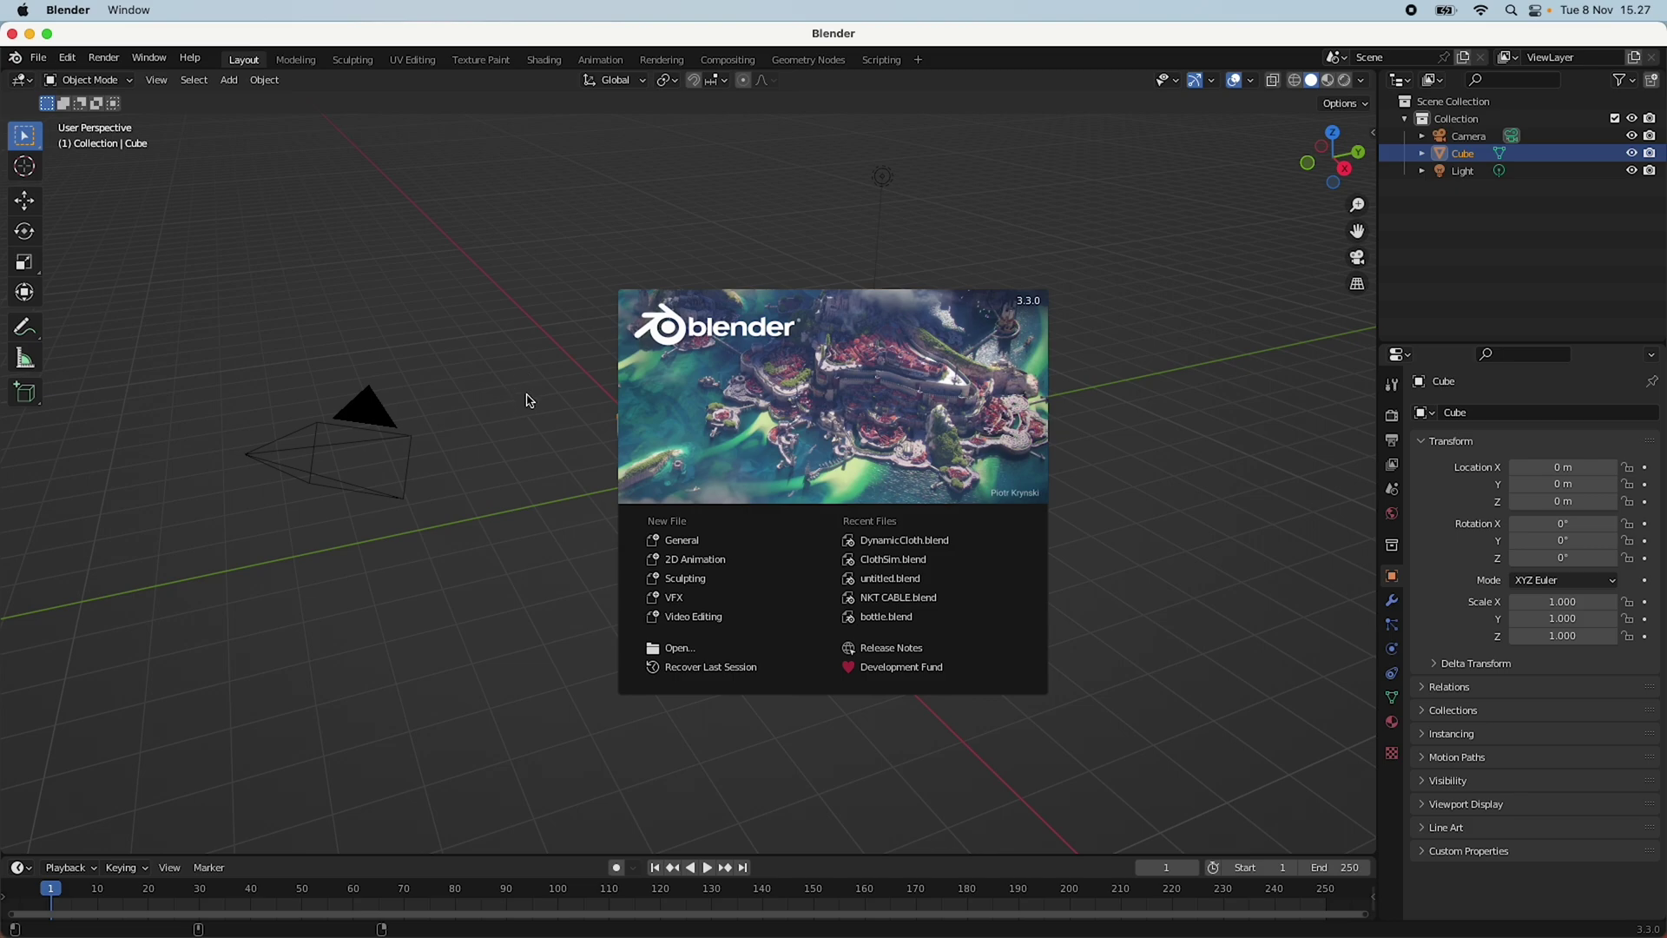
Dismiss the splash screen and delete the default camera, cube and light from the scene.
click(554, 502)
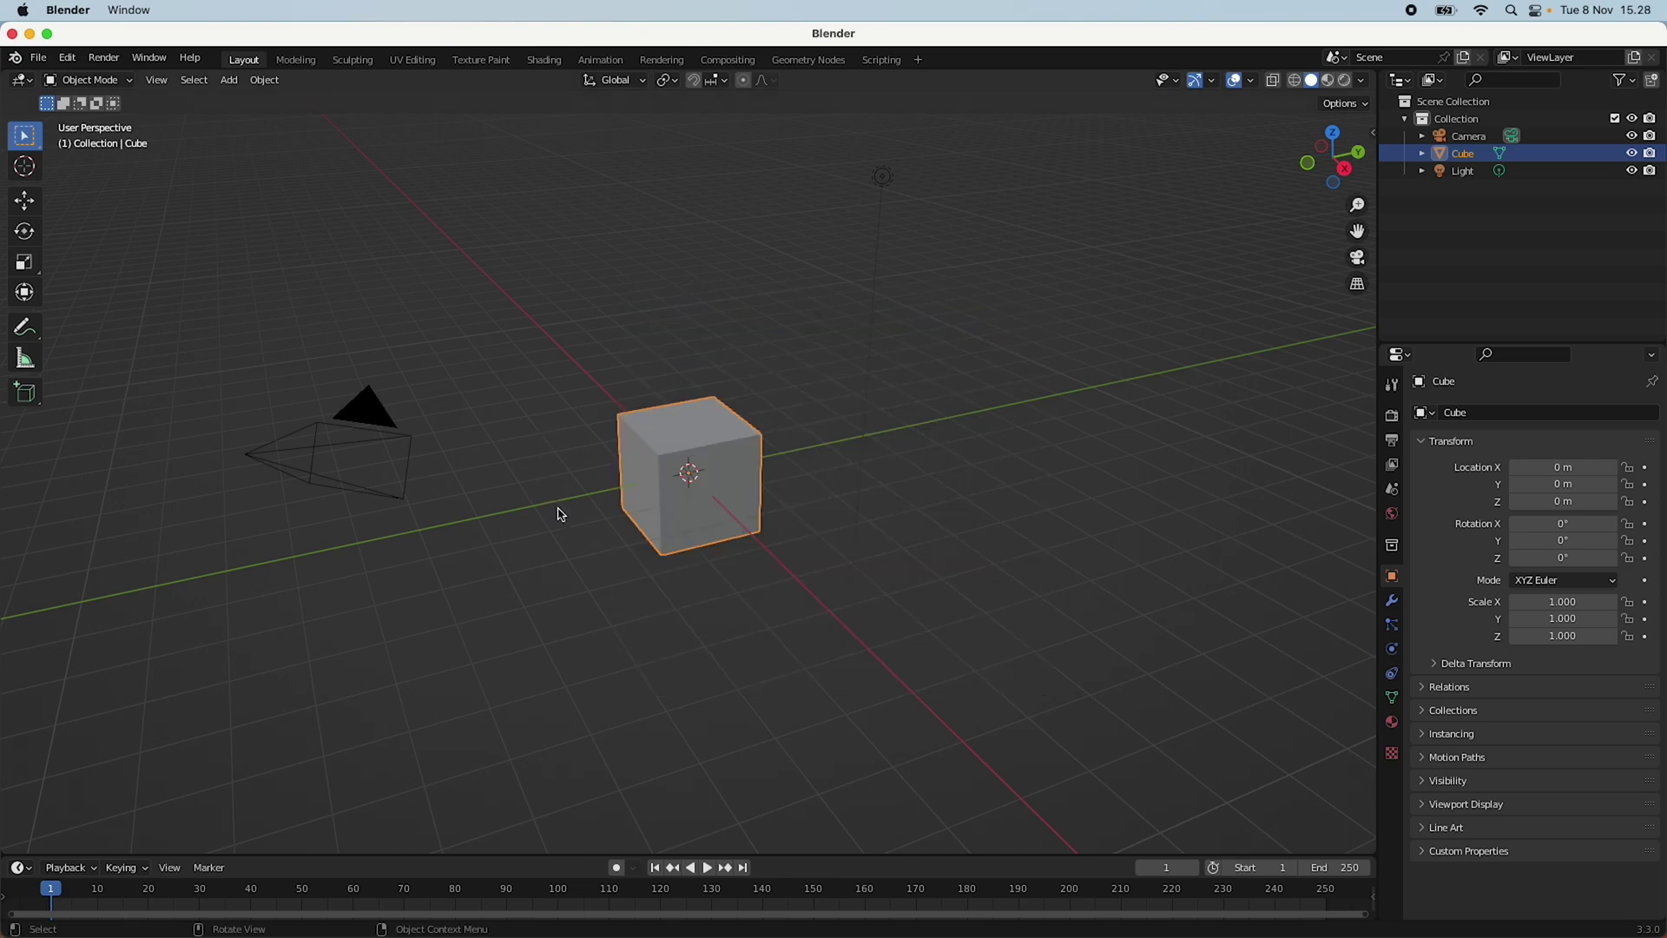
scroll(581, 514, down, 3)
middle_drag(585, 511, 647, 525)
drag(556, 379, 866, 574)
key(x)
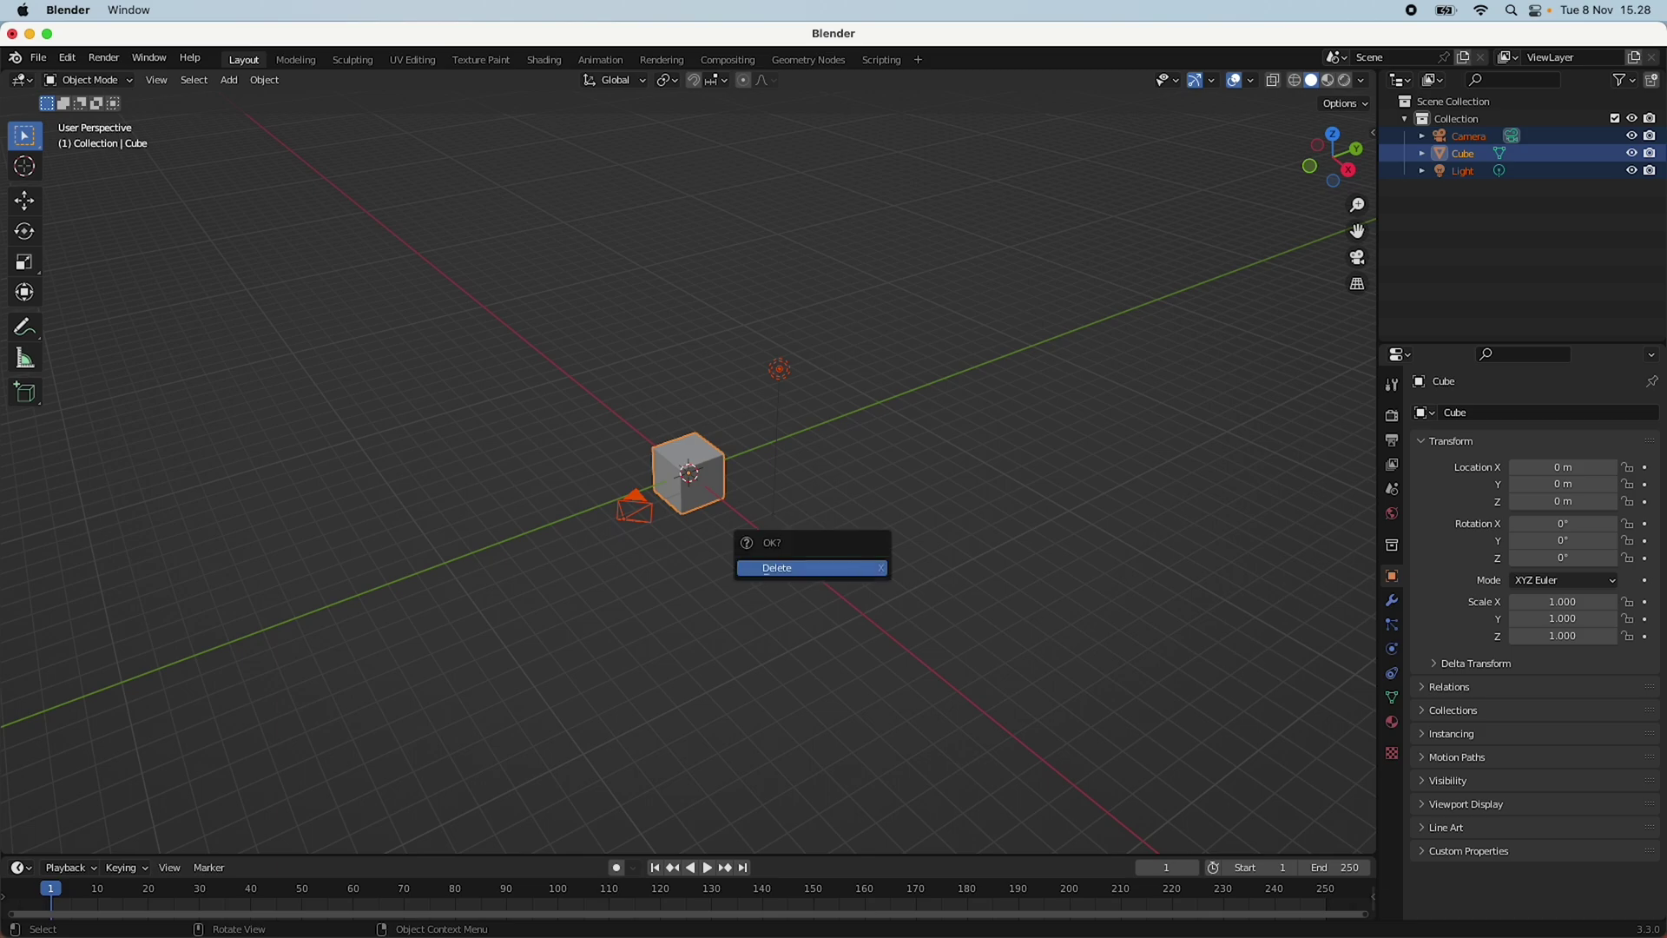
click(865, 573)
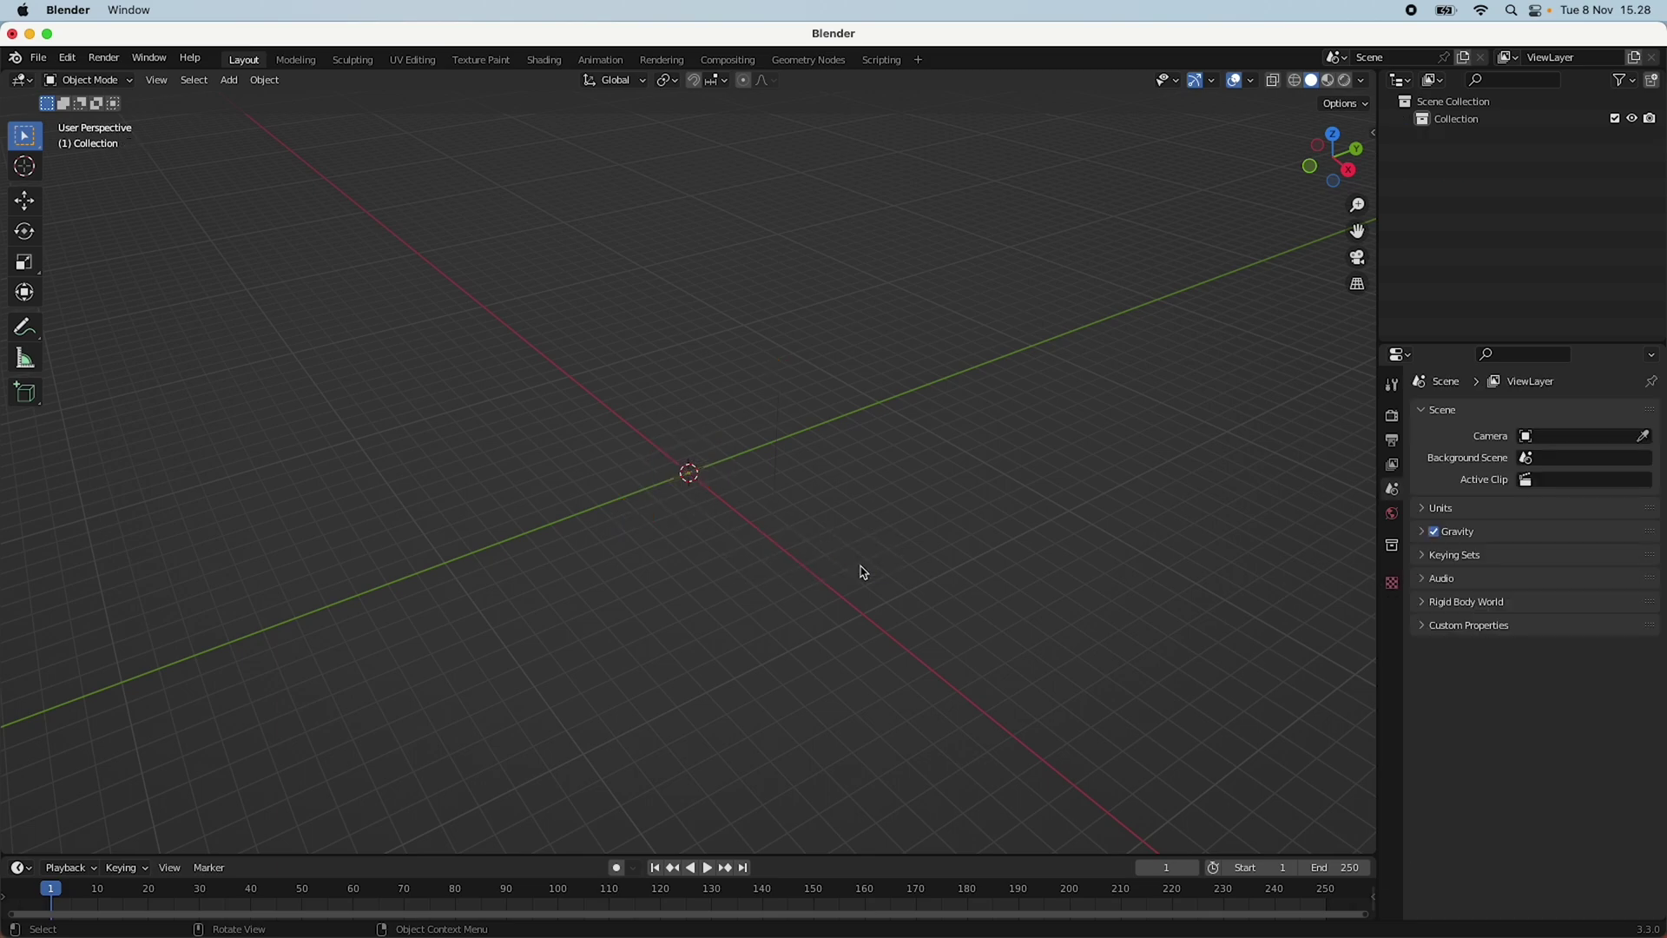
Add a mesh plane at the world origin.
middle_drag(793, 559, 644, 558)
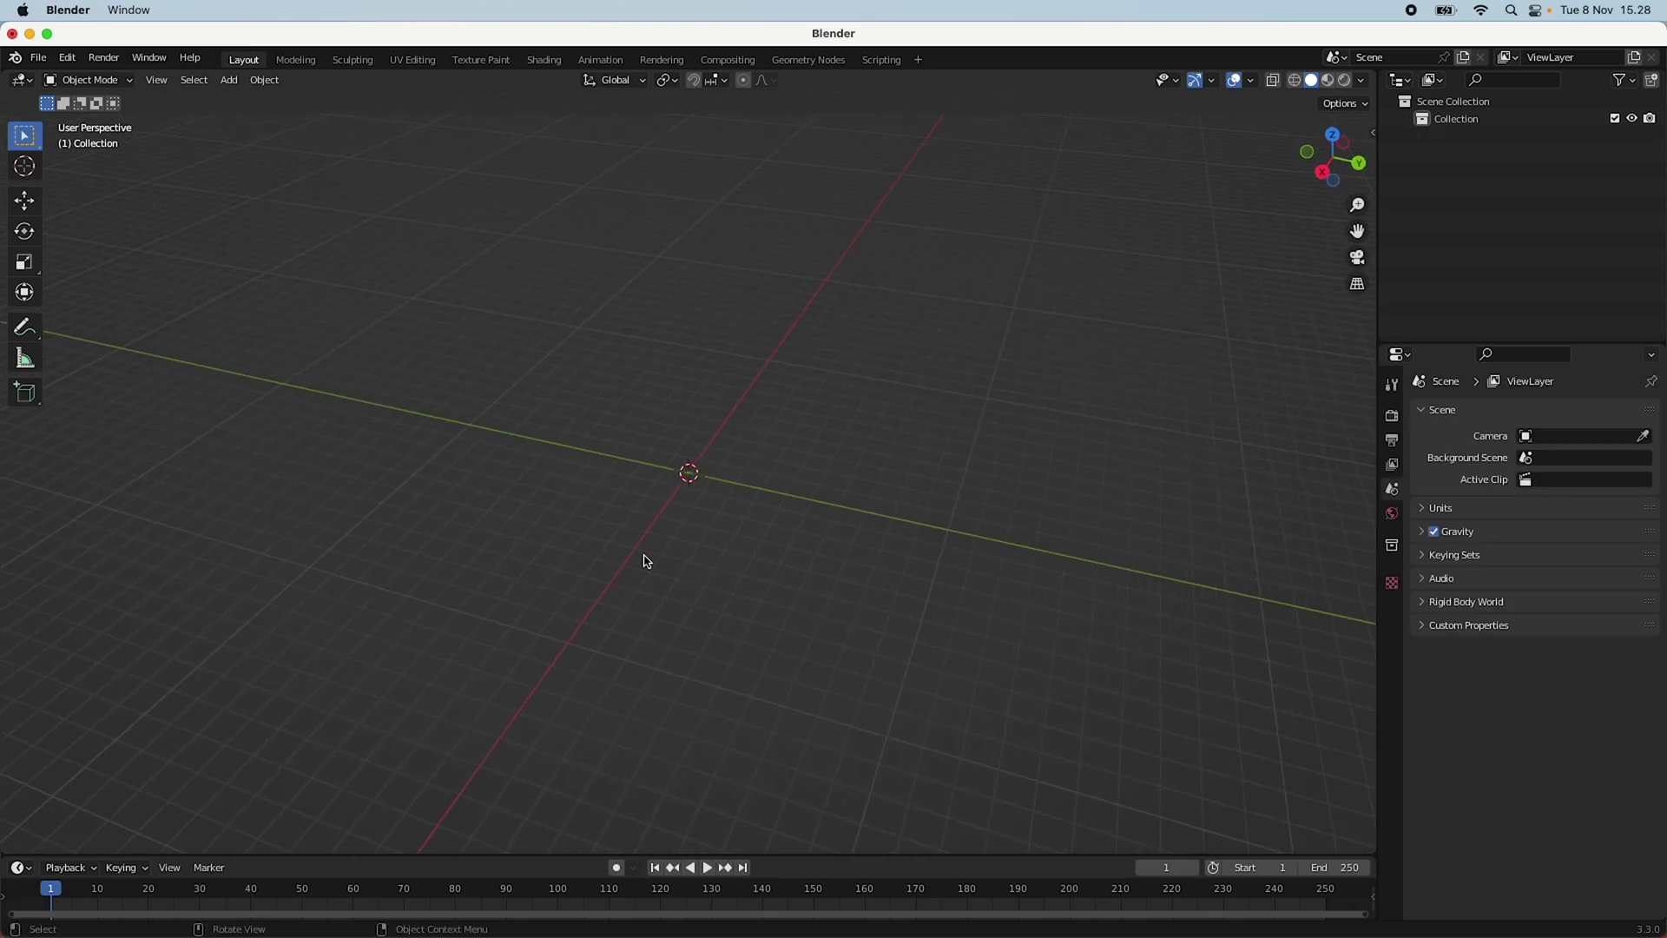
click(1335, 137)
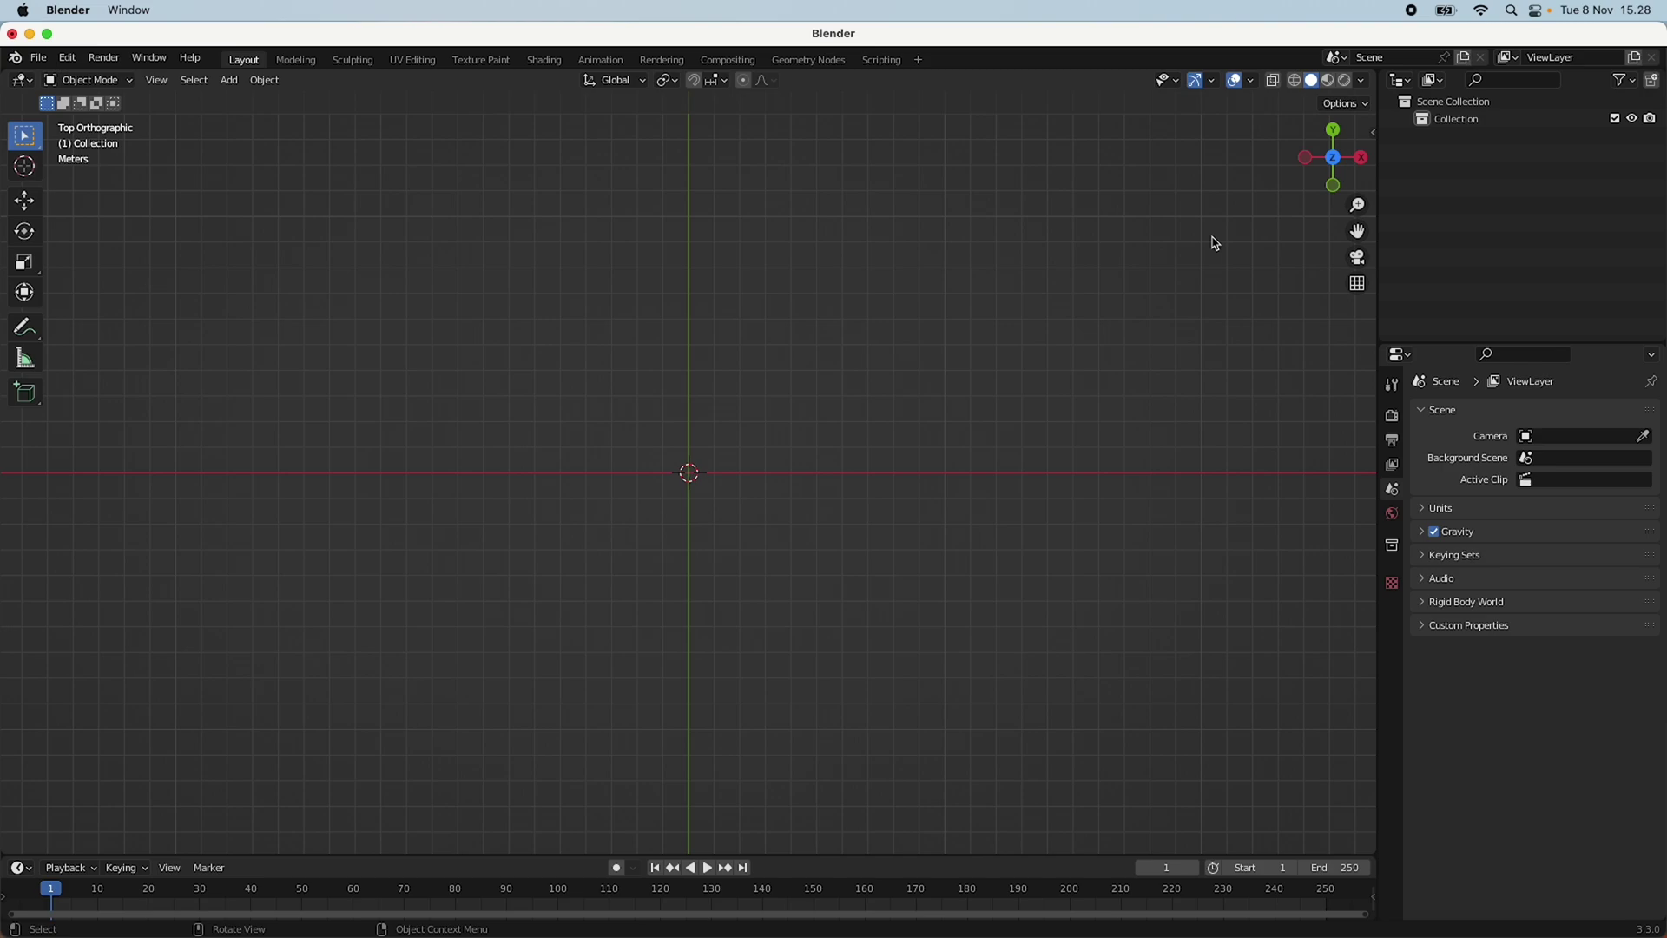
middle_drag(1050, 432, 1008, 440)
click(1333, 148)
key(shift+a)
mouse_move(833, 558)
click(945, 561)
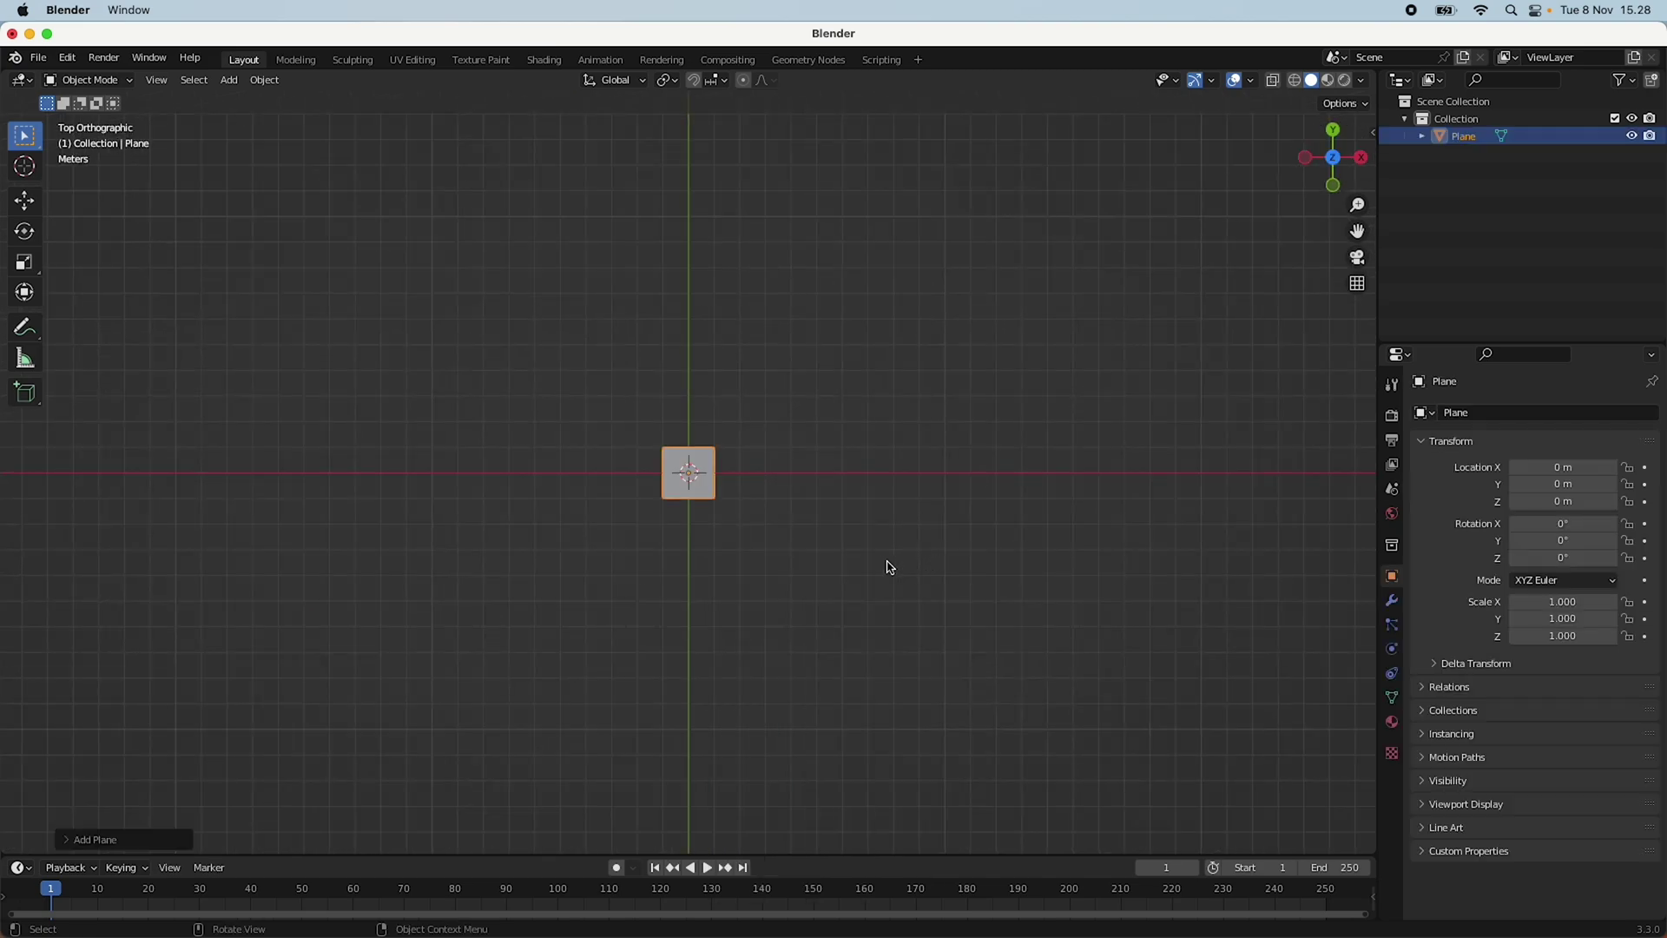
Set the new plane's size to 5 m.
scroll(878, 569, up, 5)
click(149, 839)
click(215, 689)
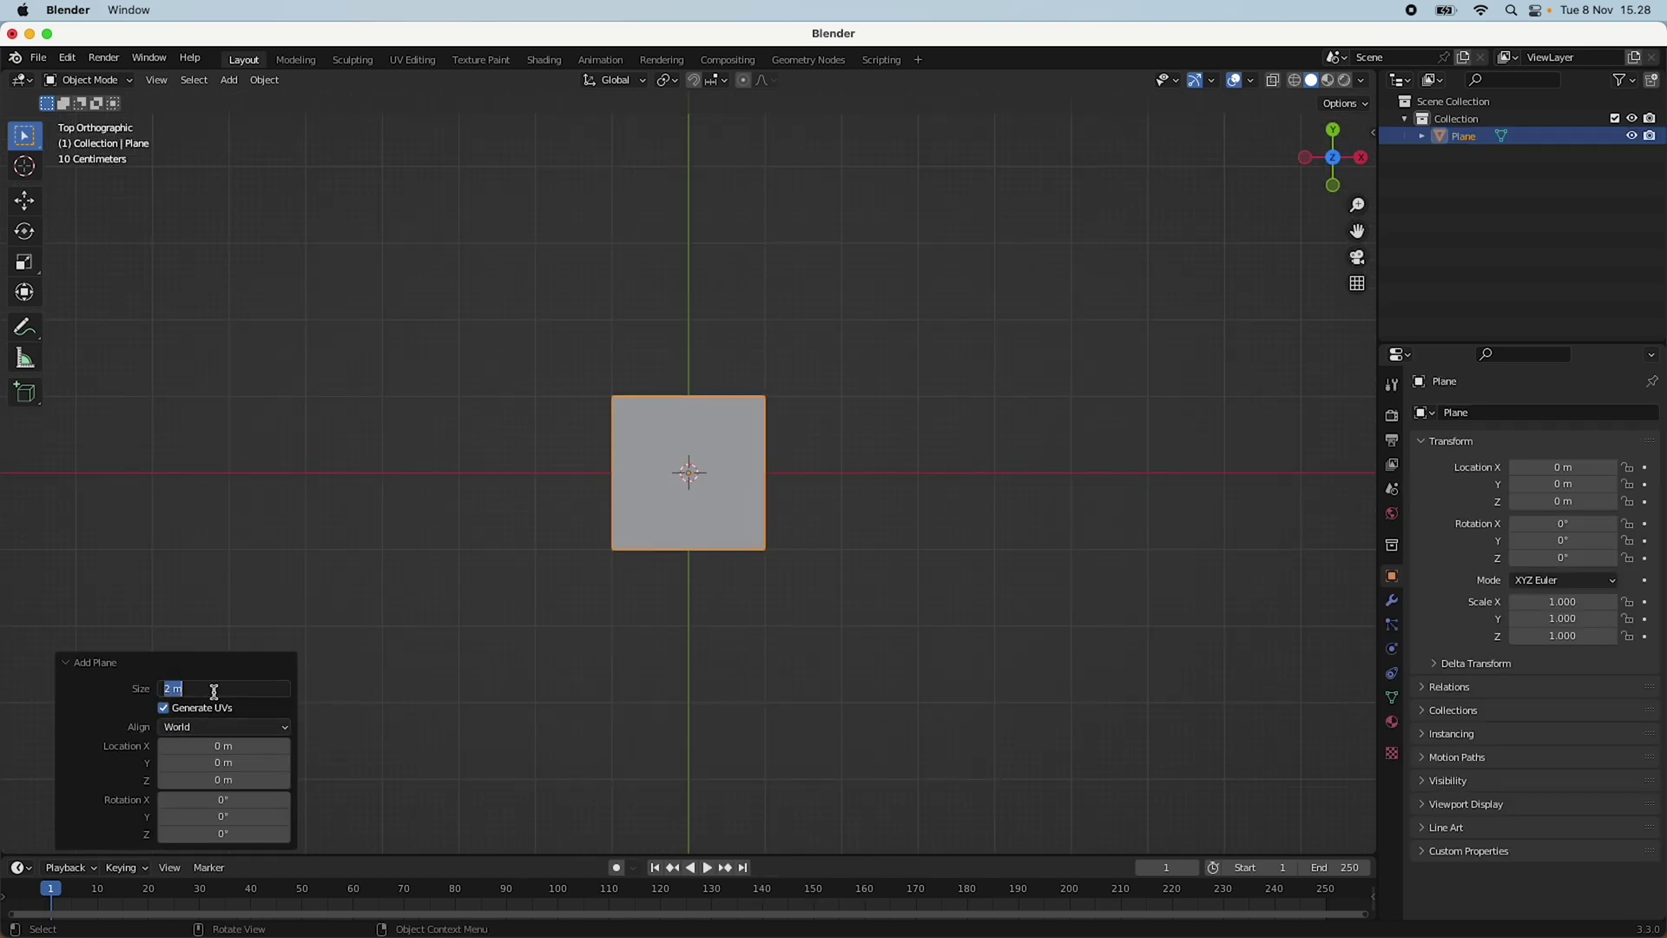
text(5)
key(Return)
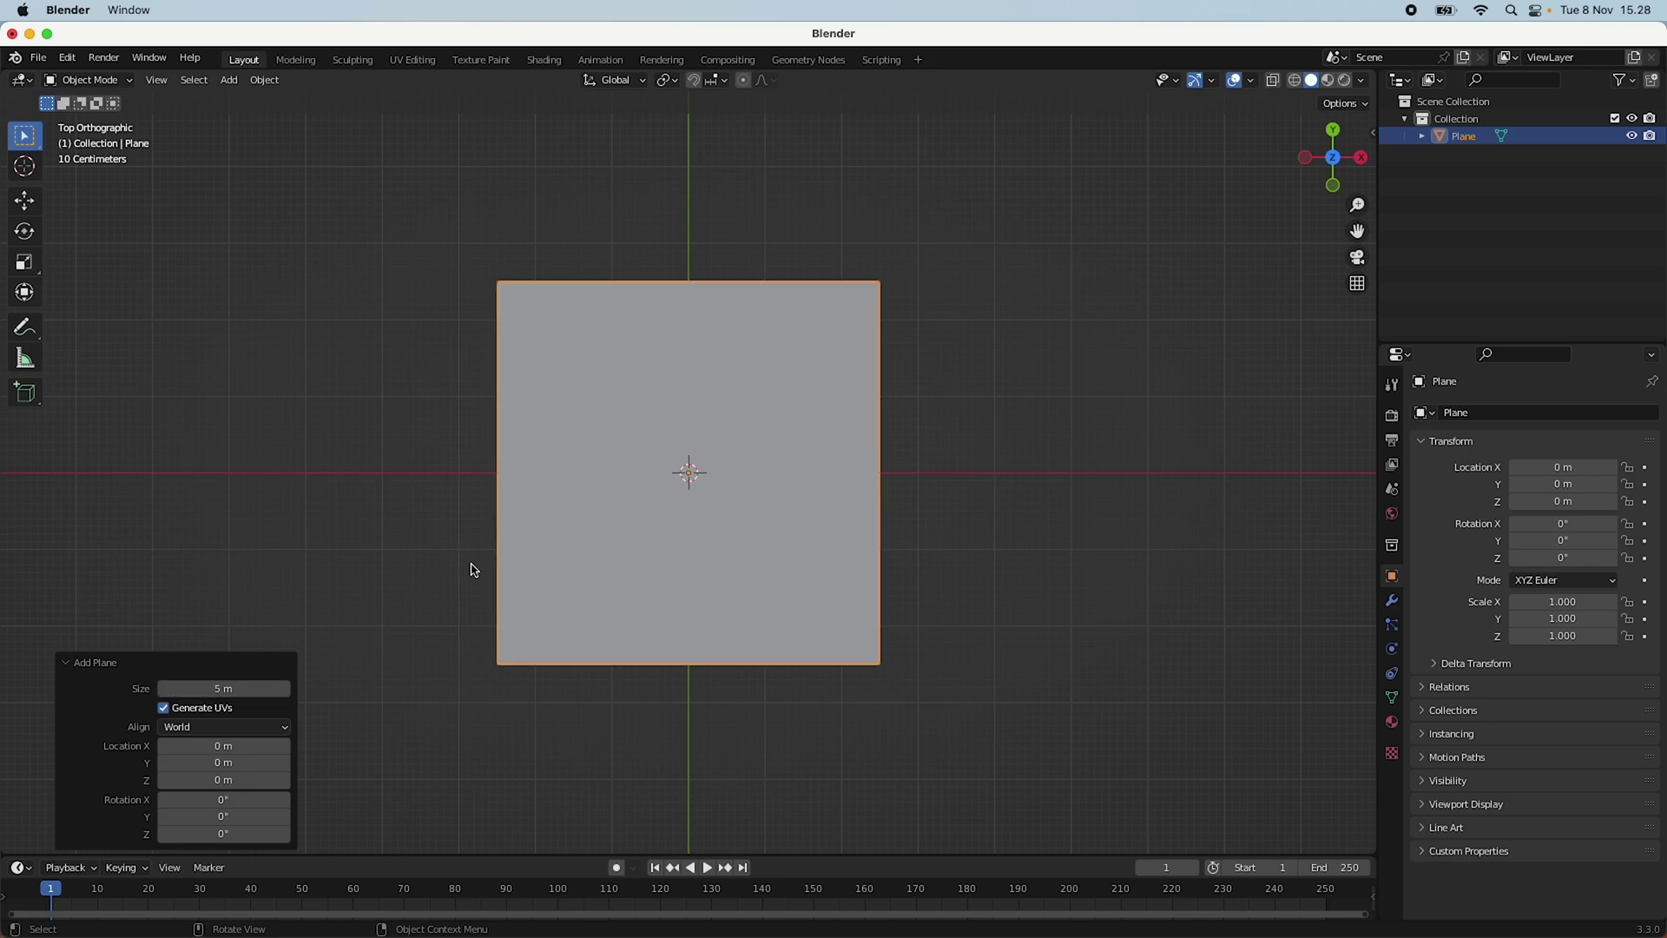
click(79, 670)
Apply the object transform to the plane.
middle_drag(922, 634, 800, 506)
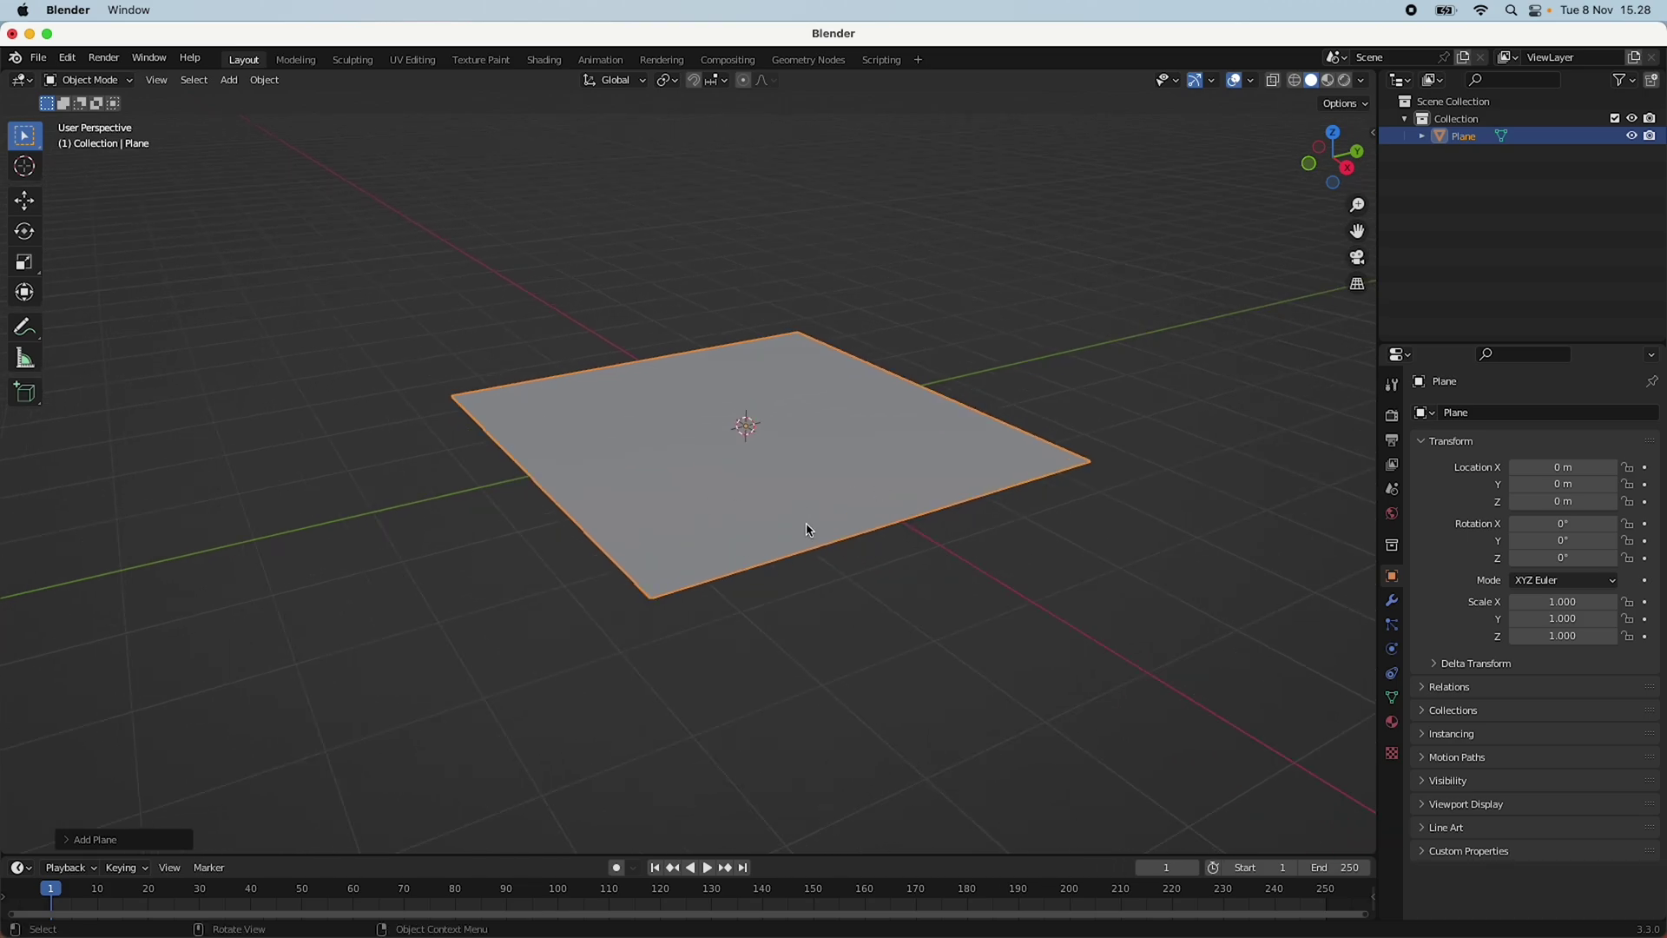
middle_drag(900, 577, 1186, 637)
middle_drag(833, 652, 881, 649)
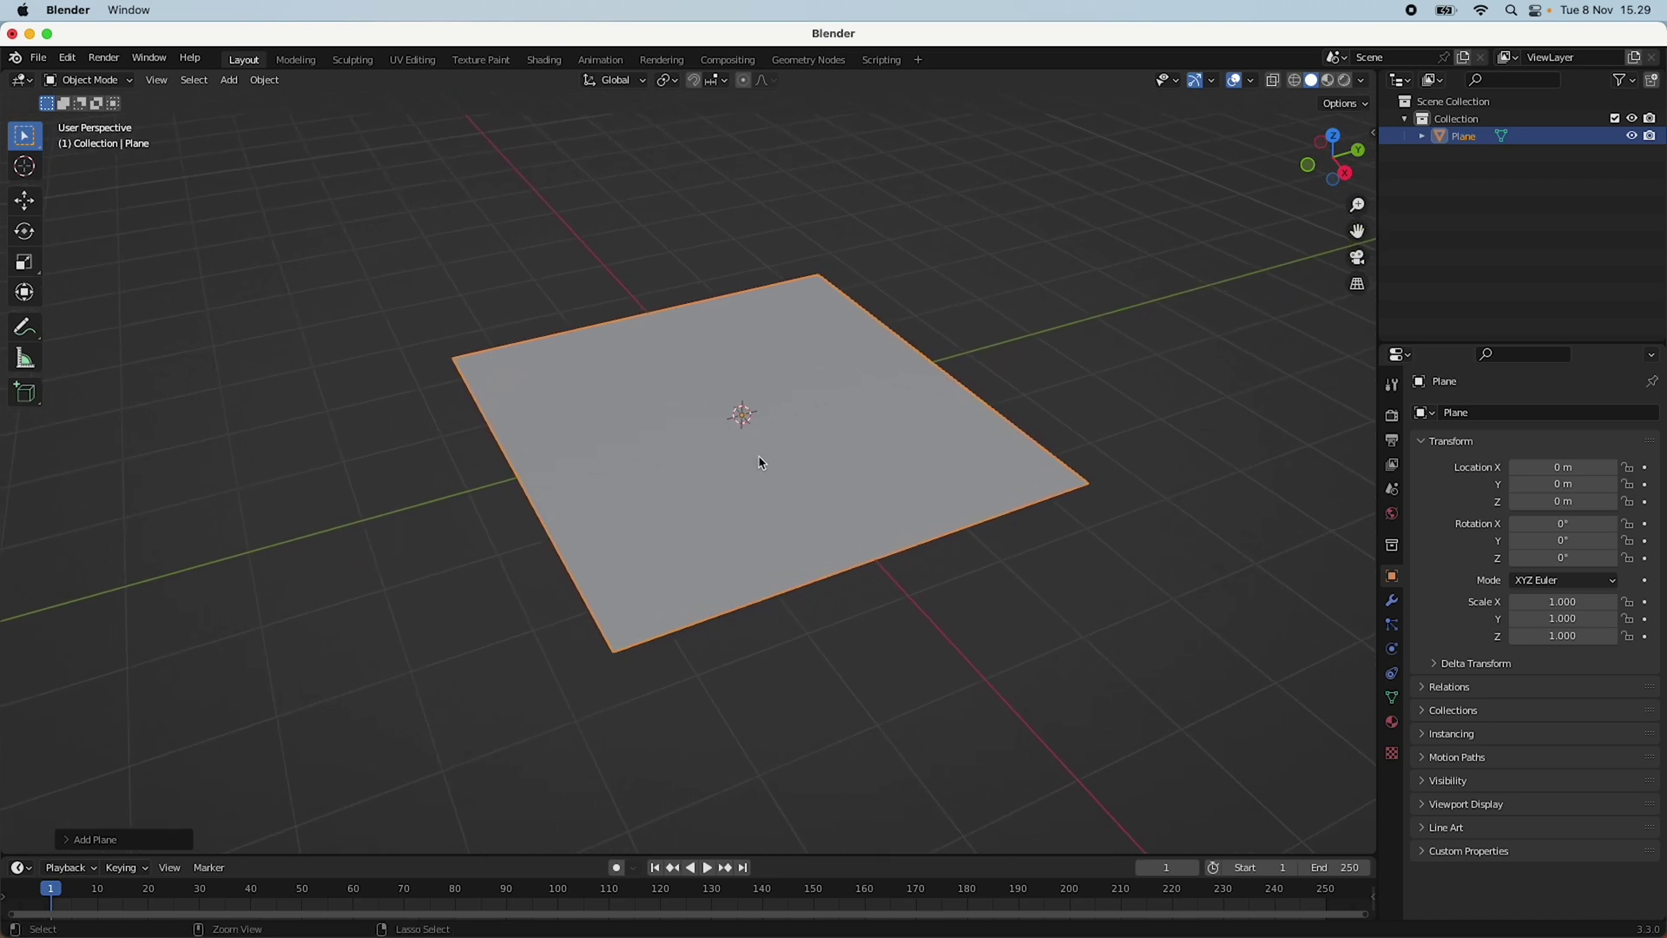
key(ctrl+a)
click(740, 497)
Add a Cloth physics modifier to the plane and collapse its settings.
click(1392, 601)
click(1494, 413)
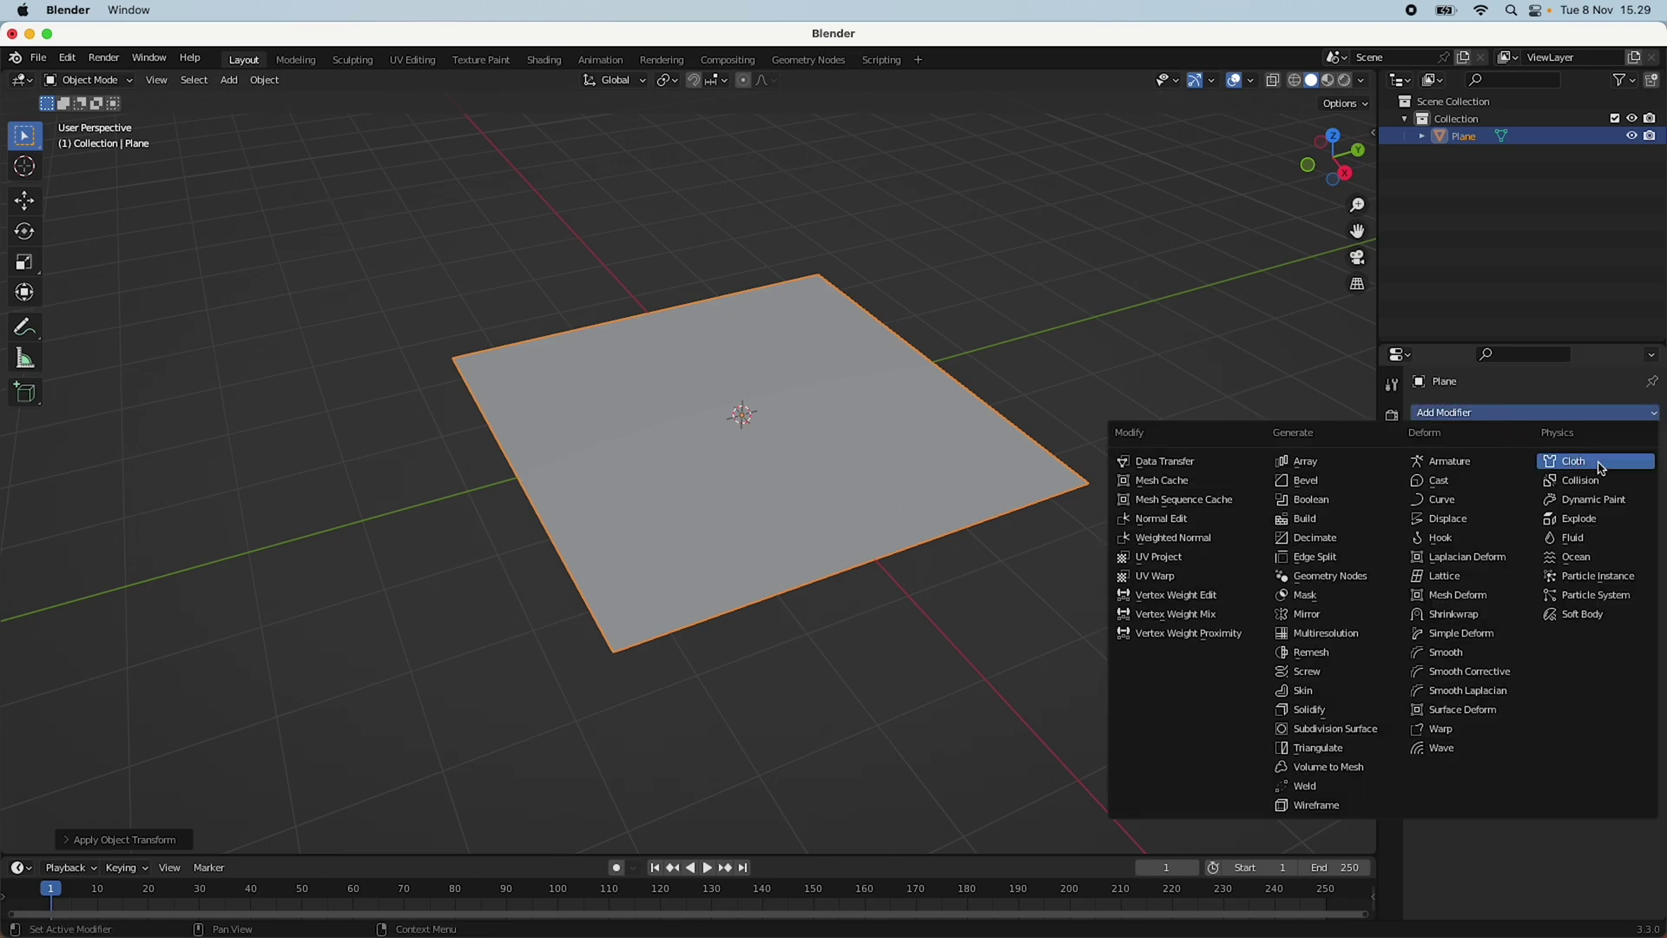
click(1570, 461)
click(1430, 446)
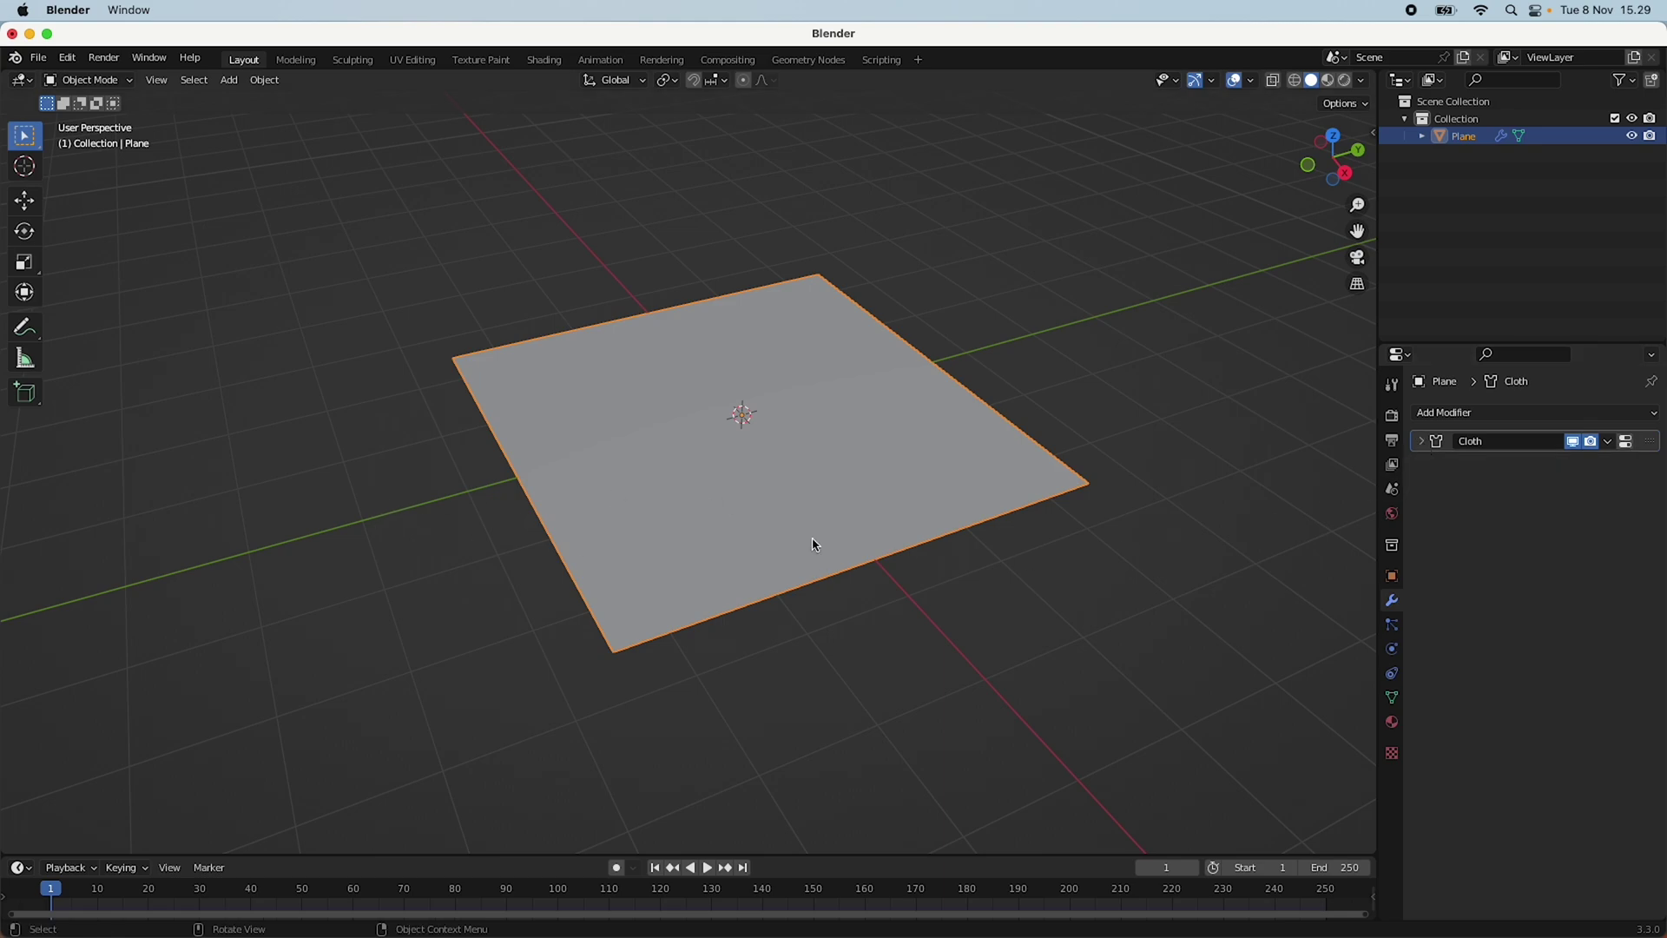
Subdivide the plane's whole mesh in Edit Mode.
shift+middle_drag(840, 540, 811, 554)
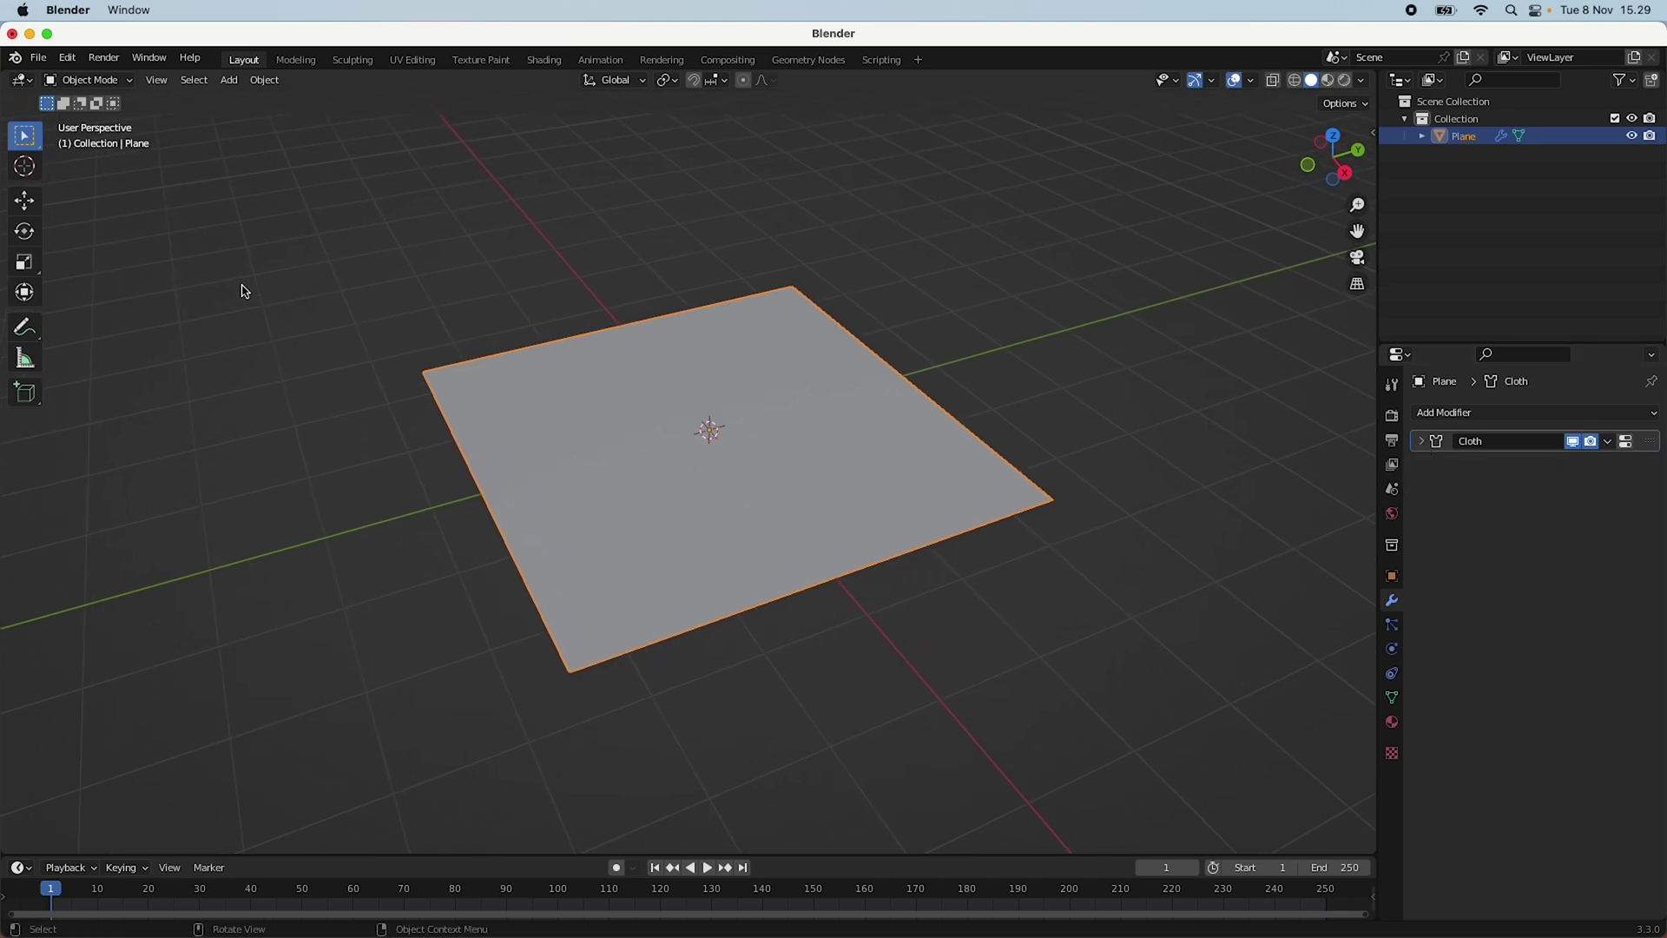
click(94, 83)
click(84, 119)
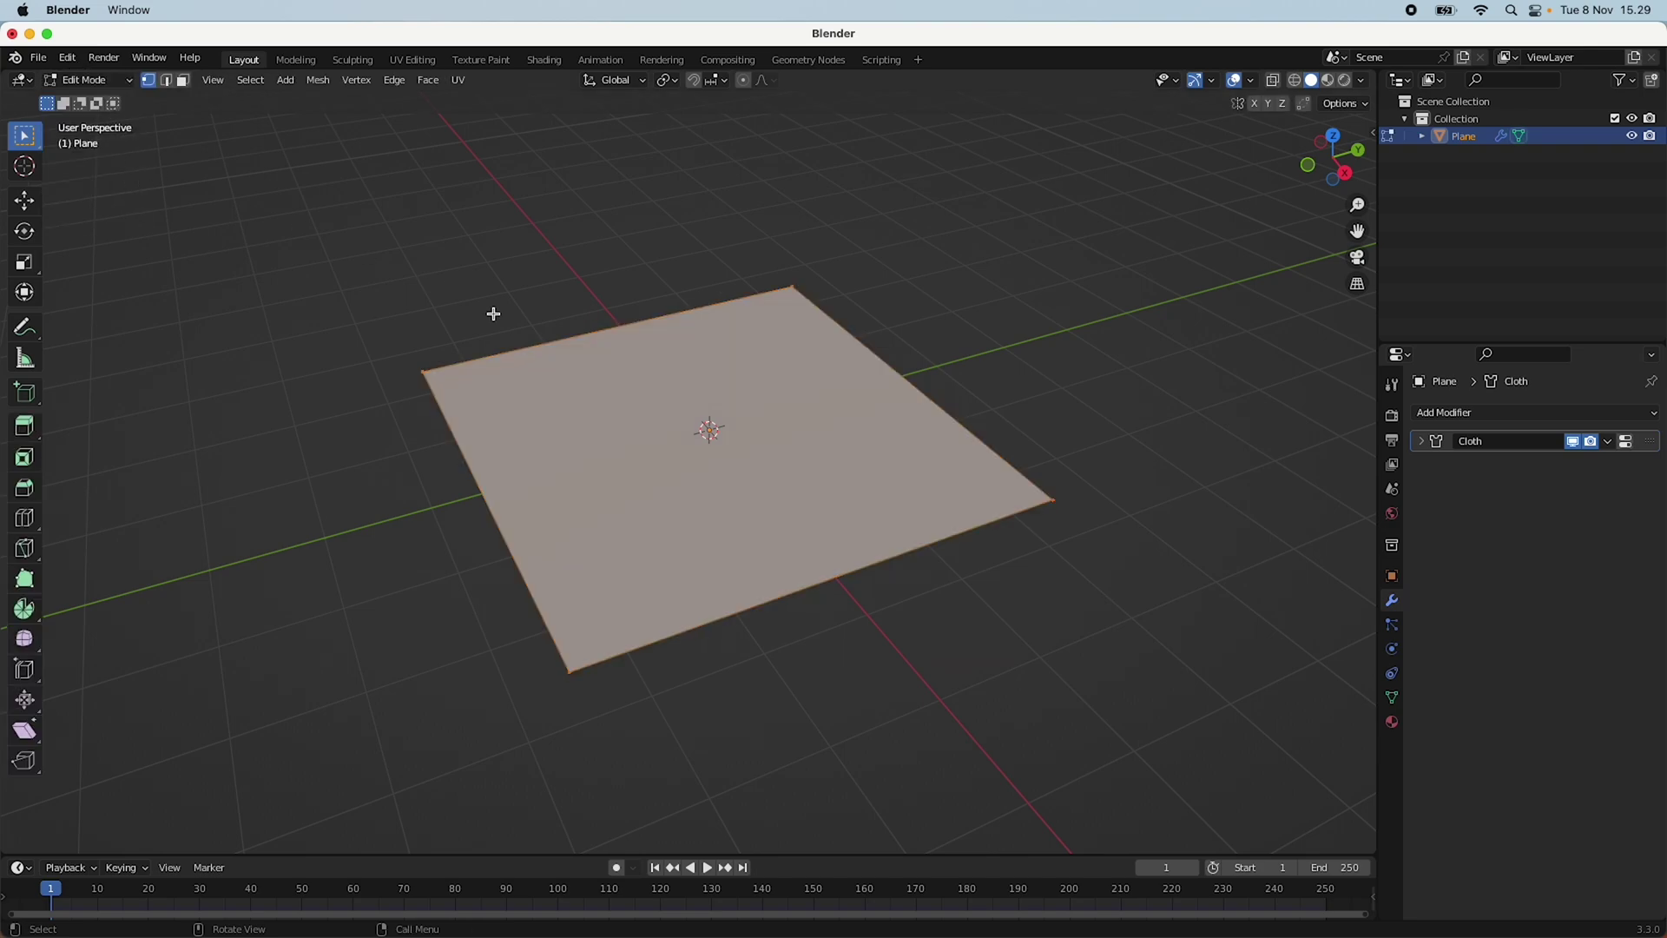
right_click(627, 460)
click(608, 460)
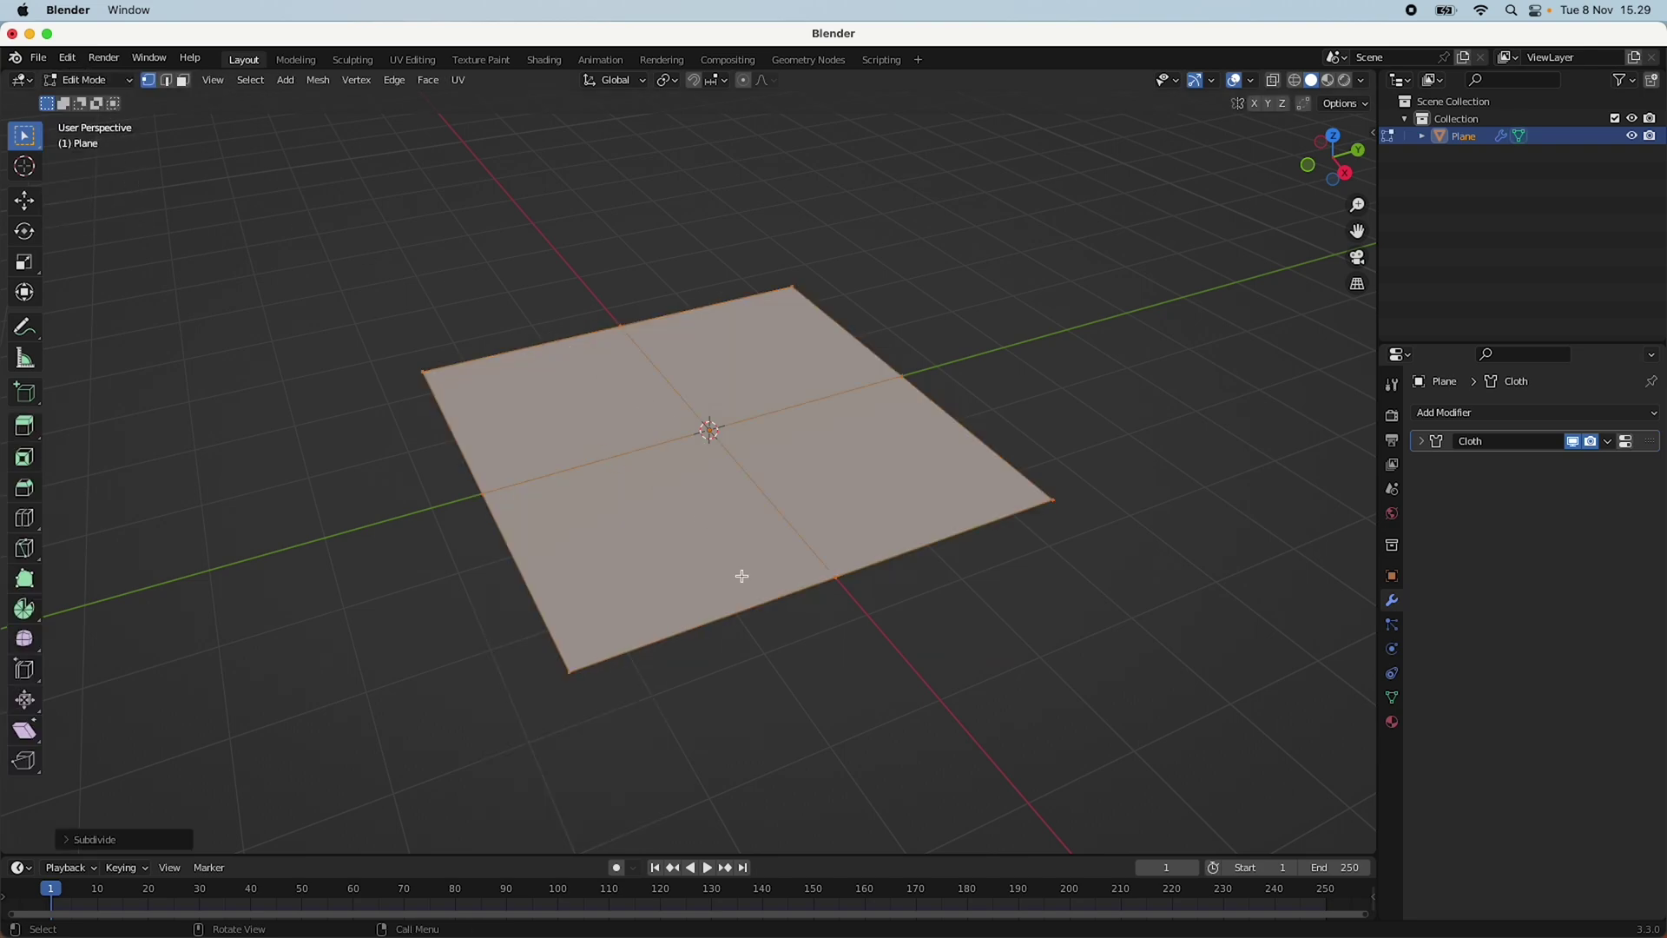
Set the subdivision's number of cuts to 50 and return to Object Mode.
click(111, 844)
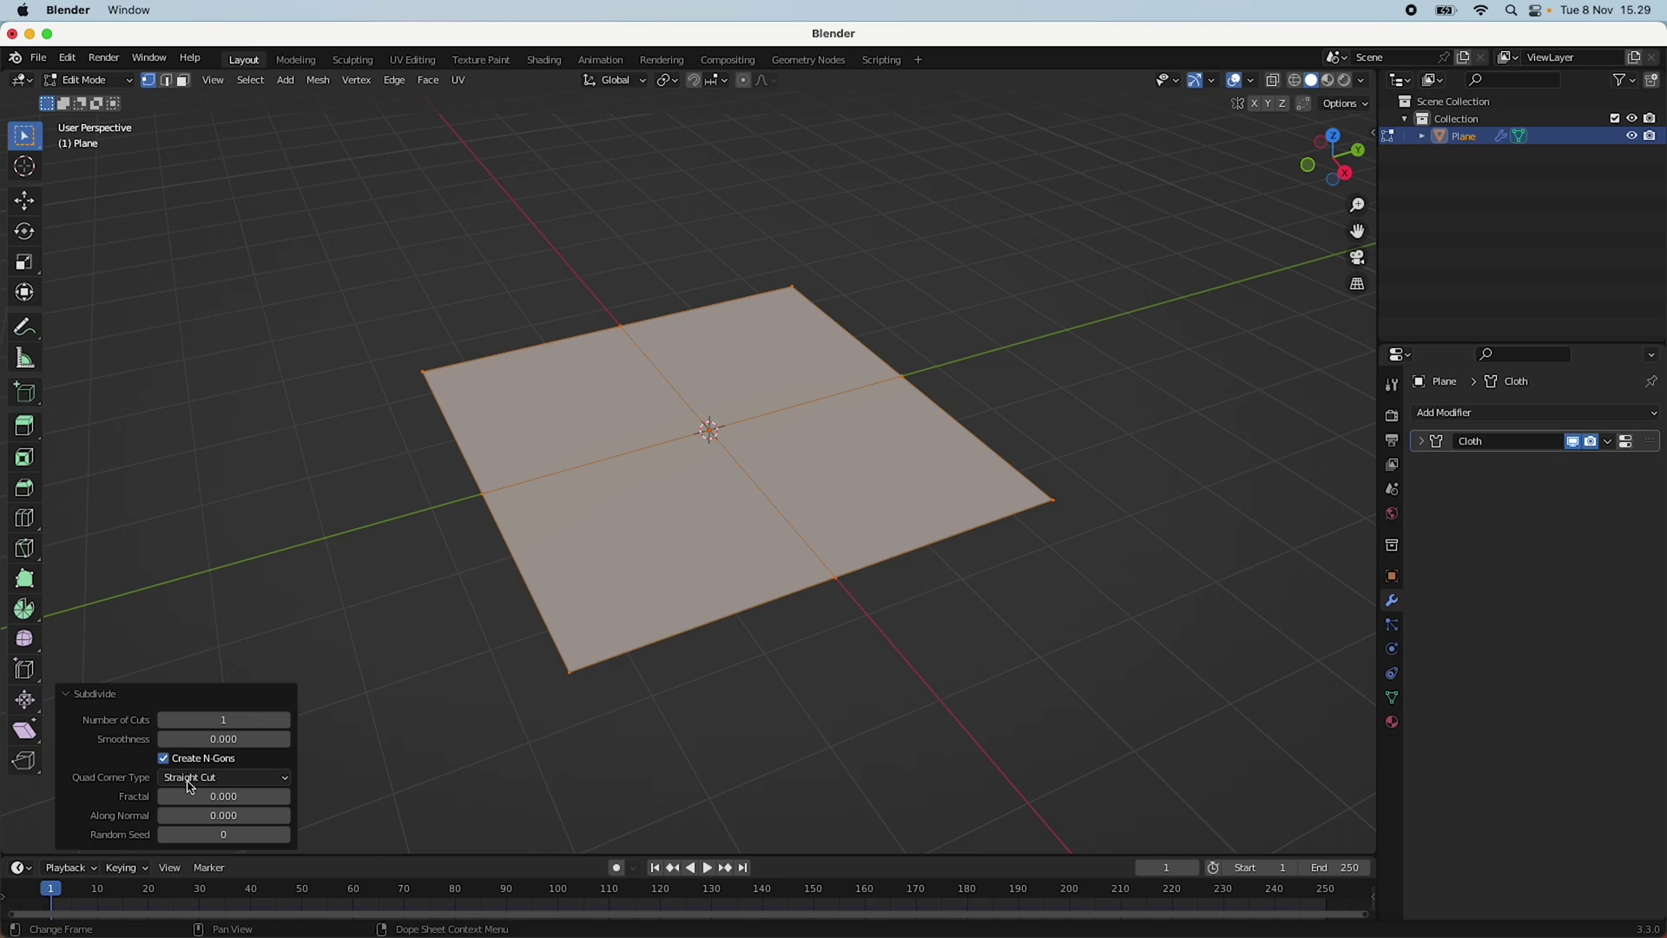
click(230, 720)
text(50)
key(Return)
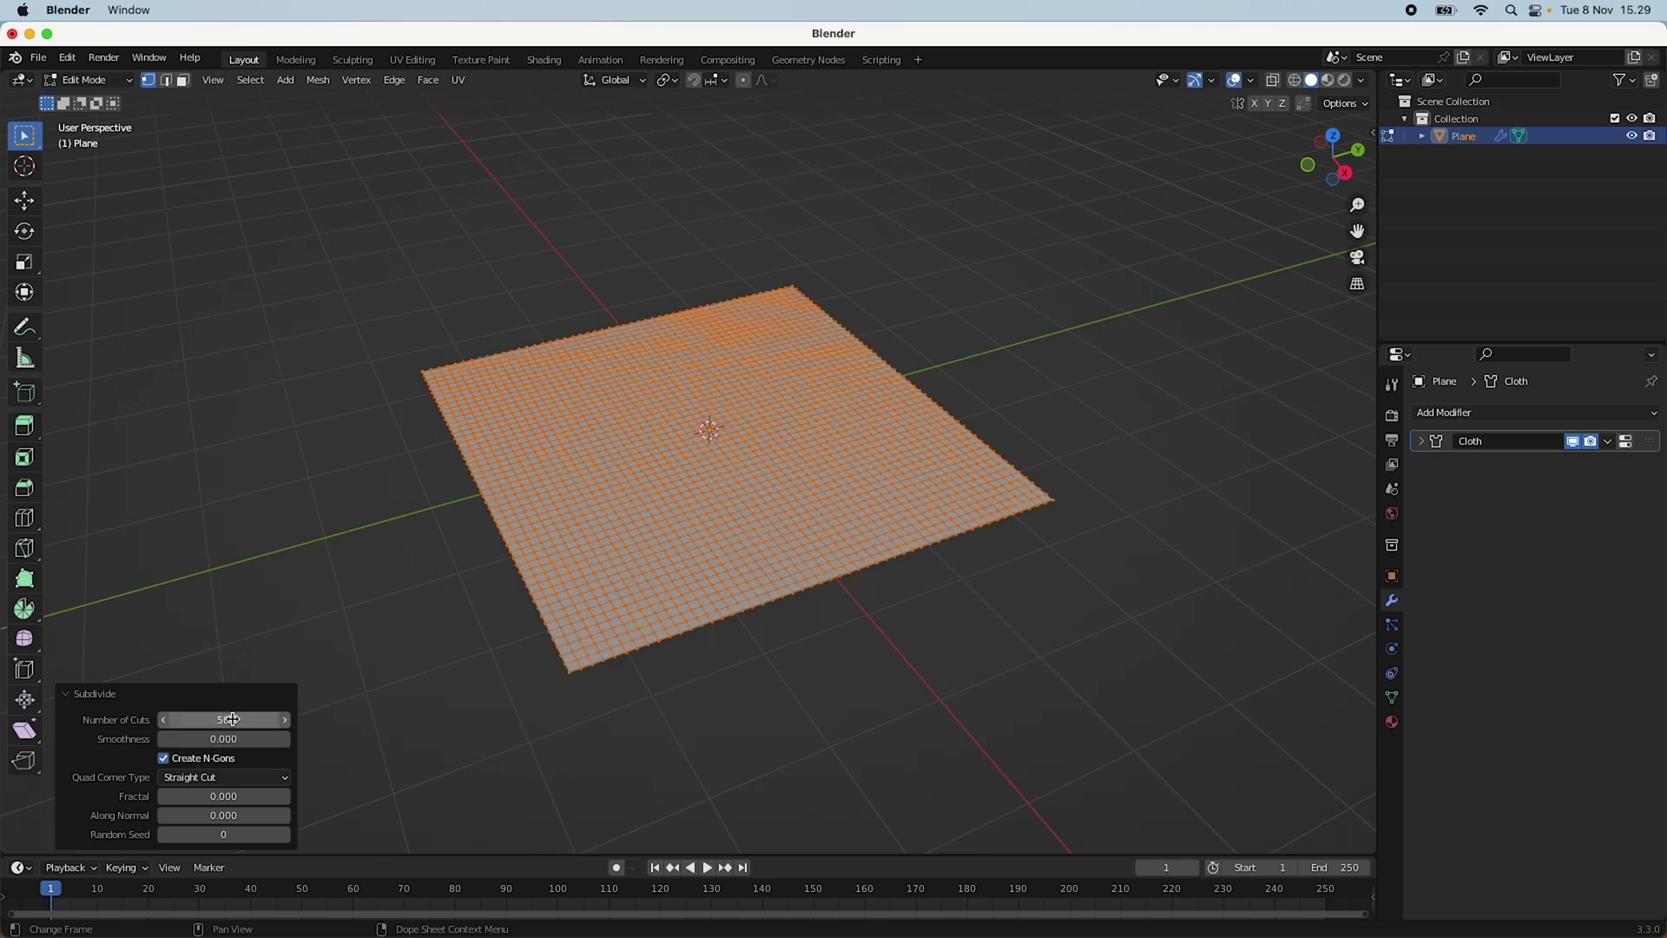
click(75, 698)
middle_drag(814, 689, 711, 681)
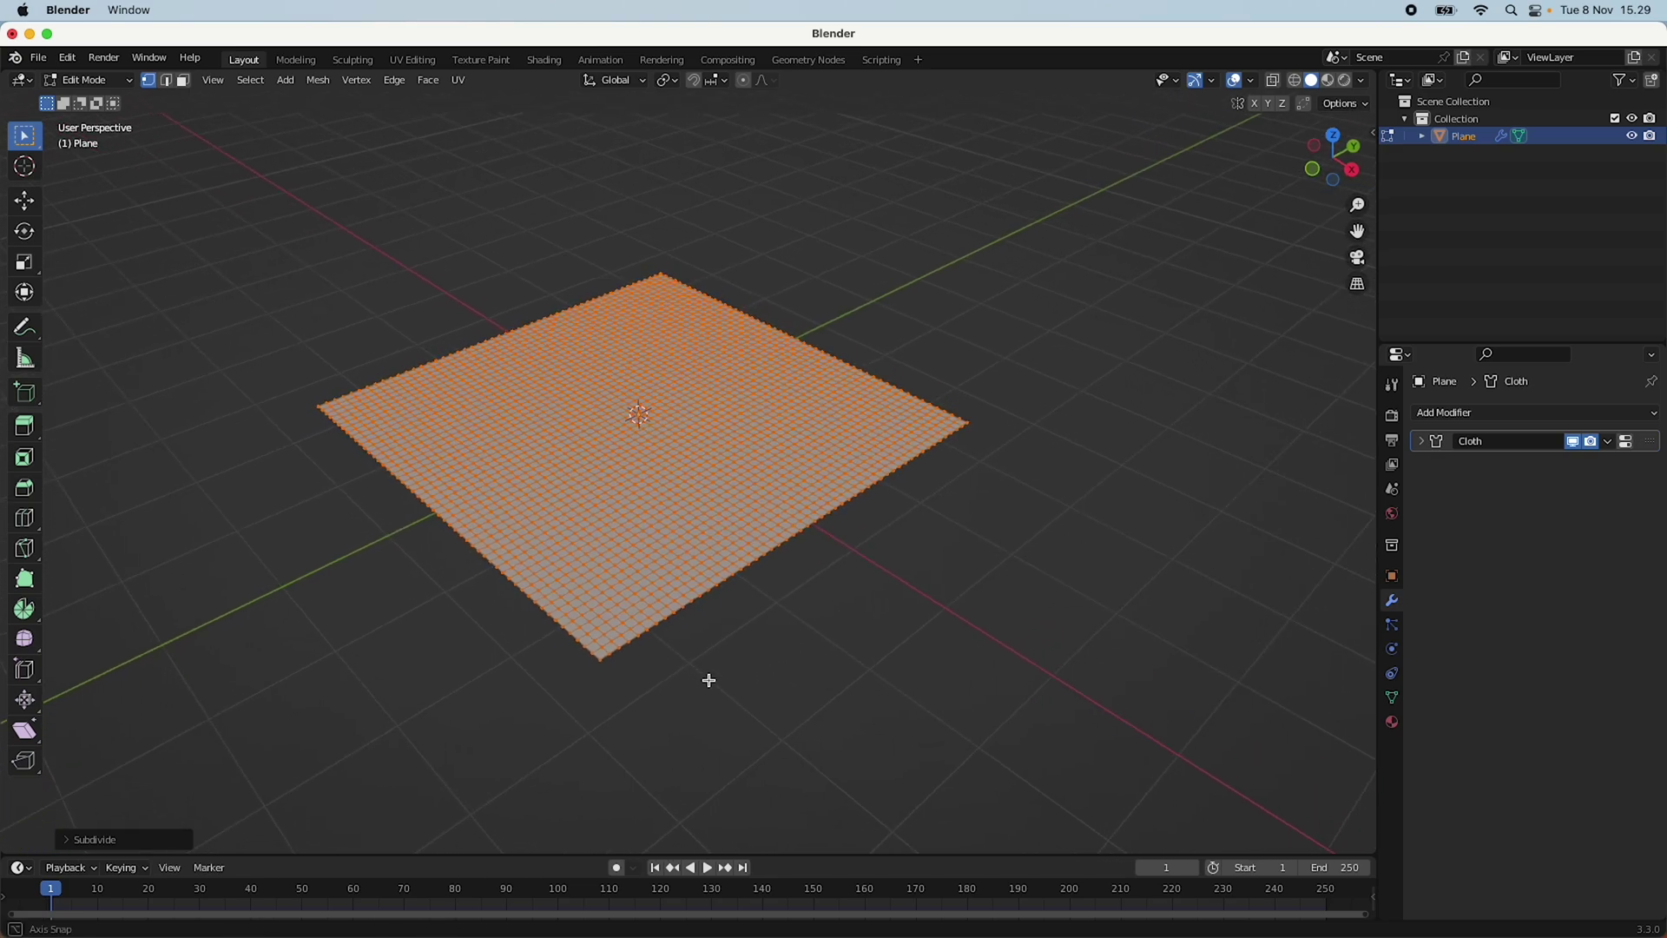
click(87, 81)
click(116, 103)
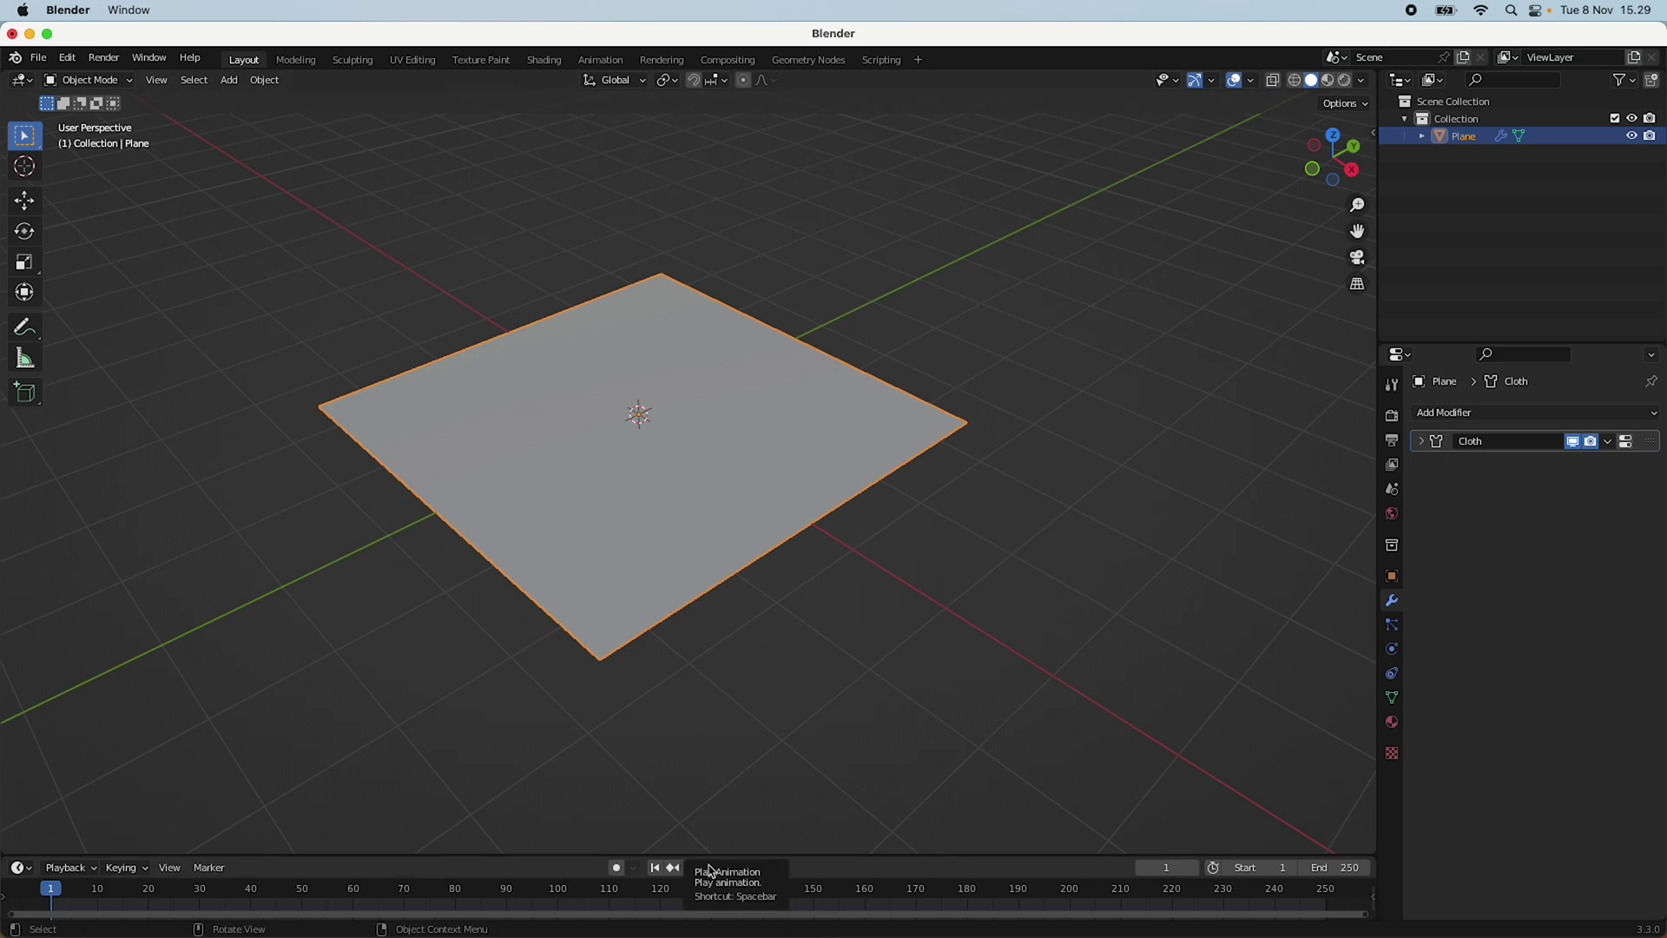
Play the cloth simulation to see how the plane behaves under gravity, and rewind to frame 1.
click(708, 871)
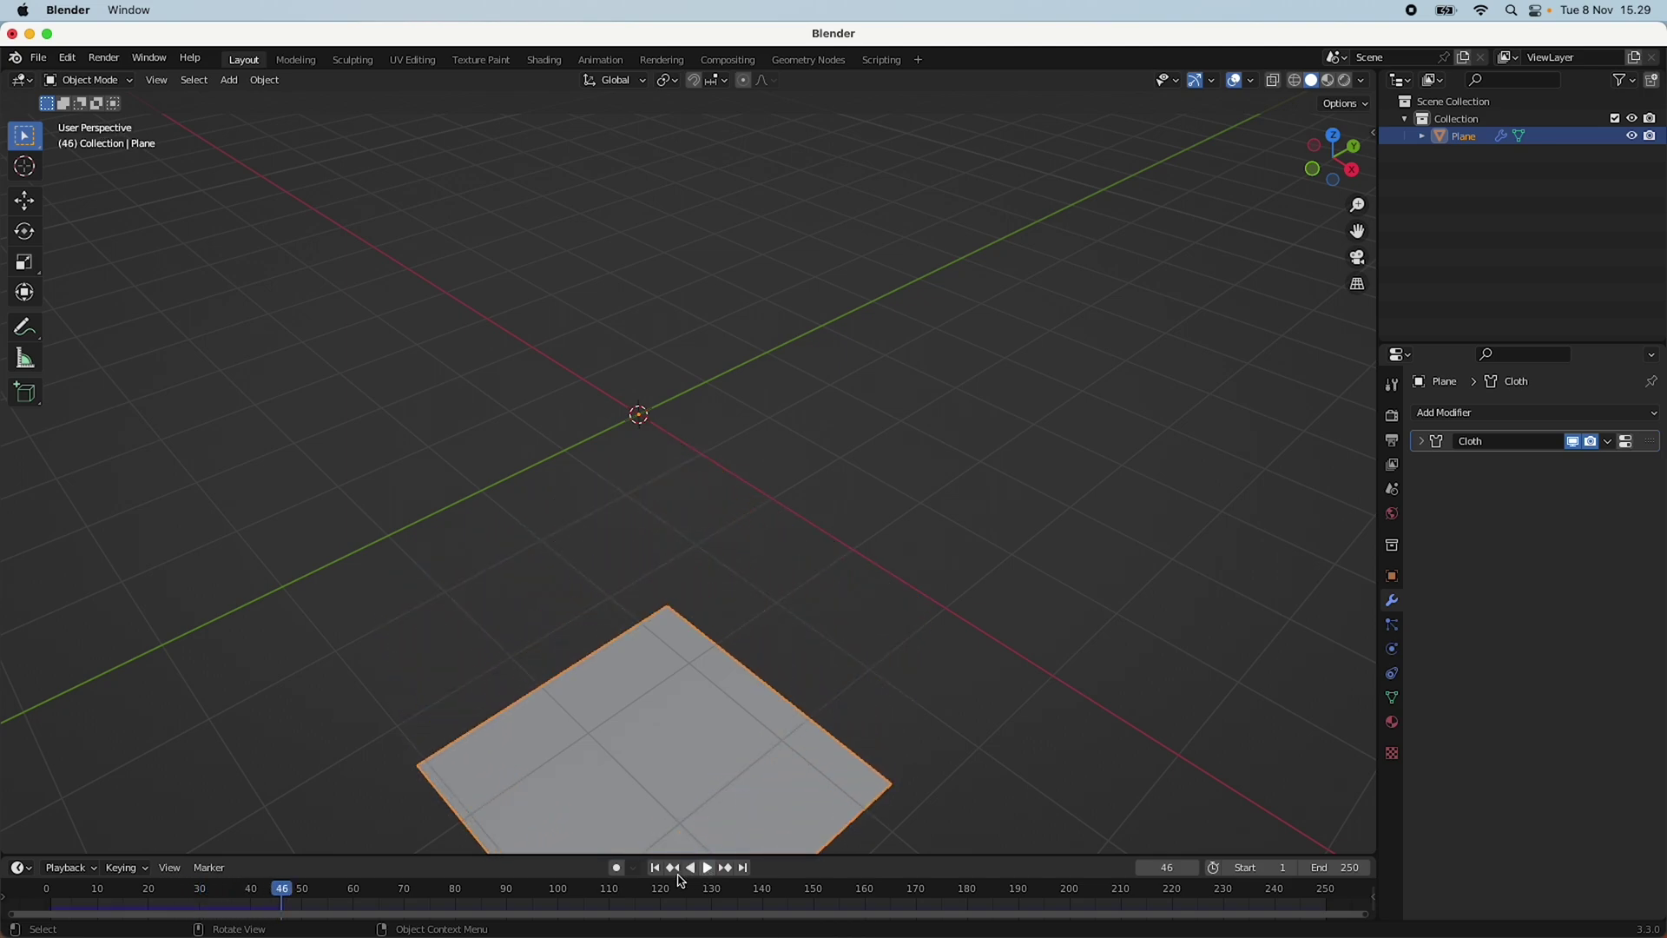
click(657, 869)
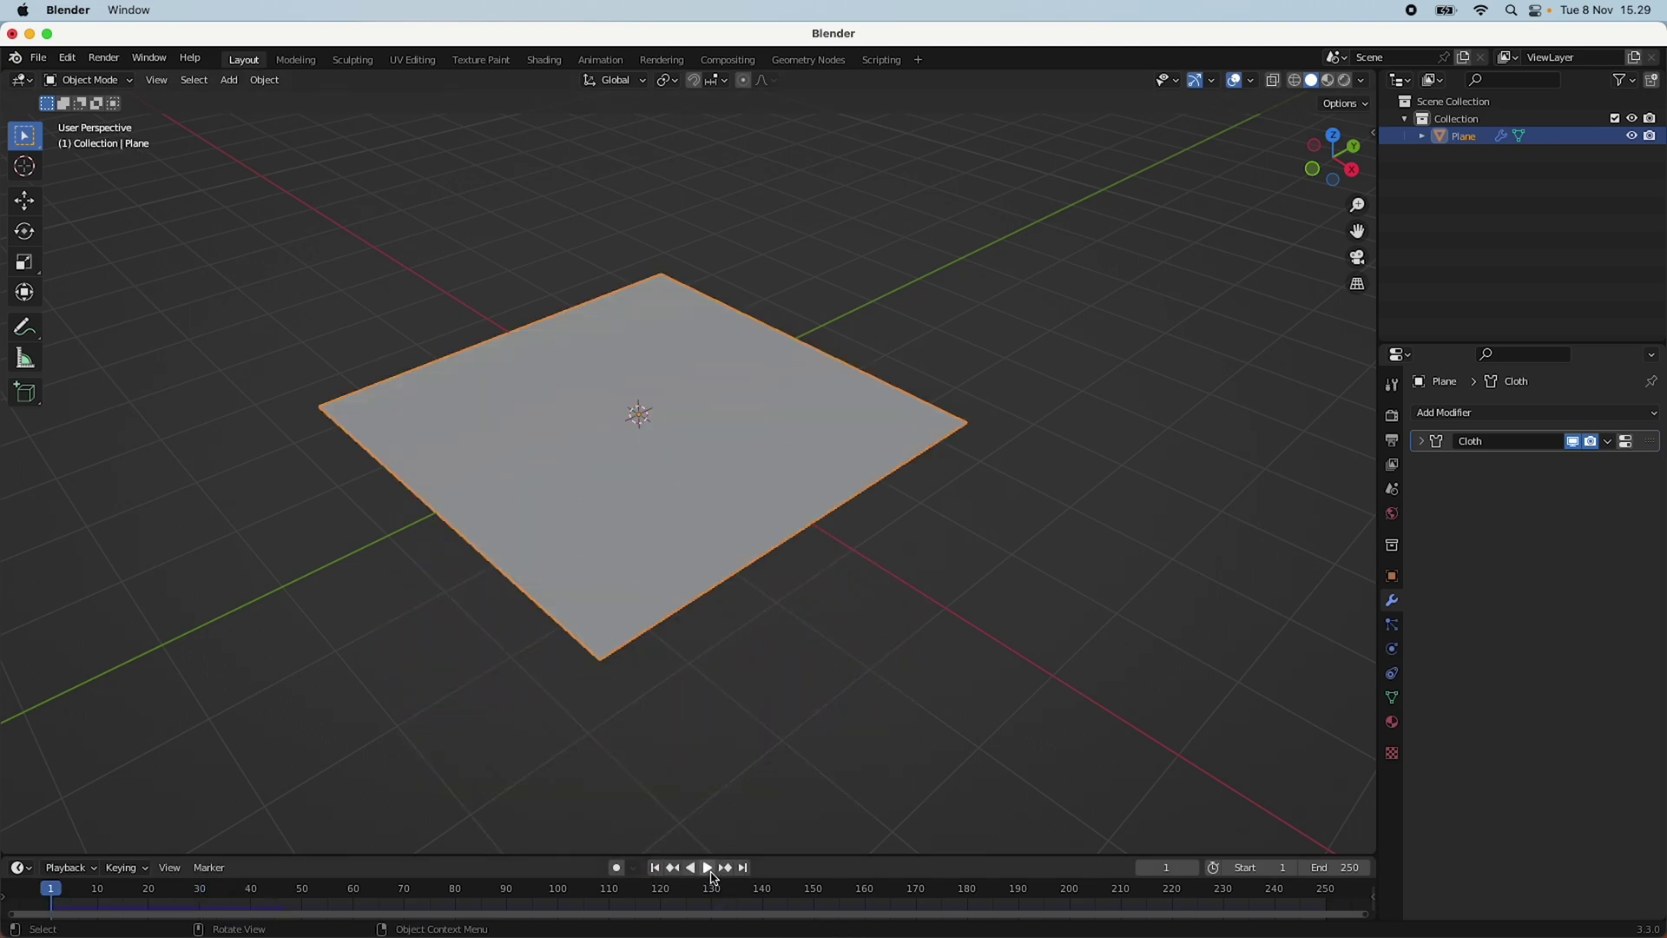
middle_drag(711, 674, 804, 673)
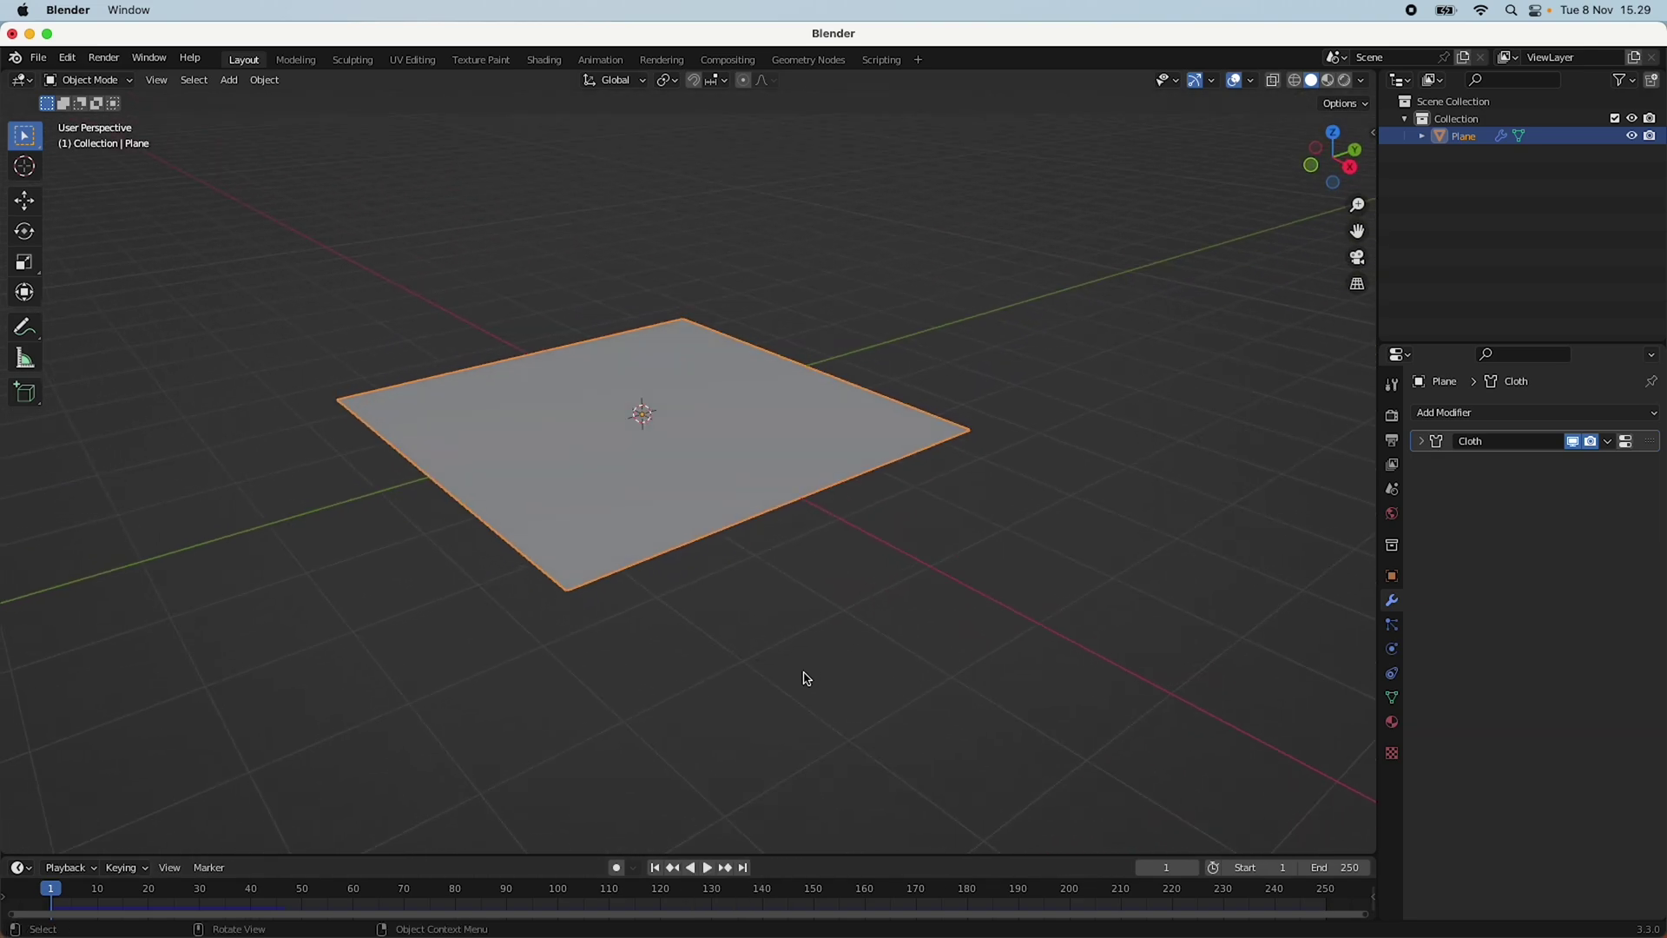
click(710, 870)
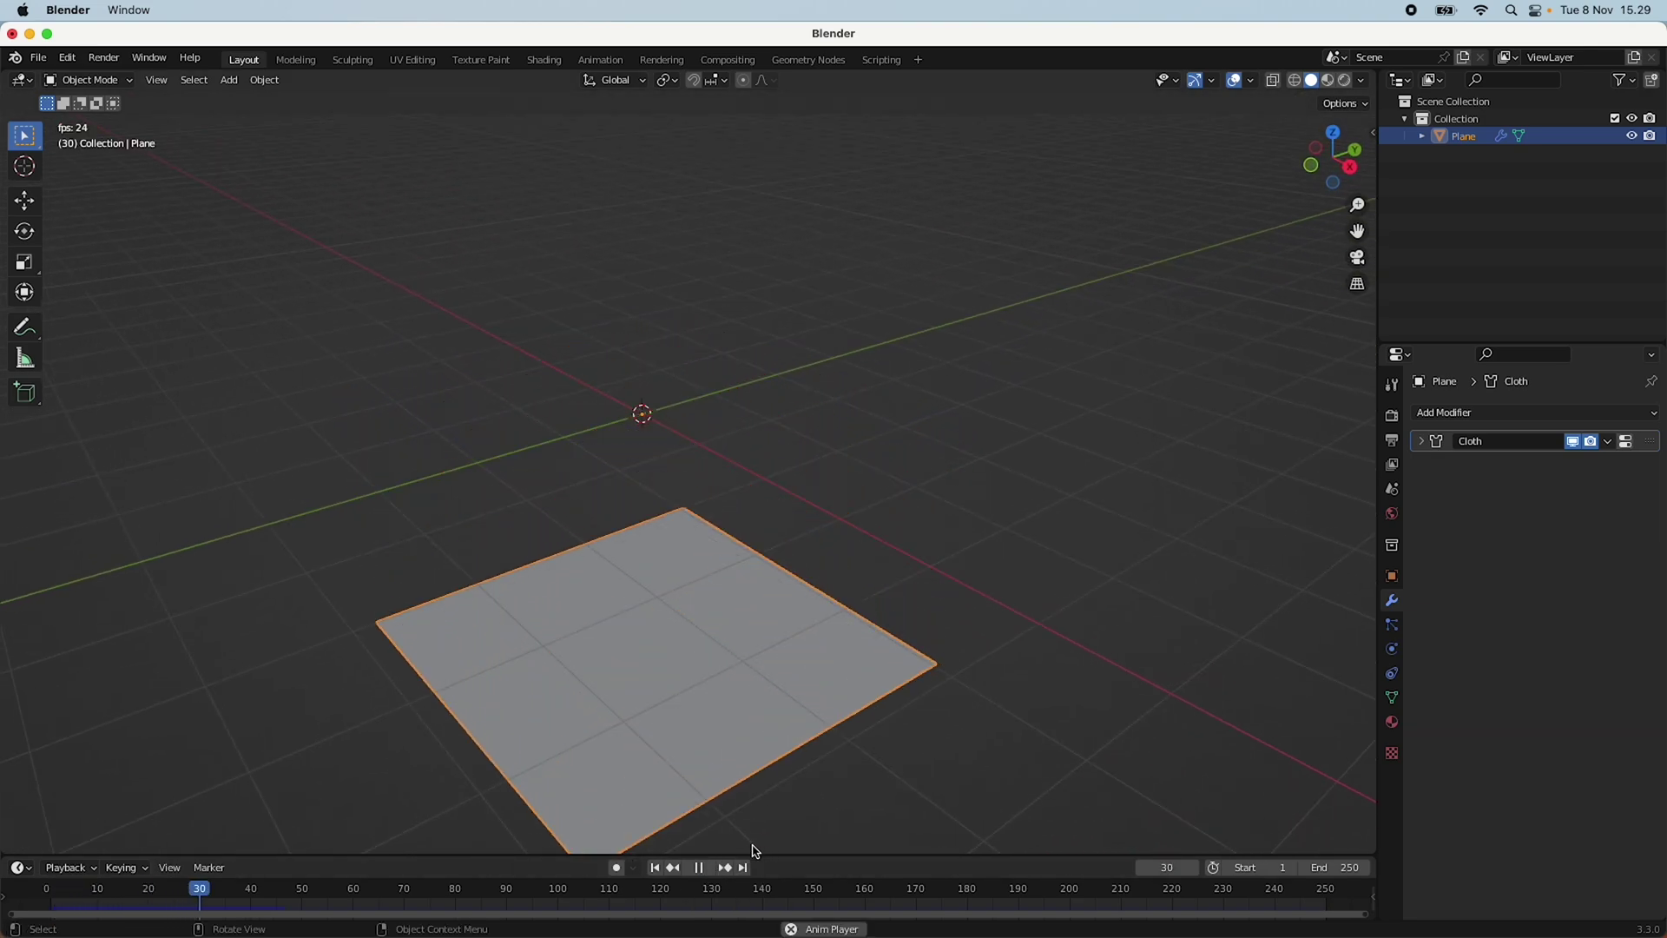
click(701, 869)
click(655, 870)
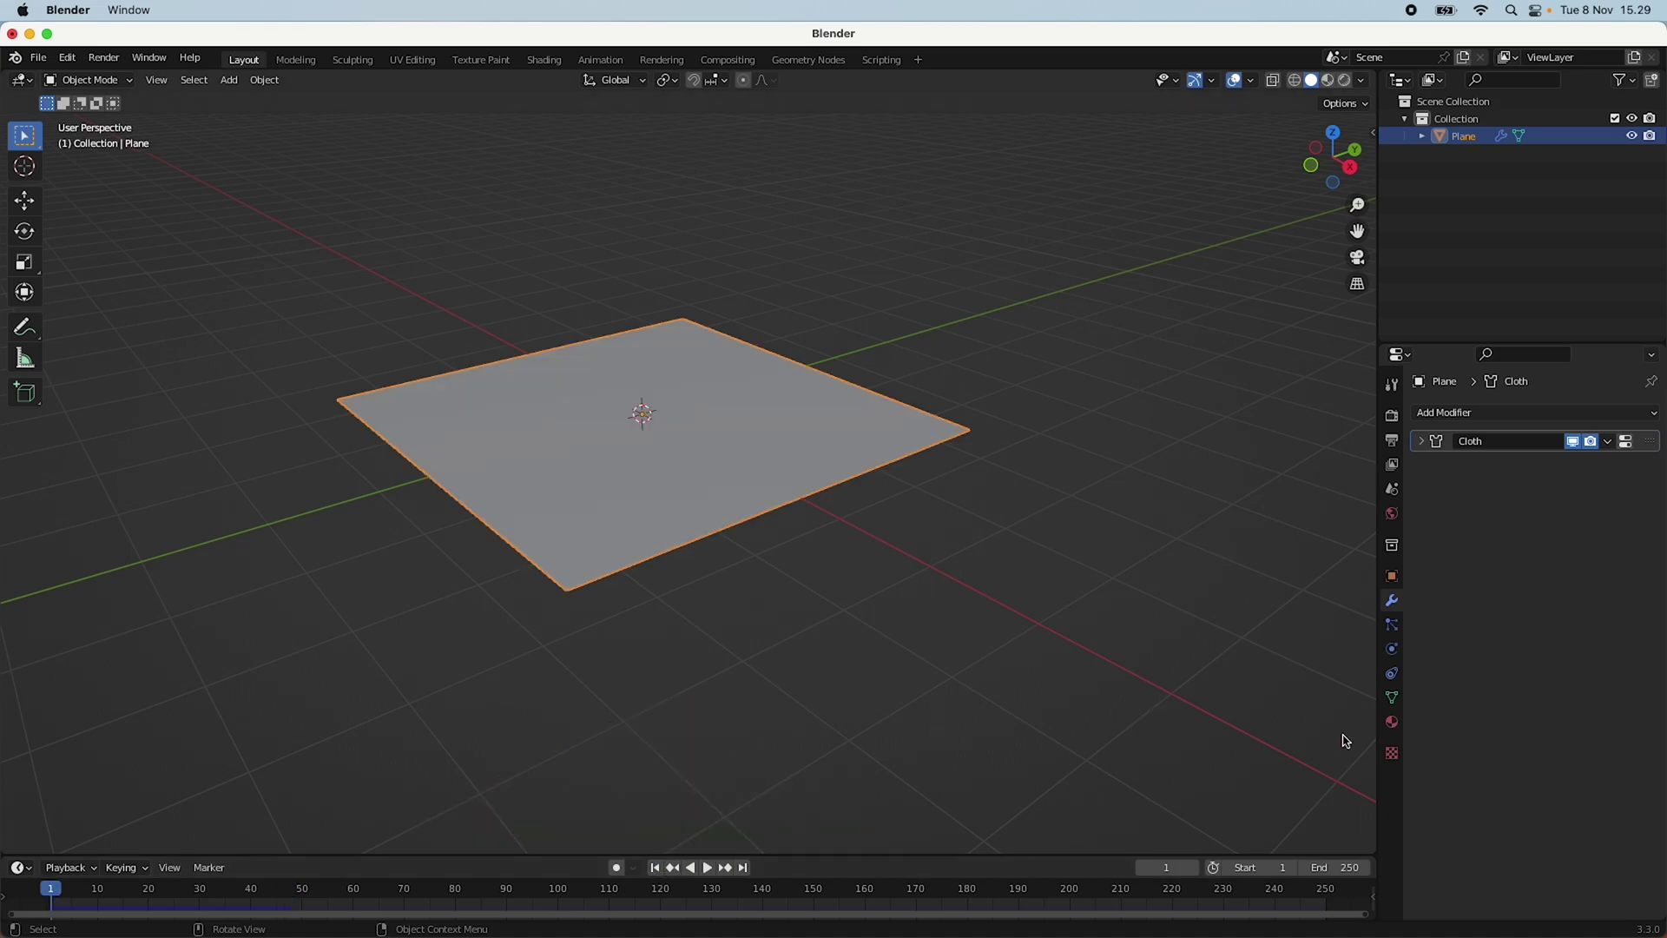
Set the Gravity field weight in the plane's cloth physics to 0.
click(1394, 630)
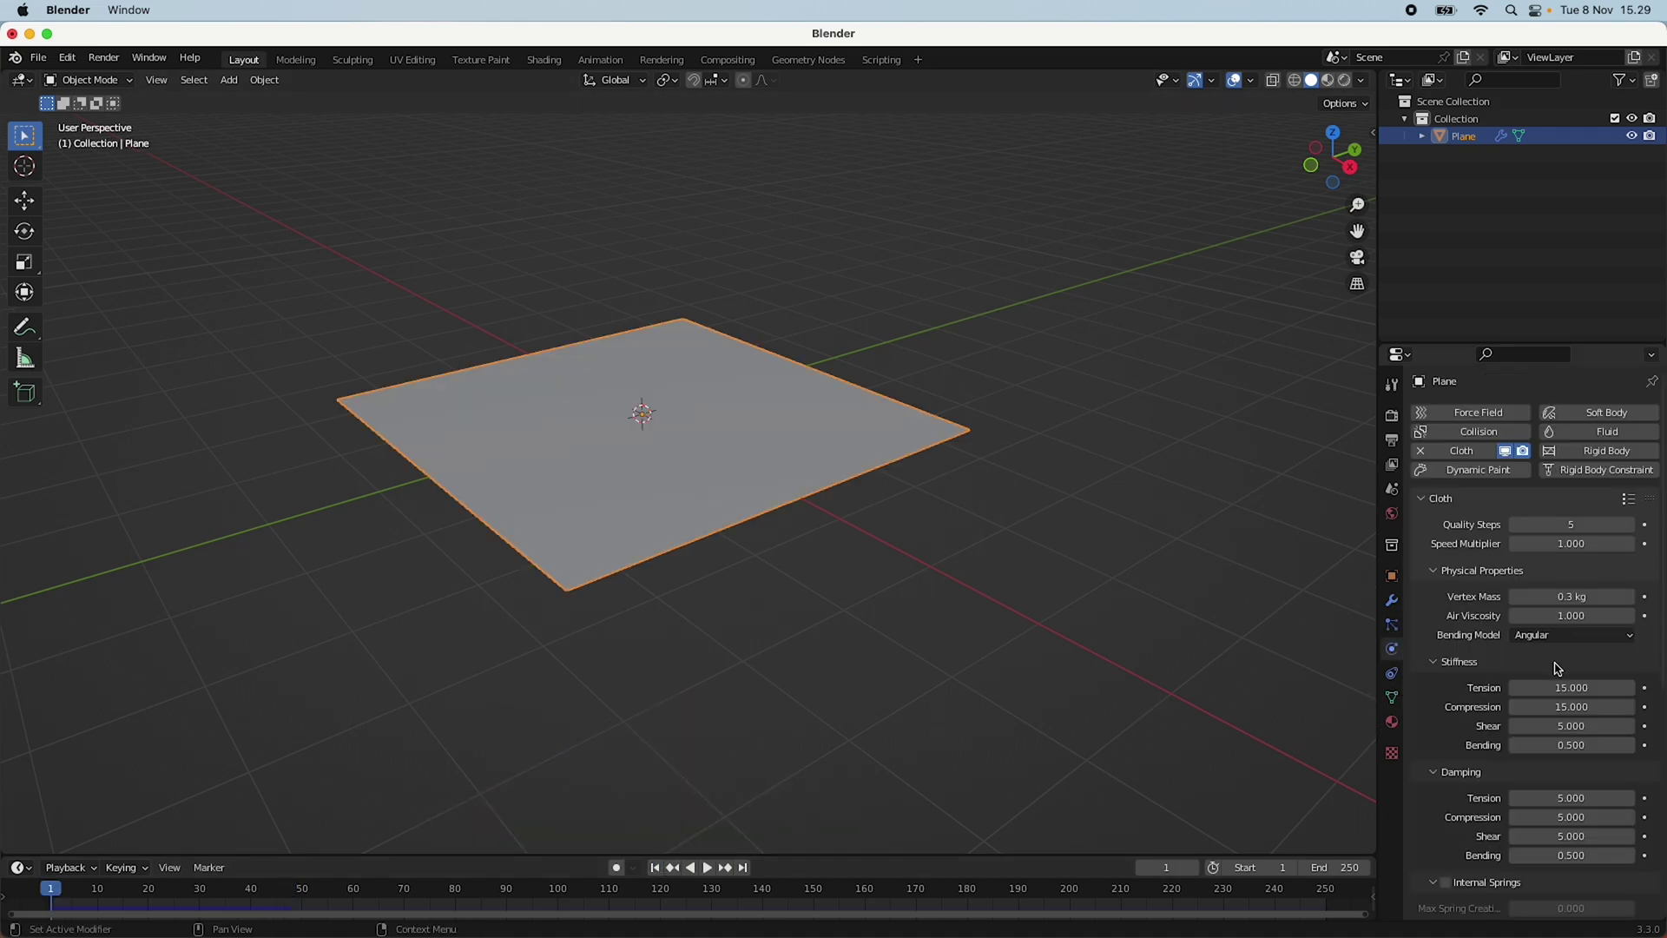
scroll(1558, 669, down, 10)
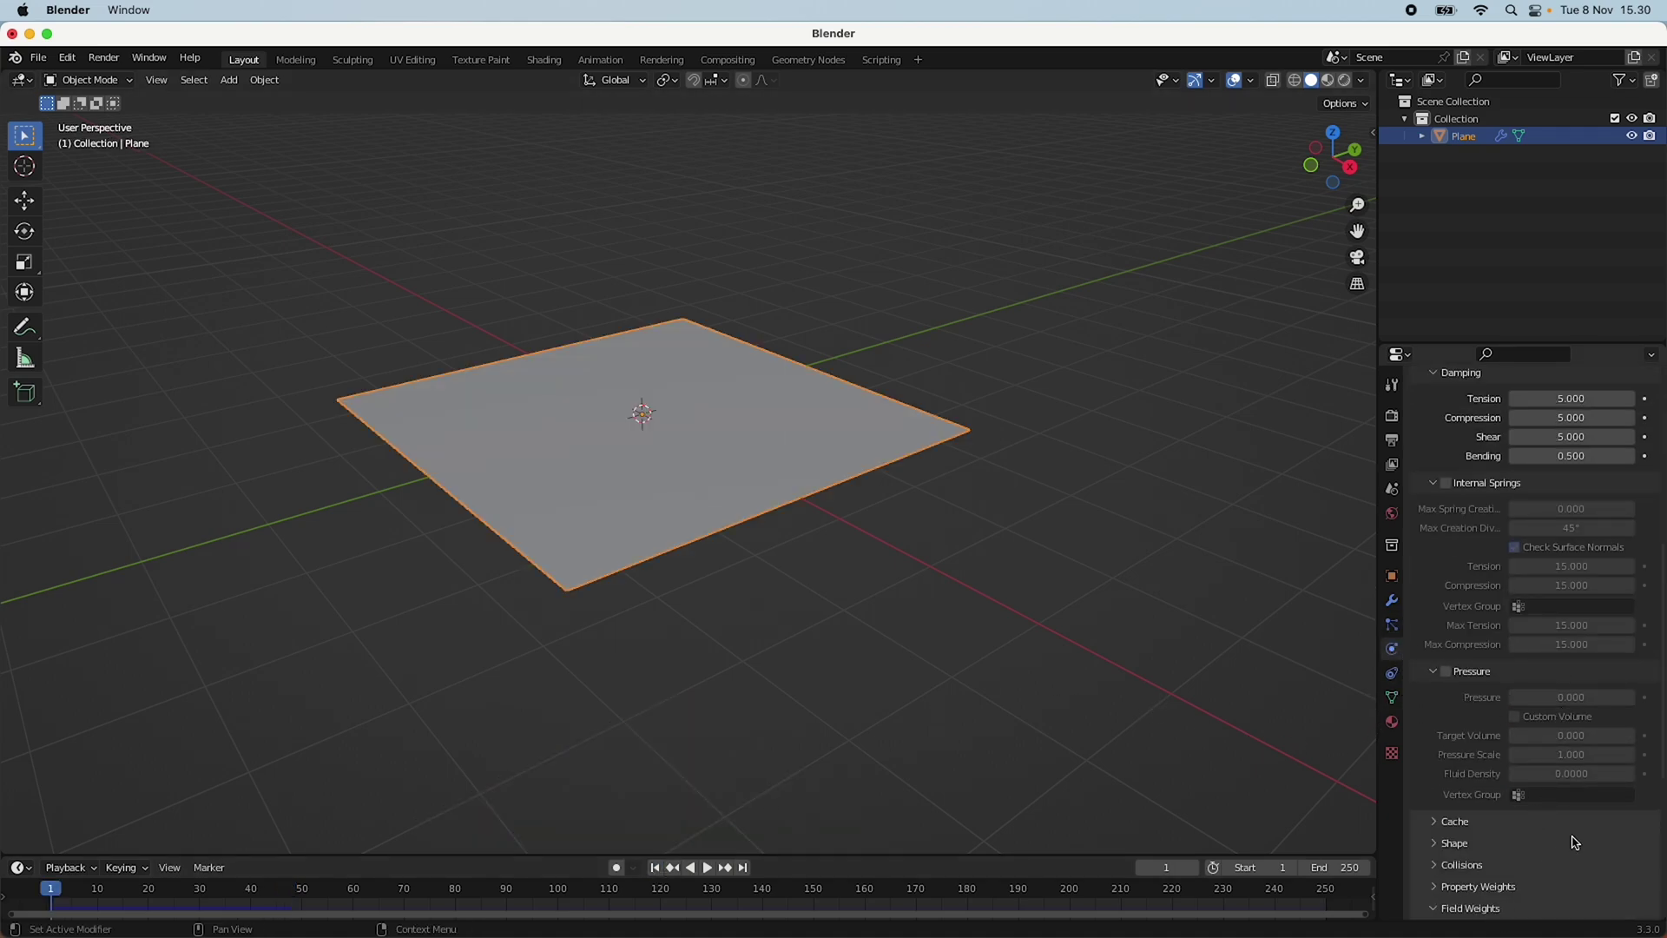
scroll(1576, 844, down, 8)
drag(1639, 642, 1516, 643)
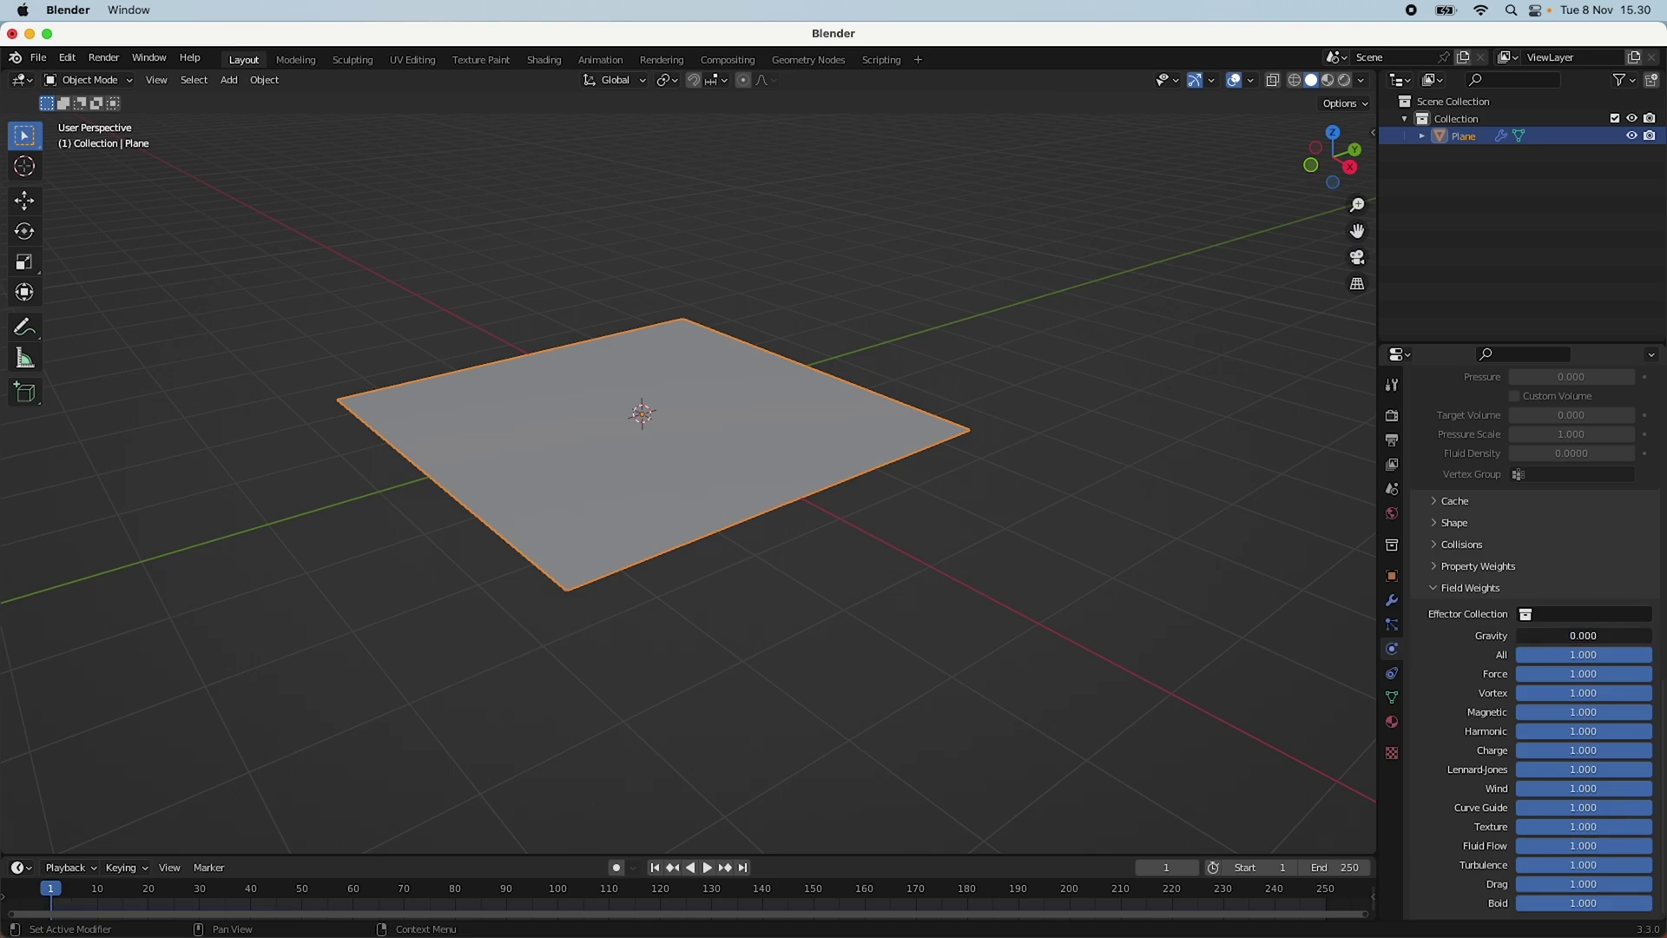
Play the simulation again to check the cloth without gravity, and rewind to frame 1.
click(690, 868)
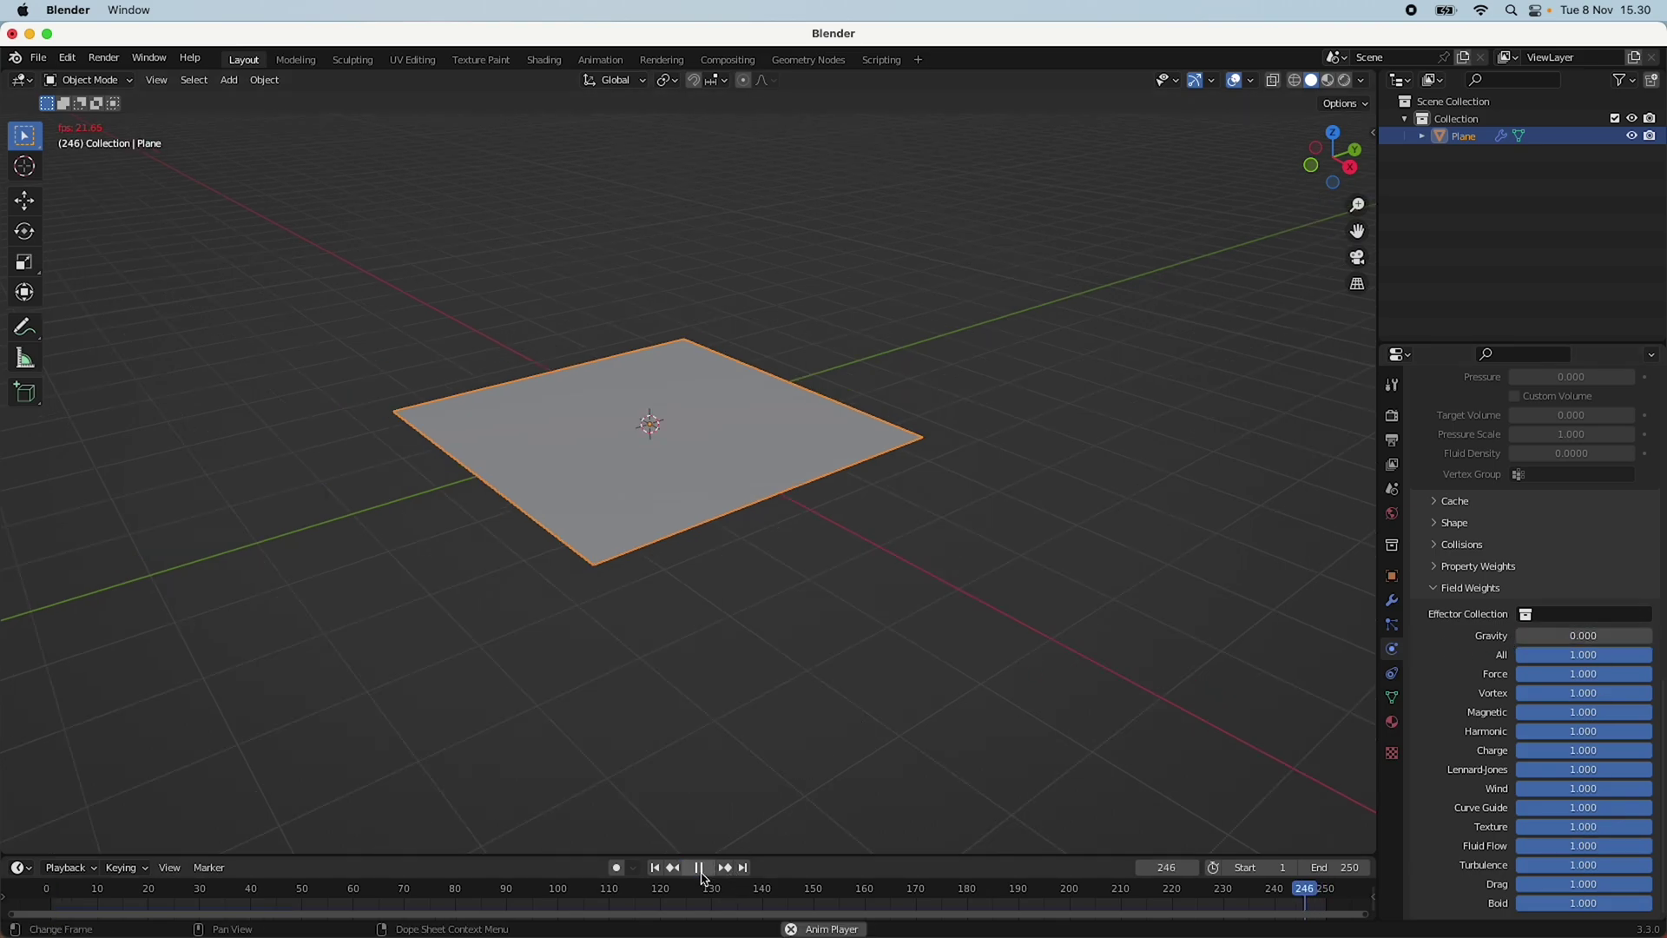
click(690, 868)
click(656, 868)
click(708, 869)
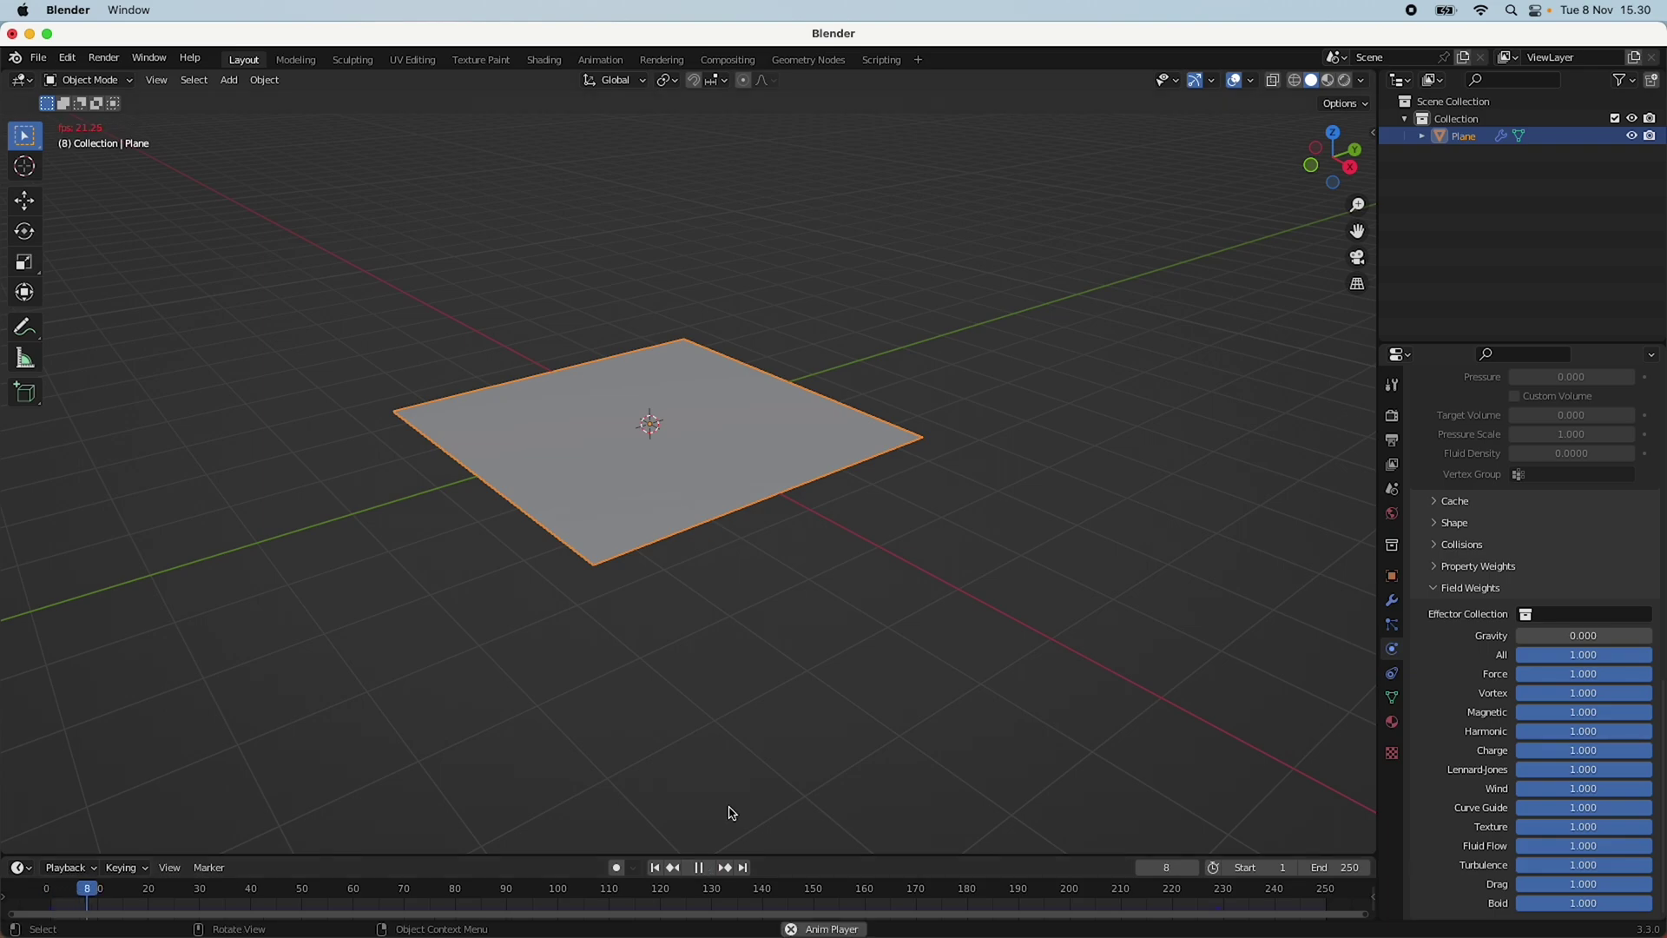
middle_drag(815, 536, 807, 569)
scroll(807, 569, up, 1)
click(699, 868)
click(656, 868)
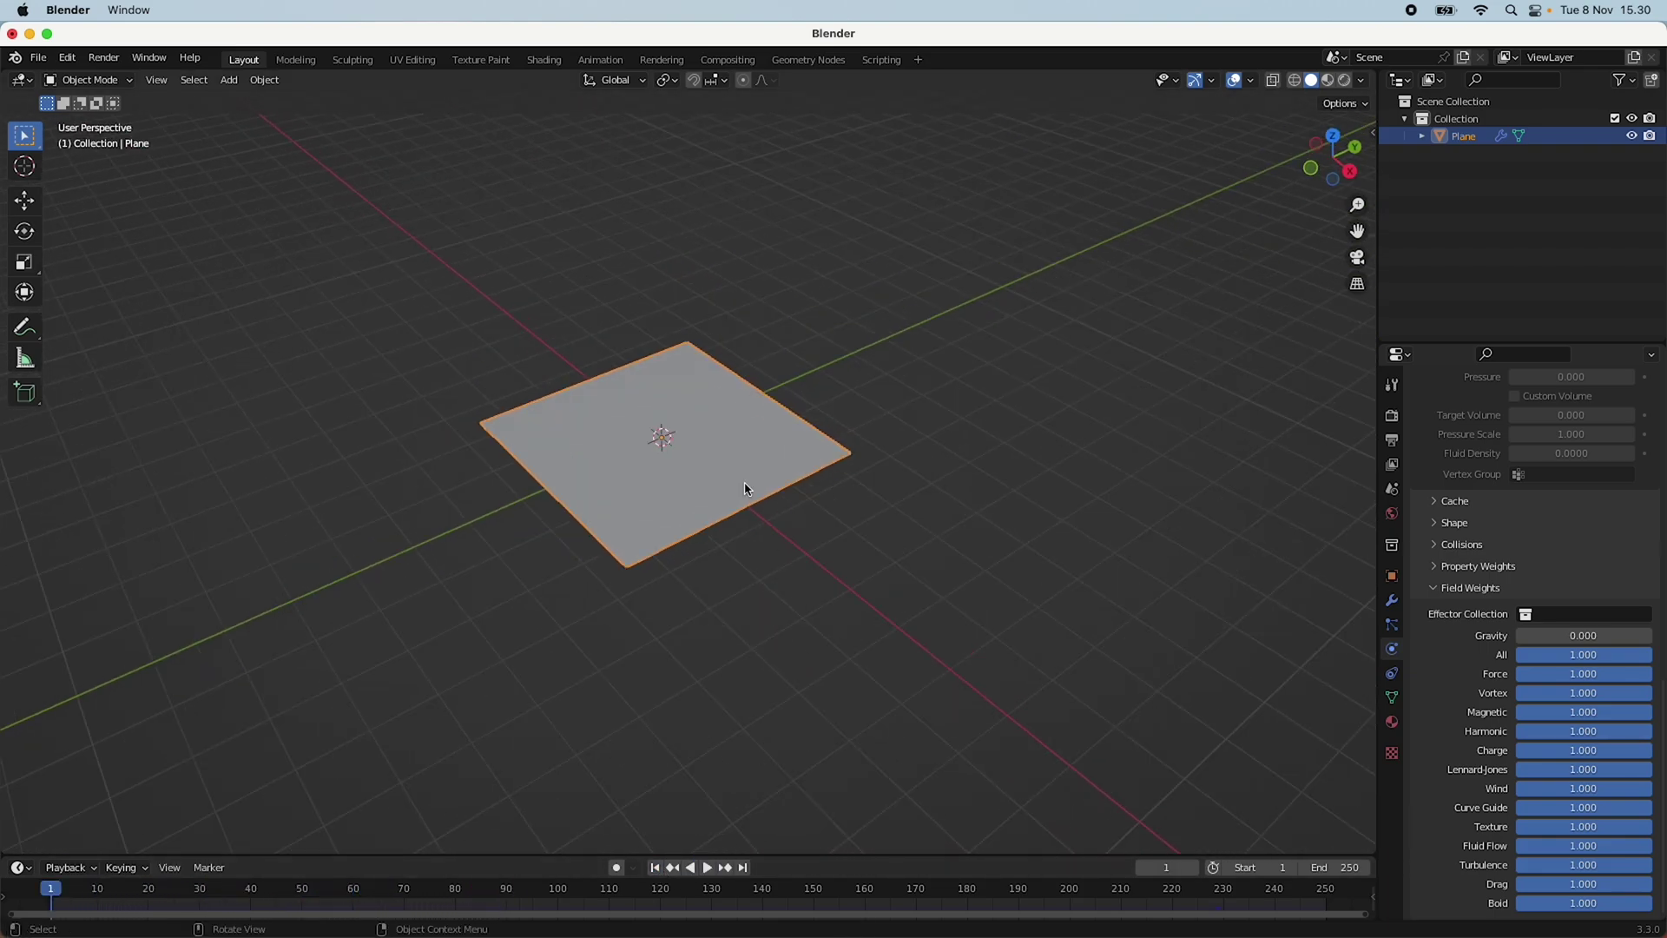
Add a Turbulence force field at the centre of the plane.
middle_drag(792, 519, 811, 485)
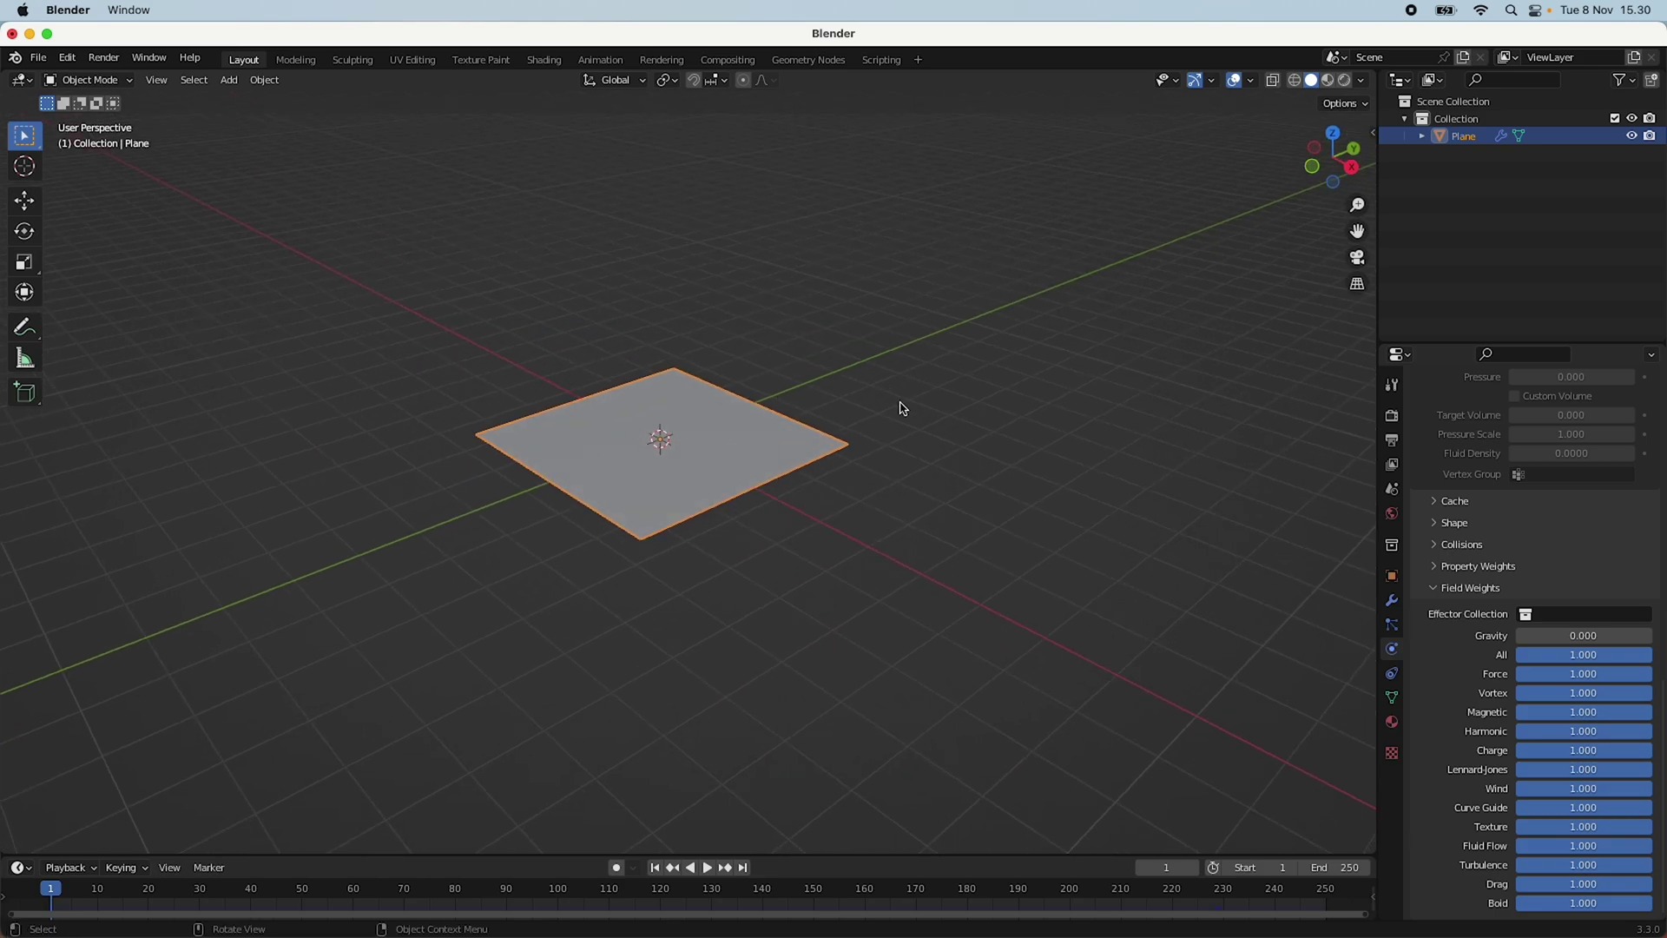
middle_drag(1109, 477, 941, 548)
scroll(942, 543, up, 3)
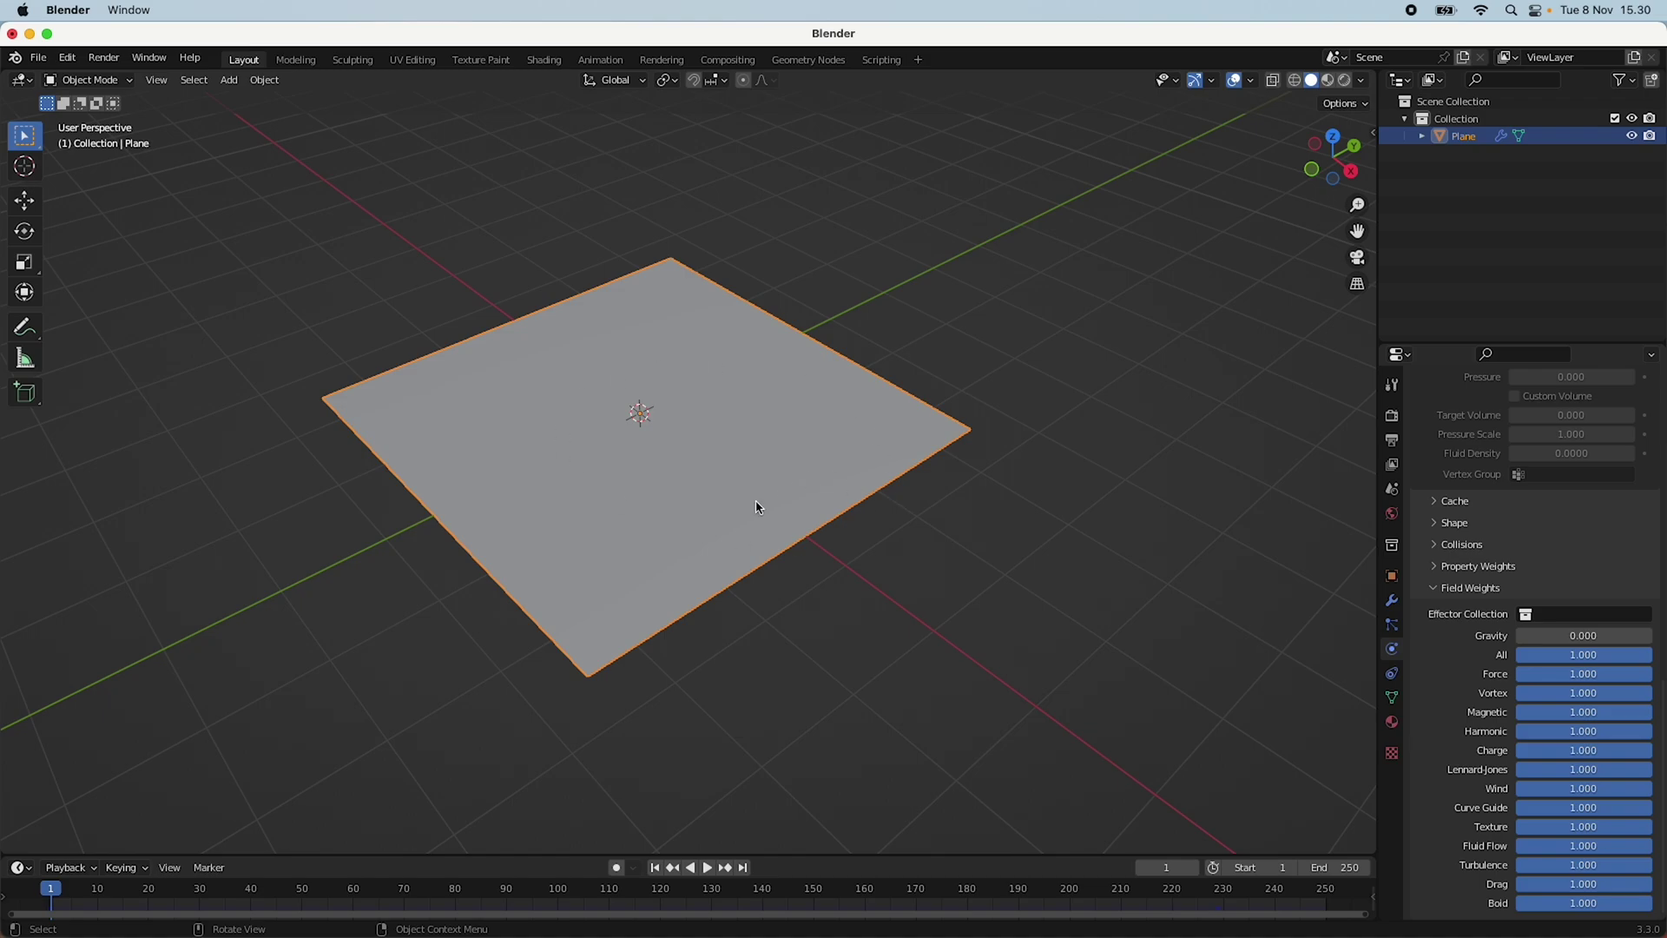
scroll(786, 485, down, 1)
key(shift+a)
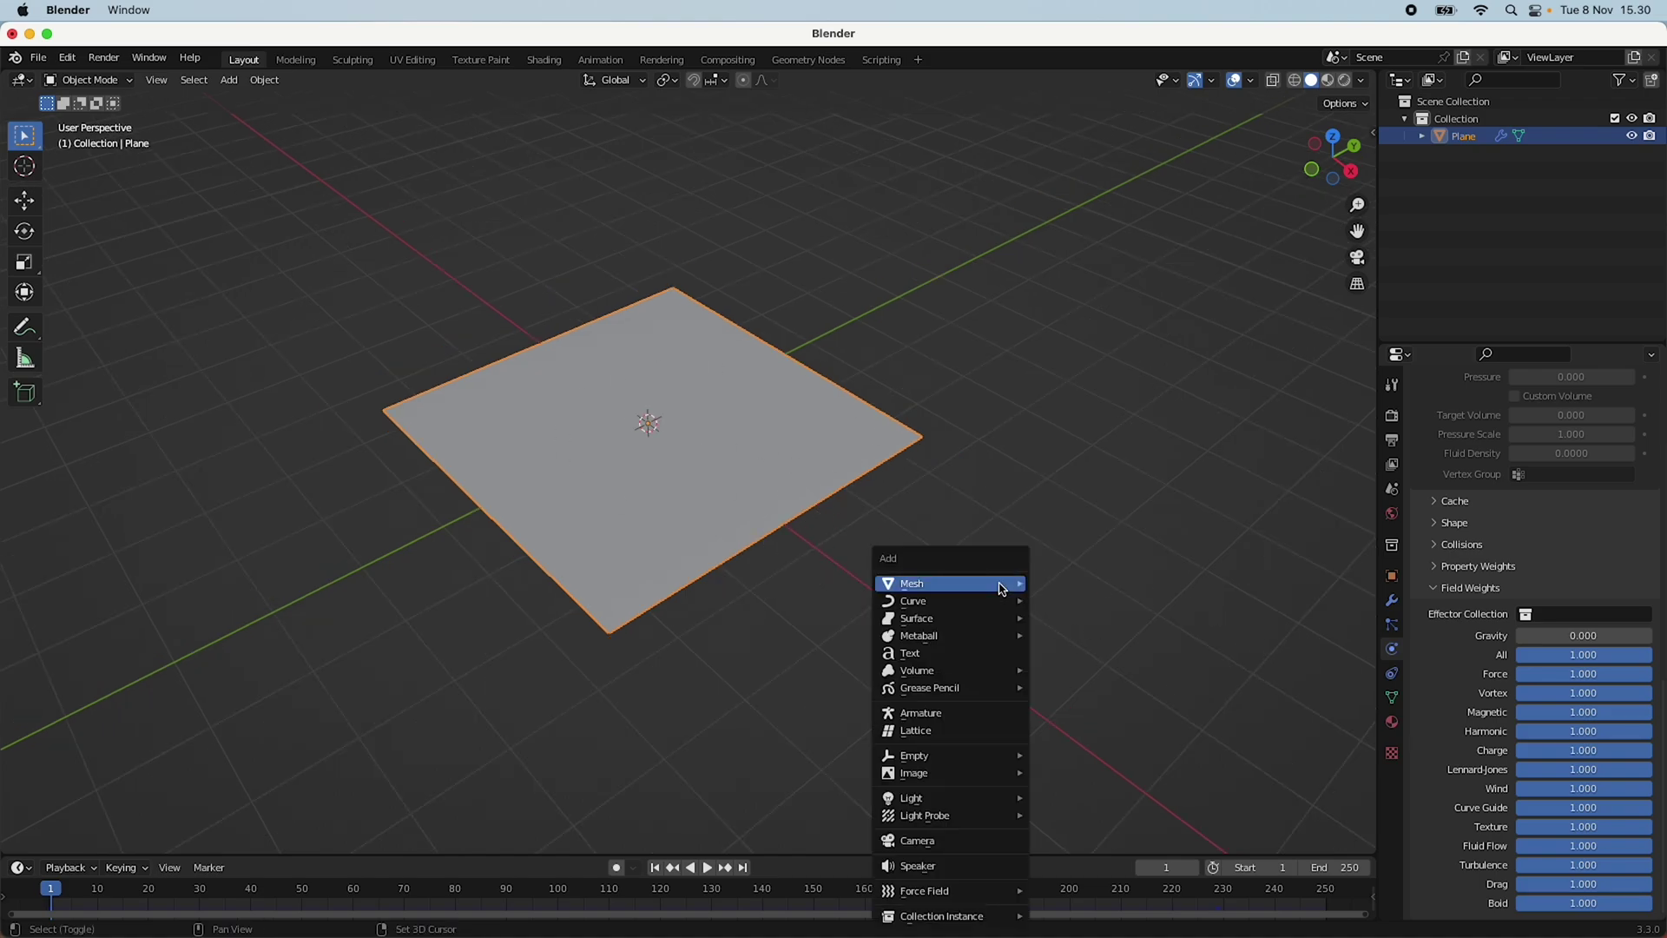
mouse_move(1001, 896)
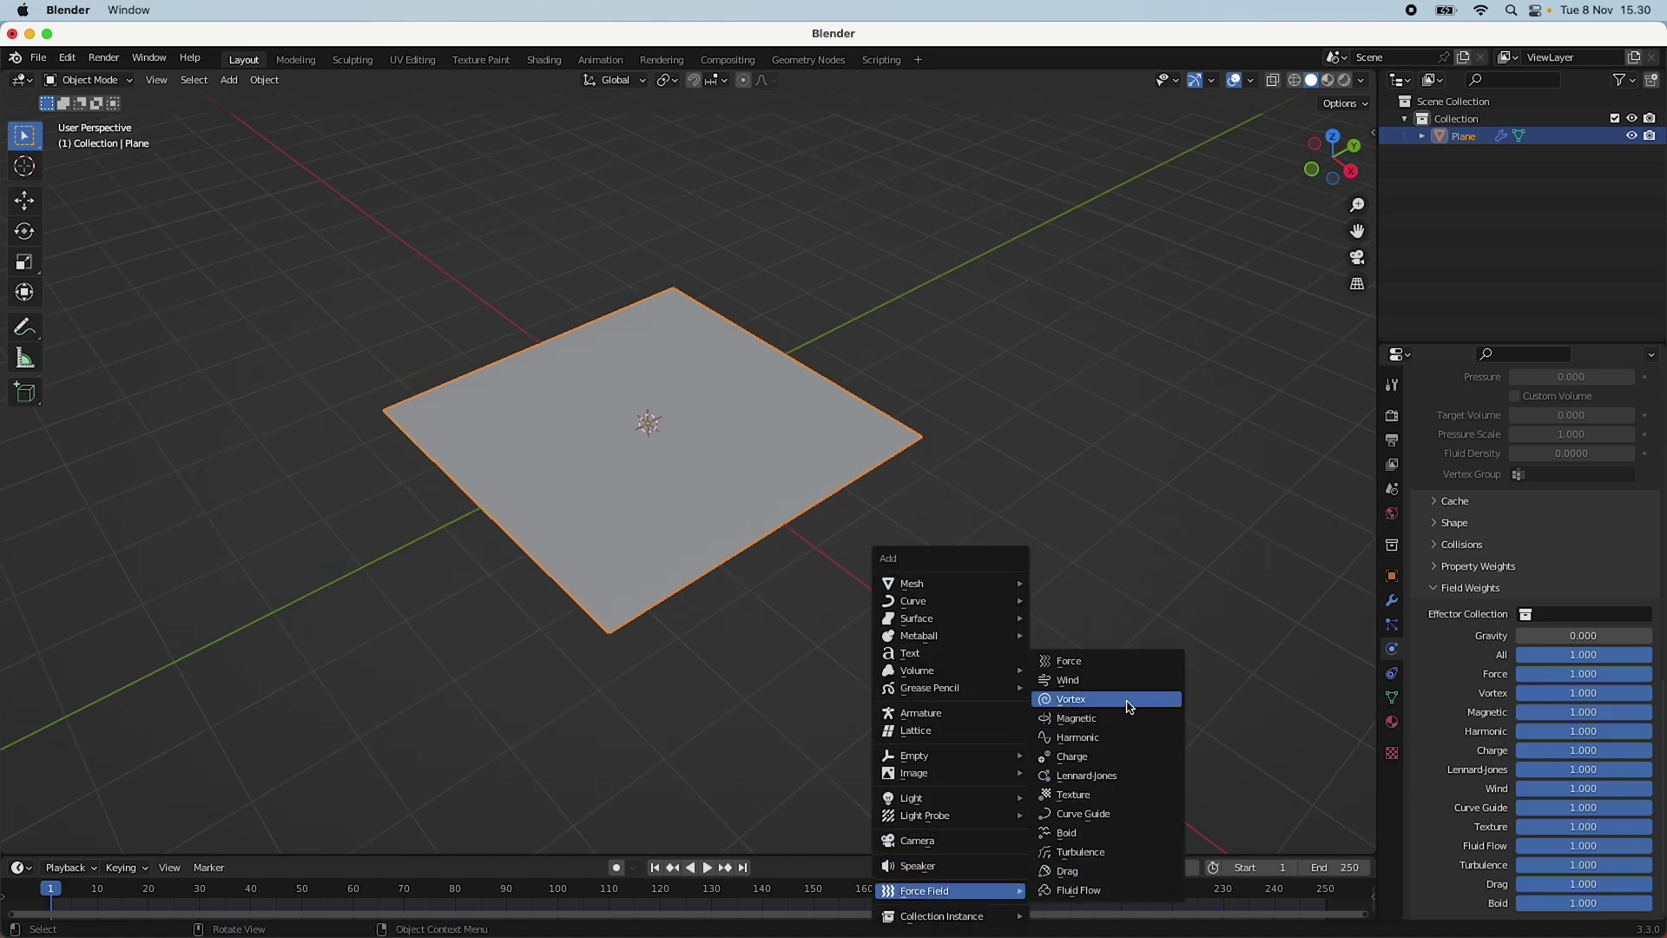
click(1122, 852)
middle_drag(960, 634, 733, 492)
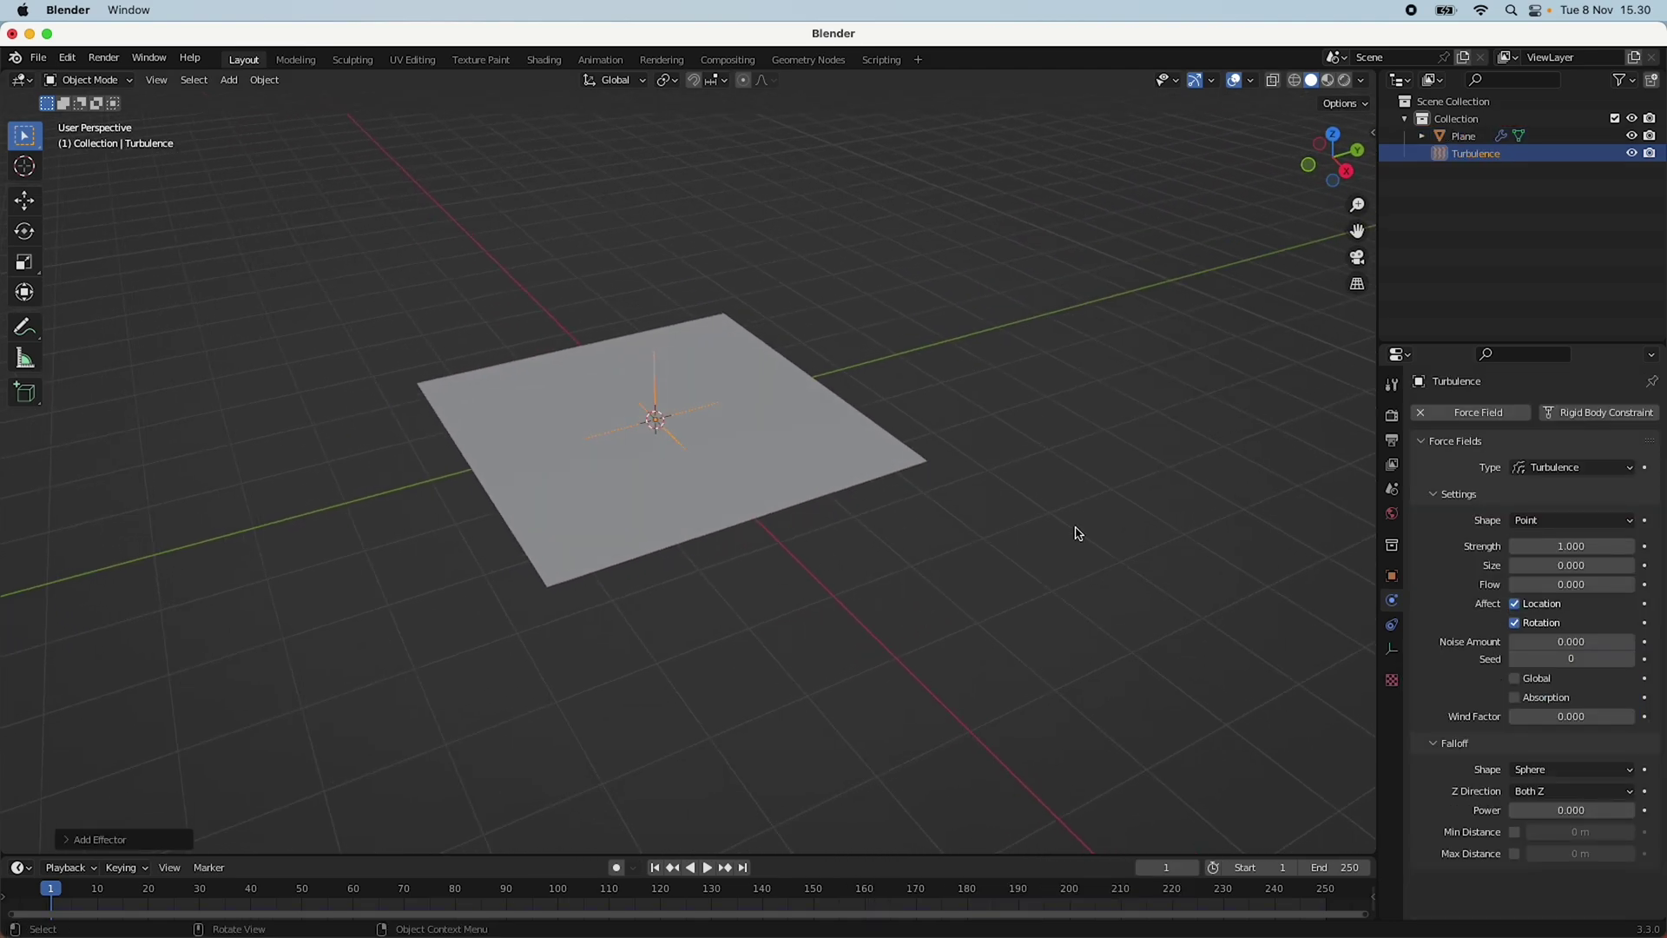
Play the cloth simulation to check how the turbulence field affects the plane, and stop the playback.
scroll(887, 854, down, 1)
click(709, 868)
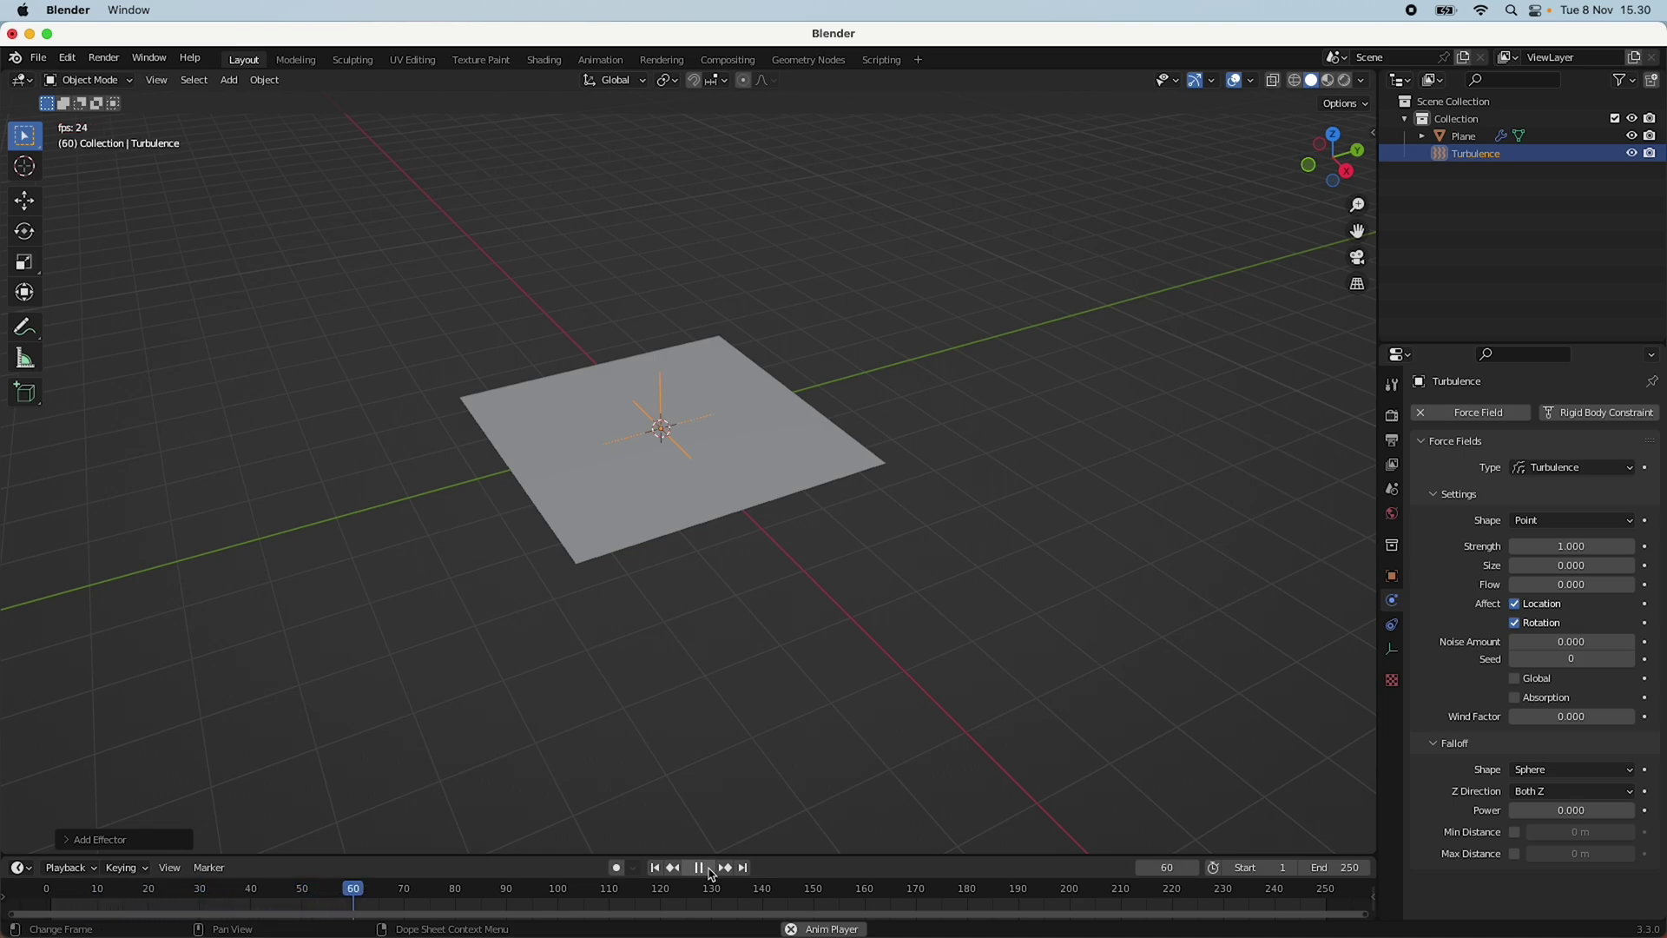
click(711, 870)
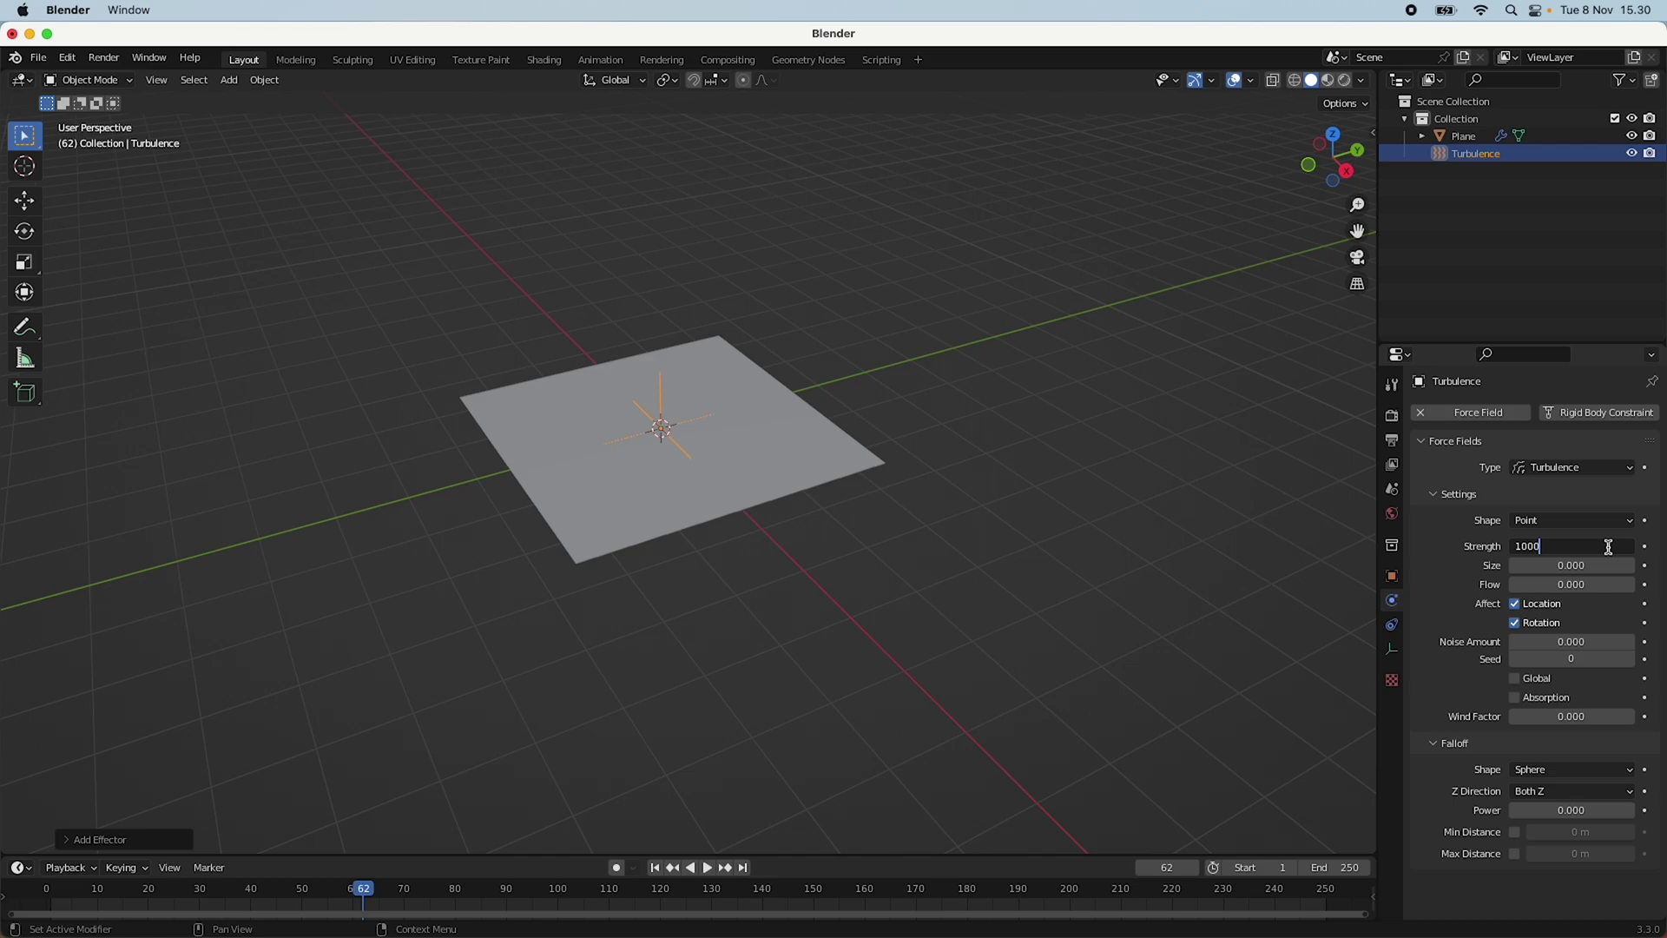
Set the Turbulence field's strength to 1000 and replay the simulation from frame 1 to check it.
key(Return)
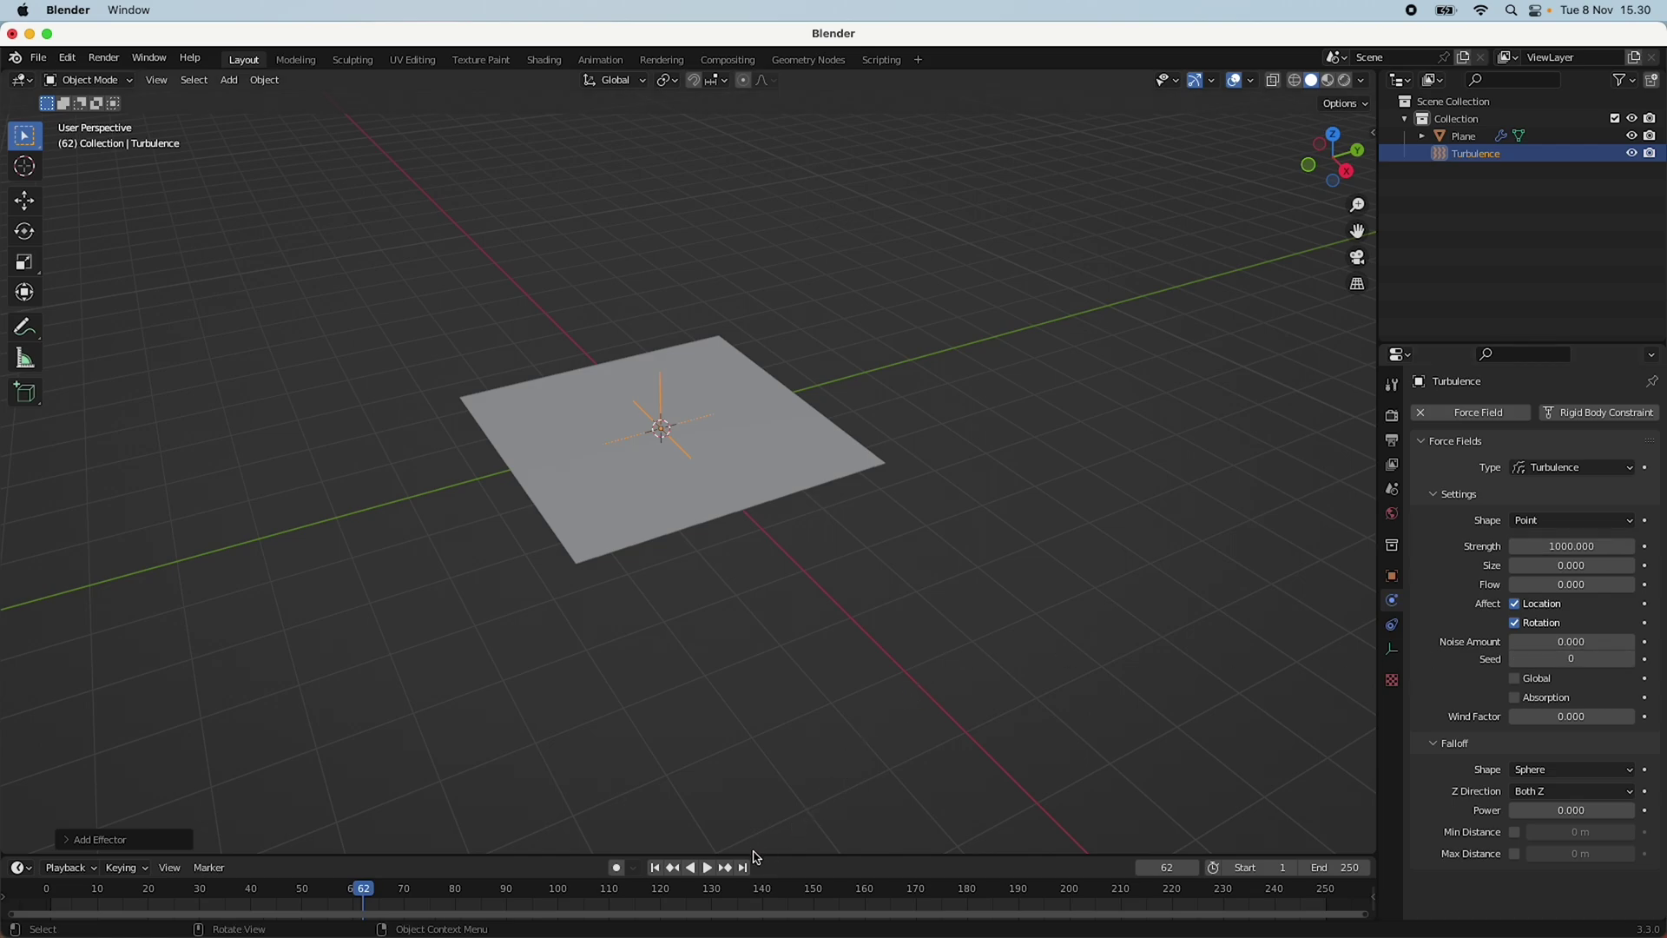
click(656, 870)
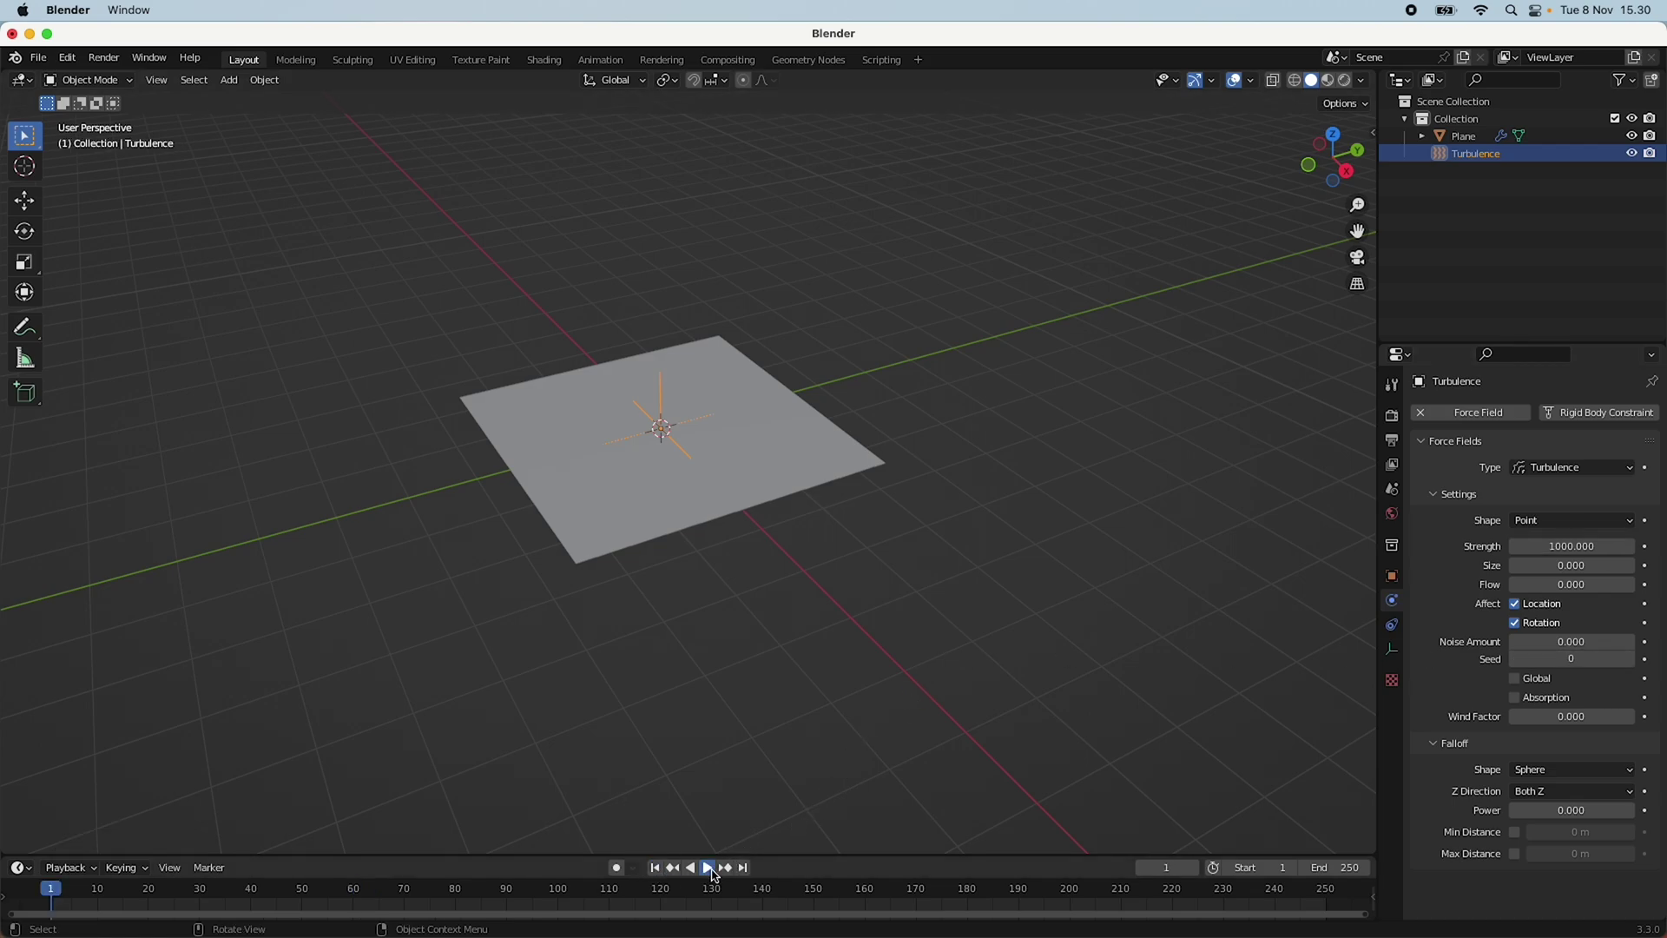
click(713, 872)
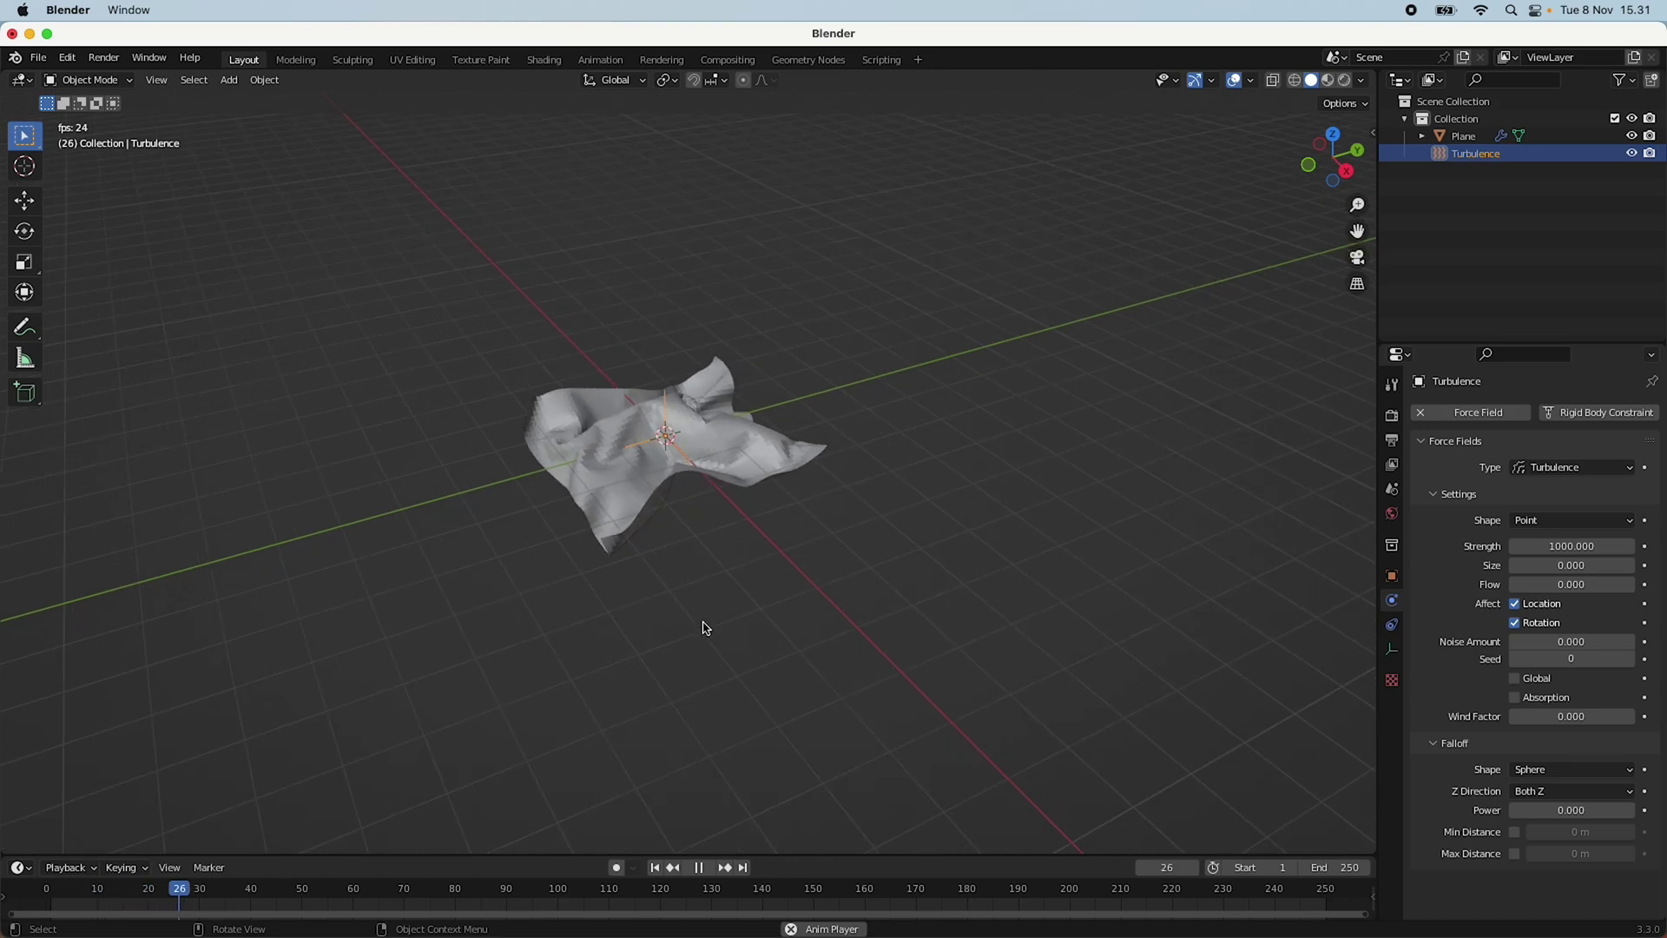
click(702, 867)
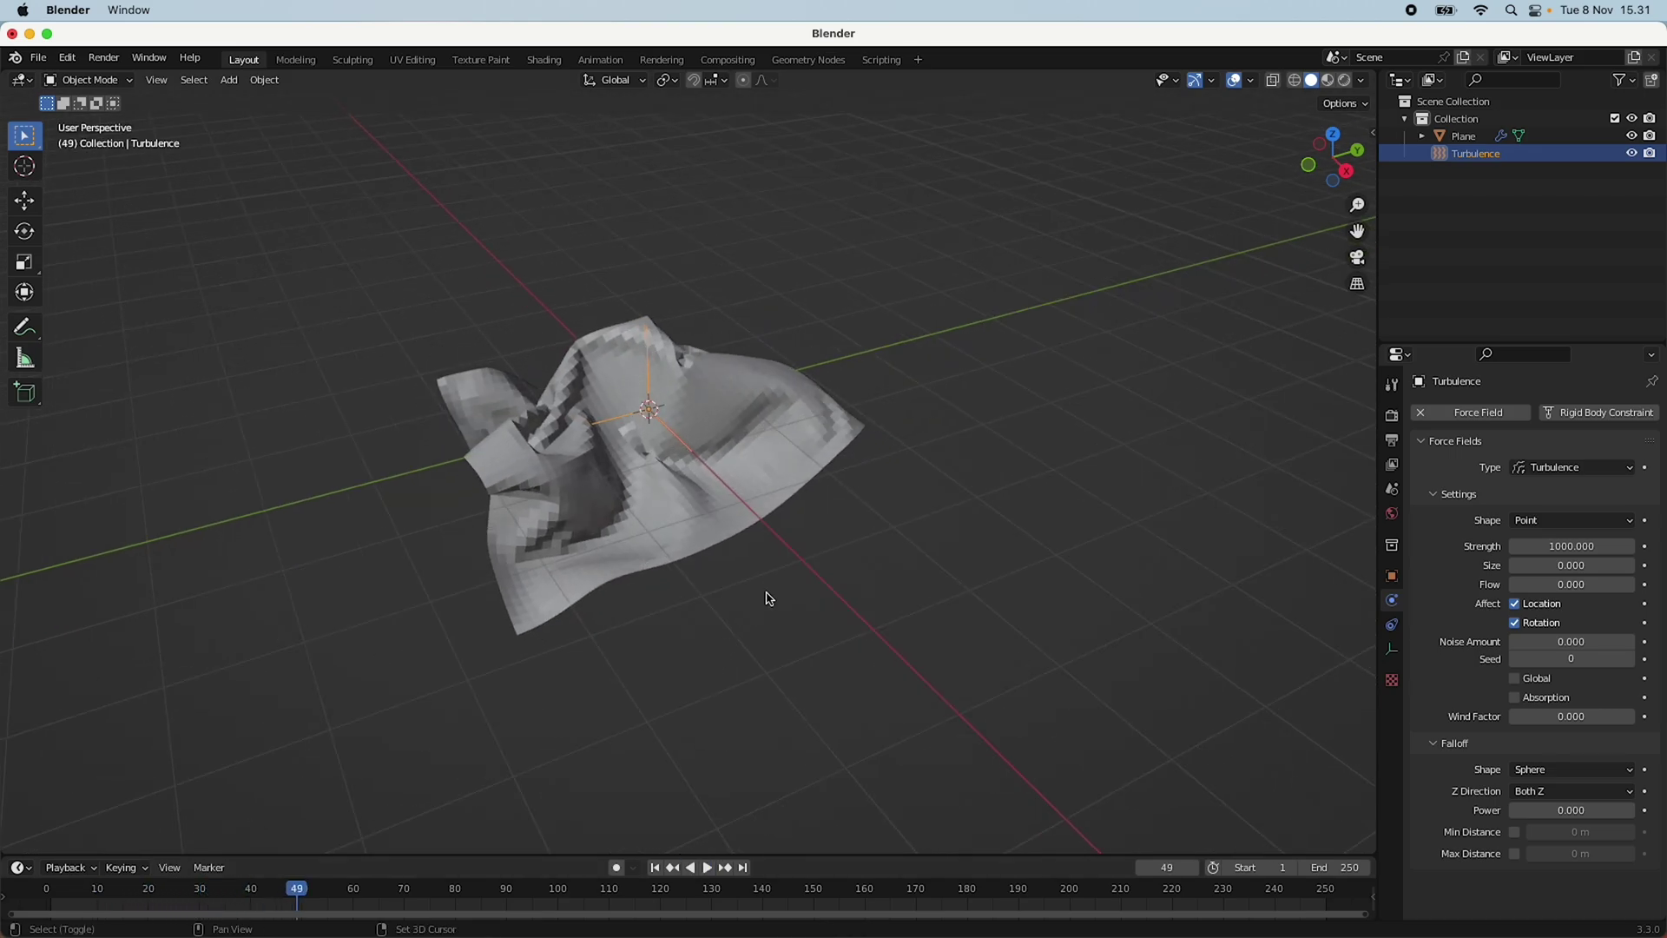
Add a Force force field at the centre of the plane and set its strength to -500.
key(shift+a)
mouse_move(770, 598)
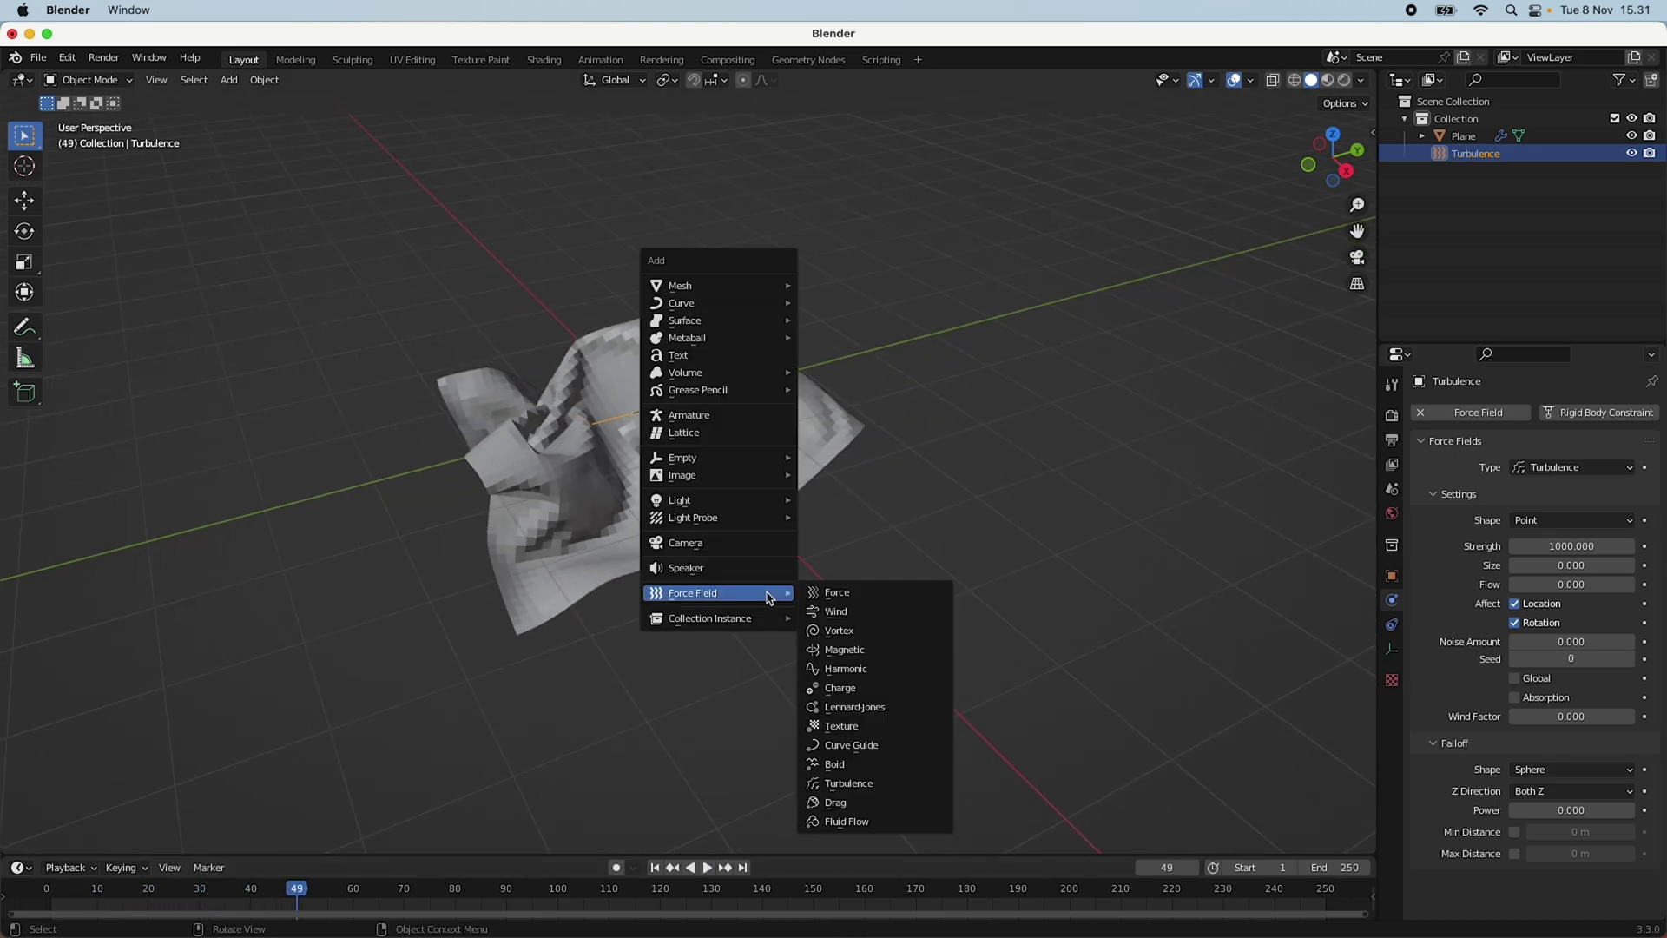
click(883, 599)
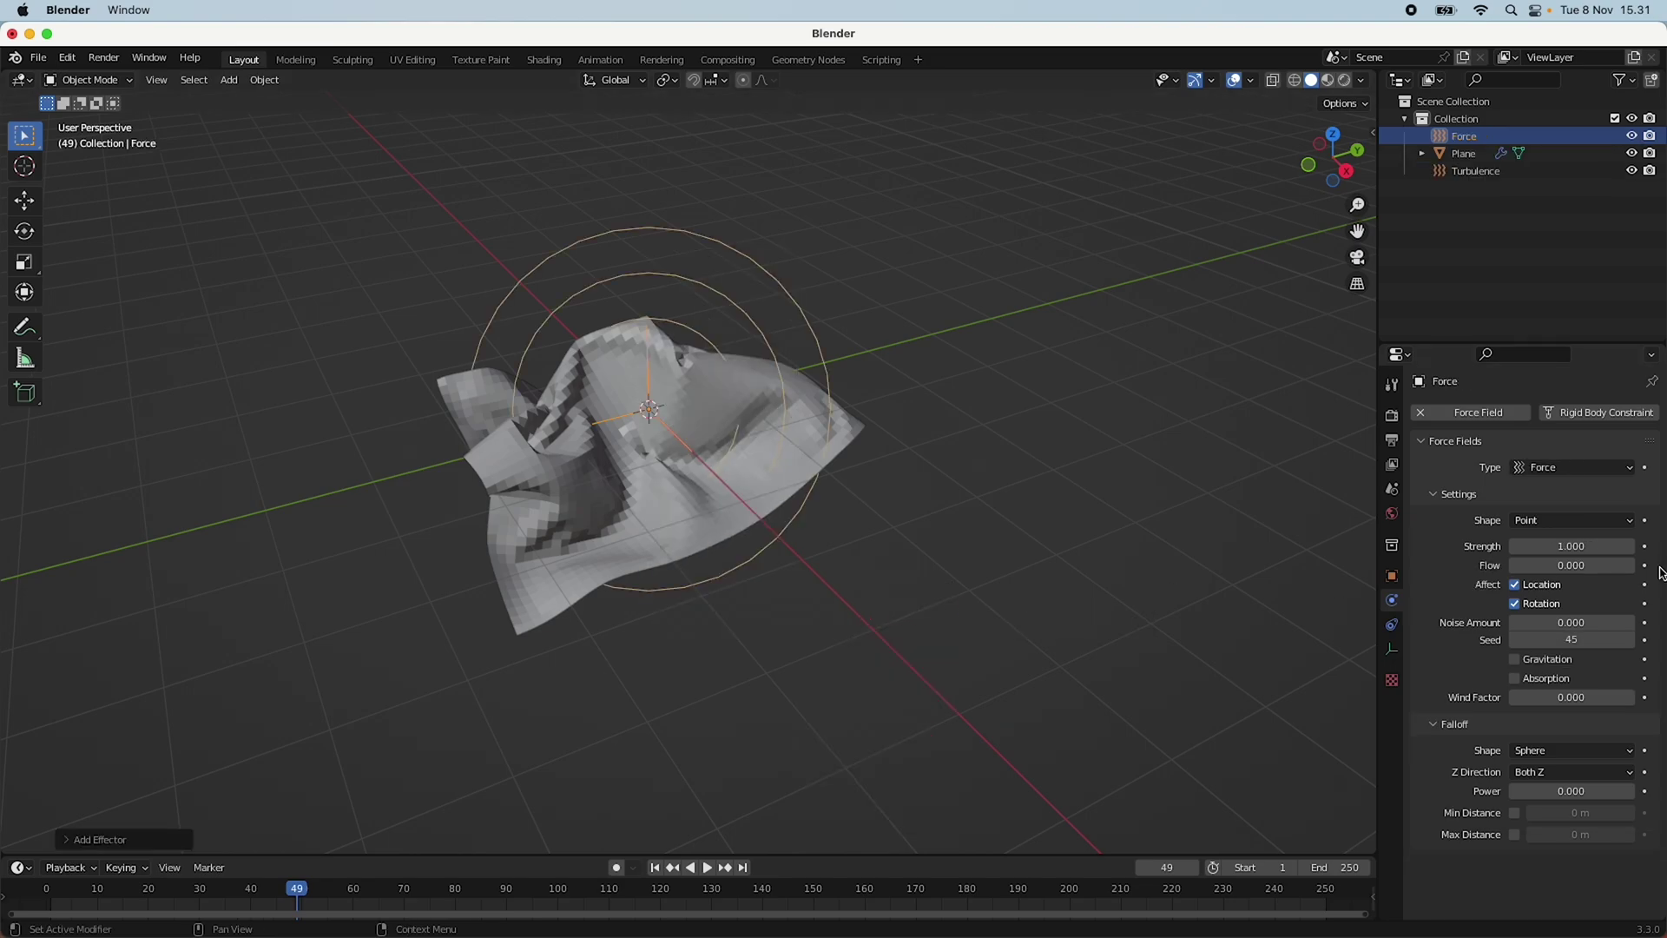
click(1580, 545)
key(Return)
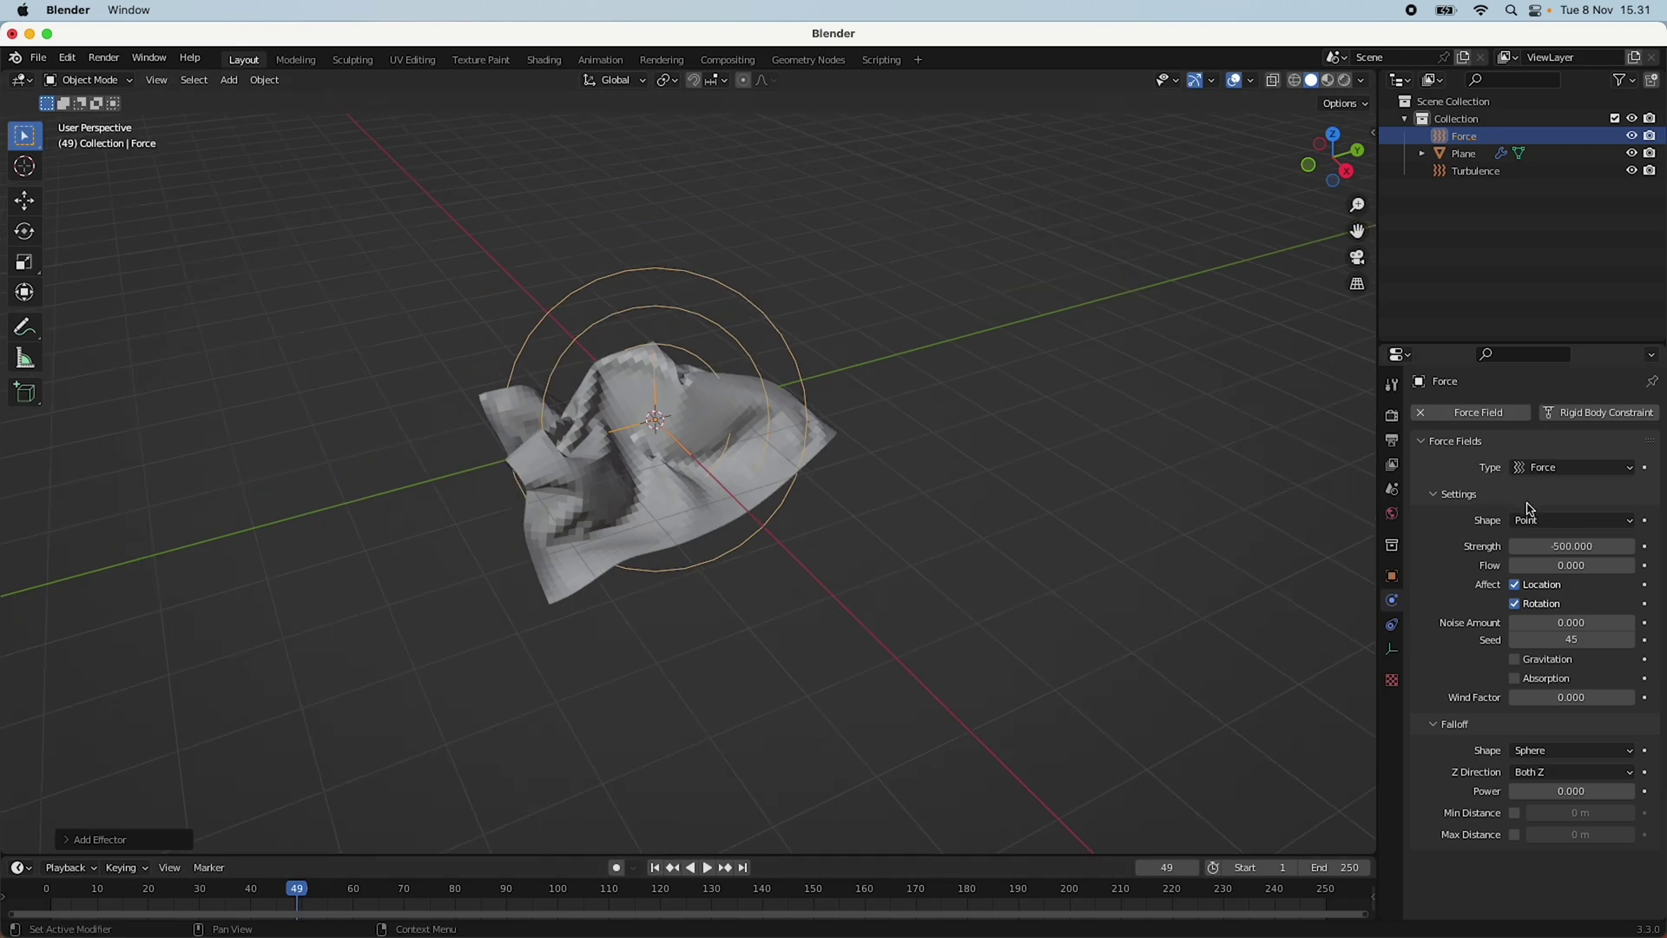
Play the simulation from frame 1 to examine the cloth under both force fields, and rewind to frame 1.
click(655, 868)
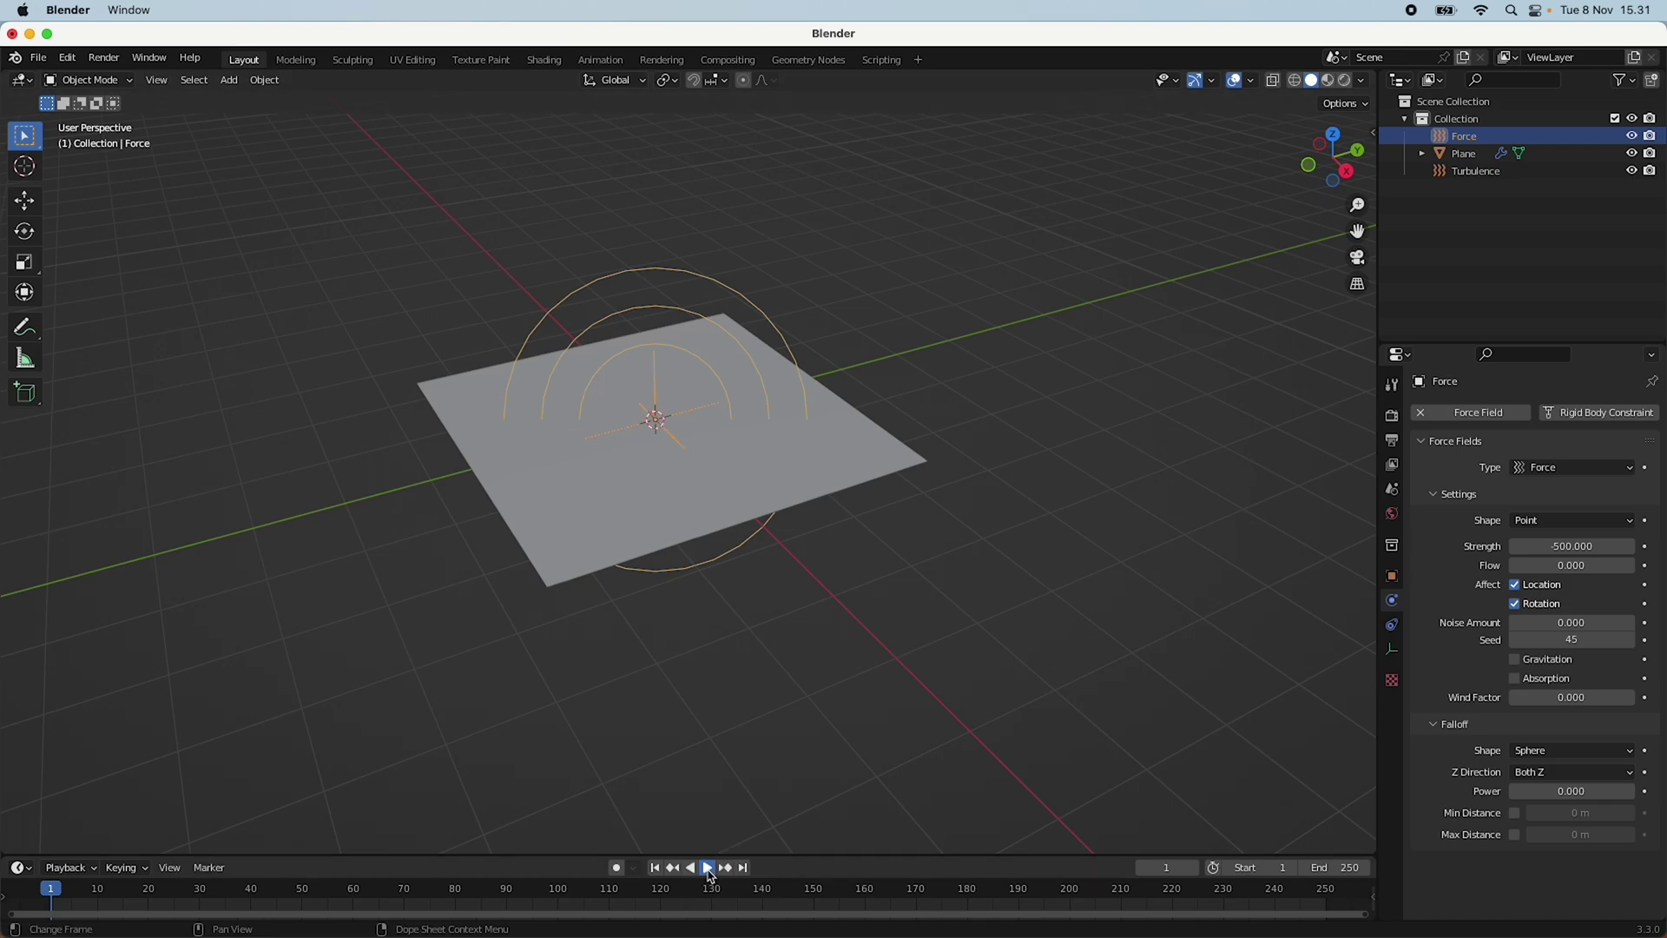
click(709, 869)
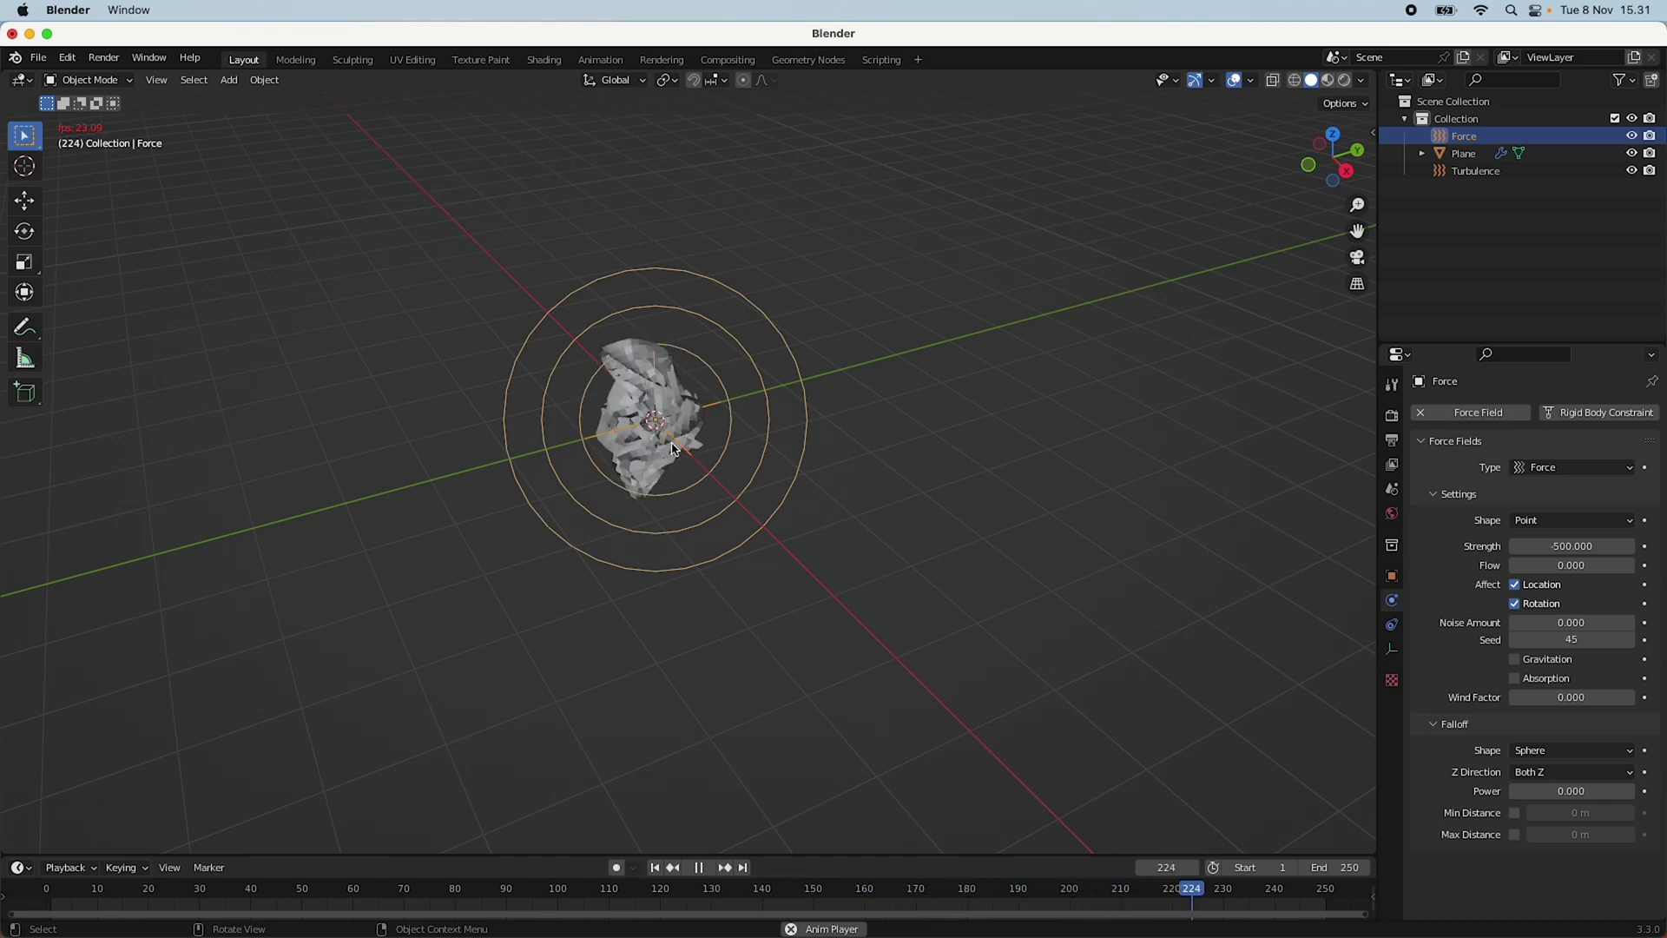
click(700, 868)
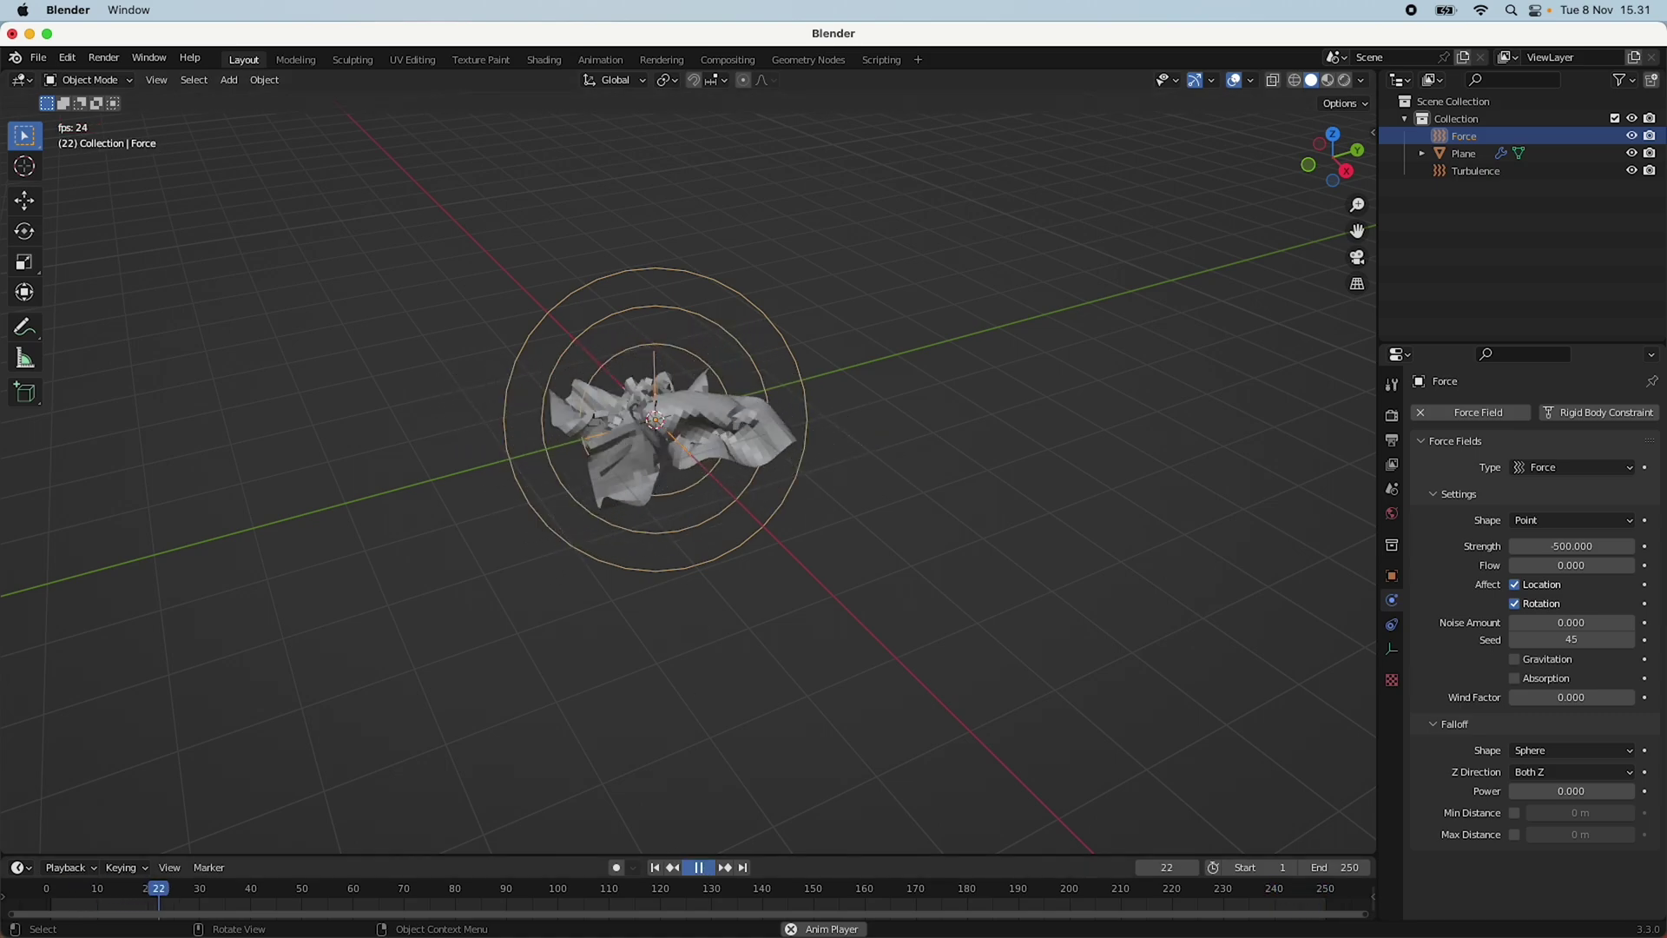
mouse_move(689, 523)
middle_down()
mouse_move(752, 547)
mouse_move(674, 565)
mouse_move(692, 555)
middle_up()
scroll(692, 555, up, 3)
click(654, 868)
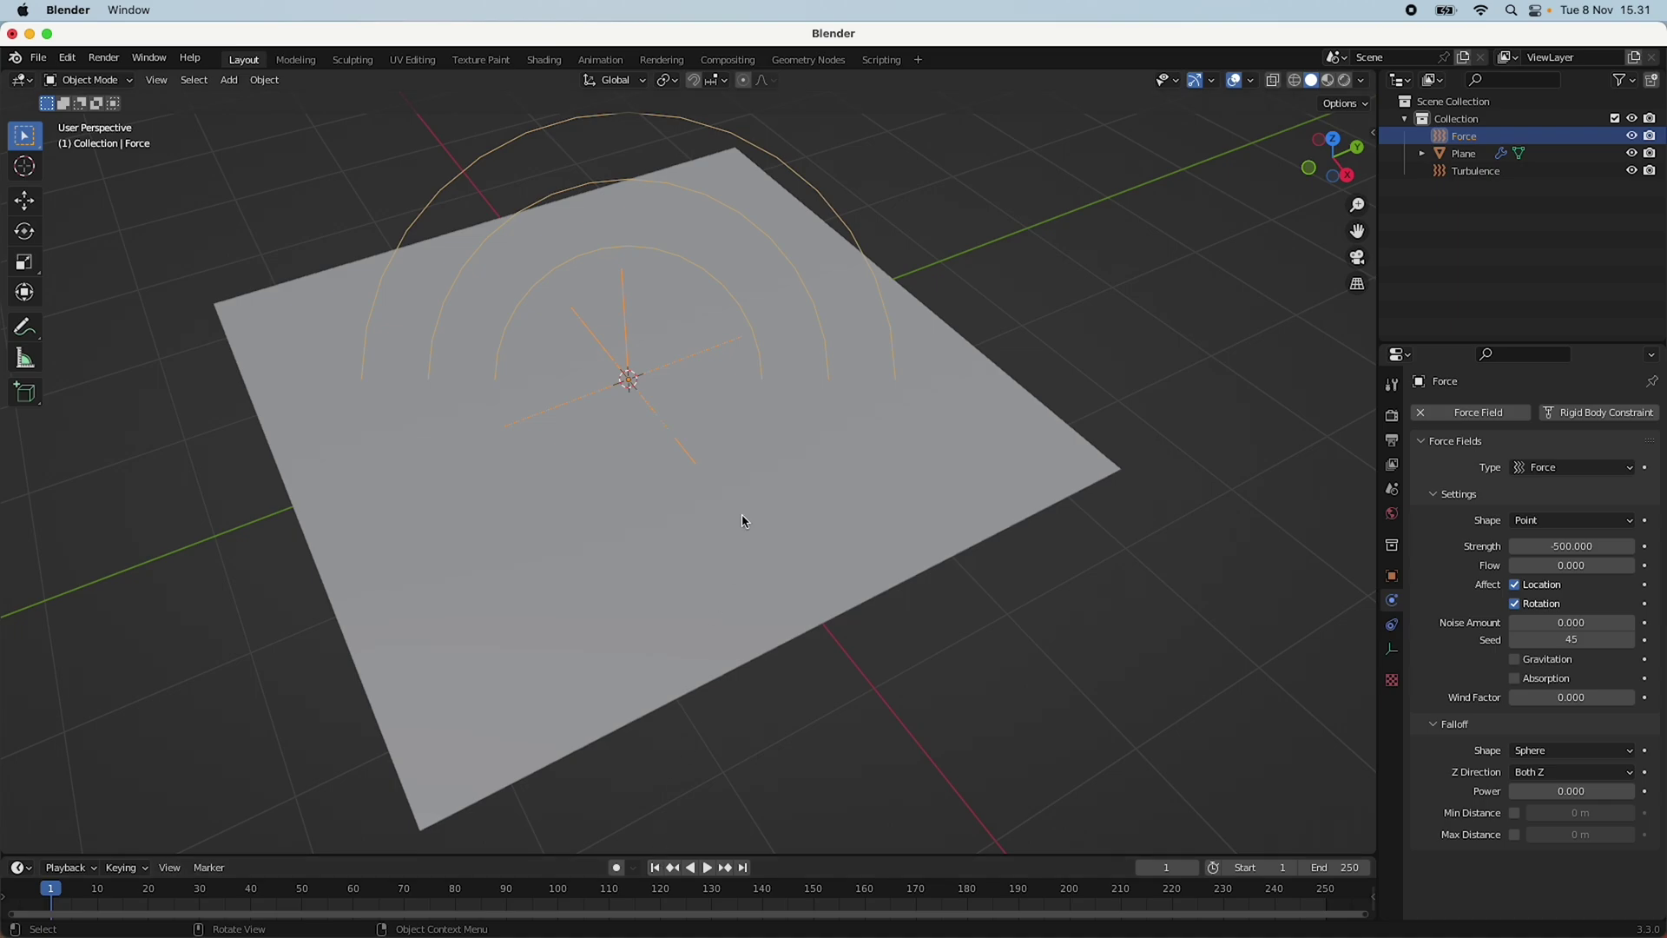
Set the Speed Multiplier in the plane's cloth physics to 0.15.
click(793, 502)
click(1600, 545)
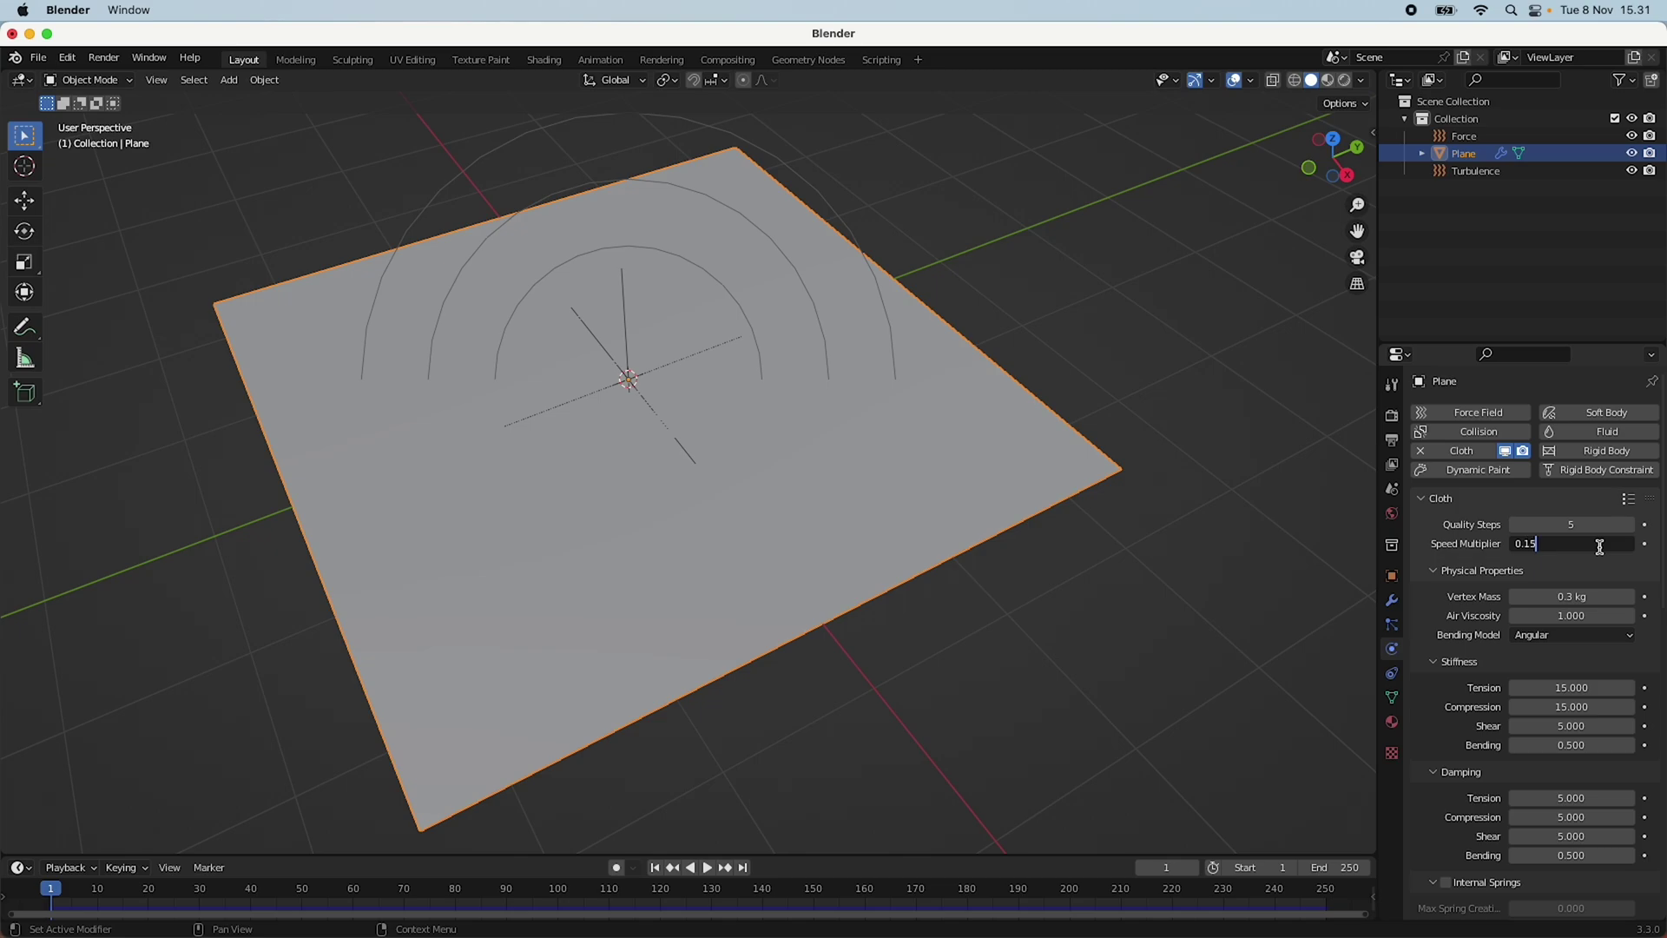
key(Return)
Play the slowed cloth simulation and stop it at frame 103 to inspect the folds.
scroll(1583, 541, down, 1)
scroll(952, 580, down, 1)
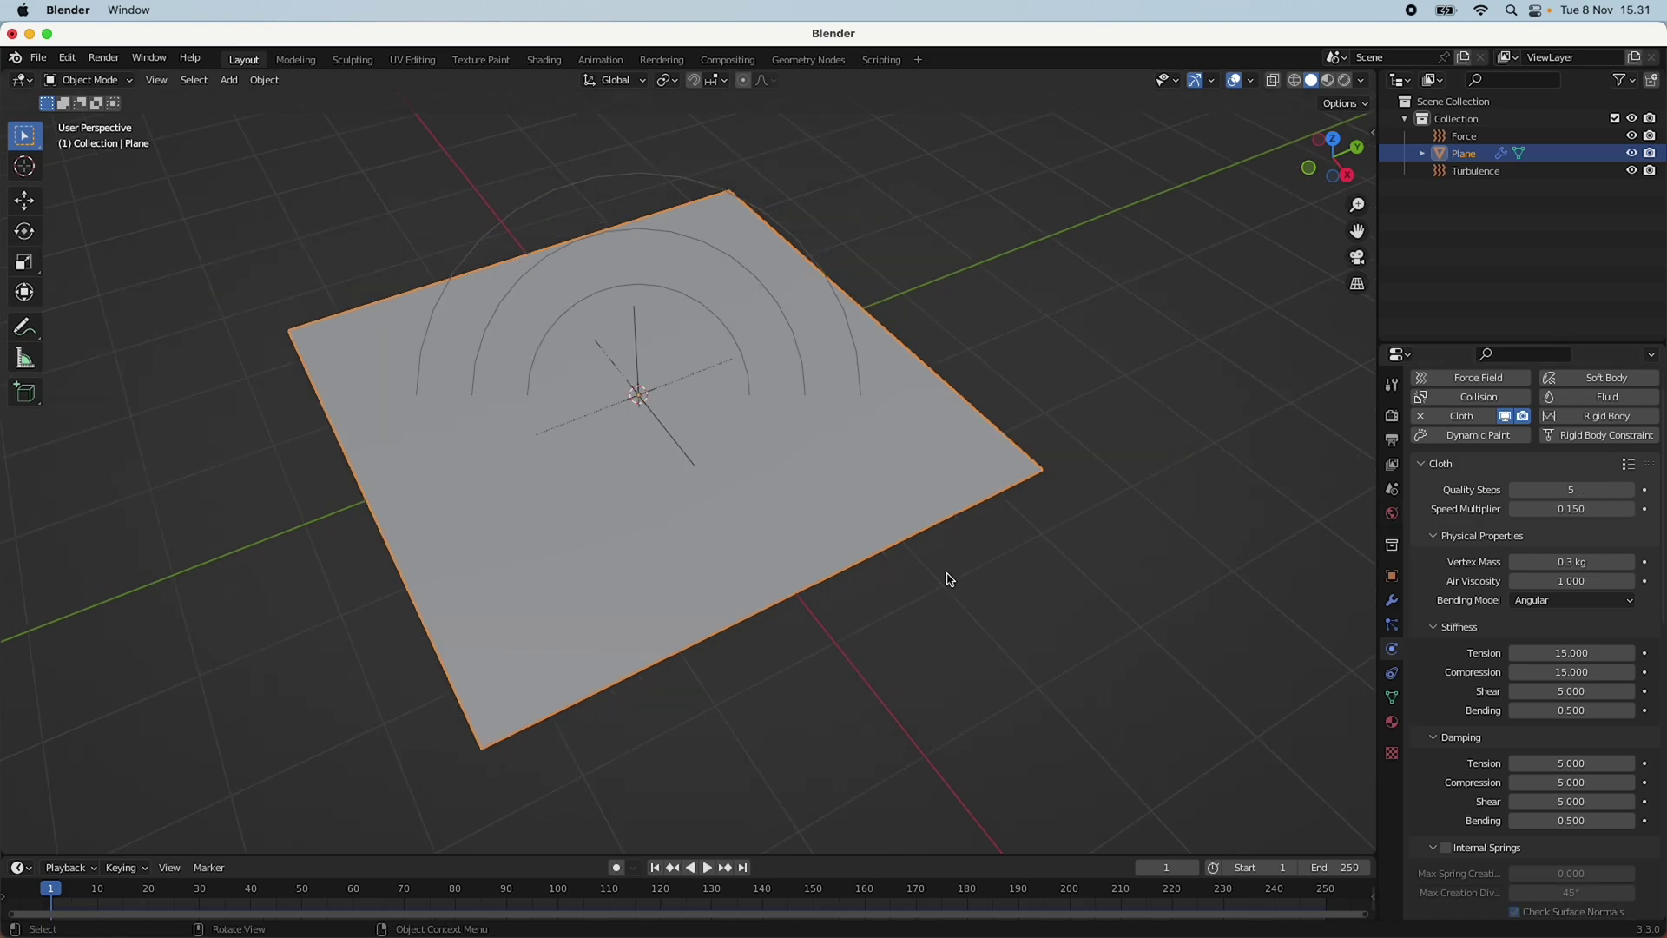
click(705, 870)
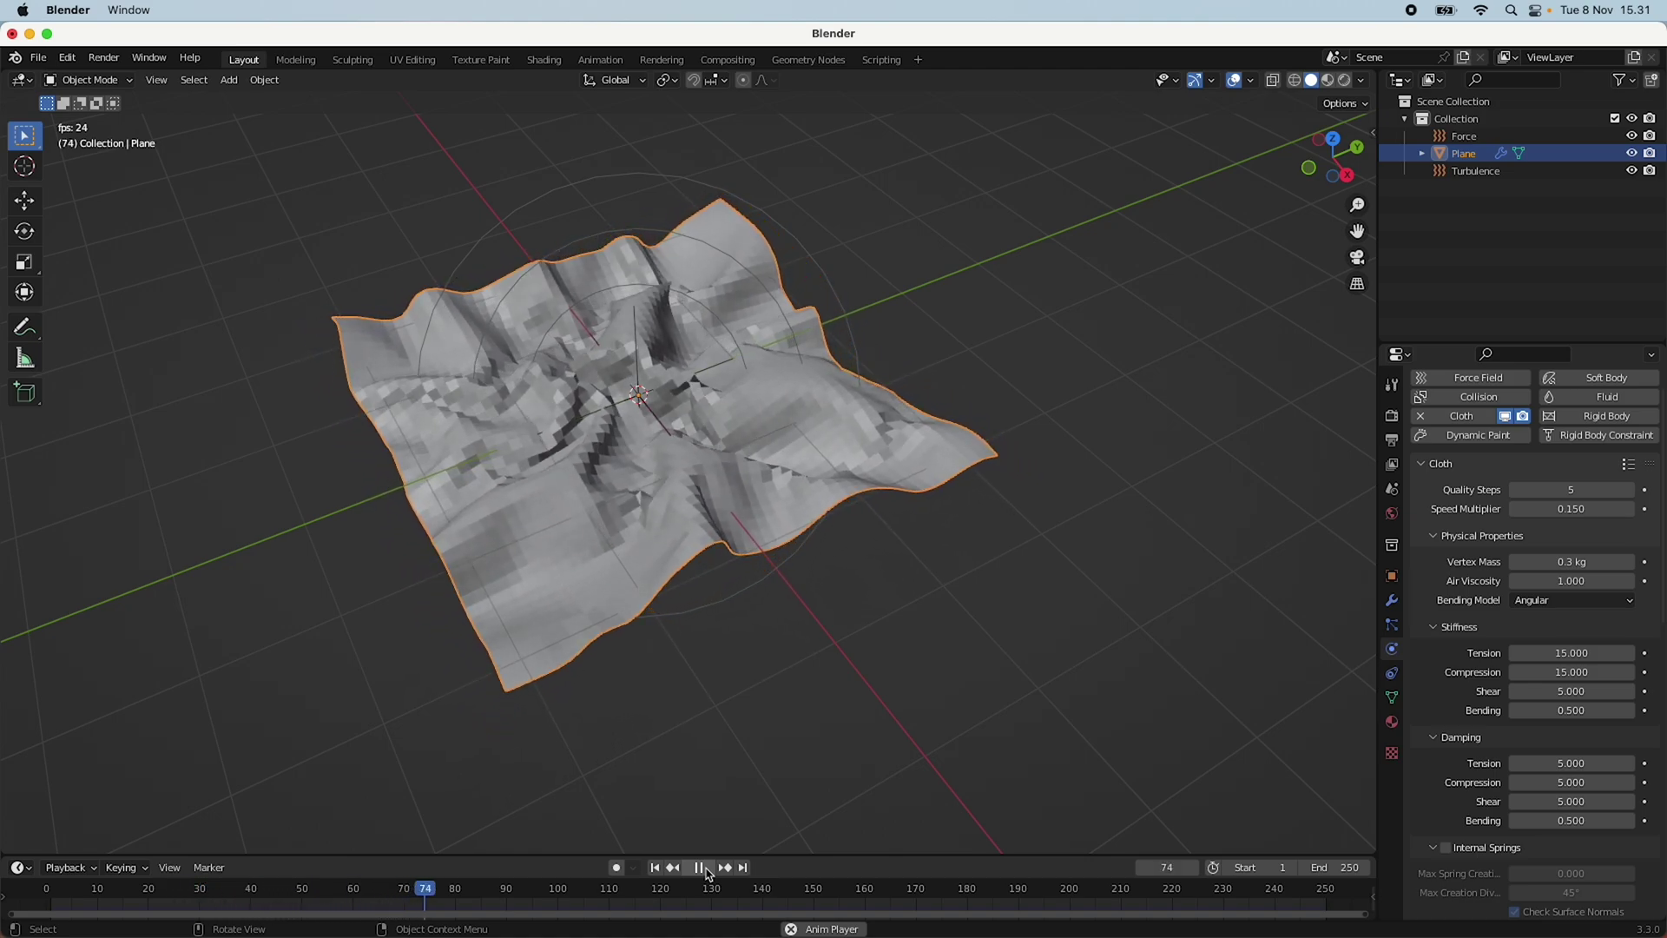
click(706, 871)
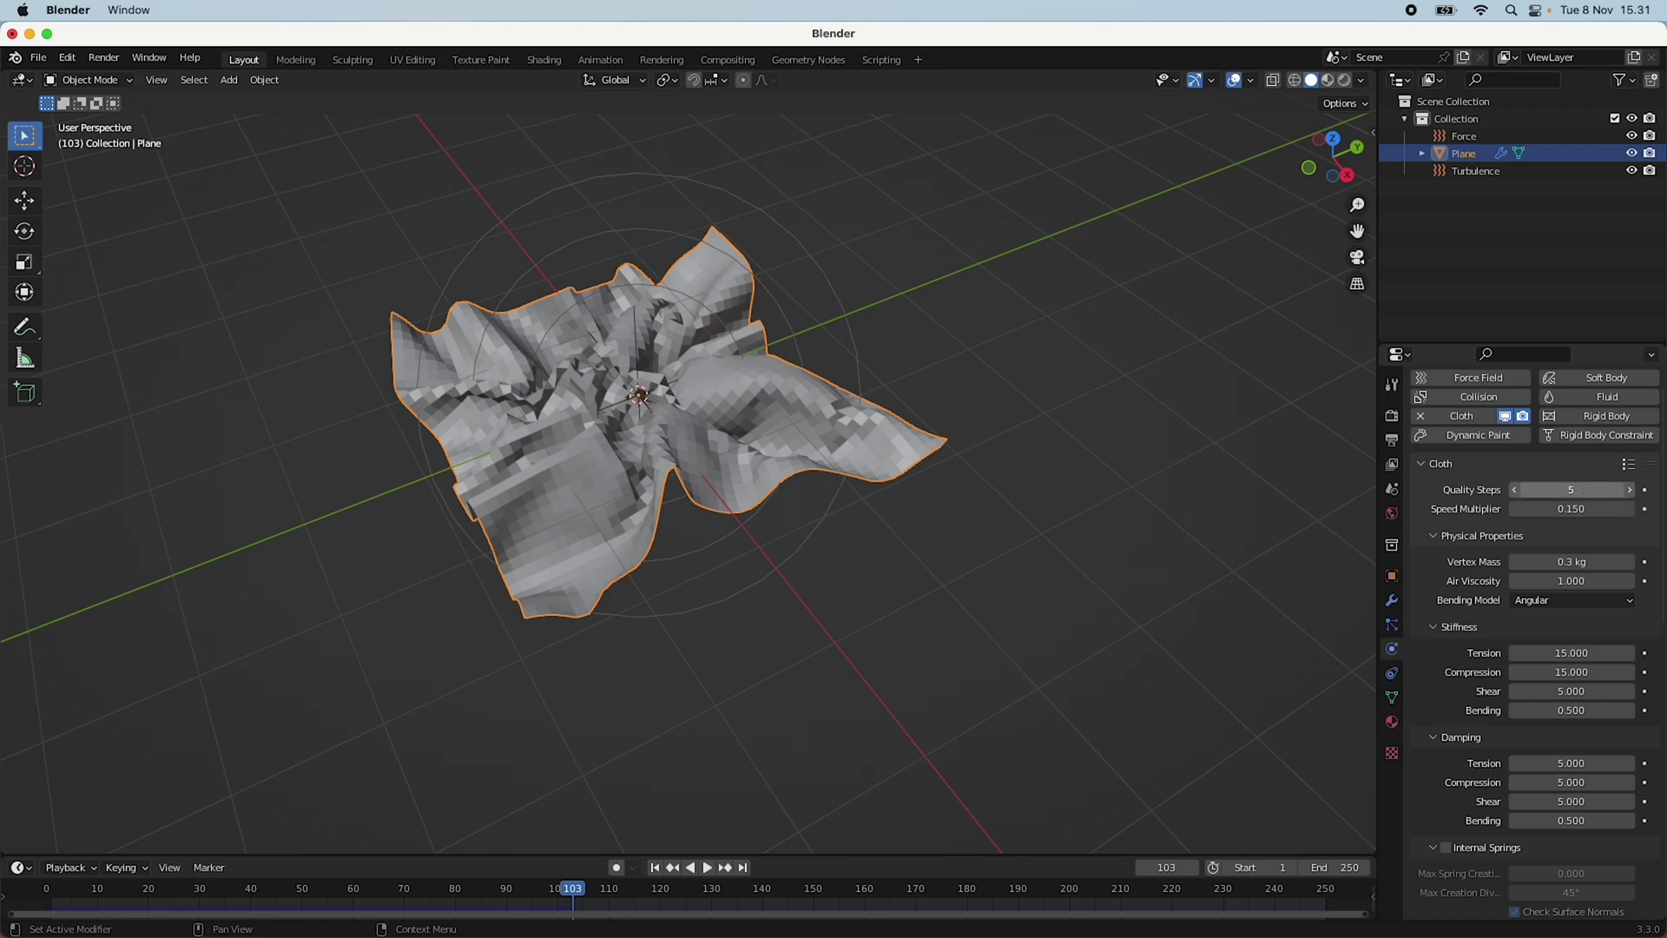
Set the cloth's Quality Steps to 10 and enable Self Collisions.
click(1590, 493)
key(Return)
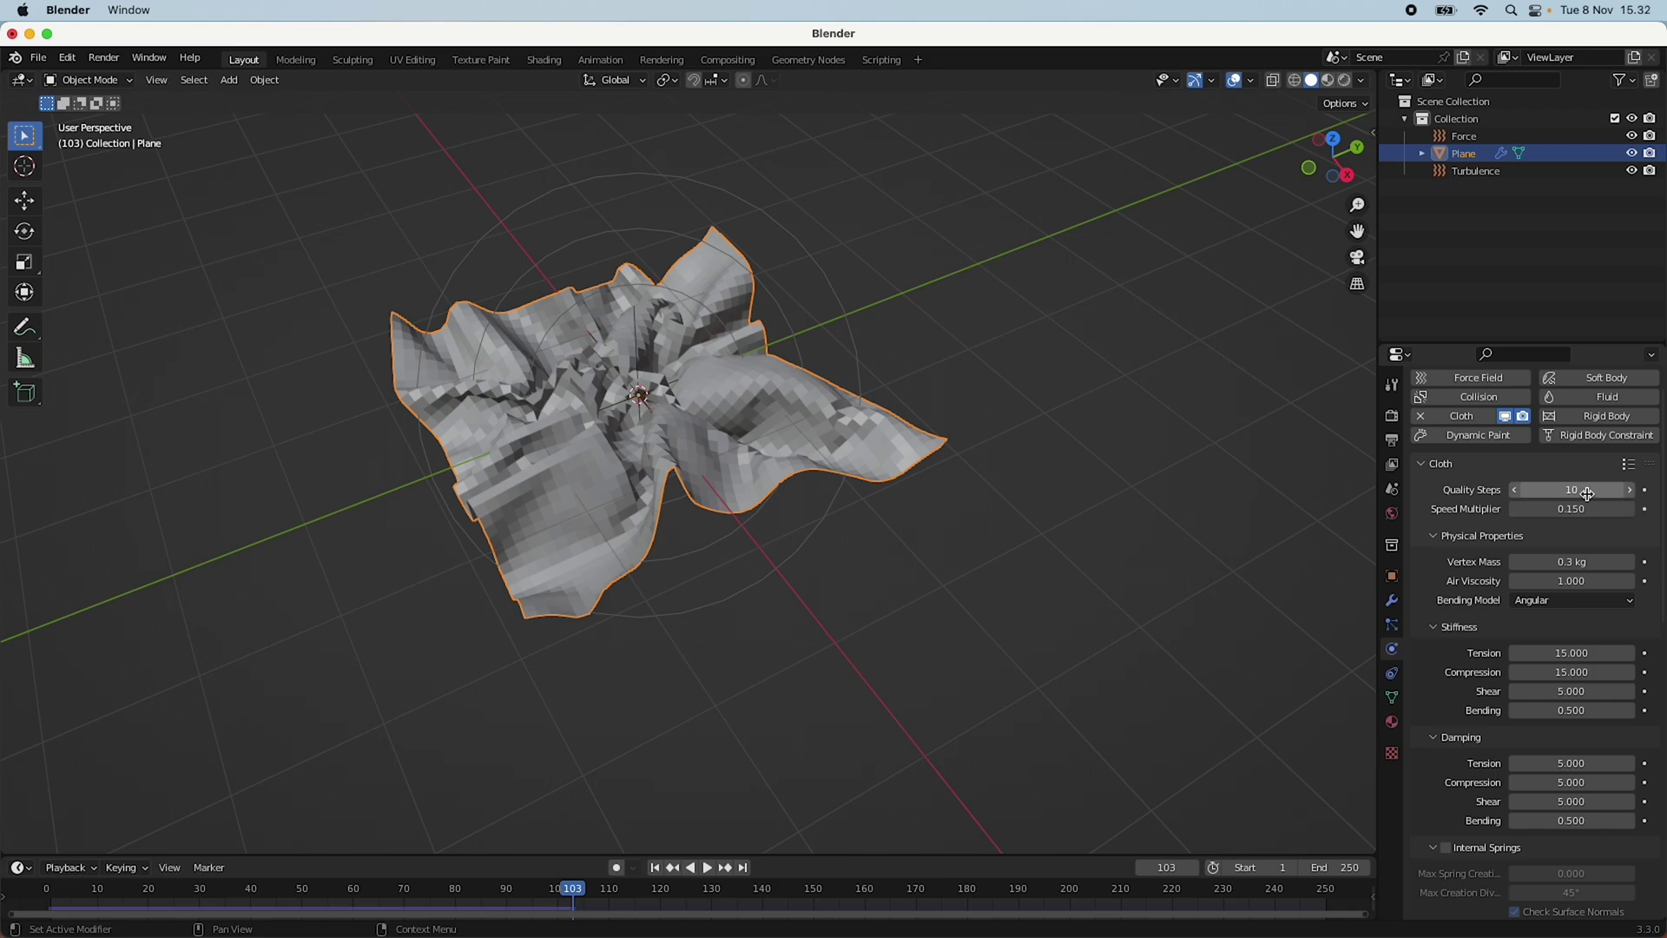
scroll(1590, 502, down, 15)
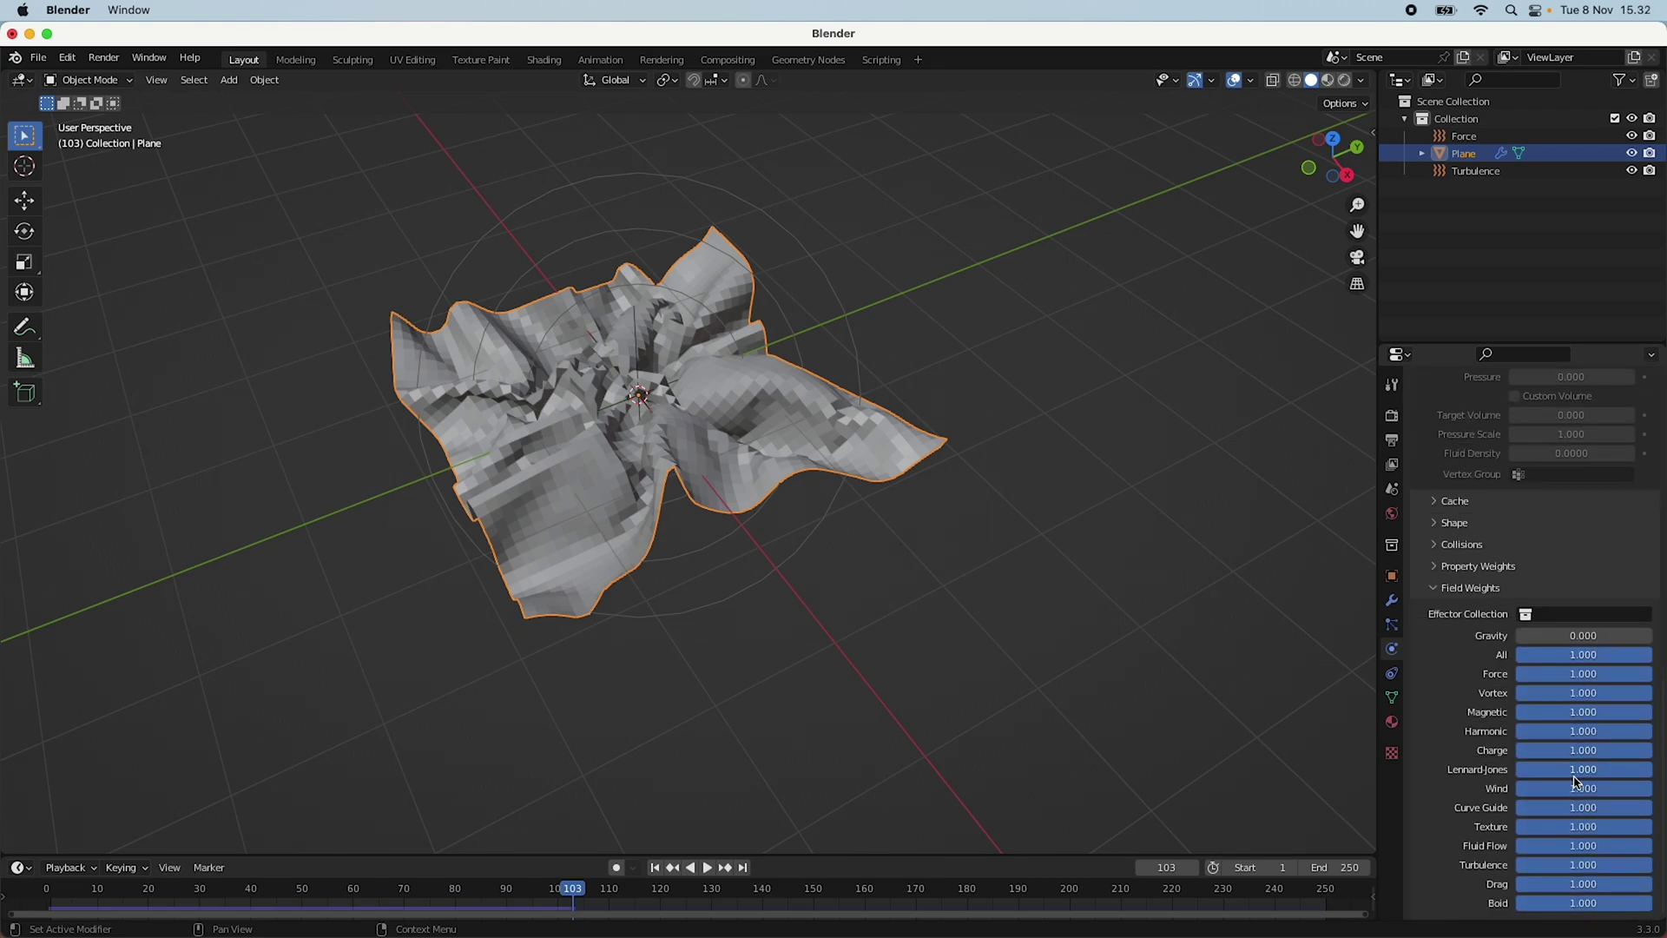
click(1442, 545)
scroll(1467, 564, down, 5)
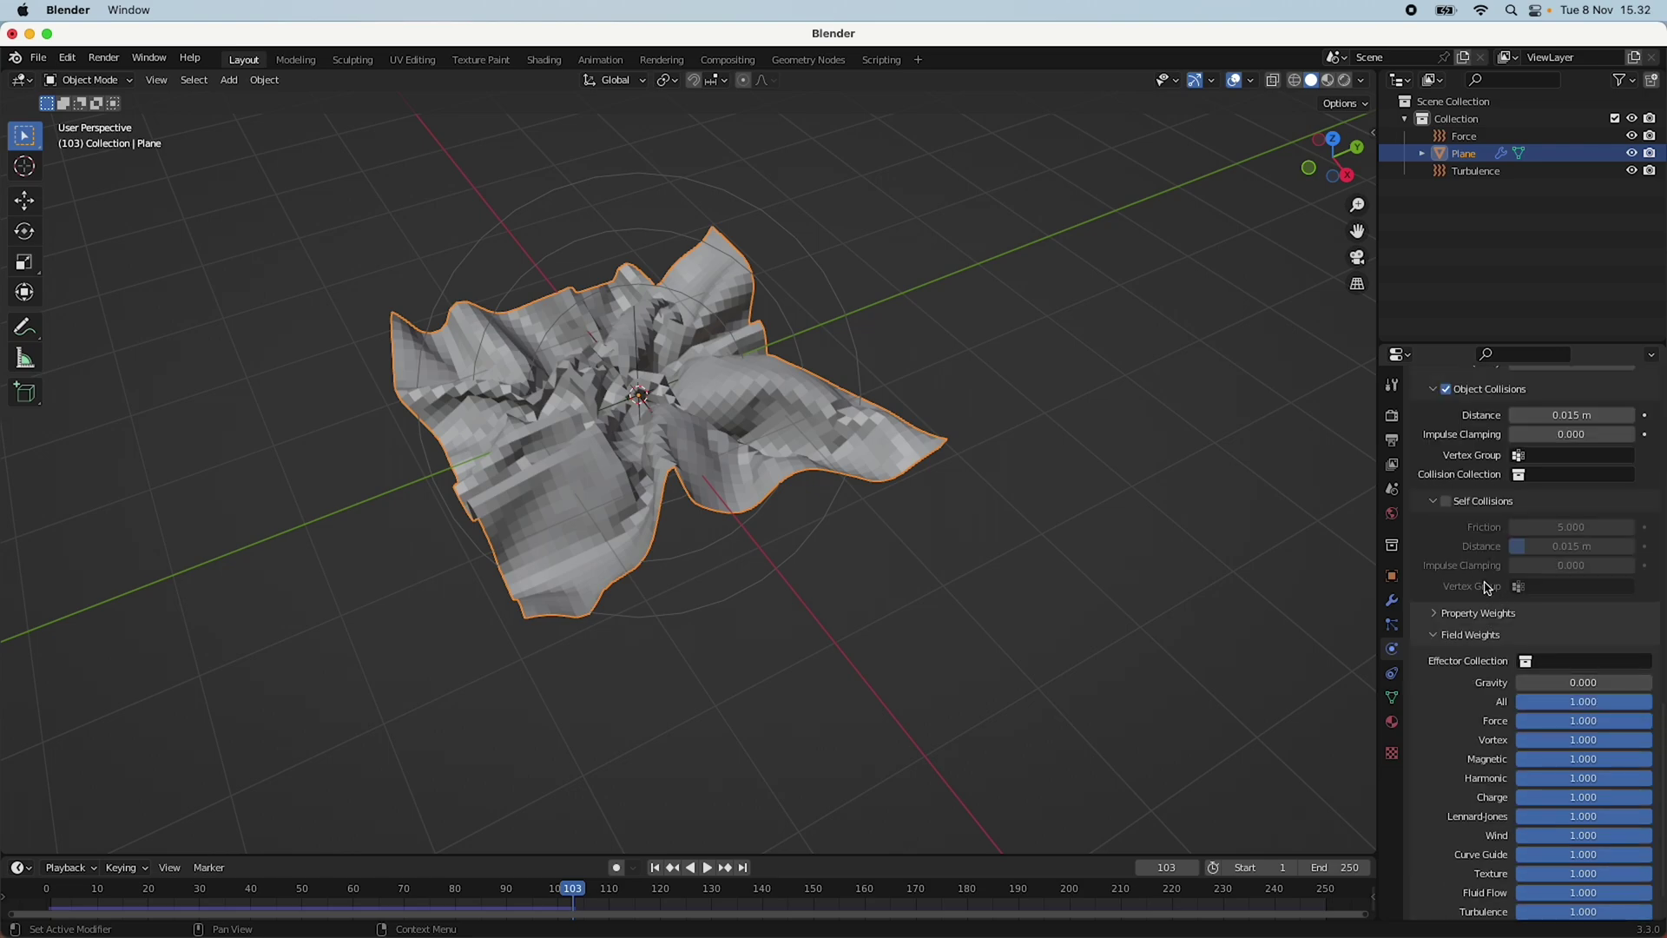
click(1448, 503)
scroll(1476, 538, up, 5)
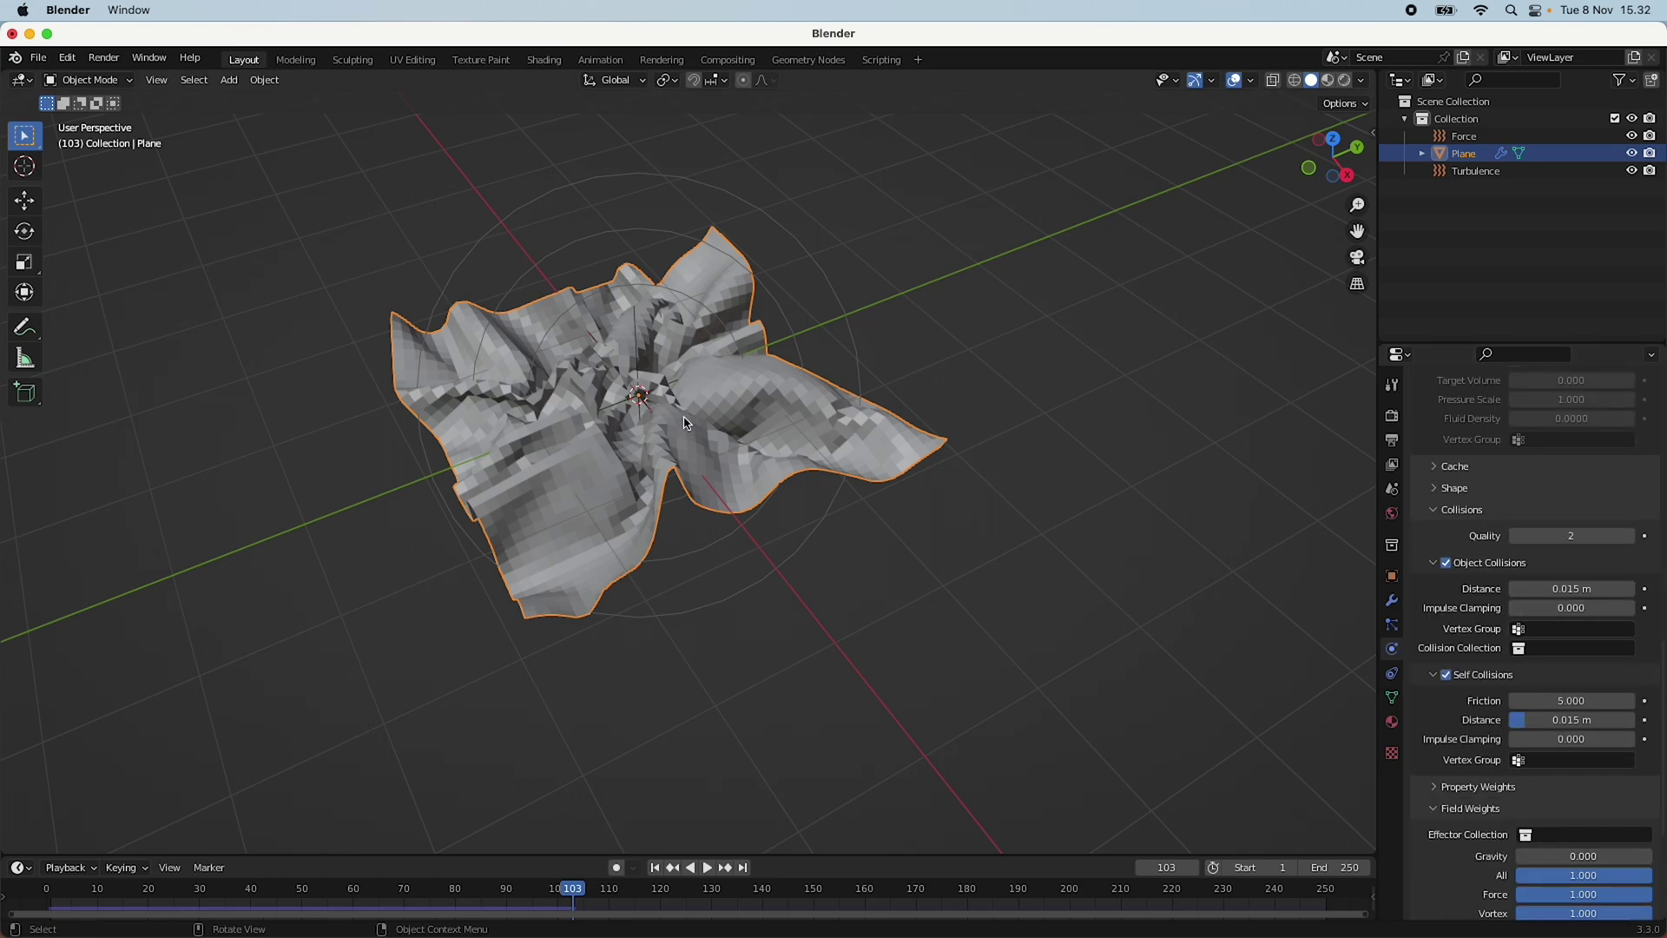
Set the distance to 0.03 m for both the cloth's Self Collisions and Object Collisions.
click(1601, 723)
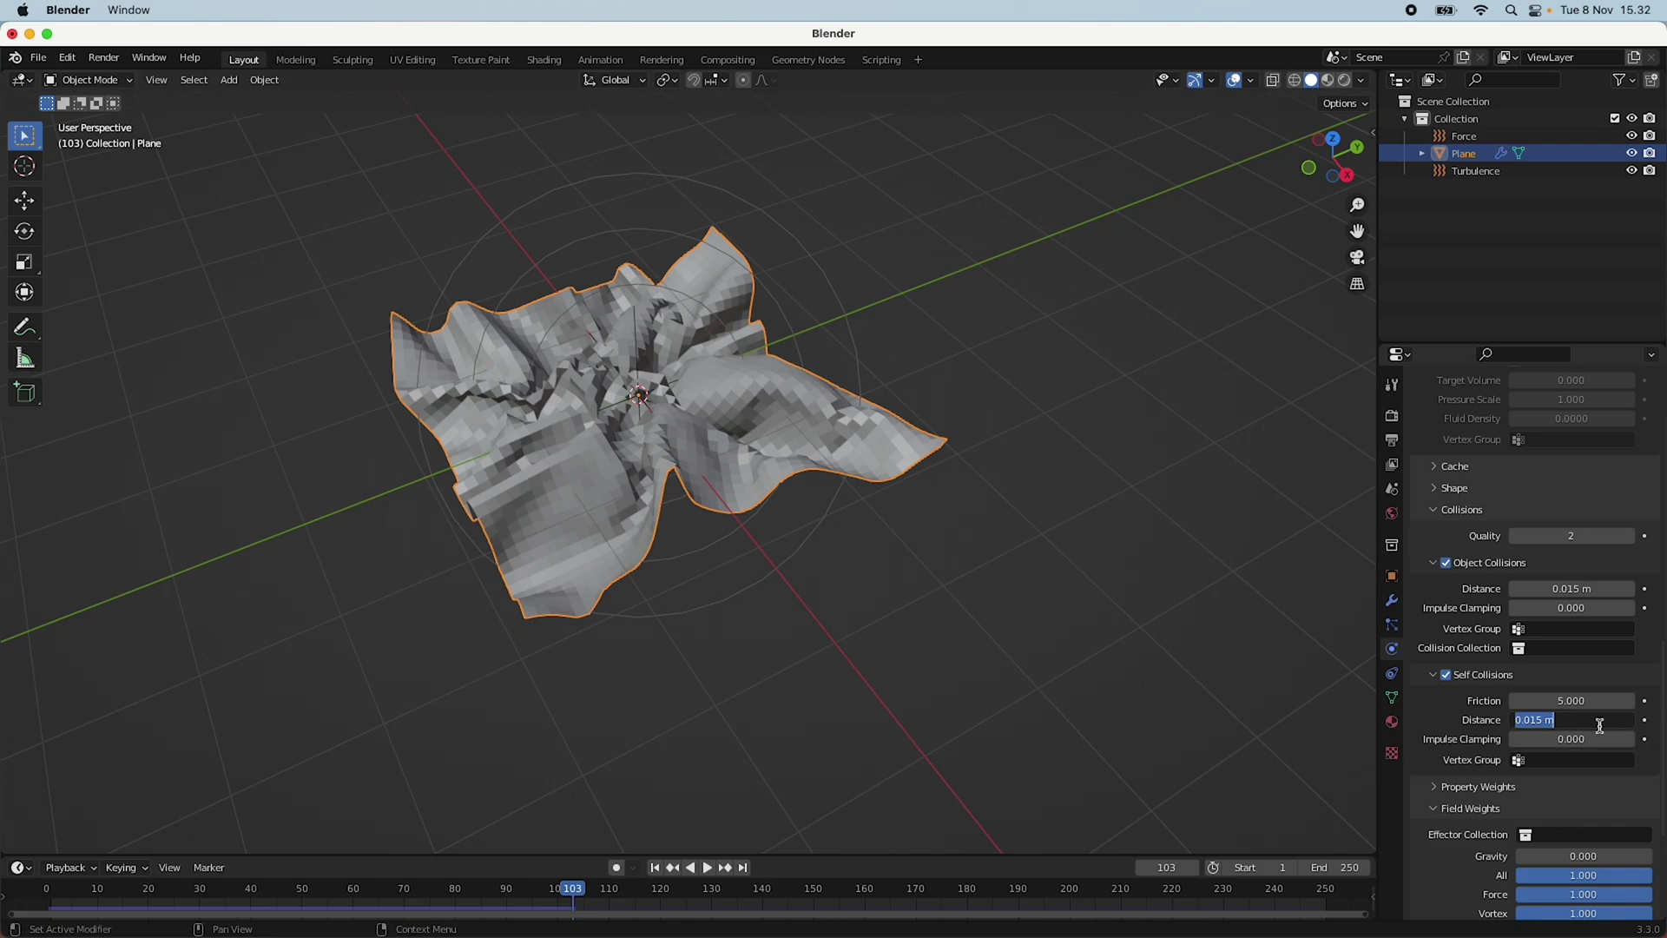
text(0.03)
key(Return)
click(1560, 591)
text(0.0)
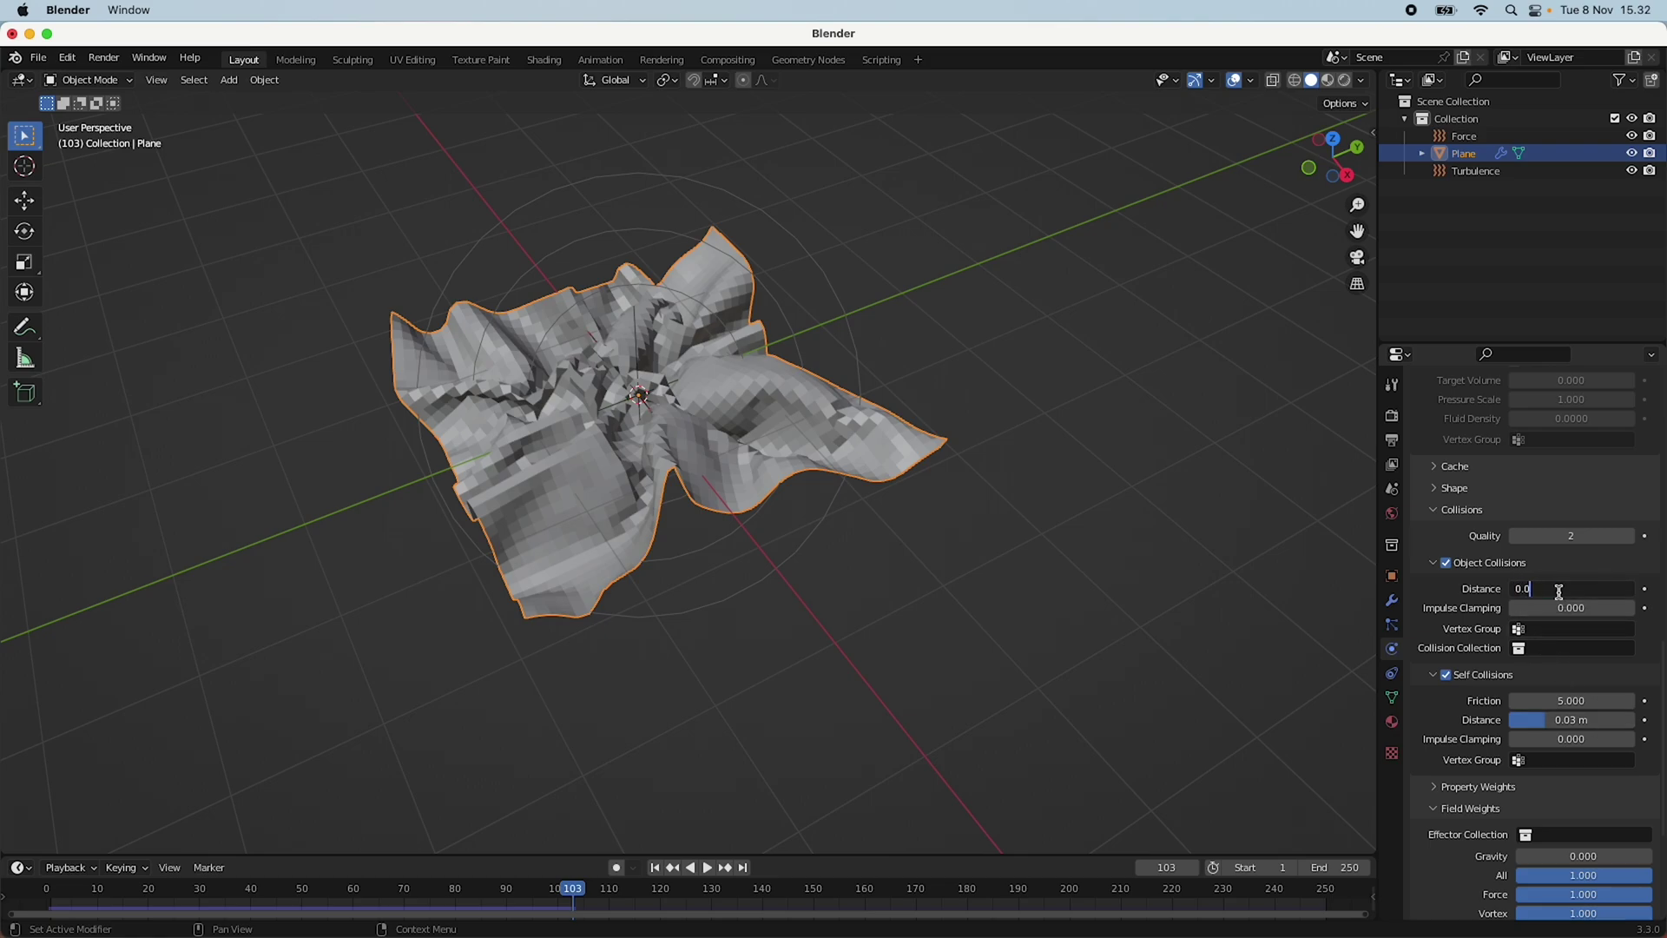
text(3)
key(Return)
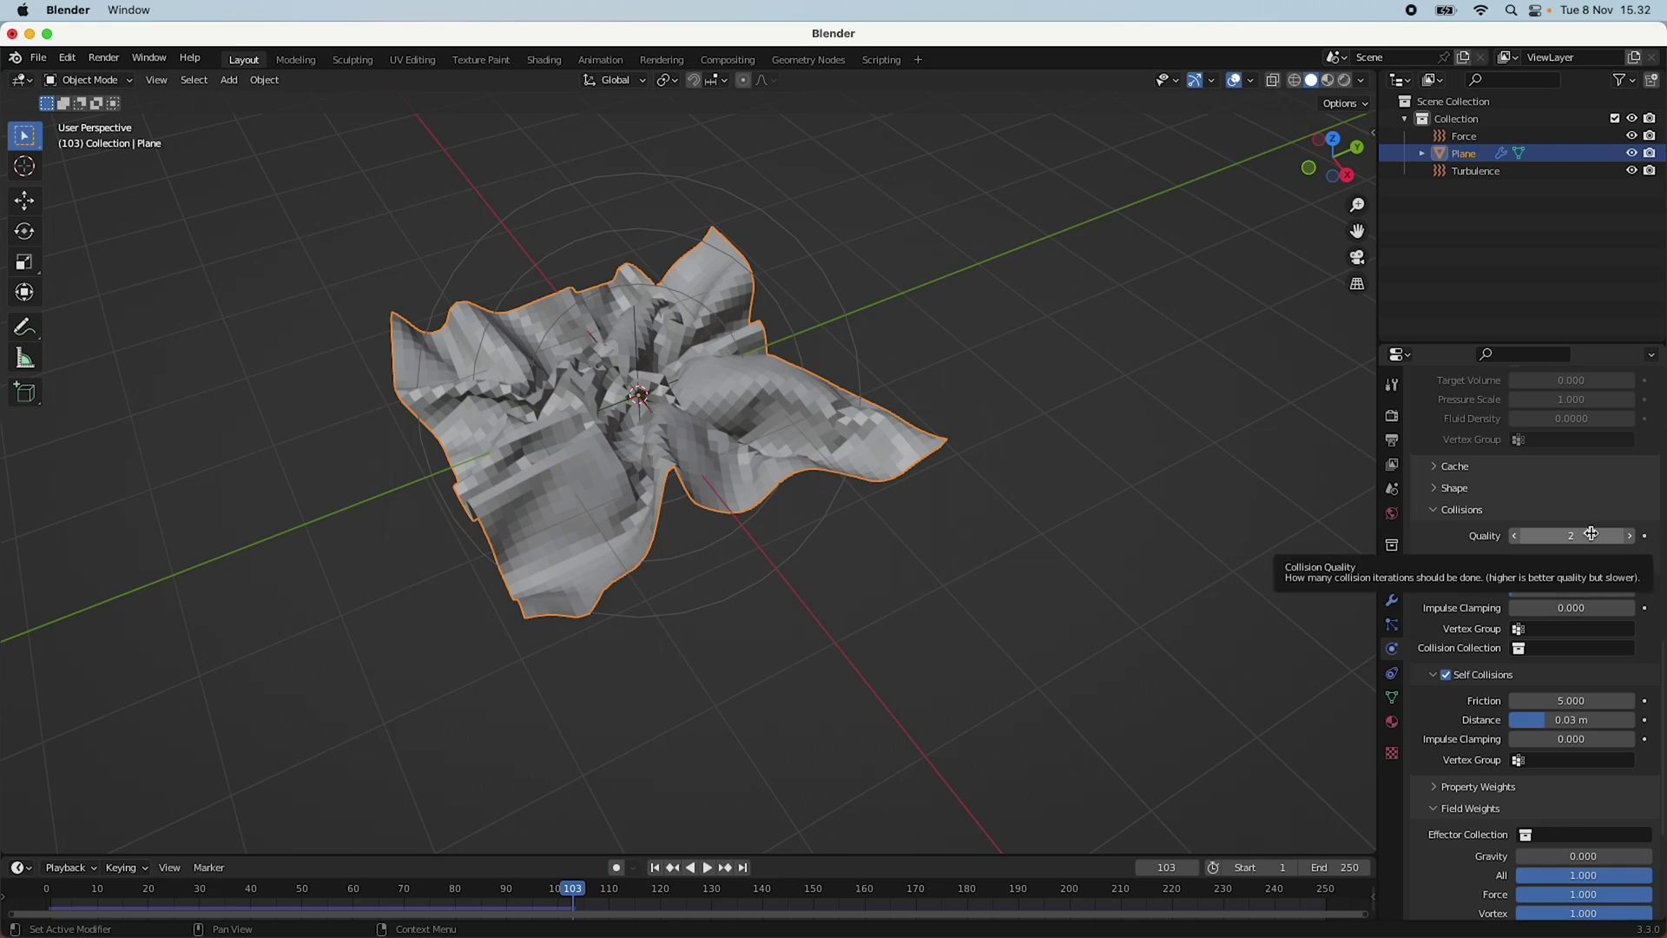
Set the cloth's collision Quality to 7 and collapse the Collisions settings.
click(1593, 534)
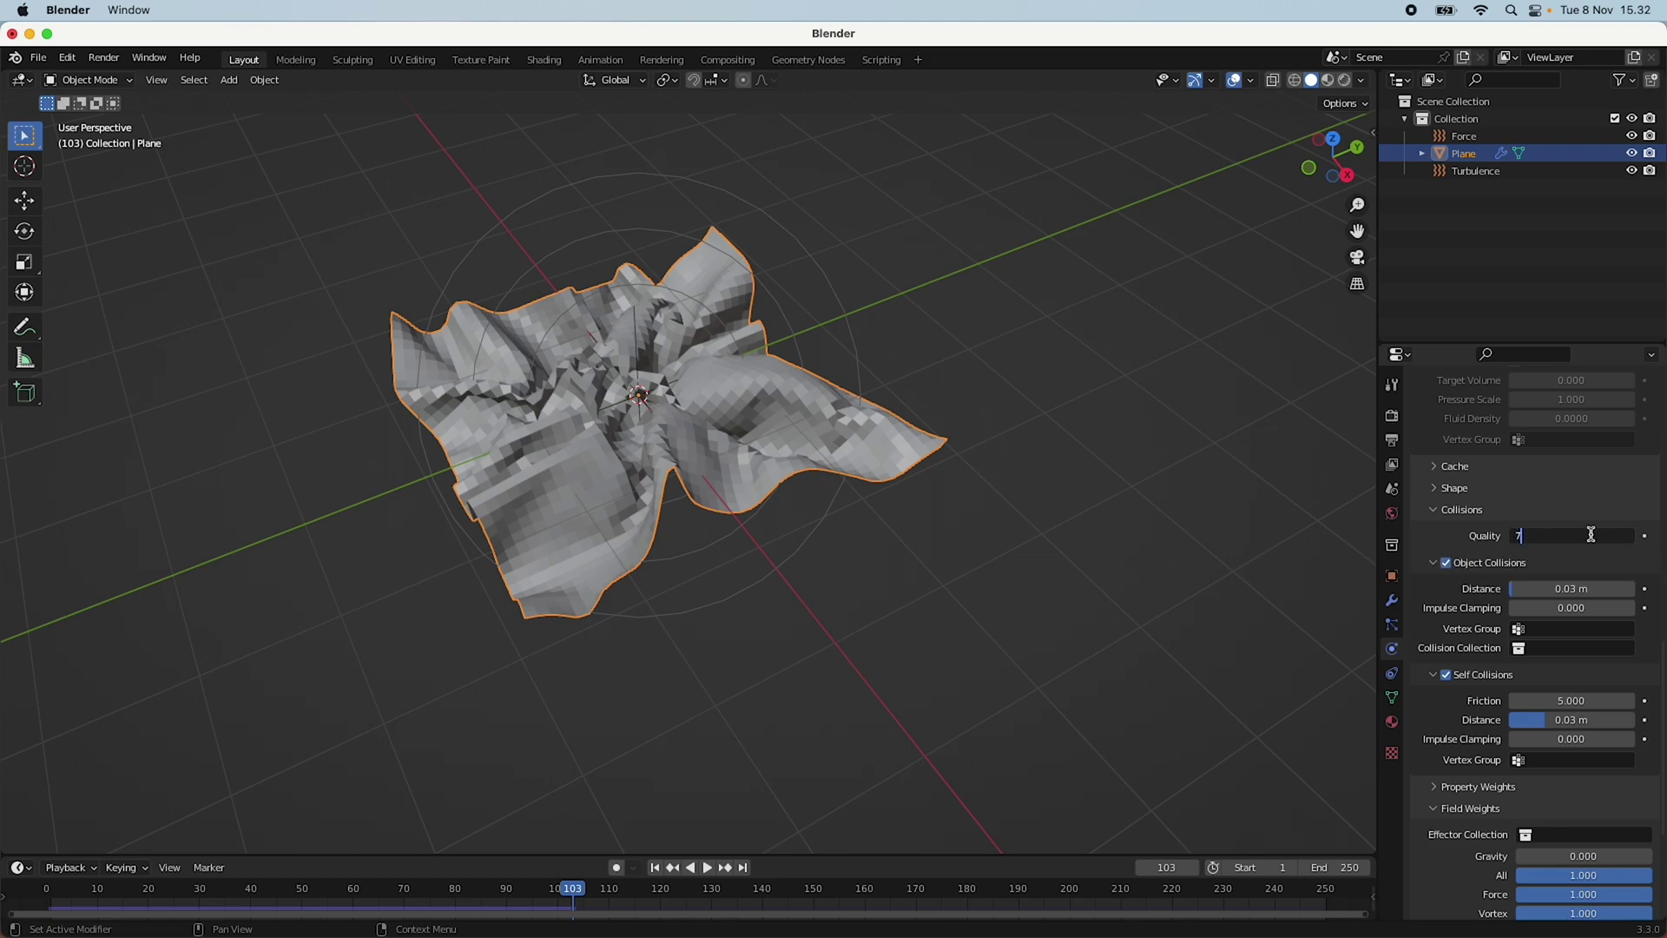
key(Return)
scroll(1470, 630, down, 1)
scroll(1477, 620, up, 3)
click(1435, 583)
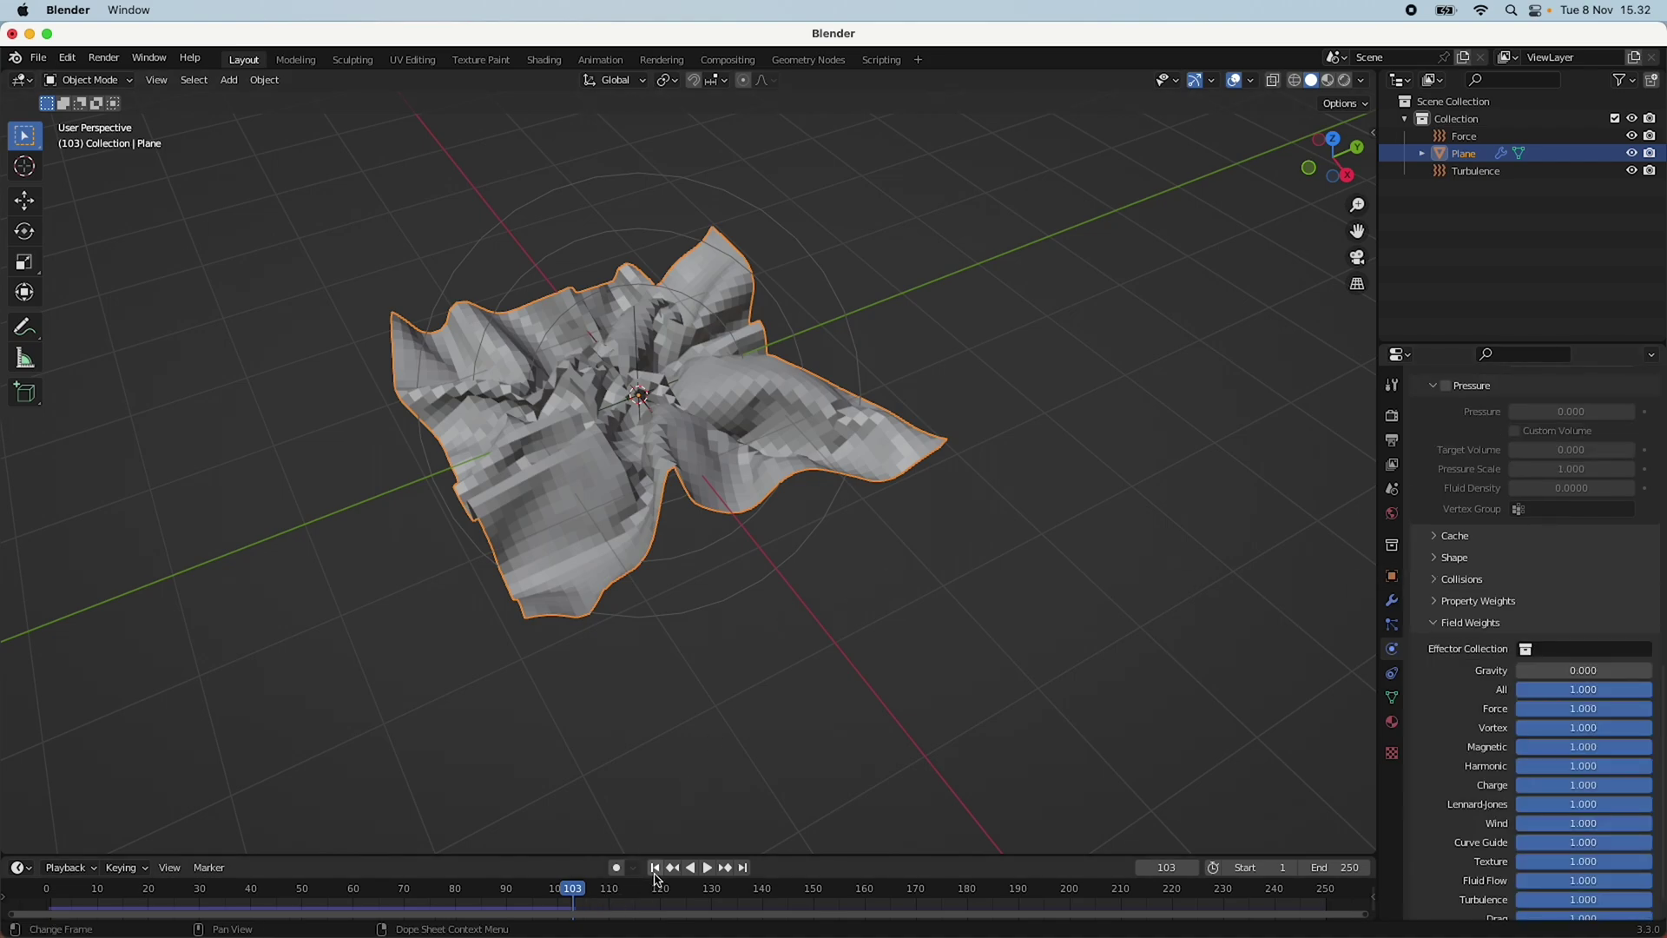
Try Shade Auto Smooth on the plane and replace it with Shade Smooth.
right_click(558, 473)
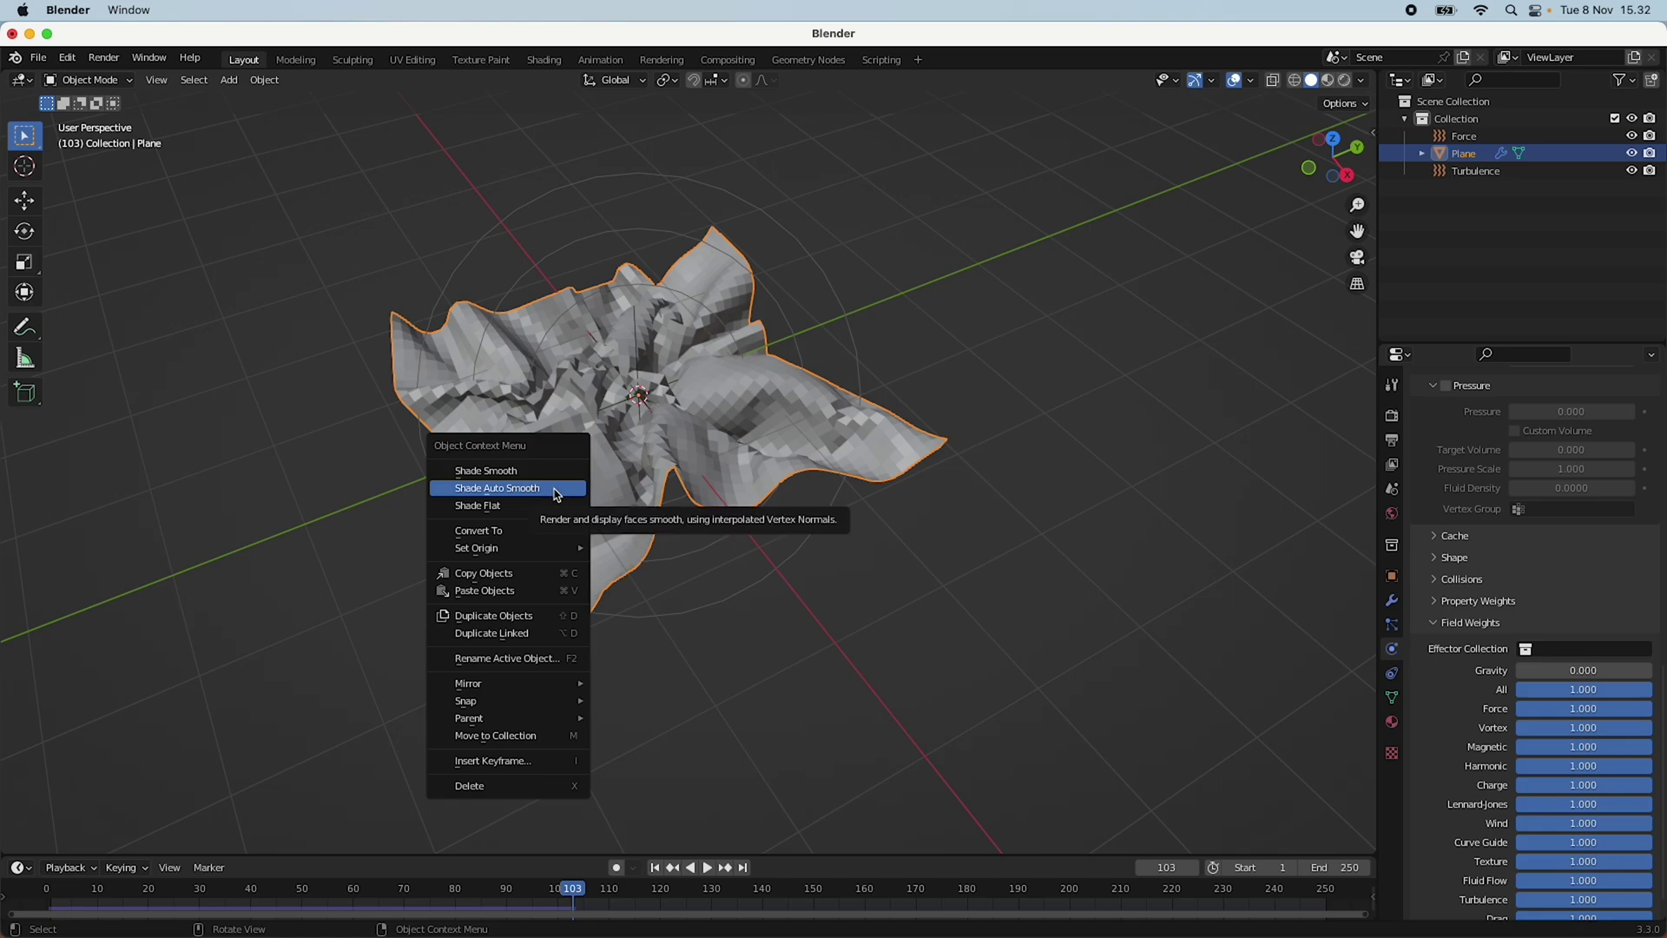
click(558, 495)
right_click(612, 482)
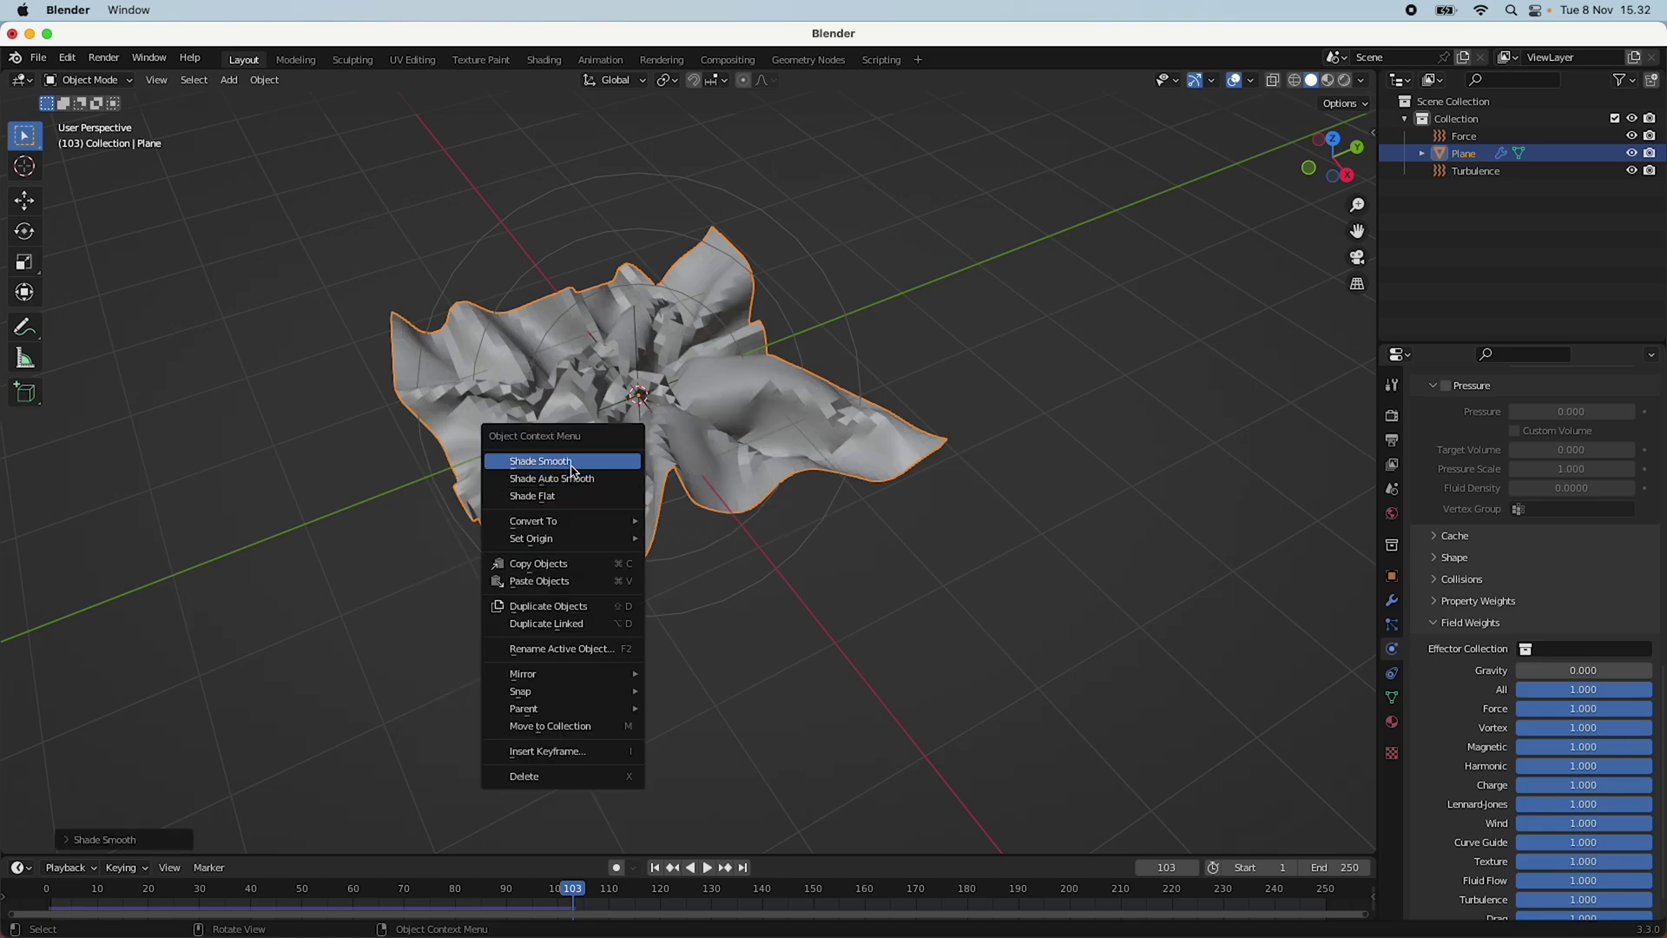
click(571, 466)
Compare the folds up close with Shade Auto Smooth and return the plane to Shade Smooth.
middle_drag(631, 488, 695, 517)
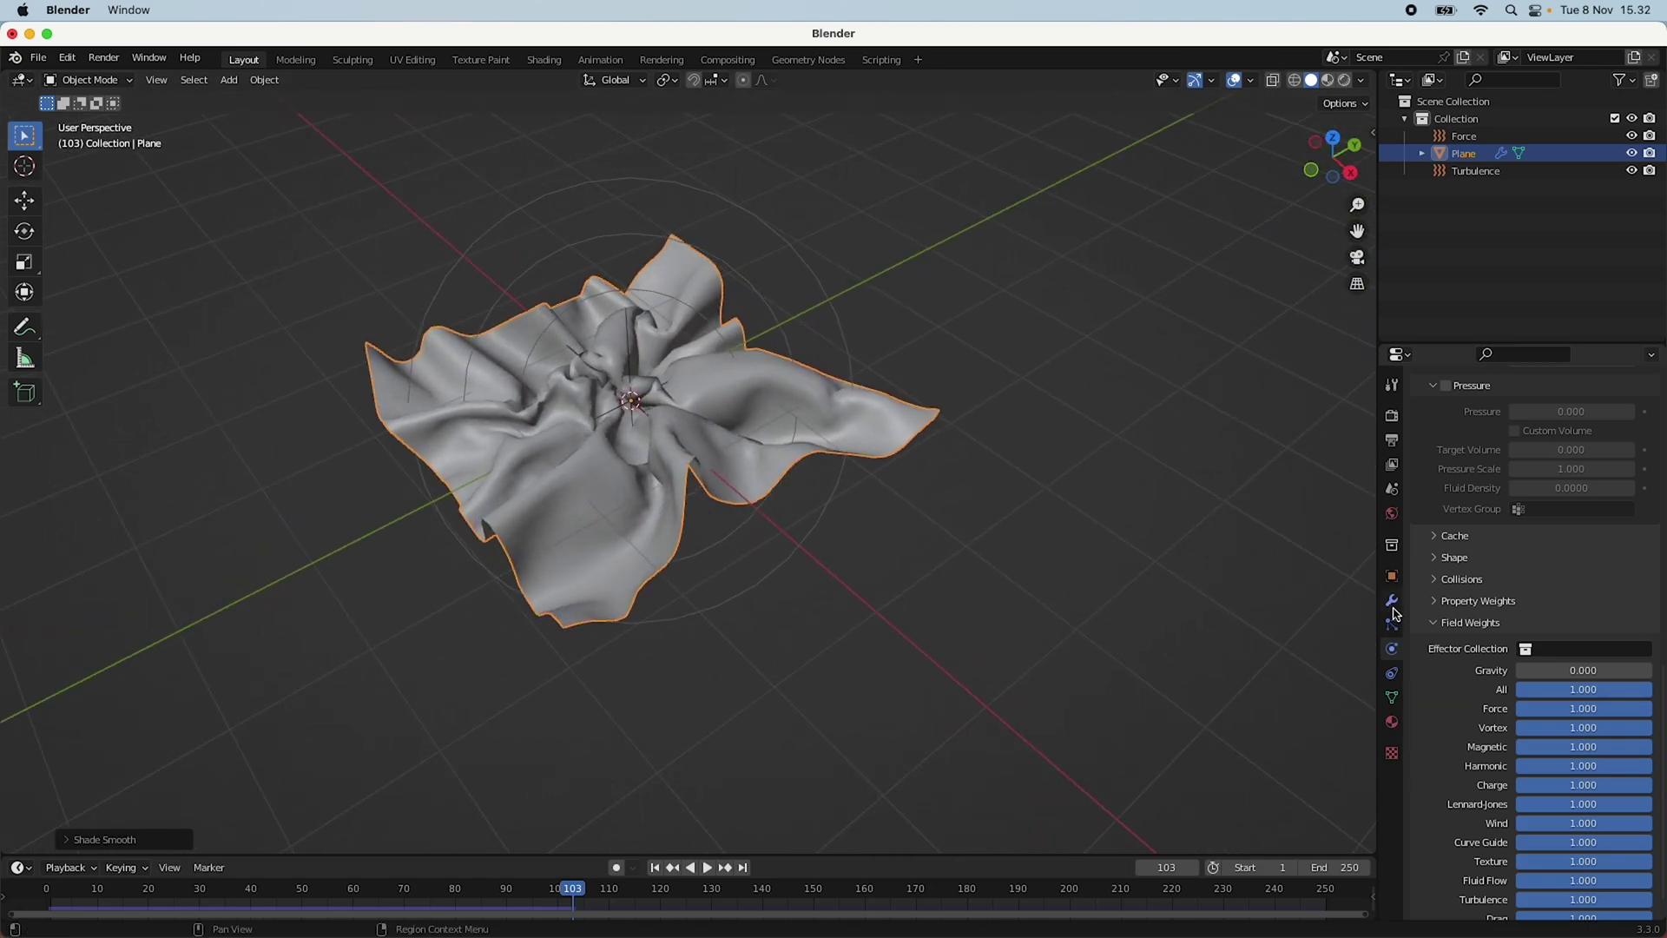
shift+middle_drag(698, 526, 803, 556)
scroll(803, 557, up, 1)
scroll(906, 510, up, 2)
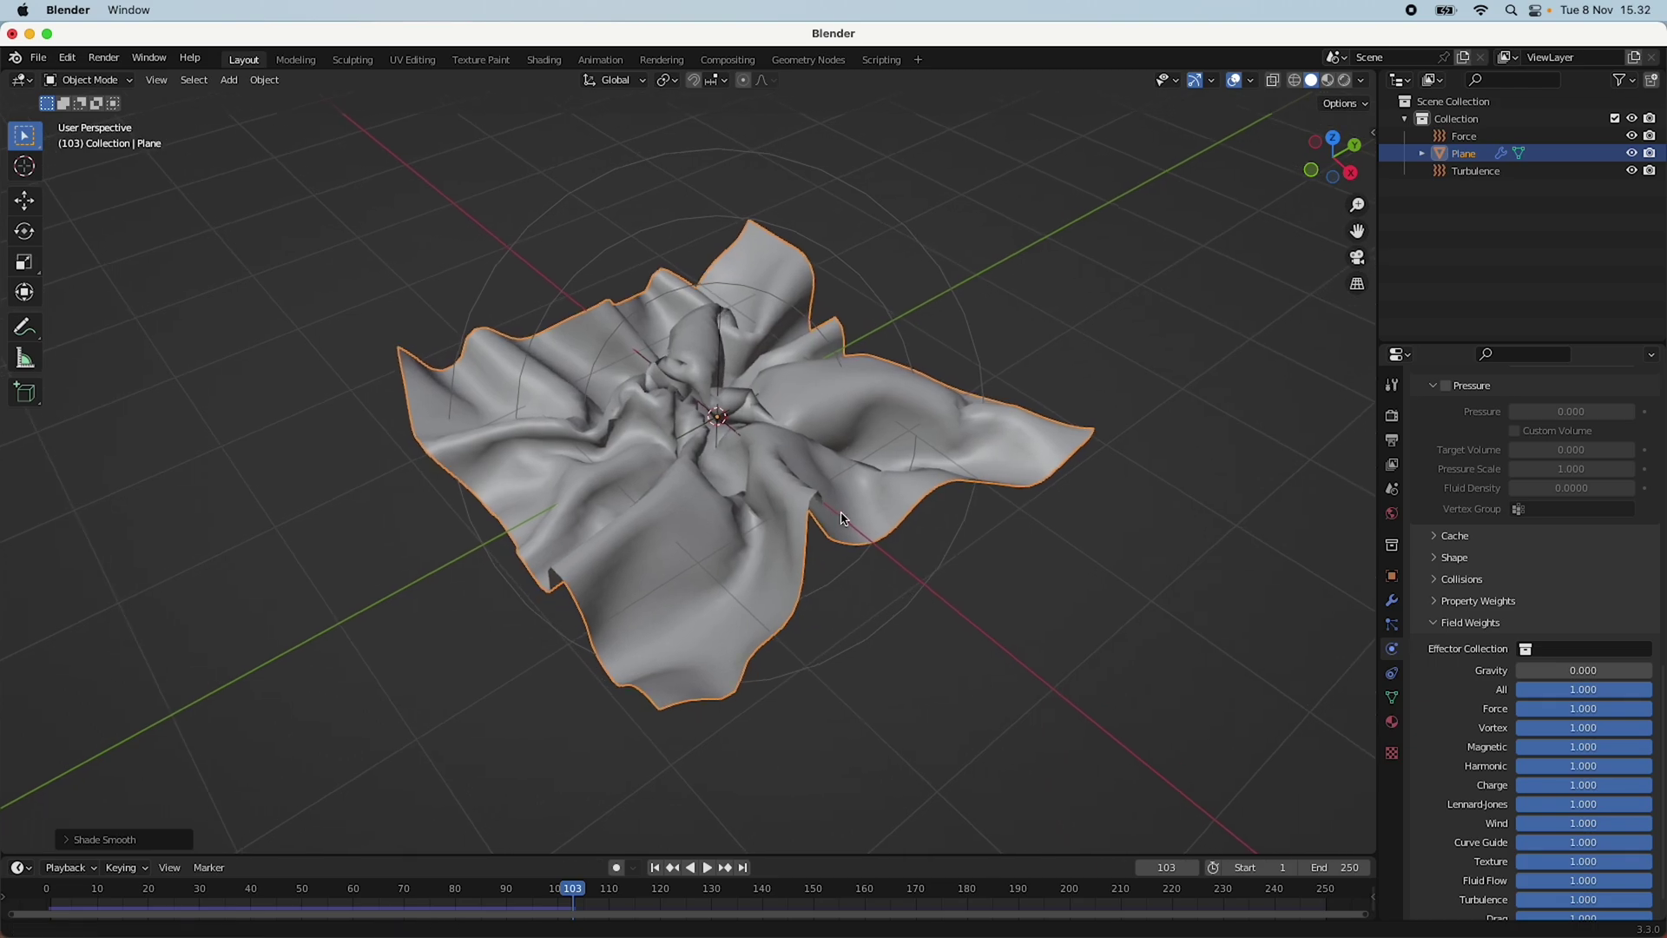
scroll(705, 542, up, 3)
right_click(705, 541)
click(705, 554)
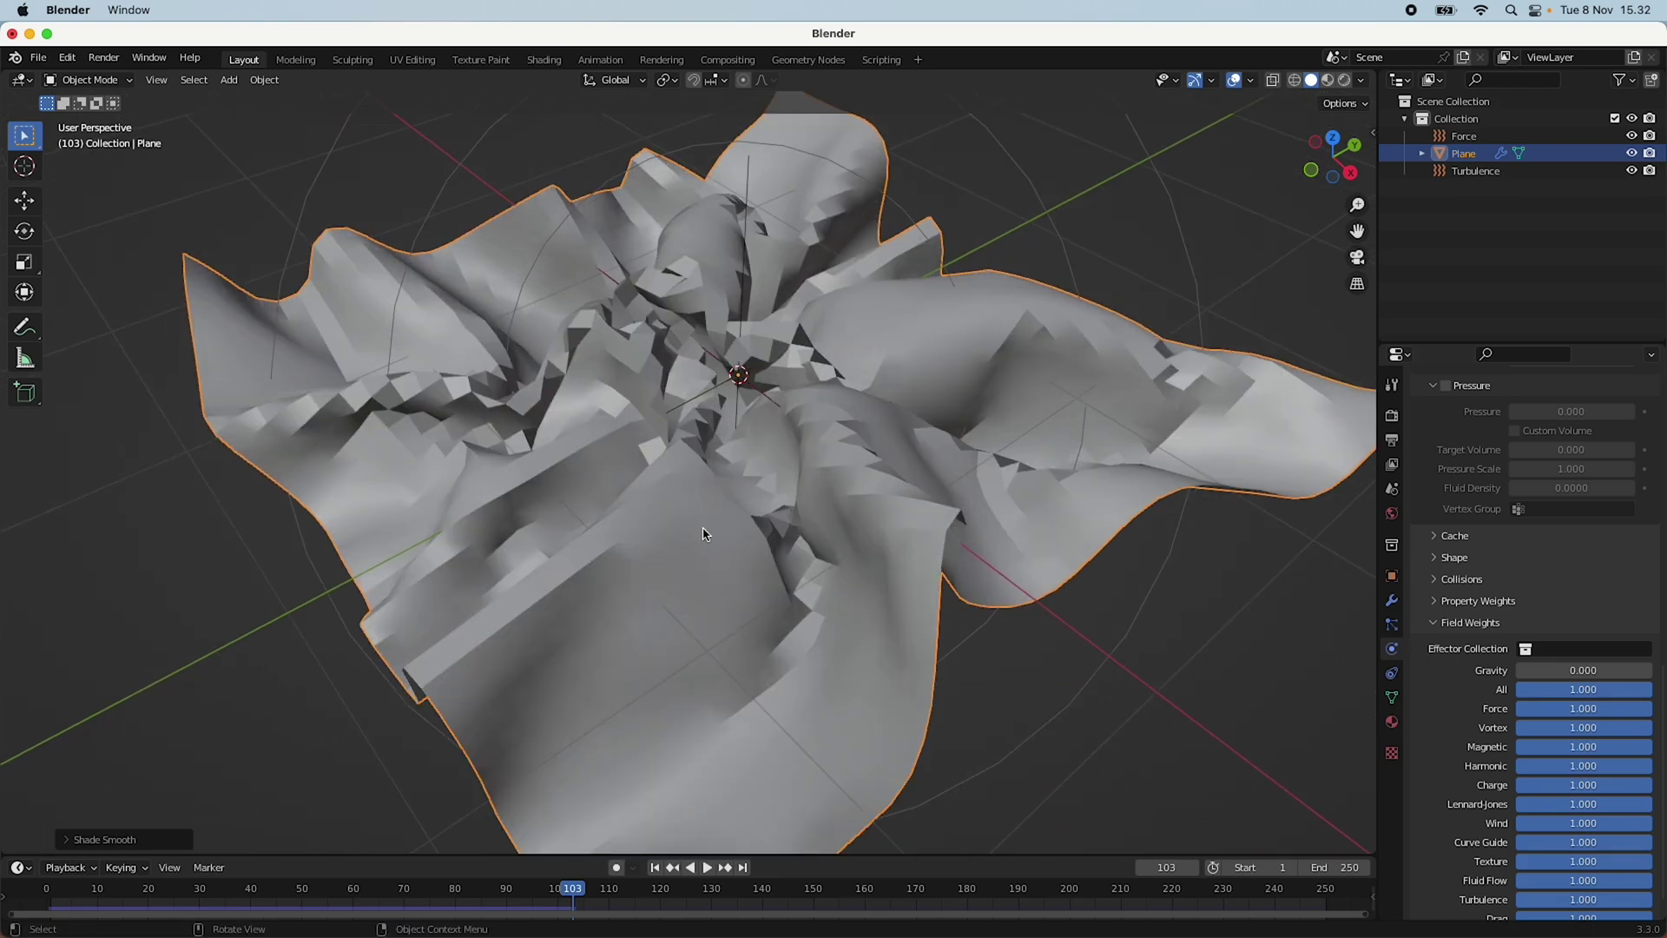
right_click(700, 459)
click(700, 439)
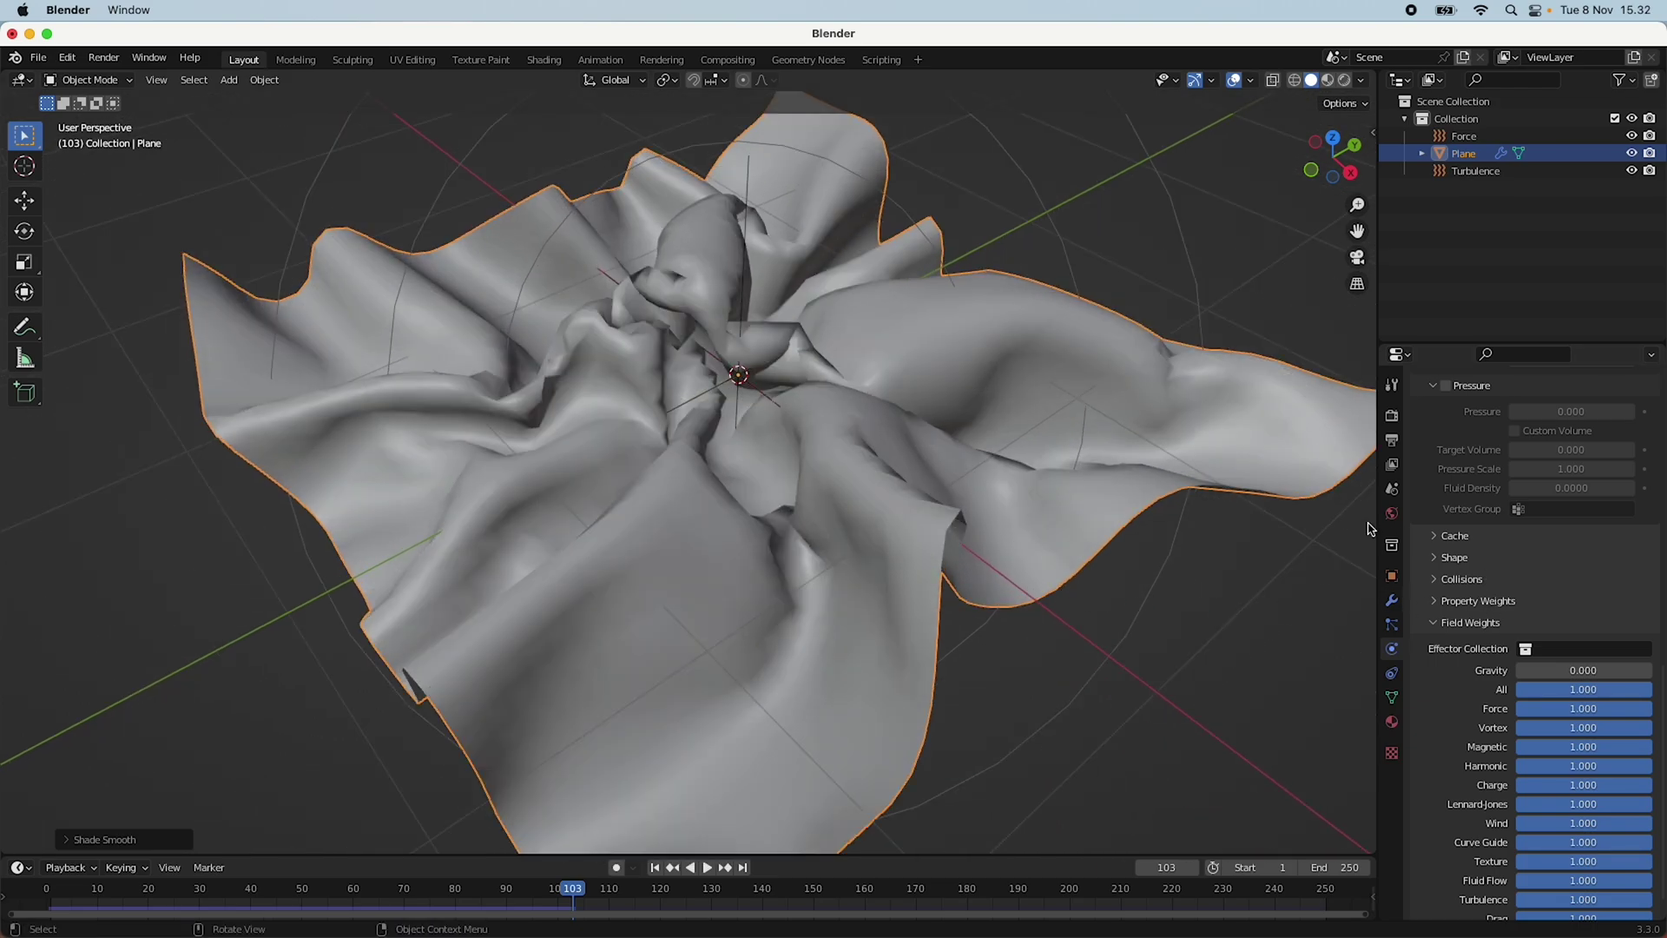
Add a Subdivision Surface modifier to the plane with the viewport level set to 2.
click(1392, 601)
click(1479, 414)
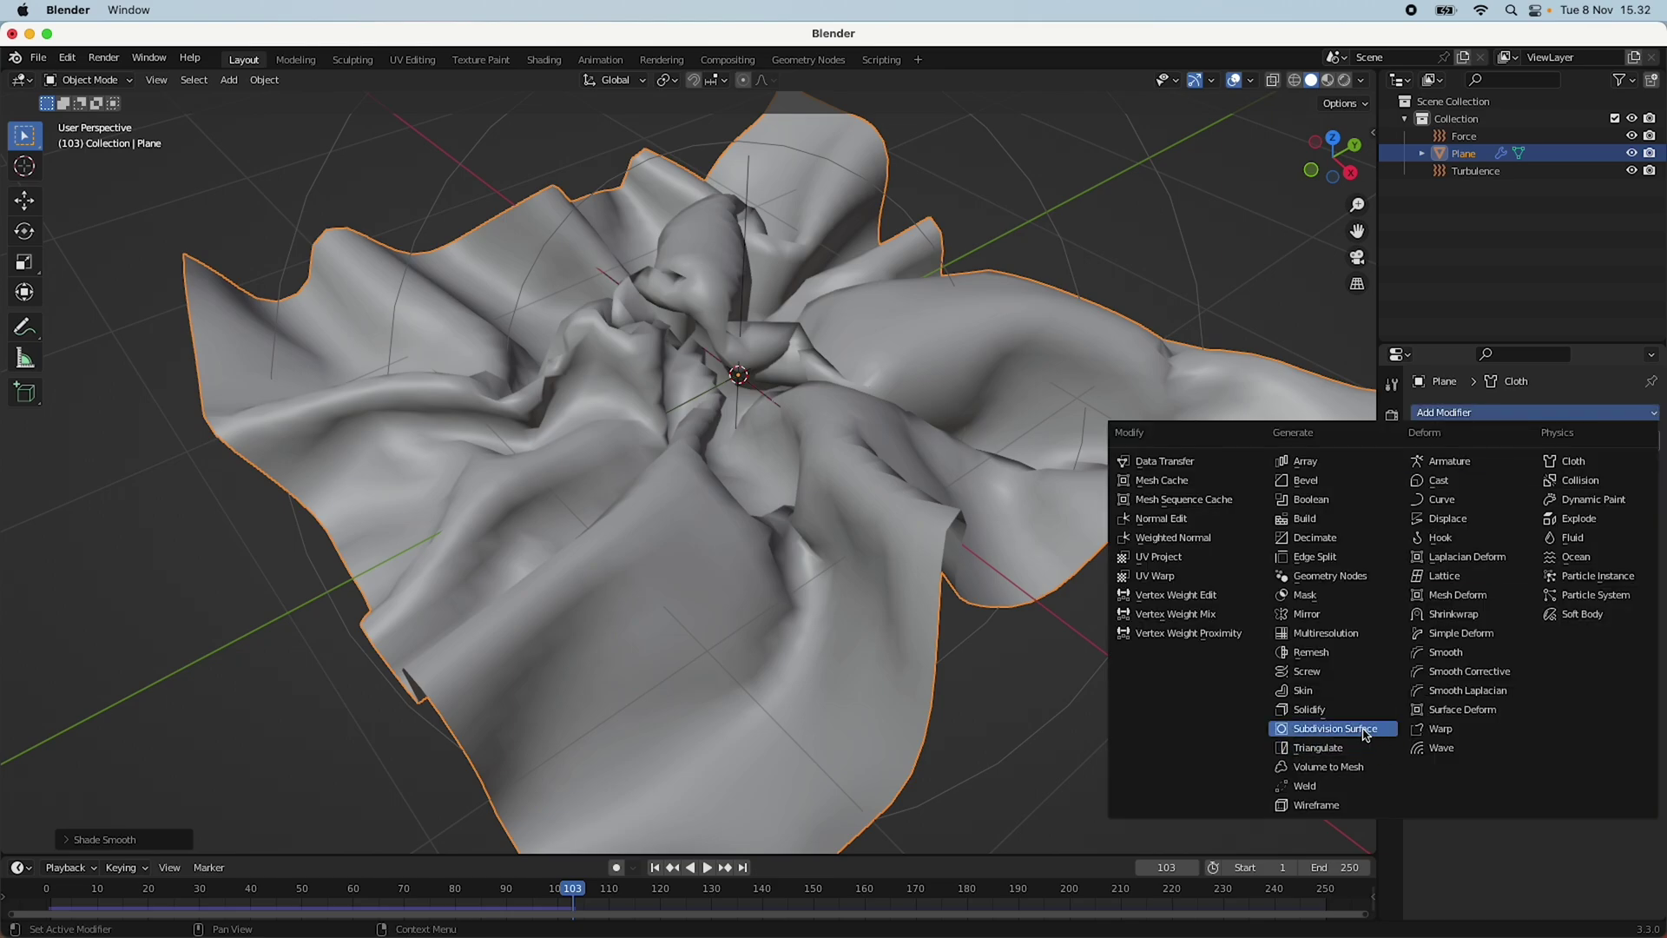
click(1366, 733)
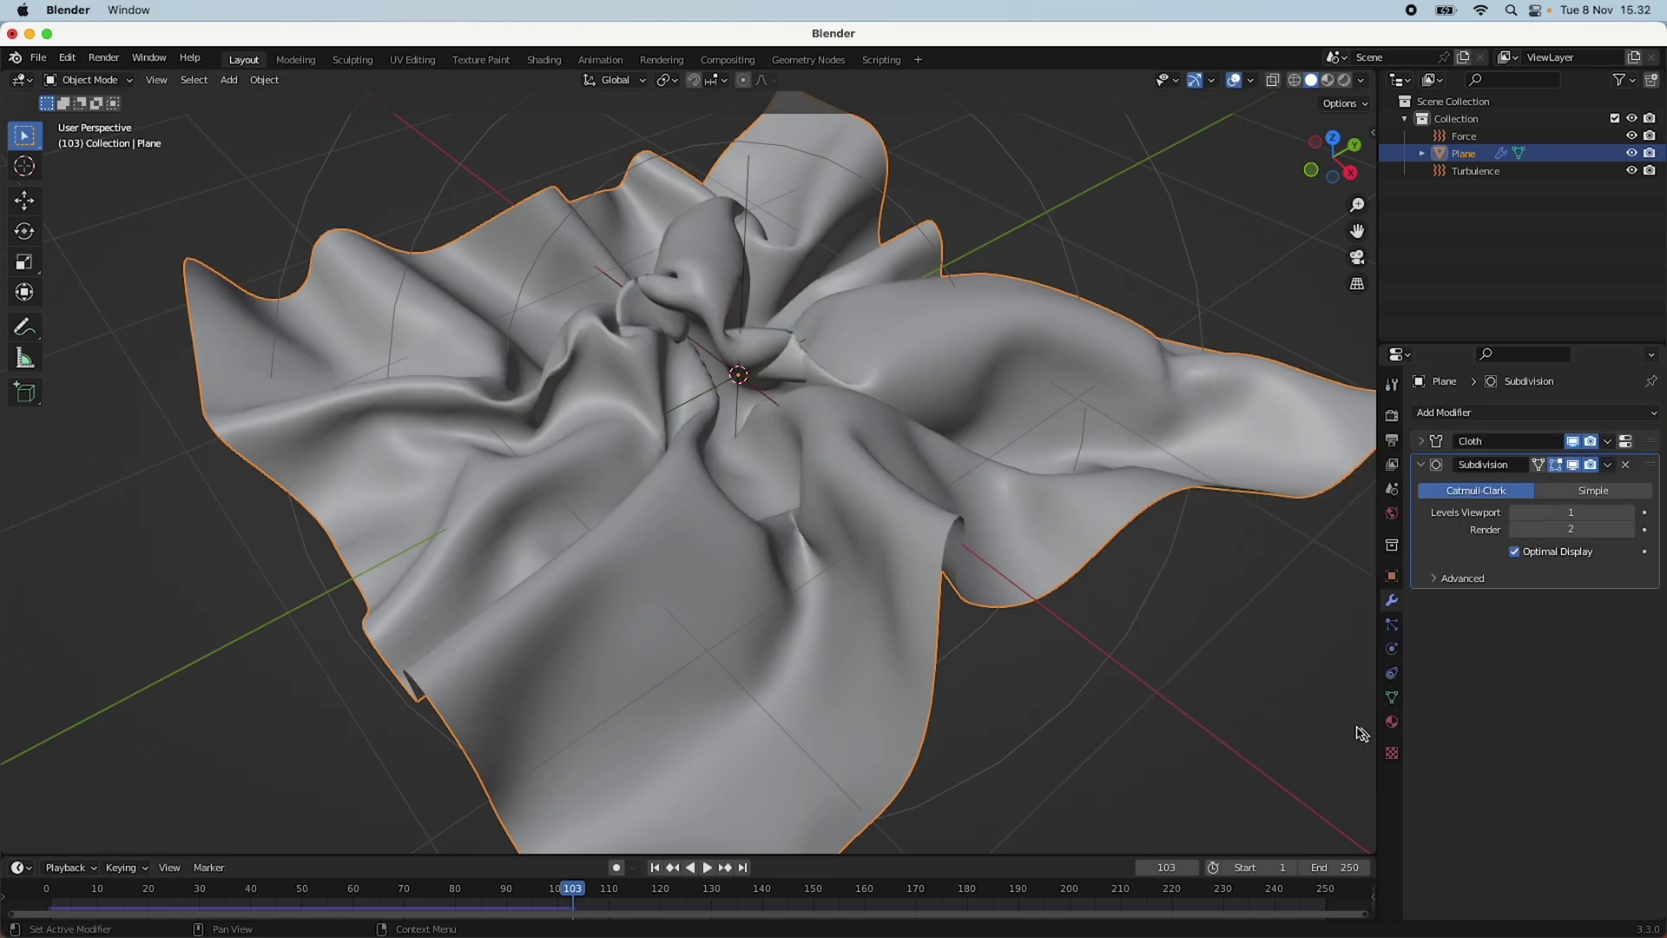
click(1630, 513)
click(1630, 513)
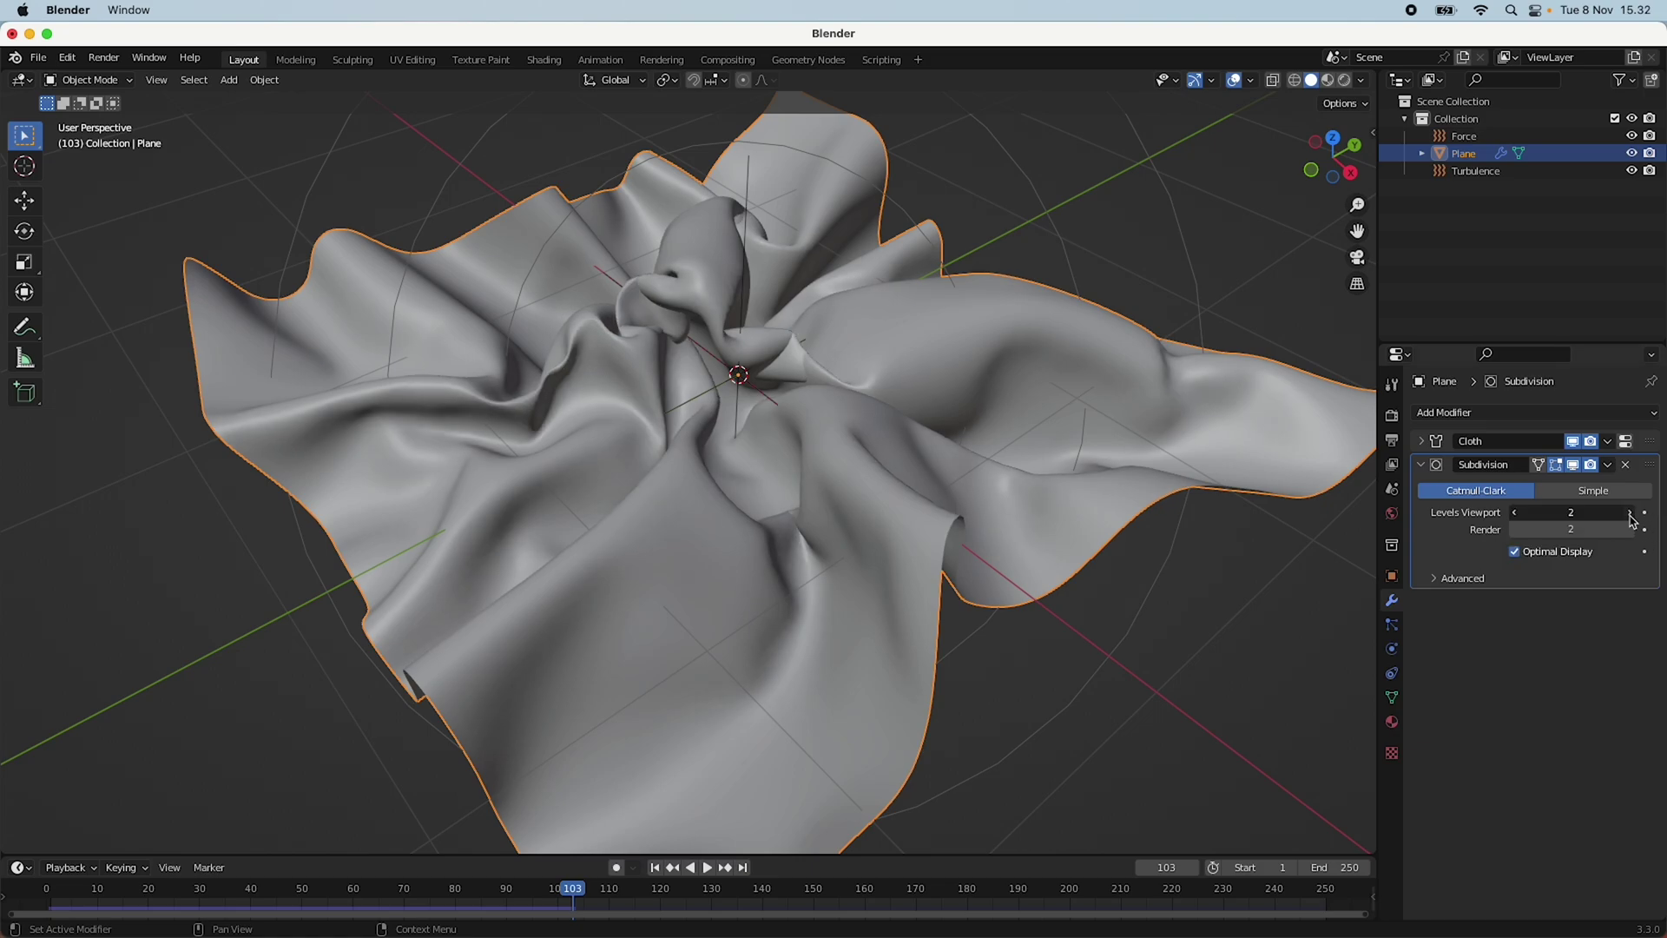
Set the Subdivision modifier's viewport level to 1 and its render level to 3.
mouse_move(648, 570)
middle_down()
mouse_move(826, 581)
mouse_move(886, 538)
mouse_move(782, 573)
mouse_move(633, 584)
mouse_move(533, 566)
mouse_move(638, 587)
middle_up()
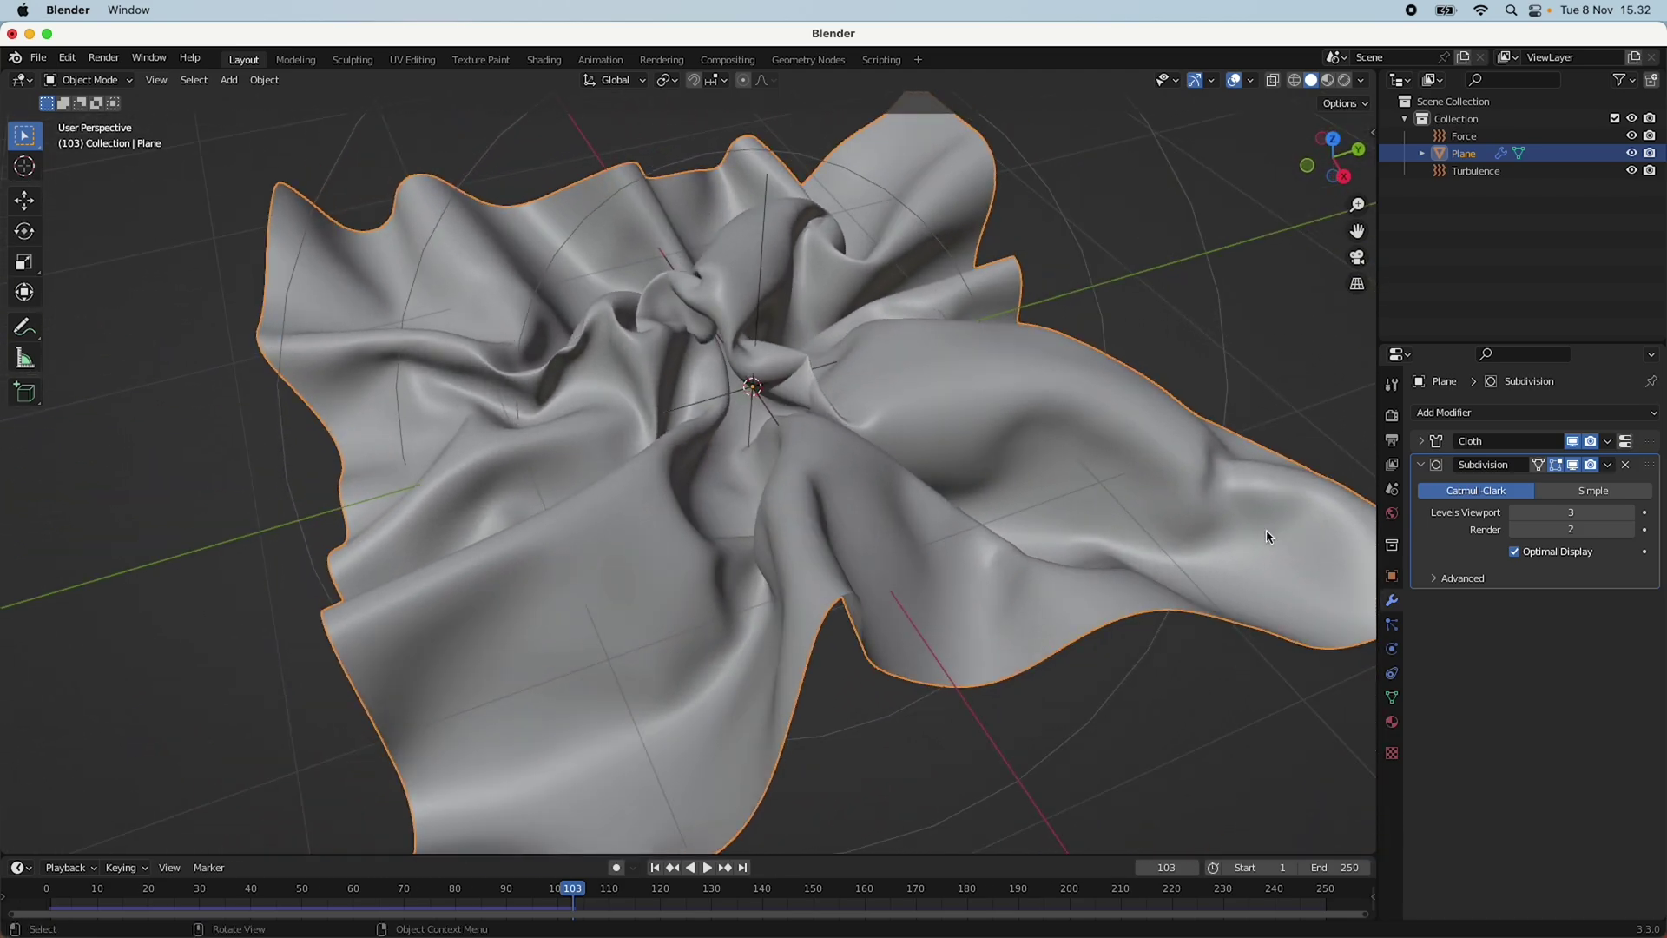
click(1517, 513)
click(1517, 513)
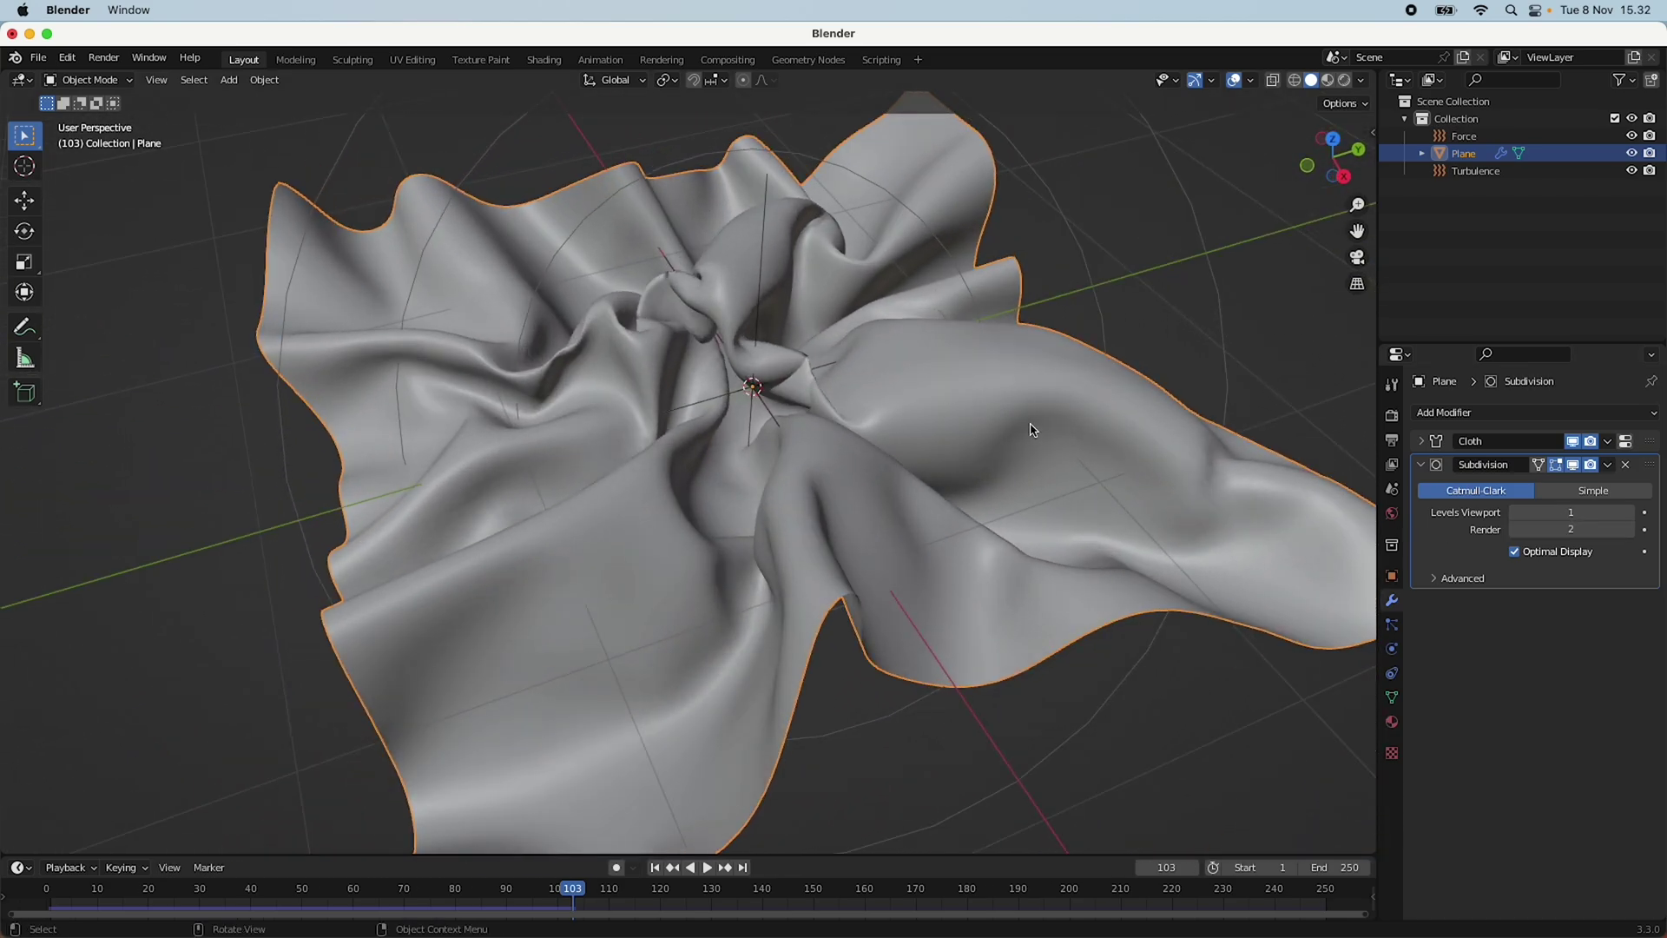
click(1630, 531)
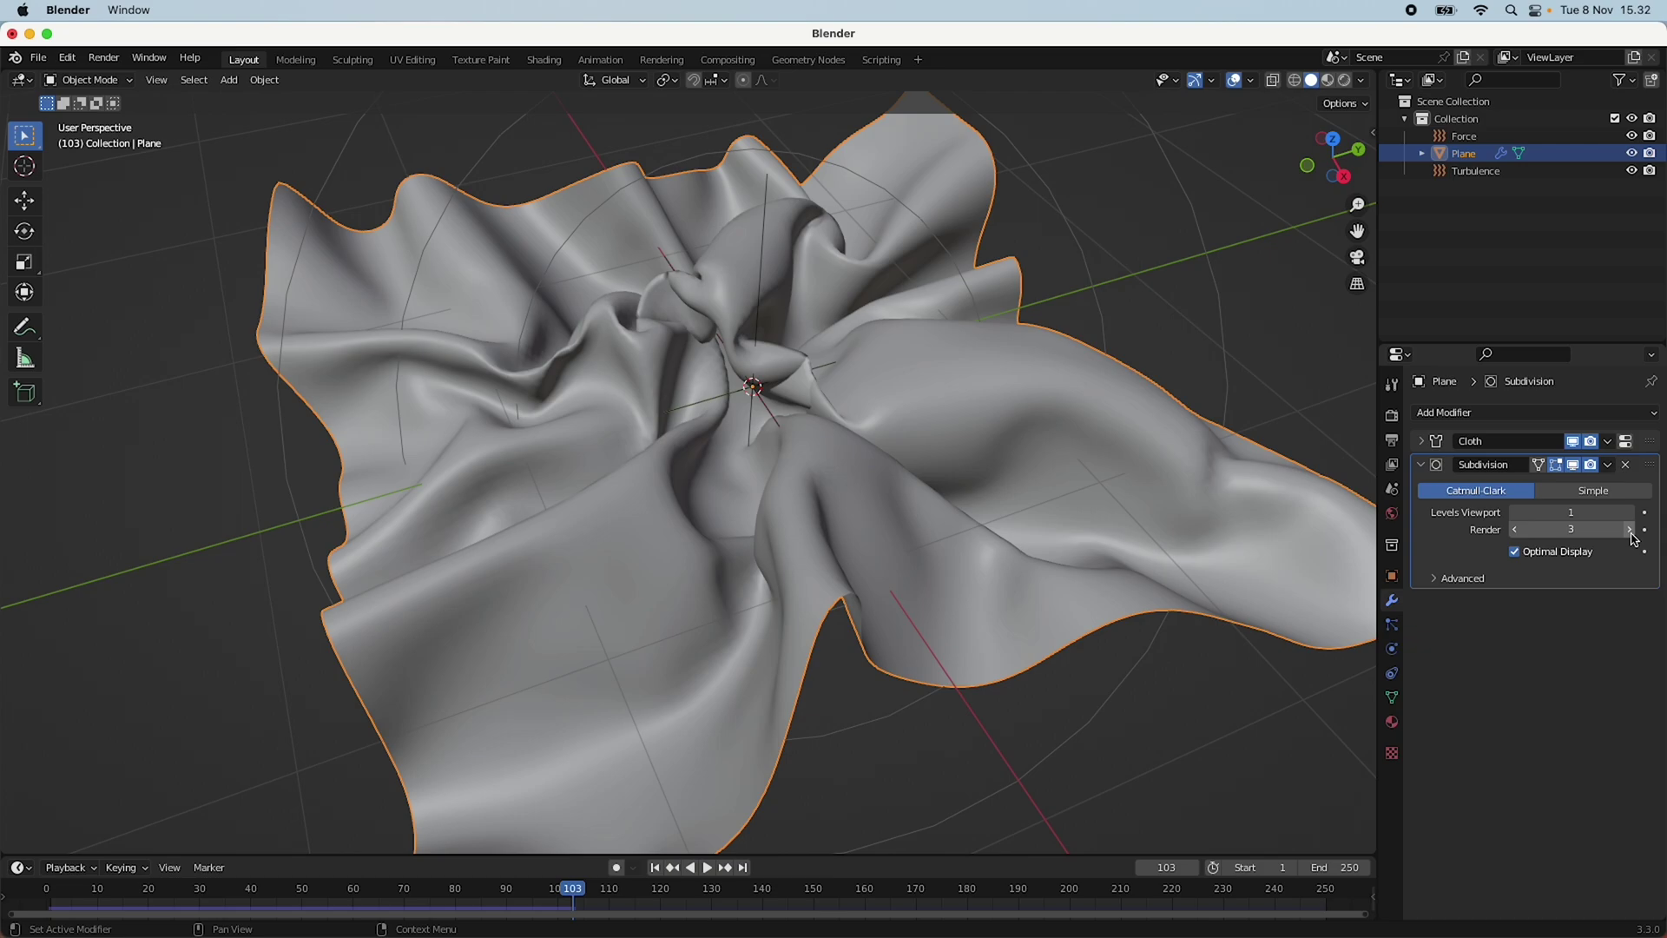
Rewind to frame 1 and set both the cloth cache's simulation end and the scene's end frame to 150.
scroll(1262, 601, down, 6)
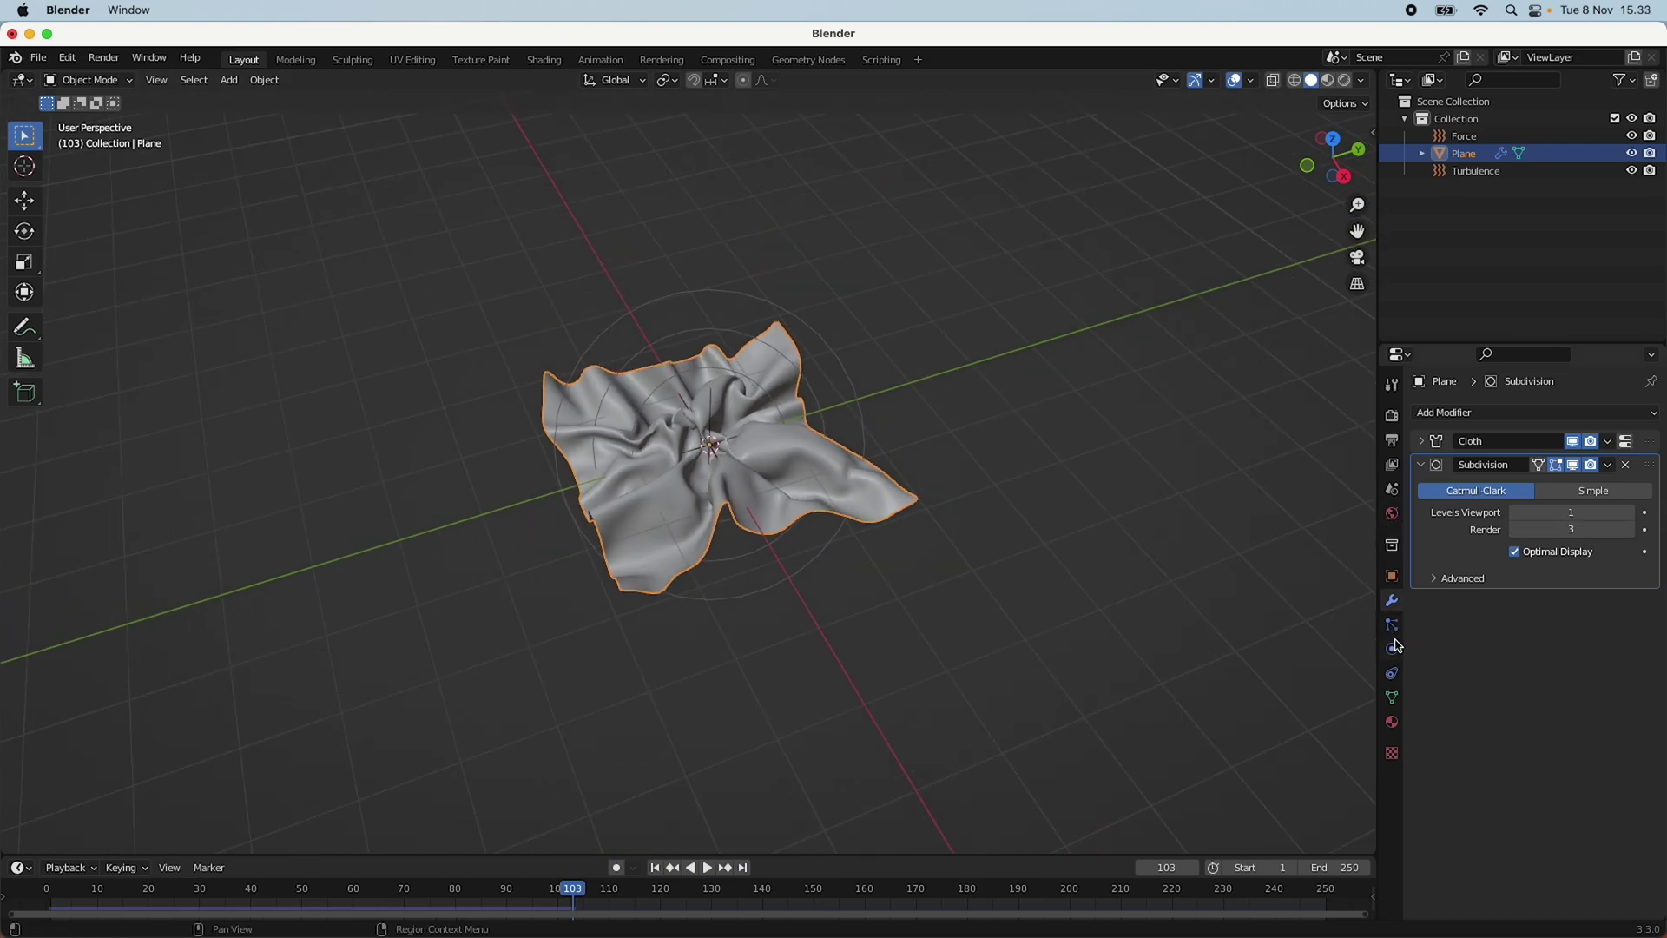
click(656, 868)
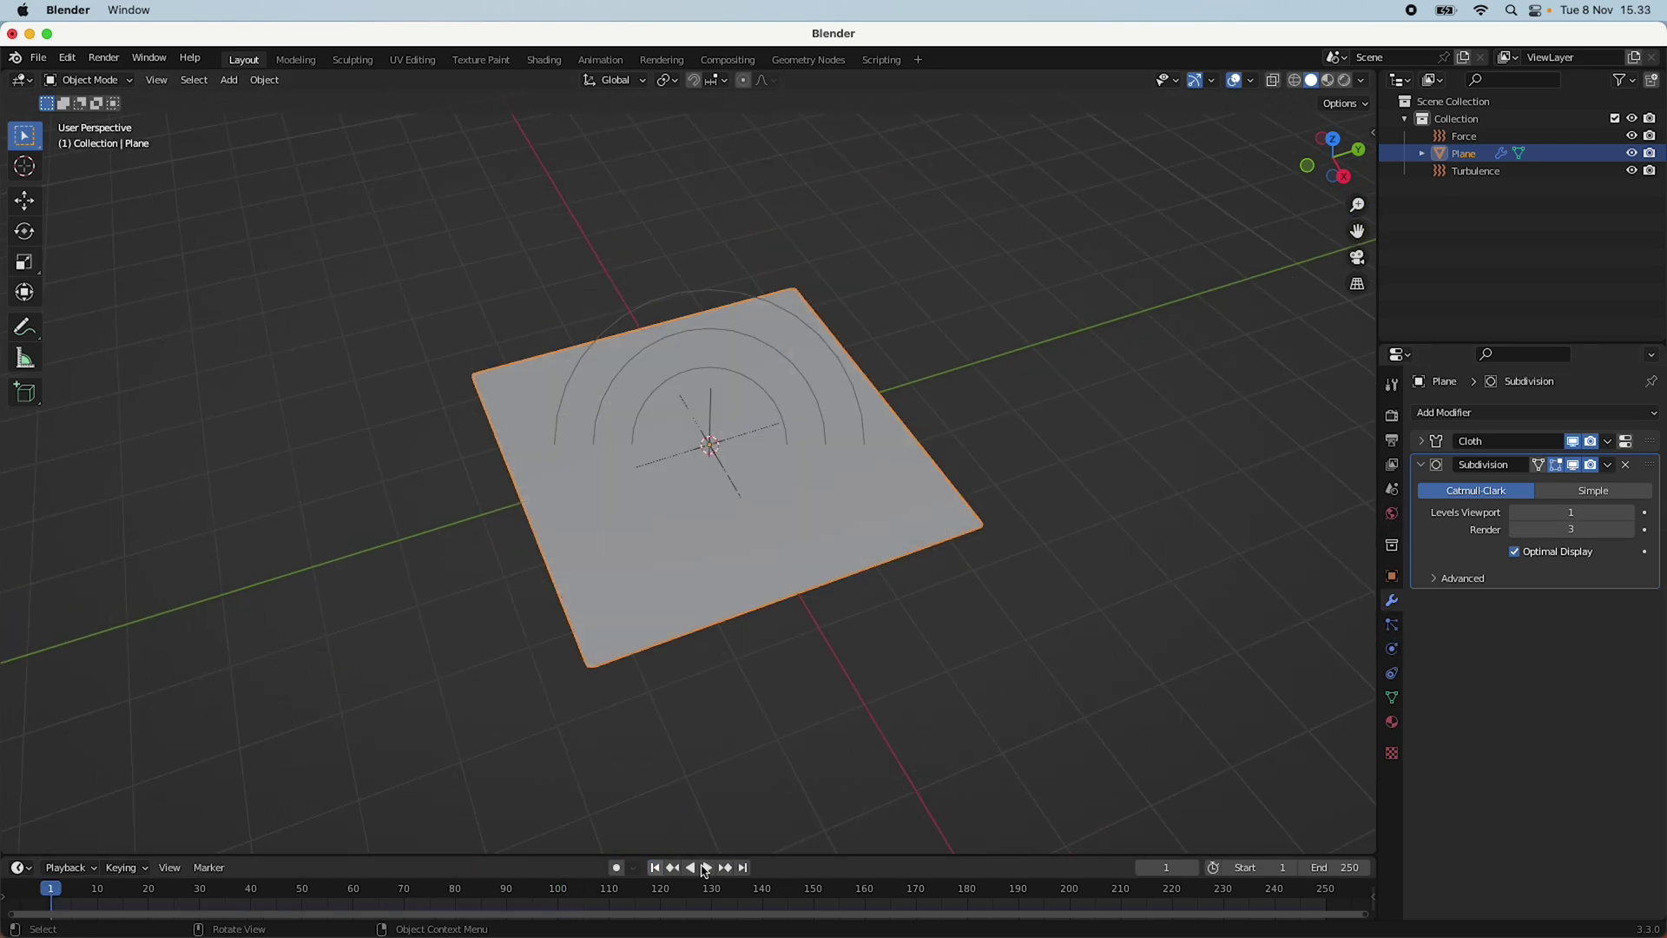
click(1392, 651)
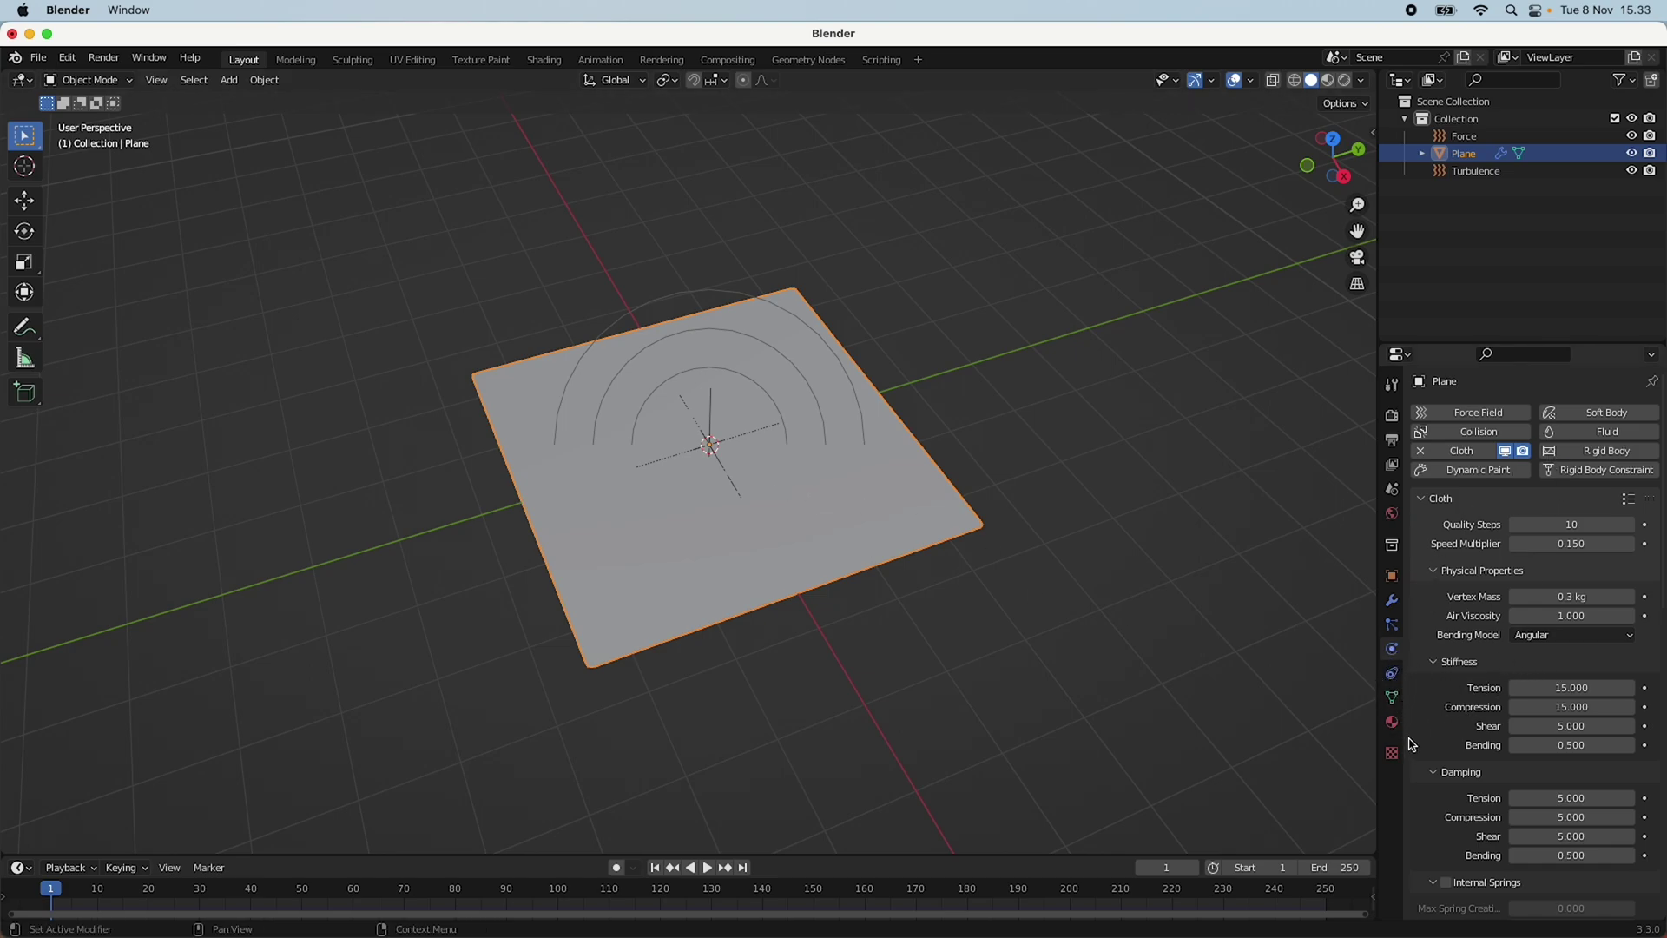
click(1393, 674)
click(1392, 651)
scroll(1537, 738, down, 10)
click(1452, 502)
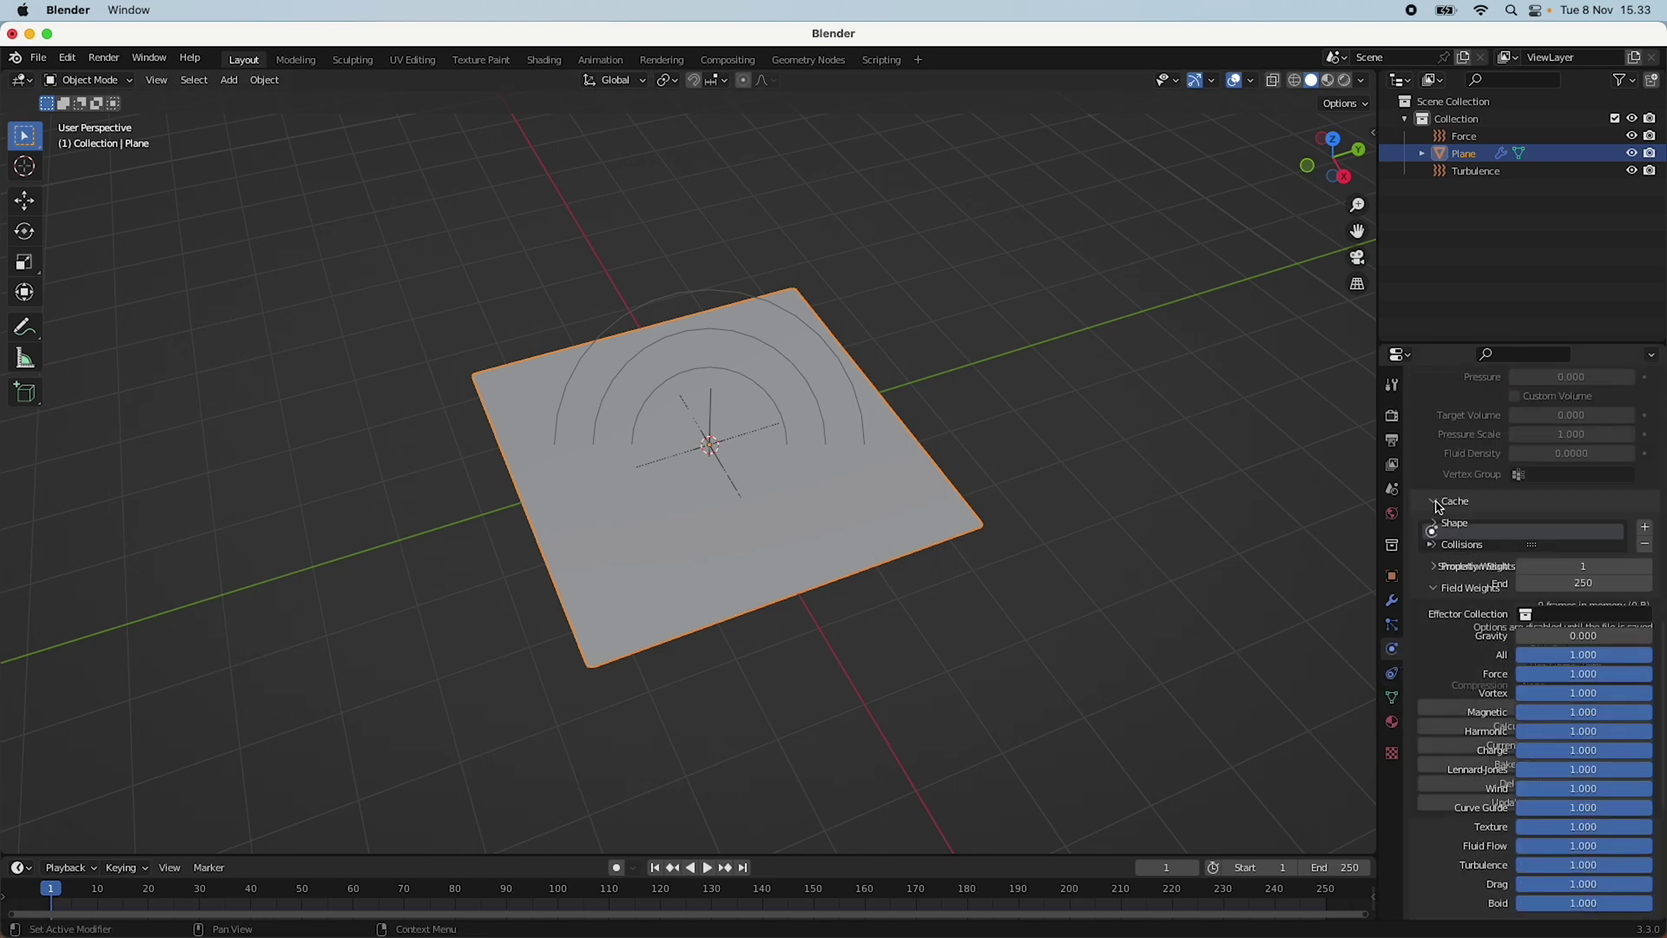
click(1590, 590)
text(150)
key(Return)
click(1321, 867)
text(150)
key(Return)
Enlarge the timeline slightly and bake the plane's cloth simulation cache.
scroll(1570, 850, down, 1)
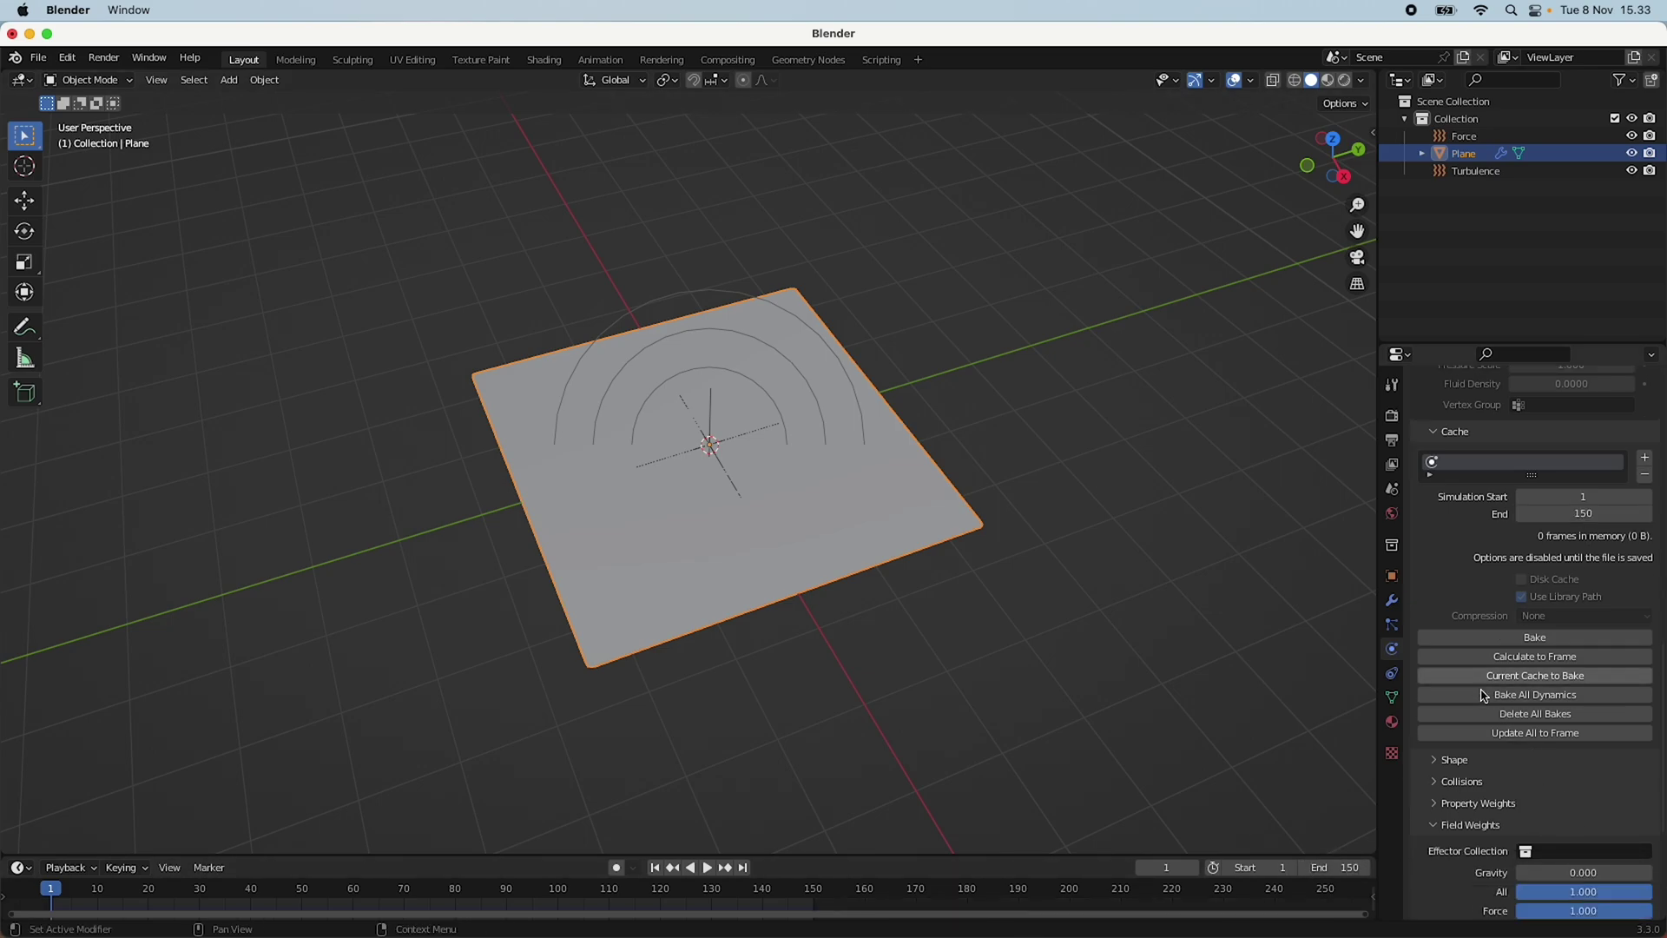
drag(1019, 855, 1022, 833)
click(1556, 638)
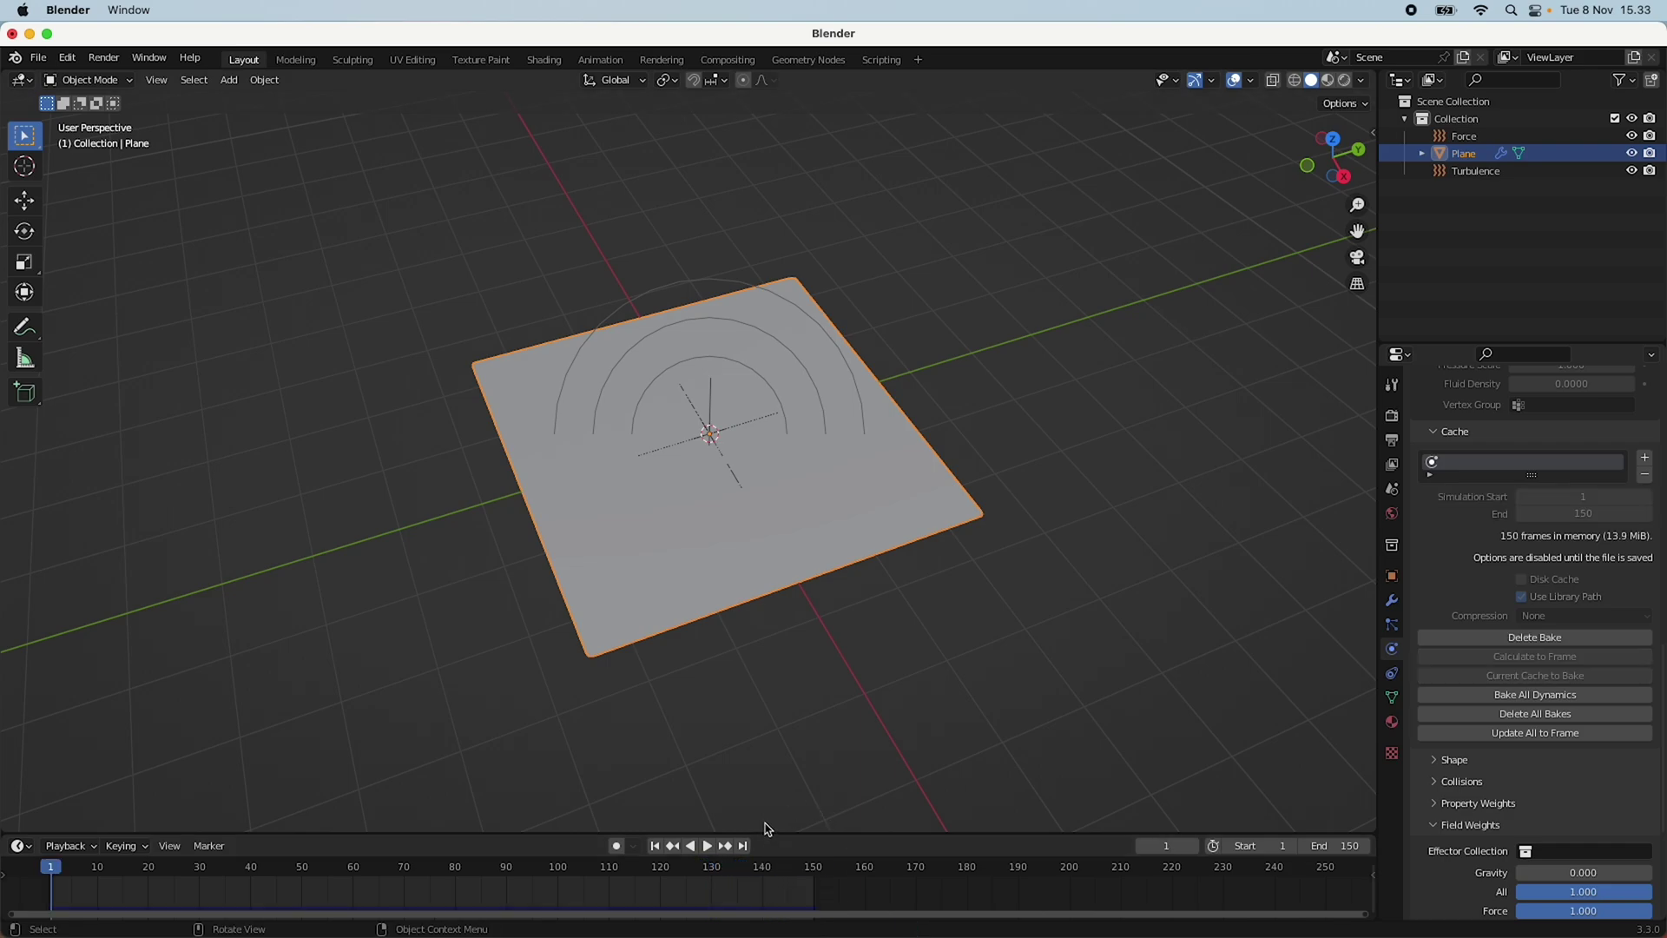
Play back the baked cloth animation, stop it and set the current frame to 80.
middle_drag(764, 825, 767, 696)
scroll(759, 734, up, 3)
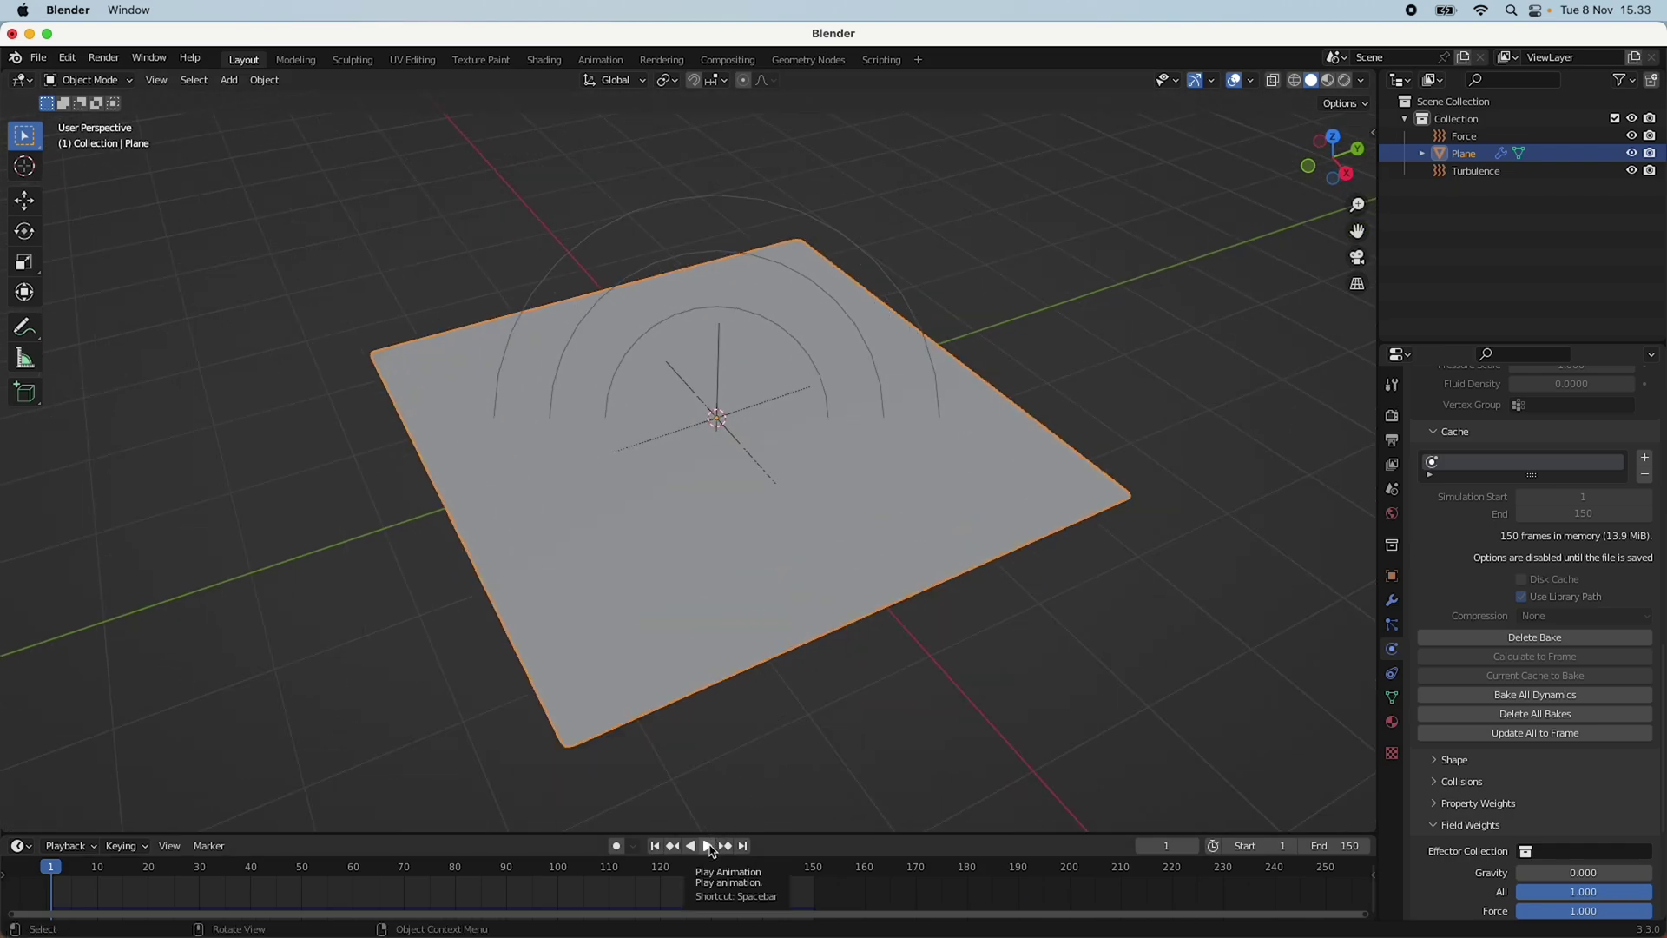
click(709, 845)
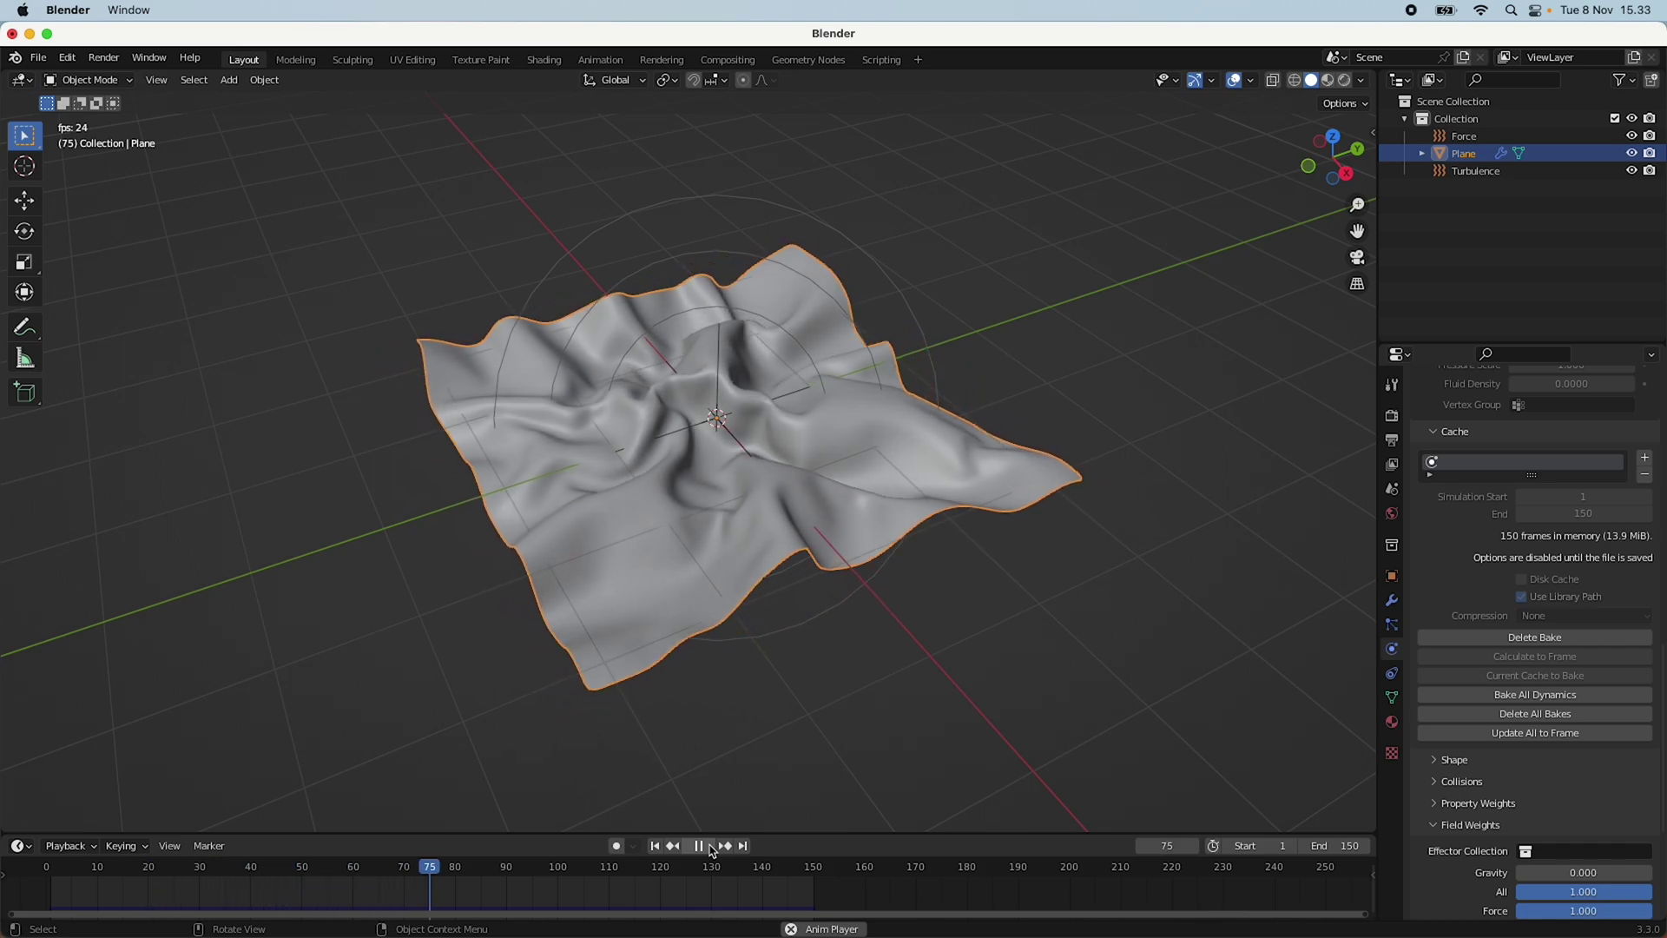
click(710, 847)
middle_drag(718, 782, 719, 681)
scroll(550, 882, down, 1)
drag(554, 872, 476, 872)
Add a camera aligned to the right orthographic view and move it about 7 m along the X axis.
middle_drag(1050, 670, 899, 659)
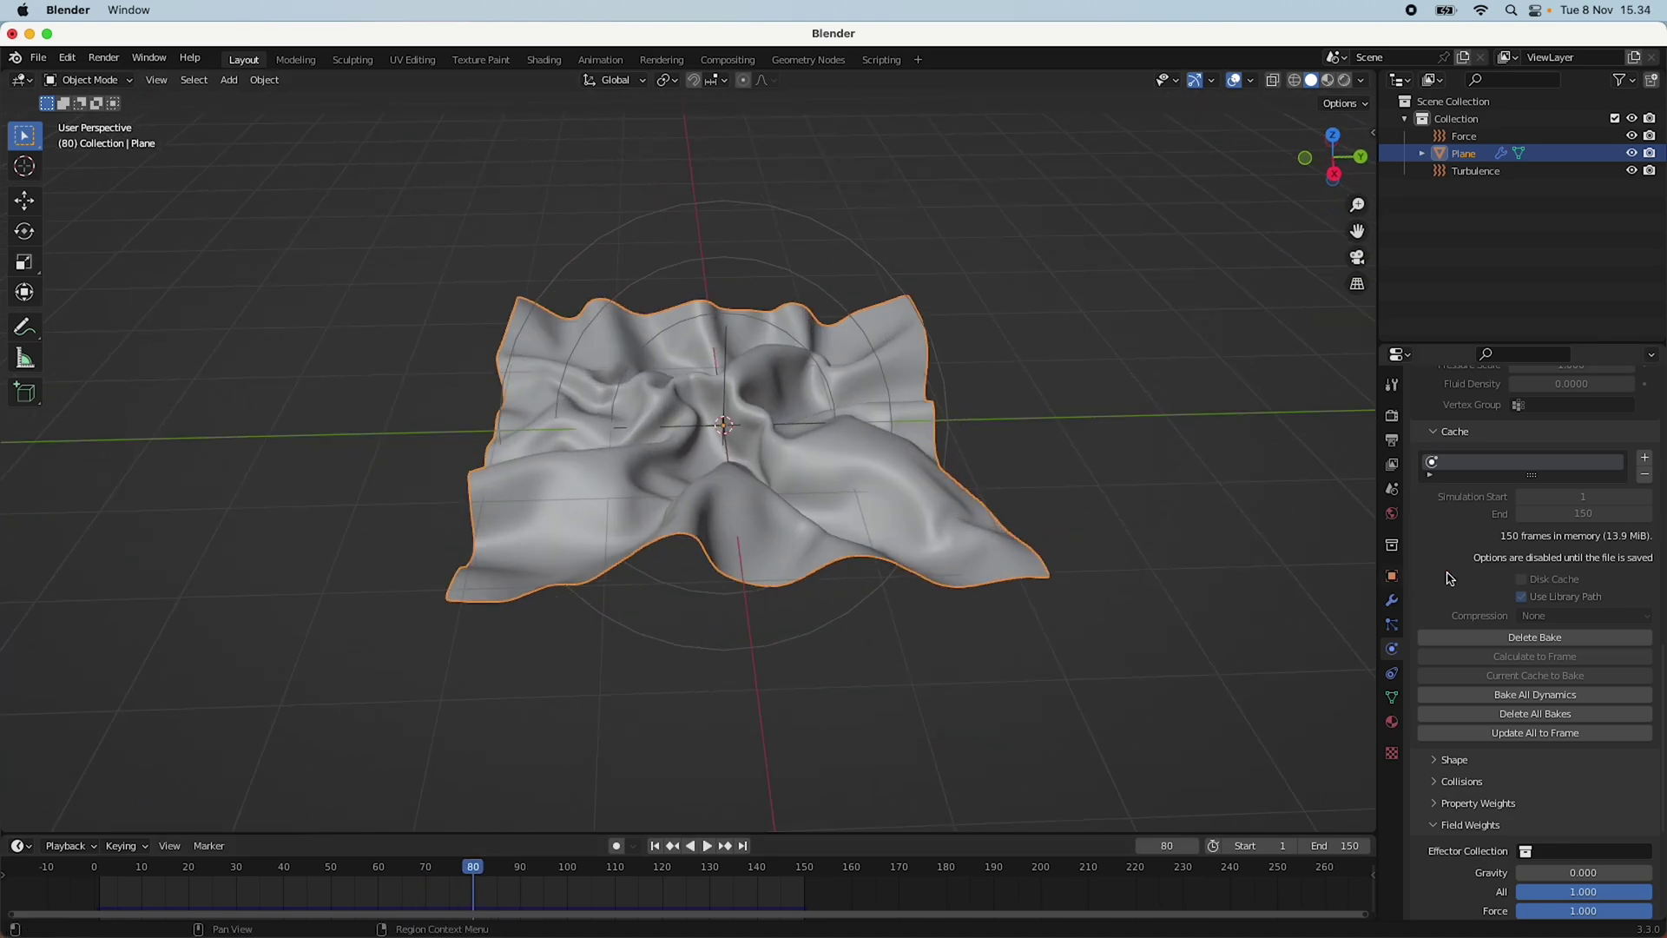
middle_drag(1184, 557, 1174, 567)
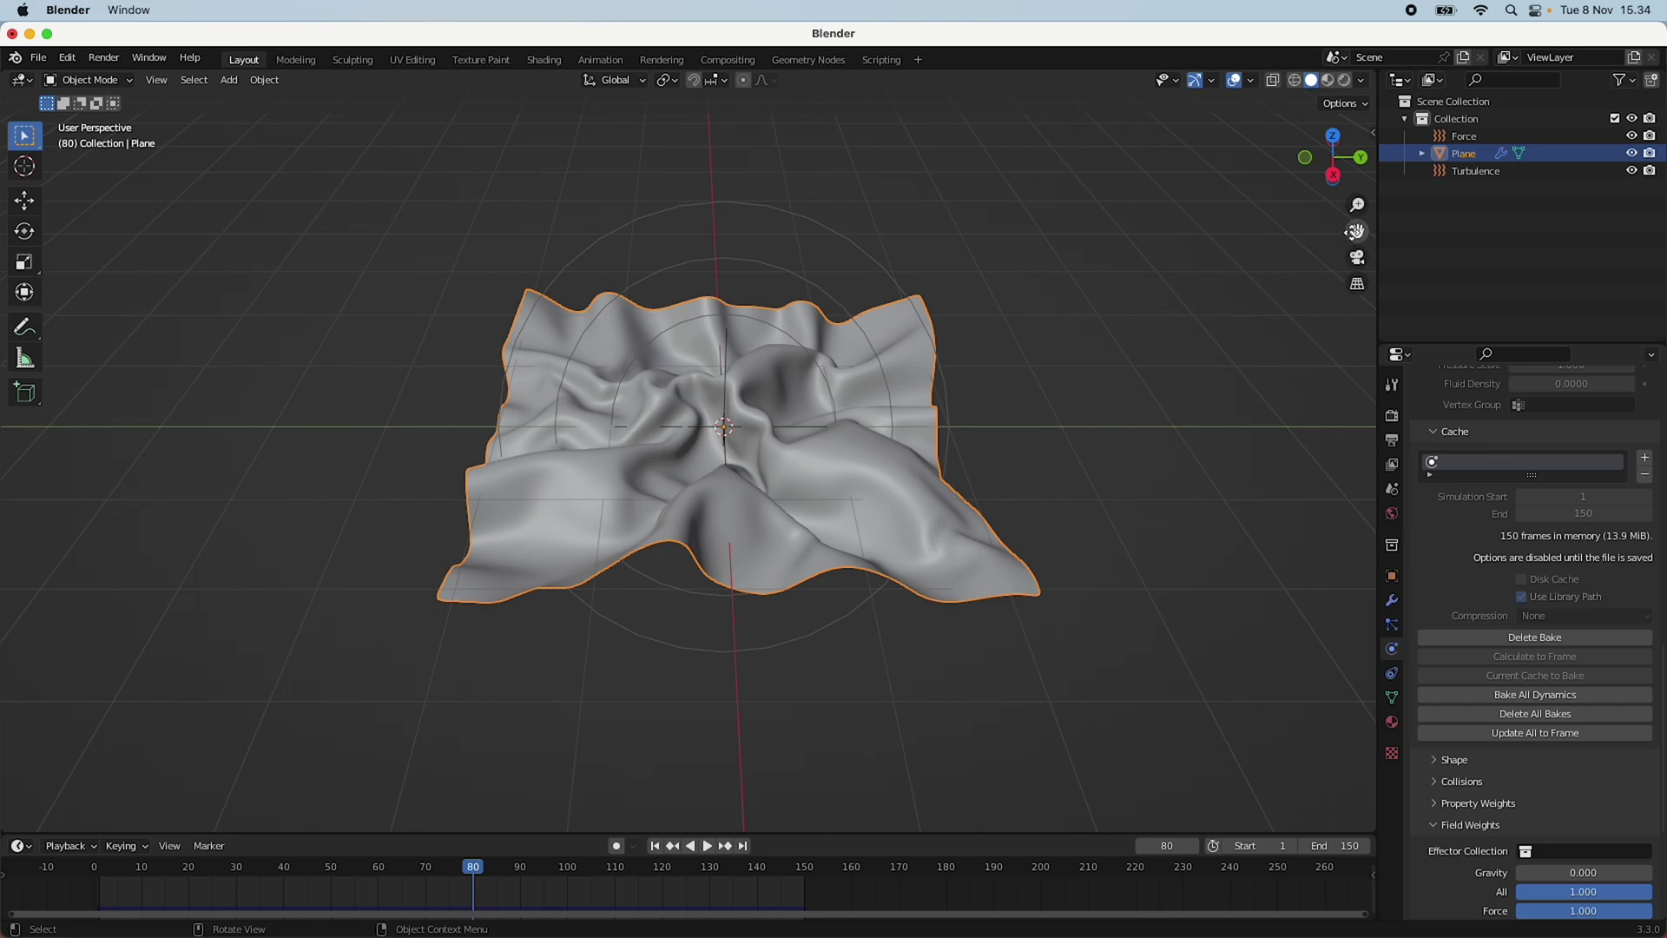
scroll(1353, 227, down, 1)
click(1335, 178)
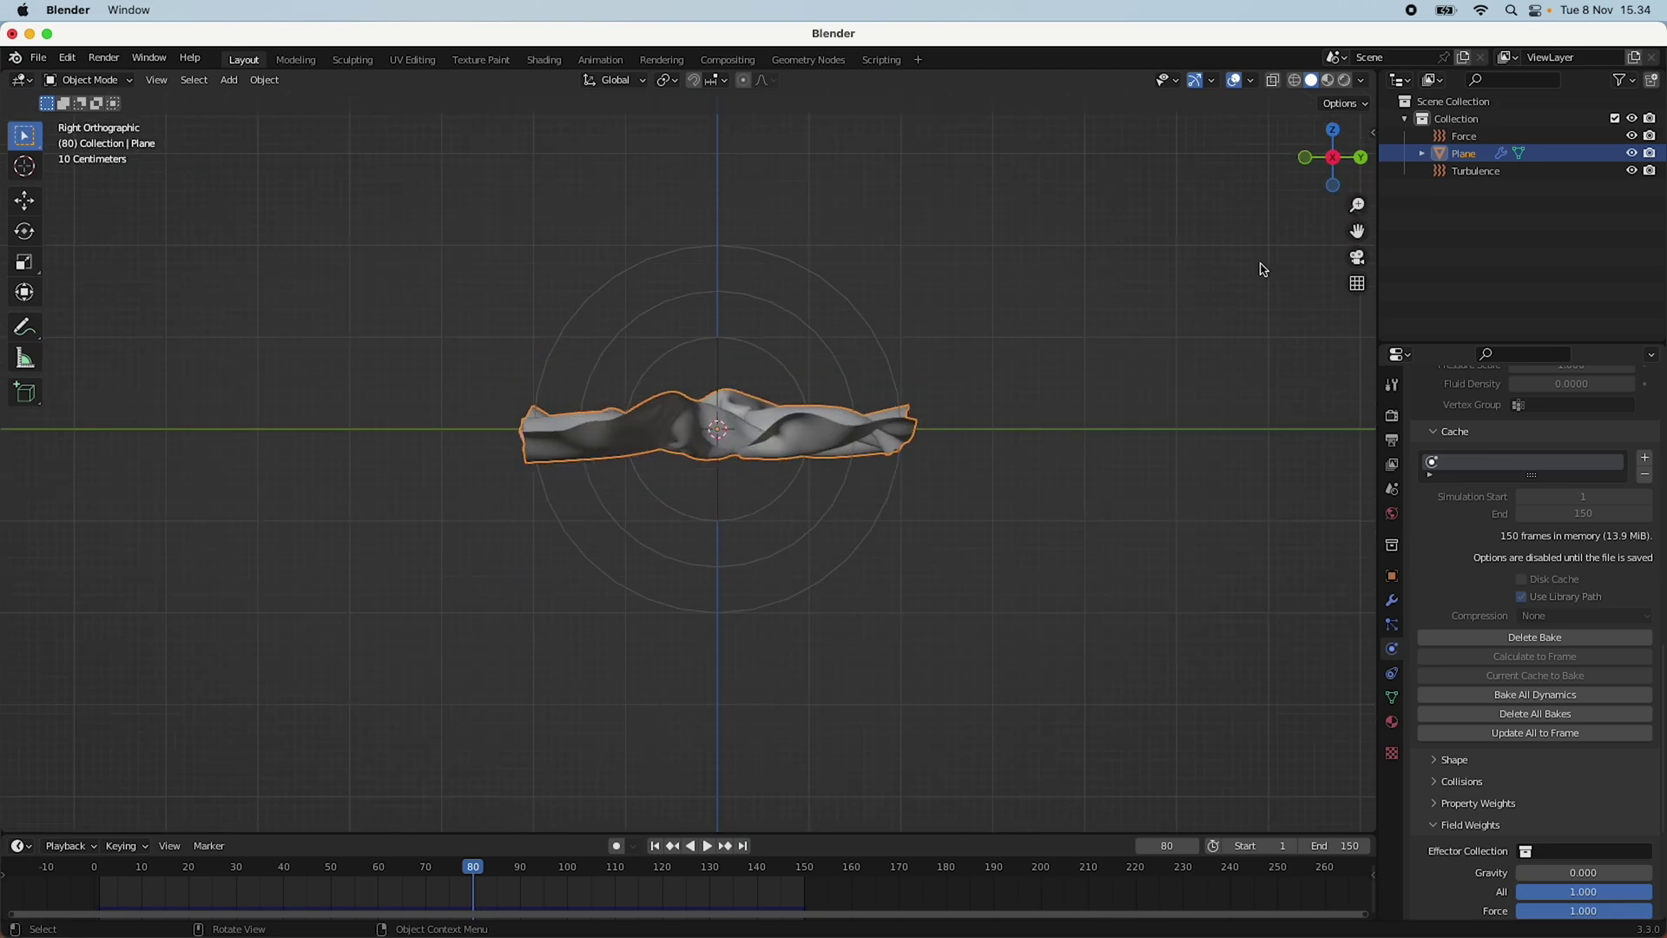
key(shift+a)
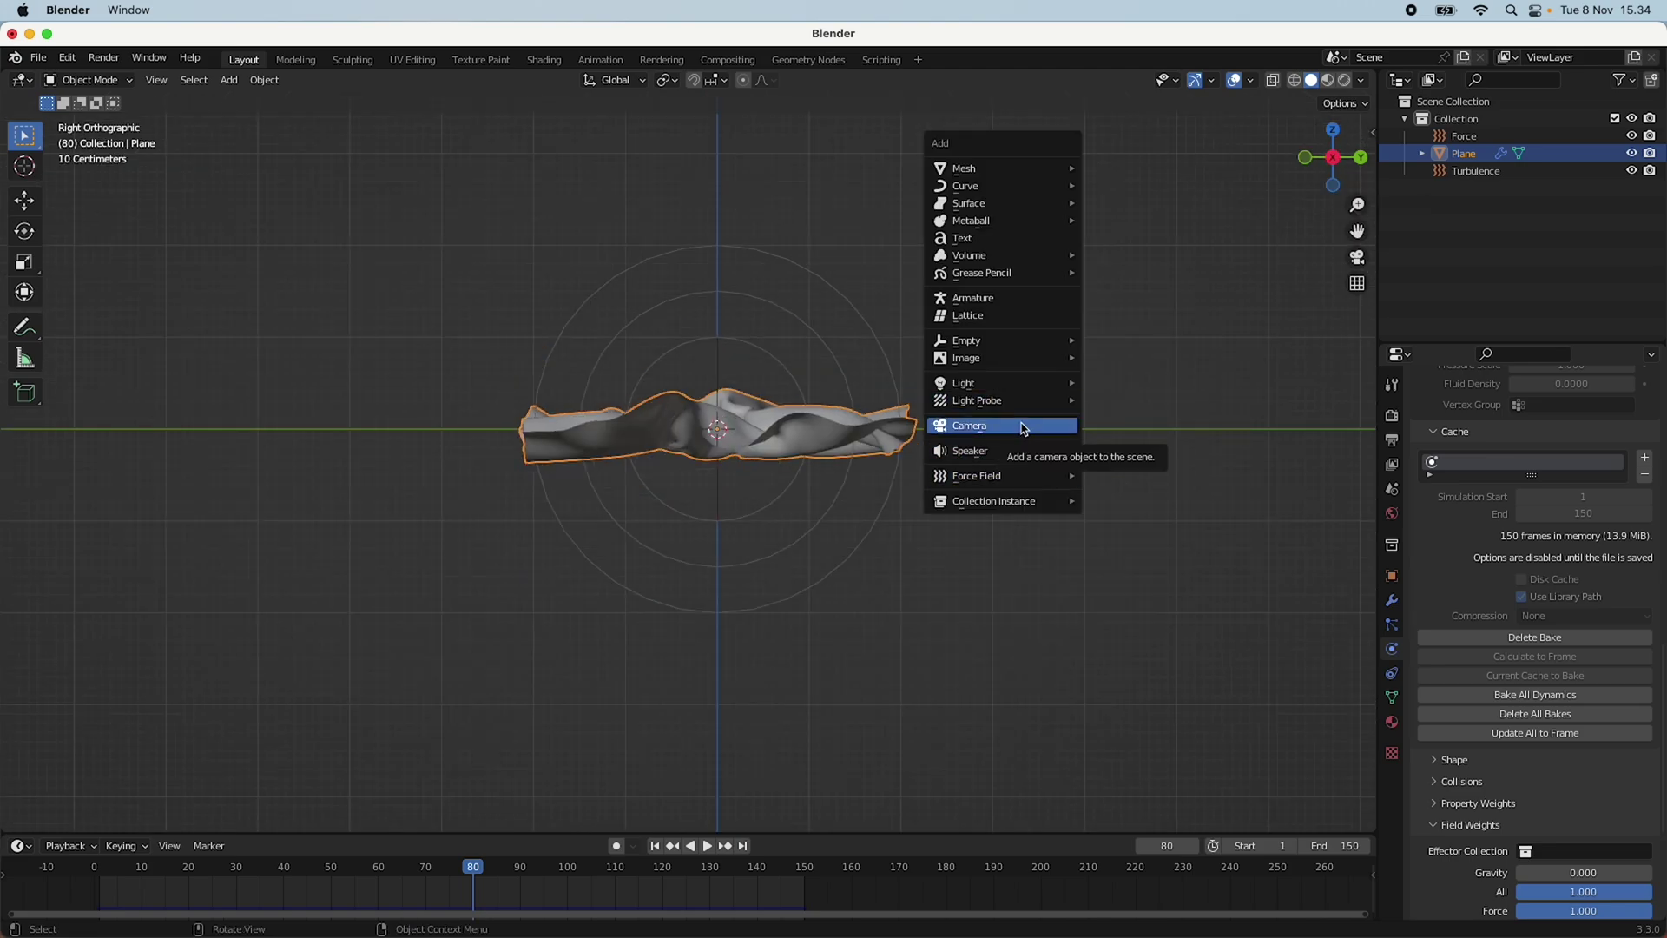
click(1025, 425)
middle_drag(1024, 429, 1008, 501)
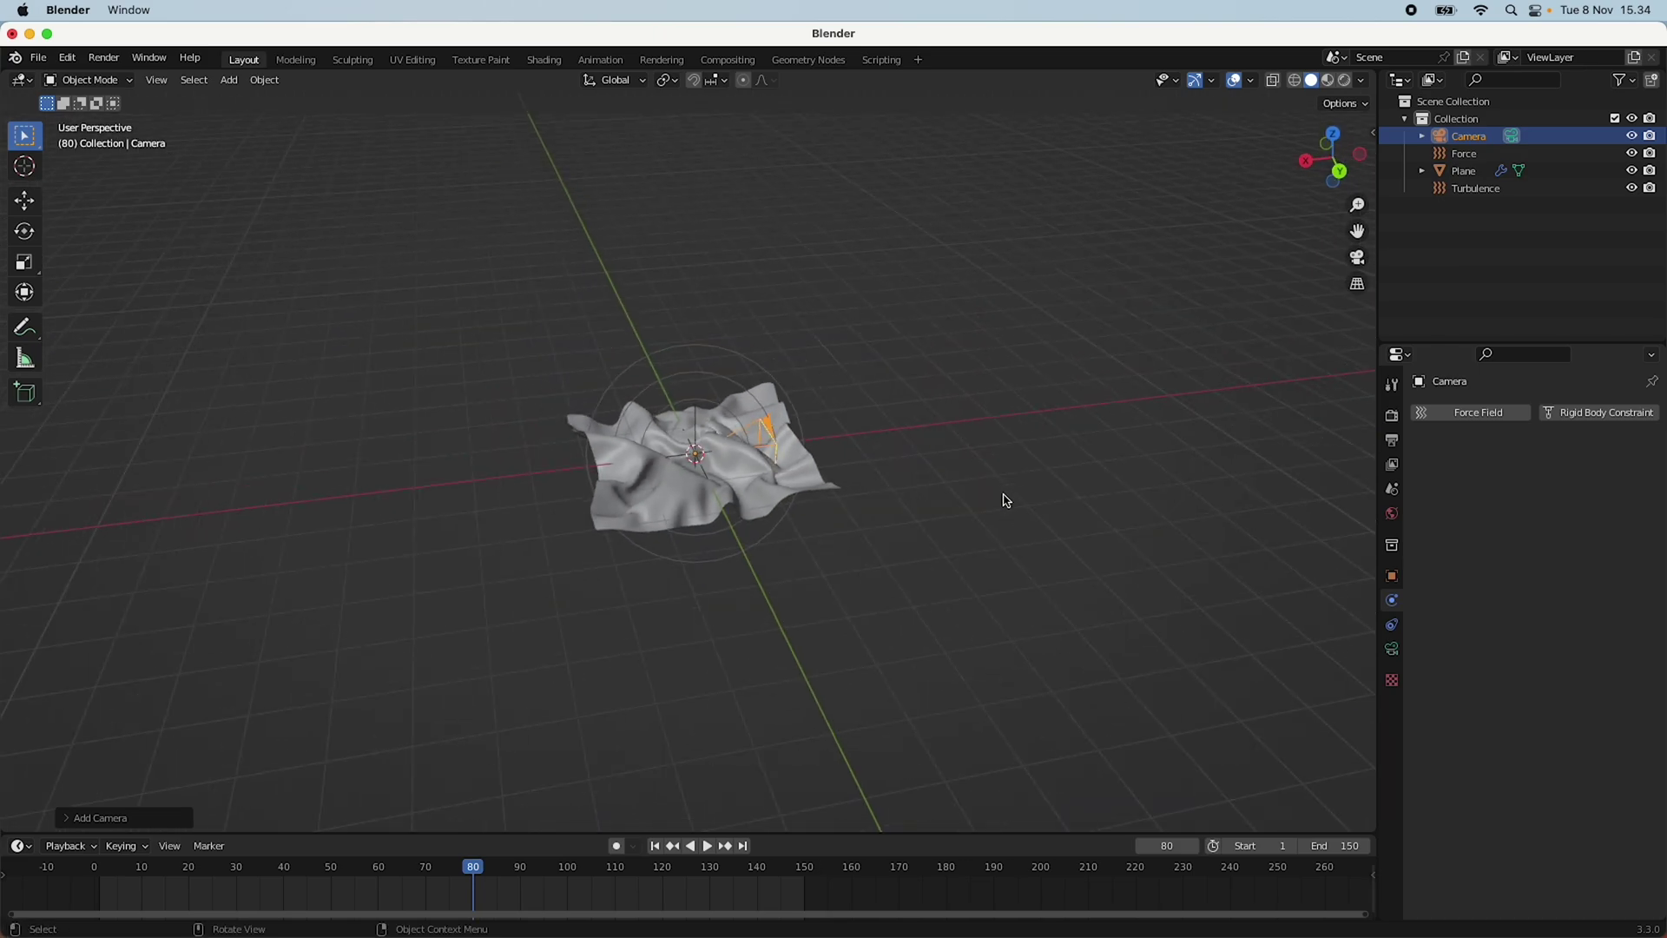
key(g)
key(x)
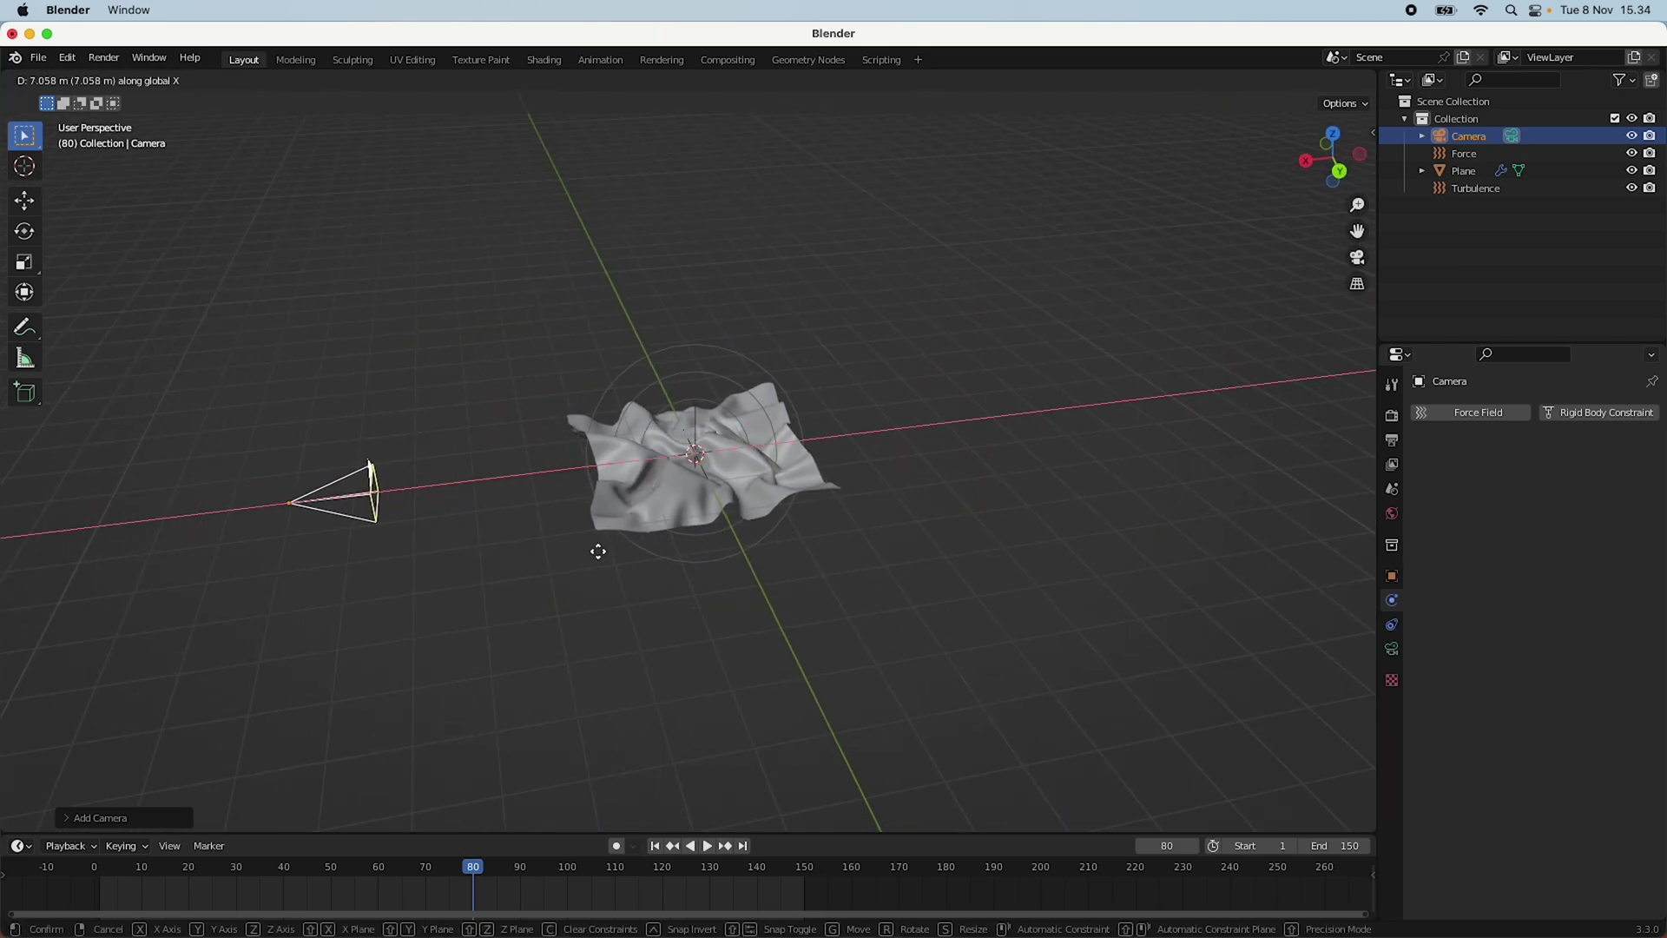
click(605, 557)
Set the camera's focal length to 120 mm and raise it along Z to a height of about 2.09 m.
click(1392, 650)
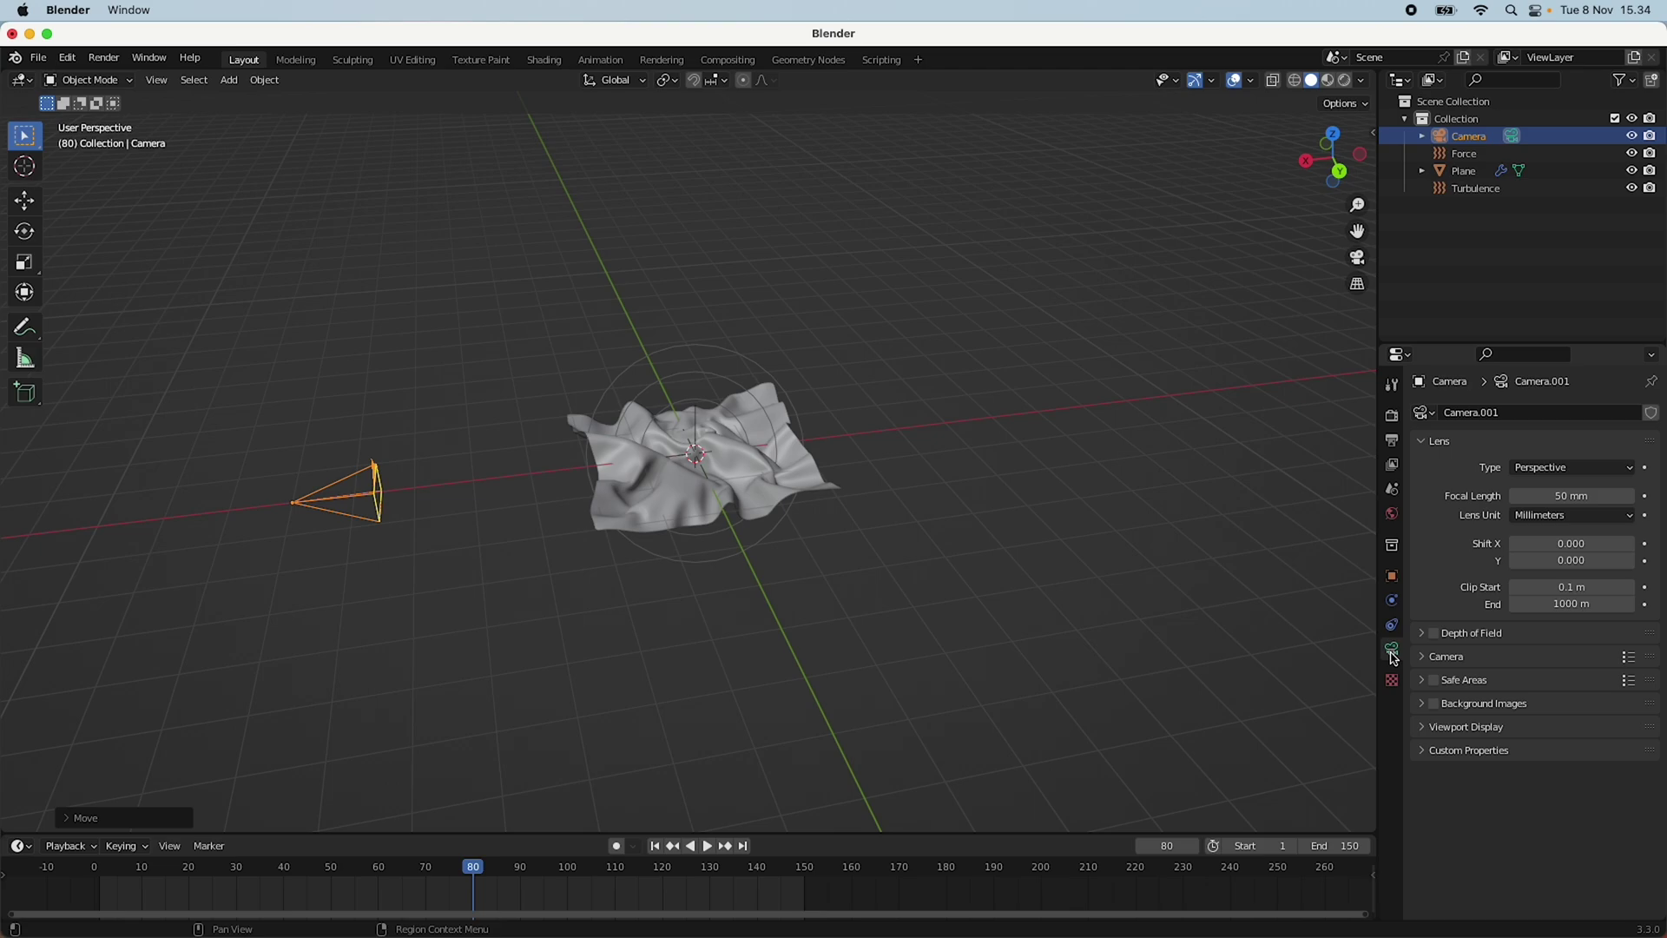
click(1592, 499)
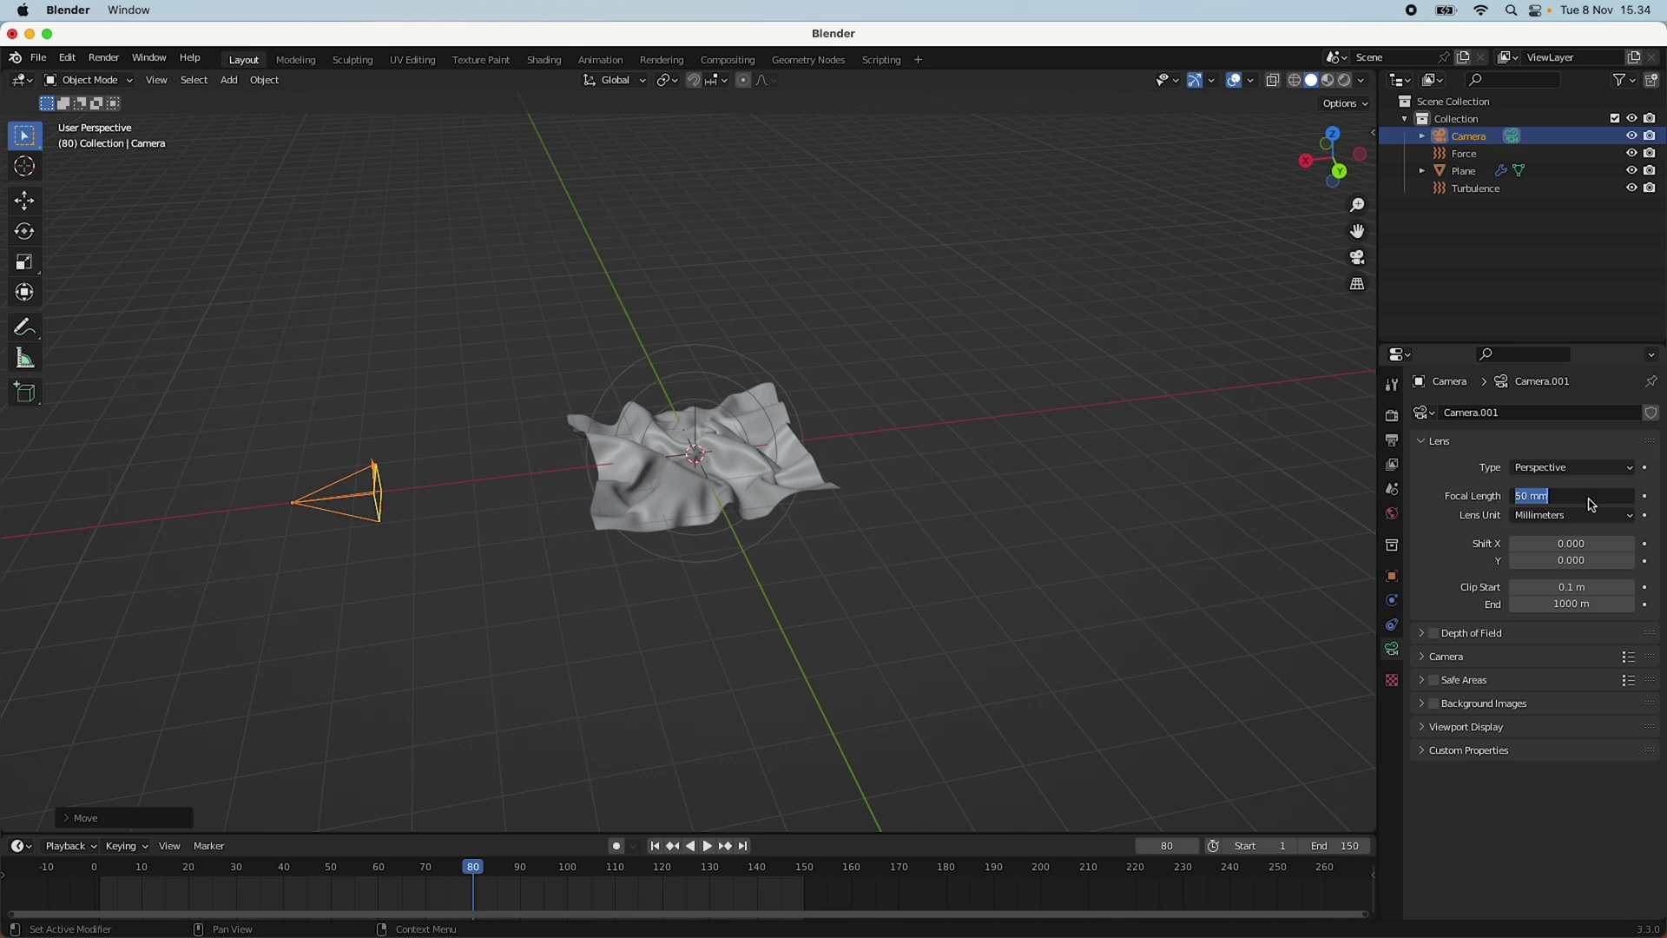
text(120)
key(Return)
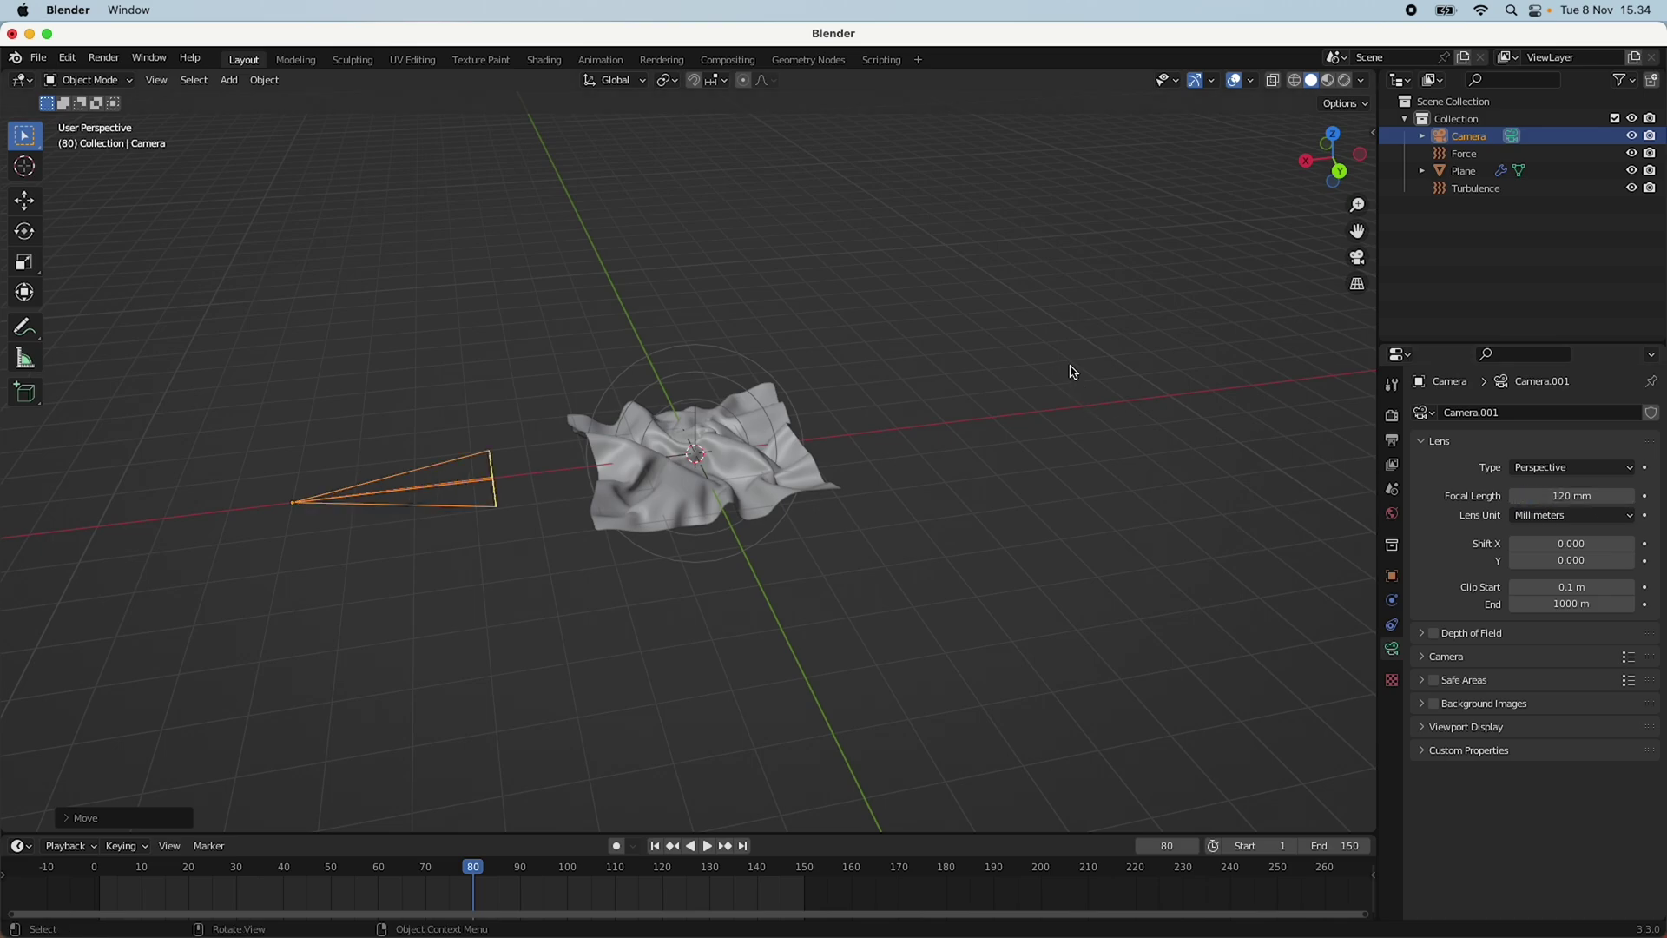
key(g)
key(z)
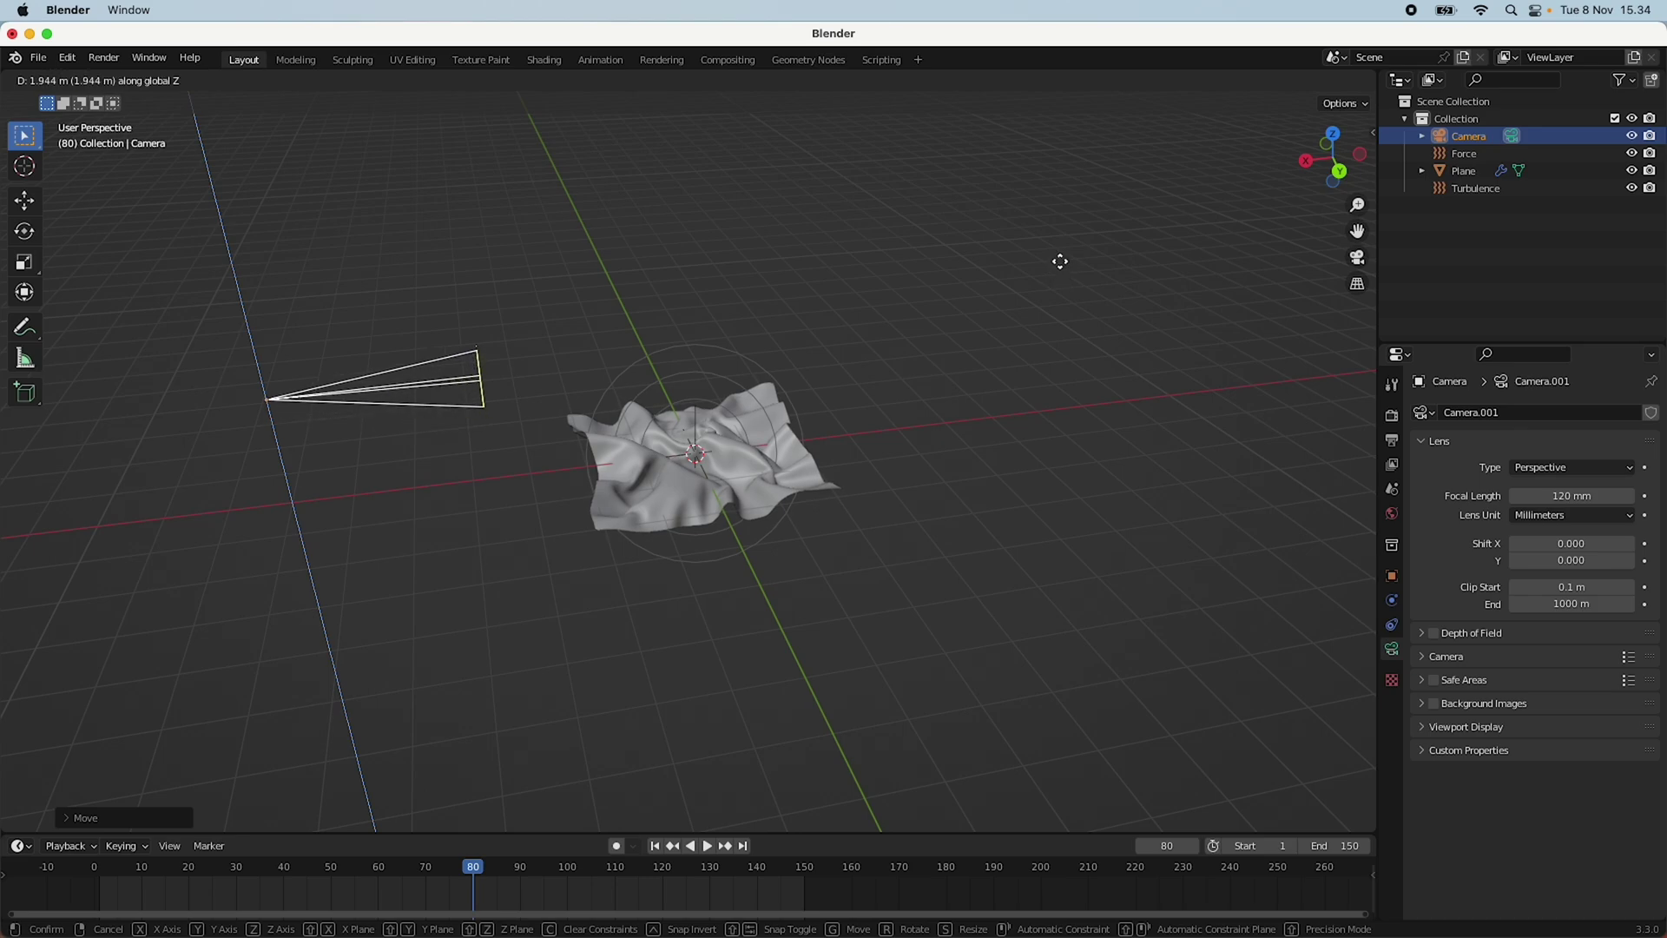
click(1066, 252)
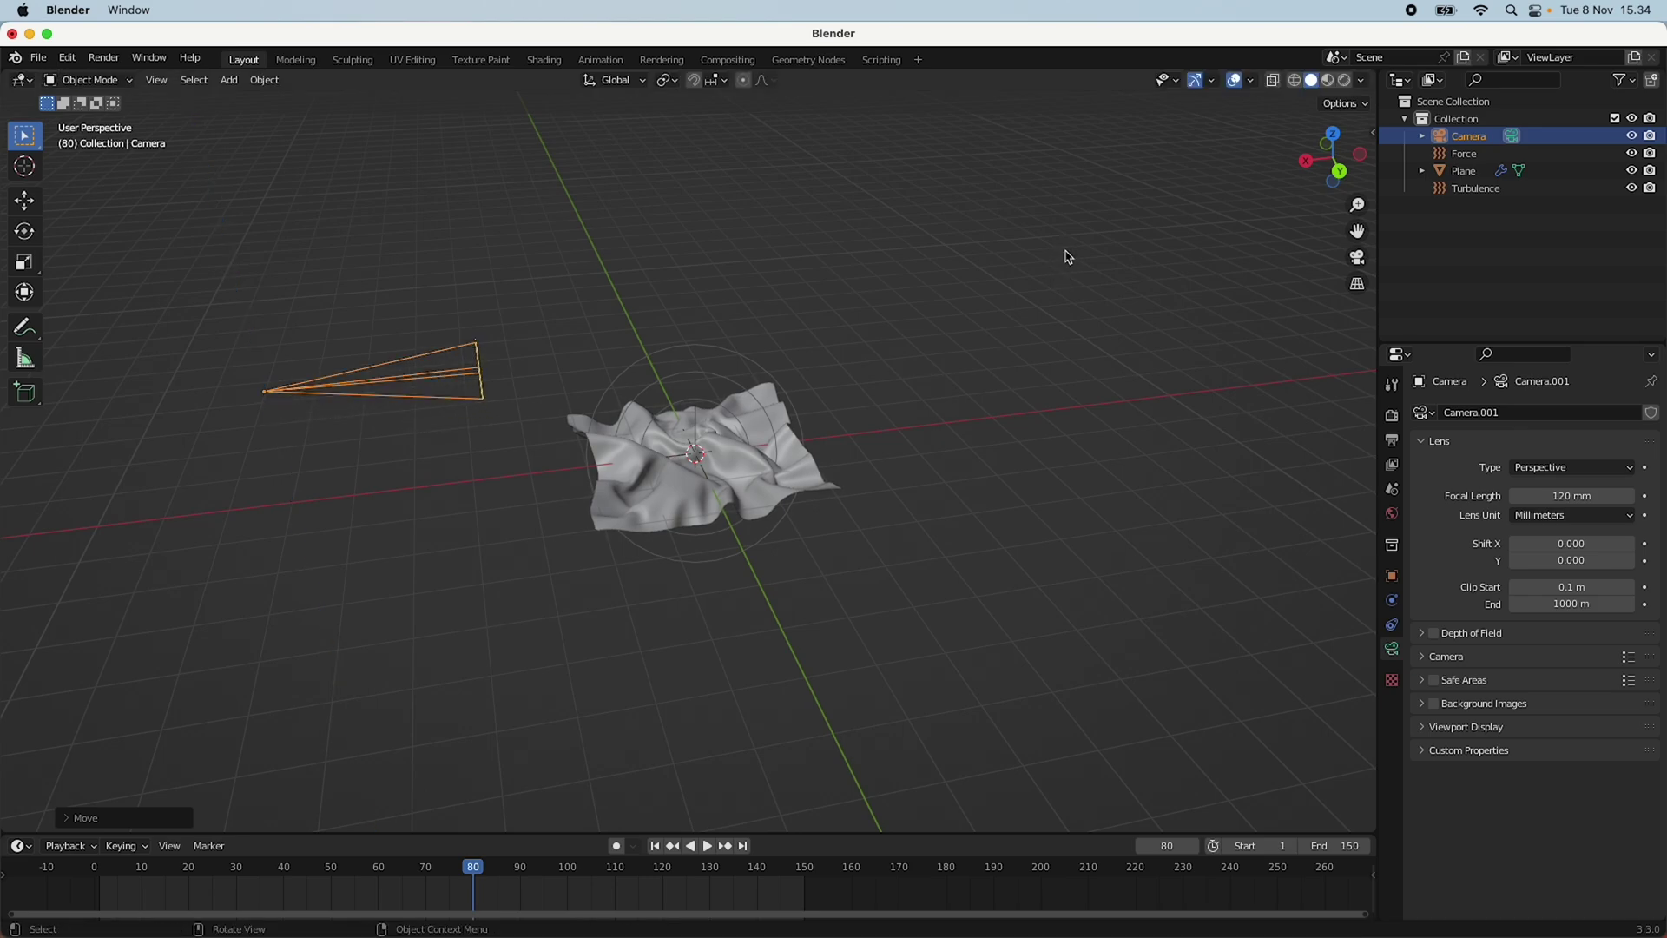
Look through the camera and set its X rotation to 65°.
click(1358, 258)
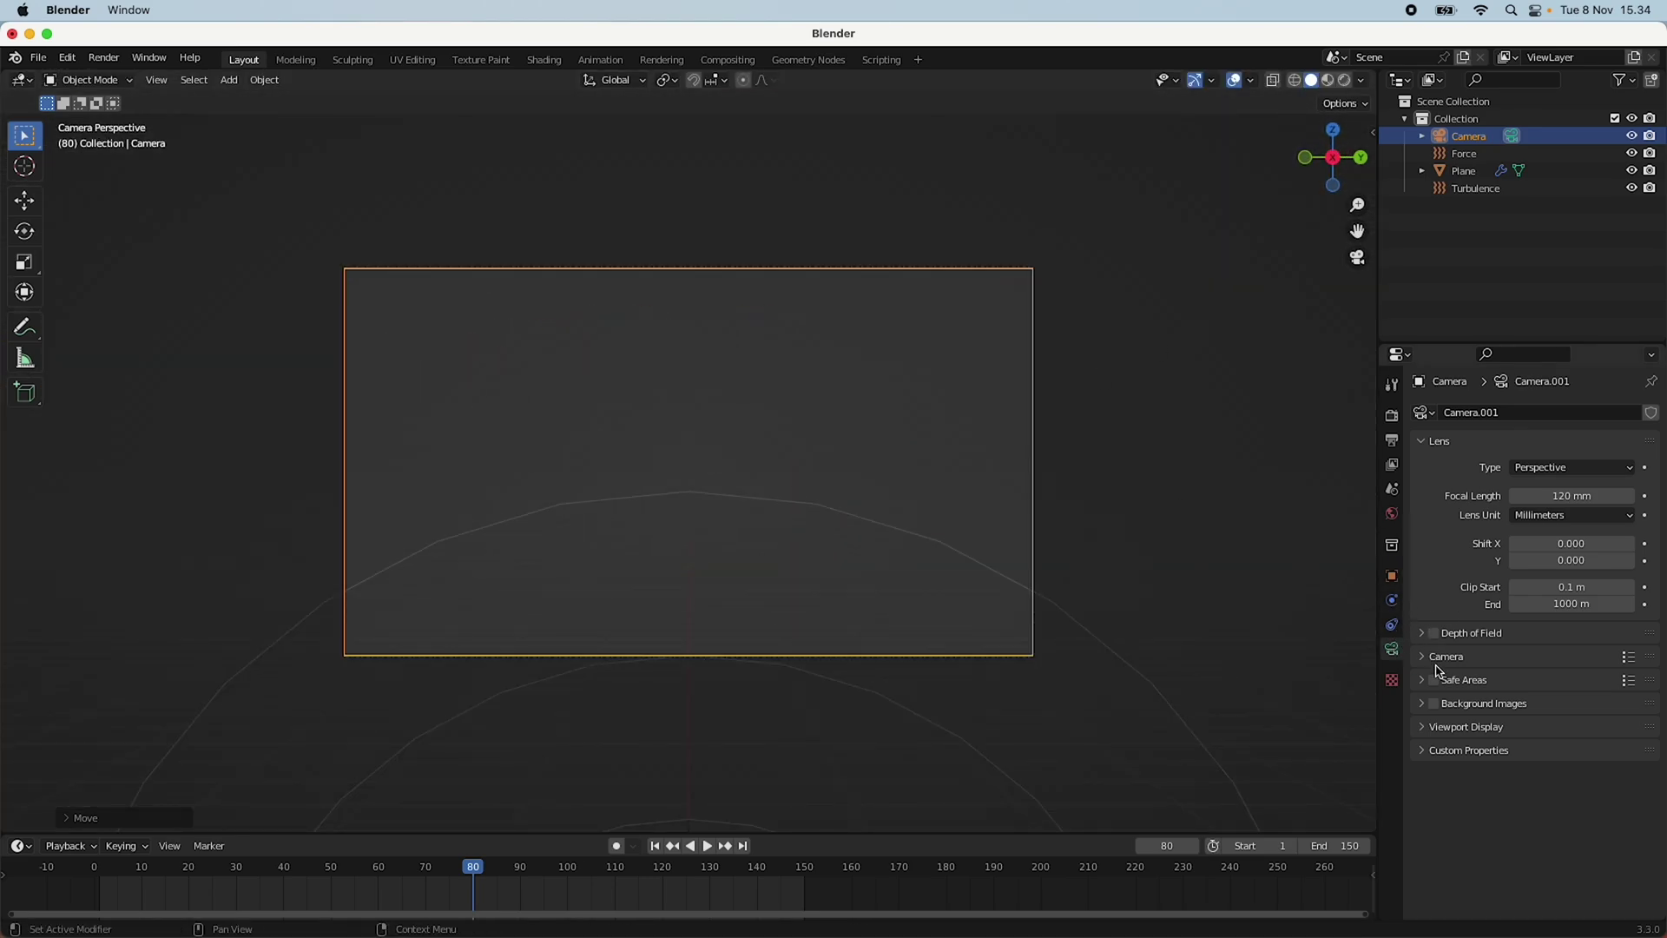
click(1392, 577)
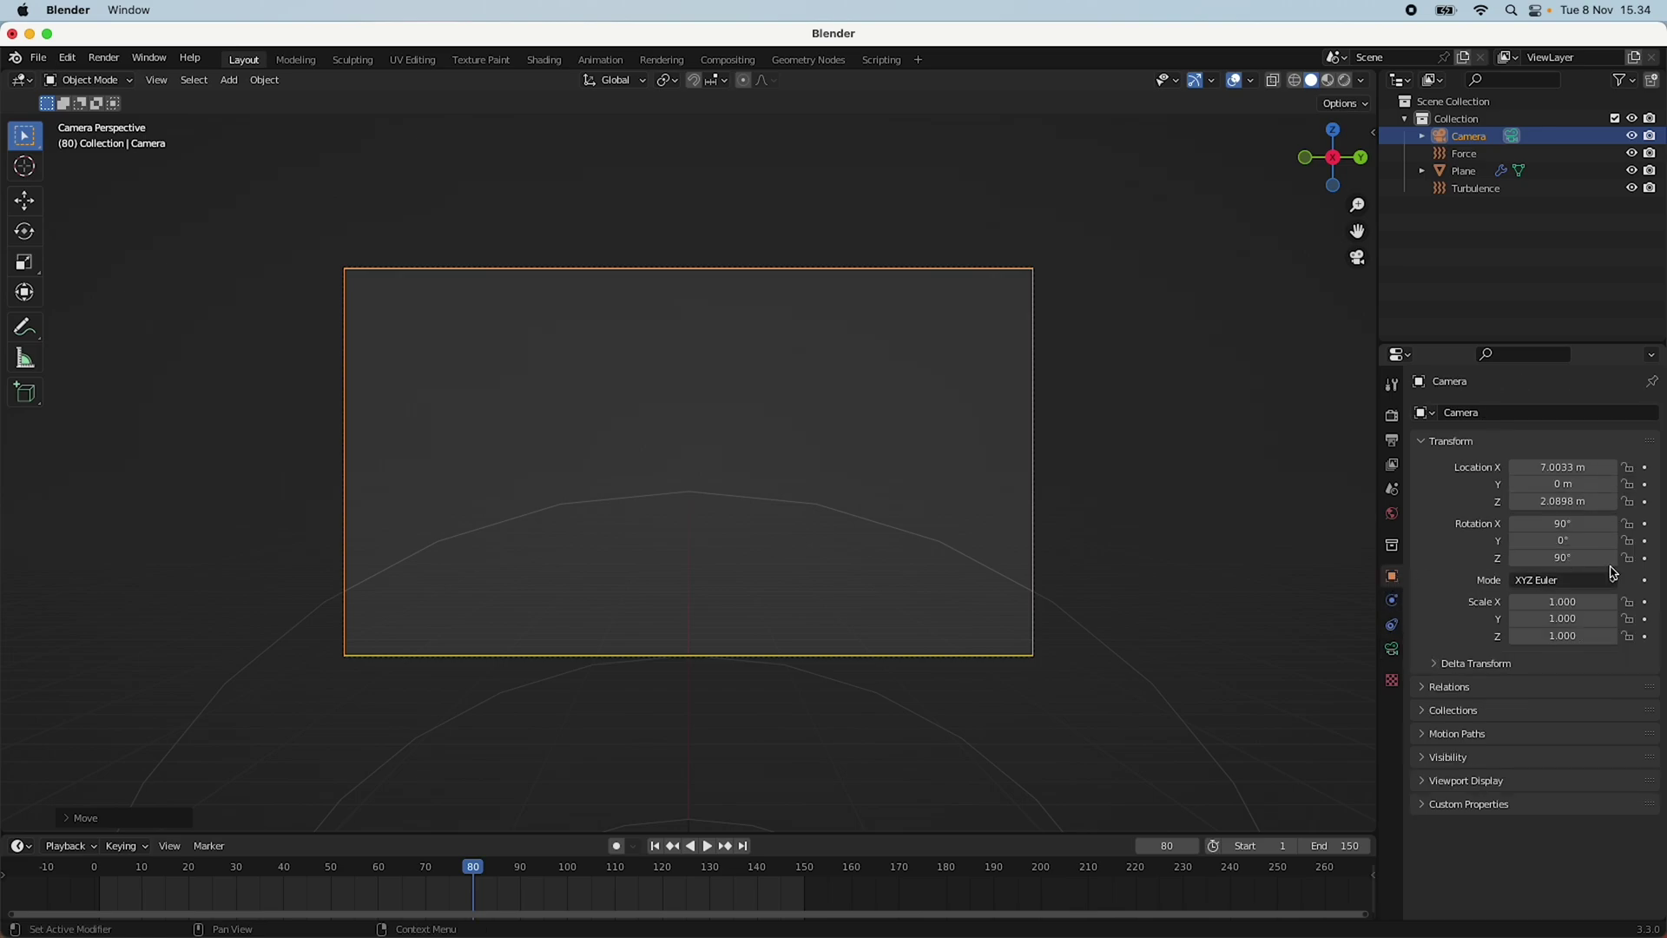
double_click(1576, 524)
text(65)
key(Return)
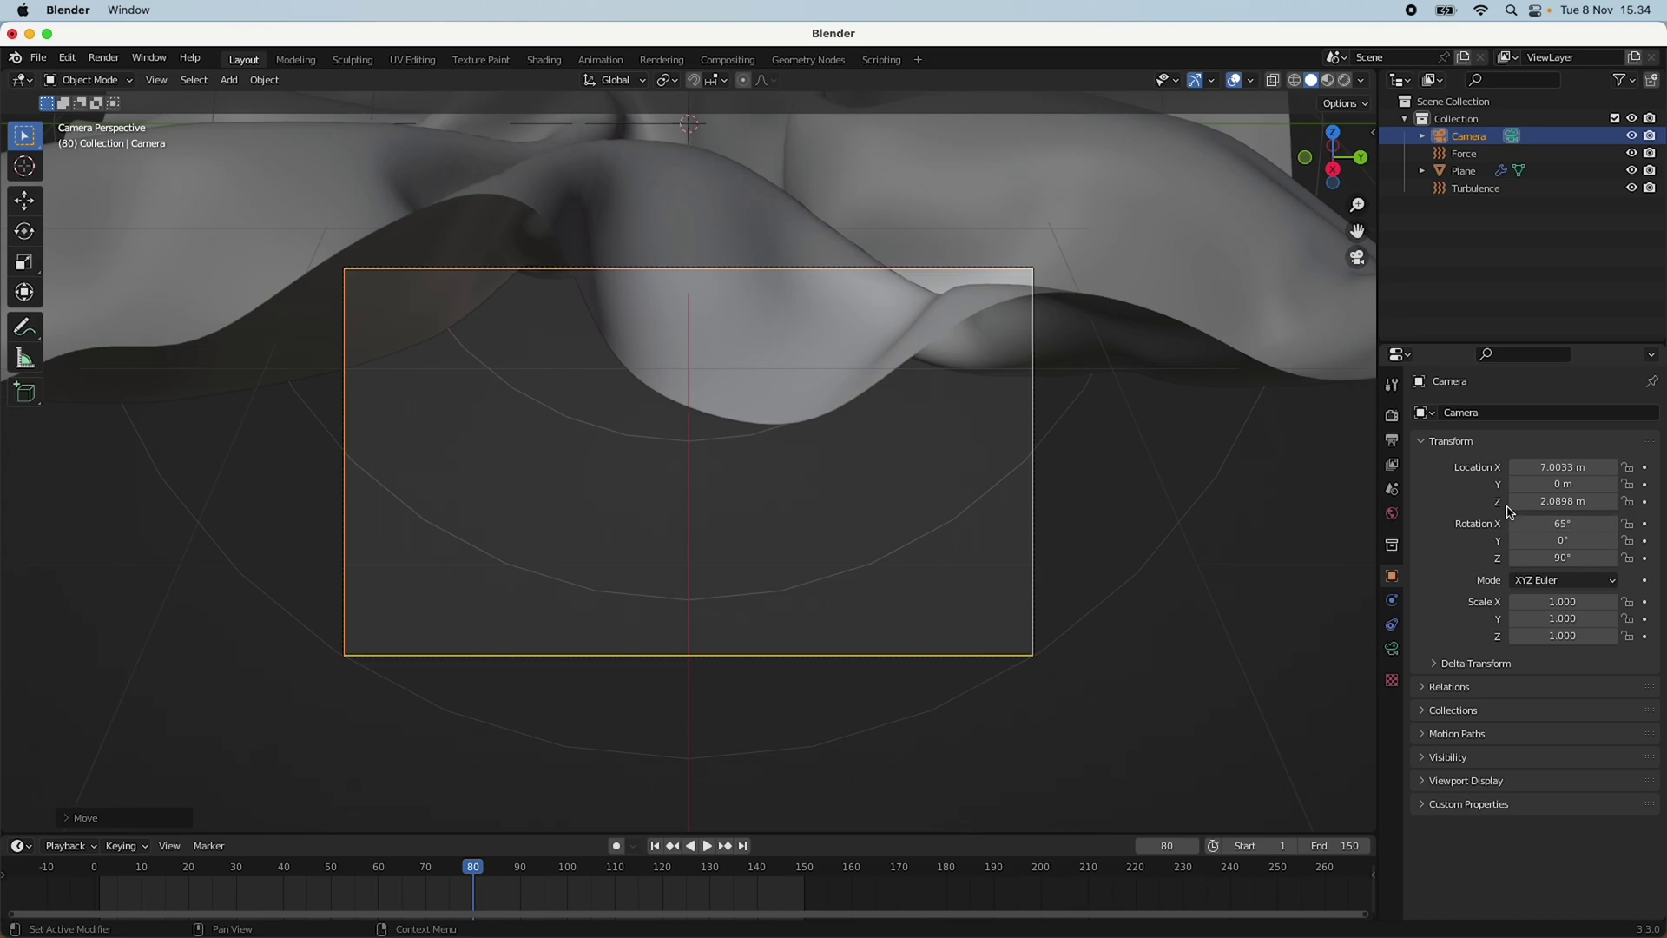
Frame the cloth folds by moving the camera to about 3.24 m in Z and -0.23 m in Y.
key(g)
key(z)
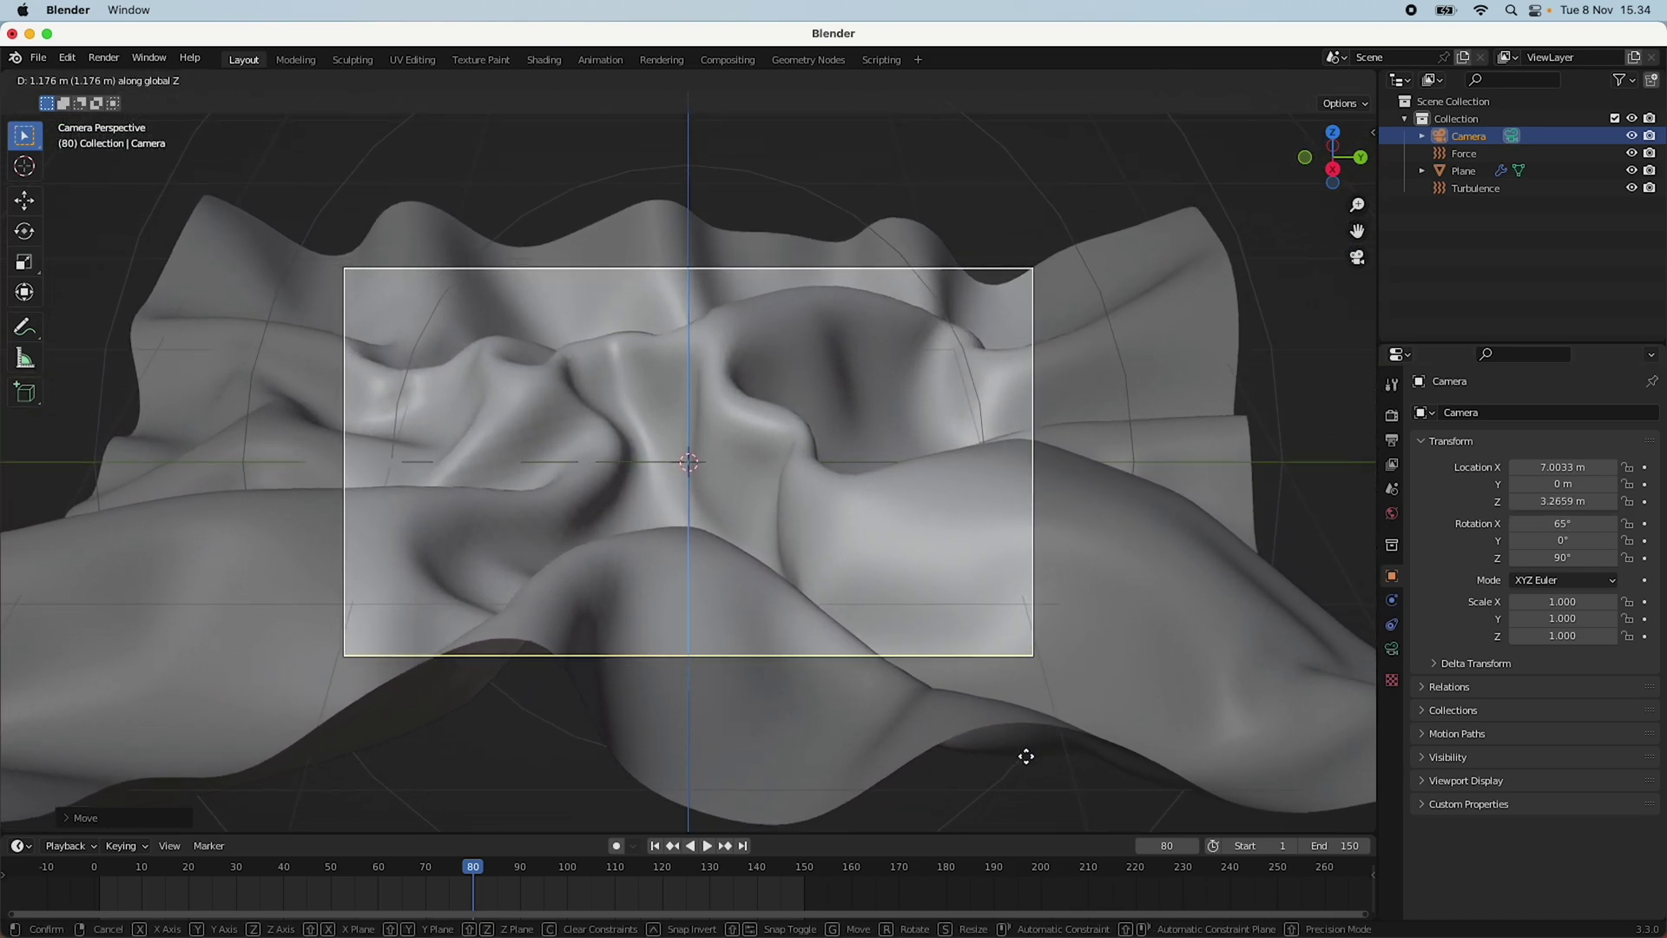
click(1030, 764)
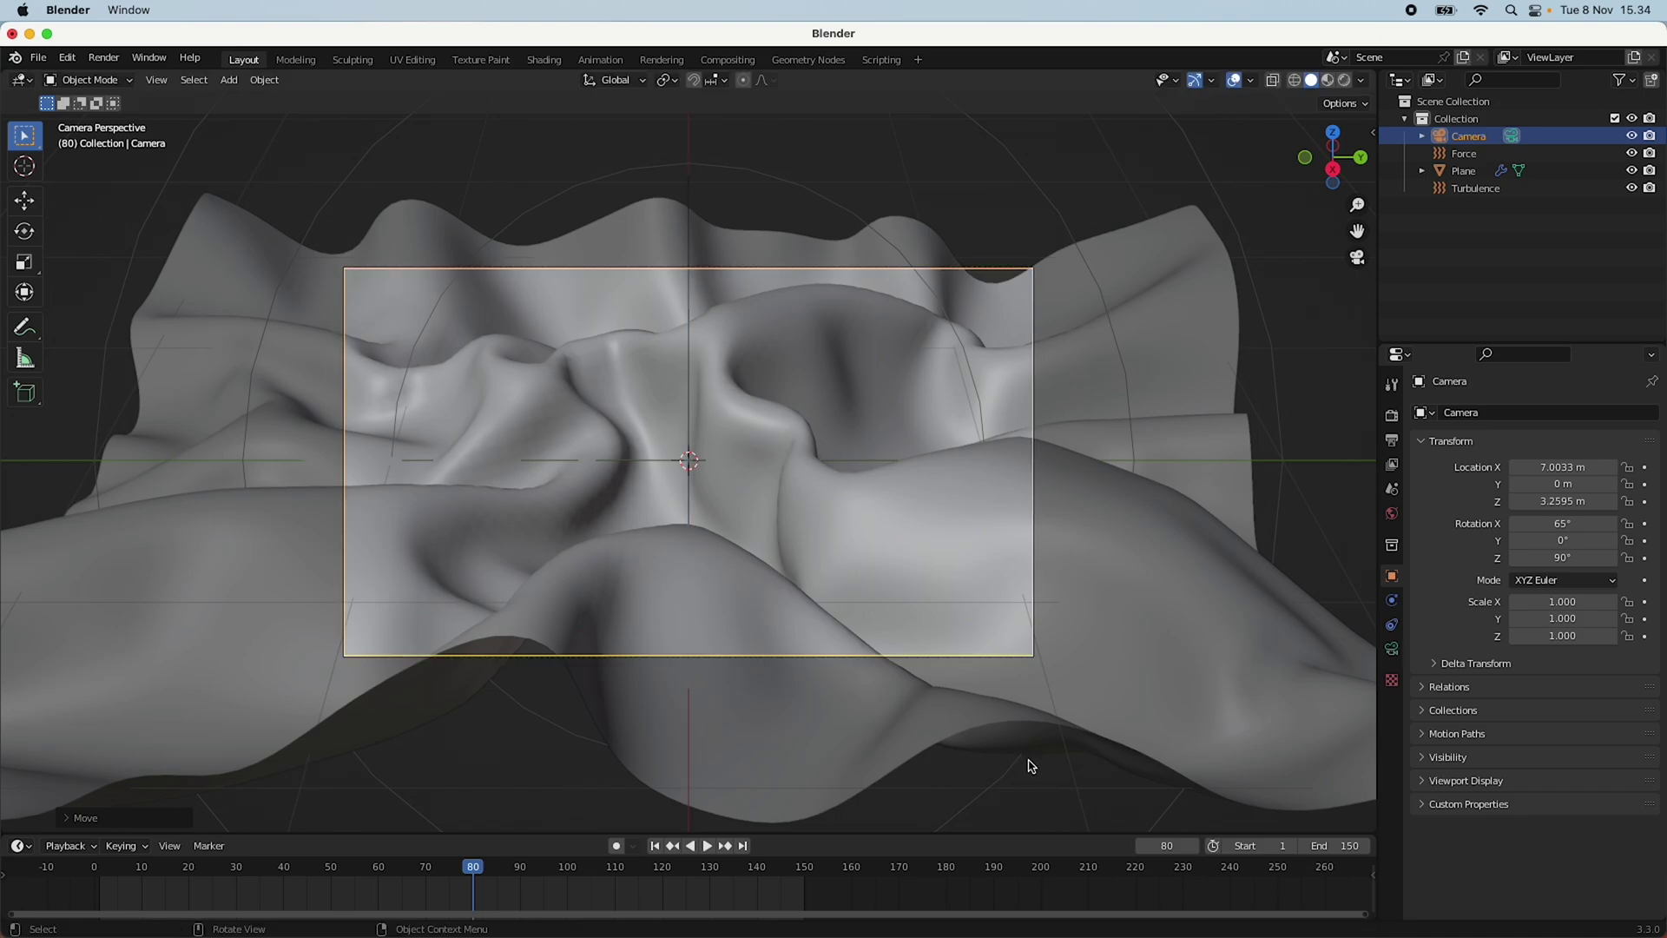
key(g)
key(y)
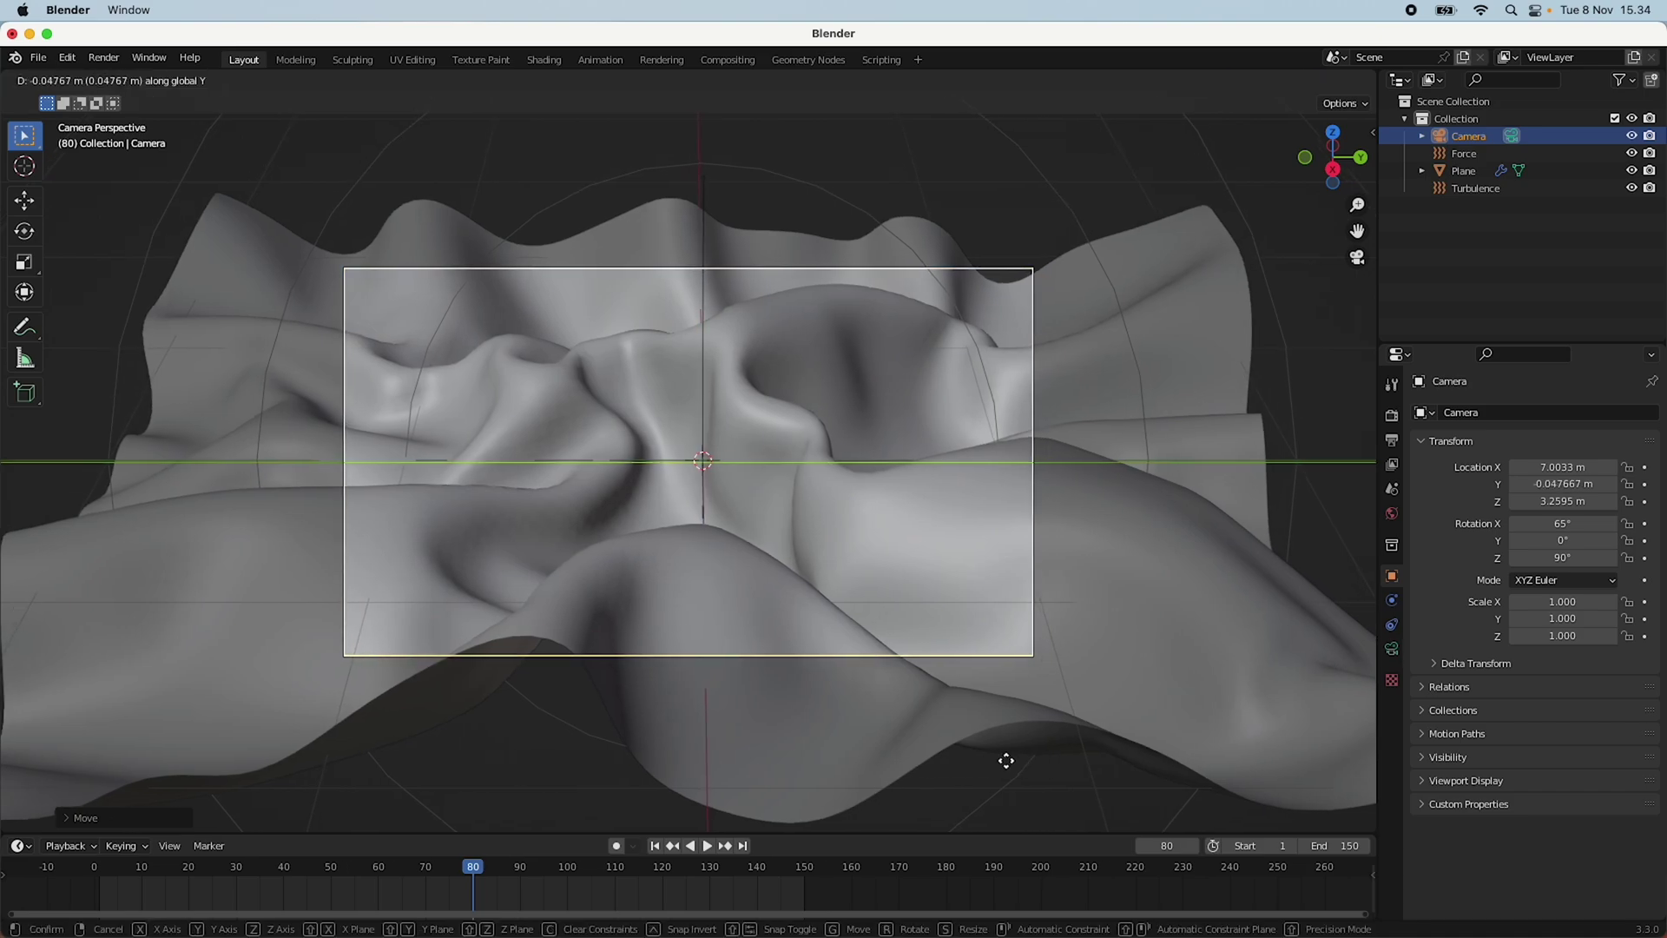
key(z)
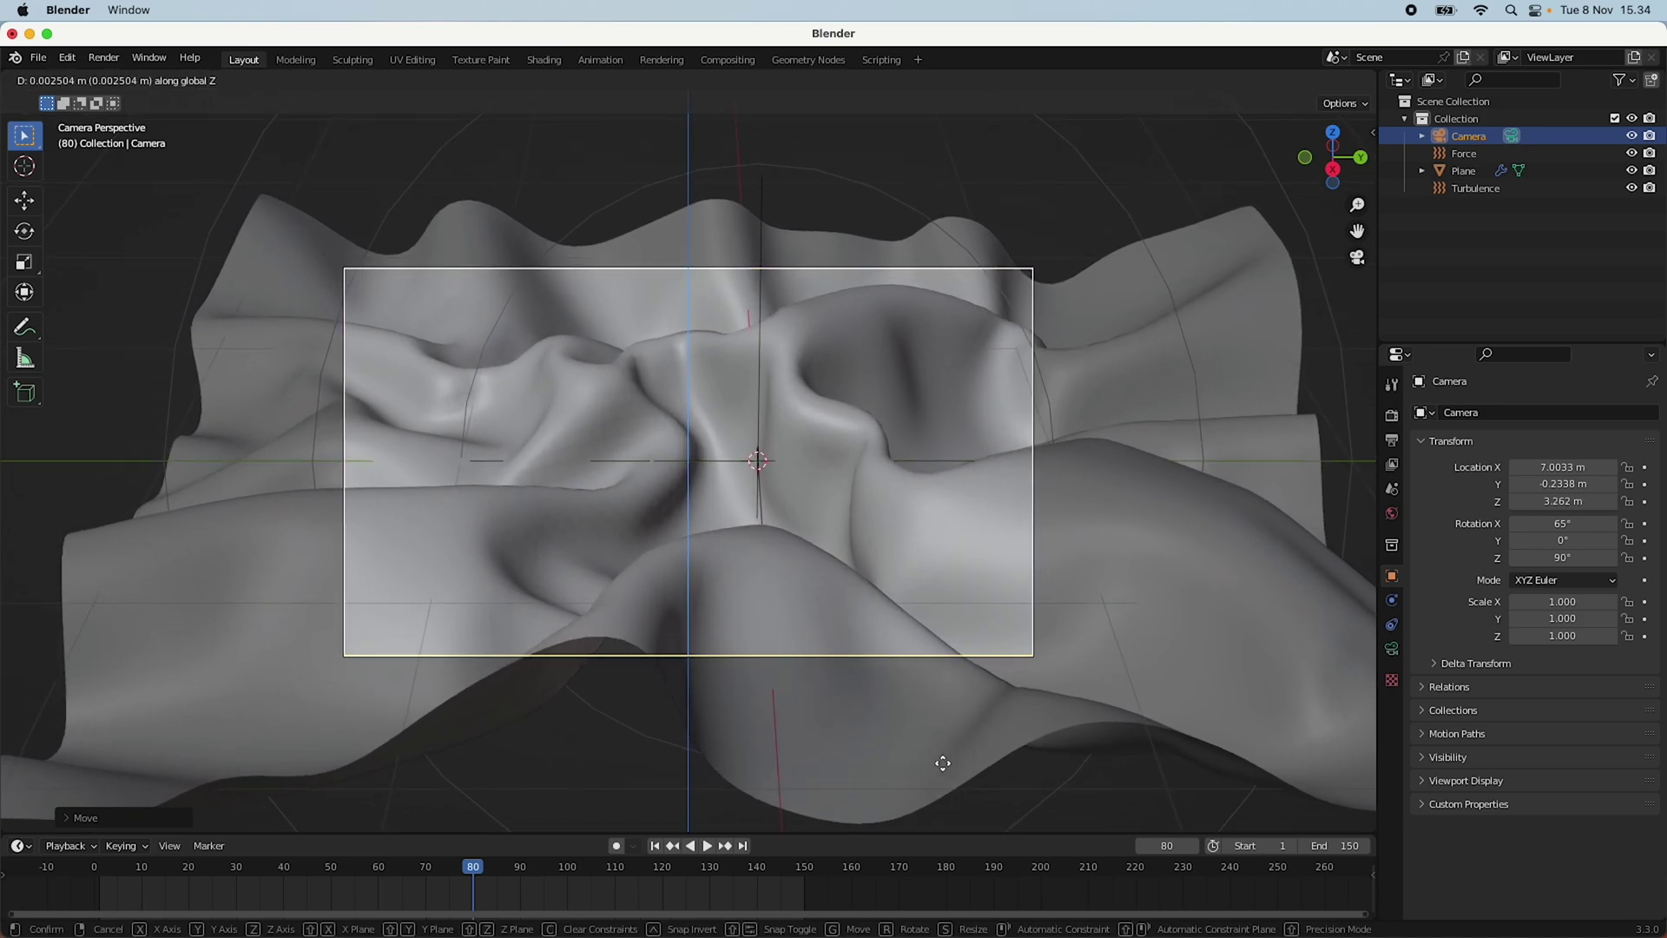
click(946, 770)
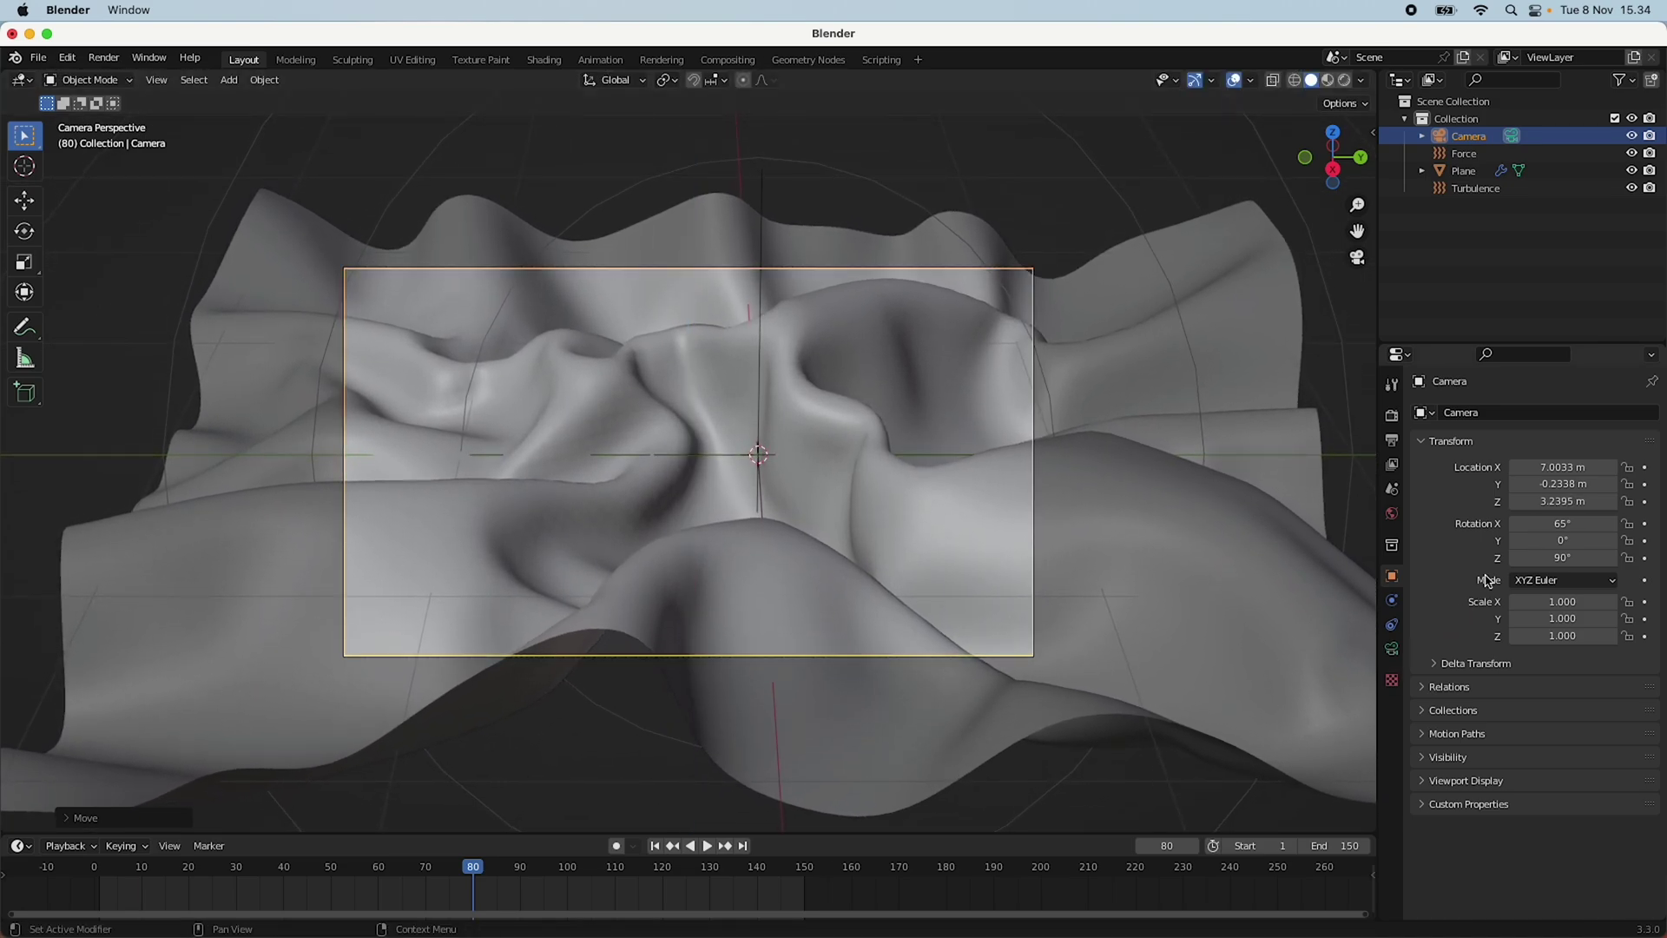
Set the camera's focal length to 125 mm and shift the camera freely by about 0.1 m to refine the framing.
click(1582, 521)
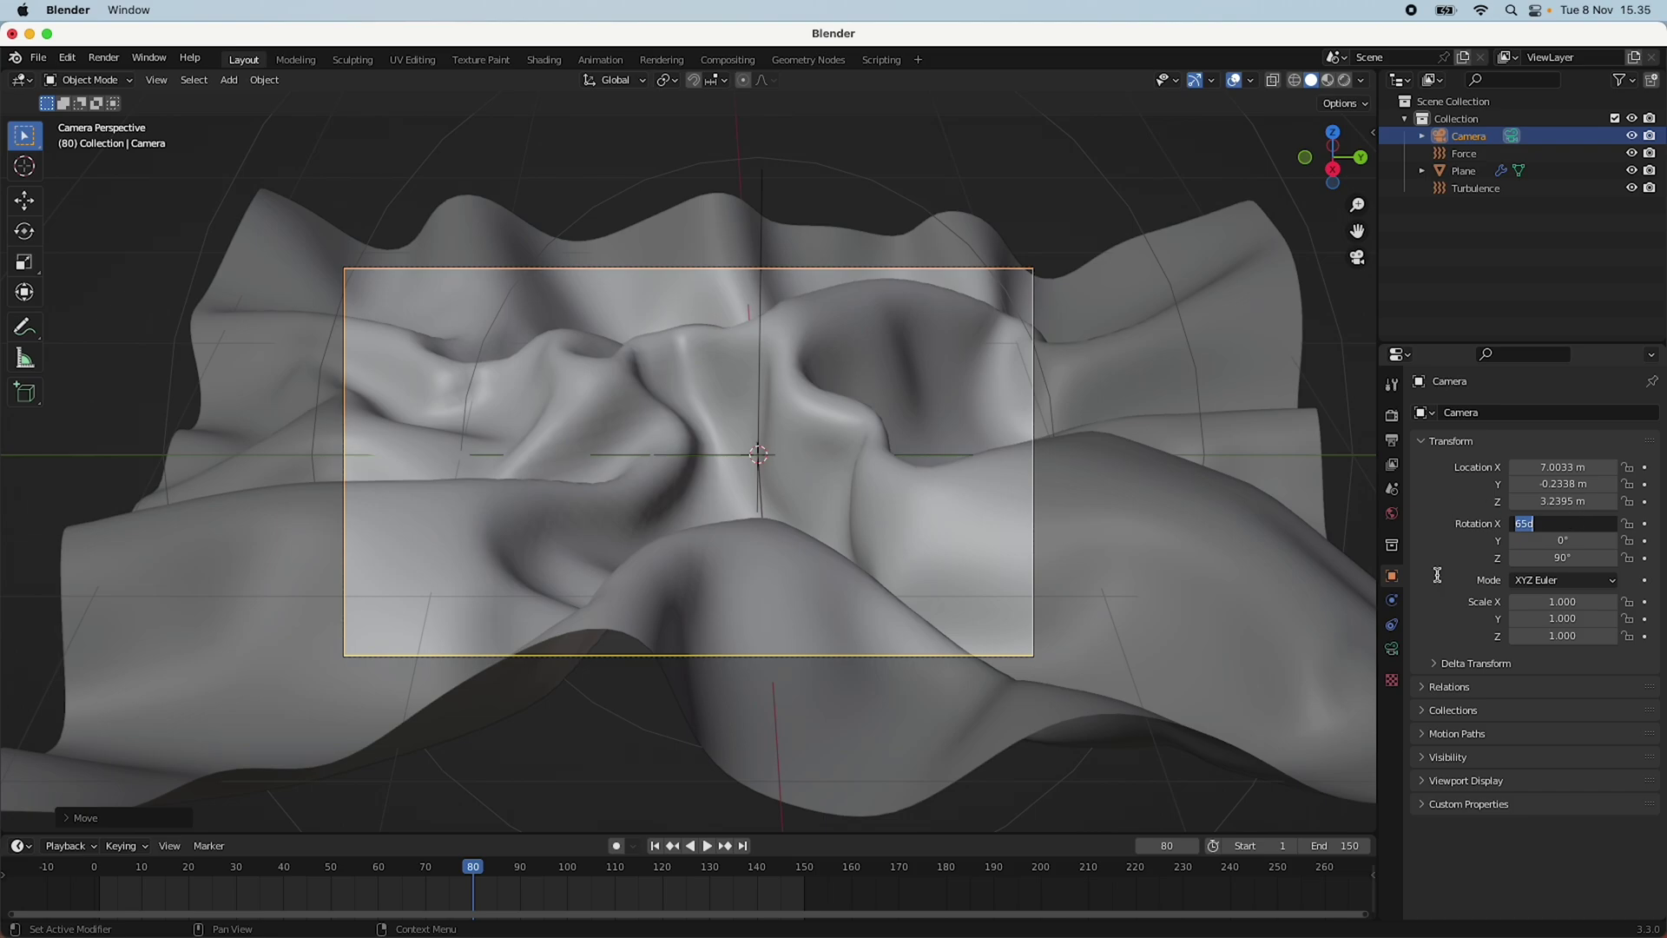
click(1393, 650)
click(1569, 494)
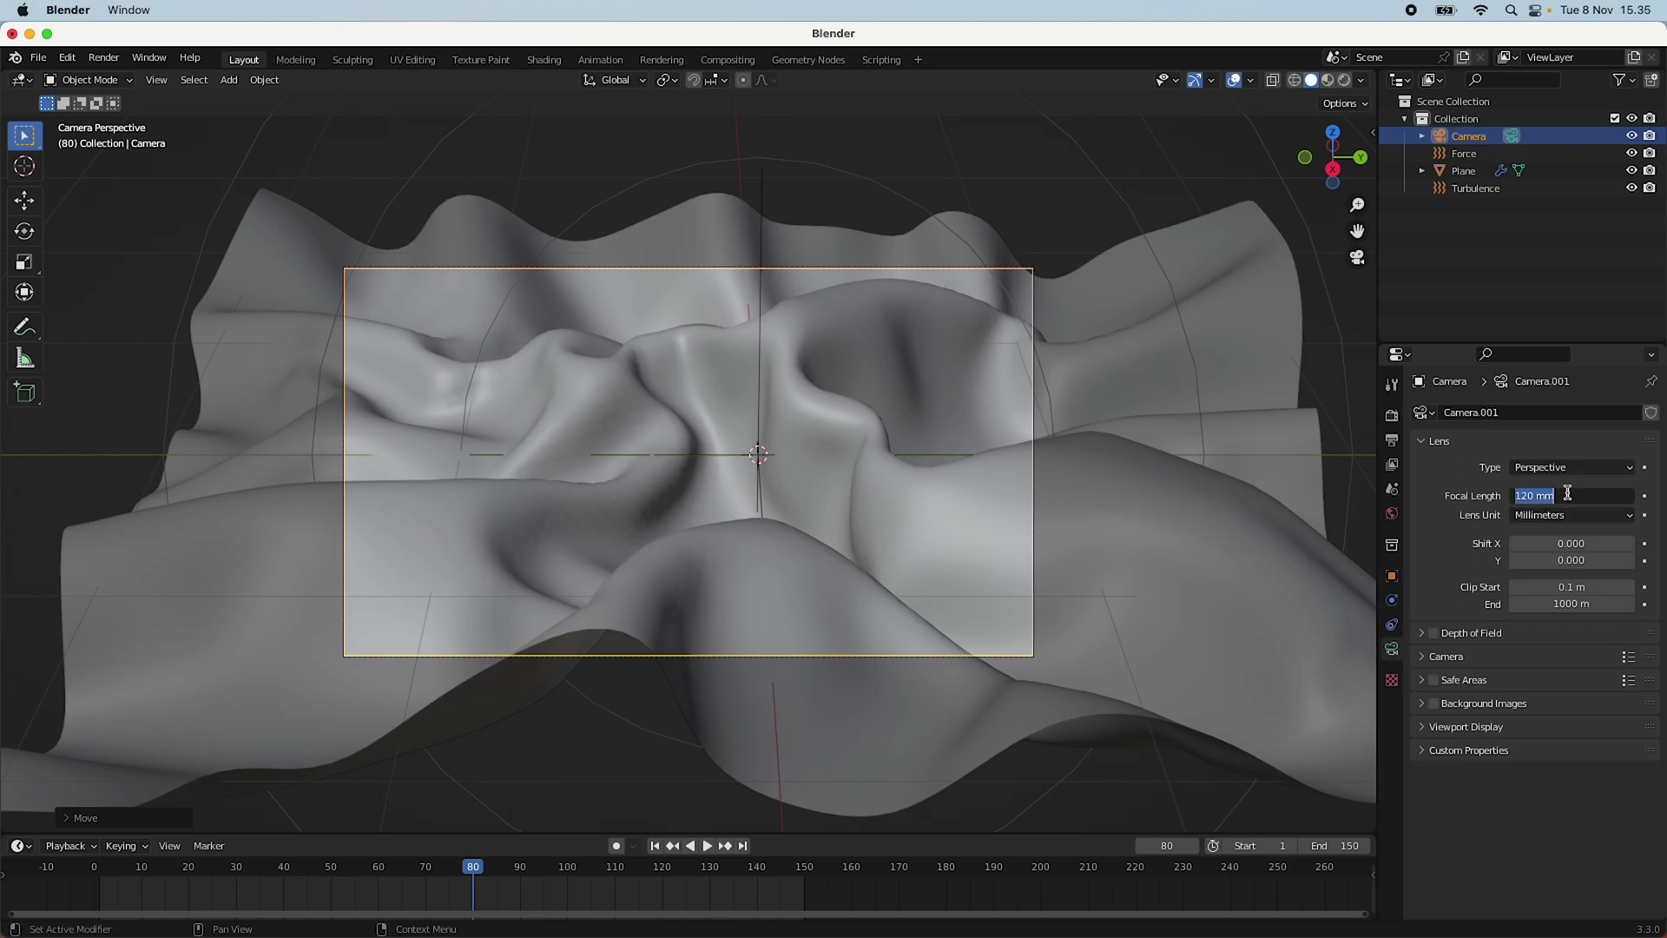
text(125)
key(Return)
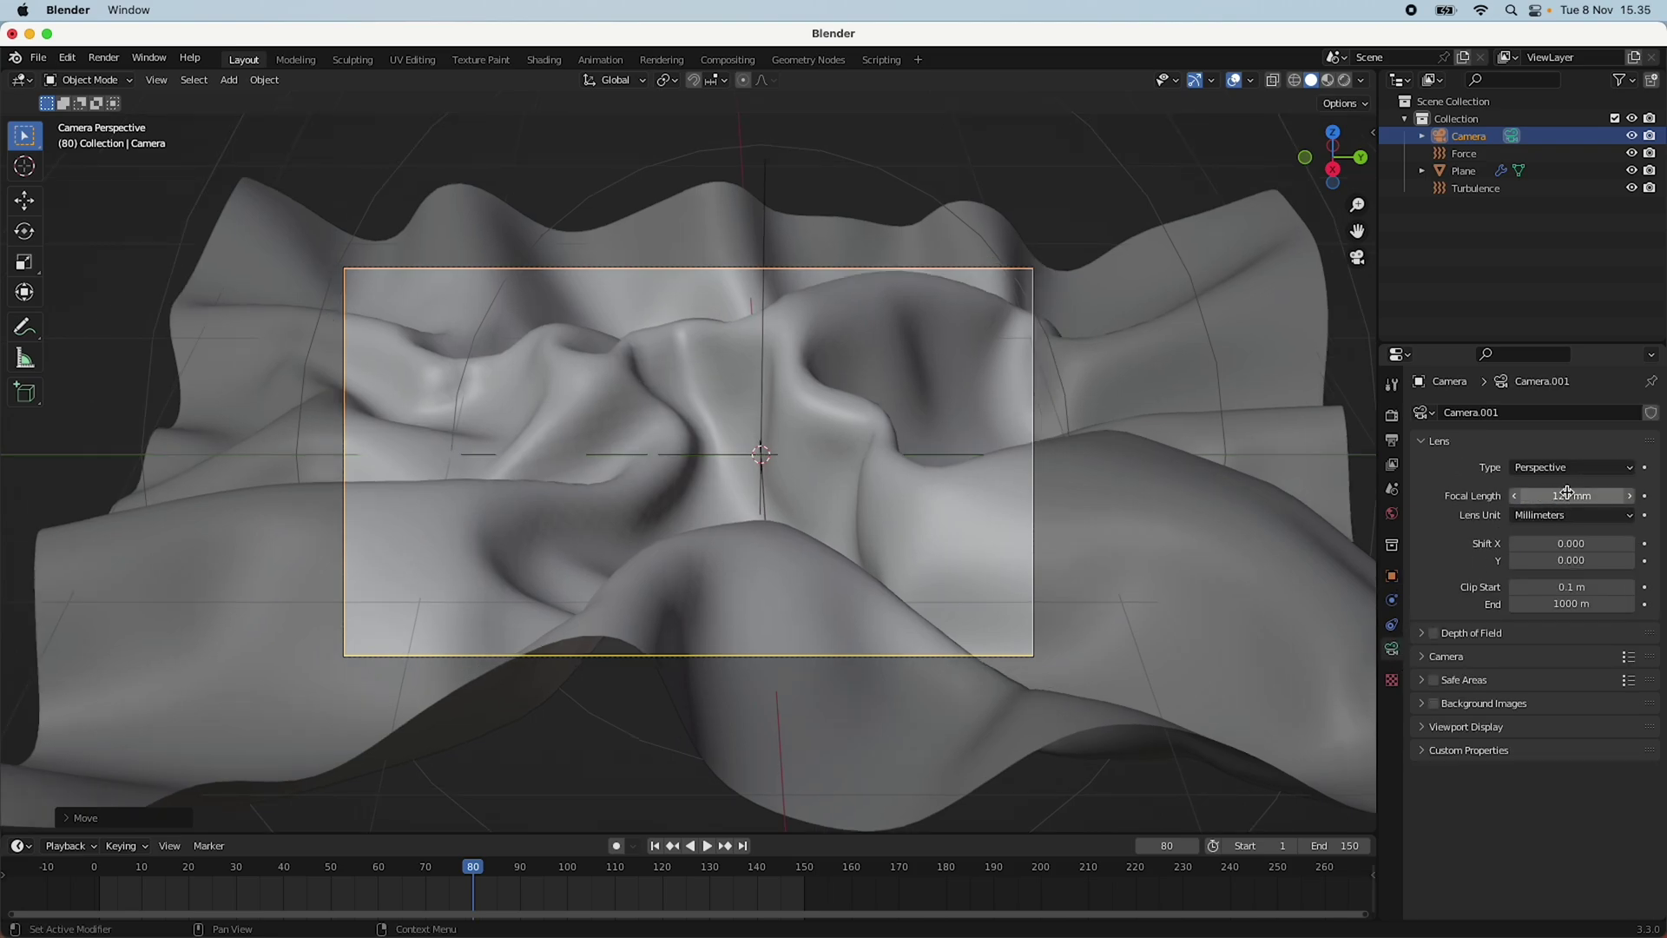
key(g)
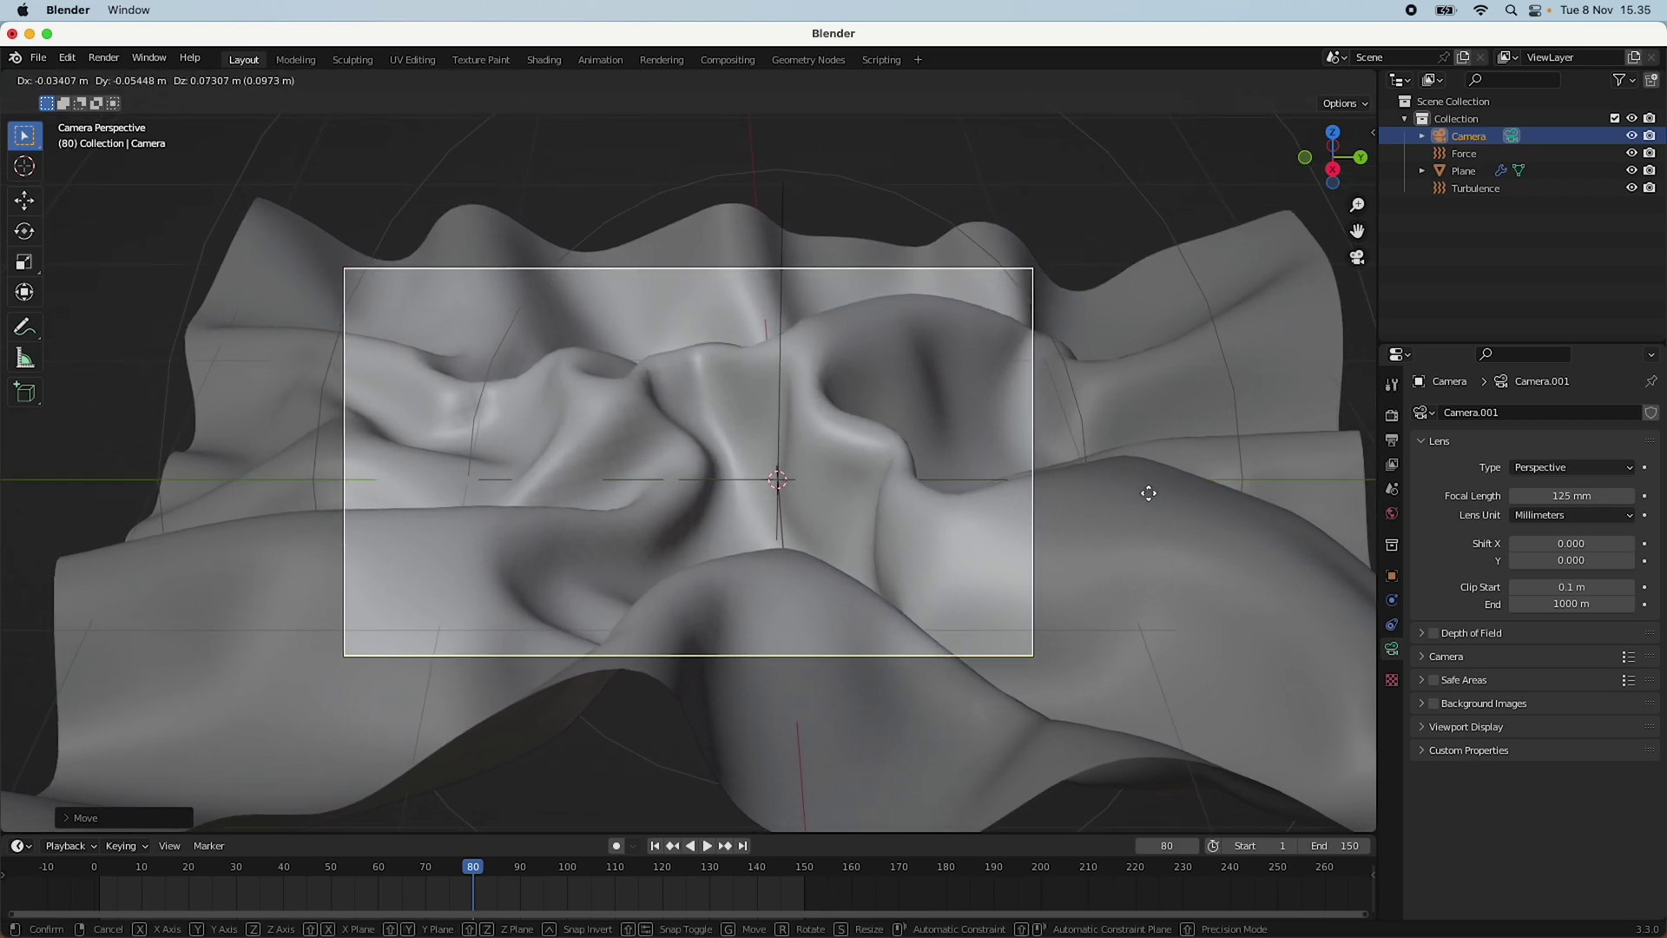
click(1151, 496)
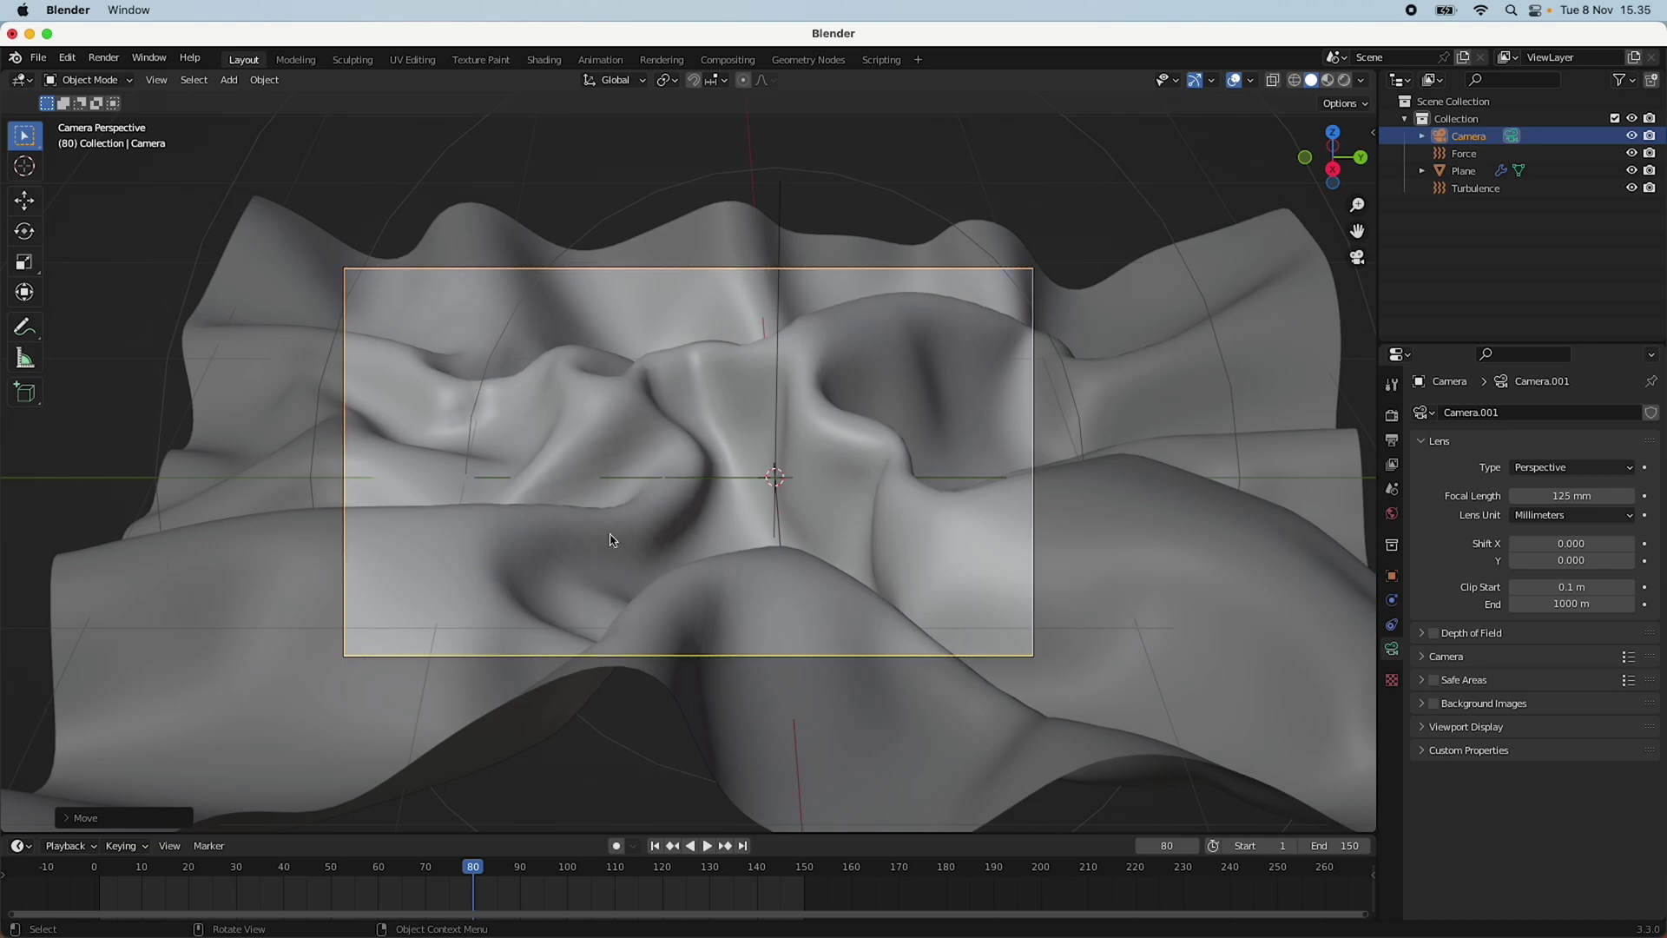
Add an area light and make it a rectangle with a Y size of 2 m.
scroll(613, 540, down, 4)
key(shift+a)
mouse_move(912, 548)
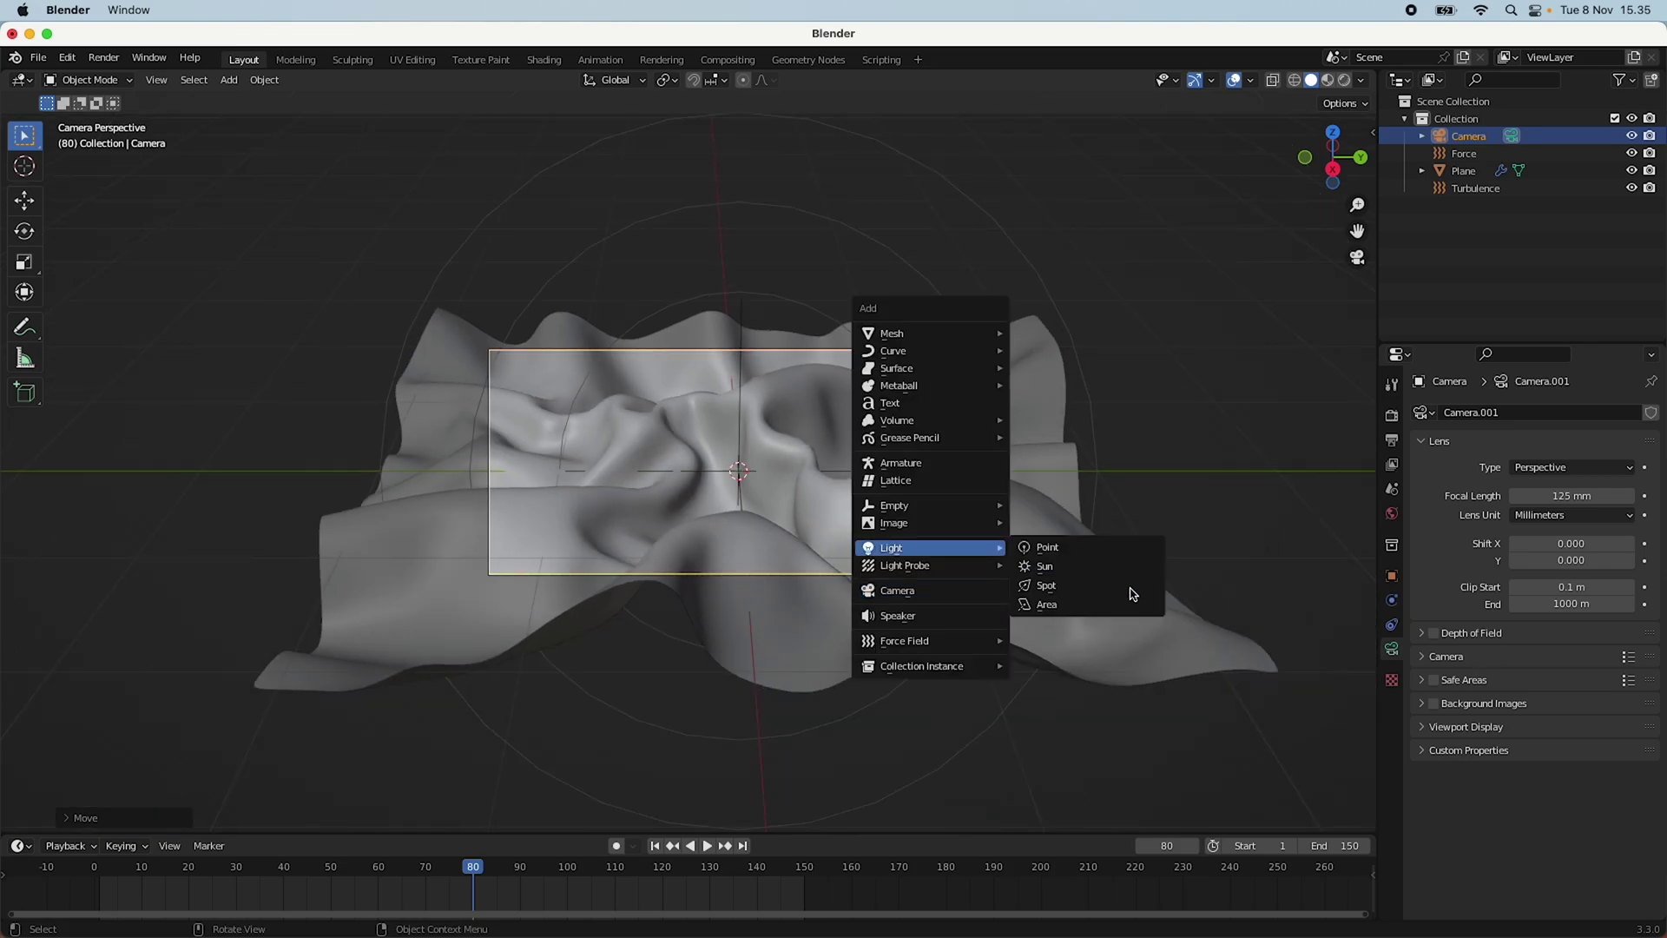
click(1102, 606)
click(1547, 622)
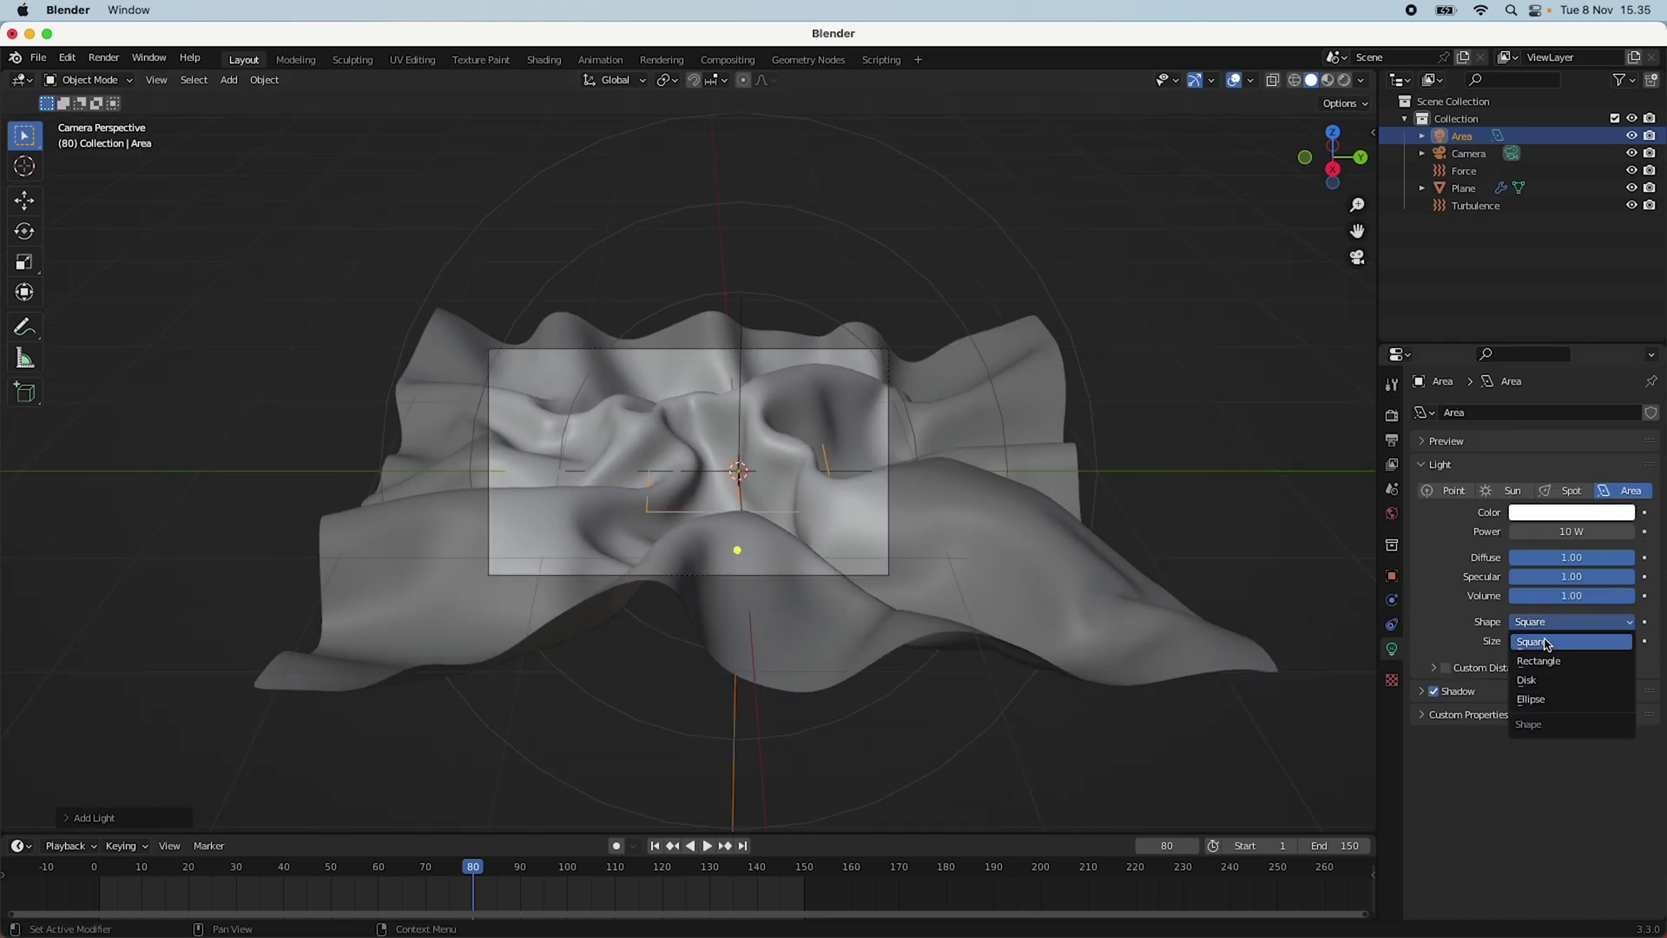
click(1567, 664)
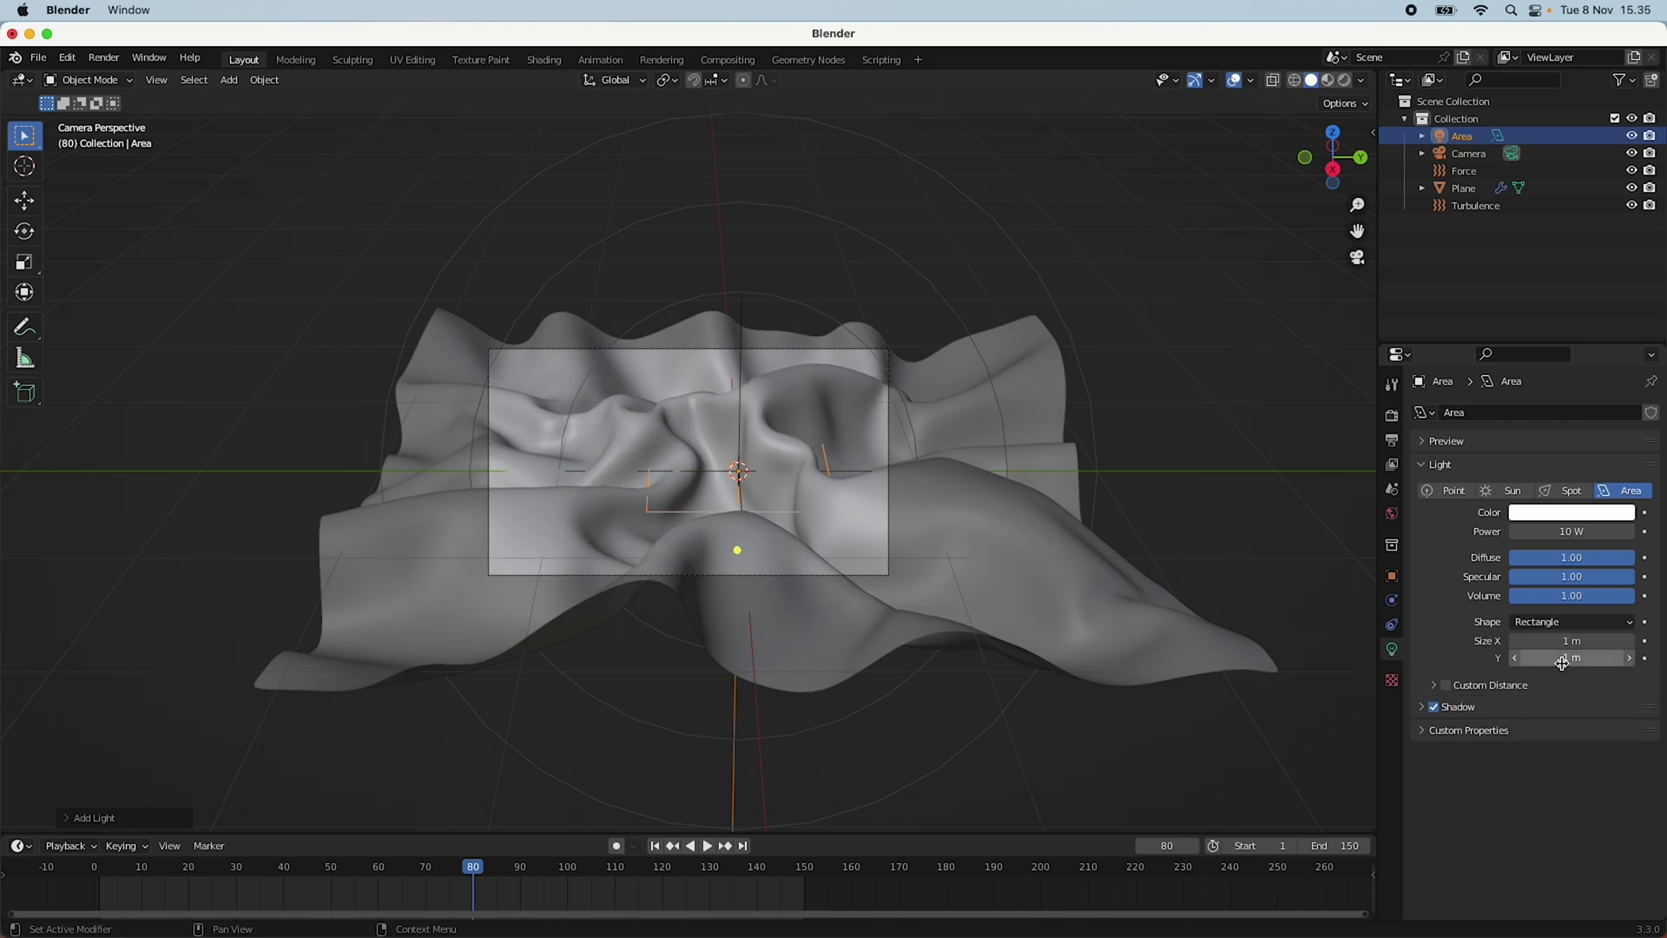
click(1589, 657)
text(2)
key(Return)
Scale the area light up slightly and move it along negative X, beyond the cloth edge opposite the camera.
key(s)
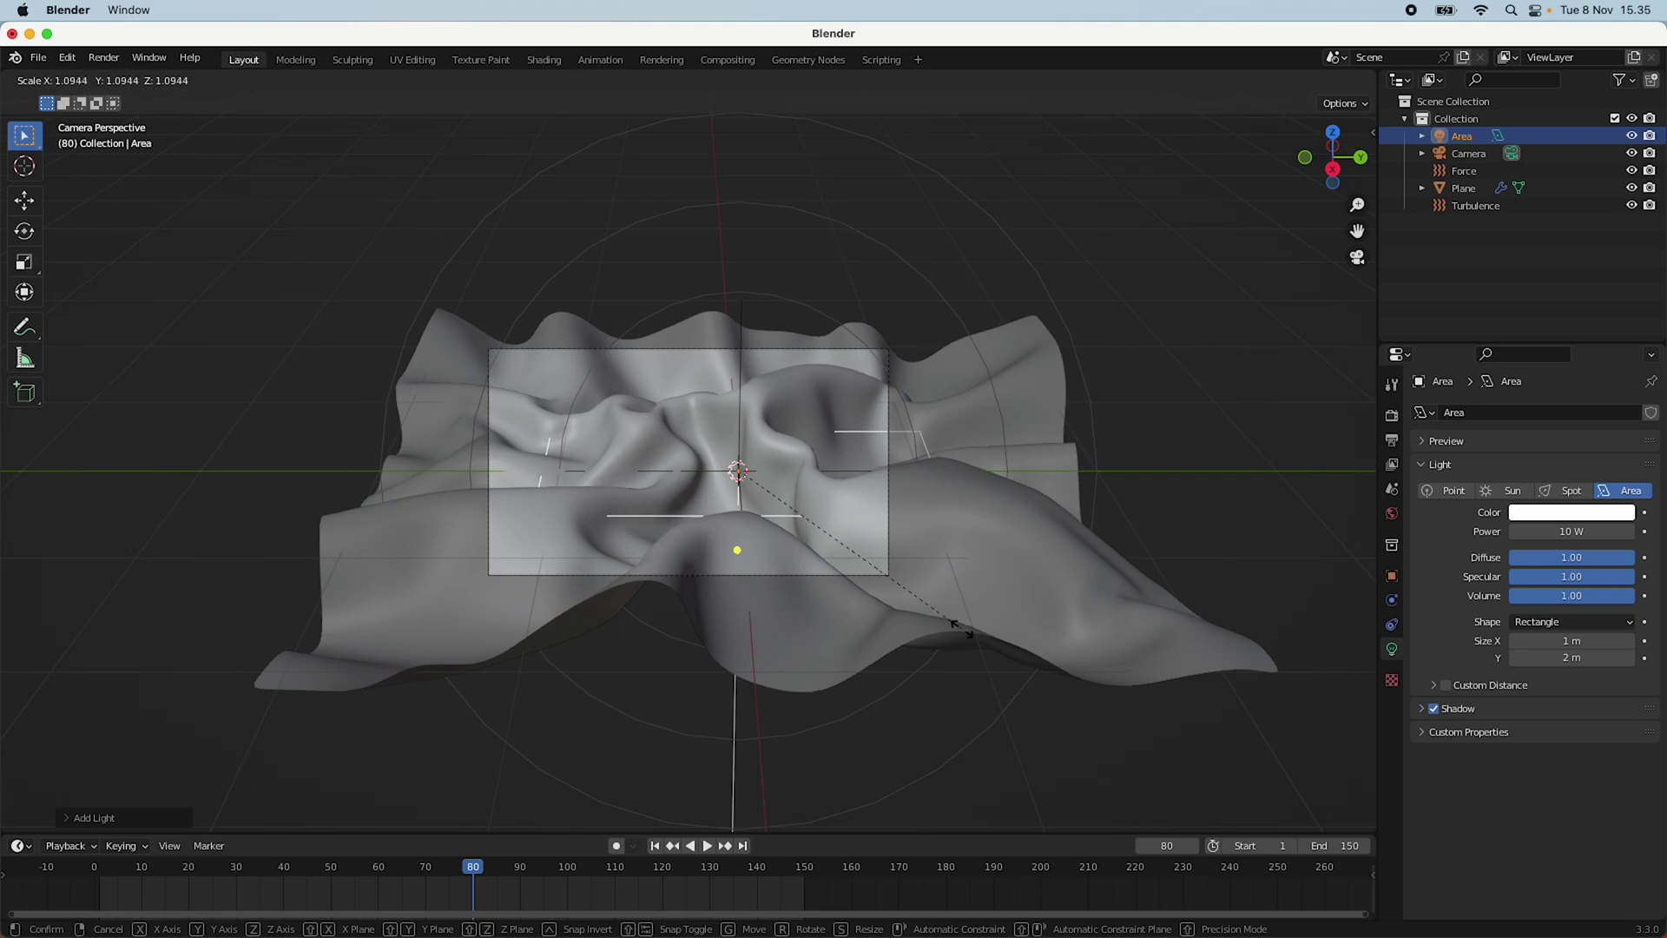
click(1005, 635)
middle_drag(786, 660, 684, 515)
key(g)
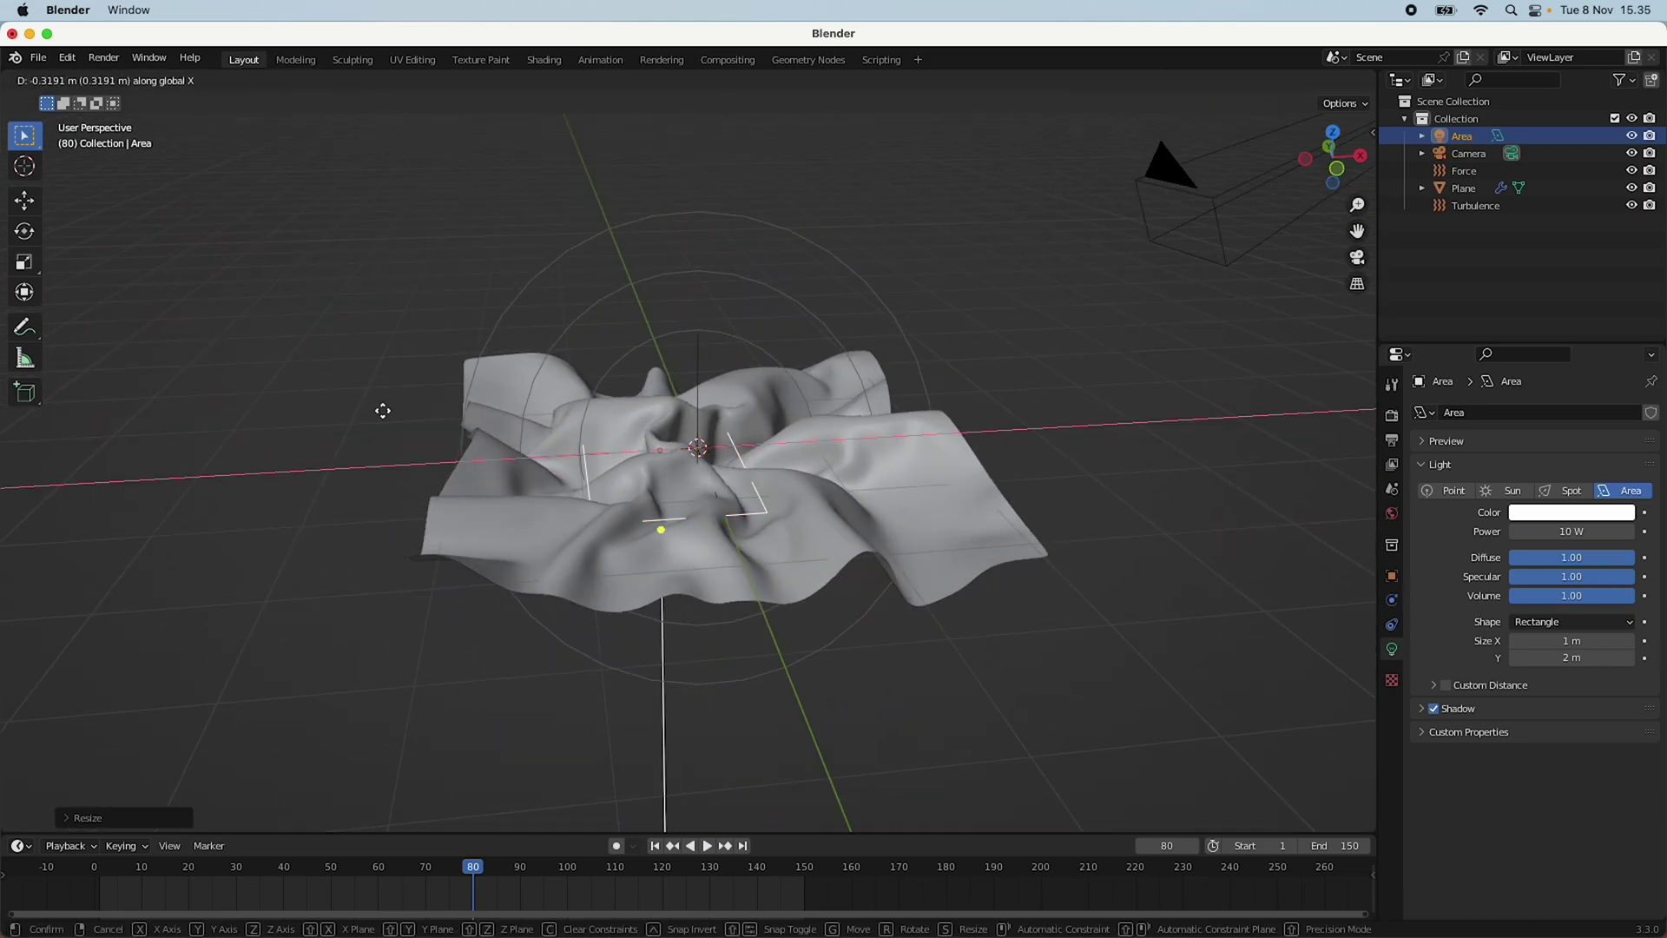
click(150, 444)
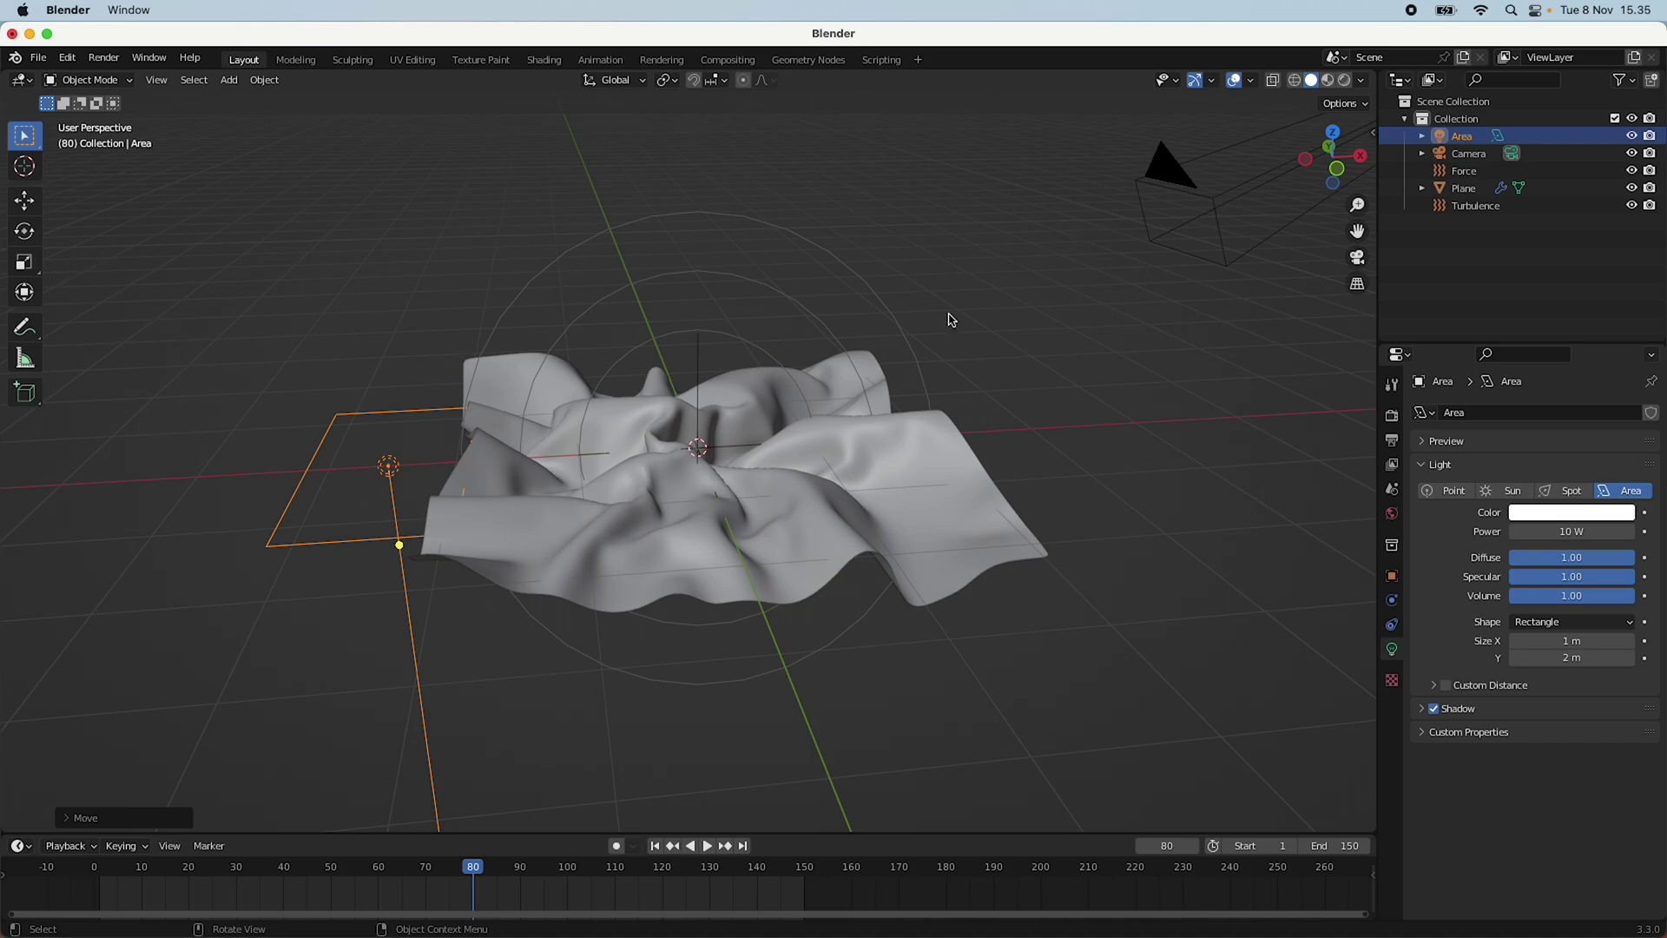
Rotate the area light by -90° about the global Y axis so that it faces the cloth.
click(29, 231)
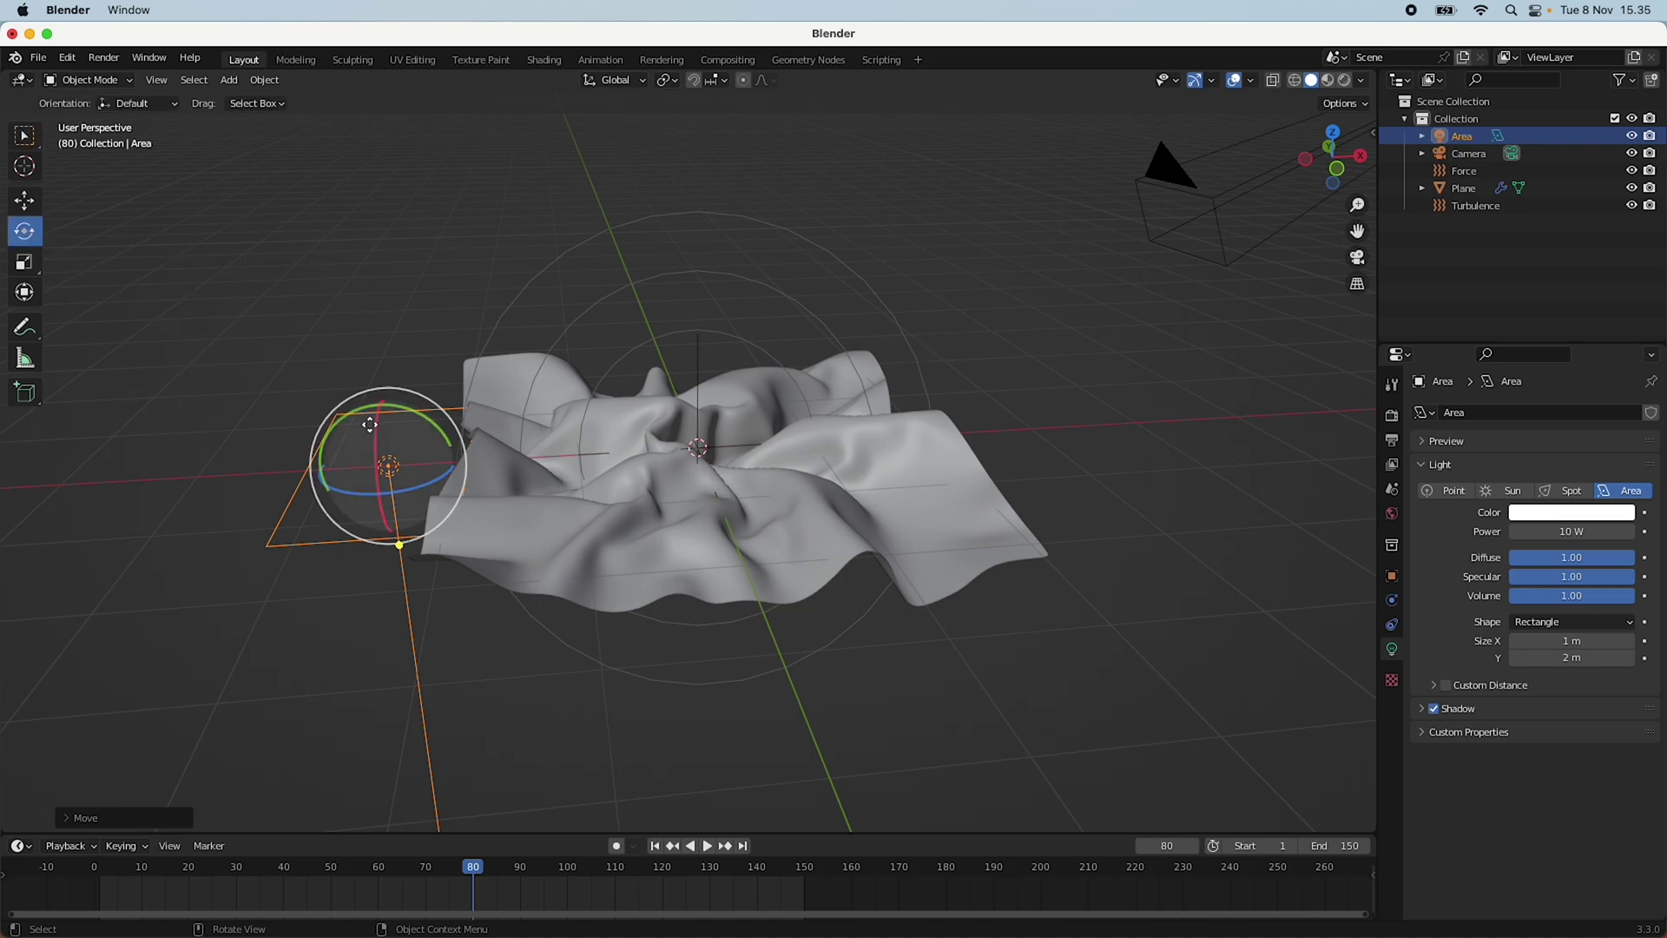
drag(352, 404, 323, 504)
click(104, 817)
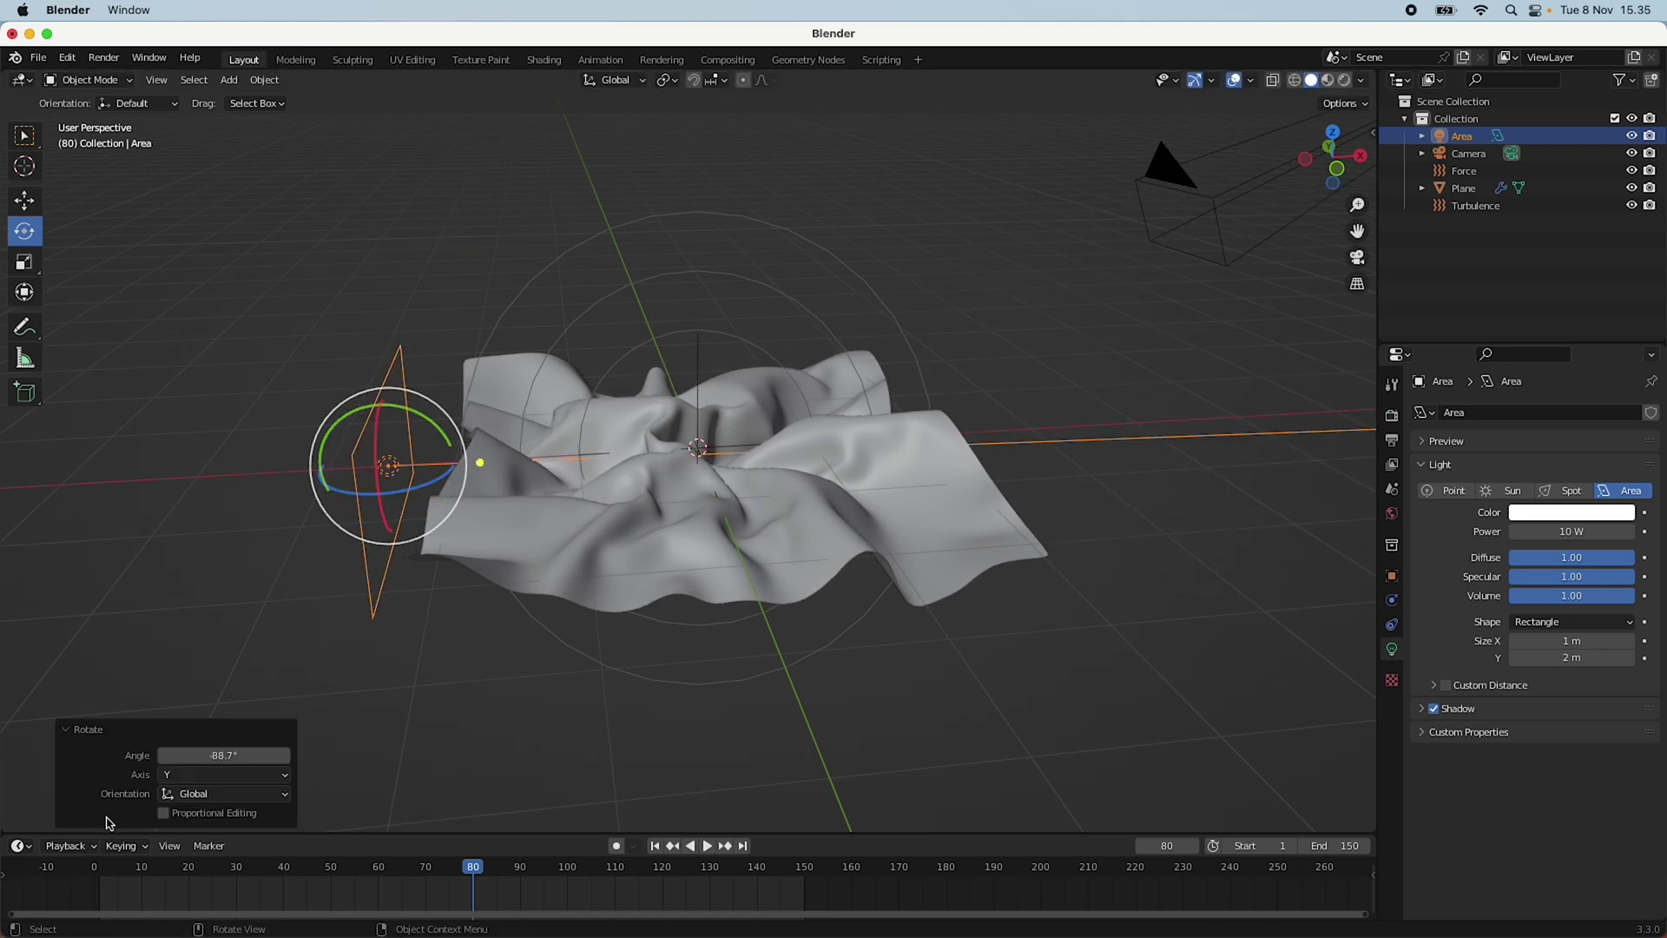
click(226, 756)
text(-90)
key(Return)
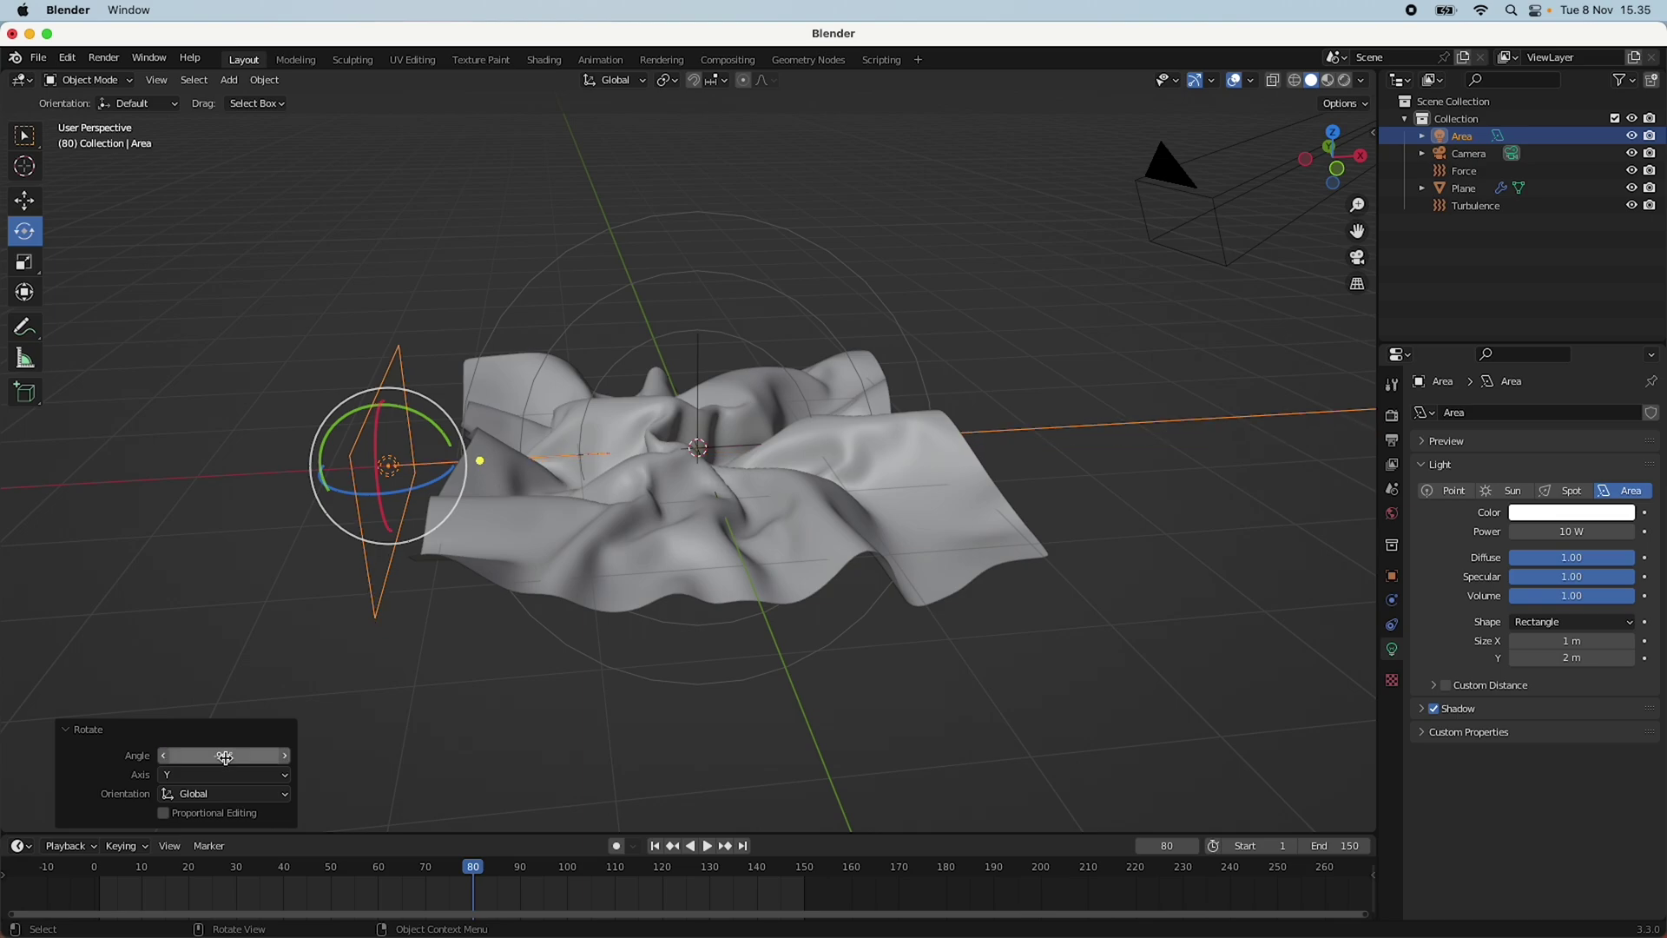
click(74, 732)
middle_drag(841, 482, 823, 530)
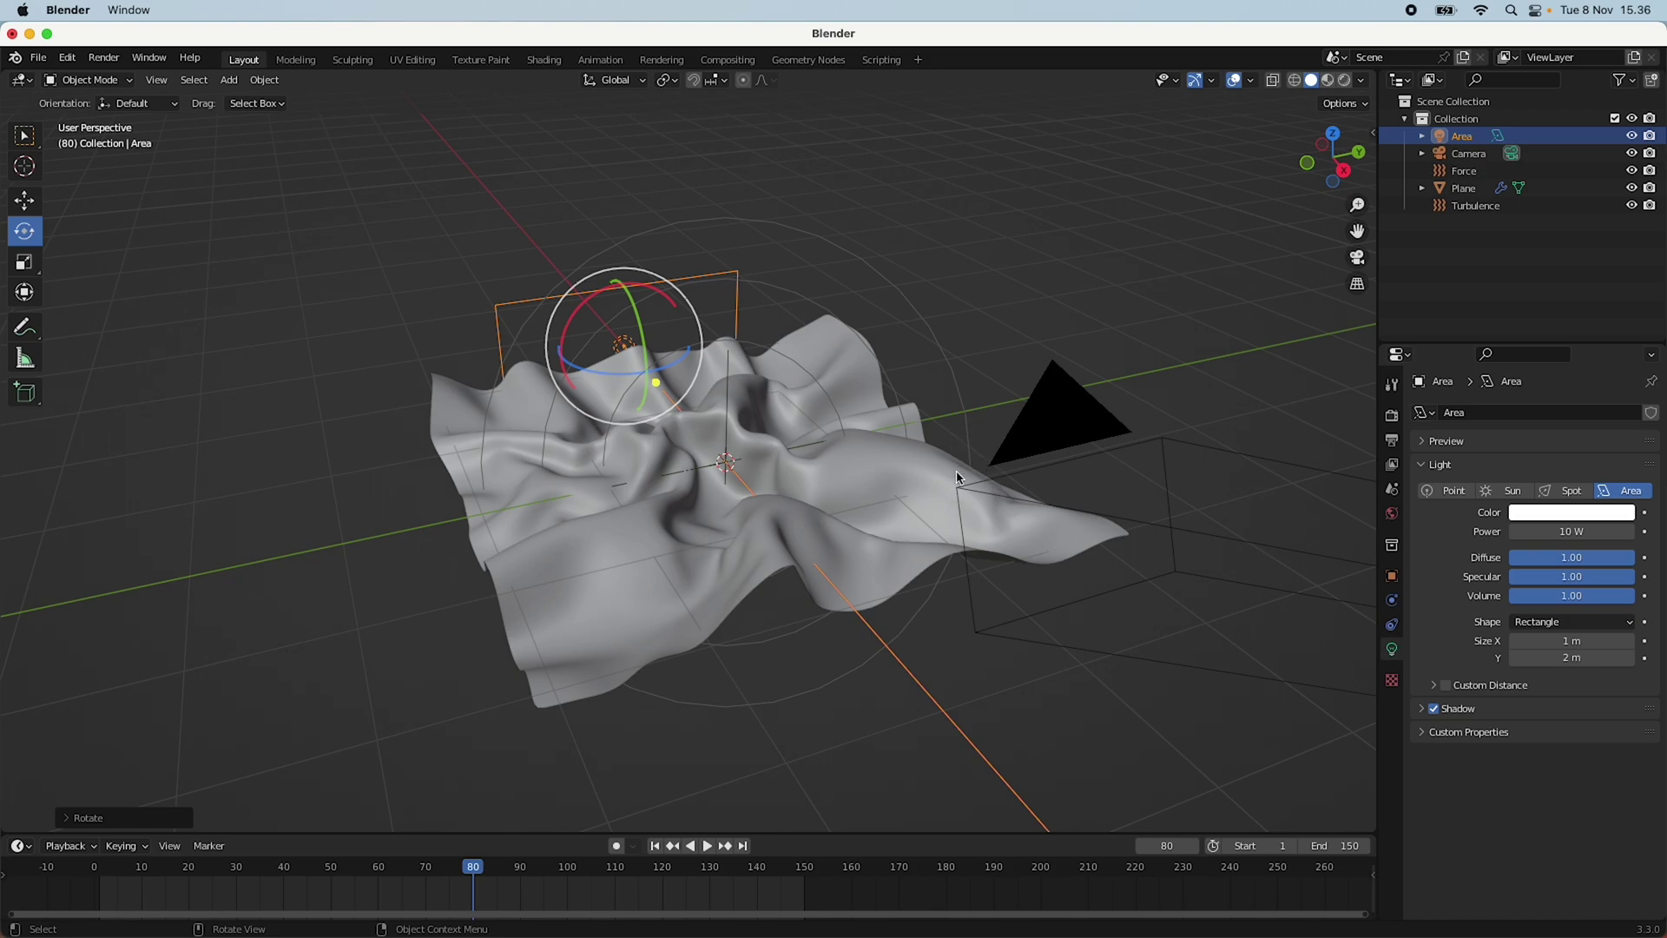
In camera view, shift the area light along negative Y and turn it about Z toward the cloth's centre.
click(1357, 257)
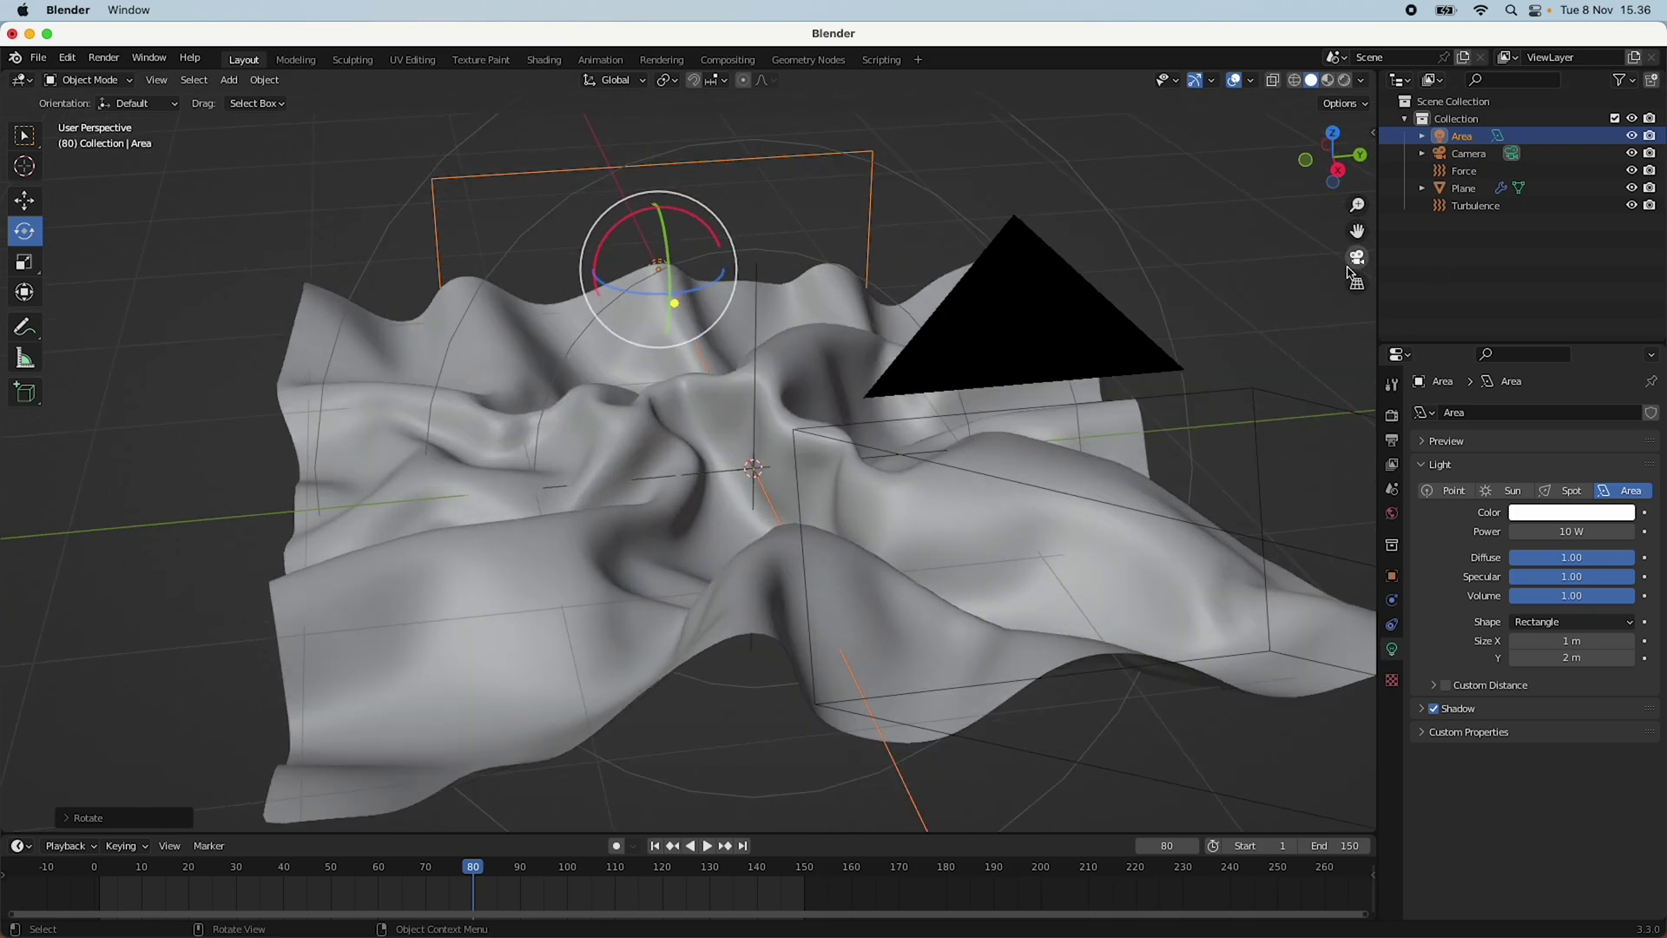
key(g)
key(y)
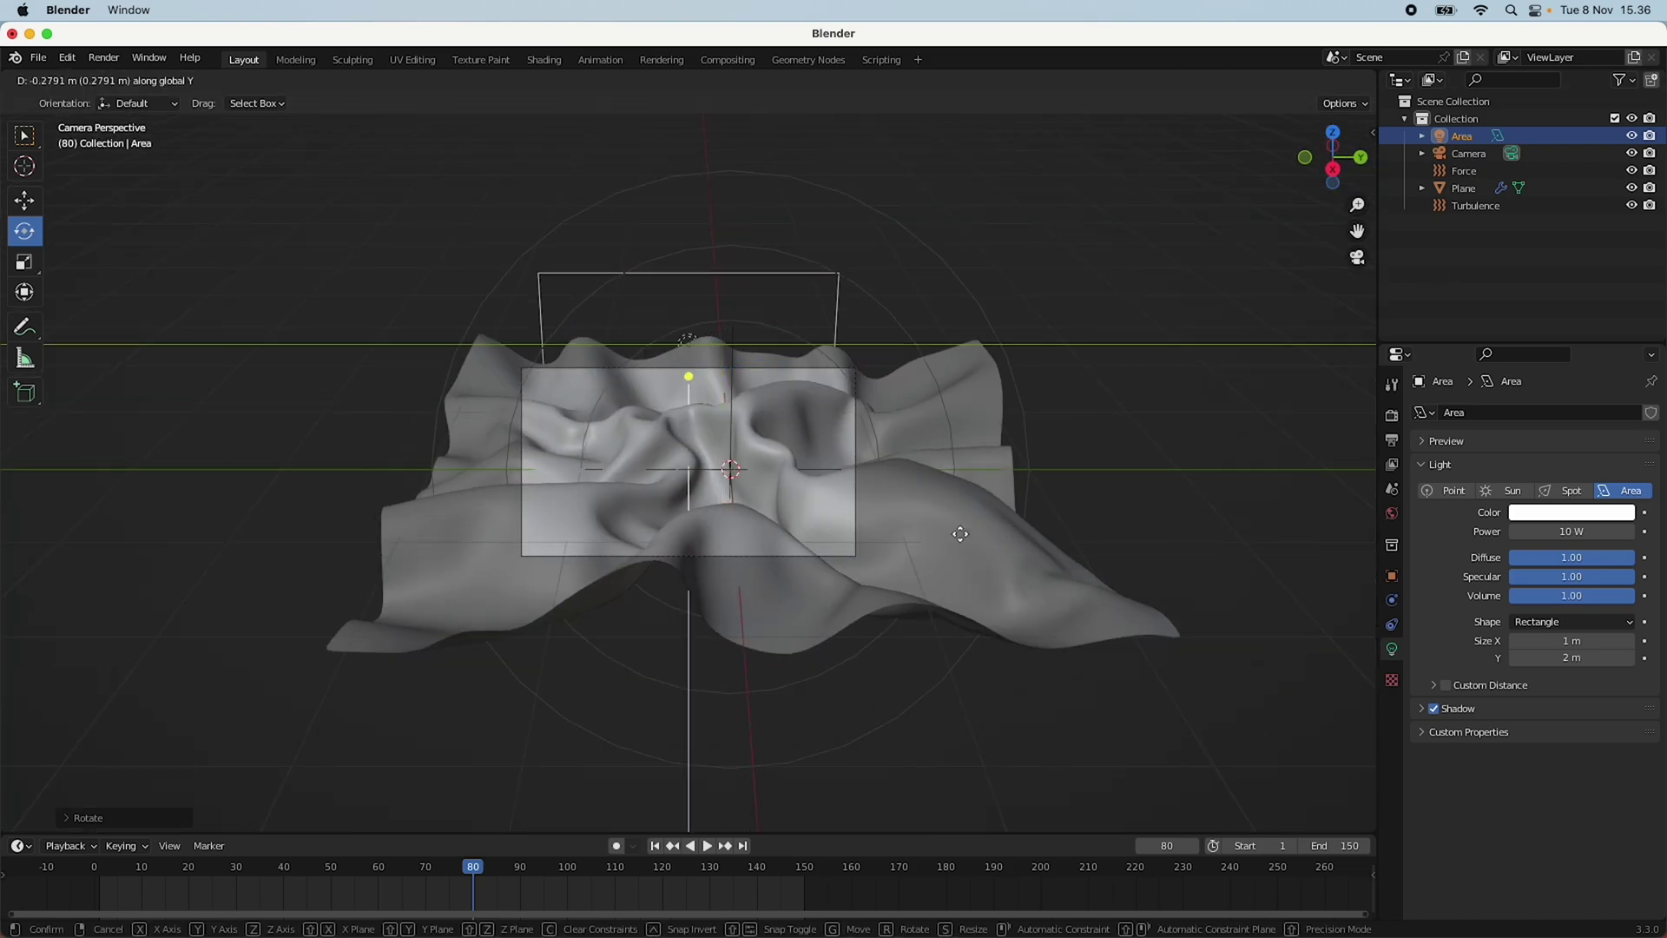
click(546, 368)
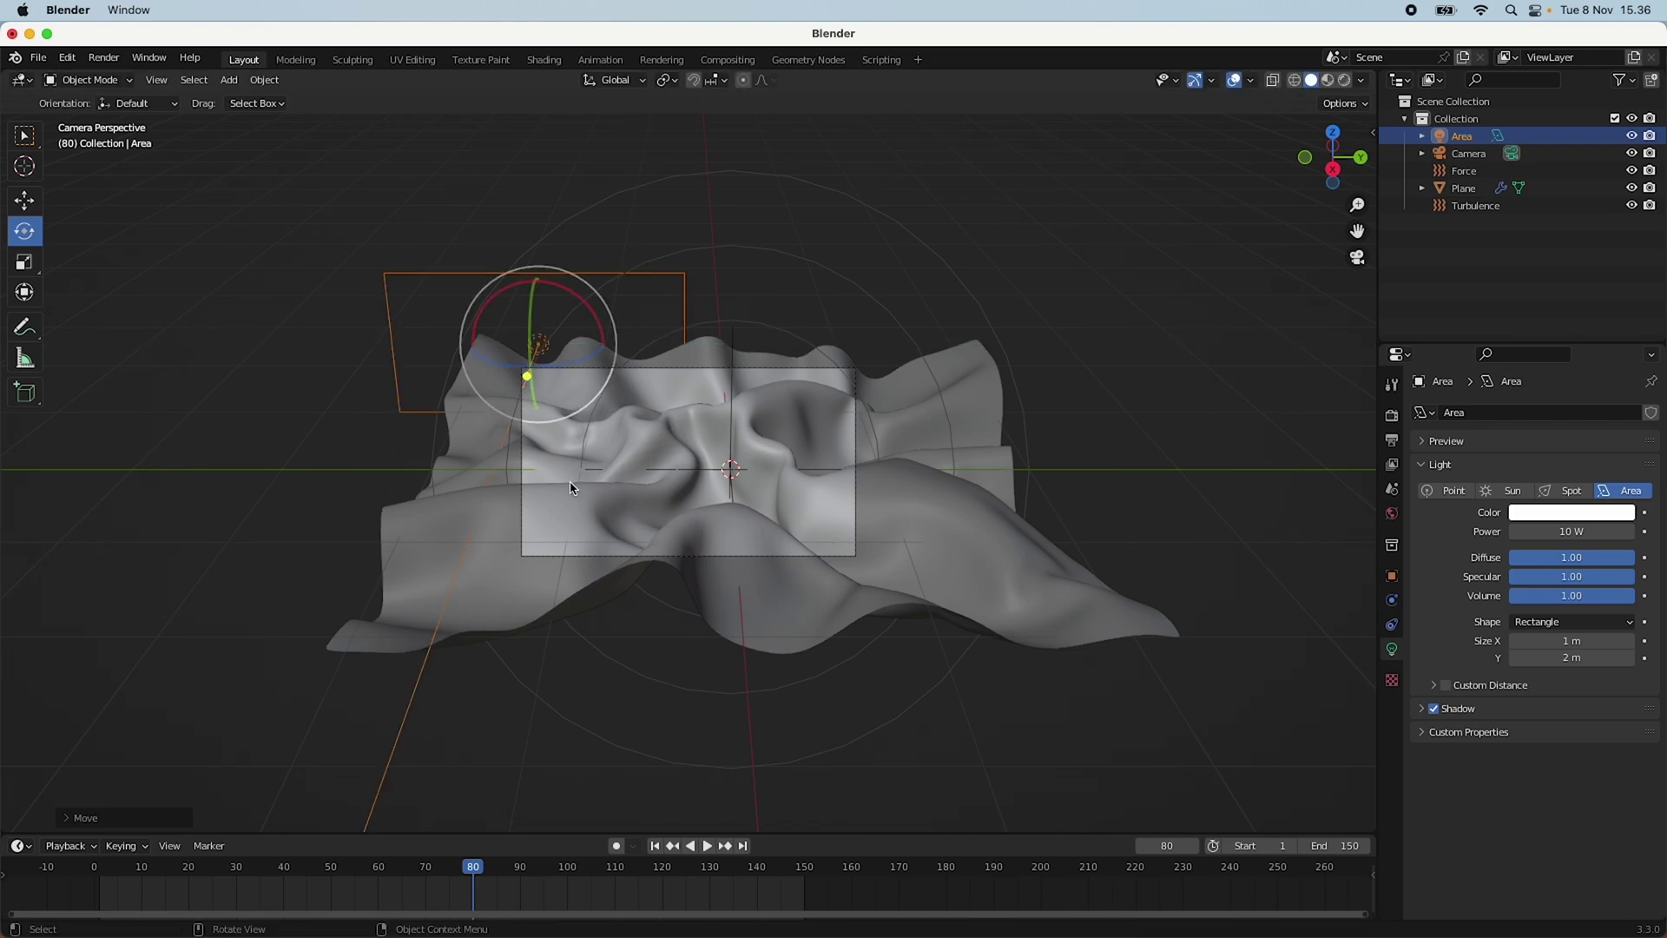
drag(549, 366, 665, 409)
Set the area light's power to 100 W and switch the render engine to Cycles.
click(1599, 535)
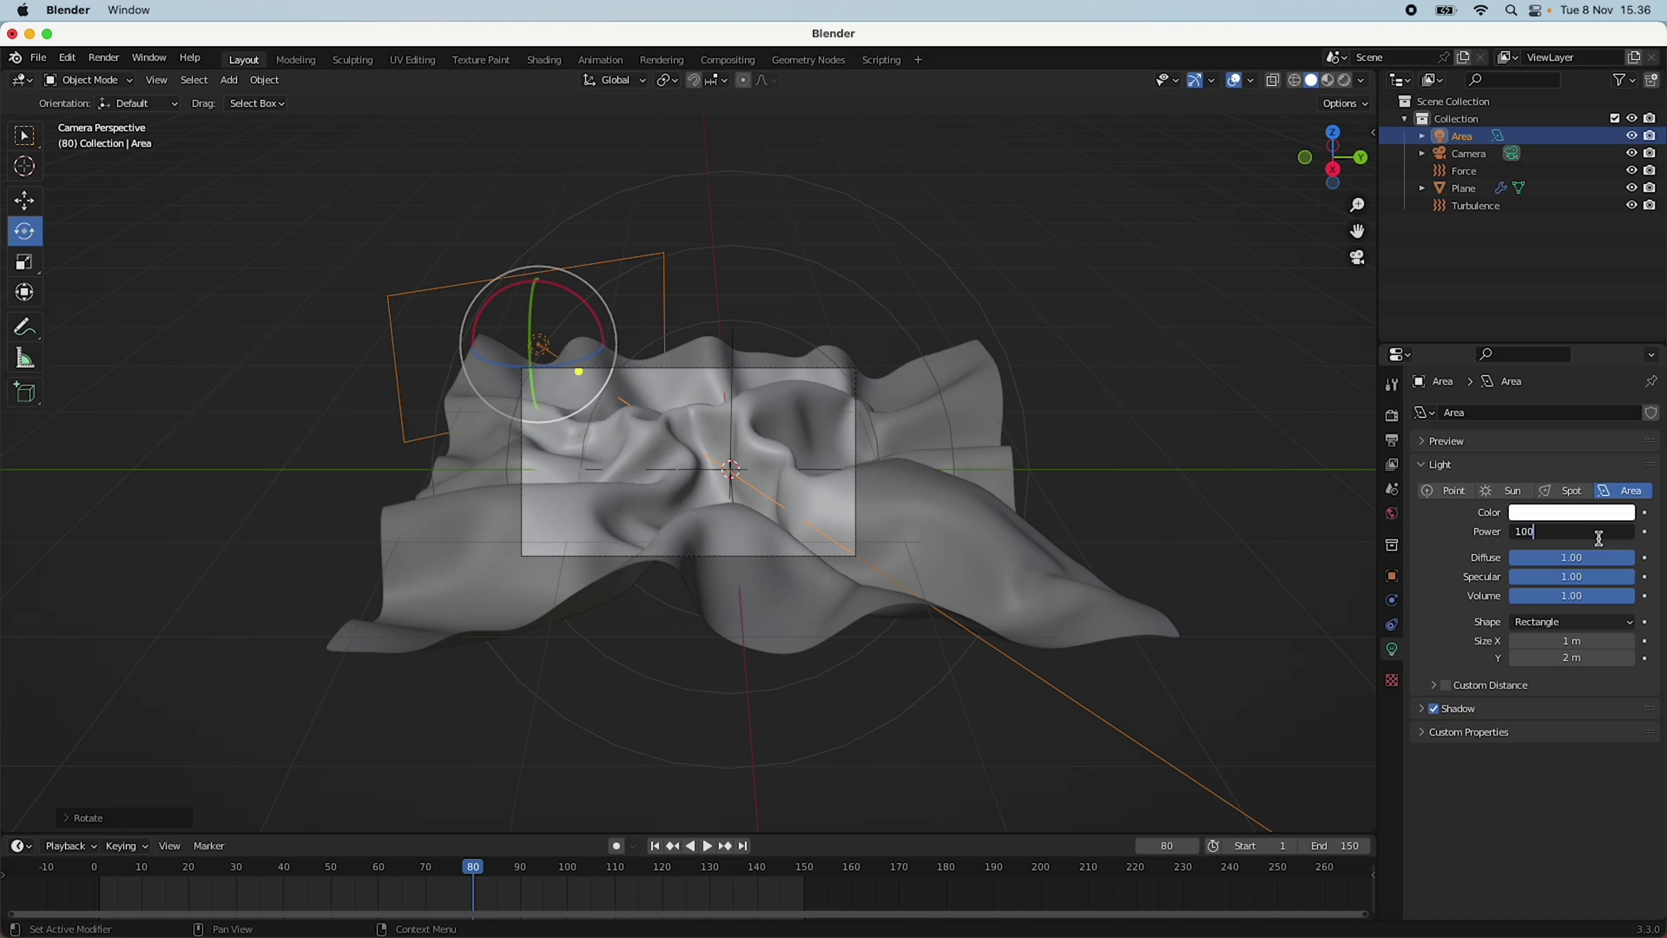
key(Return)
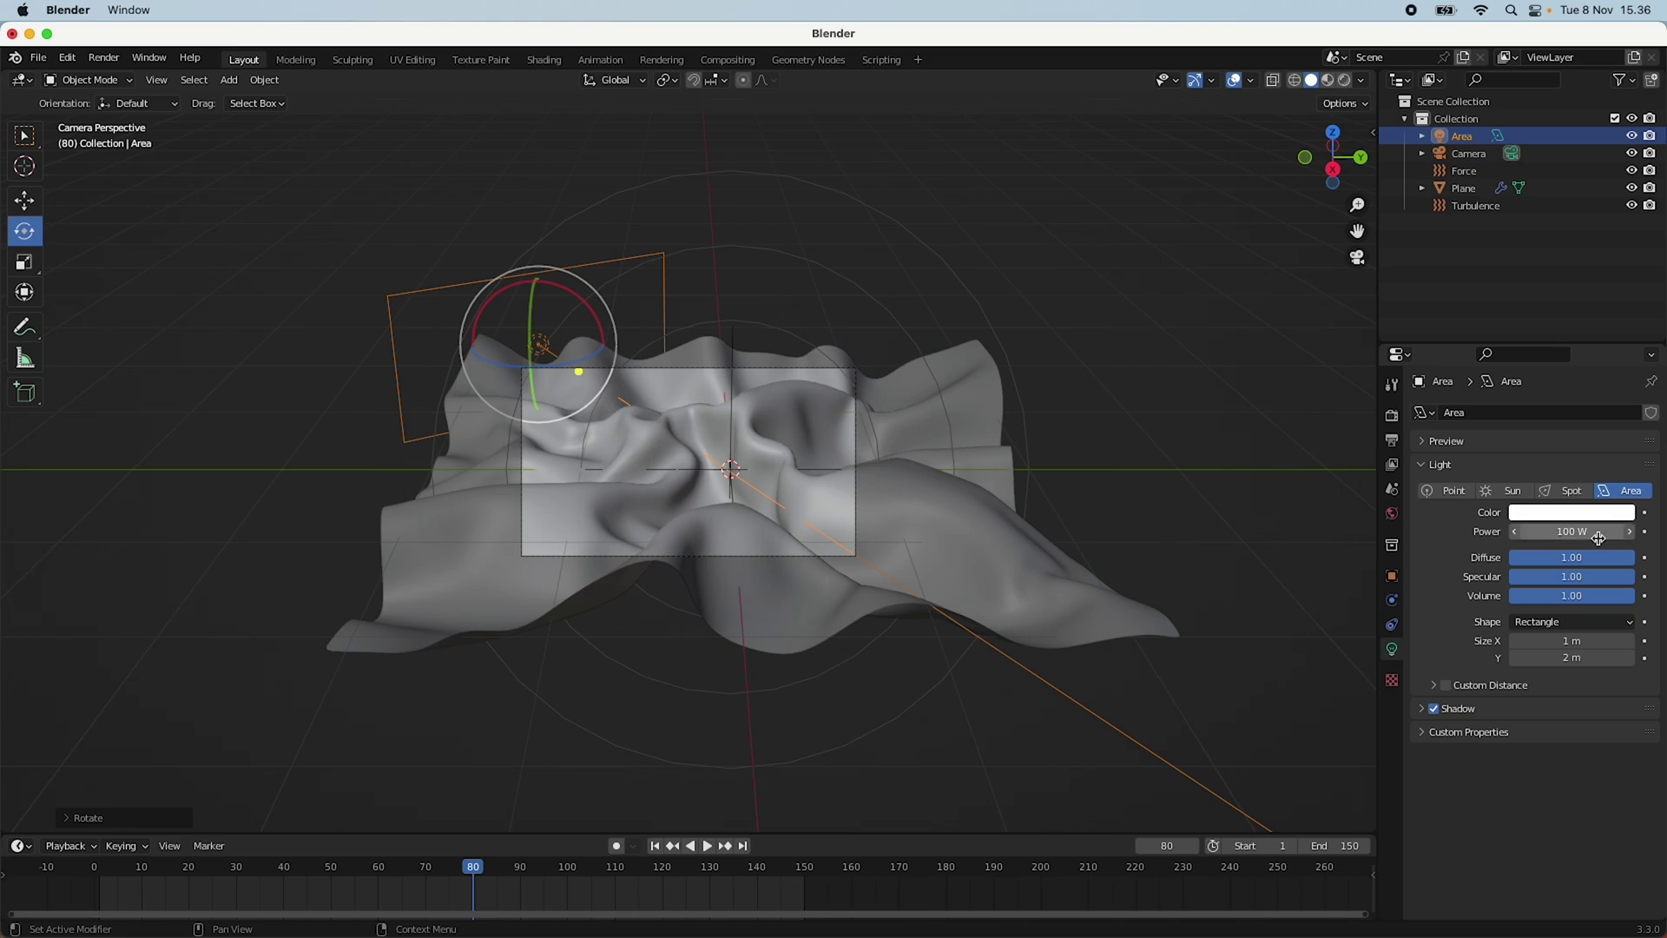
click(1392, 416)
click(1559, 414)
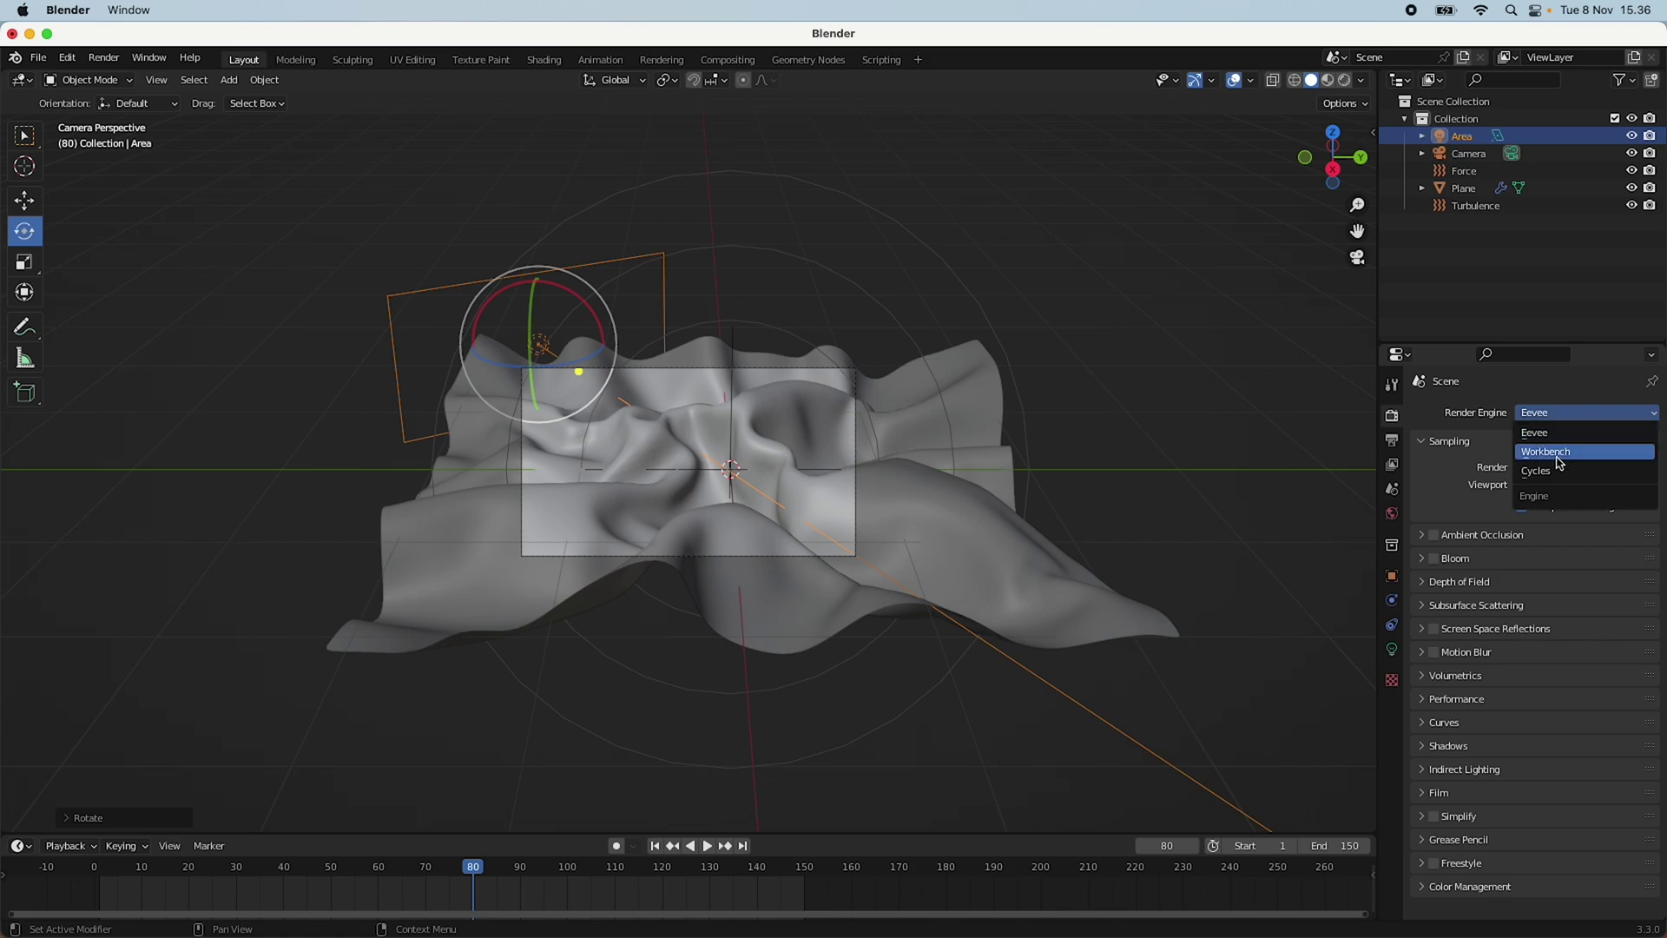
click(1562, 470)
Set the color management look to High Contrast.
scroll(1494, 639, down, 3)
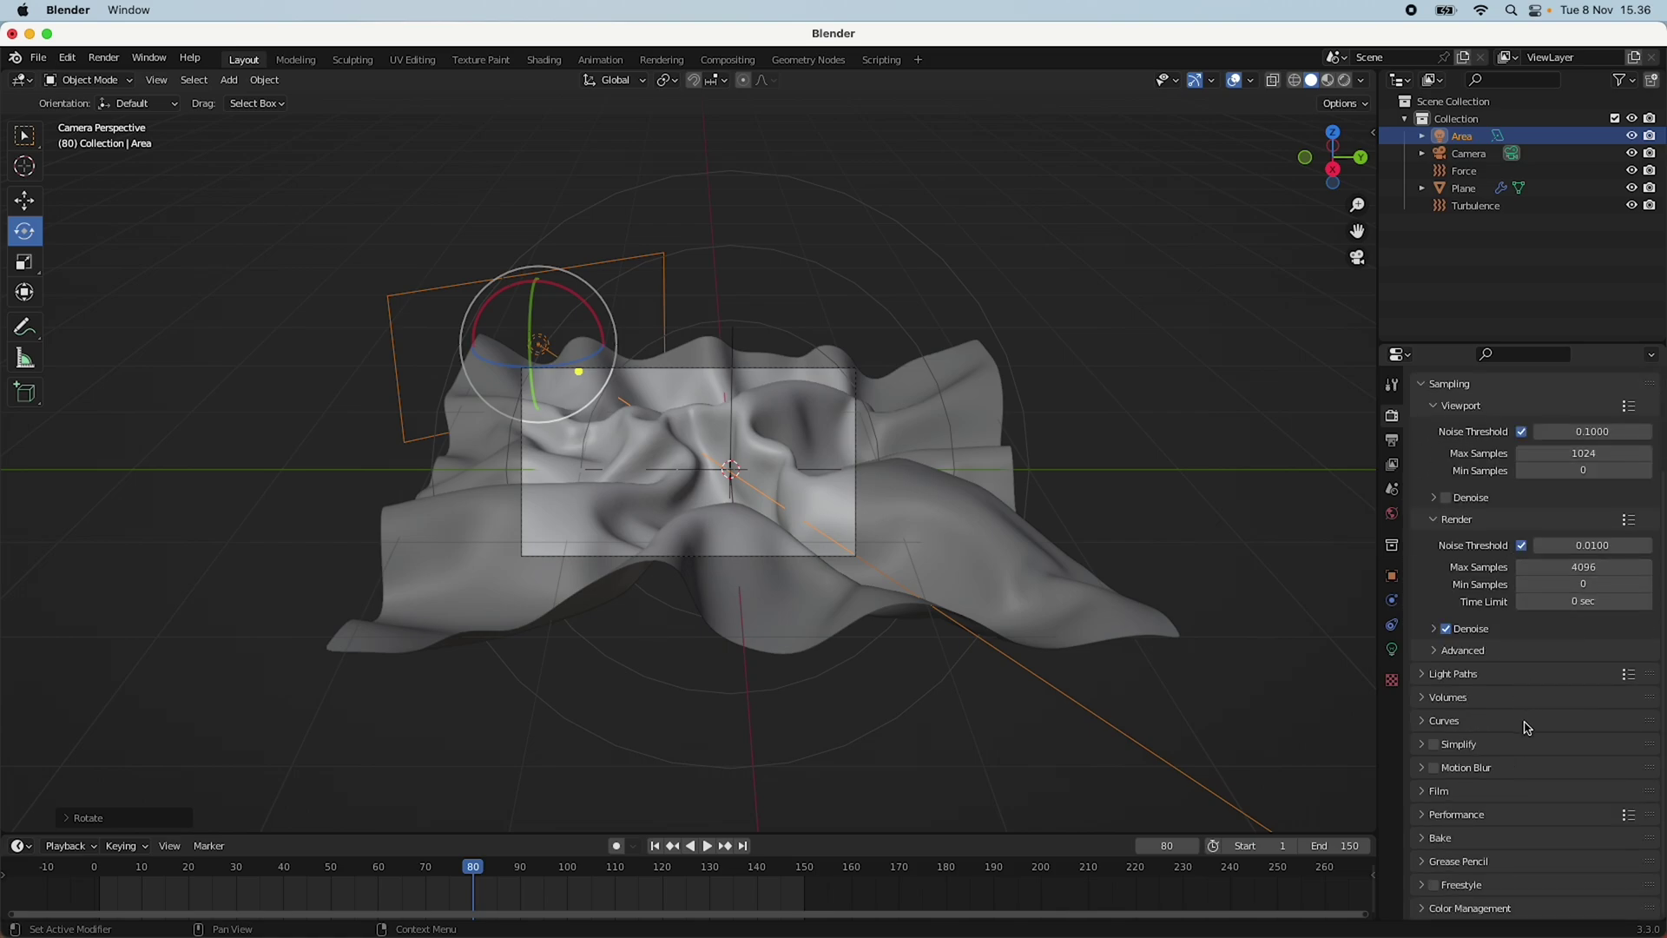
scroll(1456, 915, down, 4)
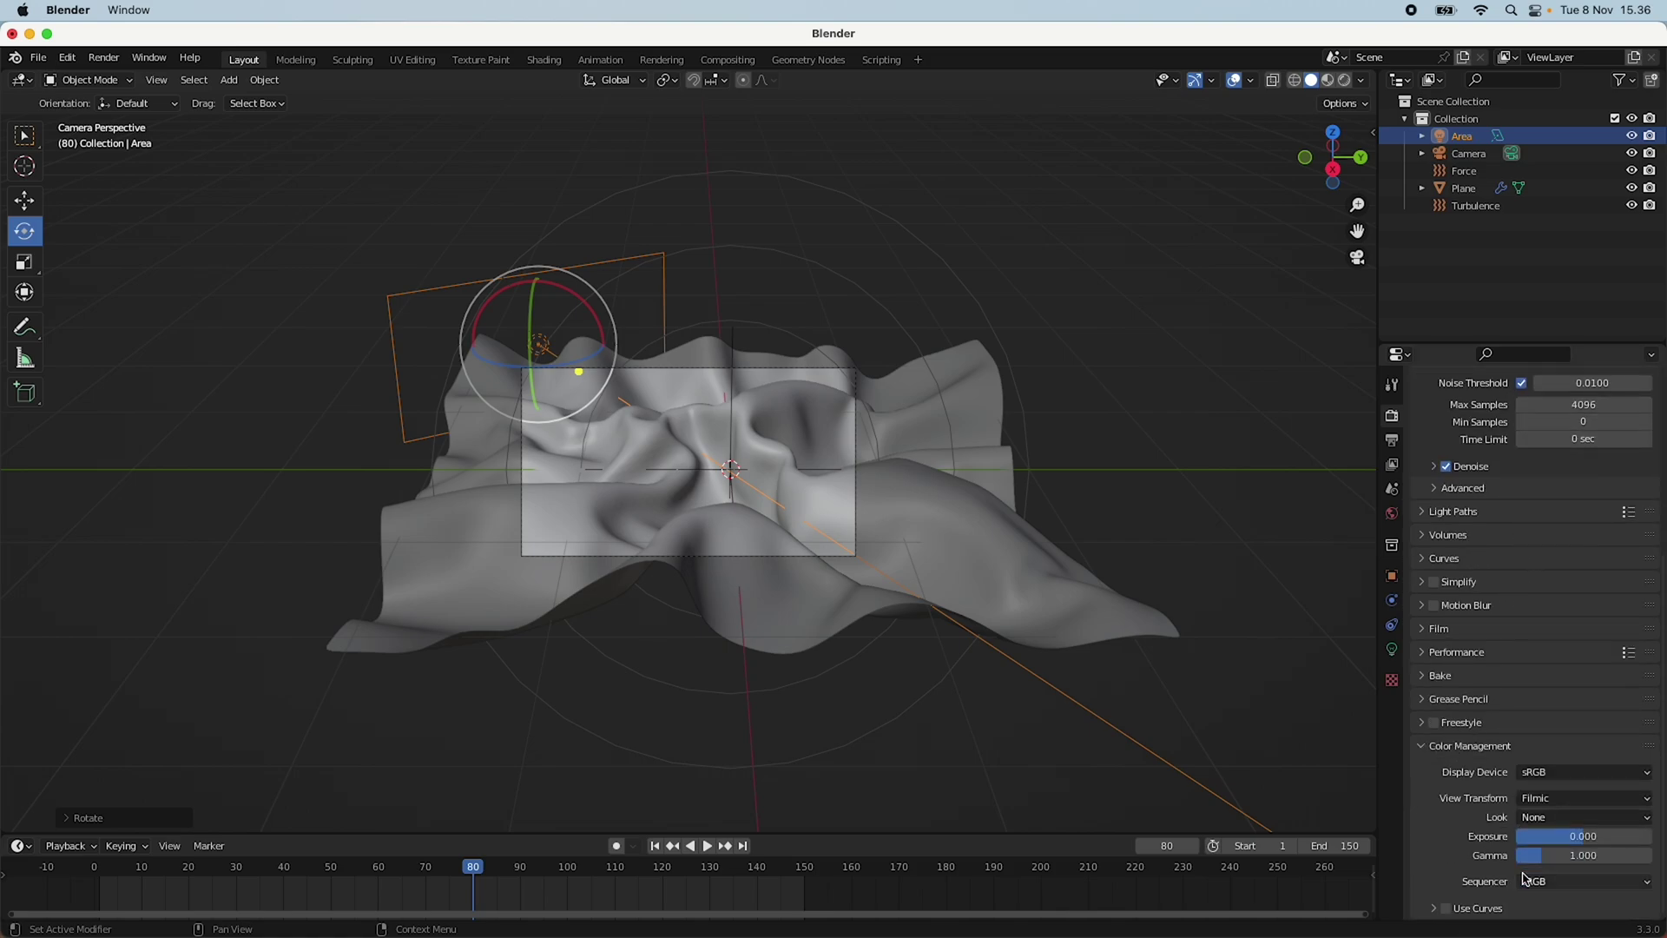
click(1560, 825)
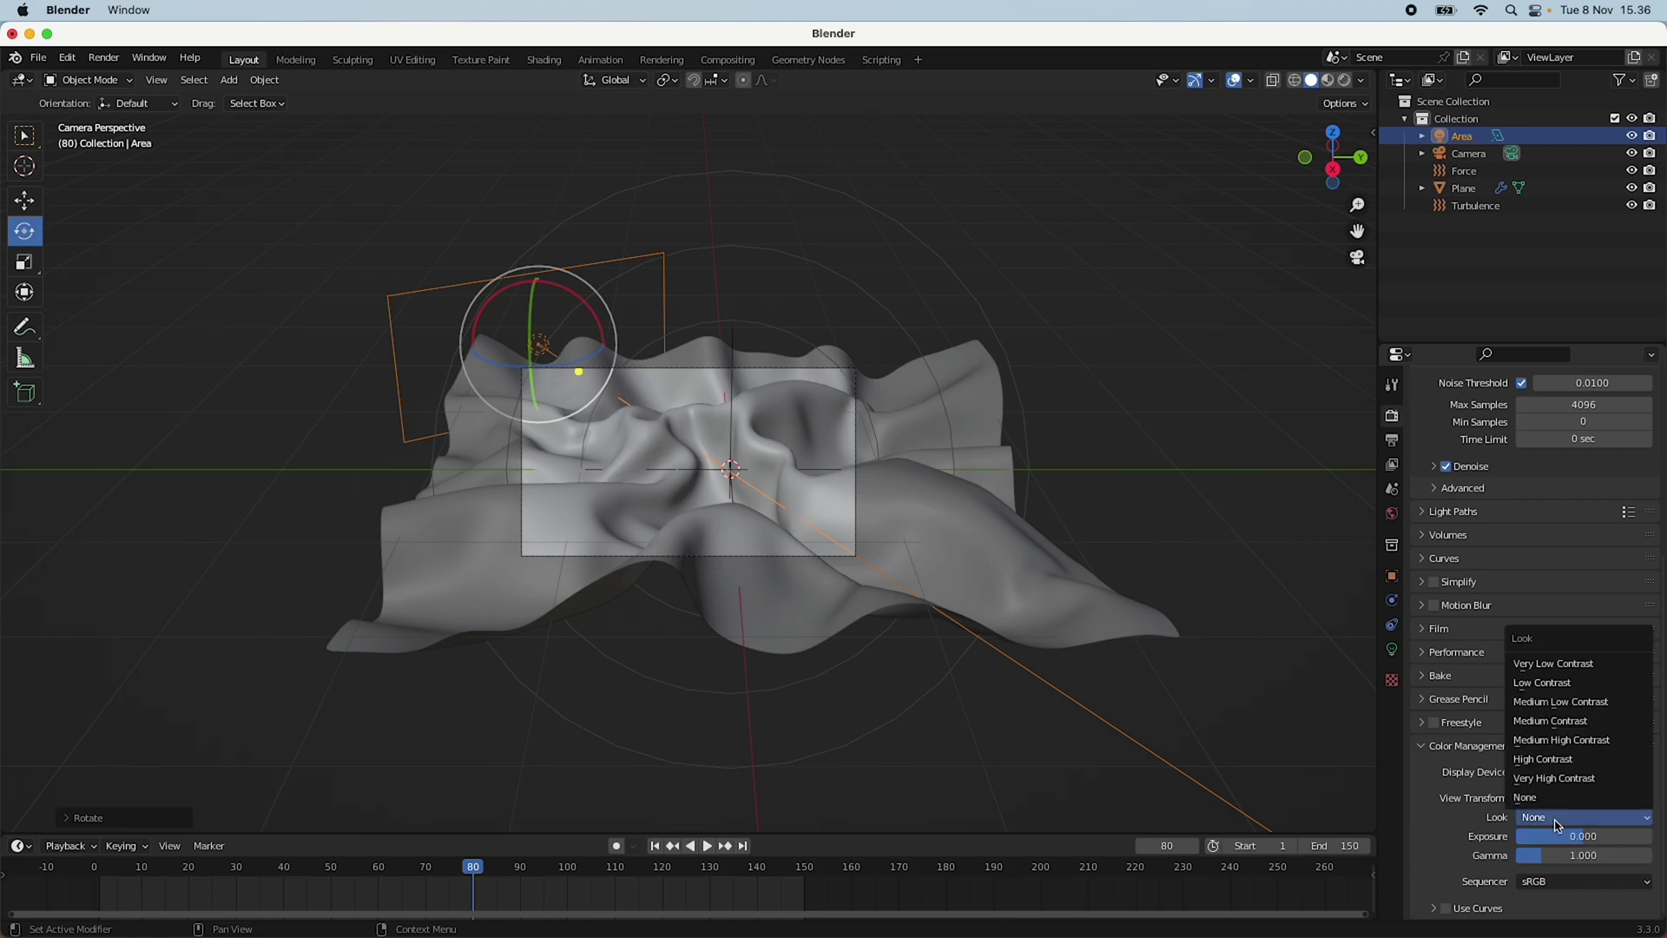
click(1573, 760)
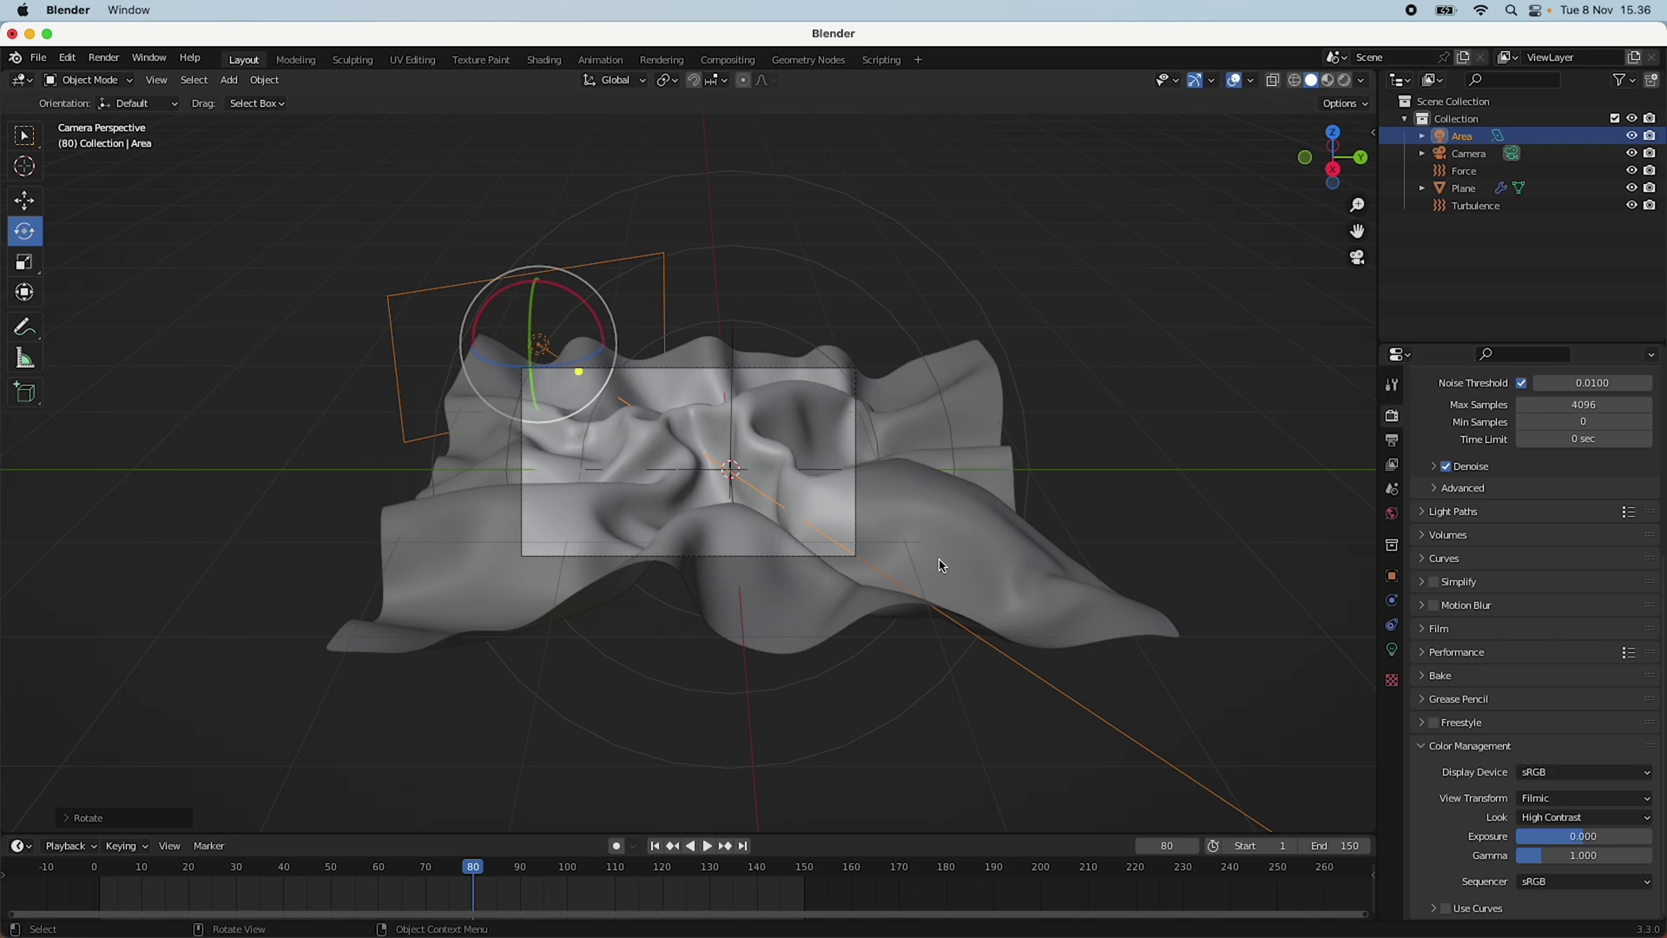
Change the view transform to False Color and display the viewport in Rendered shading to check the light's exposure.
click(1581, 799)
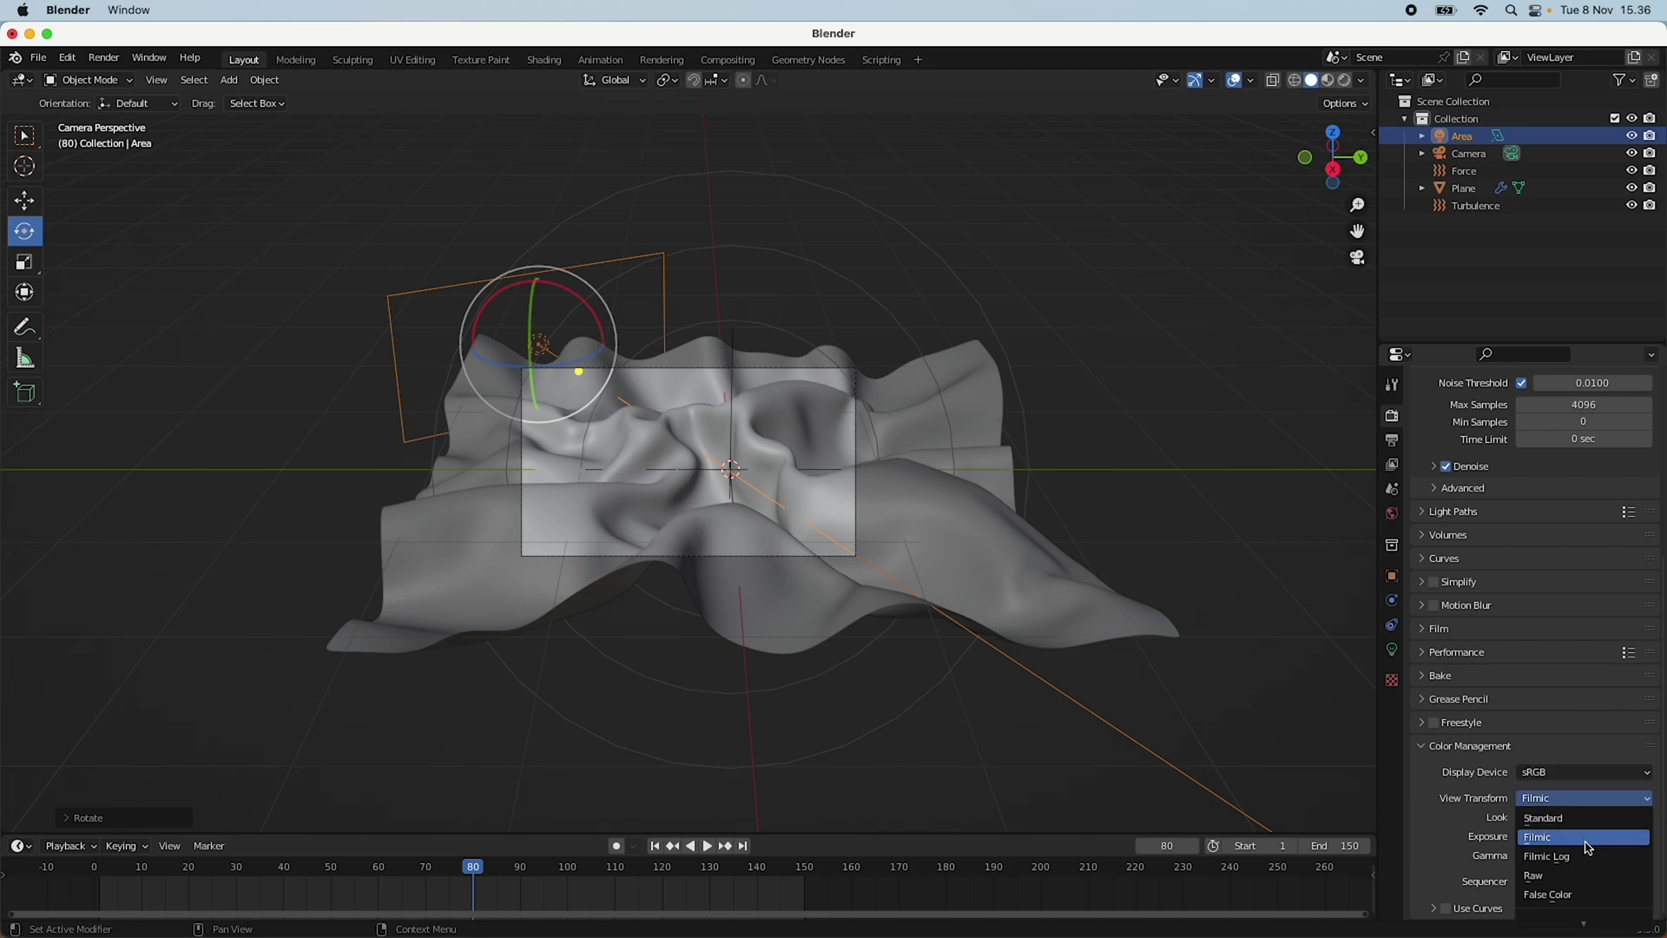
click(1585, 896)
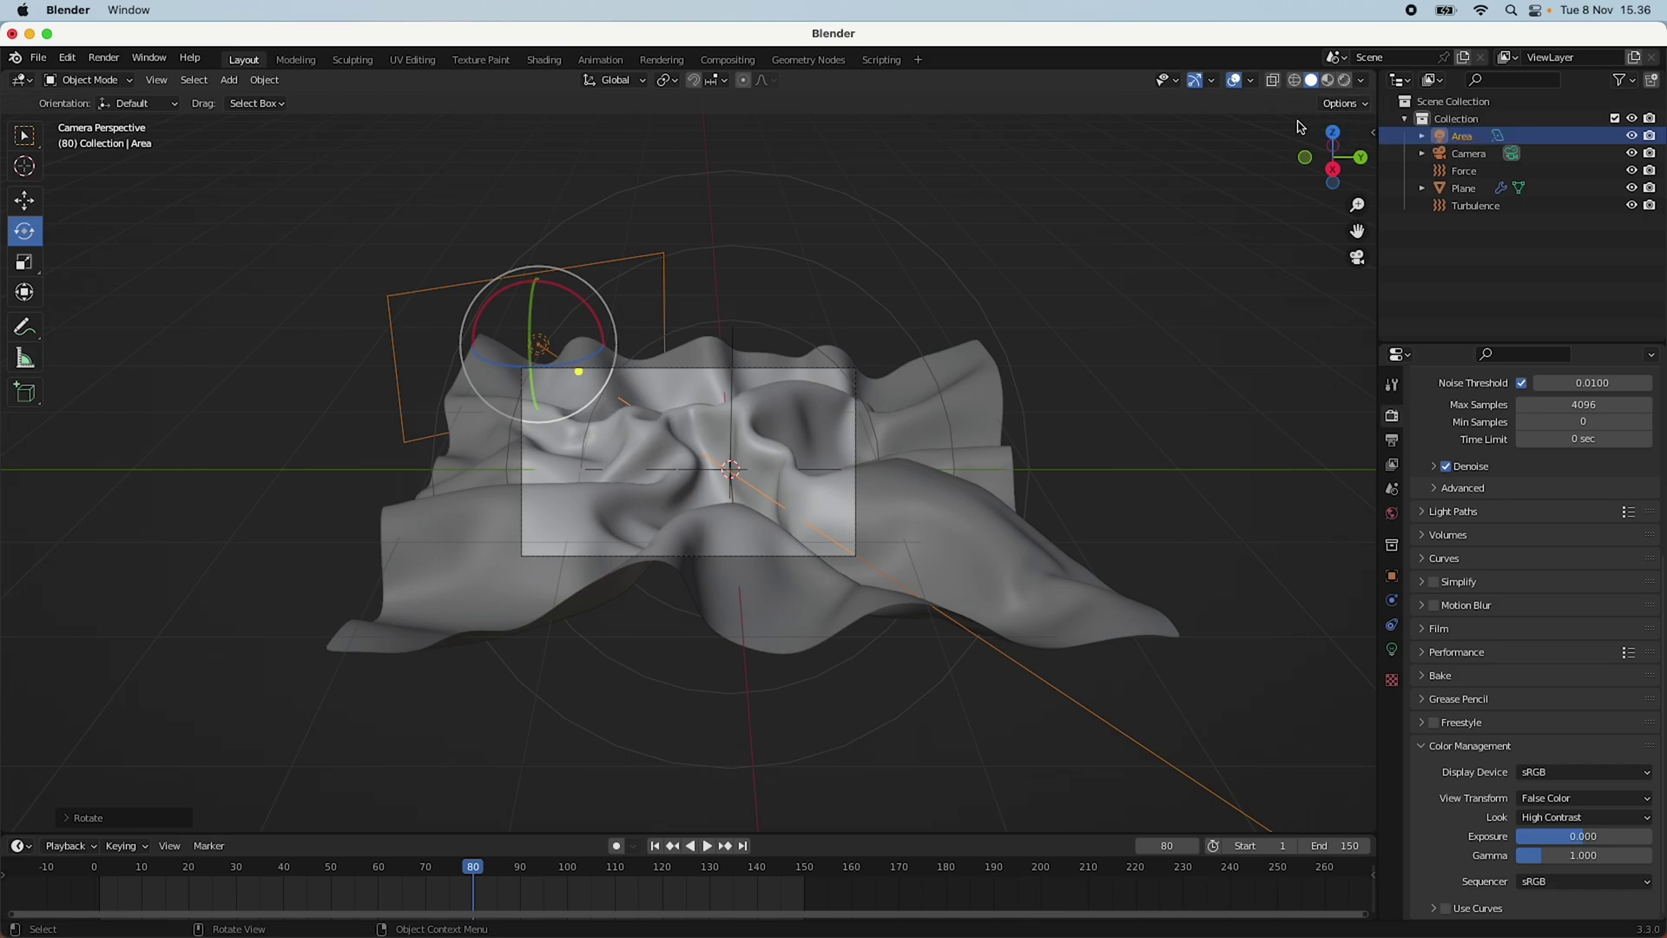
click(1345, 81)
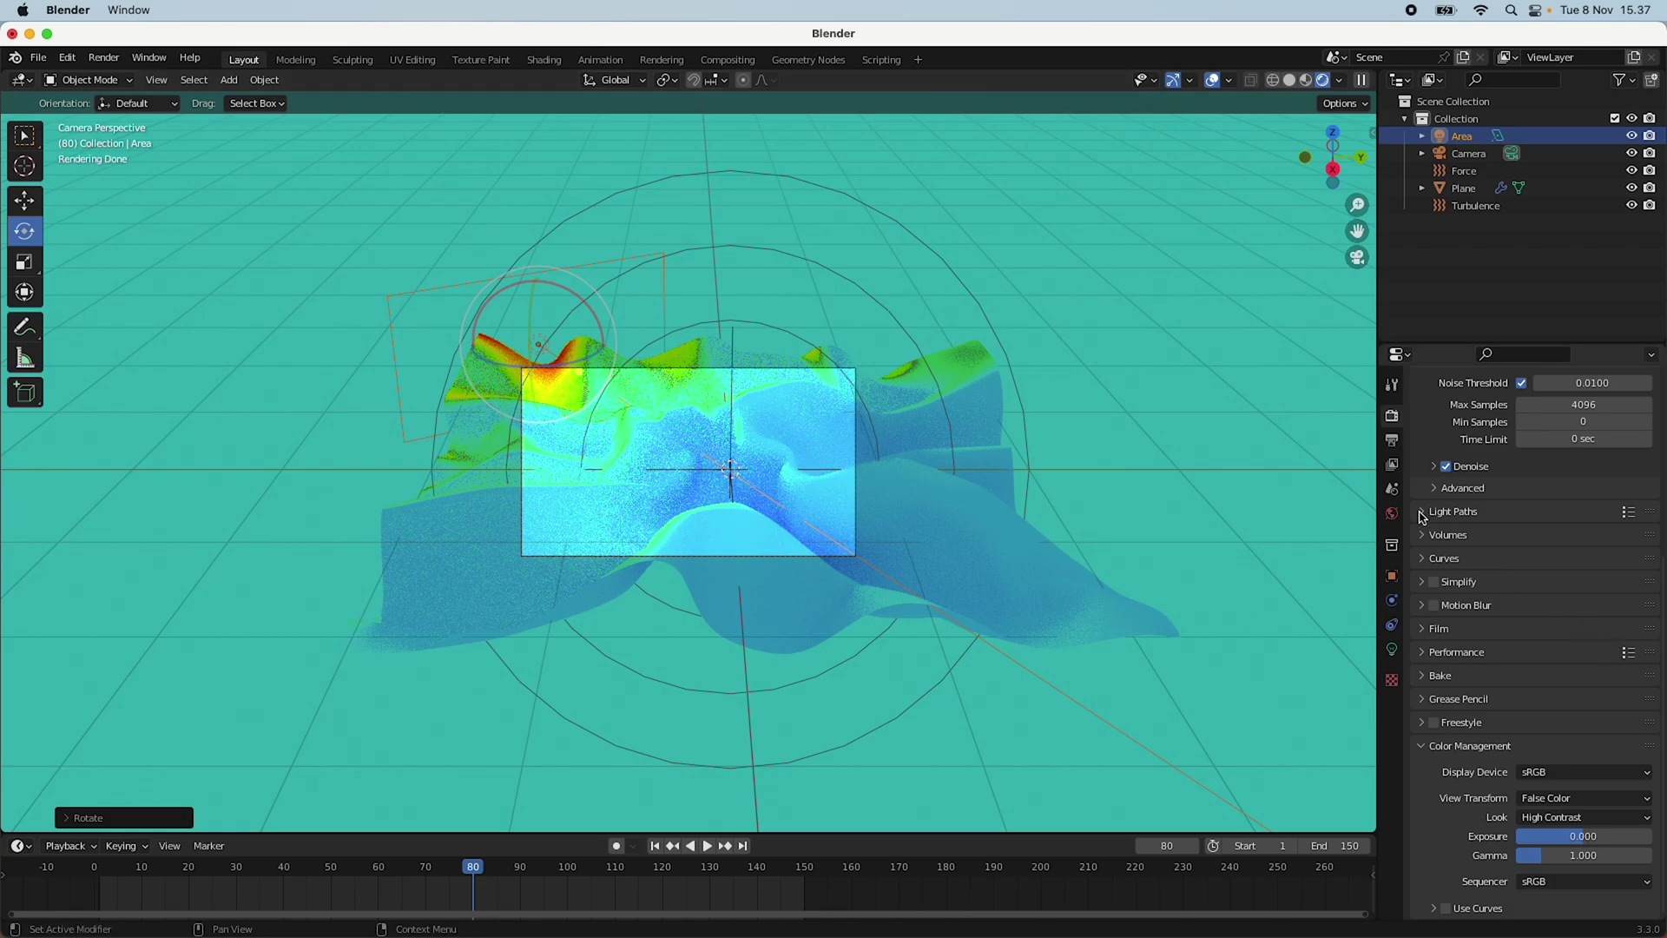
scroll(647, 467, up, 3)
scroll(852, 461, down, 2)
scroll(852, 461, up, 1)
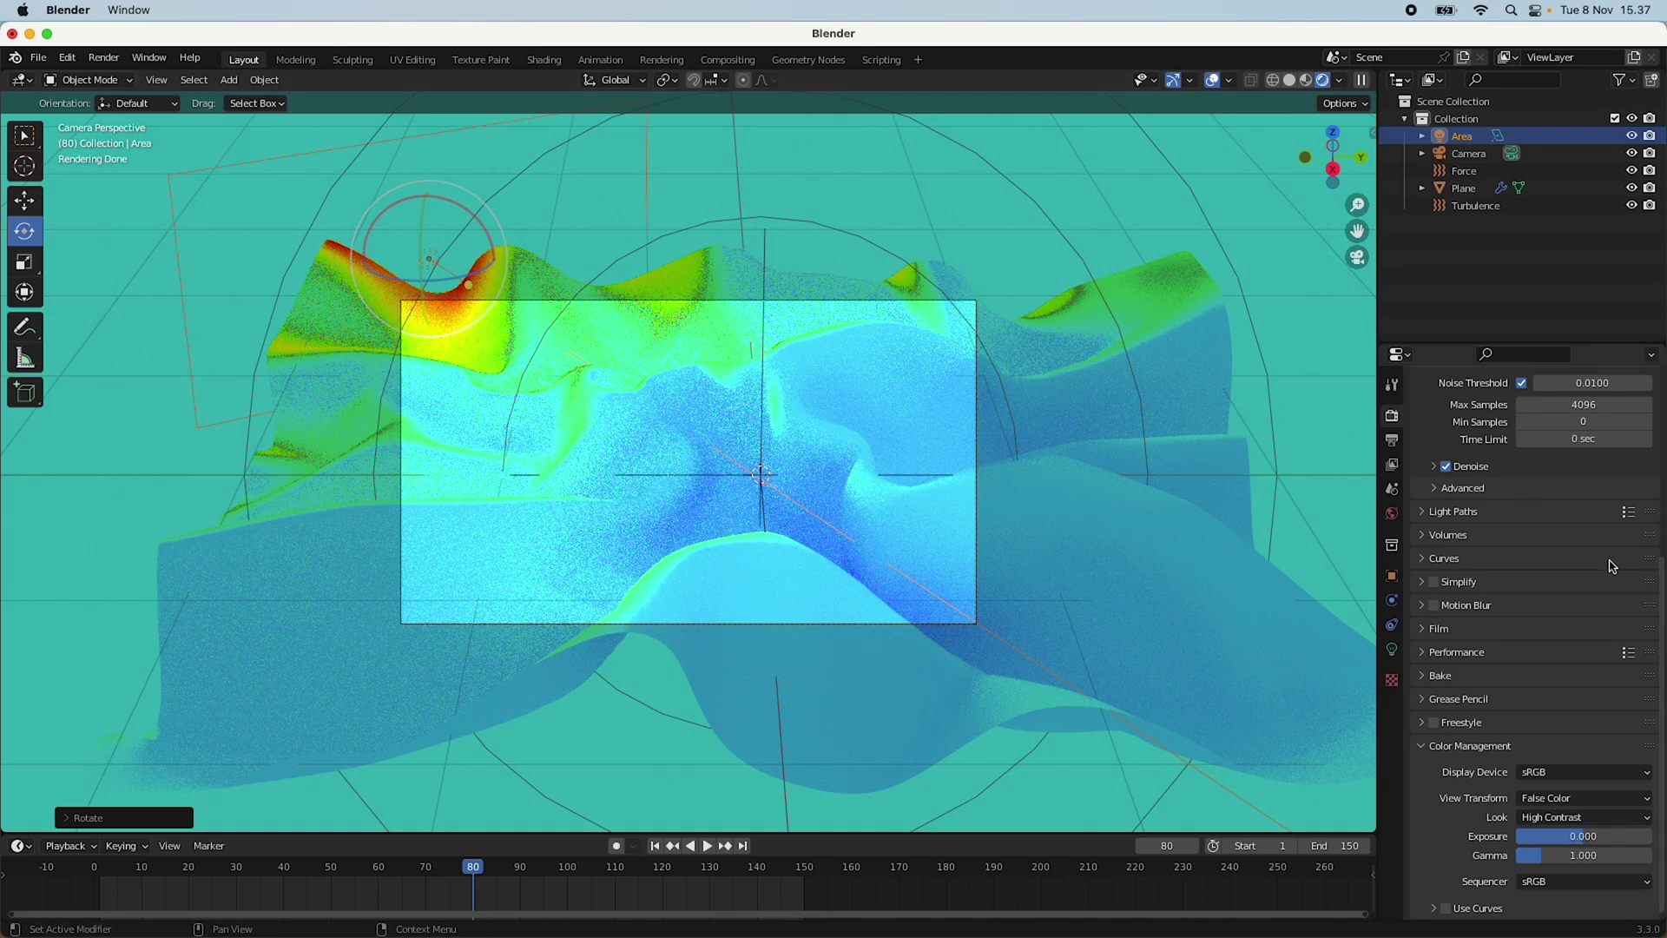
Use an Environment Texture as the world color and load the abandoned_fa...en_02_4k.exr image from the Desktop.
click(1392, 514)
click(1519, 523)
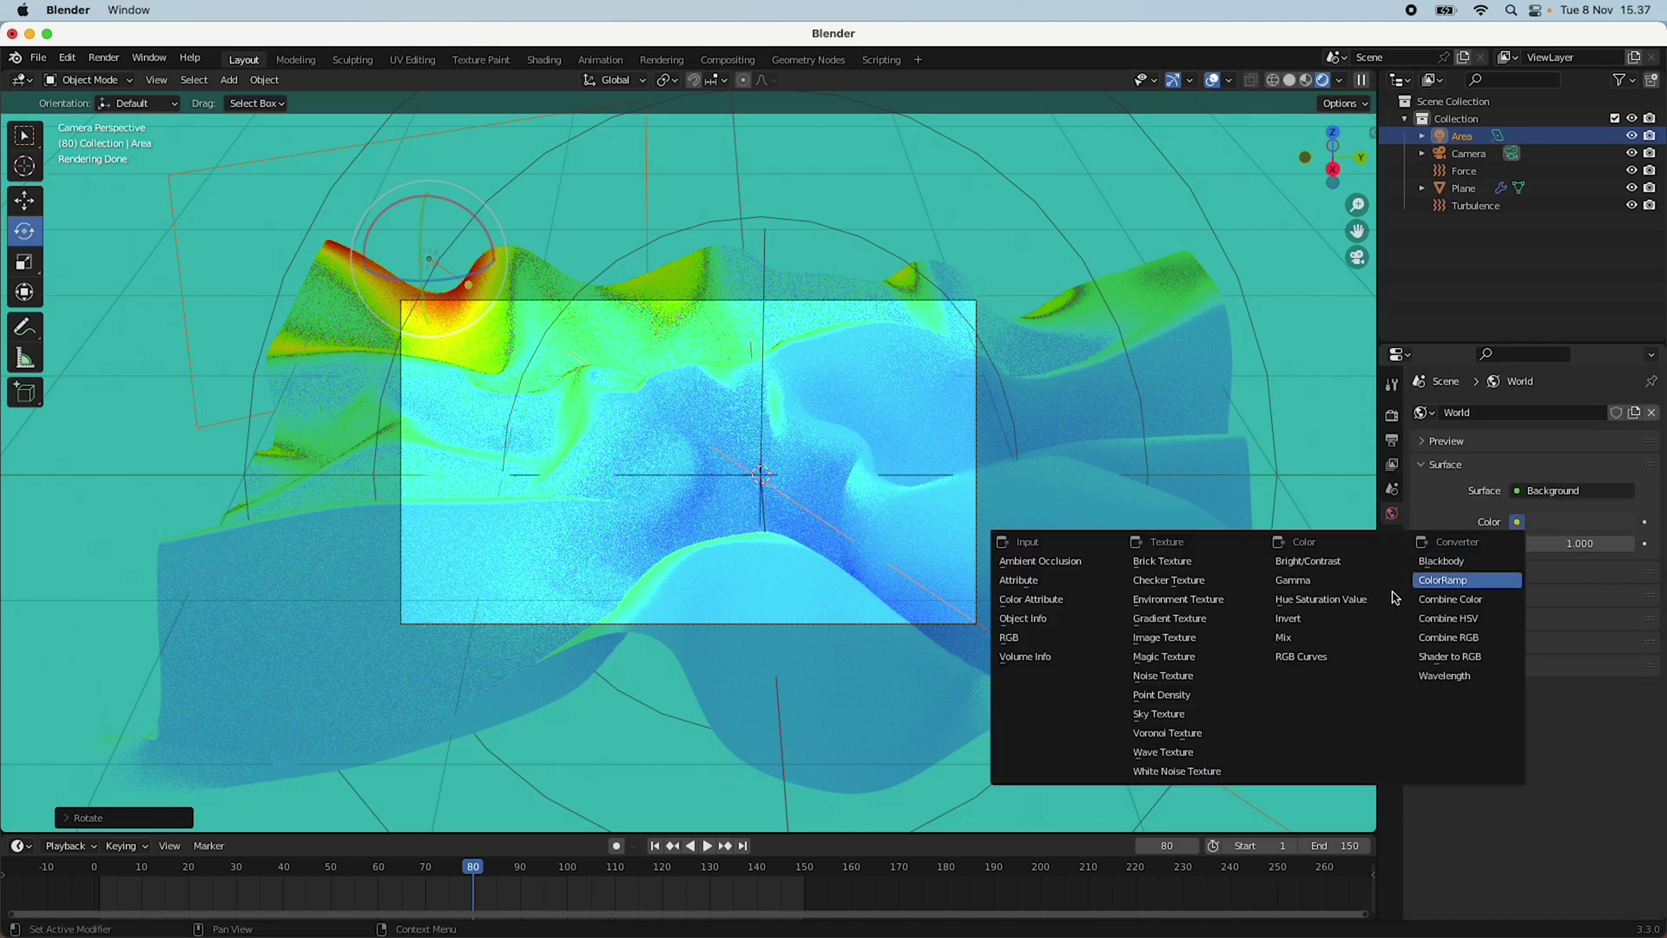
click(1209, 606)
click(1617, 549)
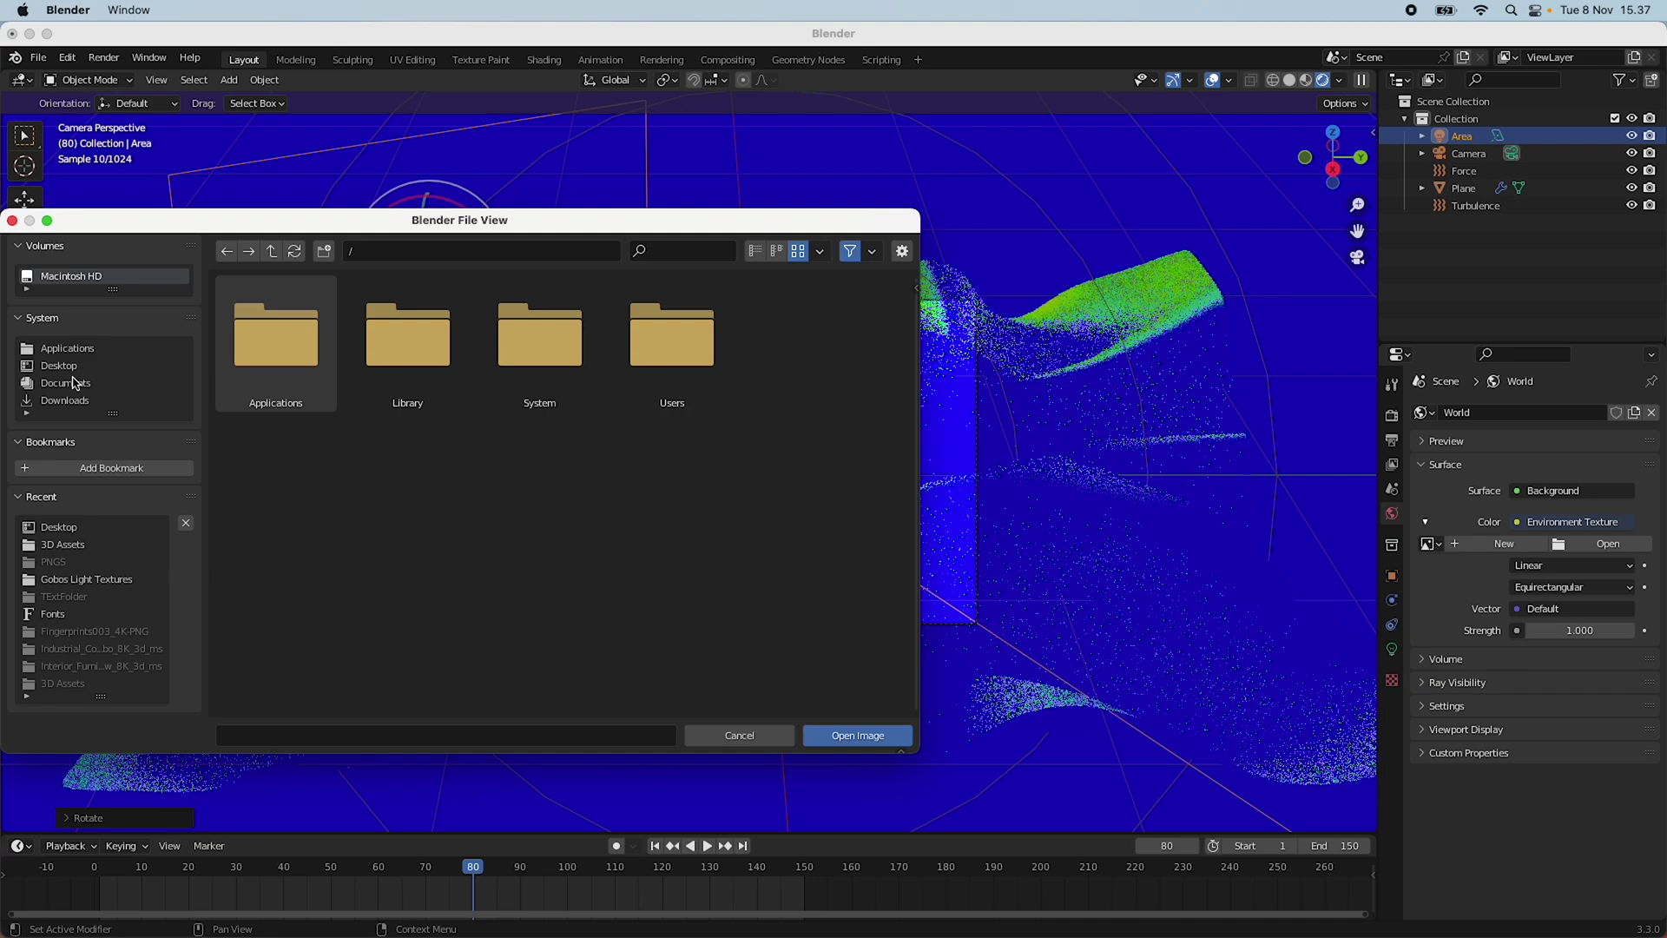
click(61, 365)
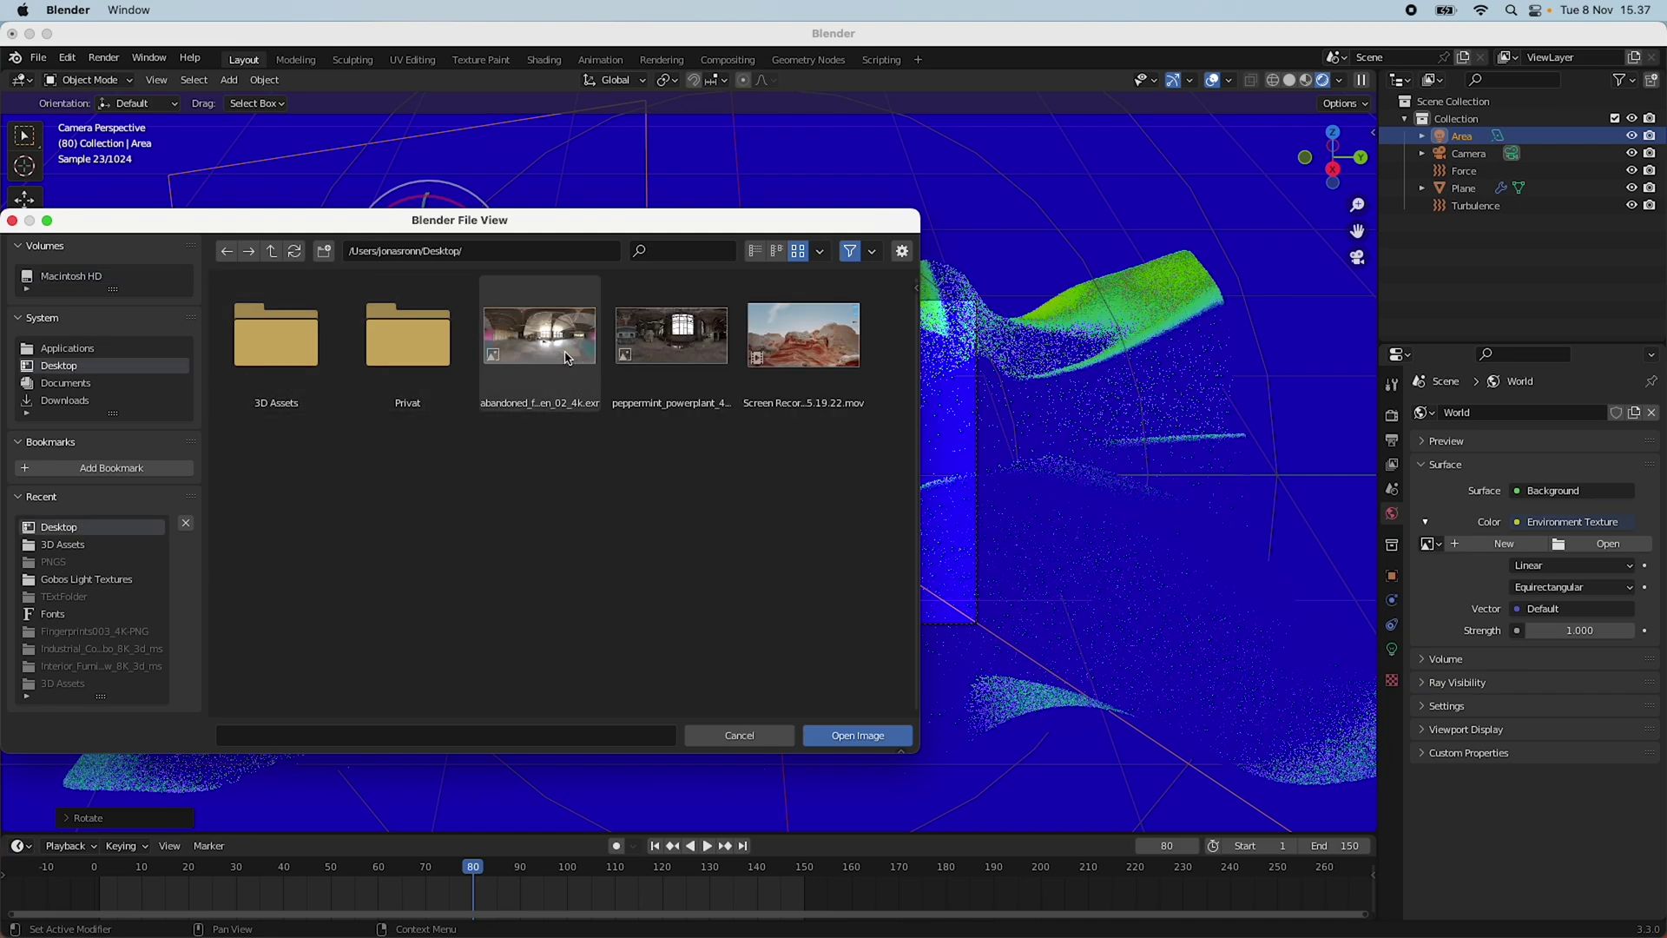
double_click(568, 358)
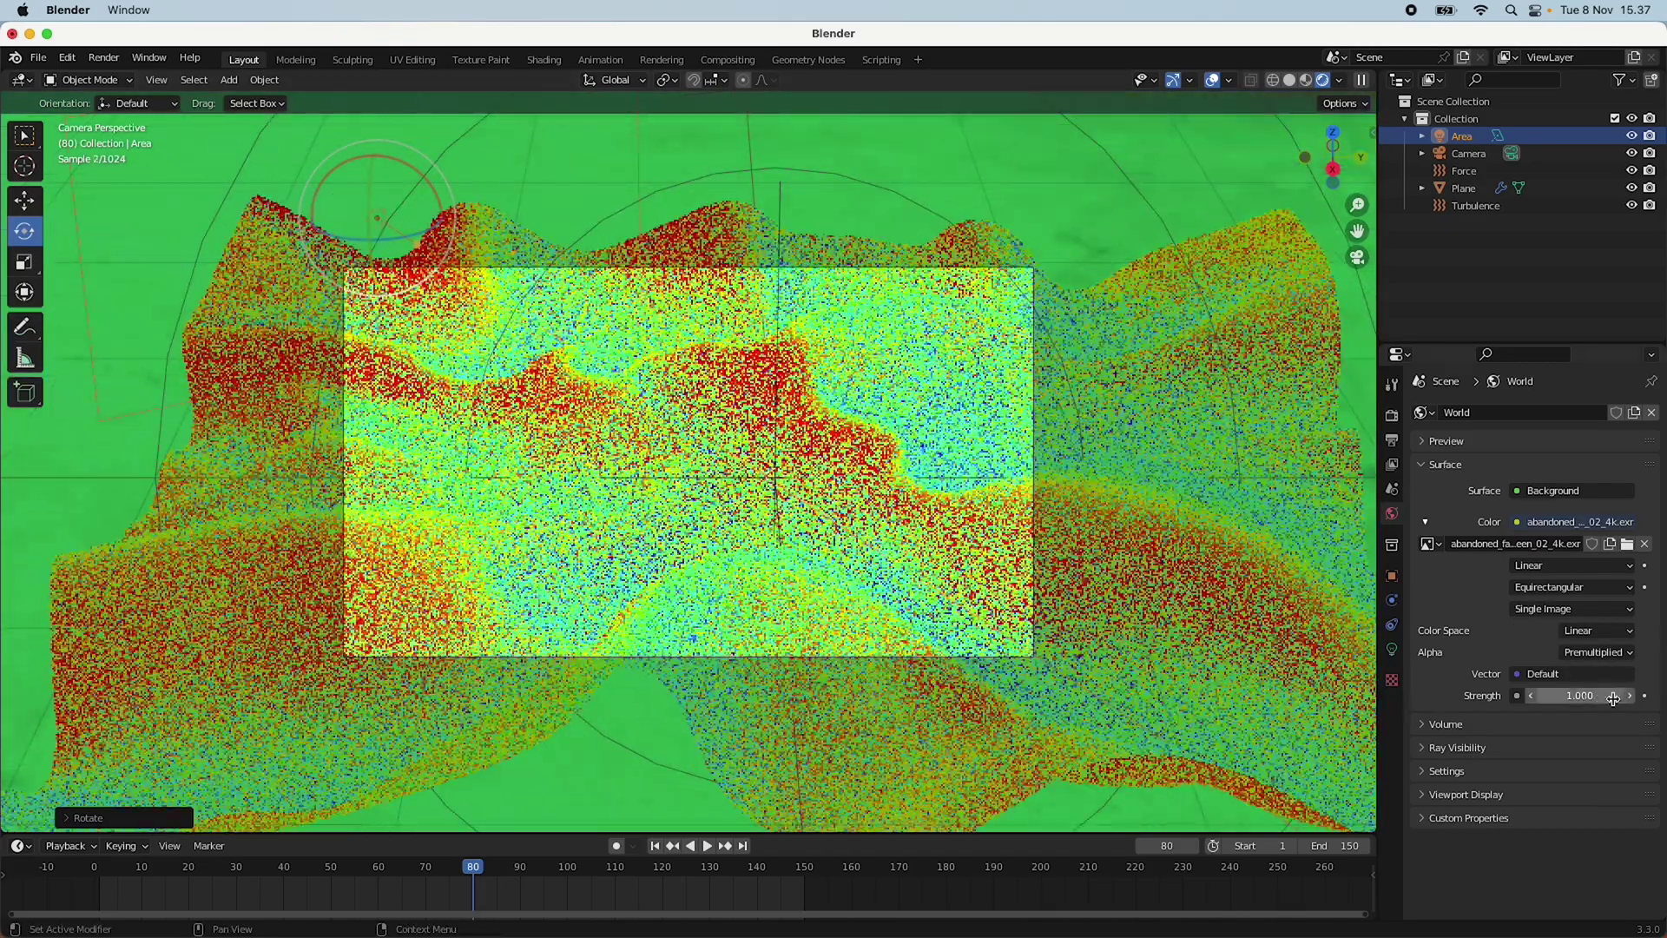
Set the world background strength to 0.2.
click(1606, 696)
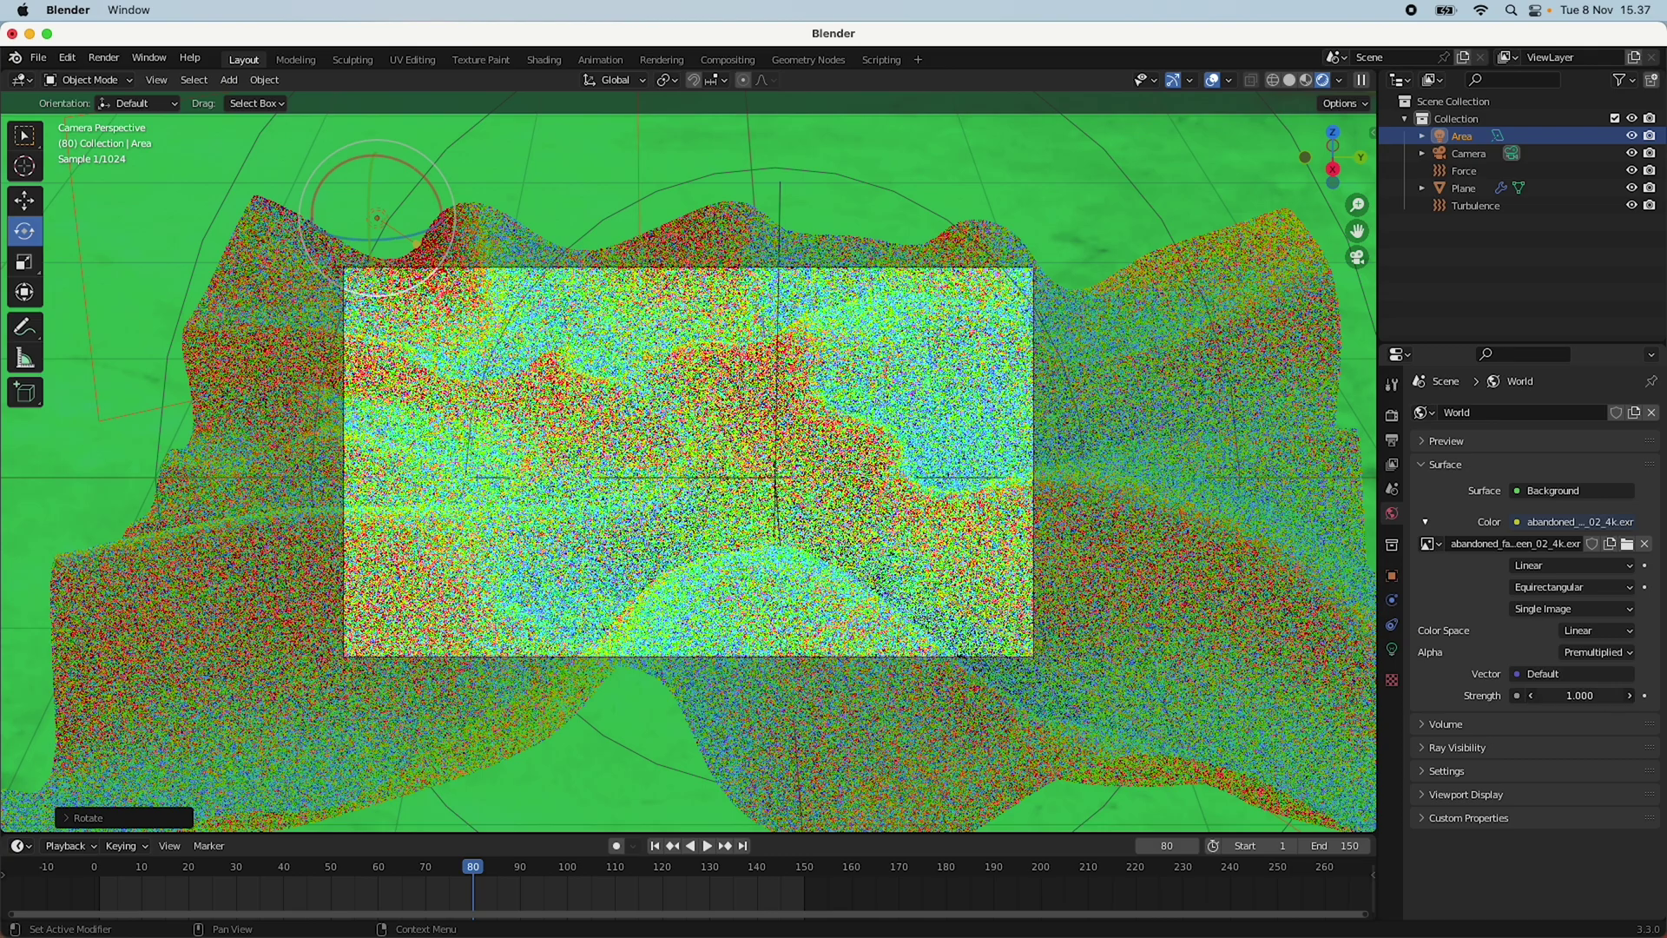
text(0)
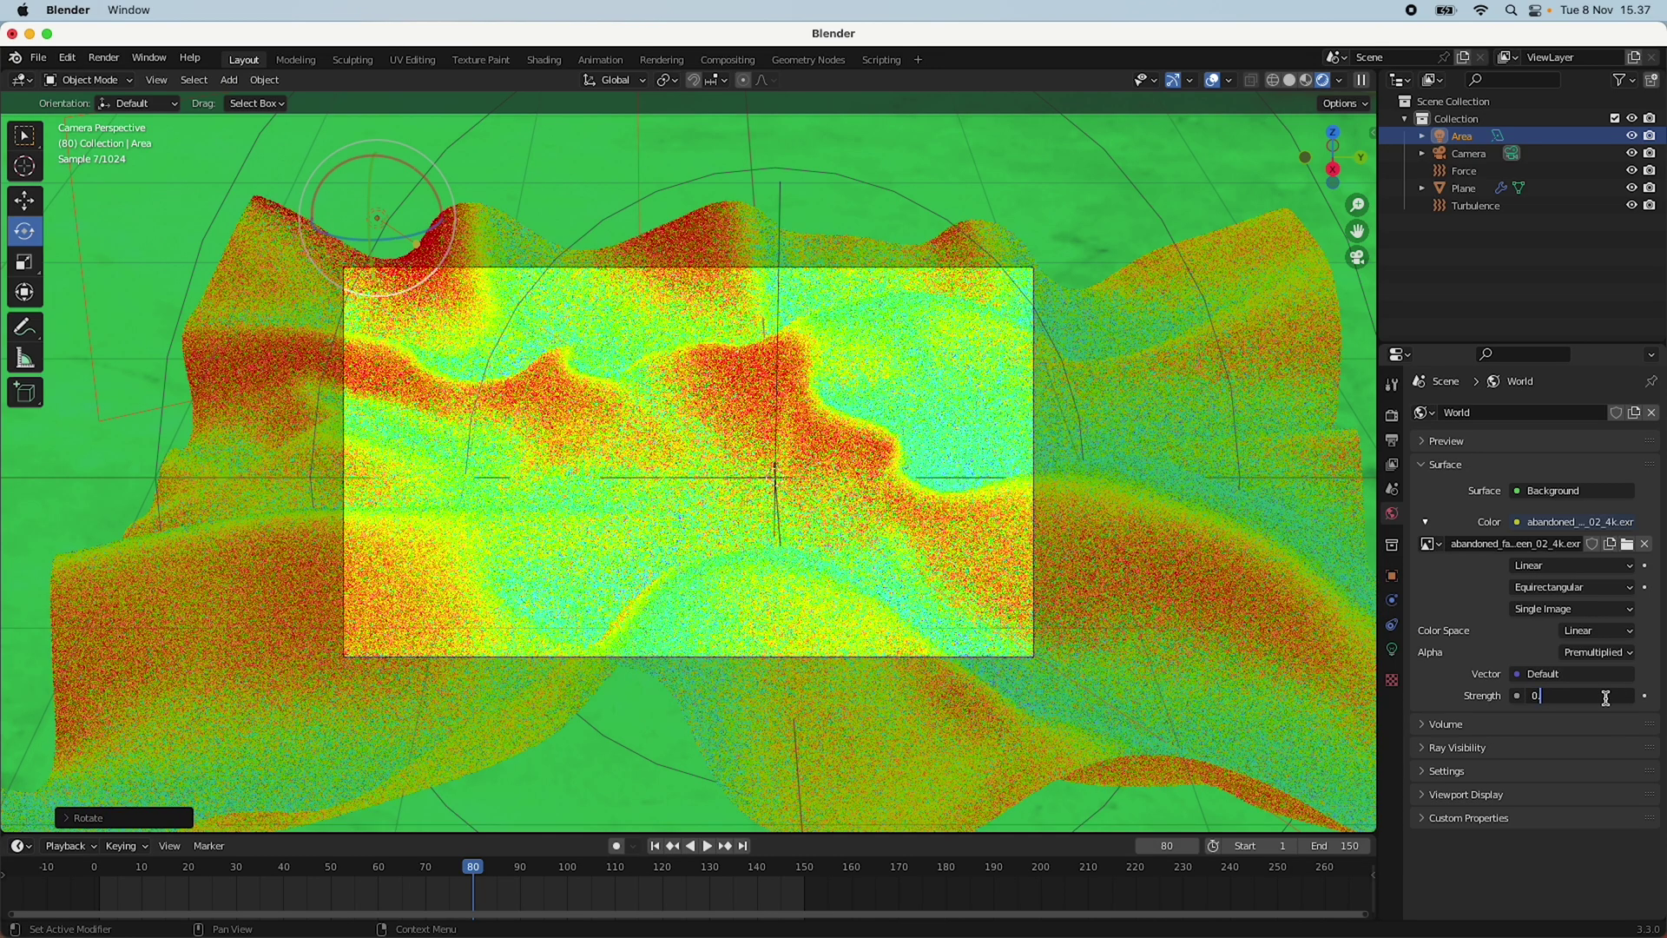
text(.2)
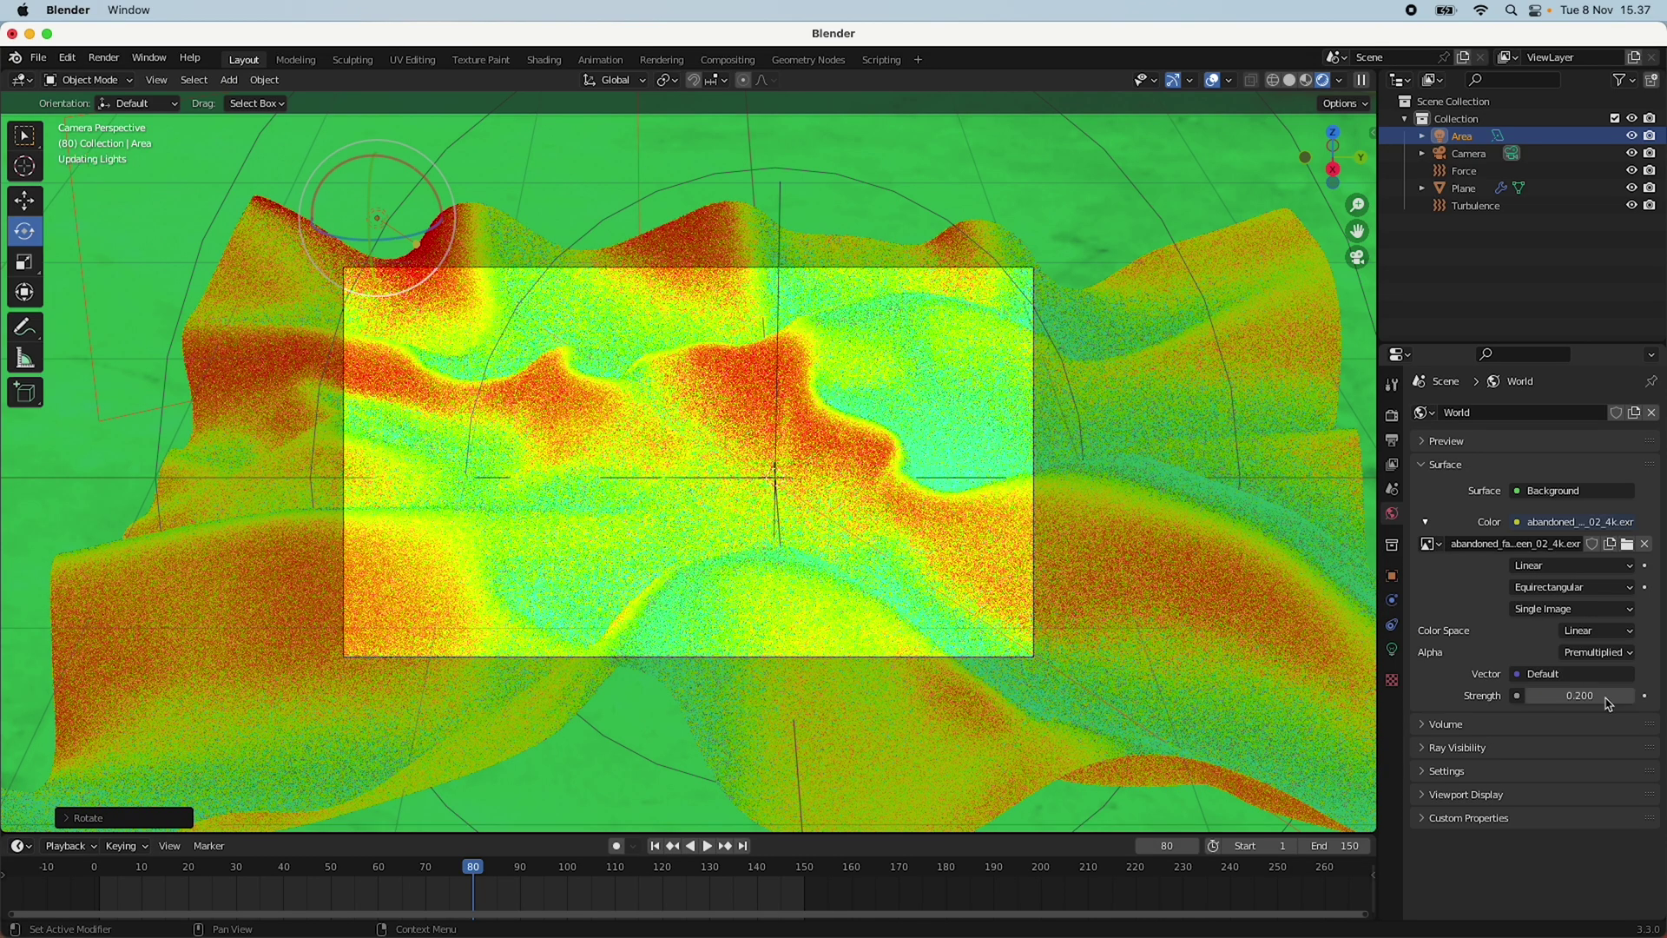
key(Return)
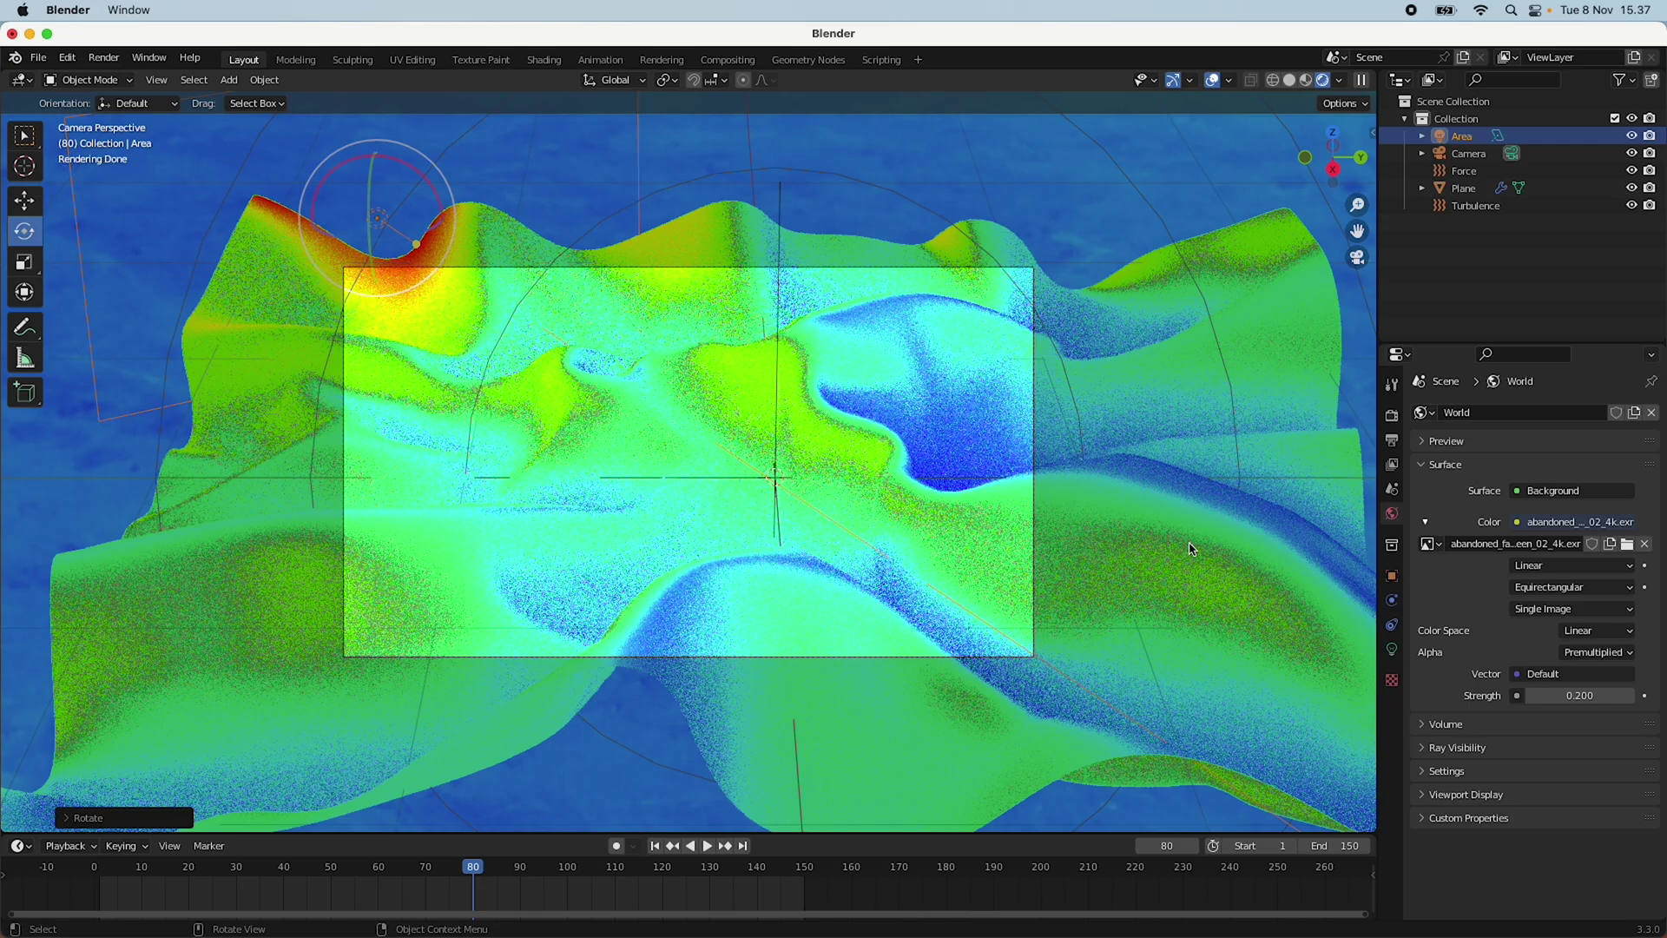
Raise the area light along the Z axis and shift it along the X axis.
key(g)
key(z)
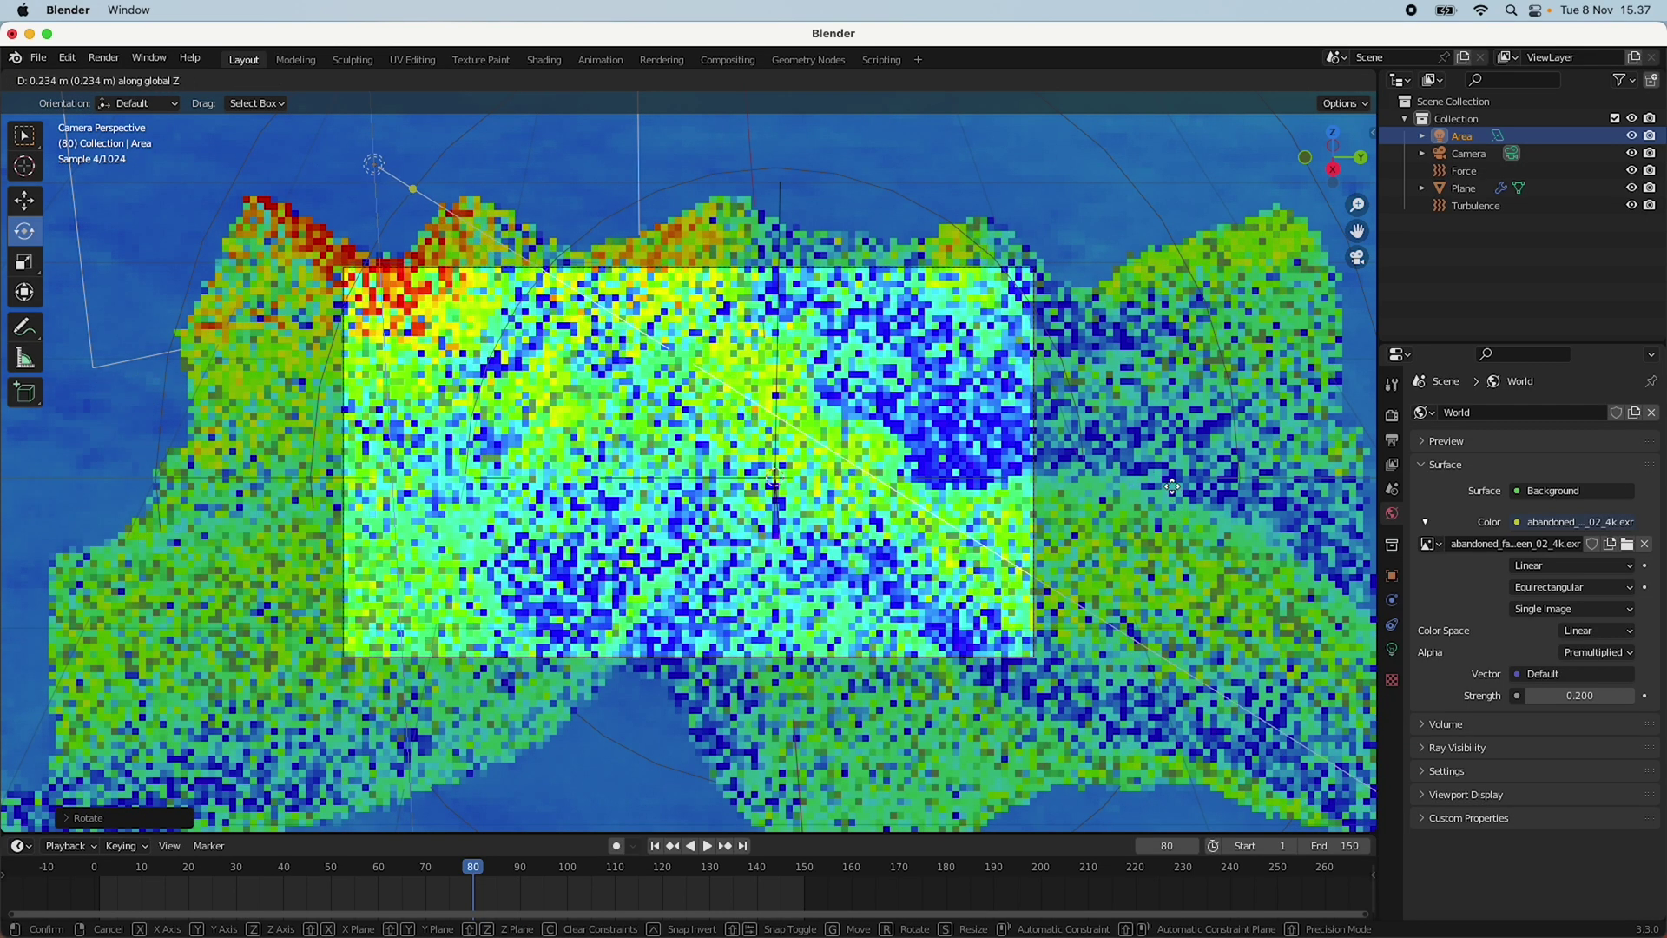
click(1172, 473)
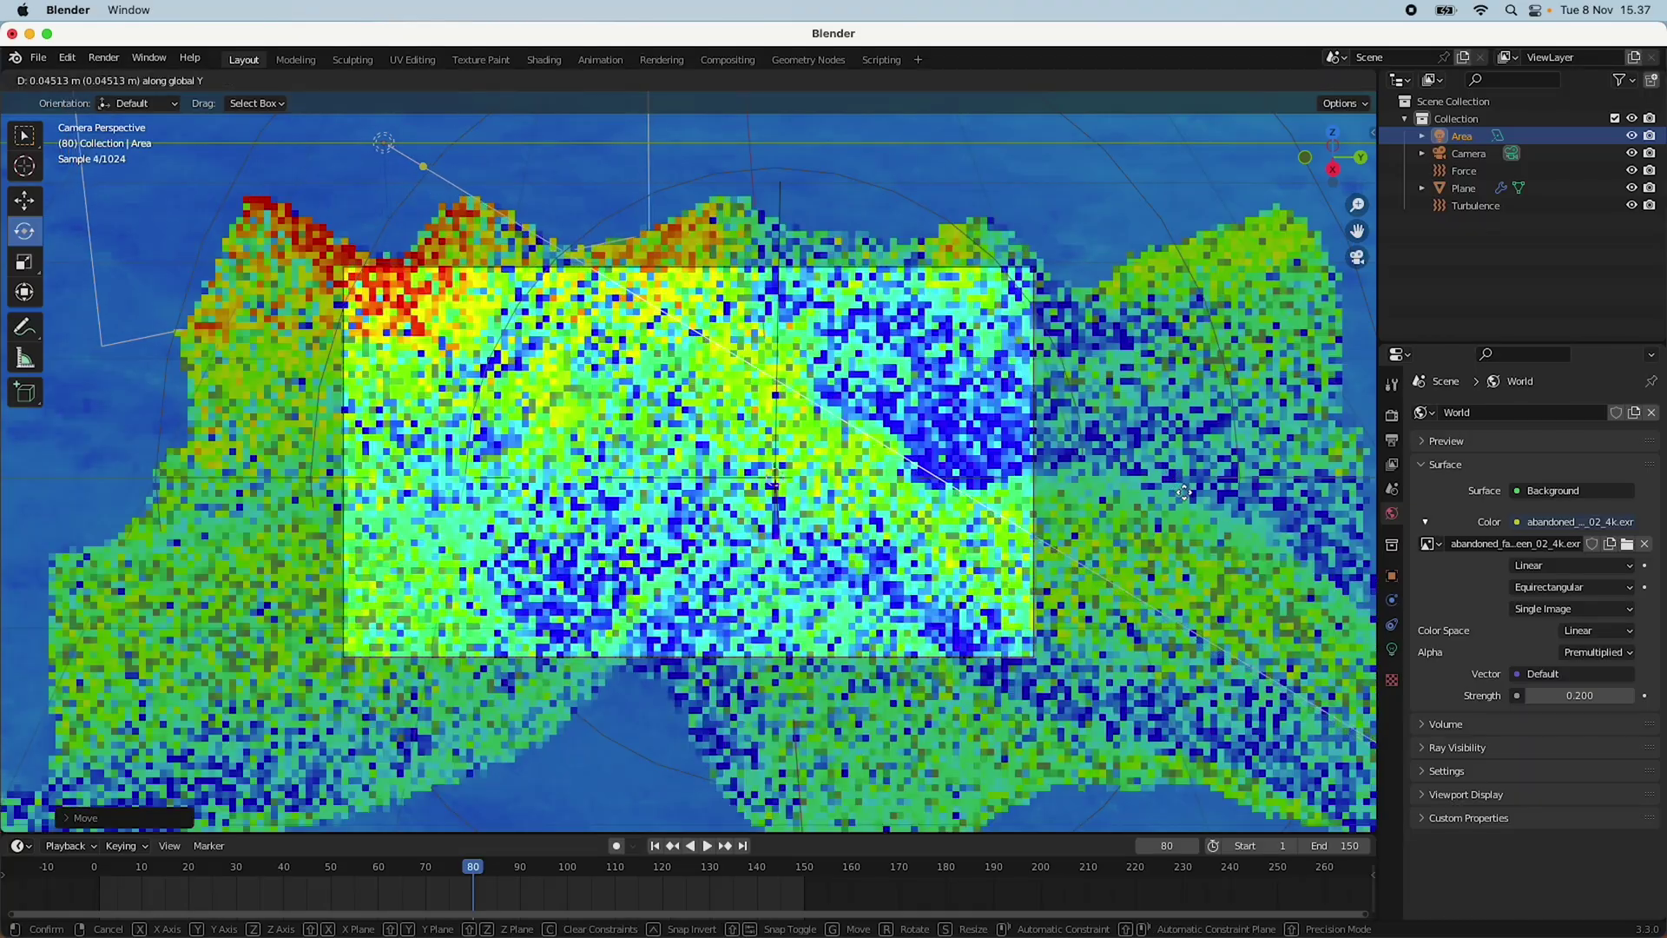
key(x)
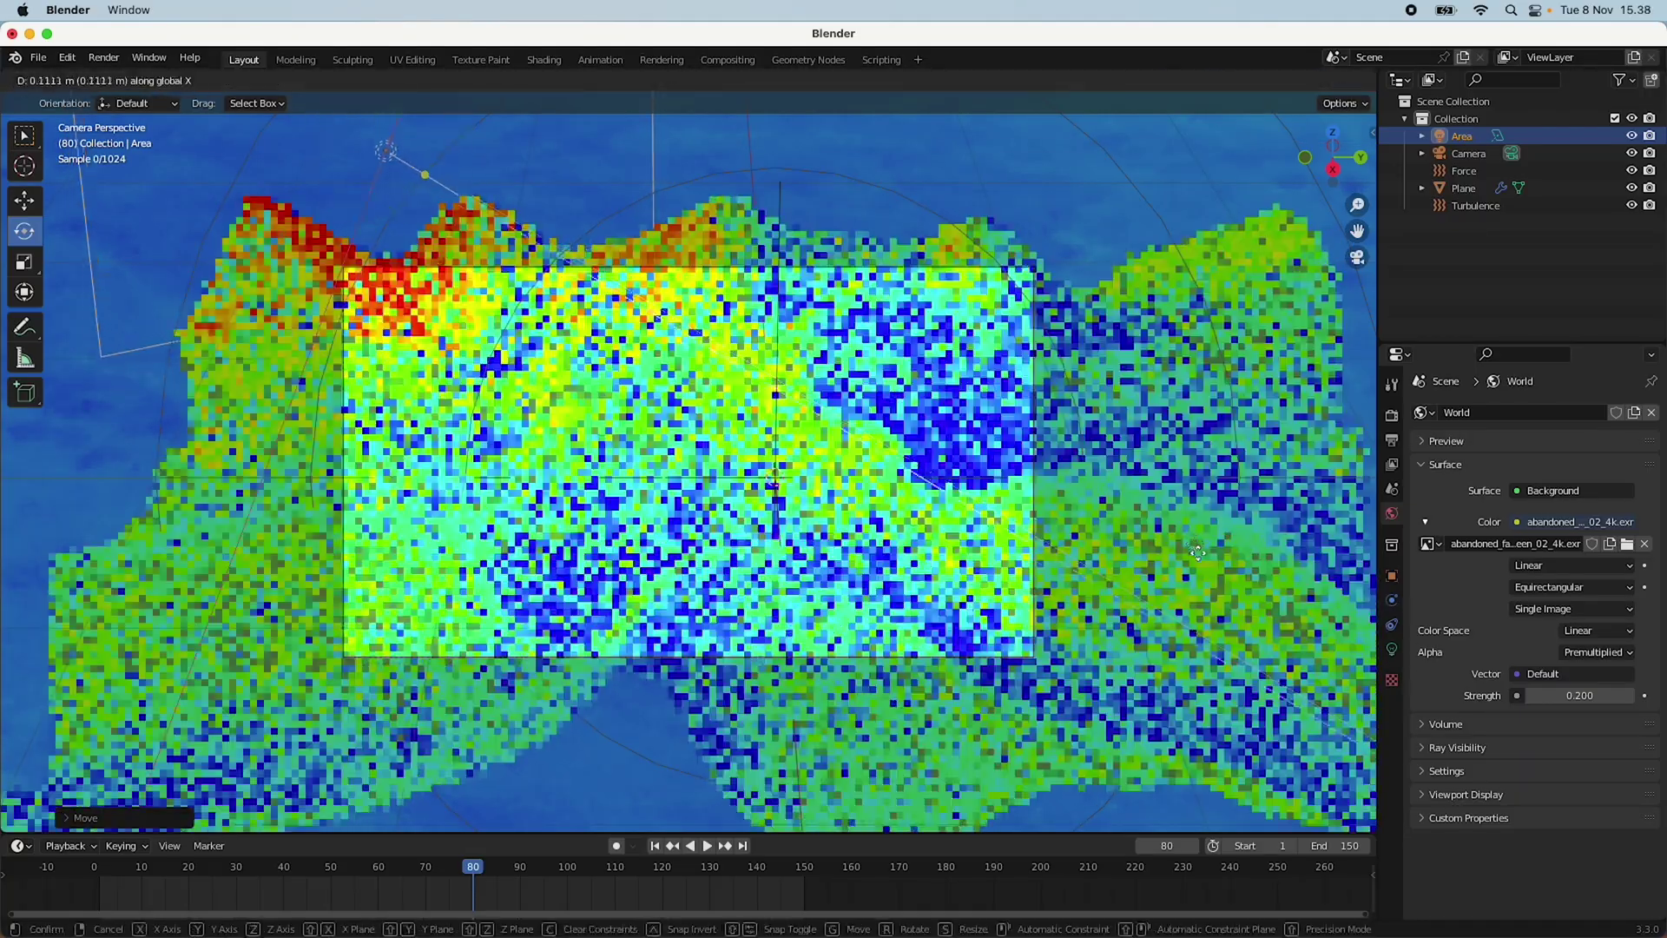
click(1211, 595)
scroll(1211, 595, down, 4)
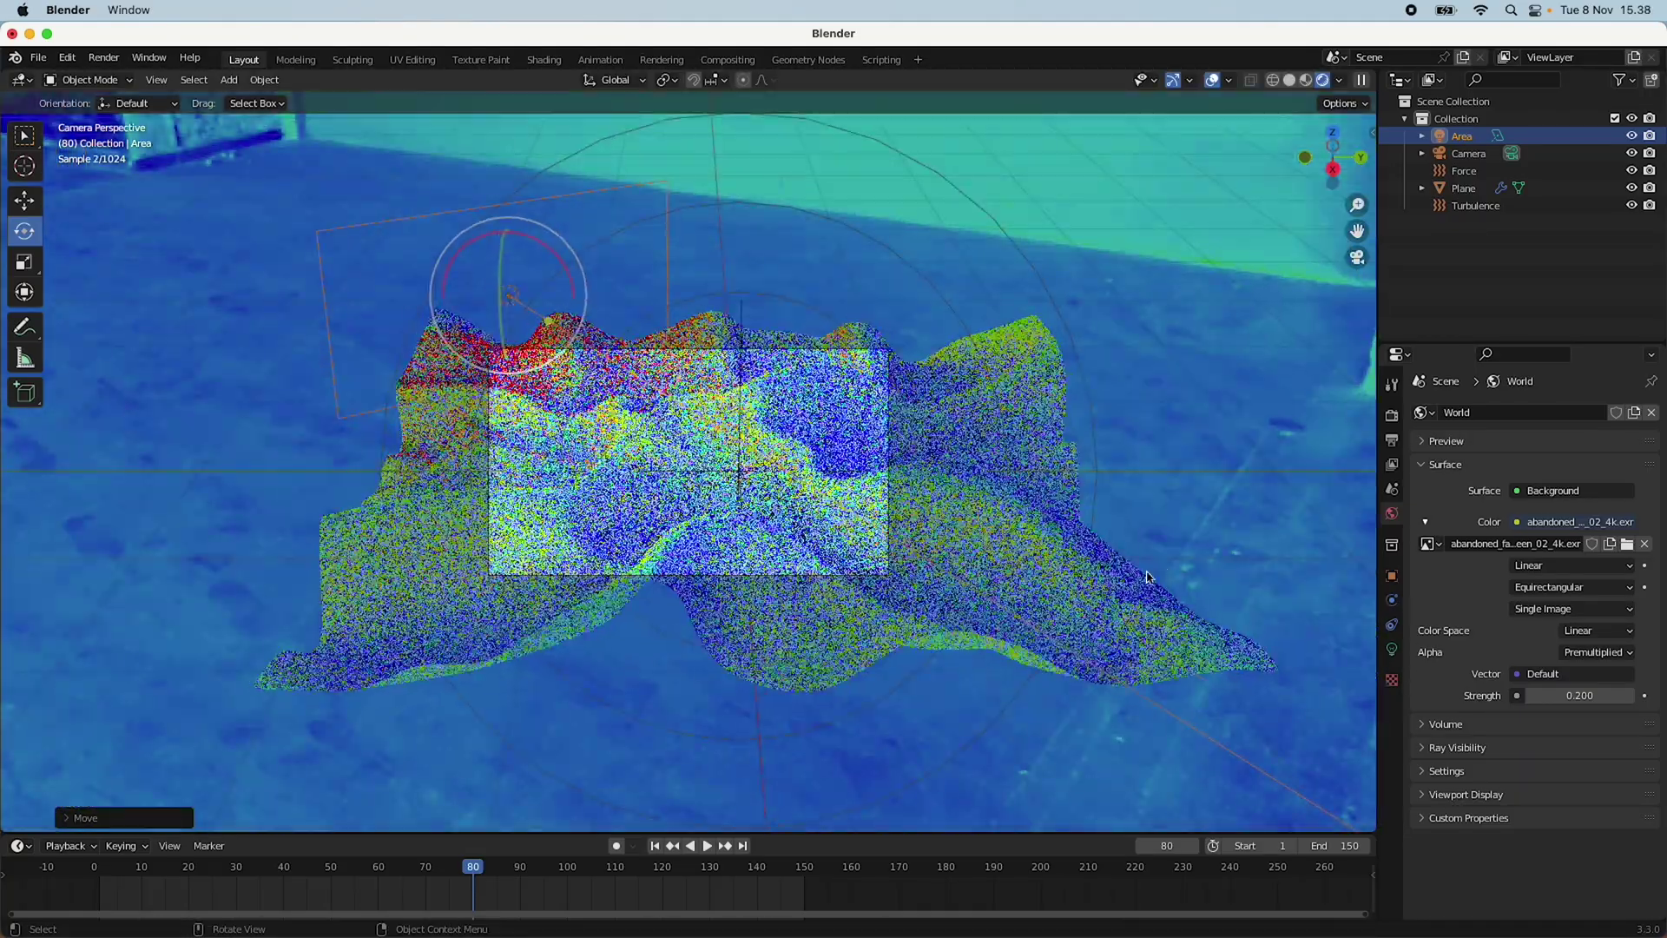
Set the area light's power to 150 W.
click(1392, 649)
click(1559, 533)
text(150)
key(Return)
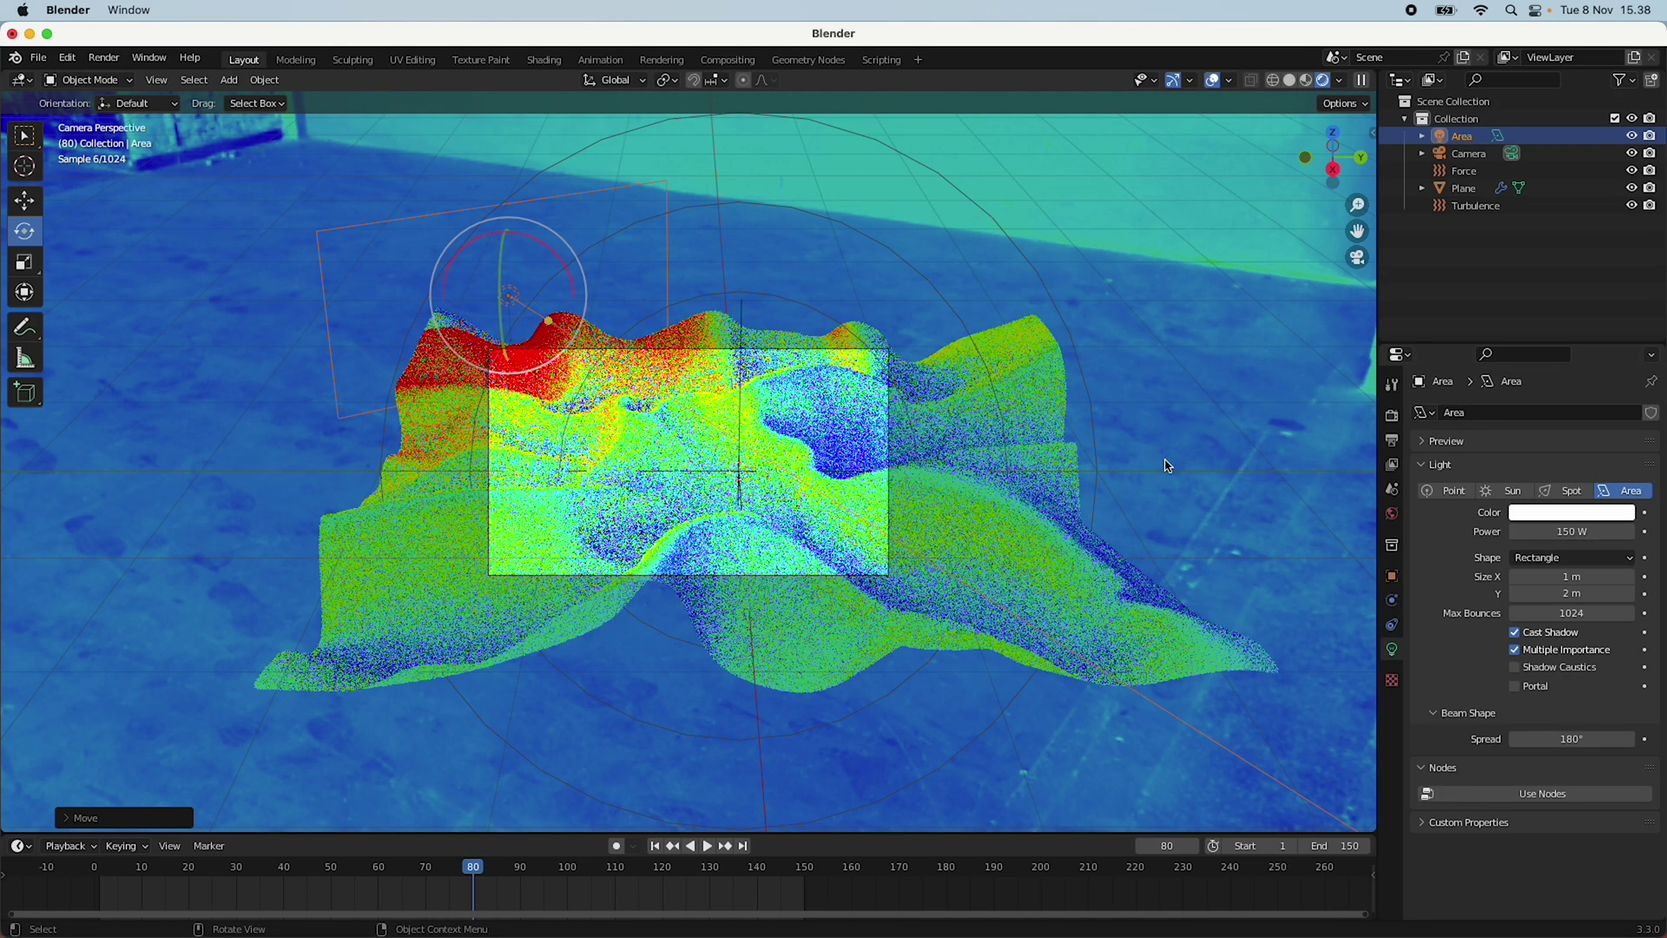
Reposition the area light behind the cloth along the Z, Y and X axes to adjust the highlights.
key(g)
key(z)
key(y)
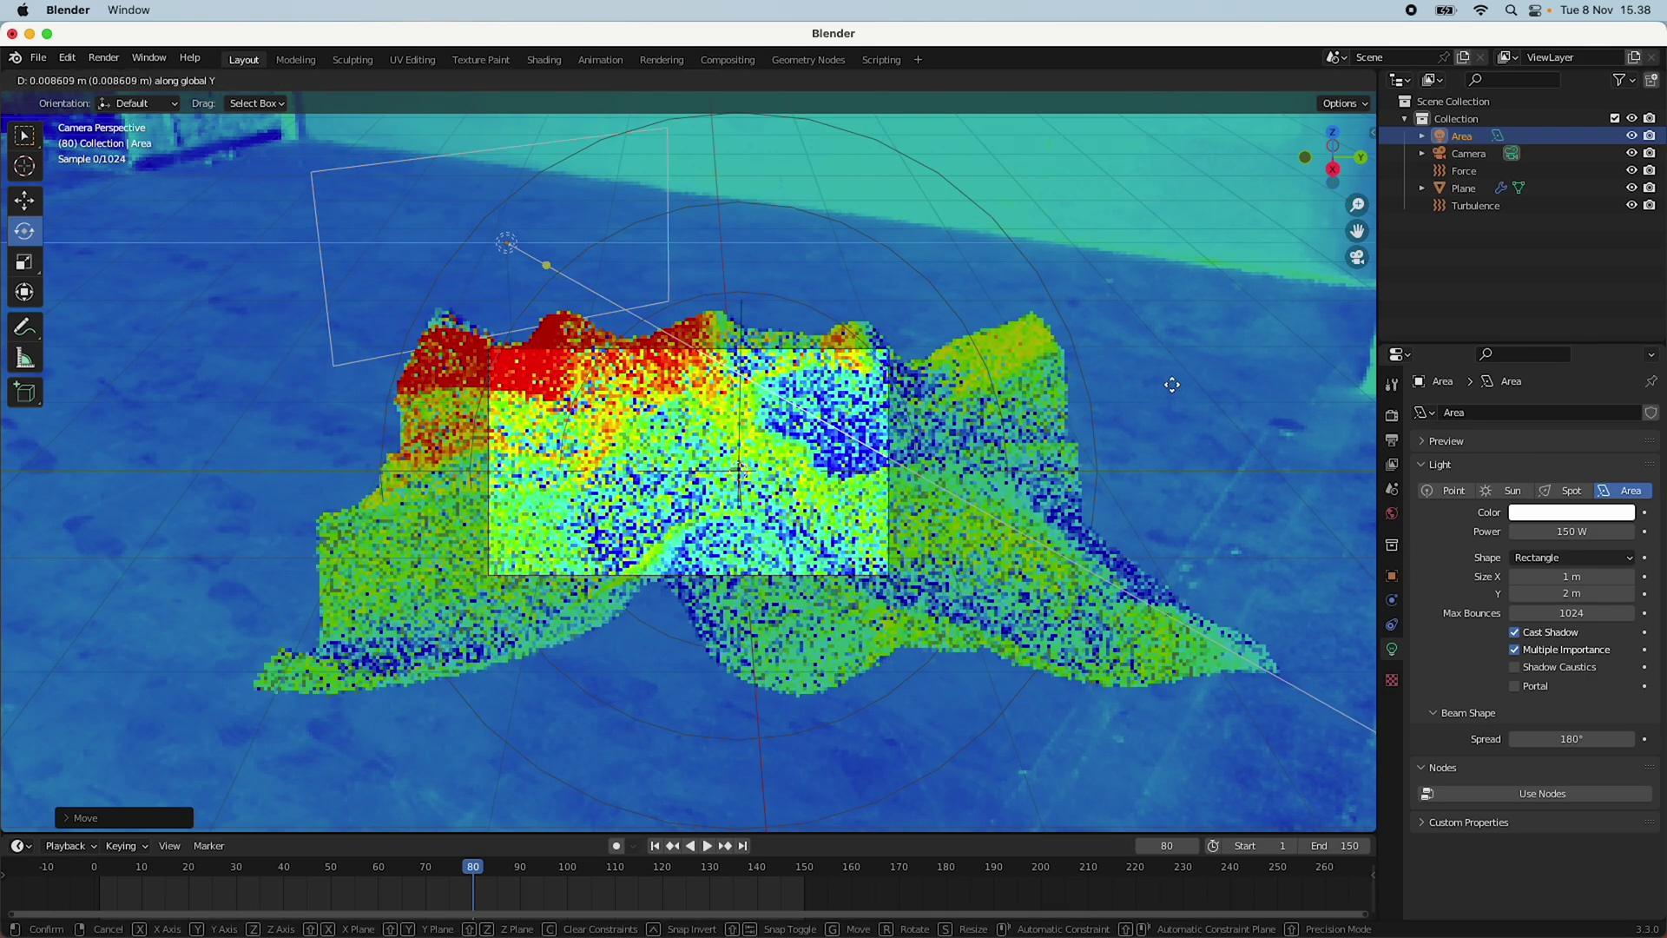
key(x)
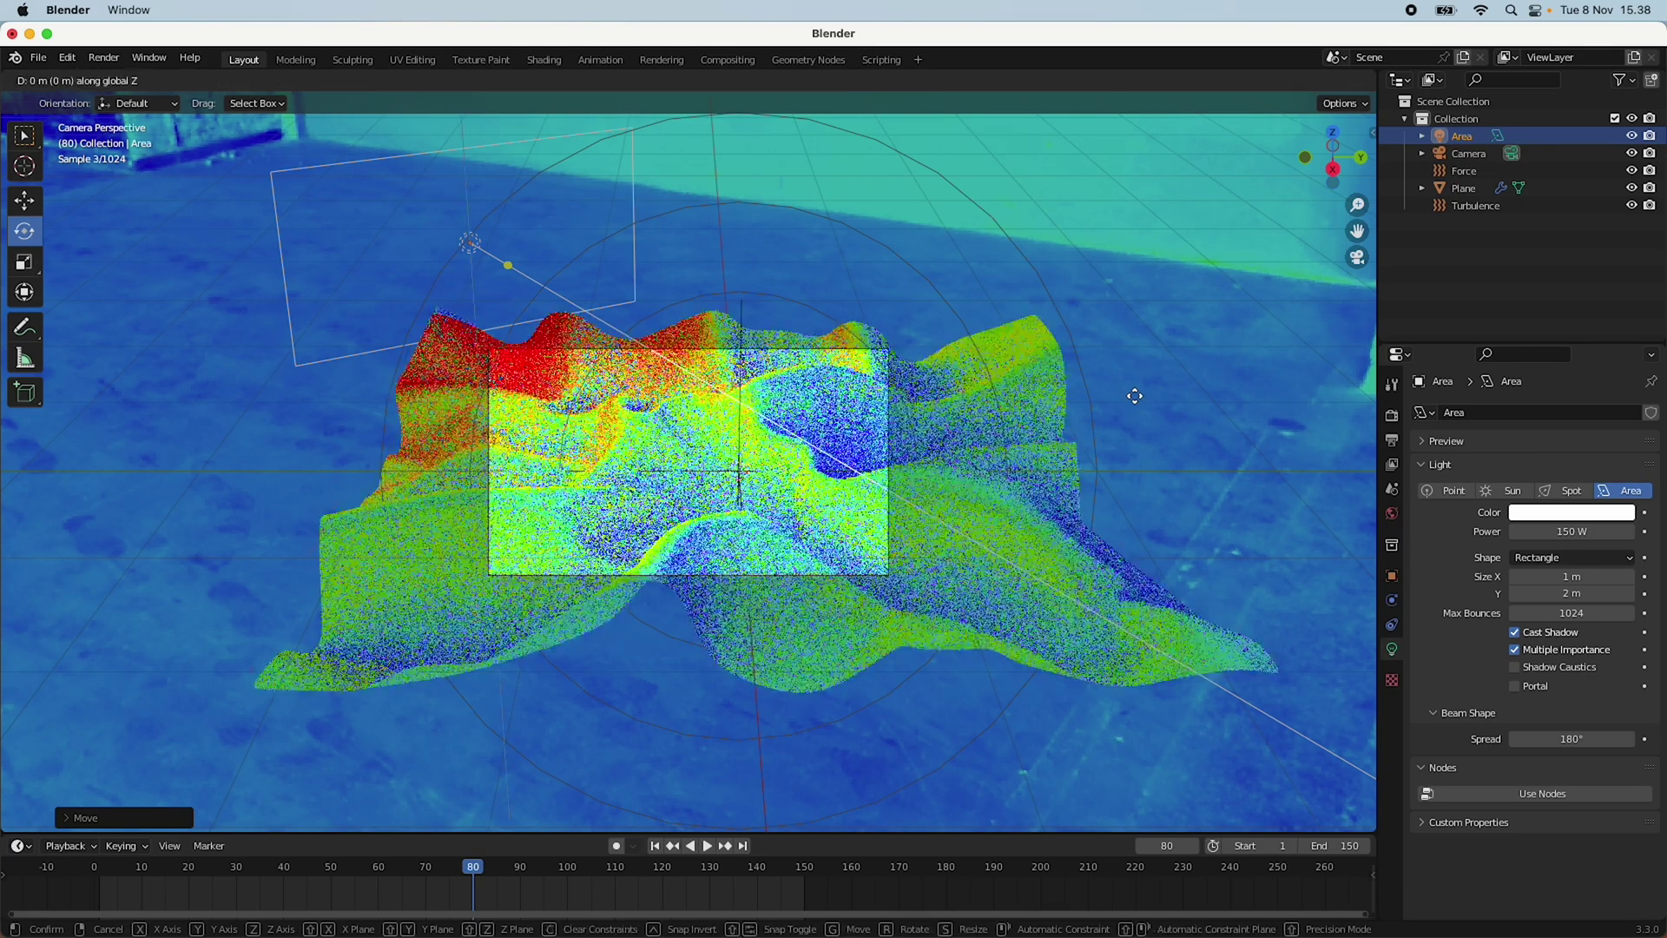
key(y)
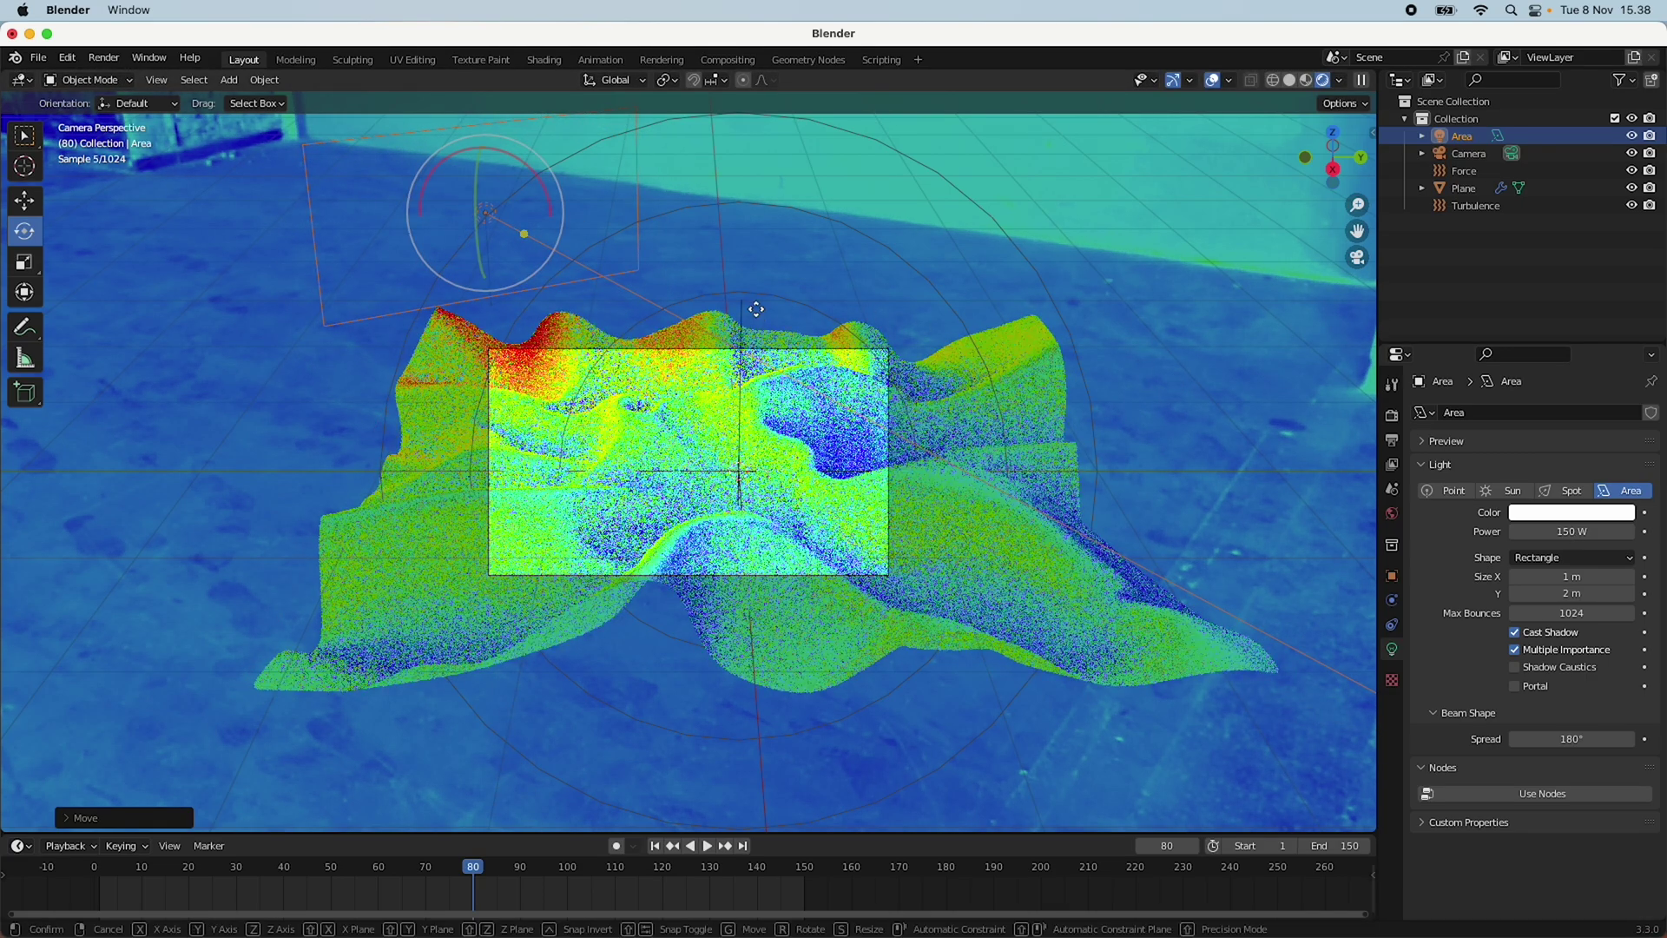
key(x)
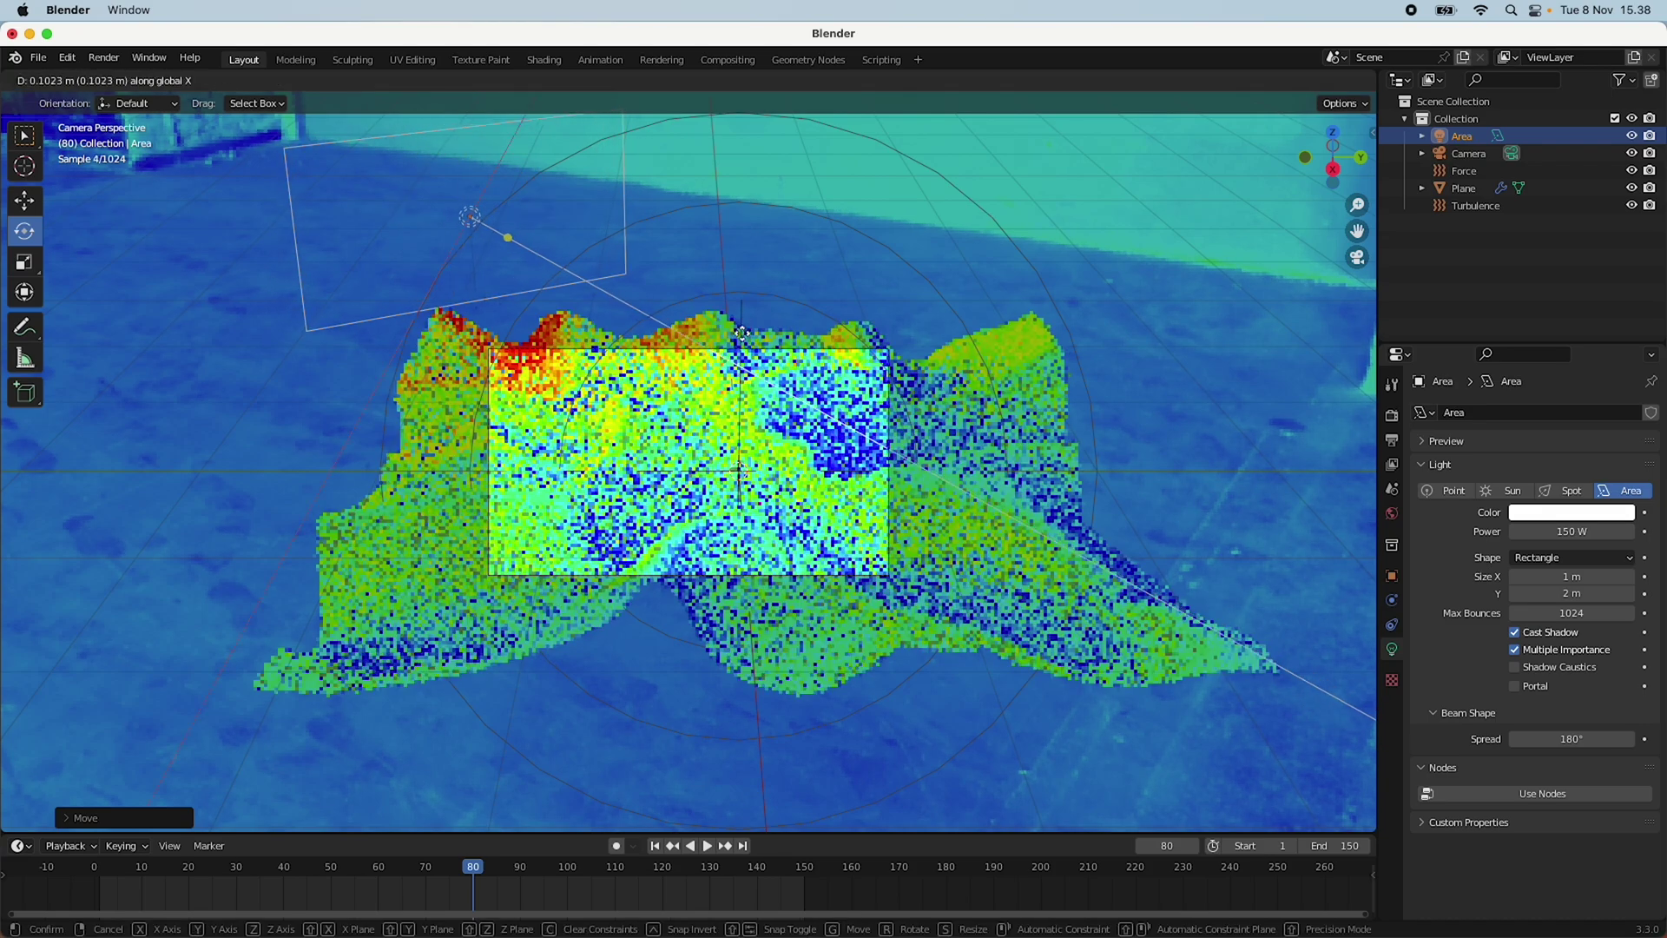
click(809, 539)
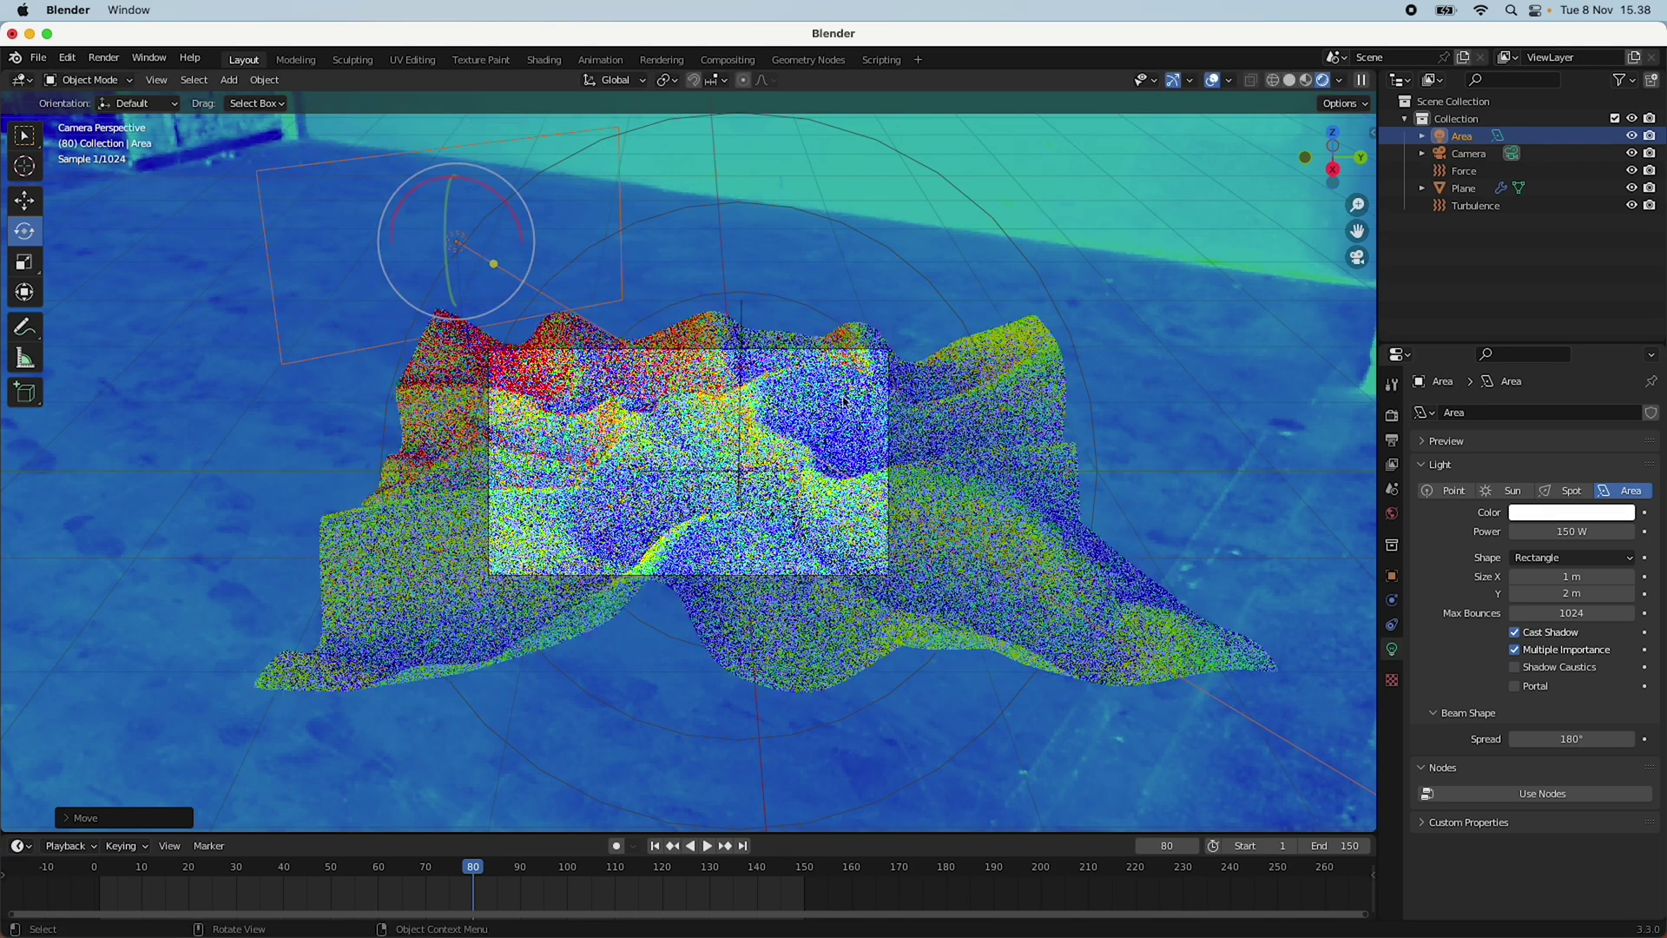
Set the color management exposure to -0.25.
click(1392, 415)
scroll(1545, 660, down, 8)
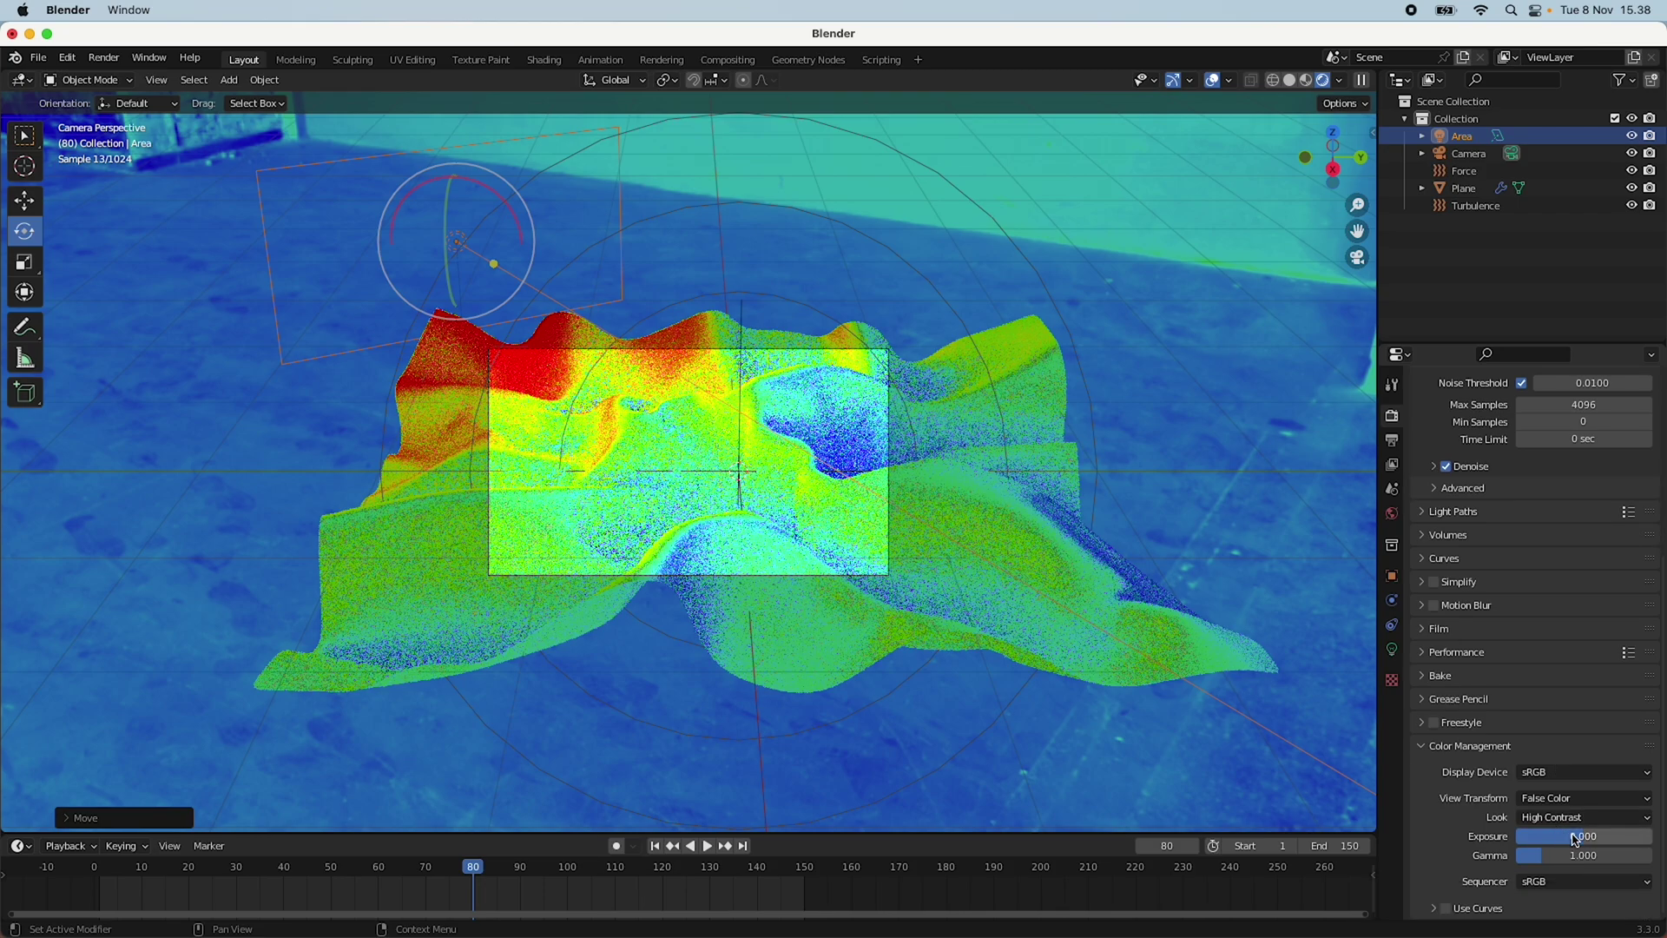
click(1587, 838)
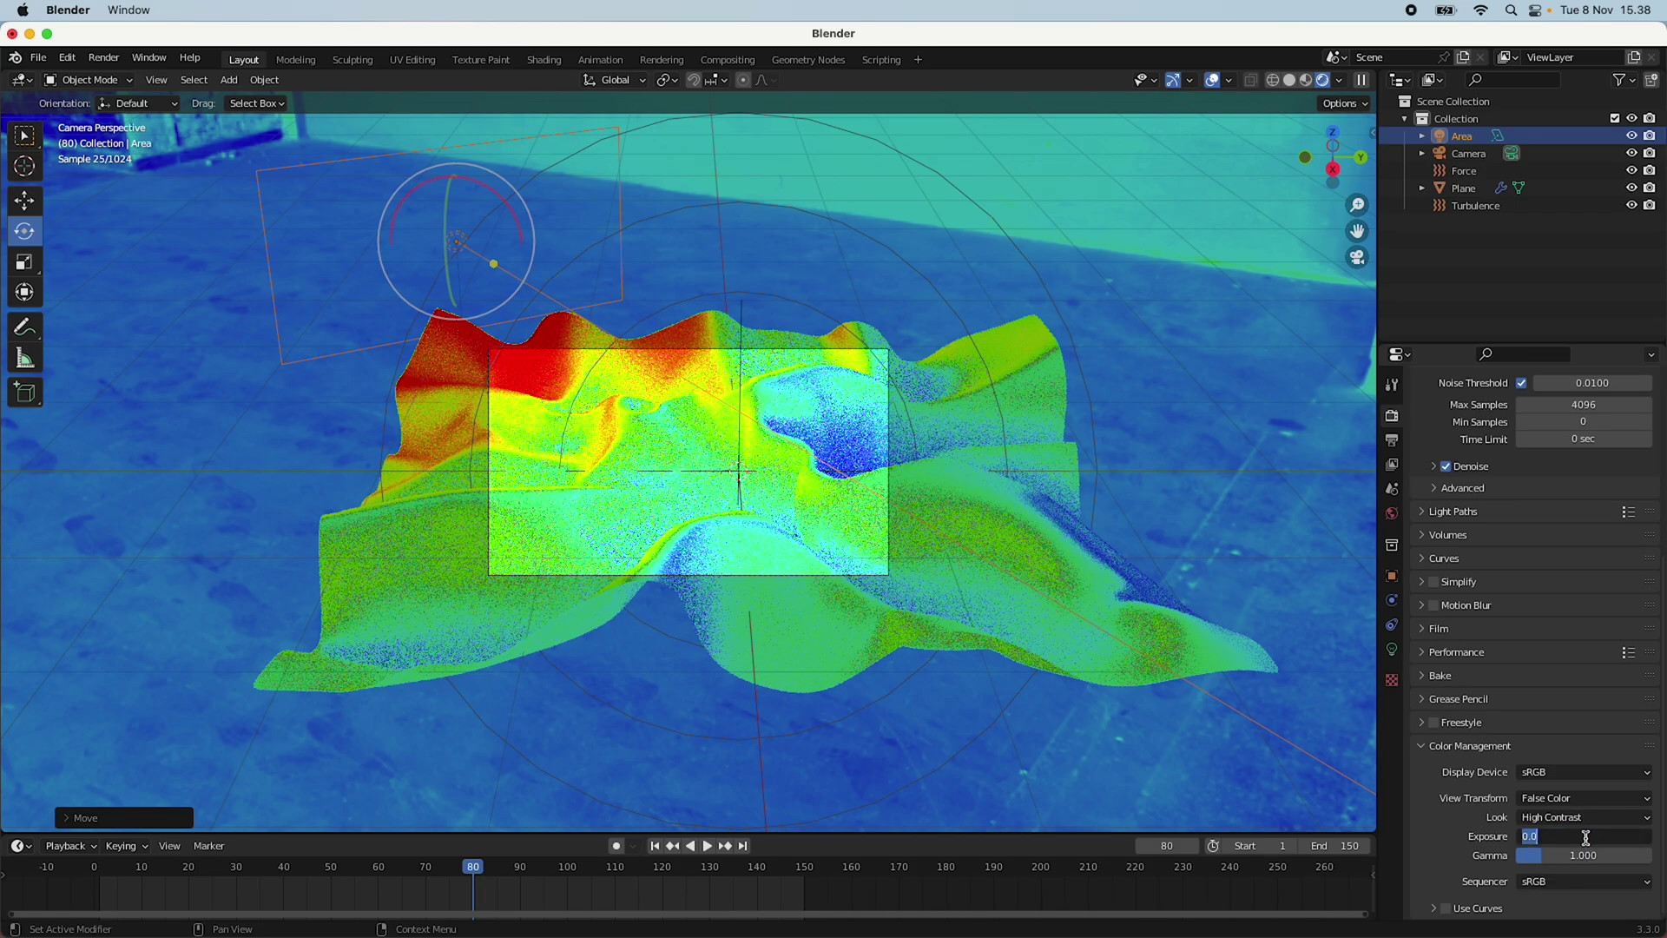
text(-0.25)
key(Return)
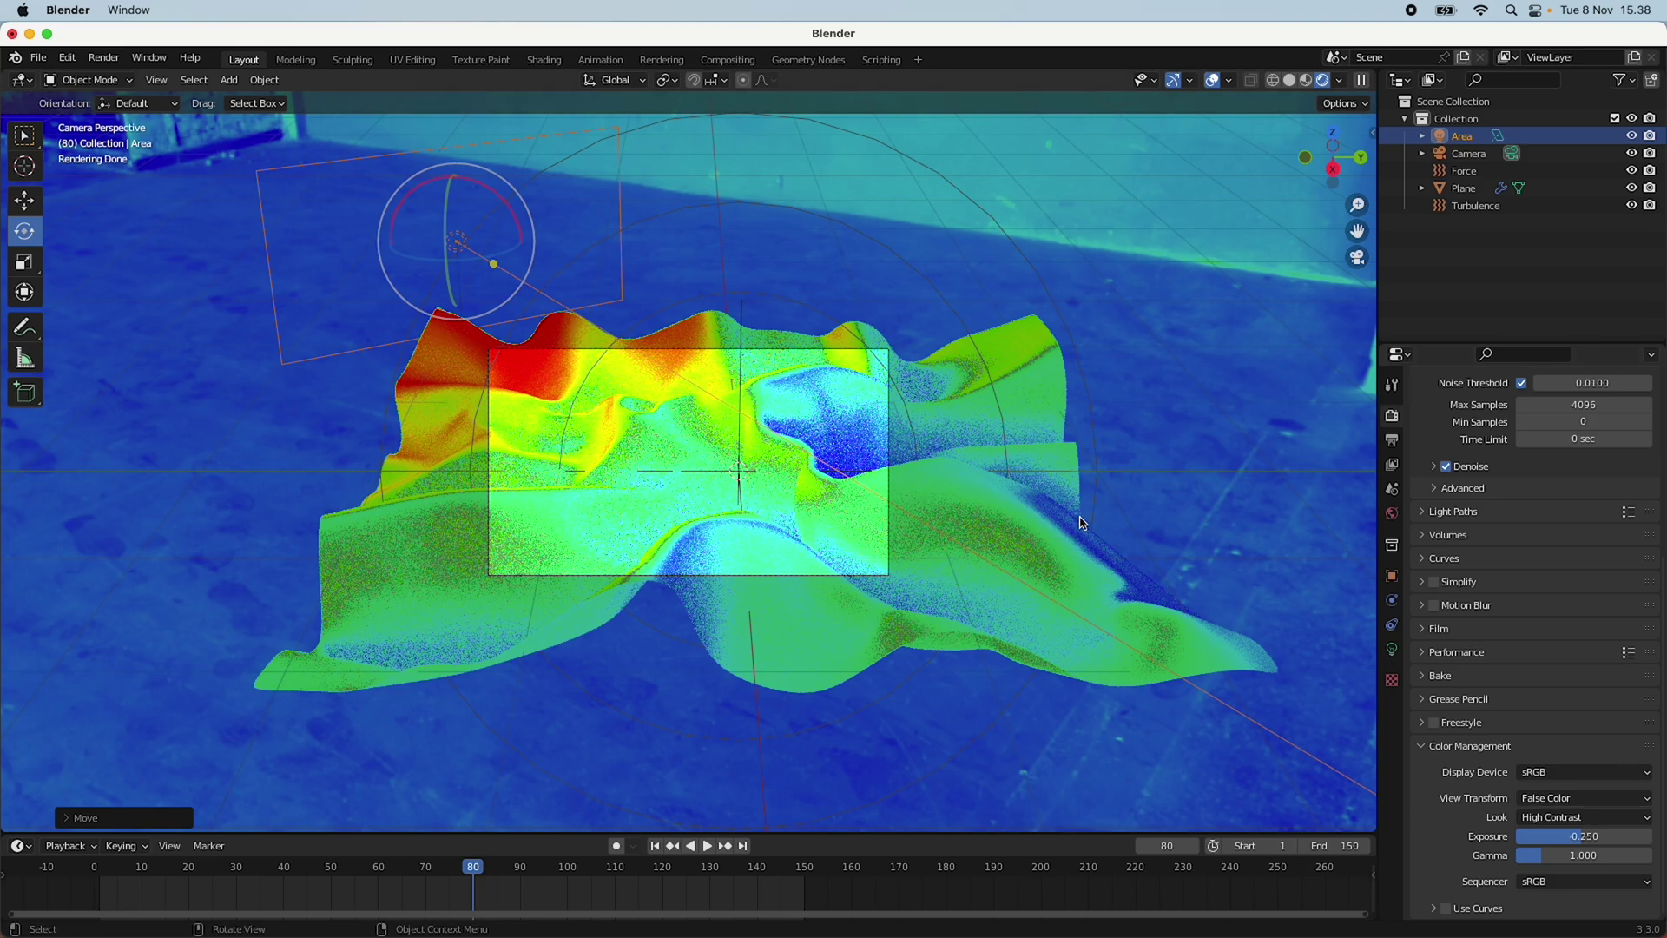
Check the false-color exposure across the cloth and set the area light's power to 125 W.
scroll(1084, 624, up, 2)
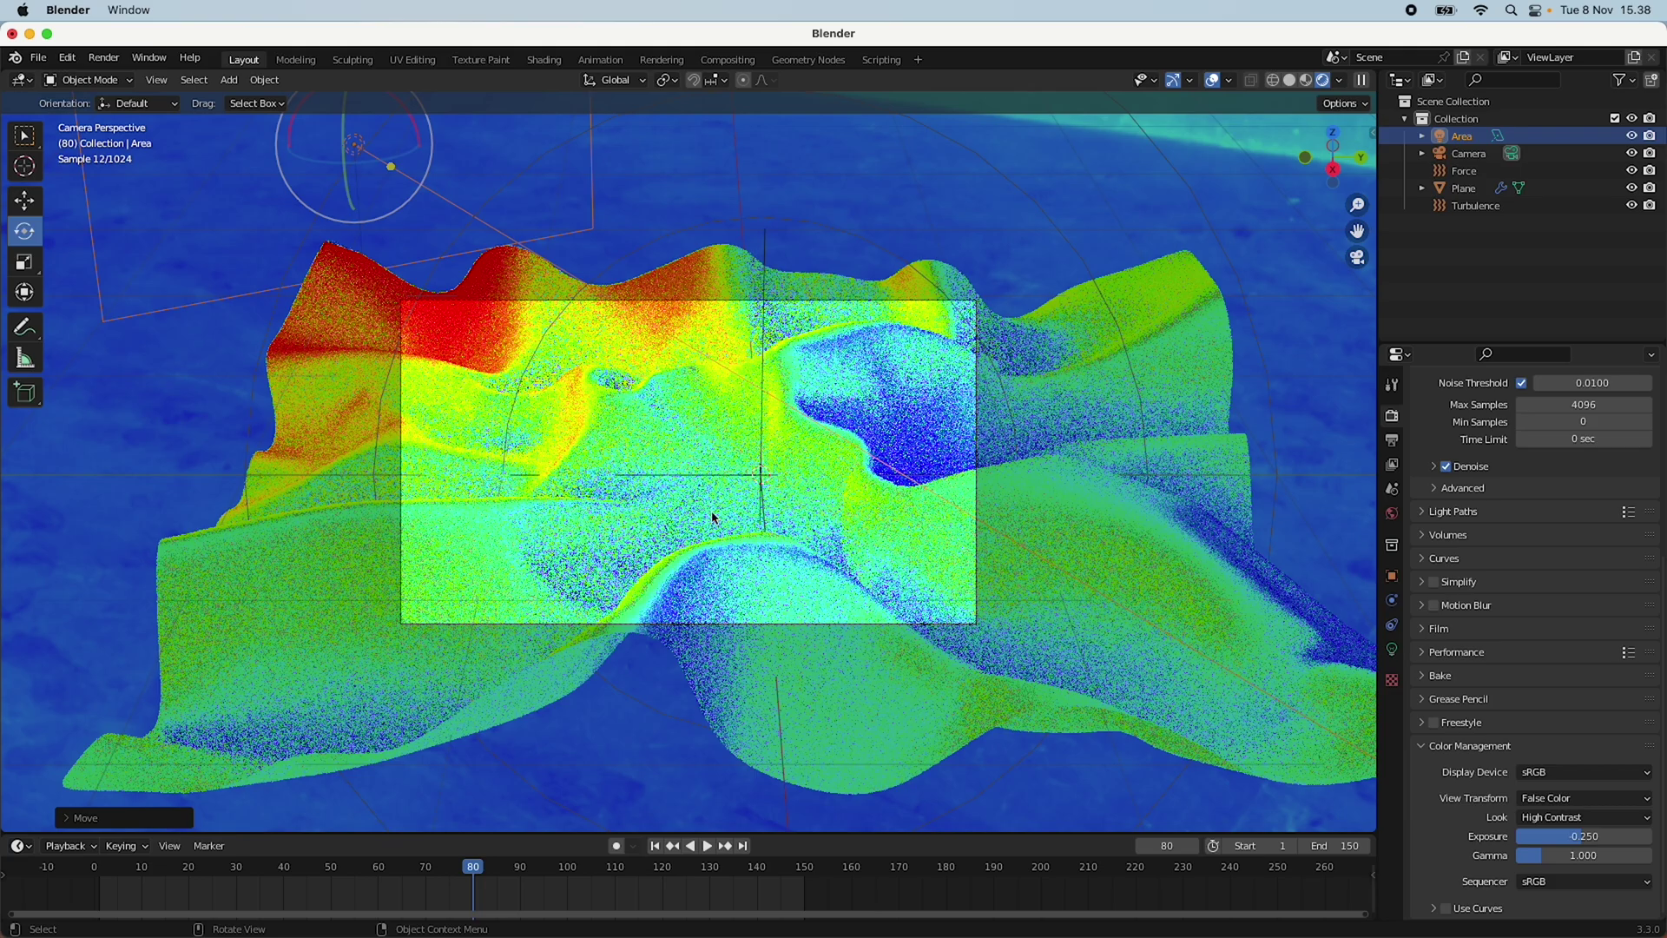
scroll(1150, 623, down, 1)
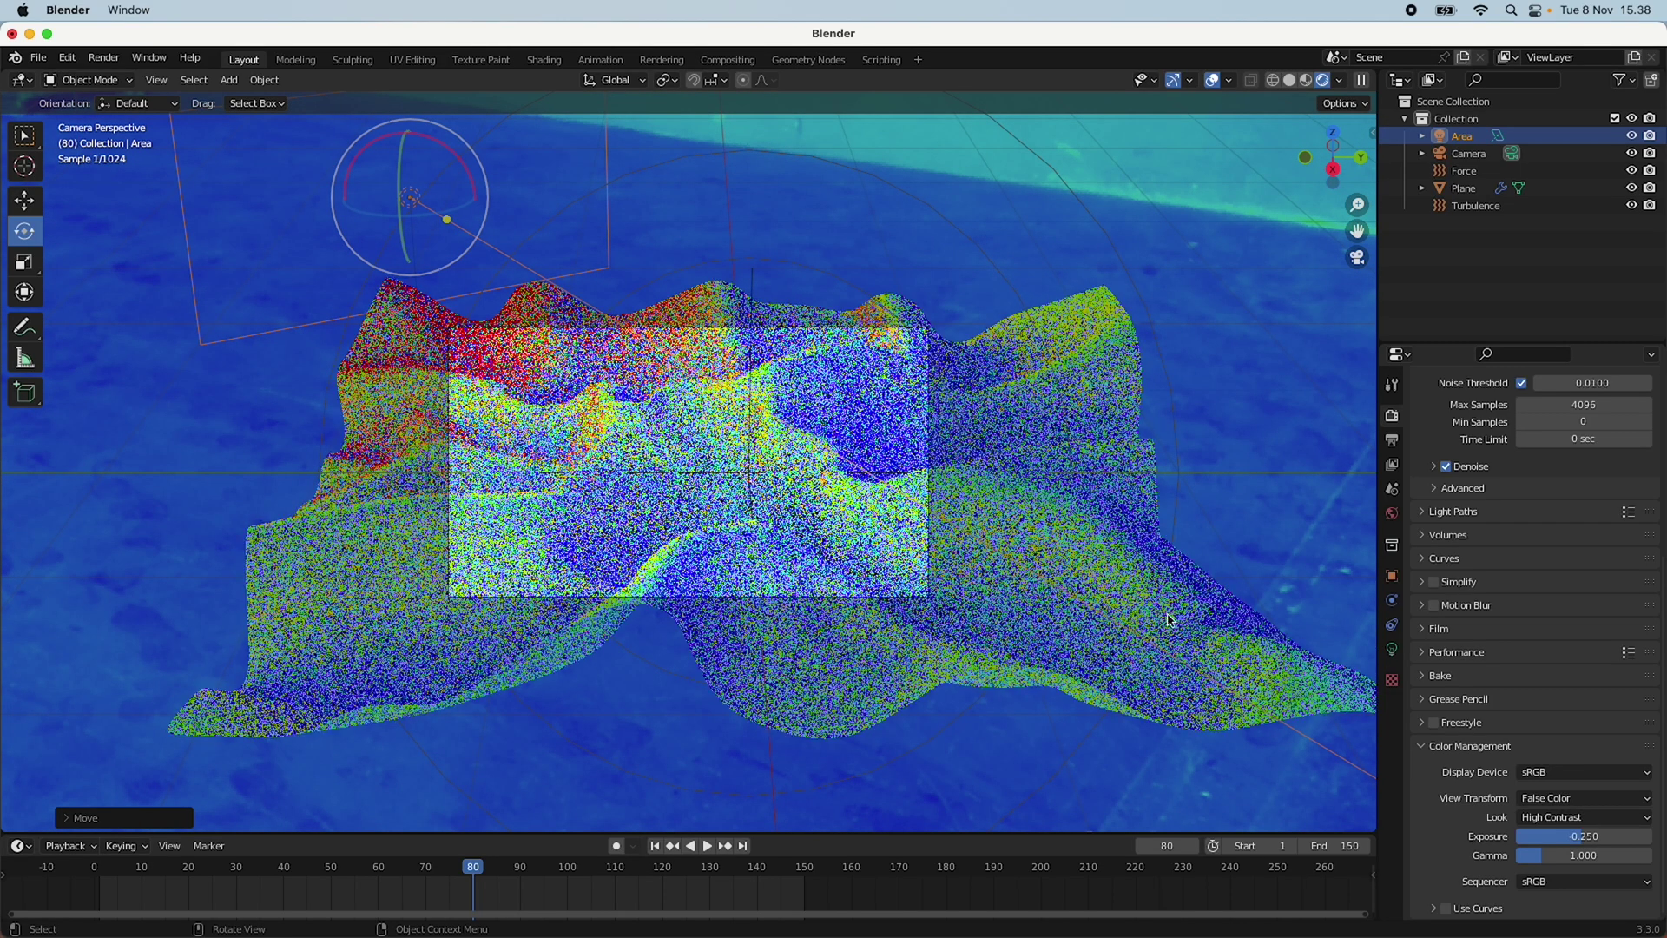
scroll(633, 379, up, 2)
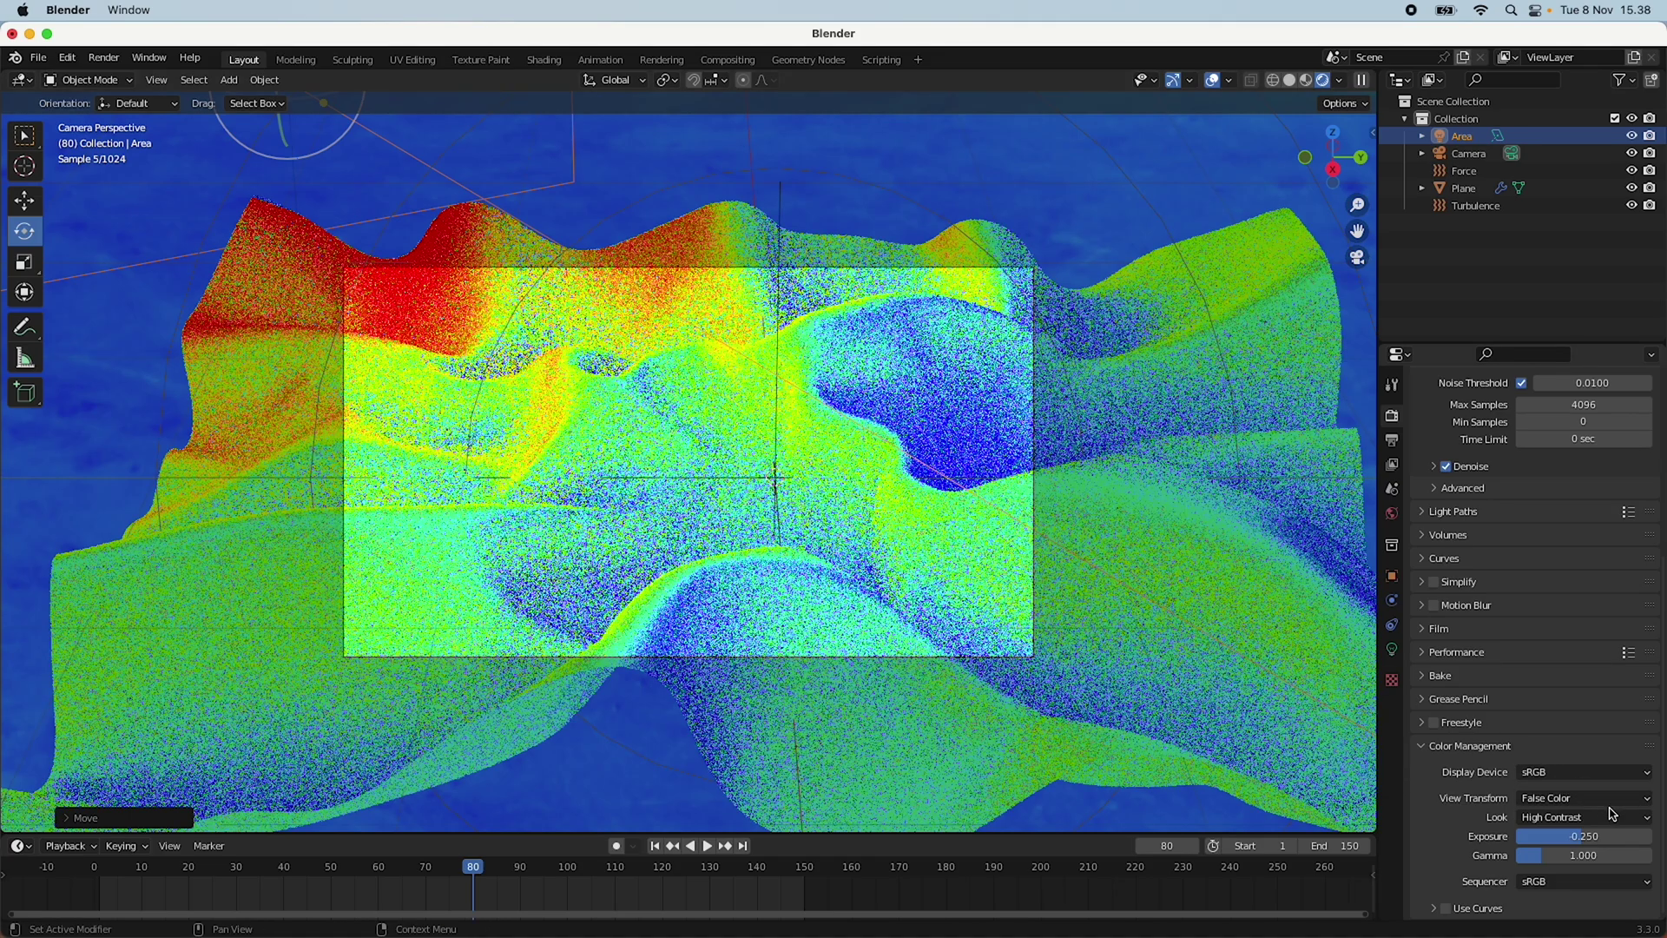
click(1392, 649)
click(1593, 531)
text(125)
key(Return)
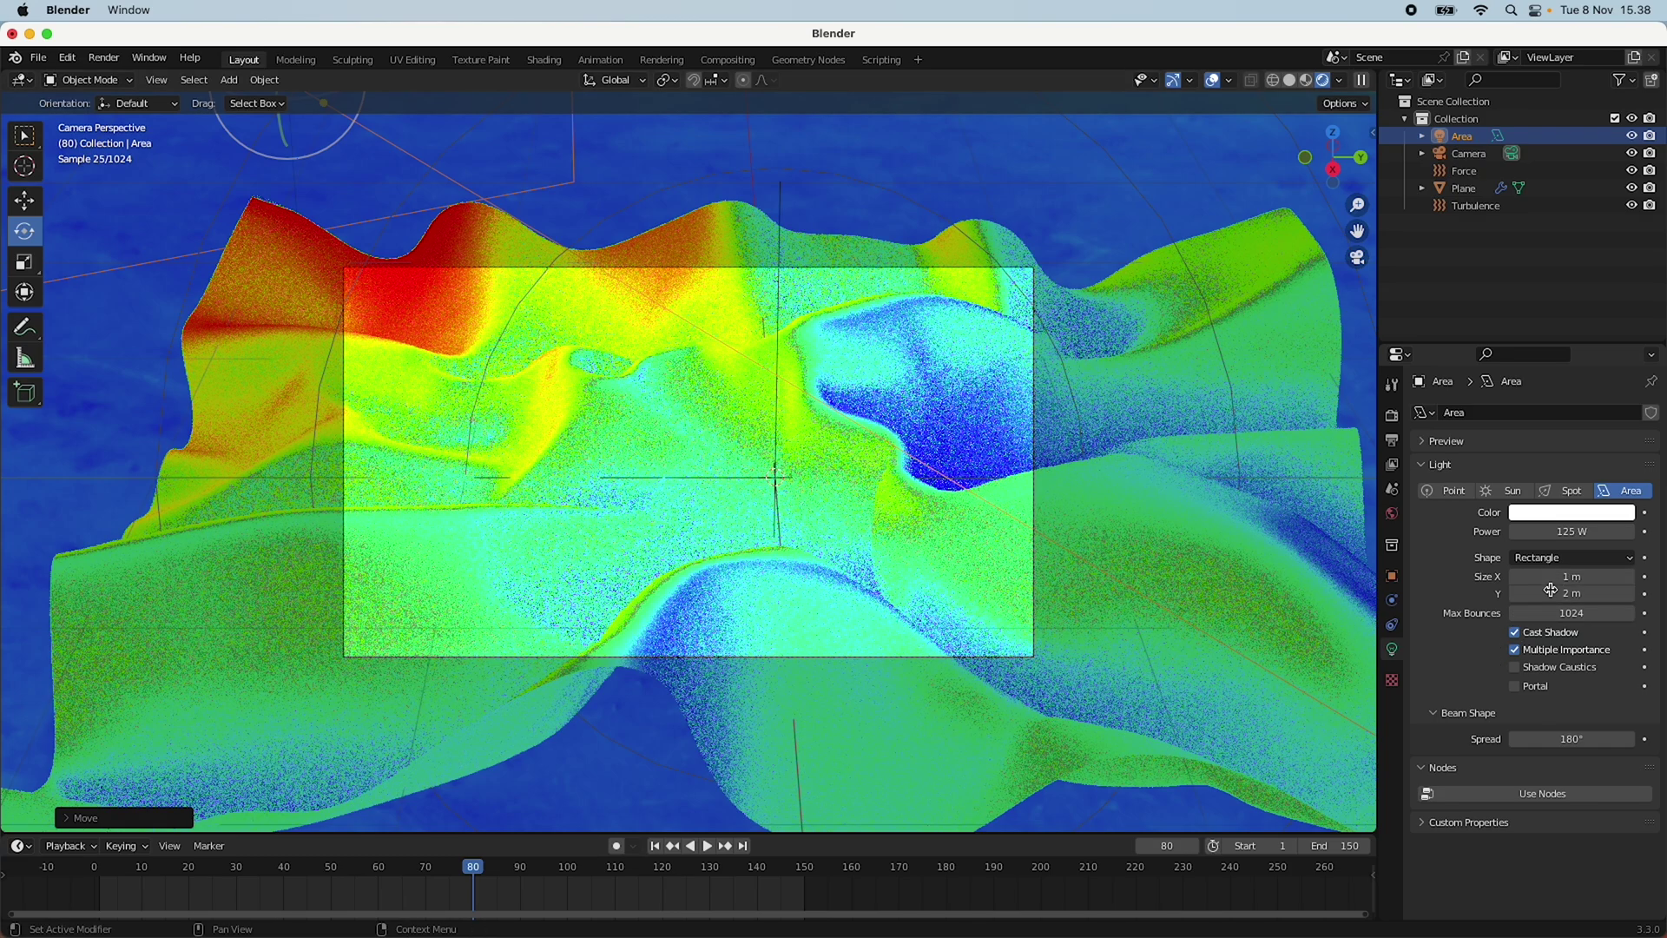
Change the view transform to Filmic and switch the viewport back to Solid shading.
click(1392, 416)
scroll(1575, 781, down, 10)
click(1582, 799)
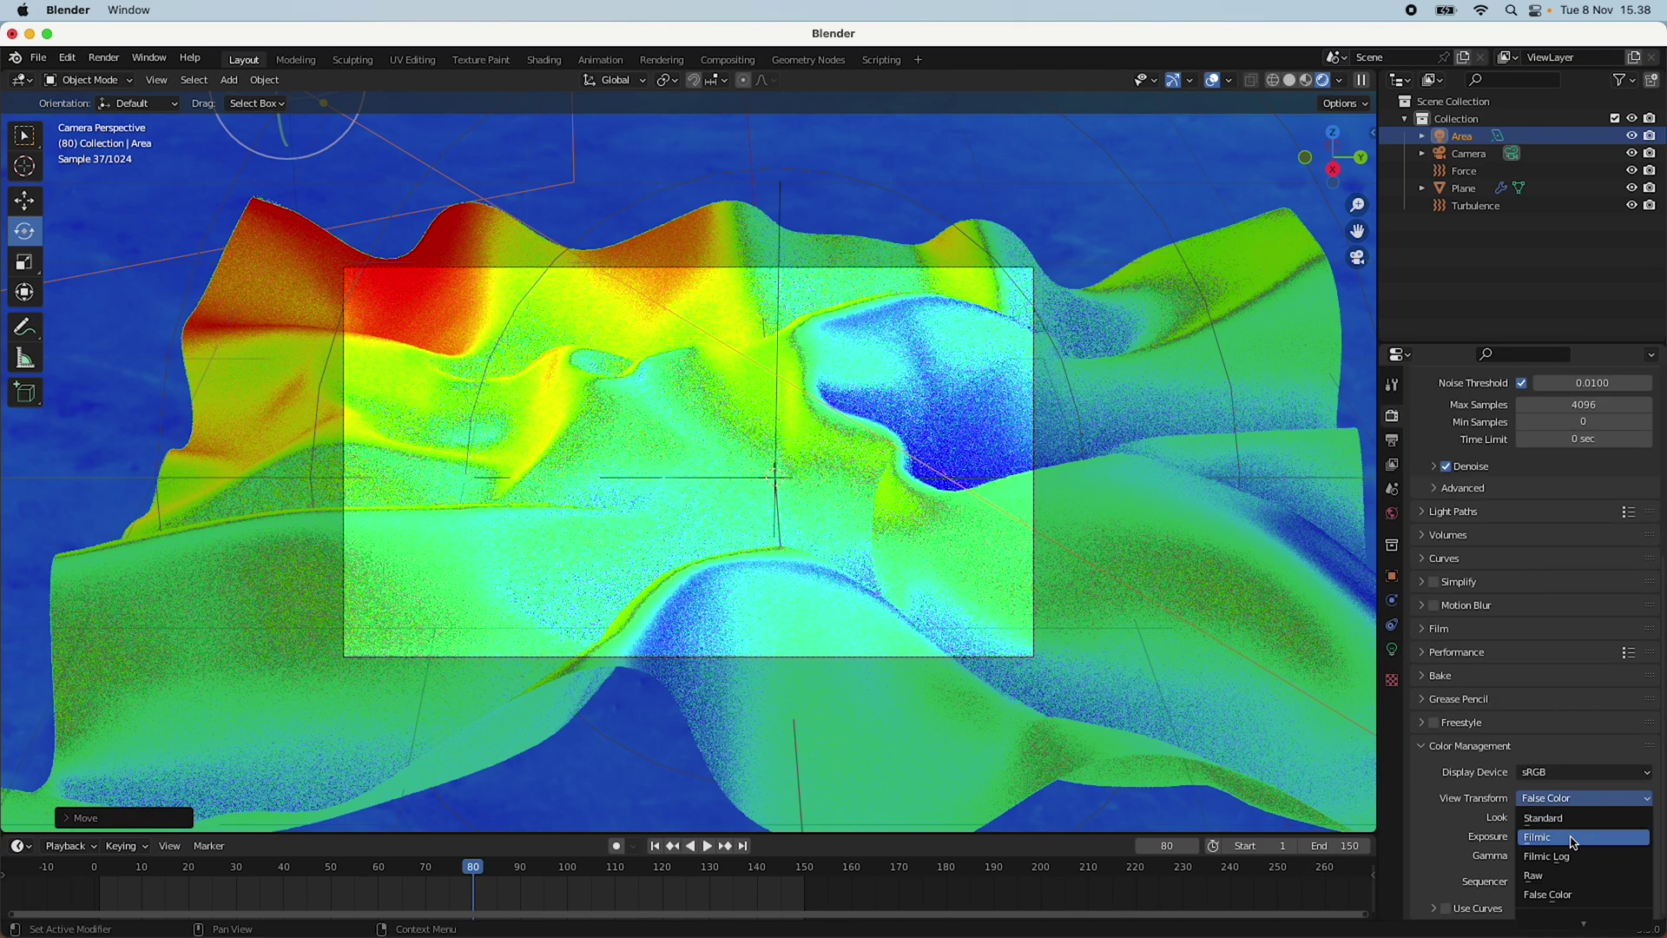
click(1544, 837)
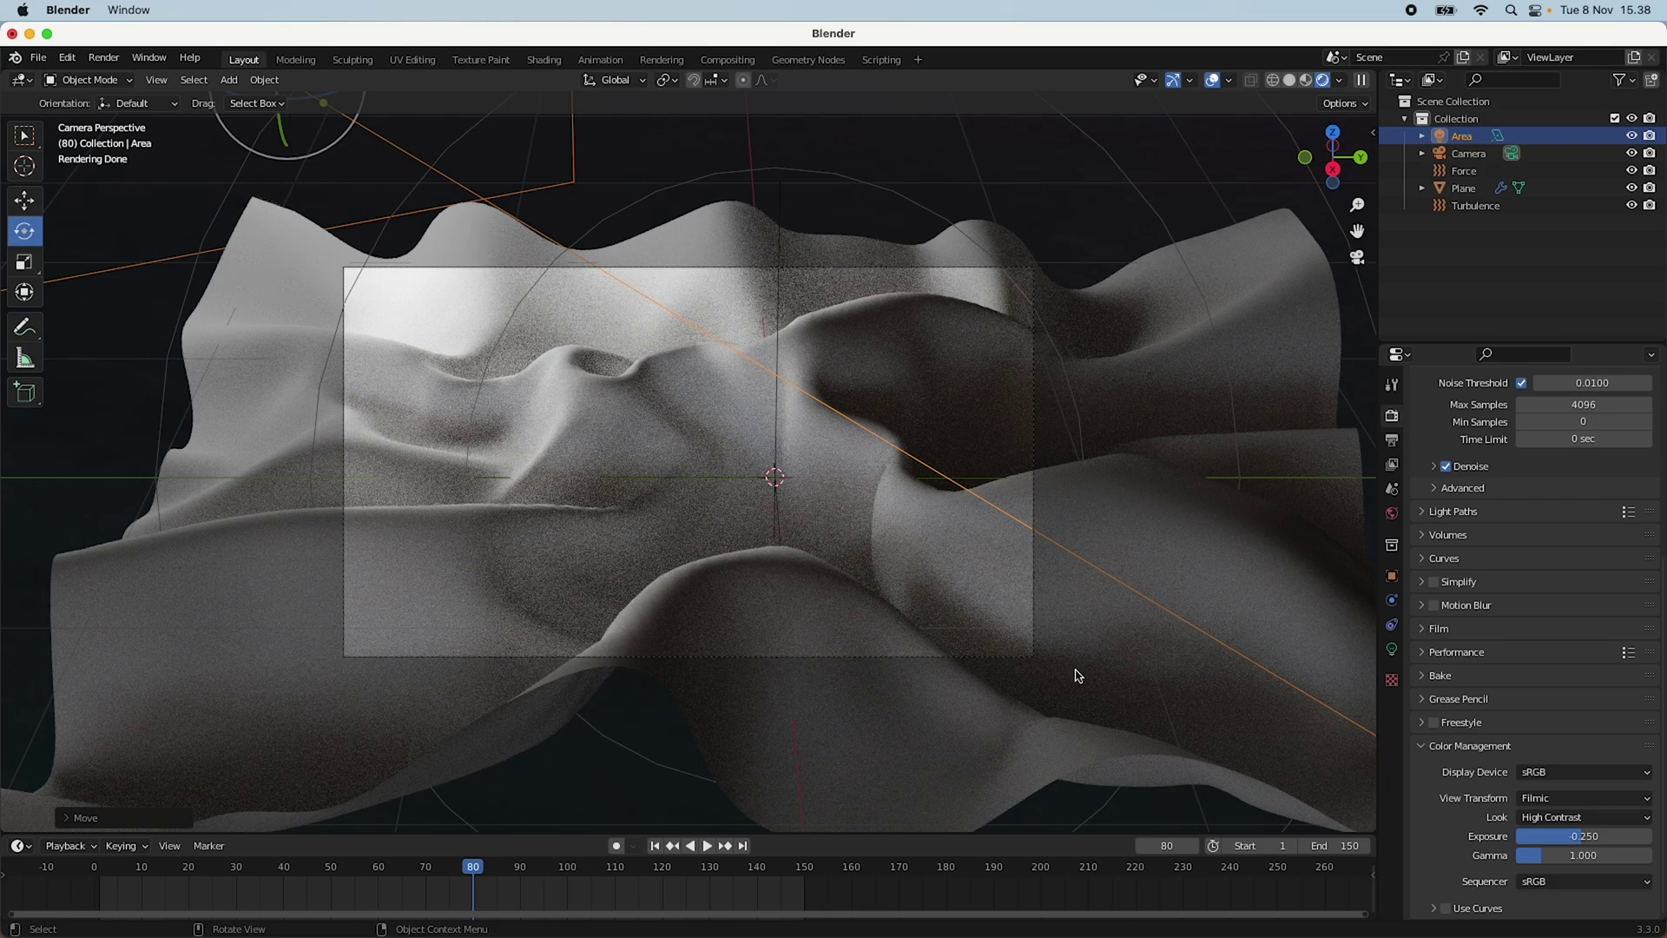
scroll(1110, 696, down, 2)
click(1291, 82)
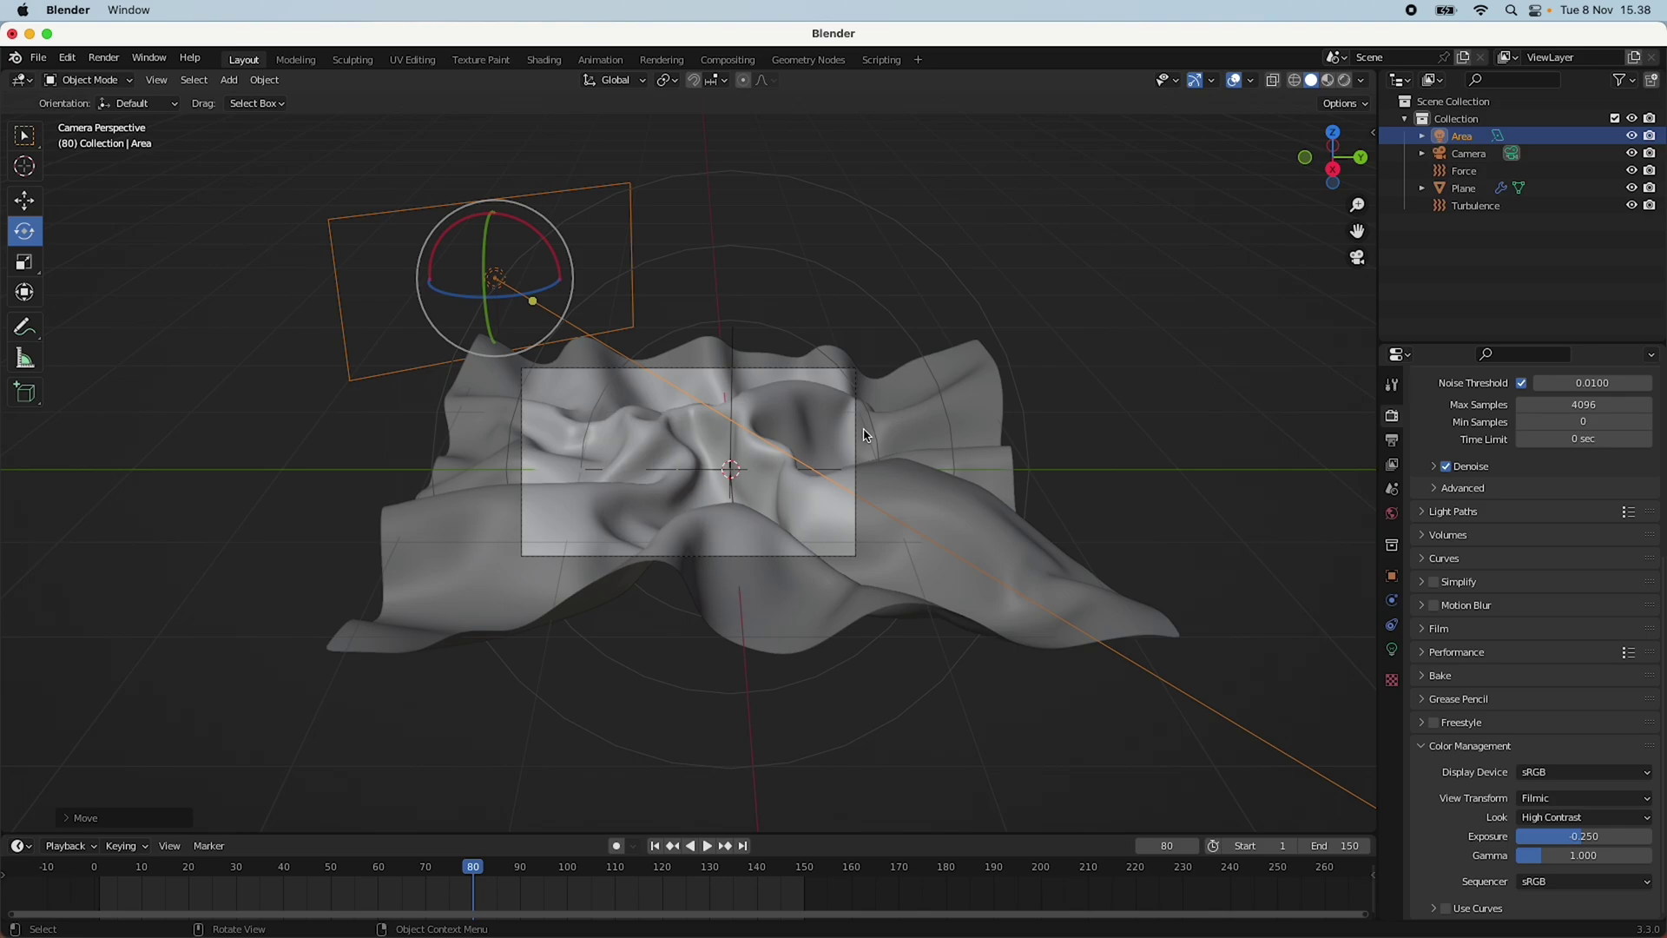
Add a mesh plane as the ground and scale it up about 2.4 times.
middle_drag(866, 434, 889, 577)
middle_drag(794, 522, 1042, 692)
key(shift+a)
mouse_move(1029, 476)
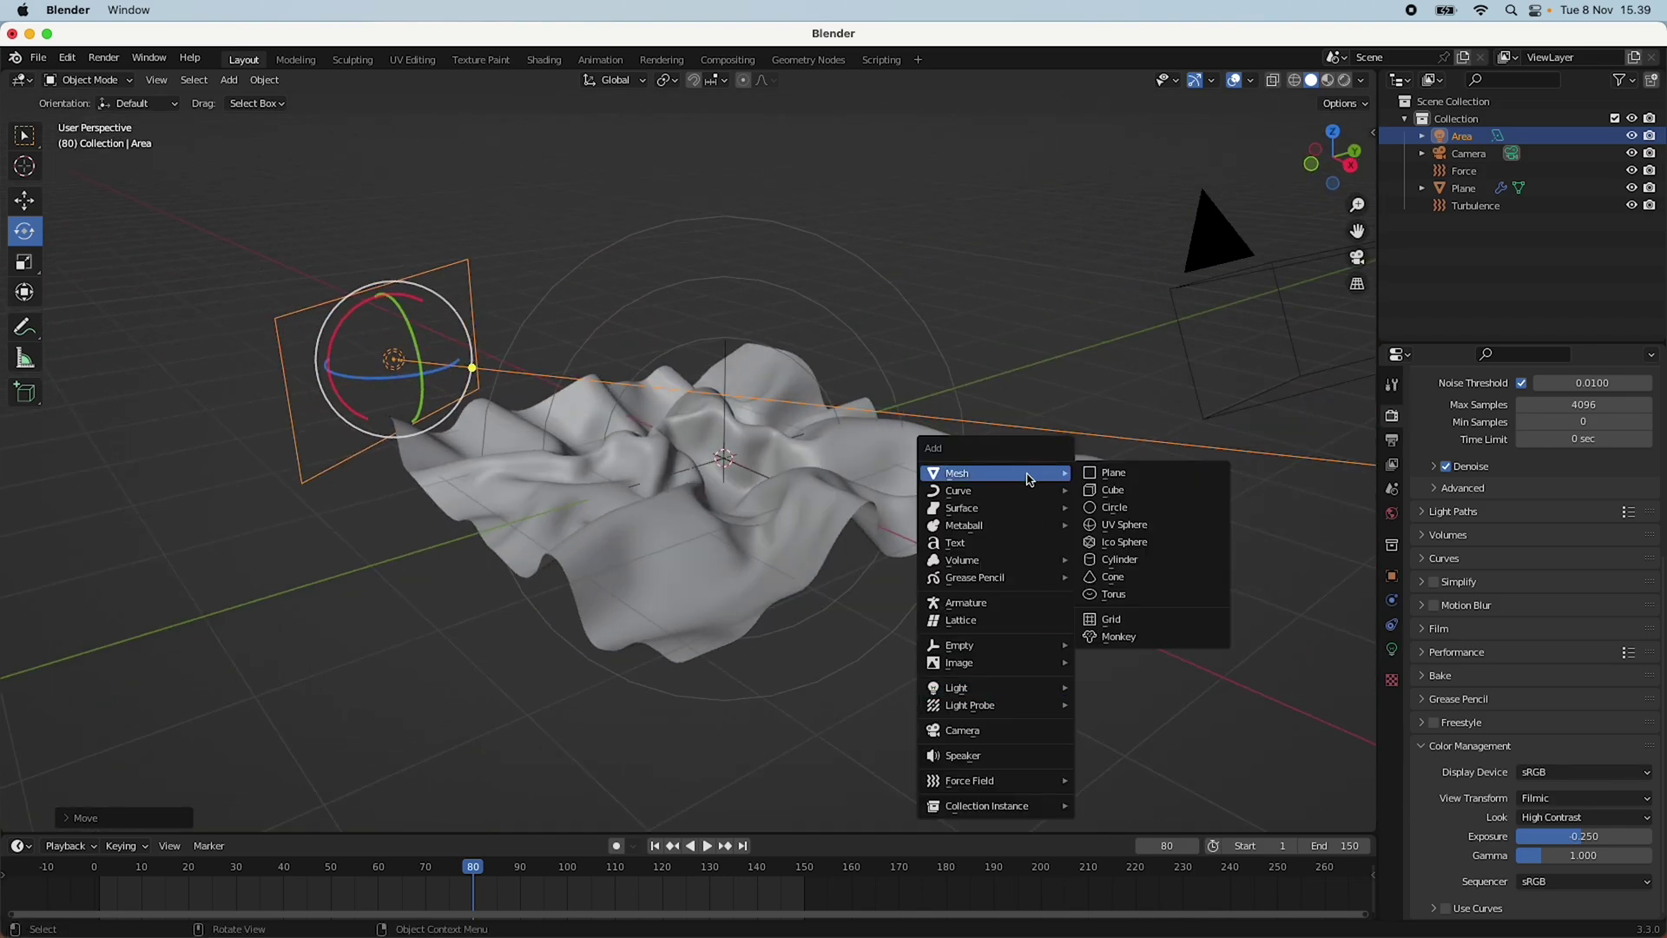
click(1101, 469)
key(s)
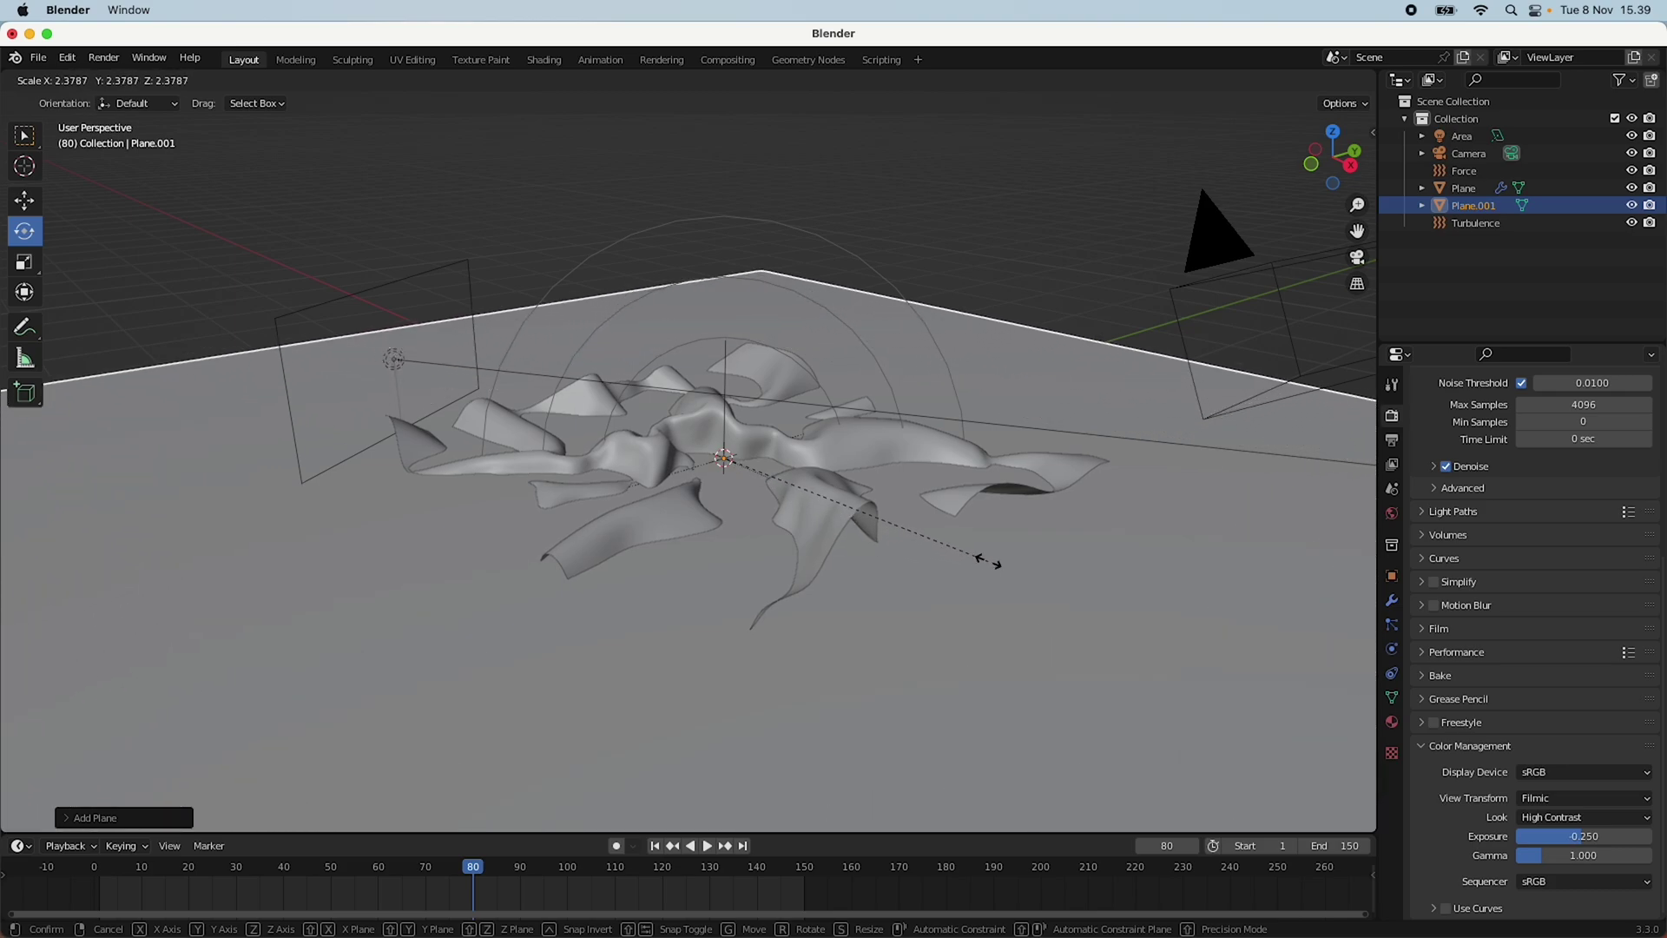
click(986, 558)
Lower the ground plane beneath the cloth, shift it along the X axis, and return to the camera view.
scroll(988, 569, down, 5)
key(g)
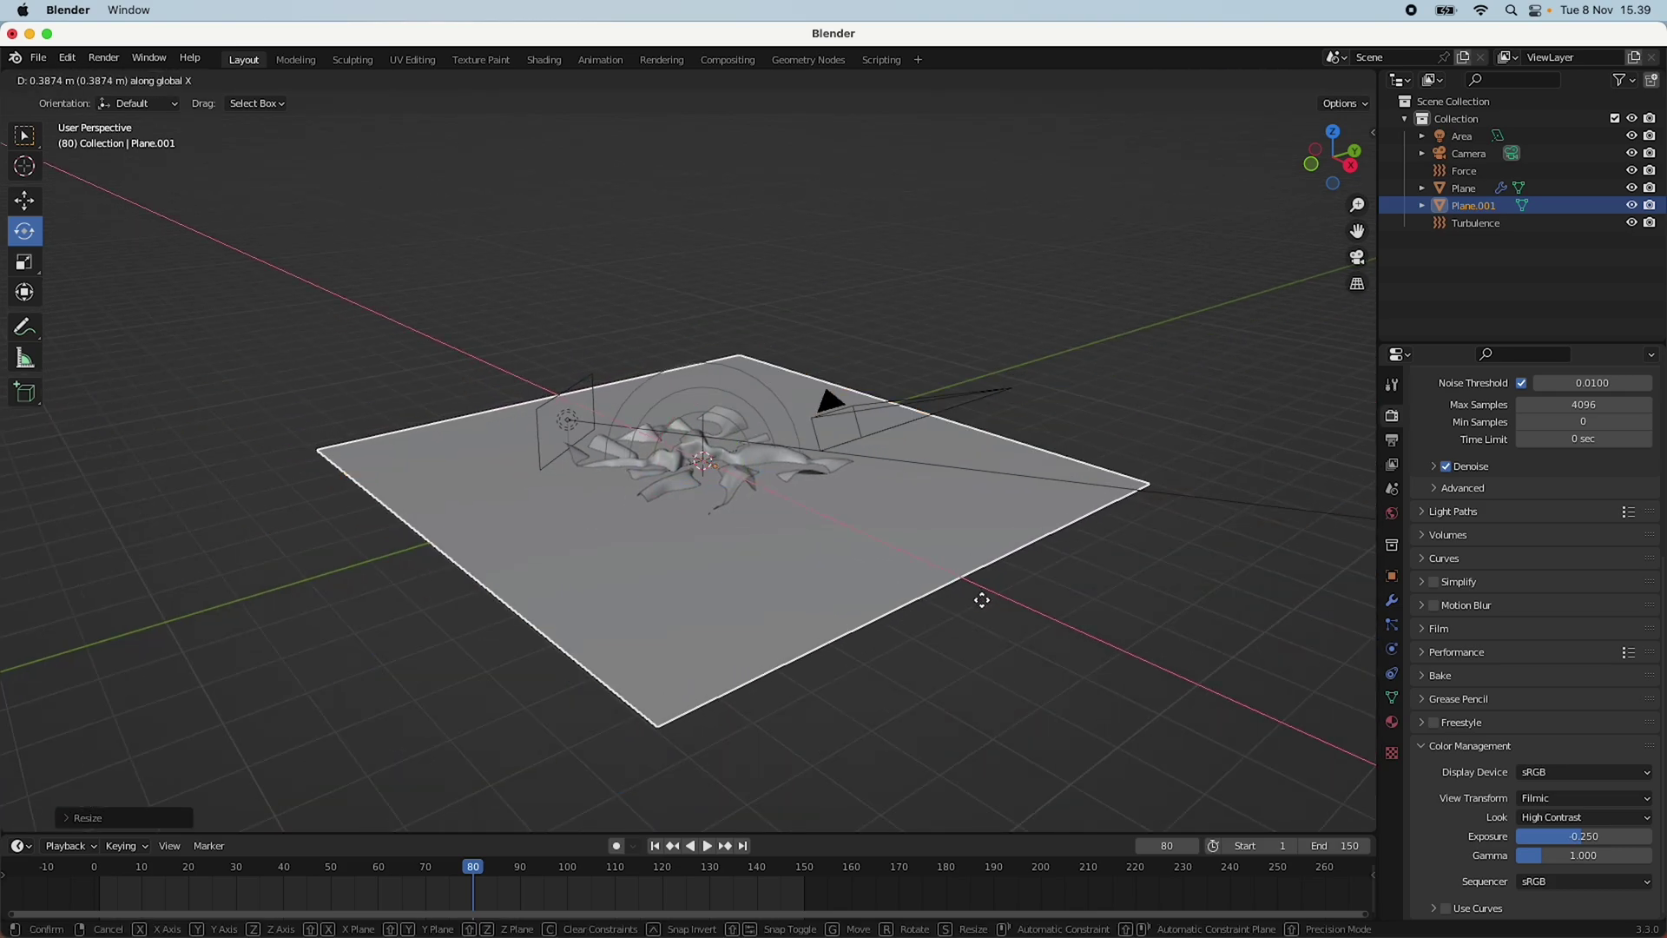
key(z)
click(977, 628)
key(g)
key(y)
right_click(982, 607)
key(g)
key(x)
click(918, 571)
click(1357, 257)
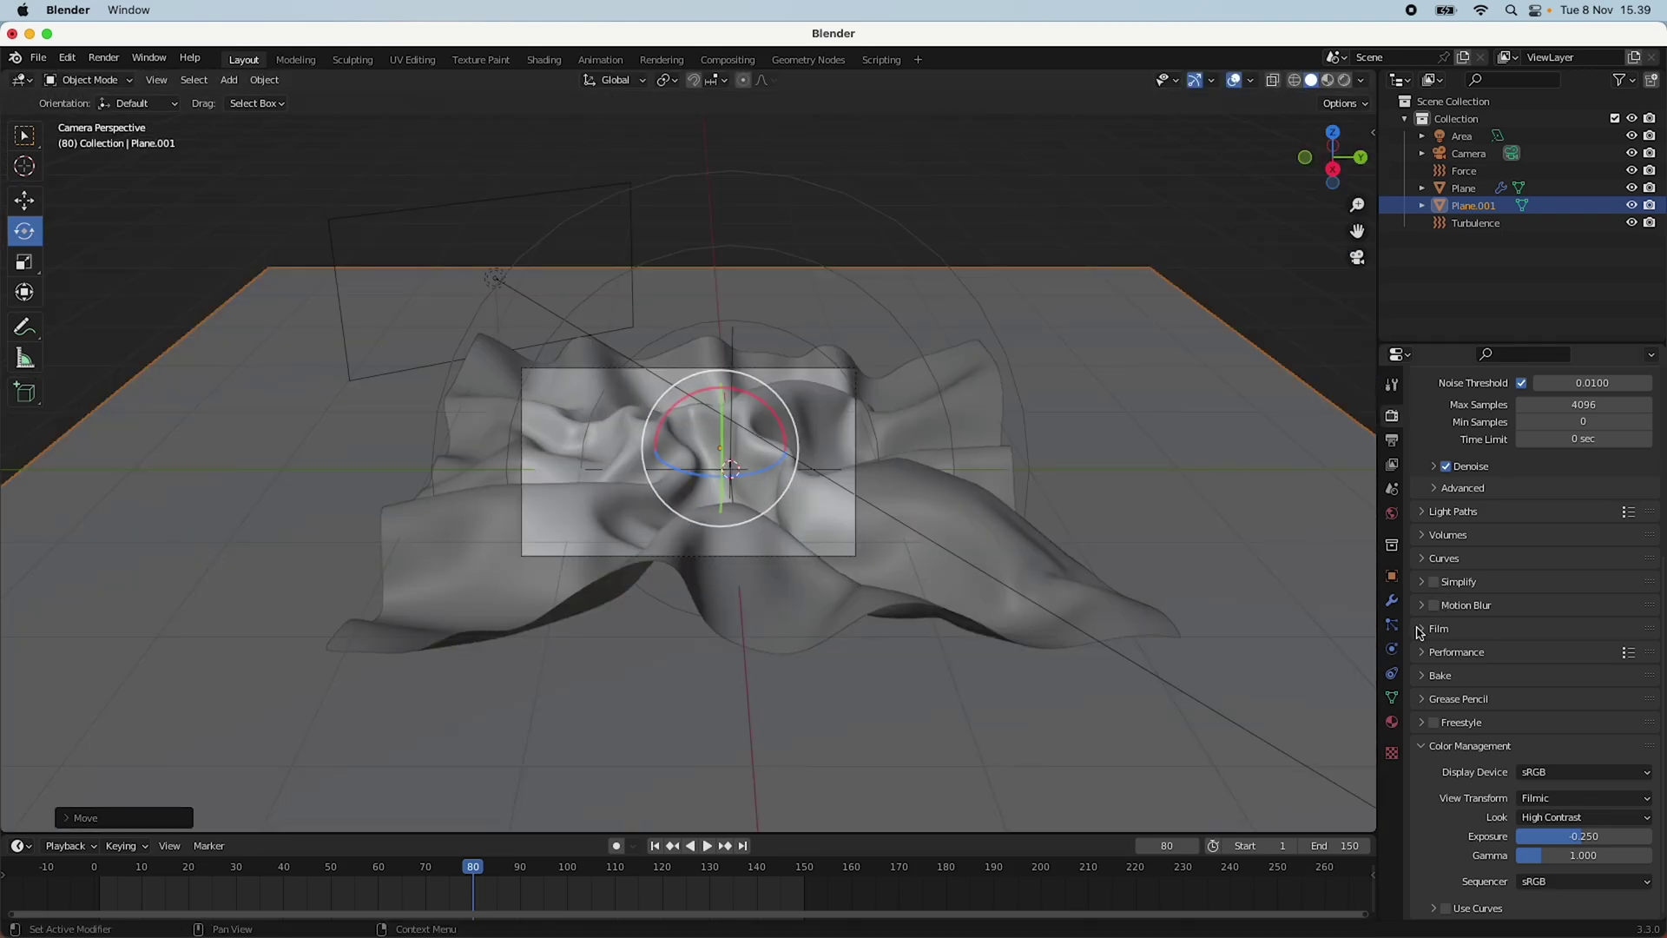
Give the ground plane a new material with a black base color.
click(1392, 600)
click(1392, 721)
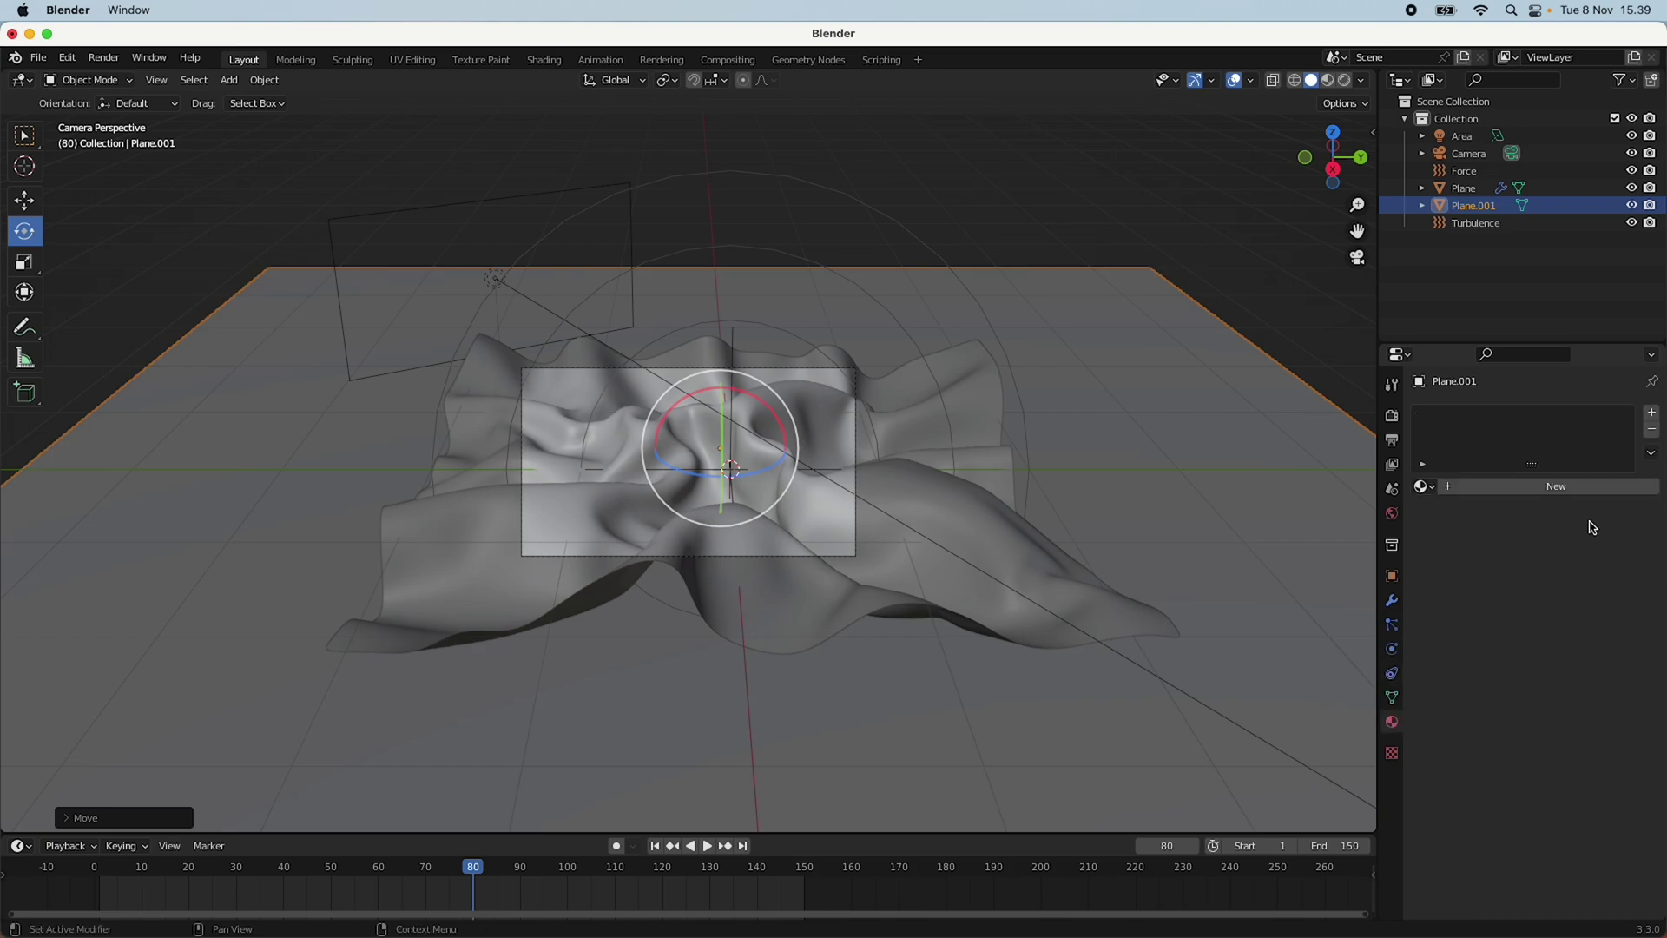
click(1595, 487)
click(1621, 646)
drag(1620, 443, 1620, 517)
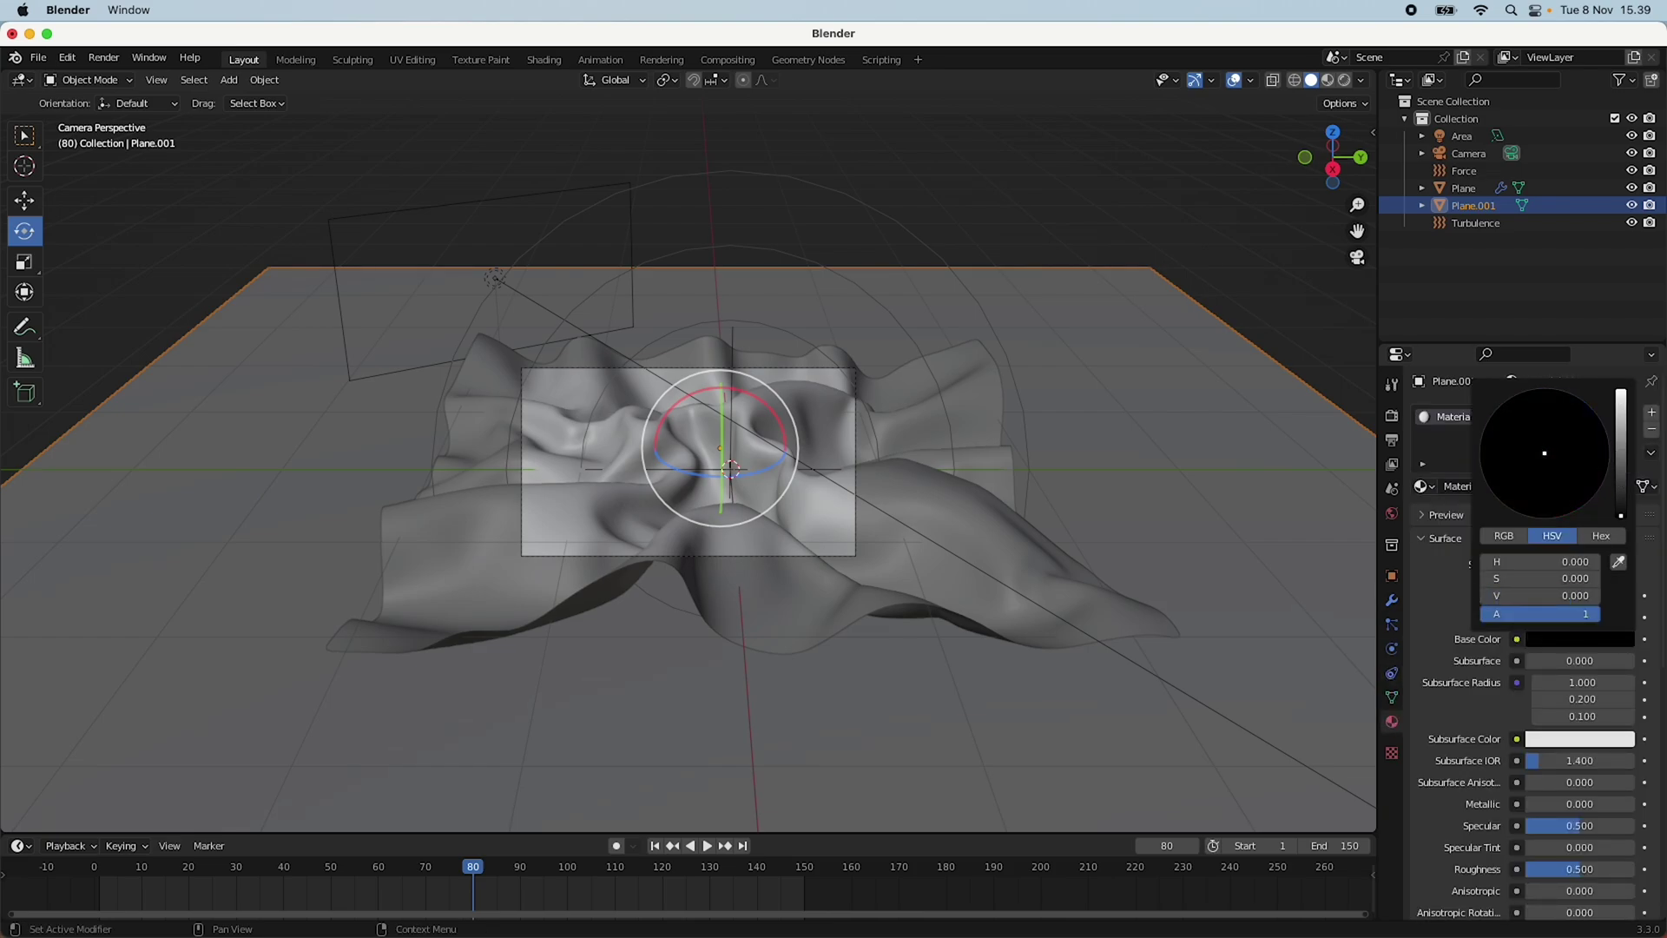
Set the ground material's roughness to 0.75 and deselect everything.
click(1591, 866)
text(0)
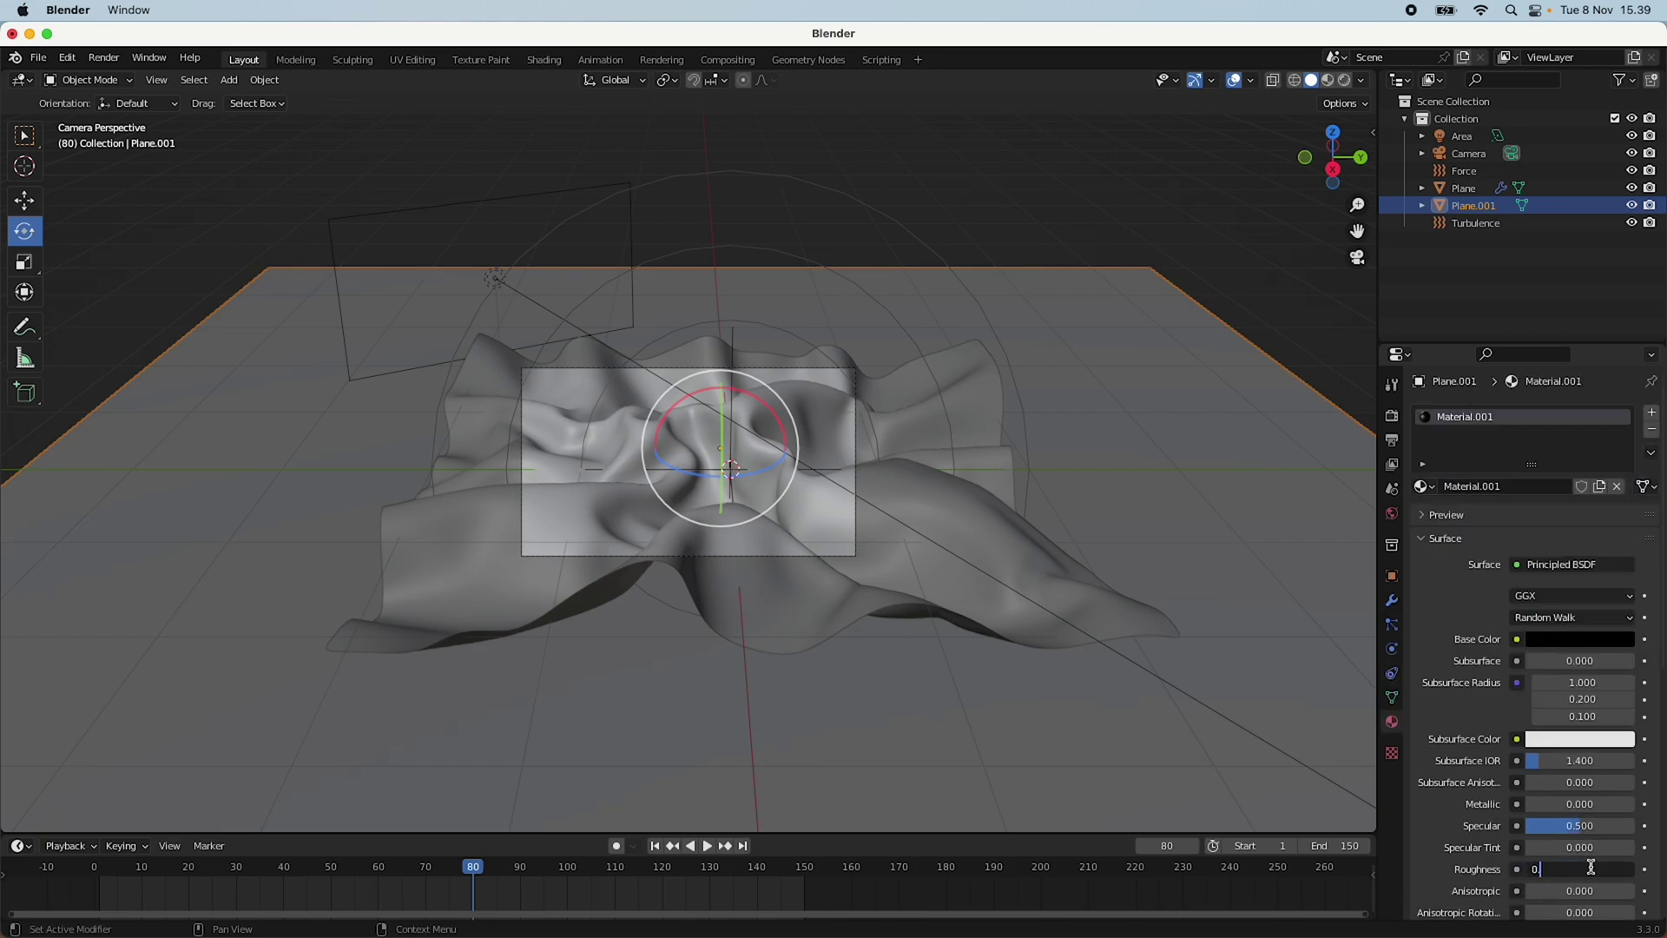
text(.75)
key(Return)
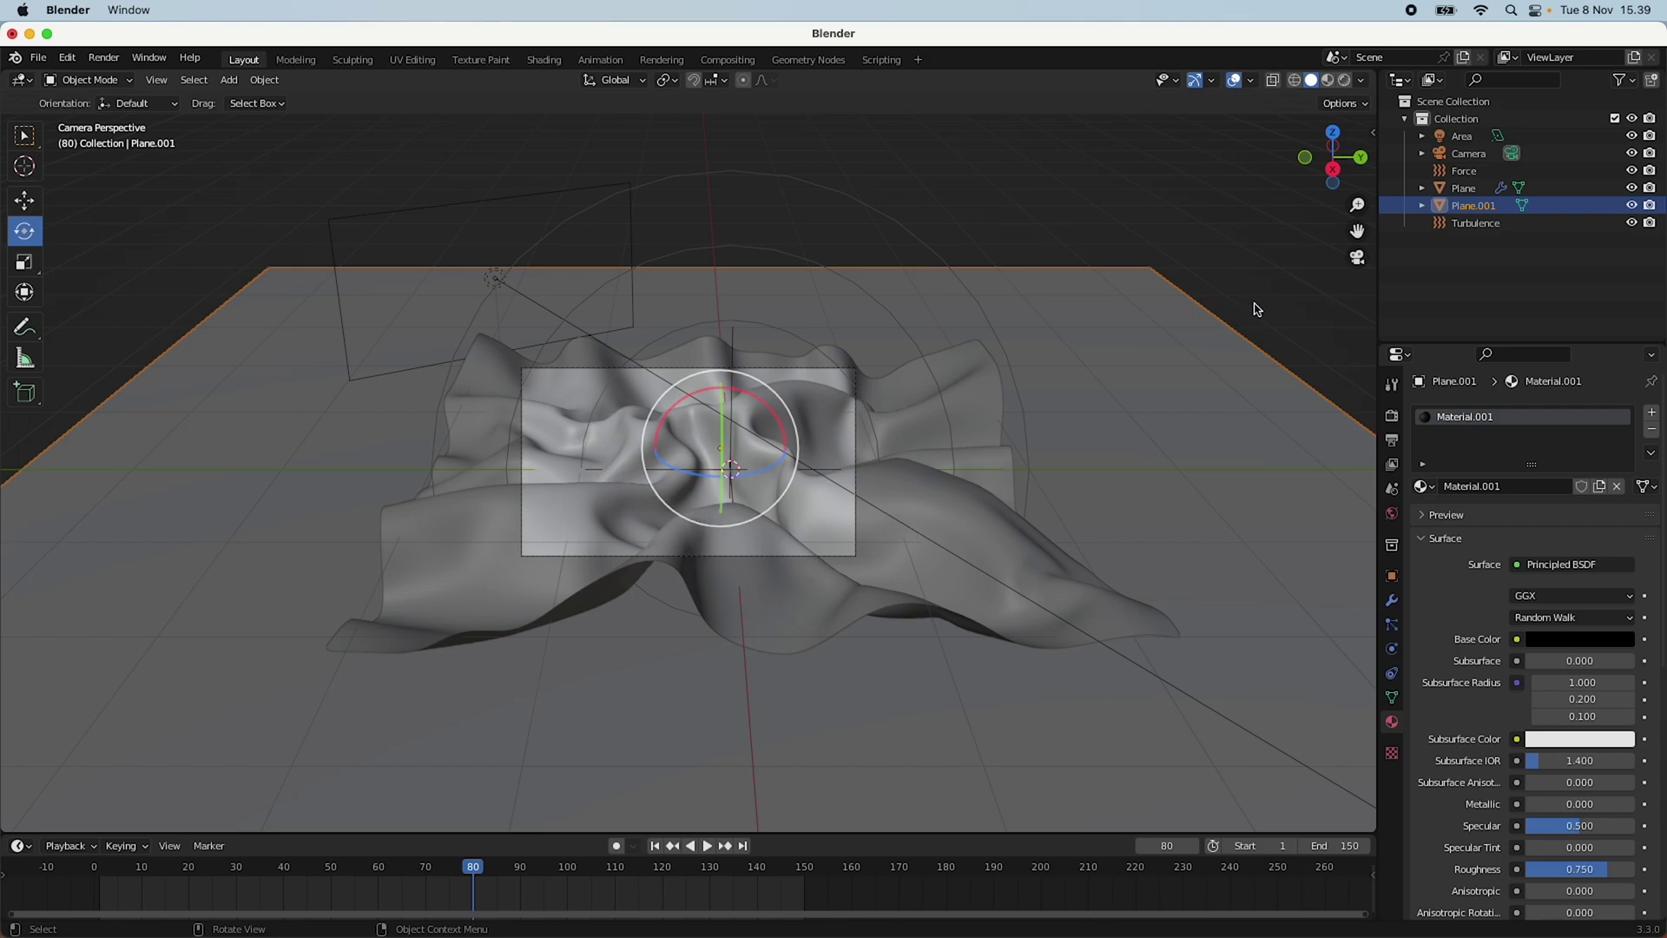
key(alt+a)
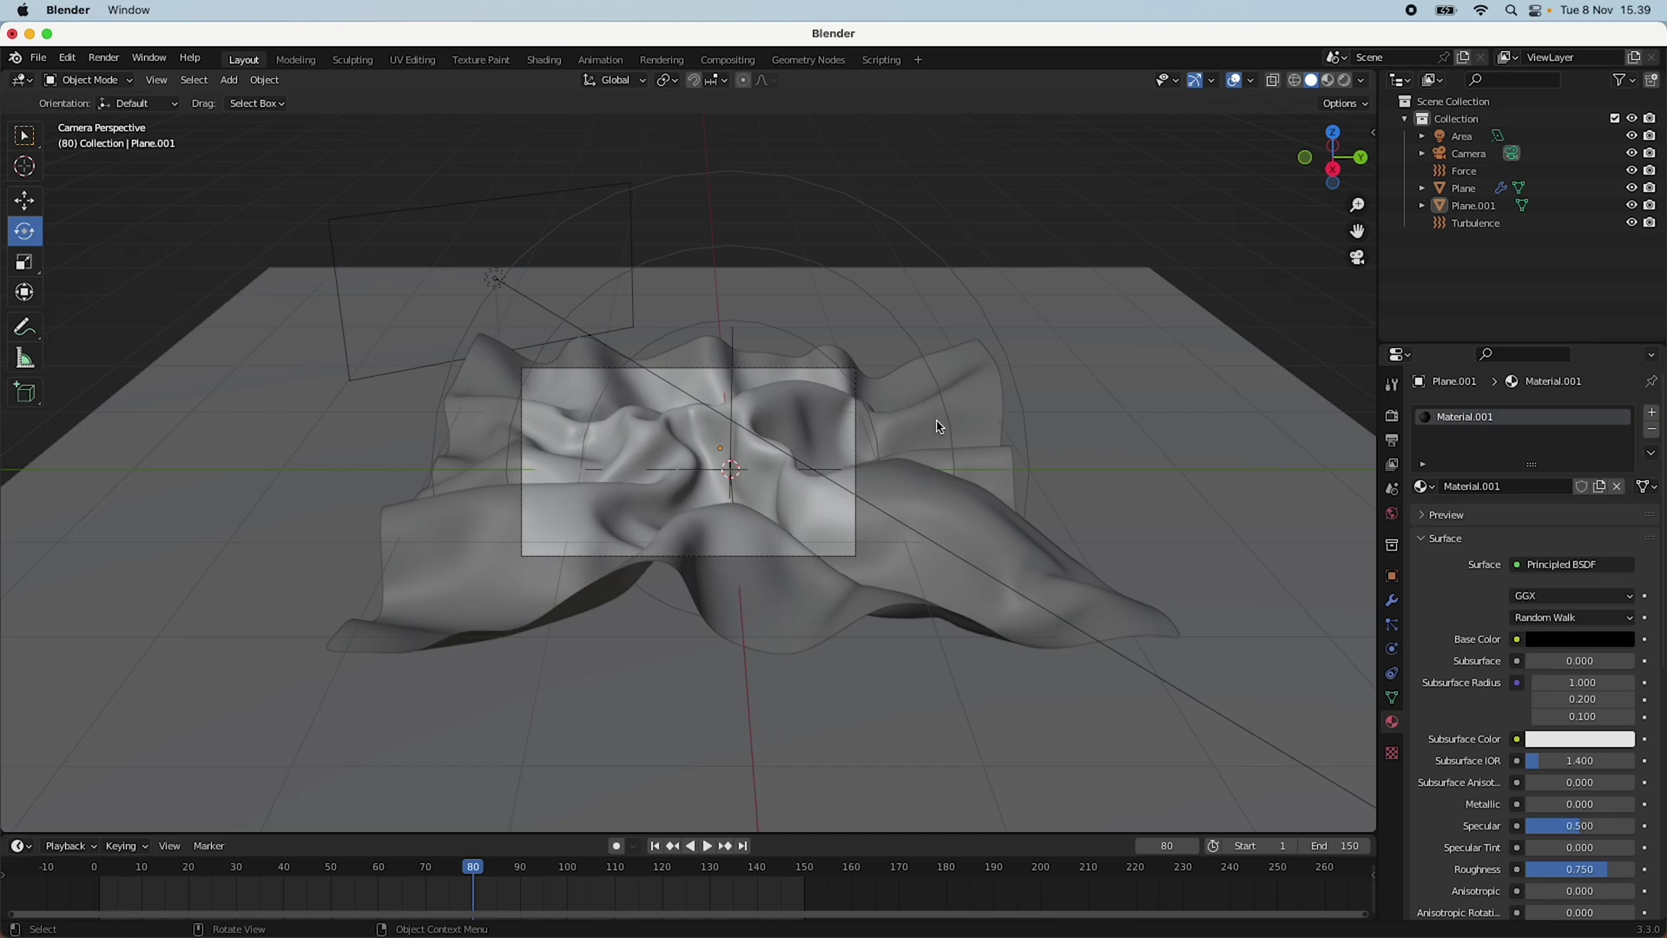
click(1392, 514)
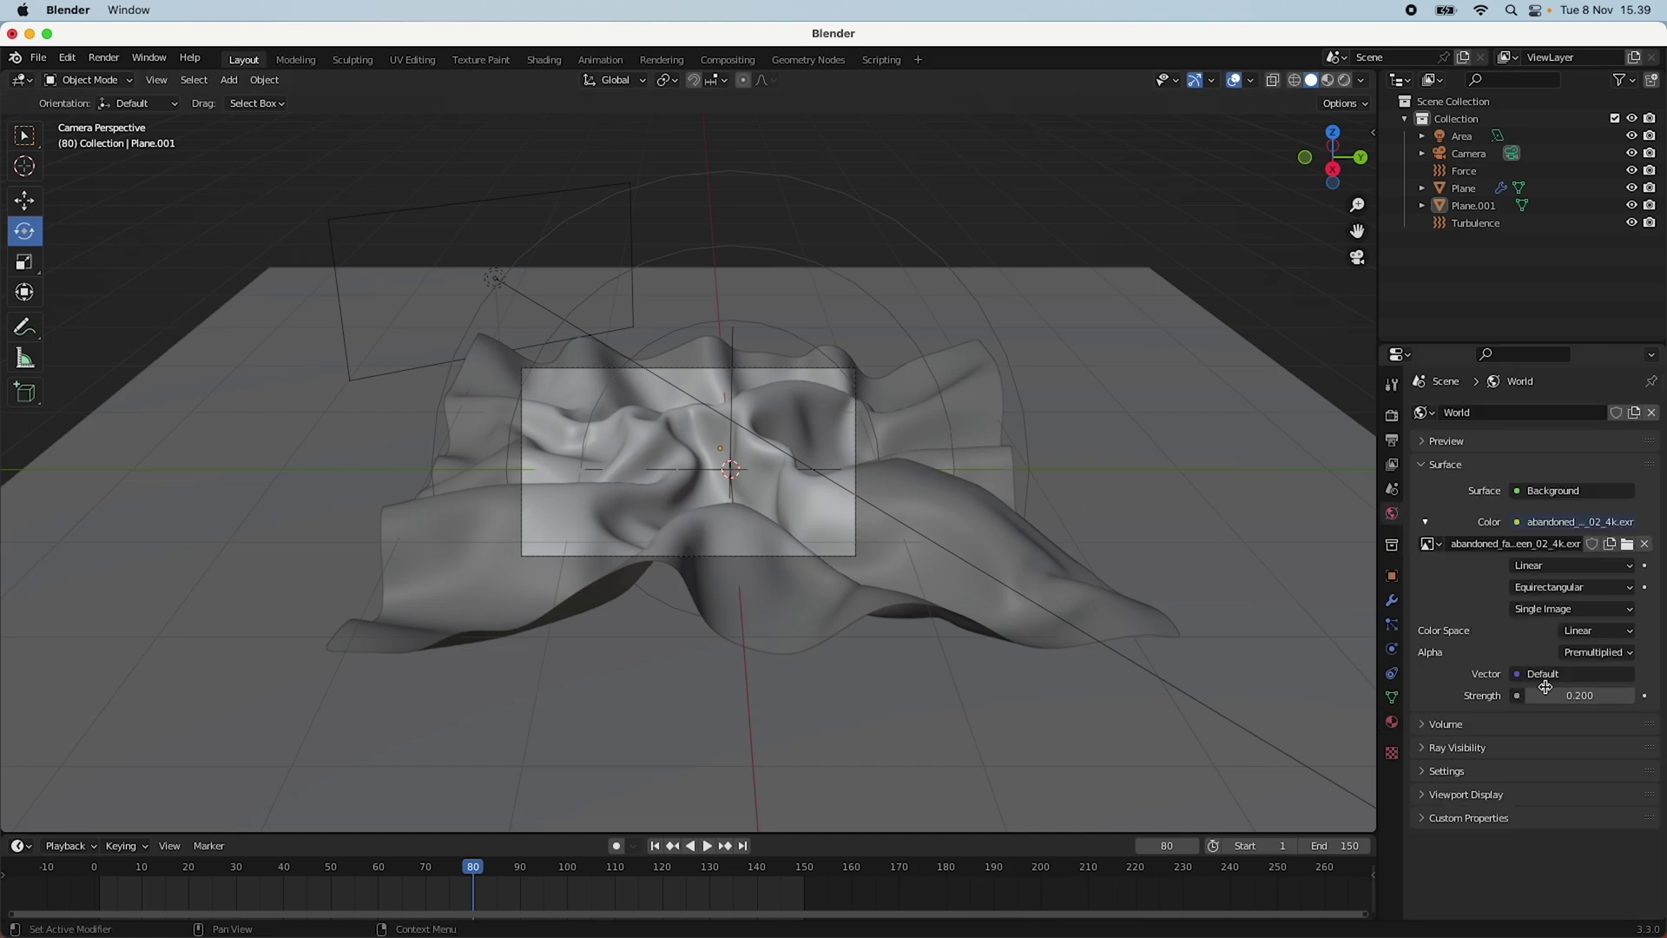
click(496, 281)
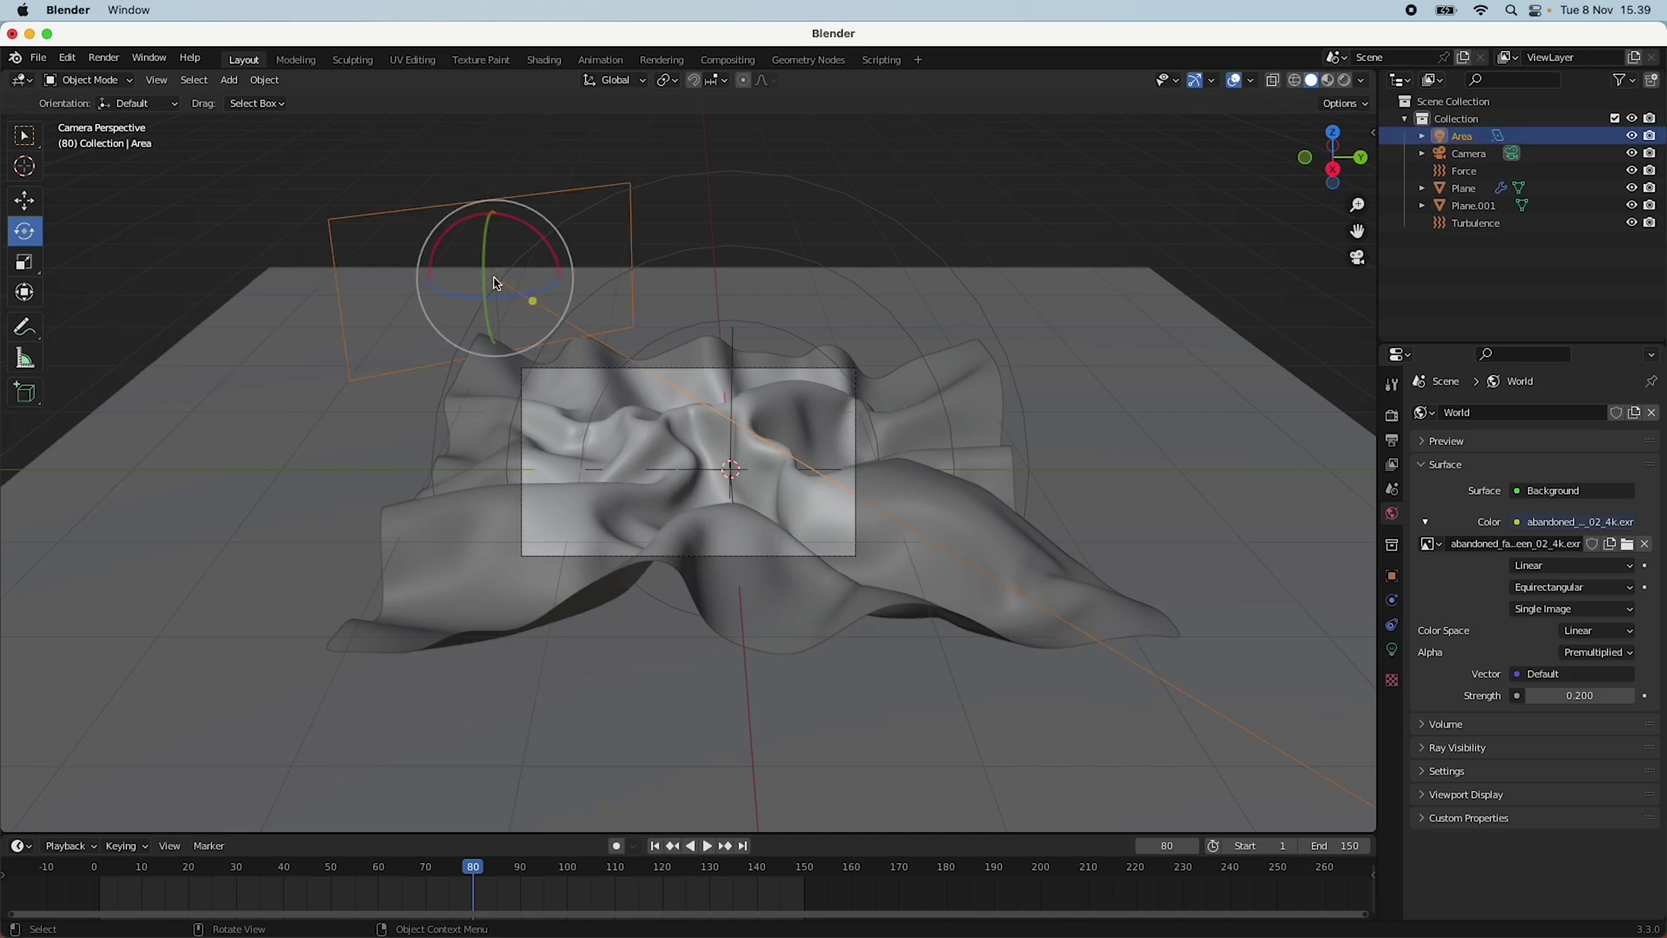
click(1088, 228)
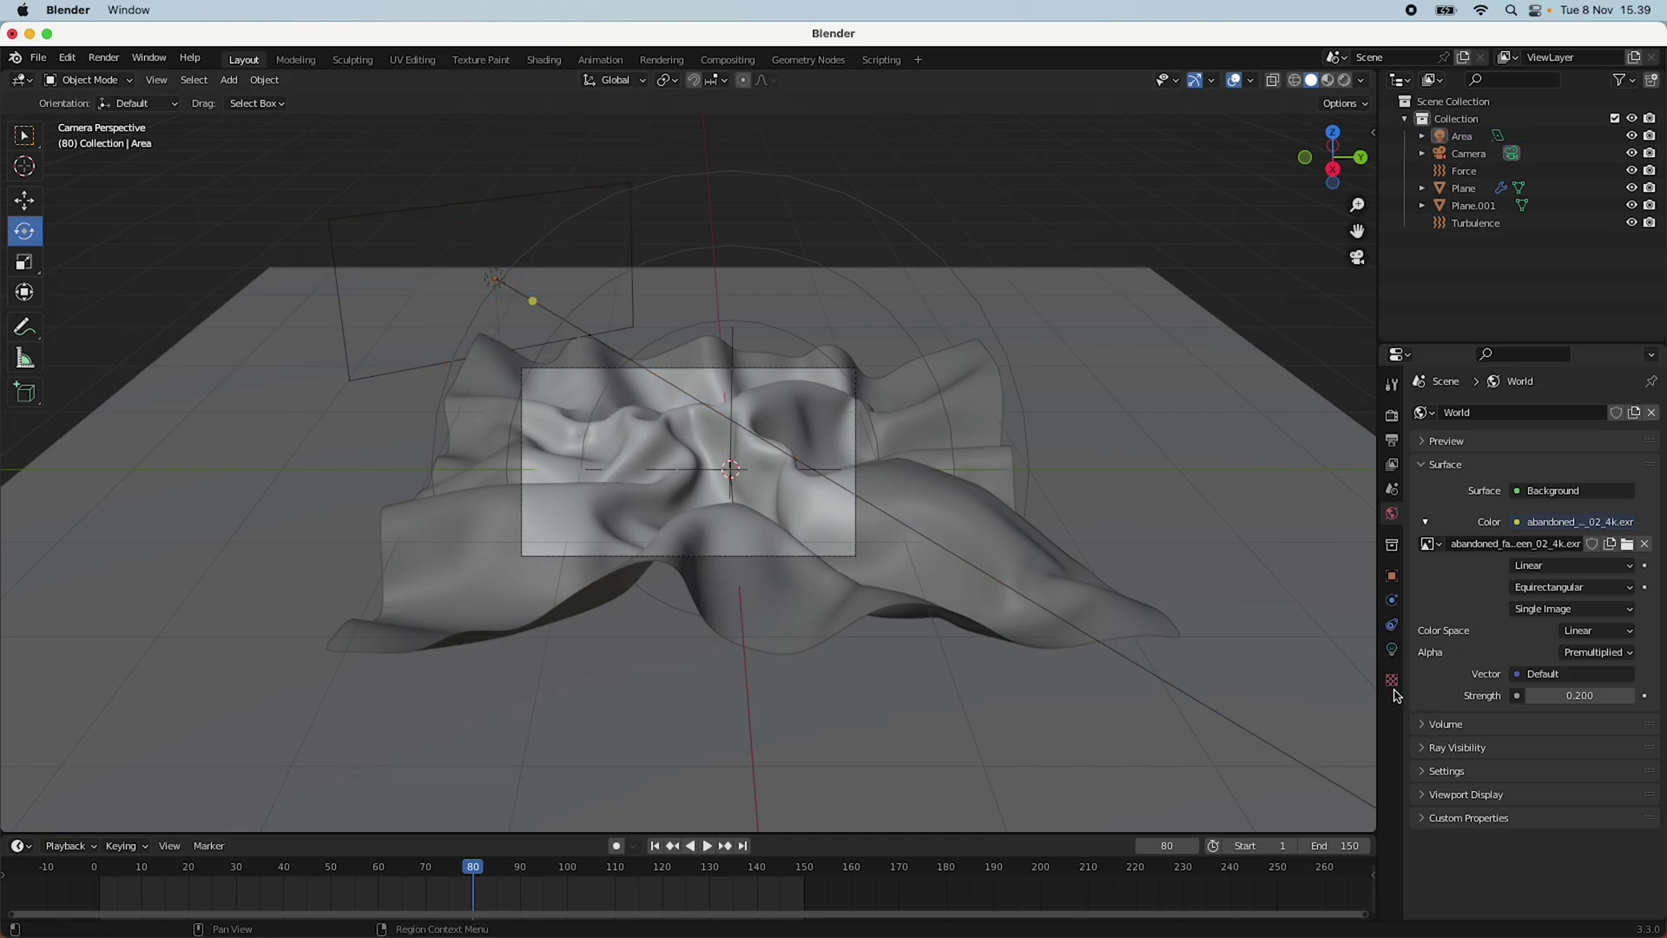
Return to the first frame and play the animation to examine how the cloth moves above the ground plane.
middle_drag(775, 497, 669, 640)
scroll(676, 632, down, 5)
click(1358, 258)
middle_drag(619, 726, 789, 718)
scroll(789, 718, down, 5)
click(656, 845)
scroll(857, 651, up, 2)
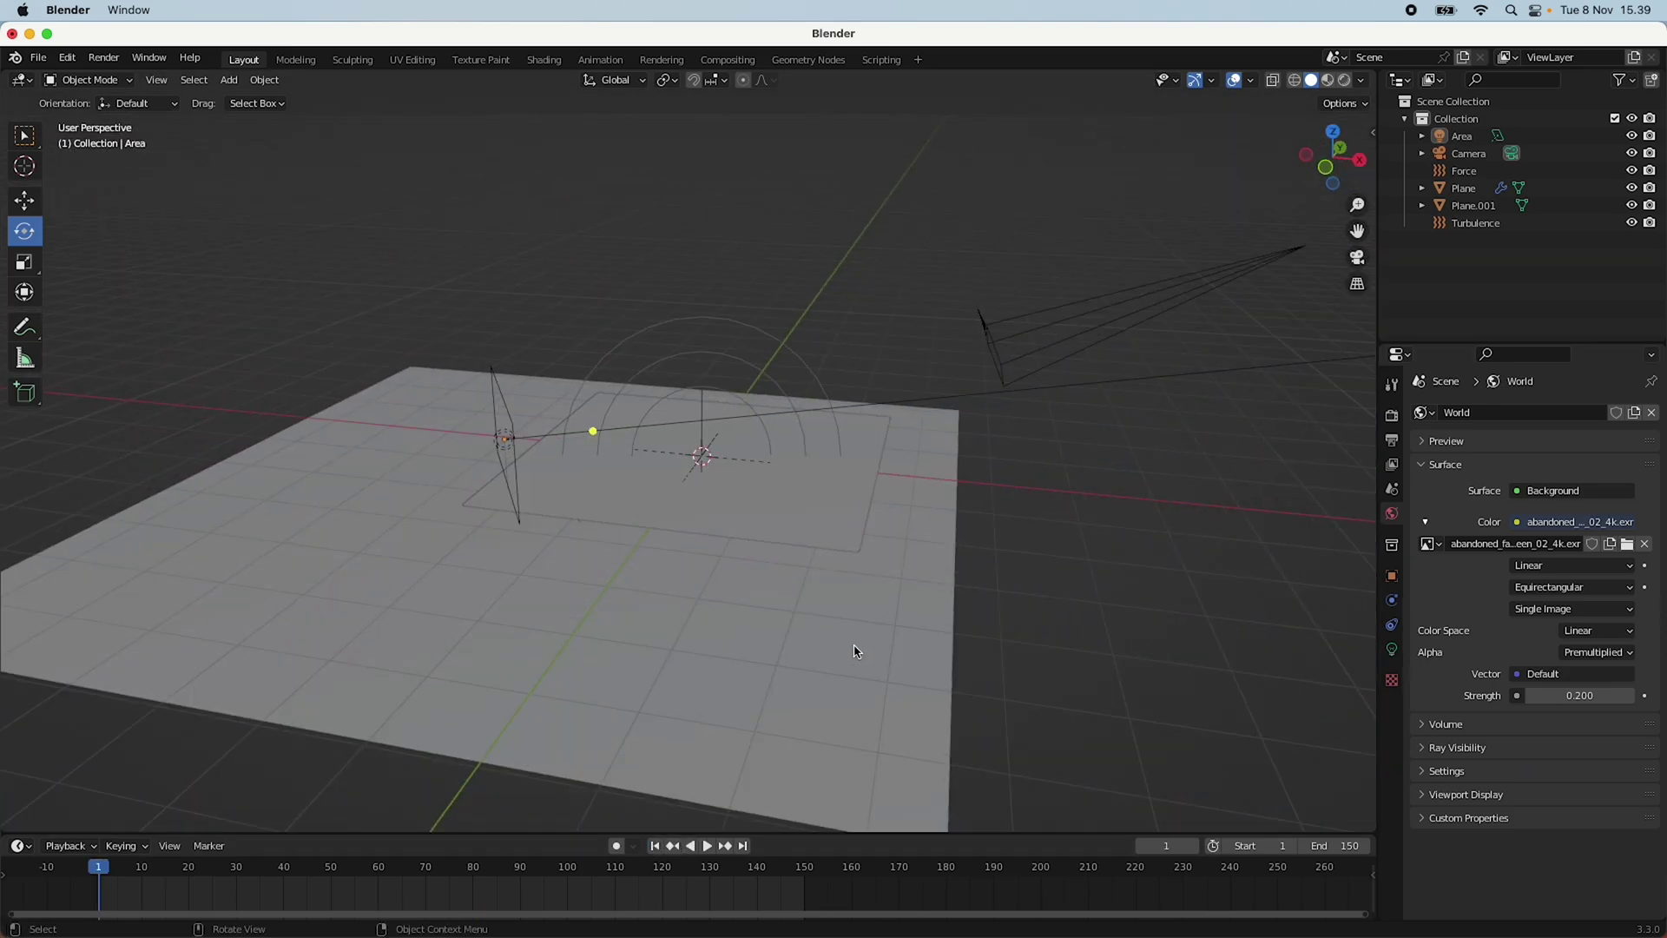
middle_drag(856, 651, 778, 689)
click(707, 846)
middle_drag(678, 599, 719, 577)
key(space)
Select the cloth plane and review its cloth physics settings from the quality steps down to the field weights.
click(719, 577)
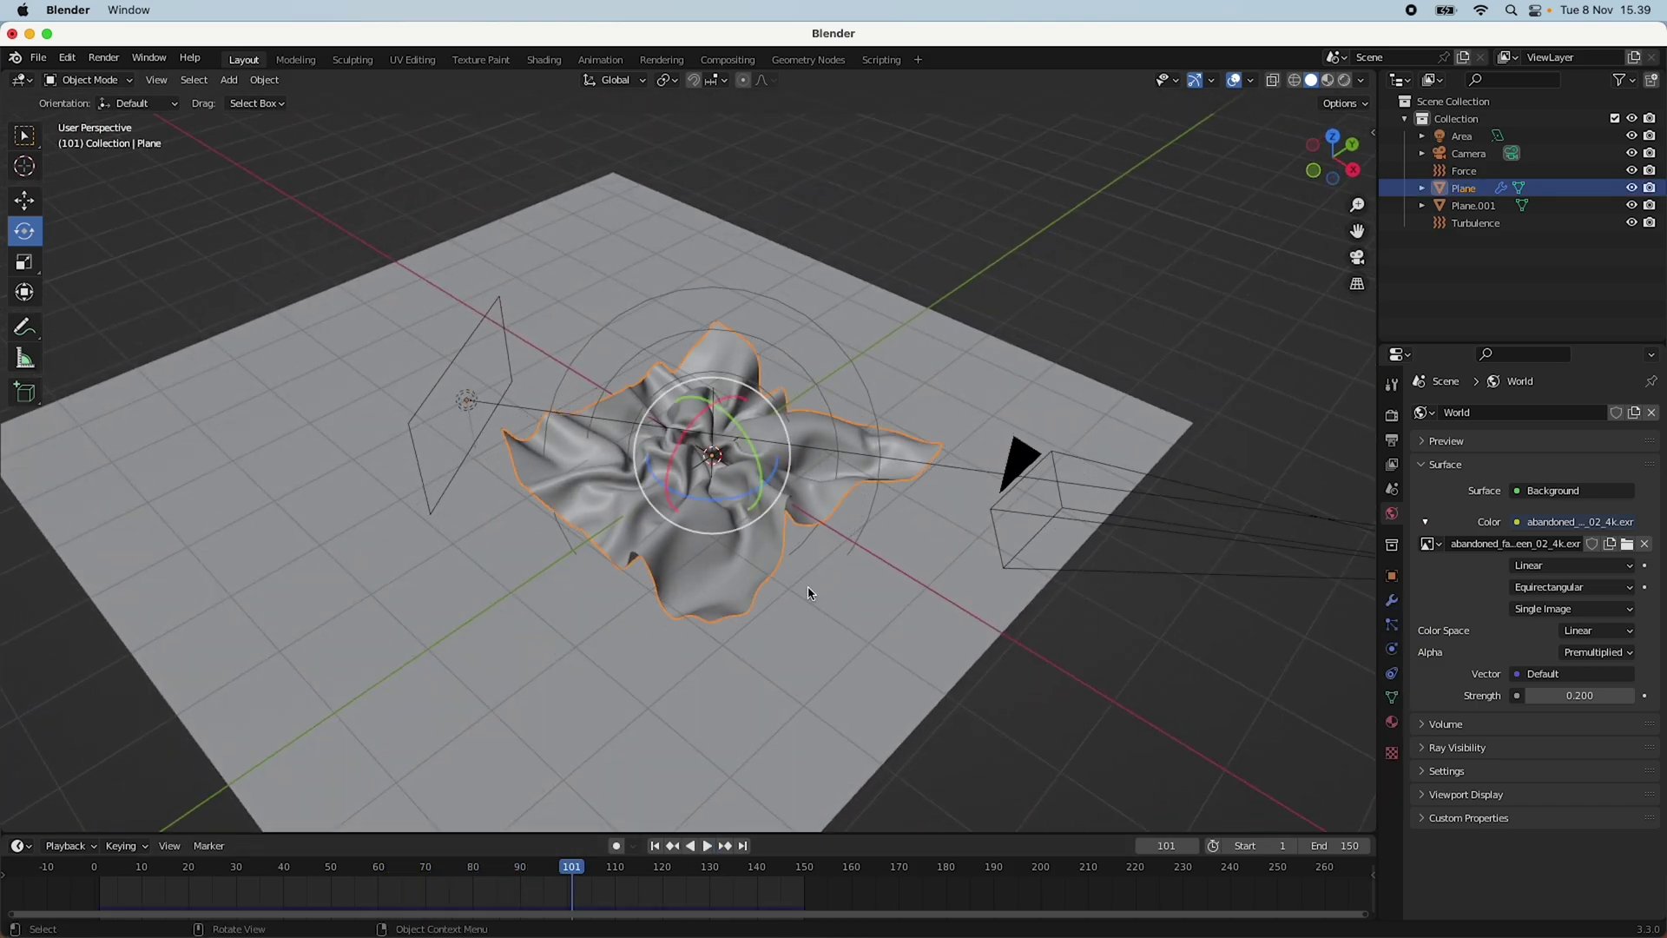
click(1396, 626)
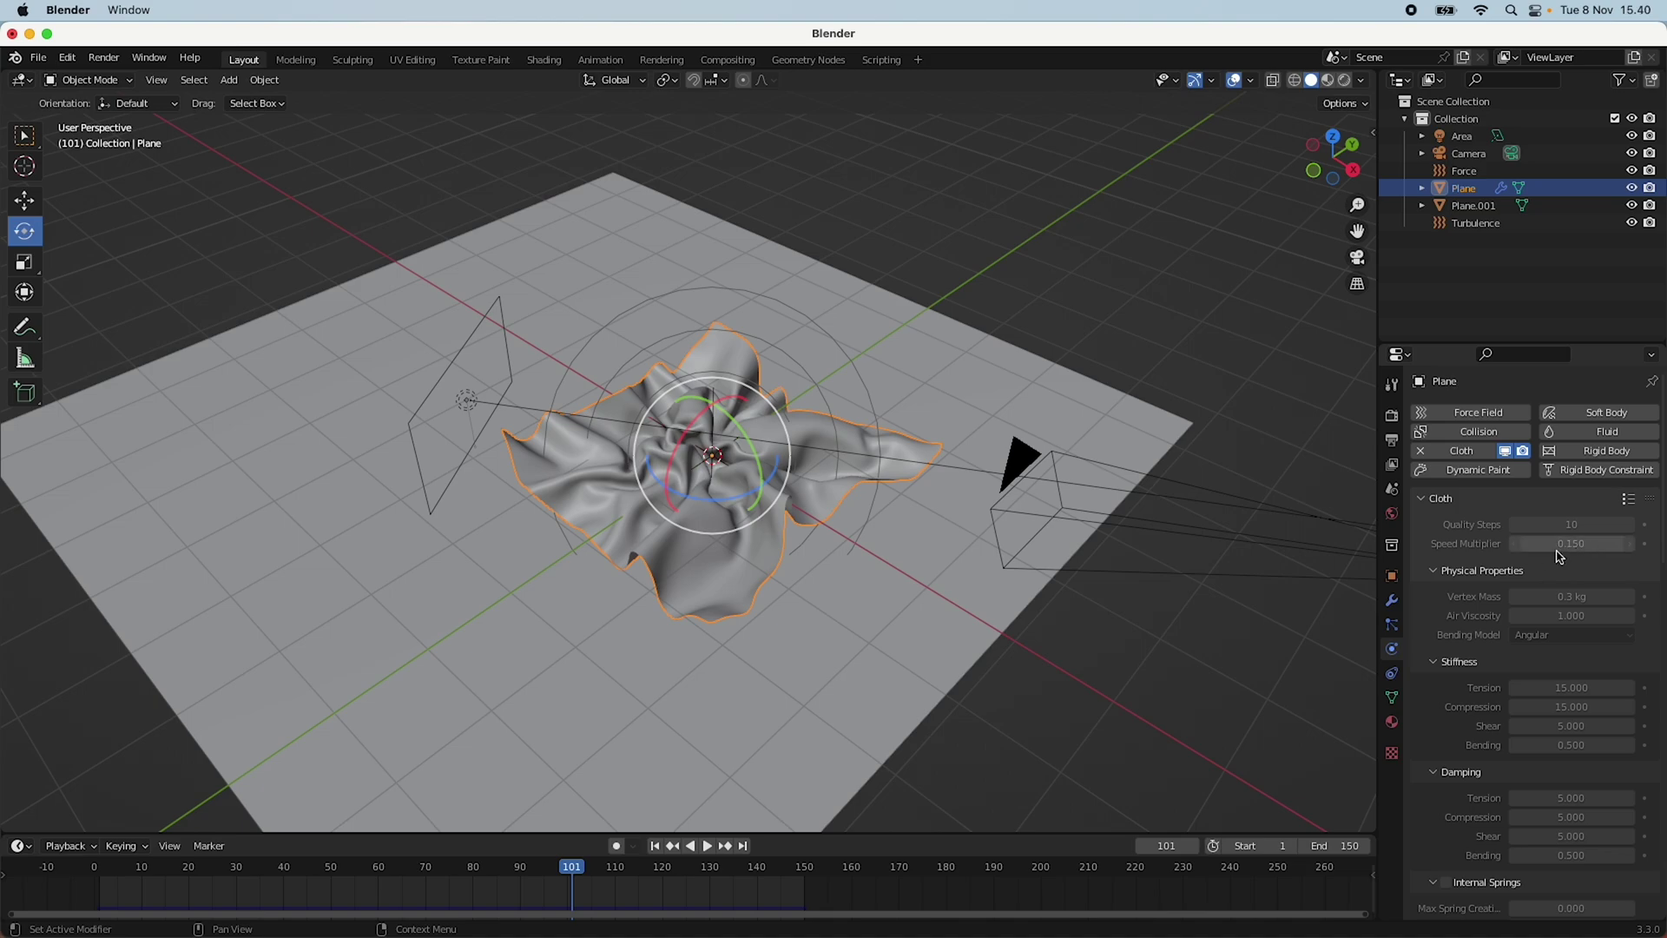
scroll(1556, 726, down, 4)
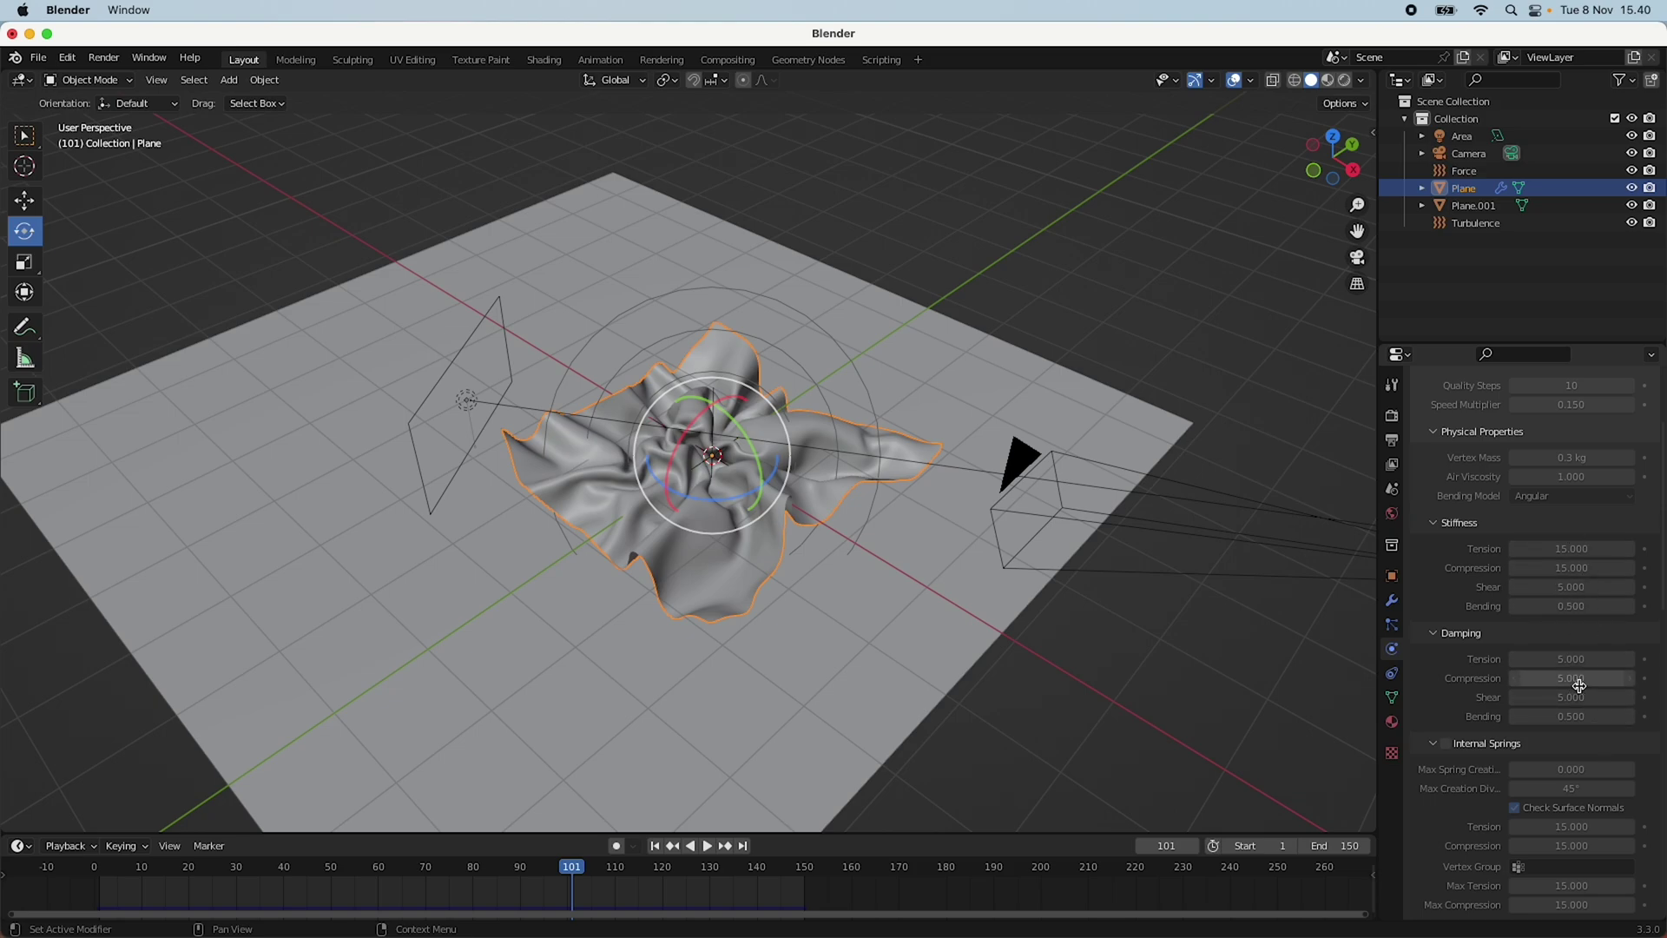
scroll(1576, 534, up, 4)
click(1629, 499)
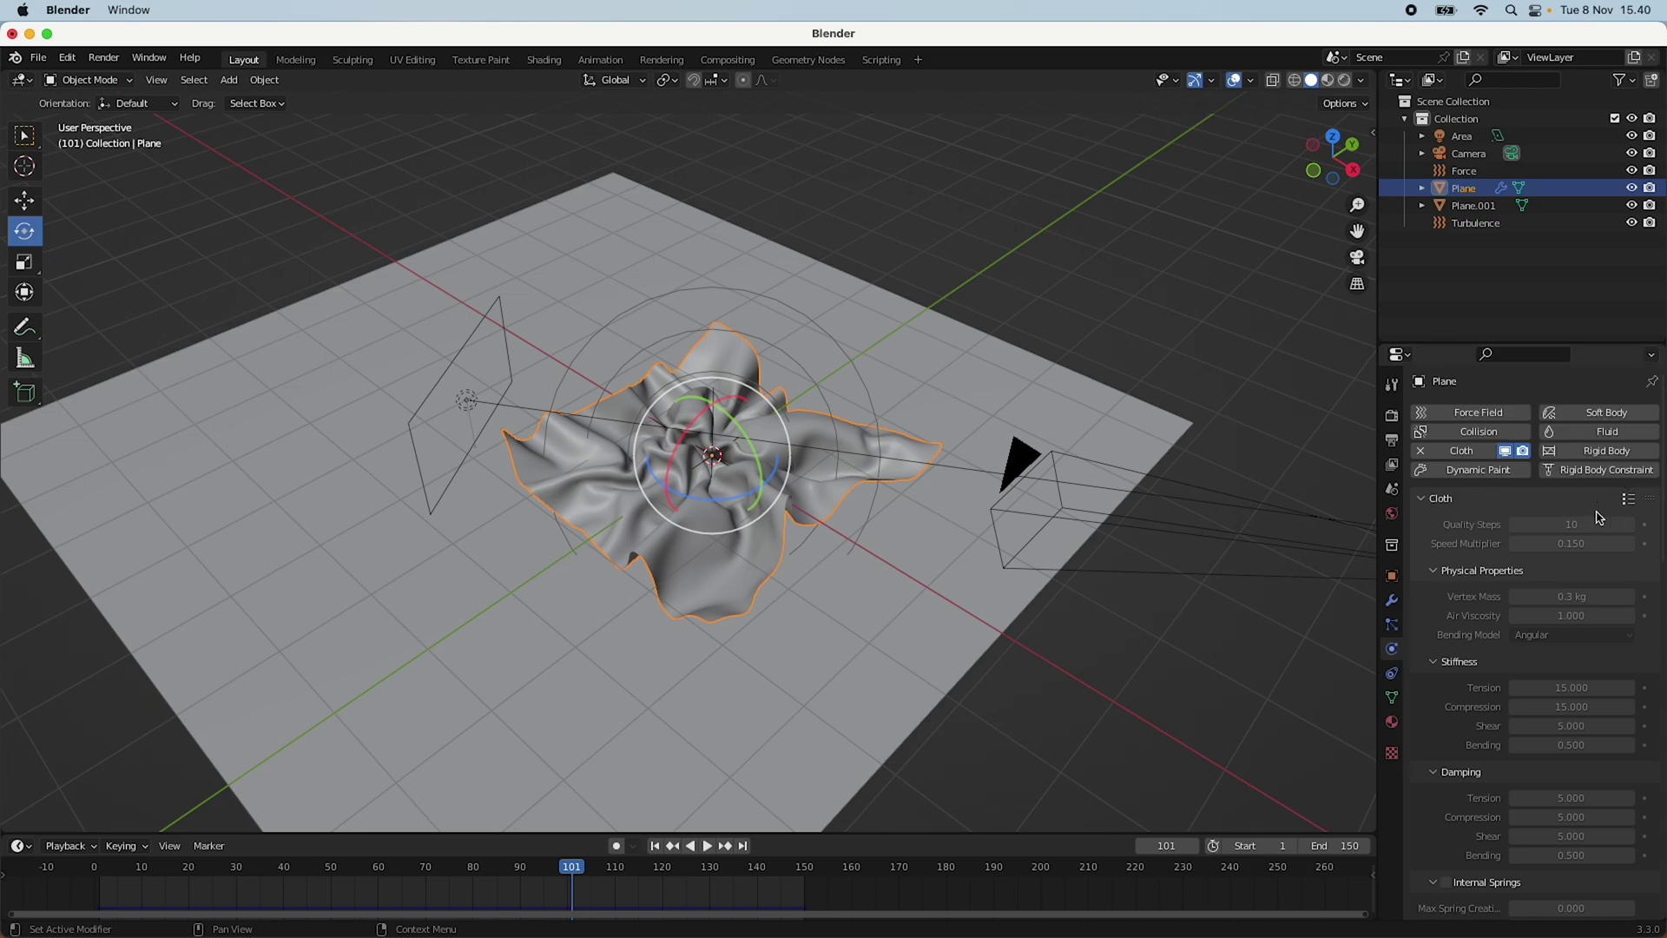
scroll(1622, 649, down, 15)
scroll(1622, 649, down, 8)
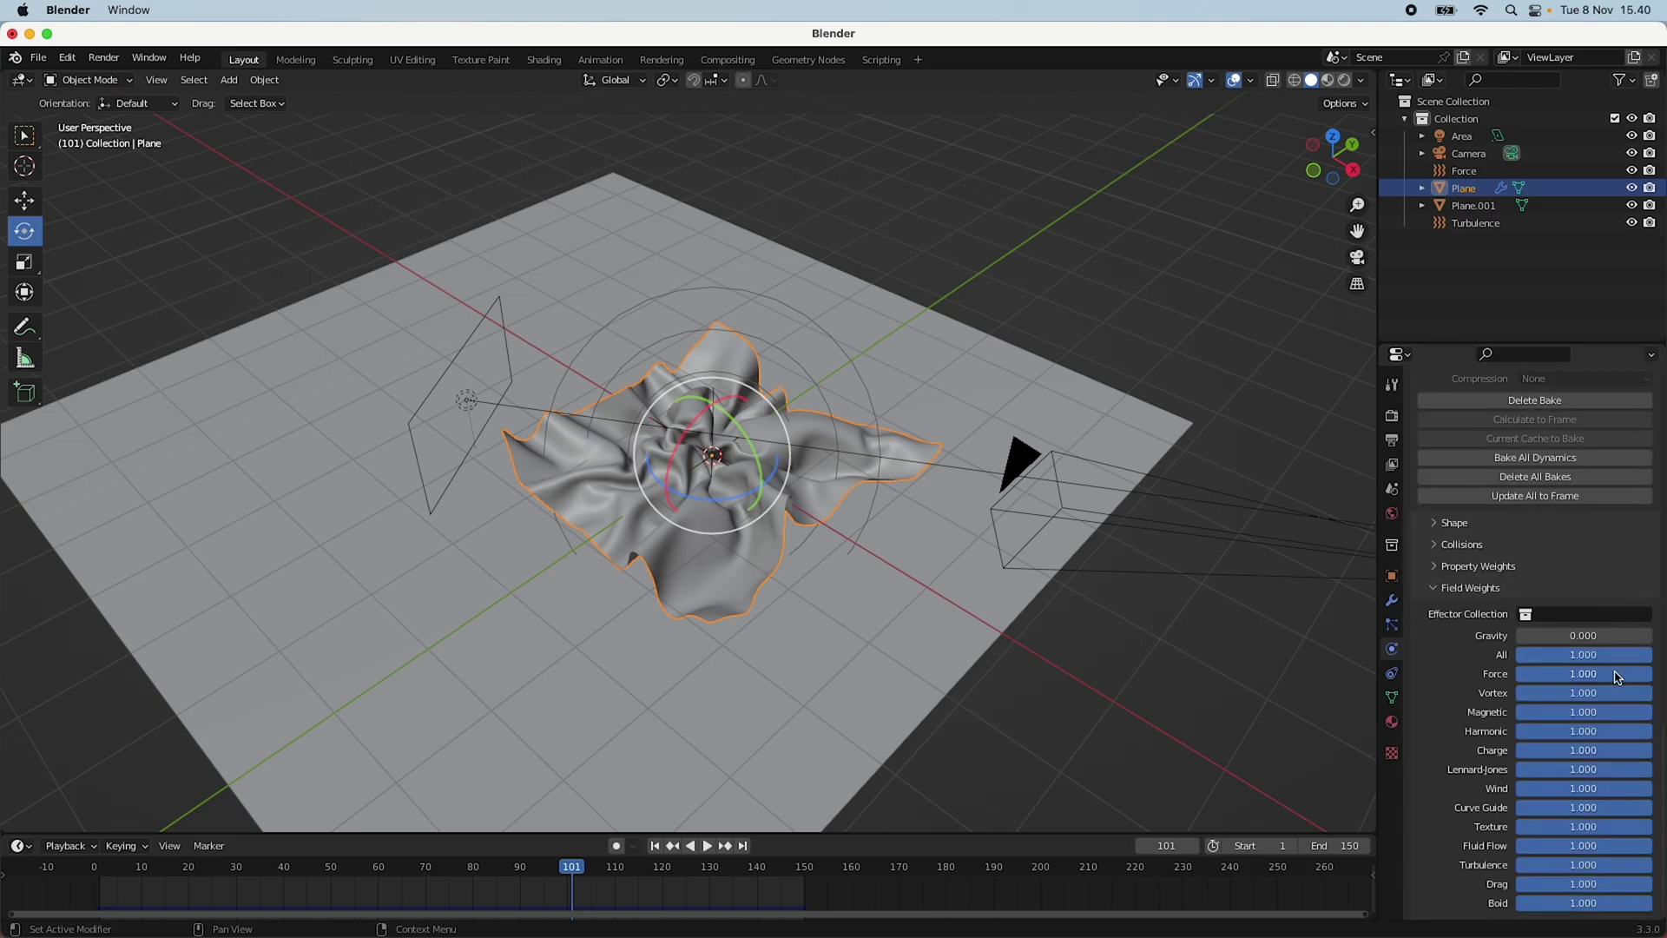
scroll(1620, 678, up, 20)
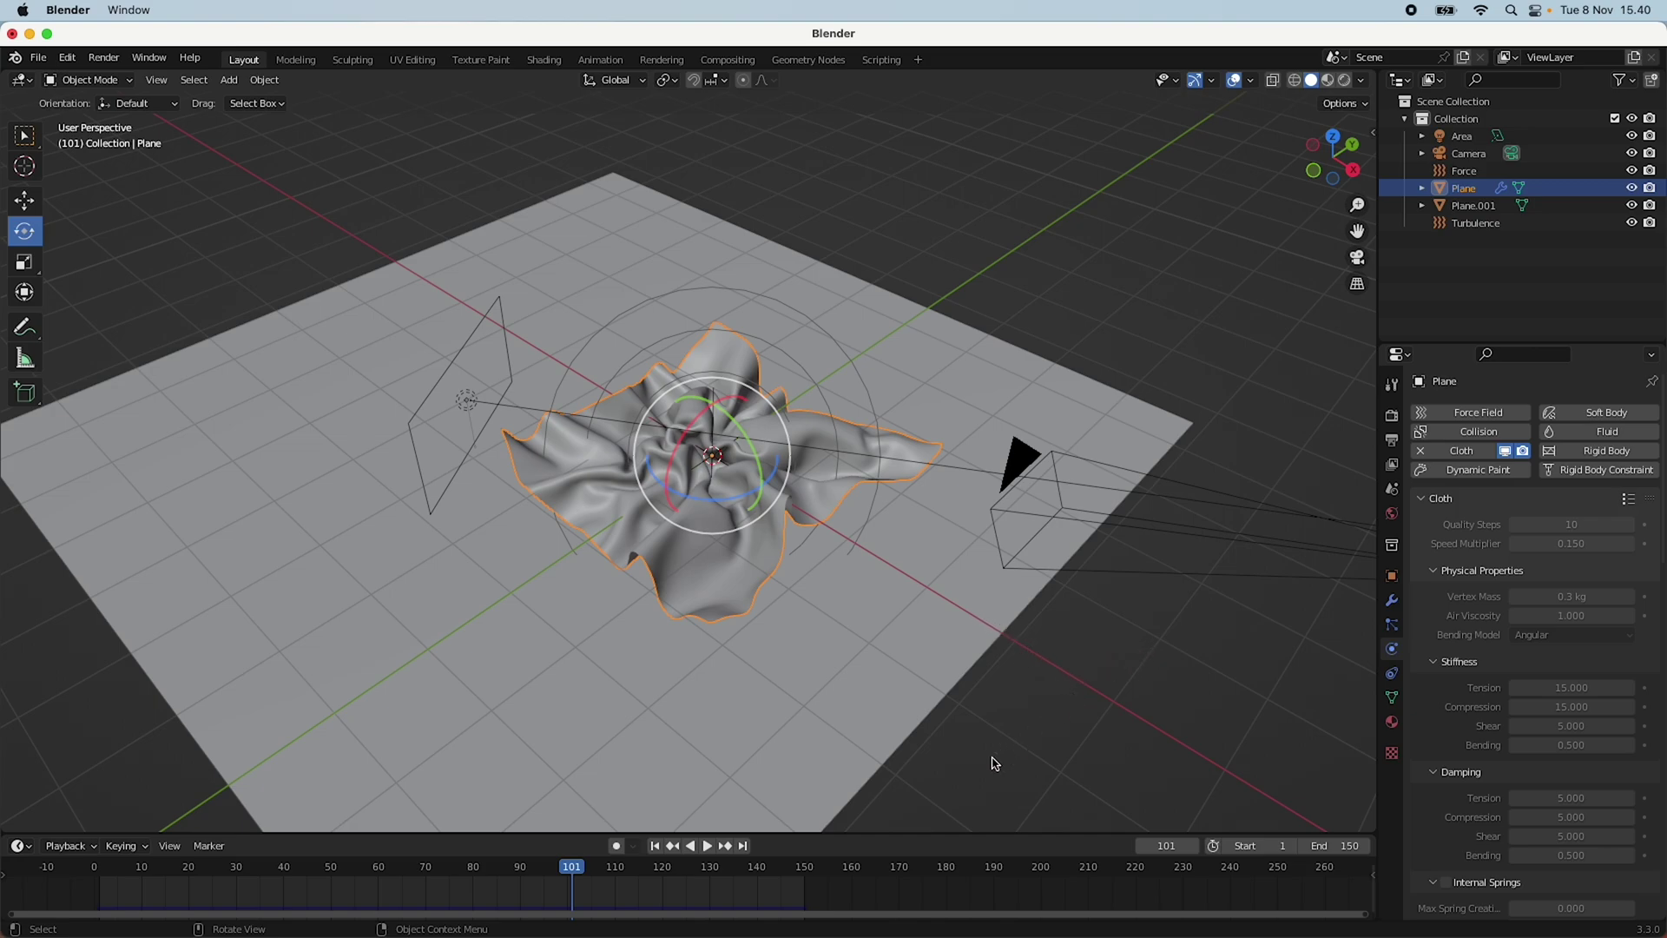
click(1146, 739)
middle_drag(1146, 739, 816, 414)
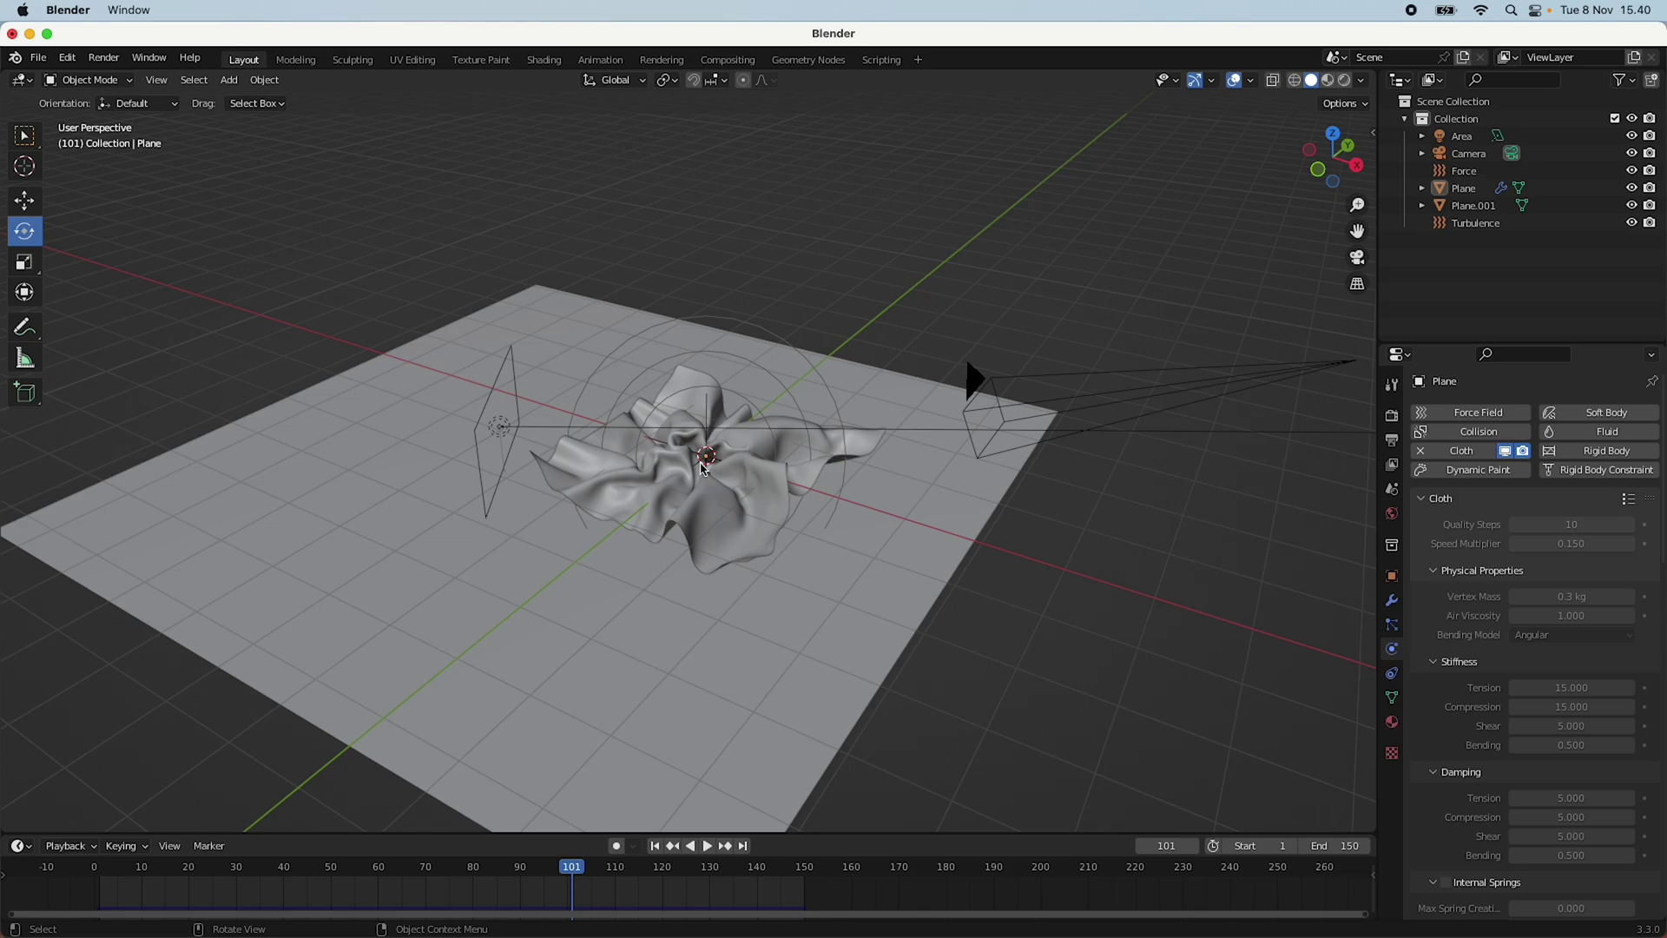
key(shift+a)
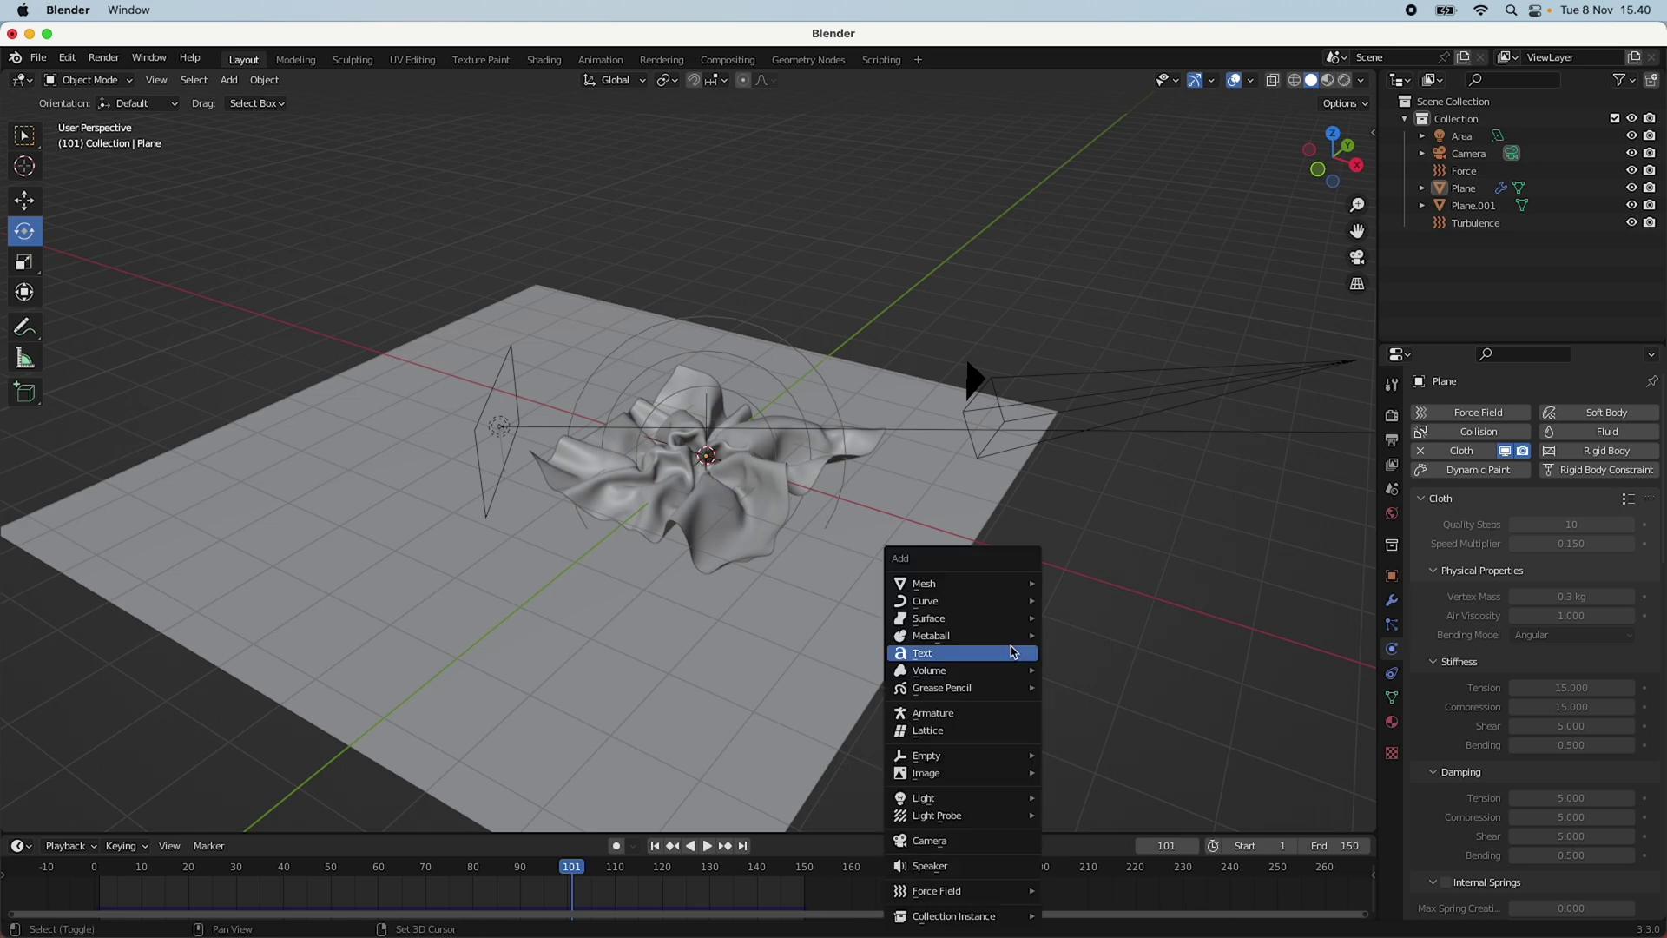
shift+right_click(1177, 553)
key(shift+s)
click(1028, 590)
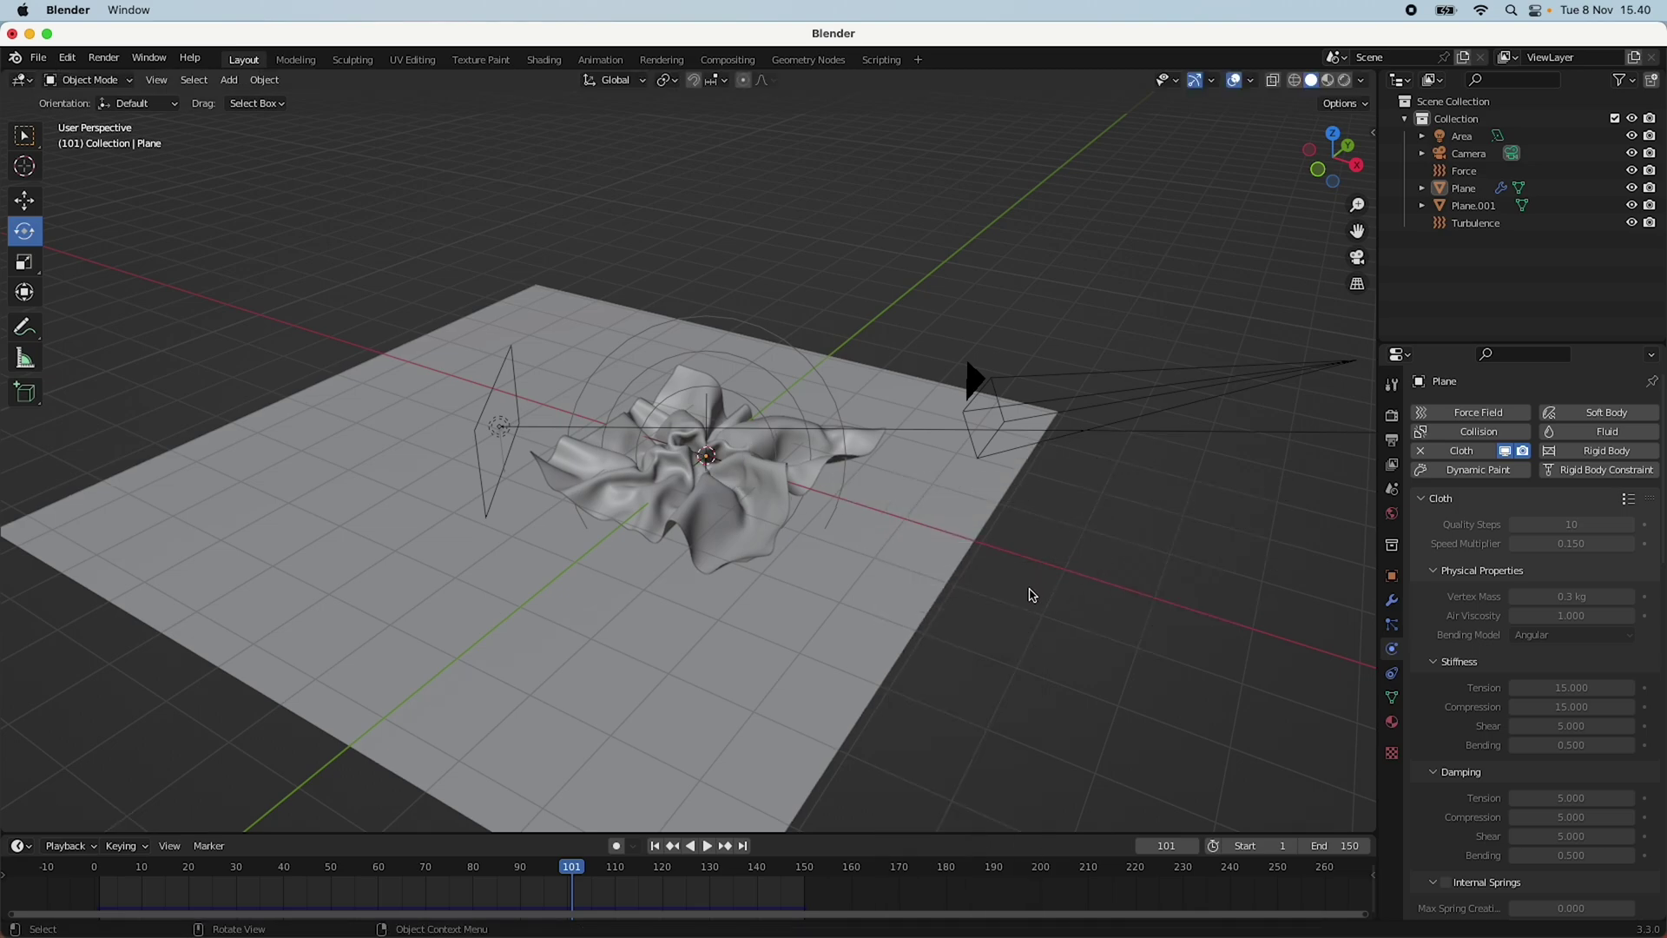
Select the cloth plane and examine its crumpled folds at frame 101 from several angles and distances.
middle_drag(1090, 581, 1034, 600)
scroll(827, 568, up, 2)
scroll(826, 569, up, 2)
middle_drag(671, 543, 532, 686)
scroll(590, 565, down, 1)
scroll(532, 686, up, 1)
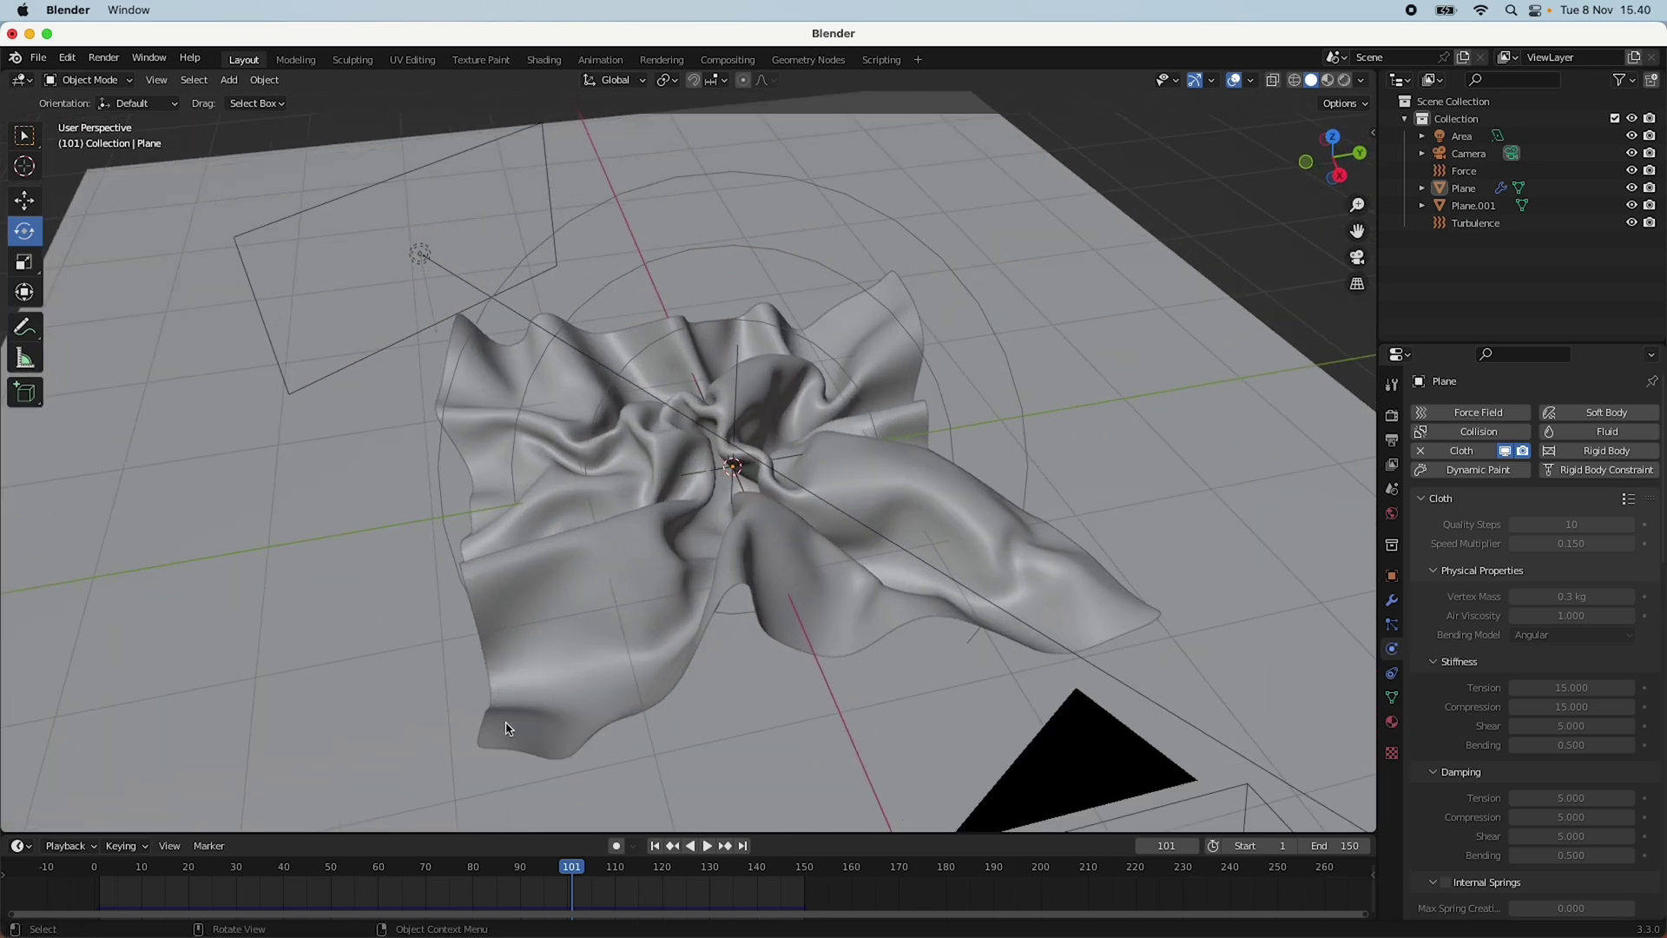
click(1393, 697)
click(1008, 586)
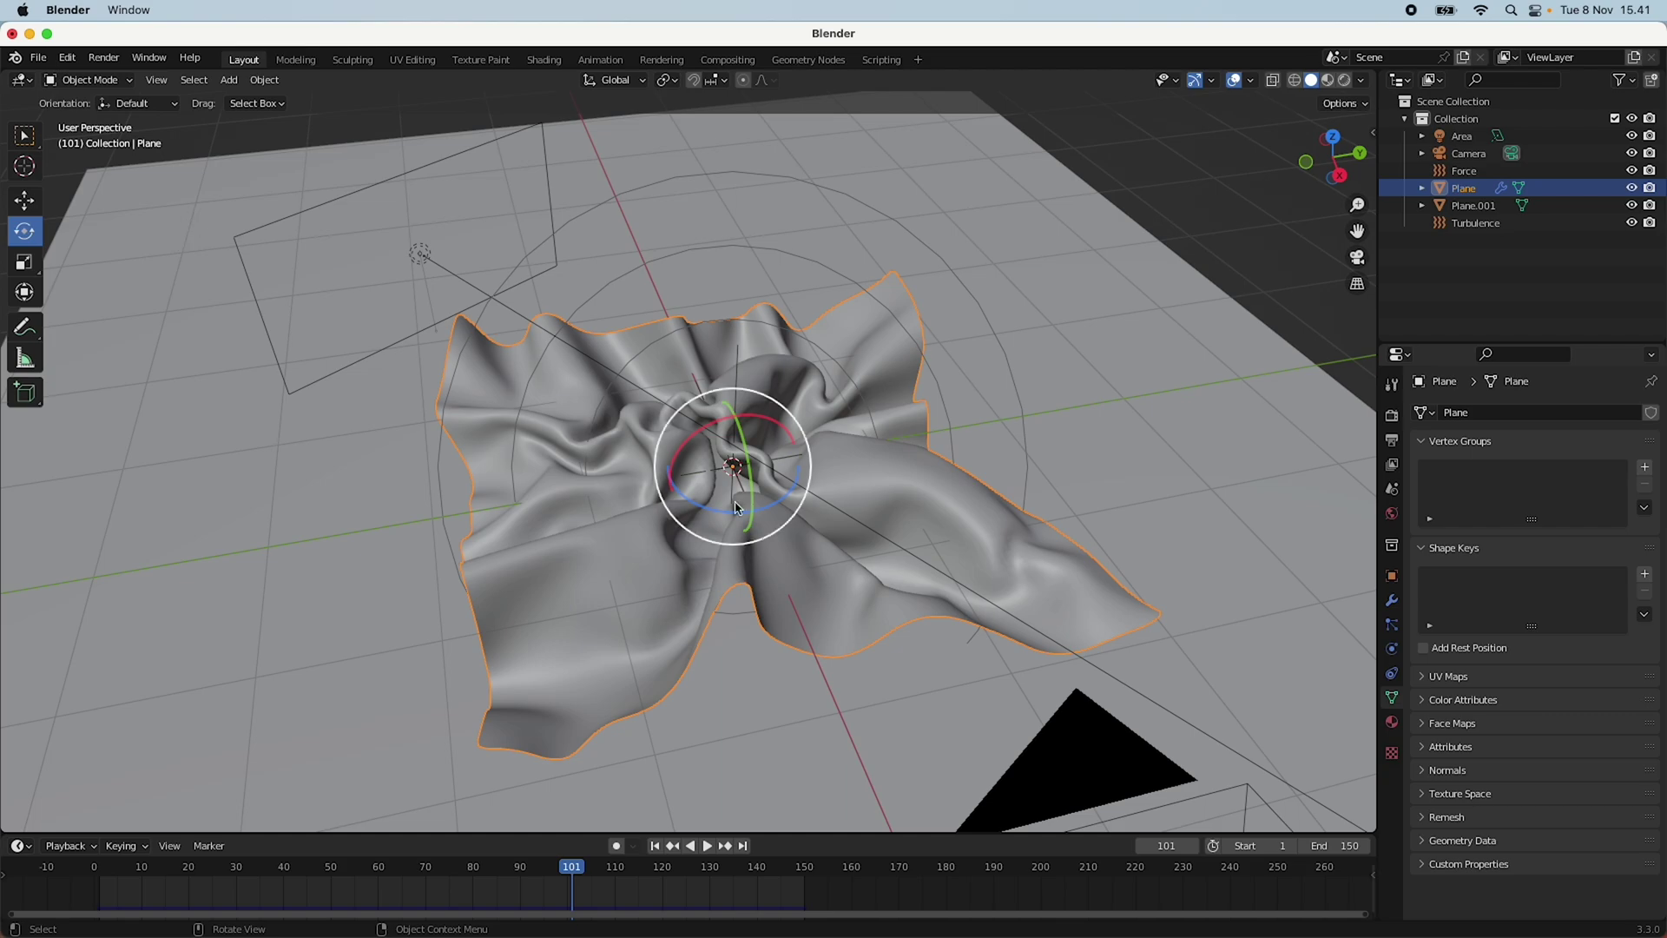
scroll(657, 625, down, 3)
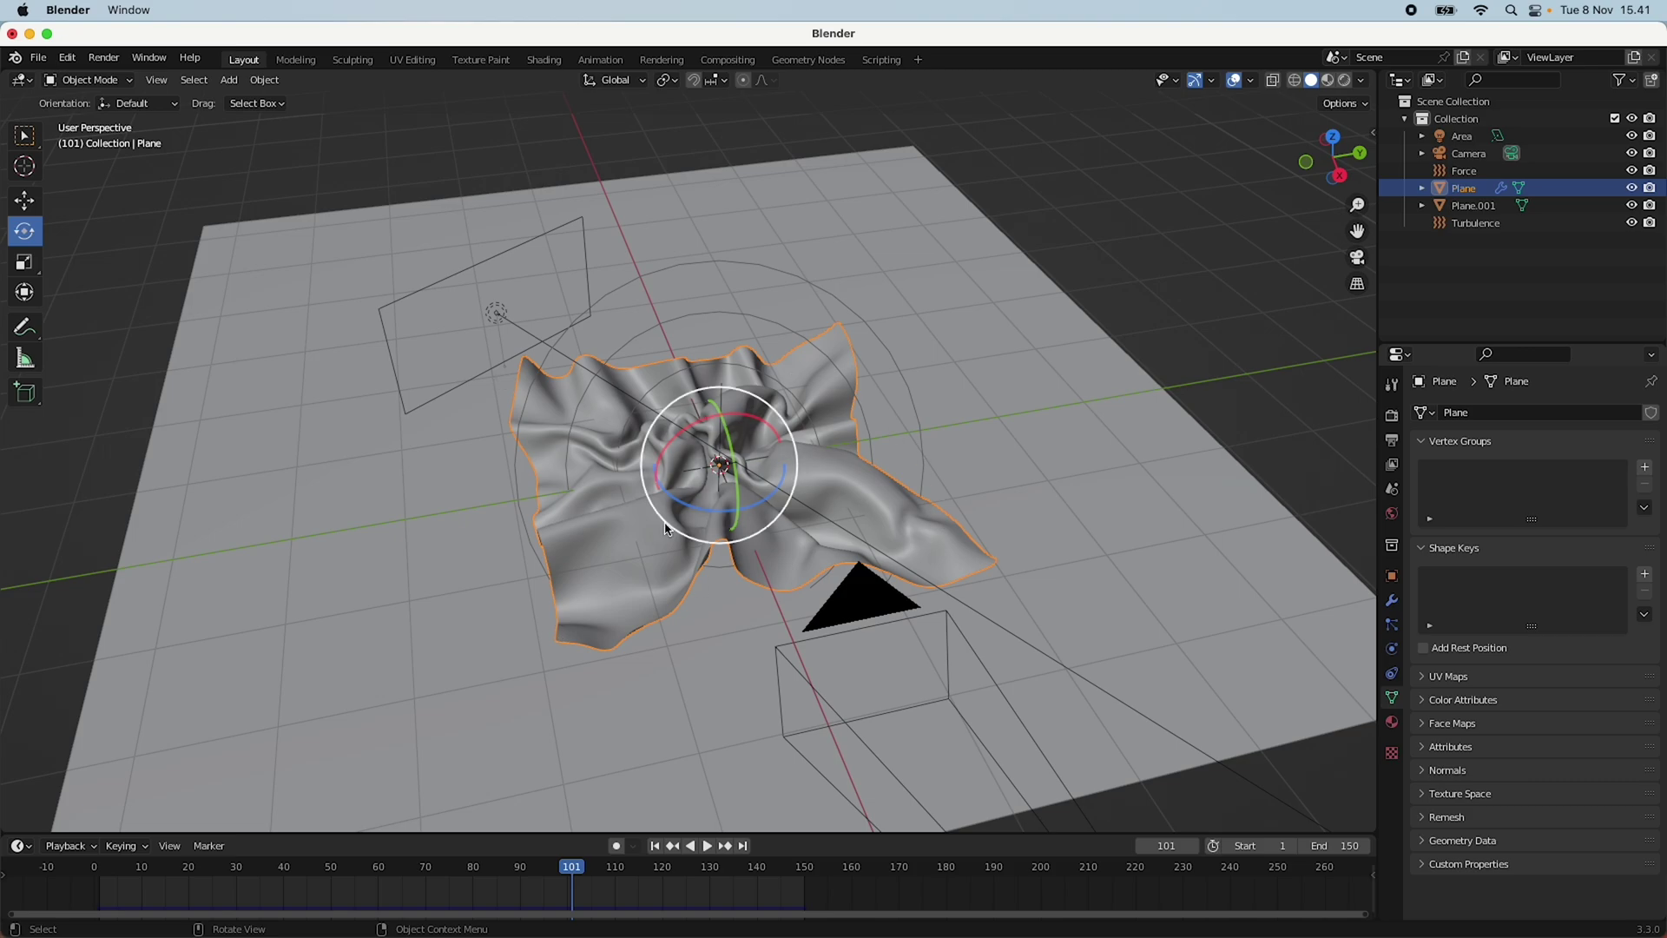
scroll(972, 451, up, 2)
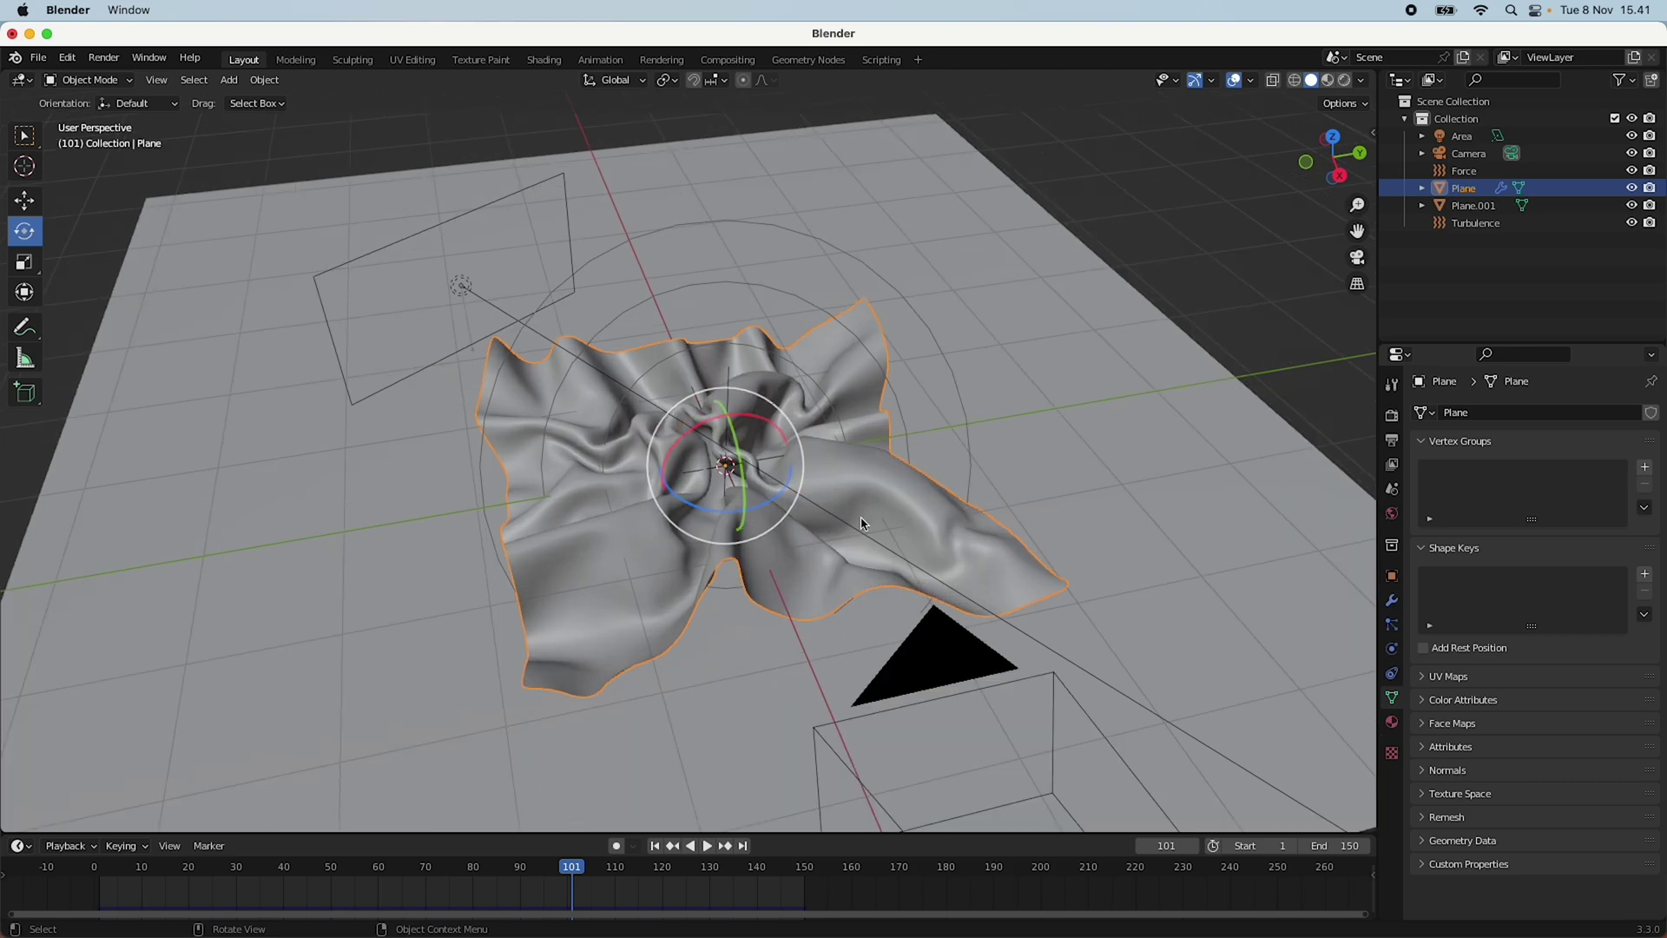
scroll(1038, 637, up, 2)
middle_drag(1037, 637, 1138, 608)
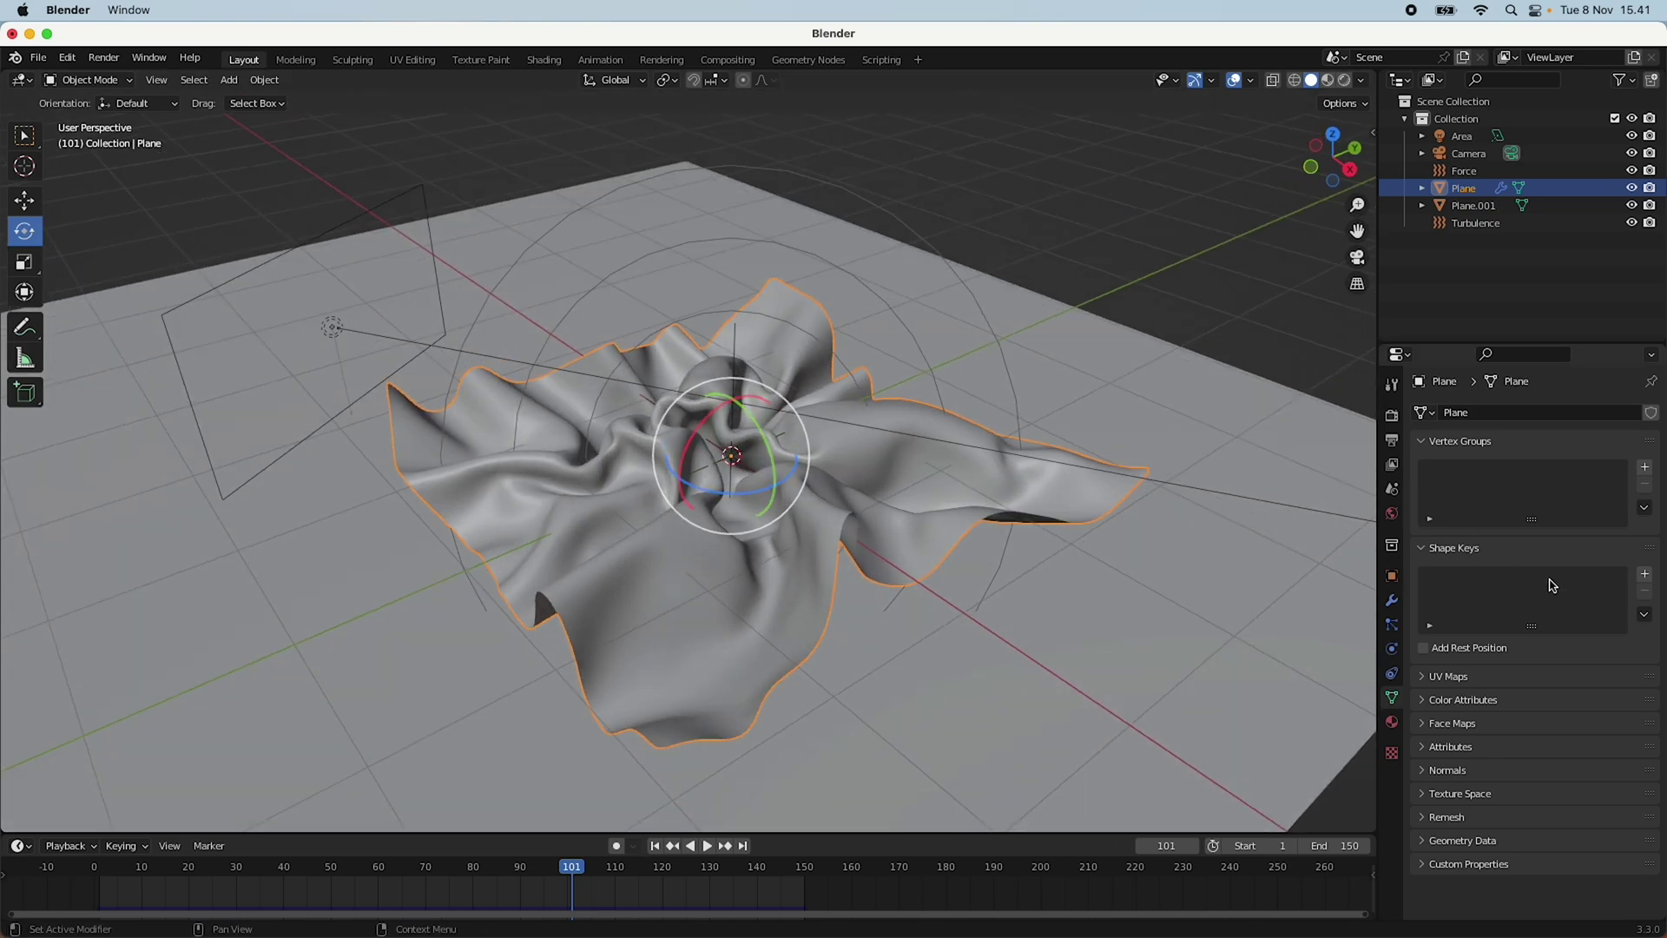
Show the cloth's modifiers and inspect the subdivided surface up close and from different sides.
click(1393, 601)
click(1600, 415)
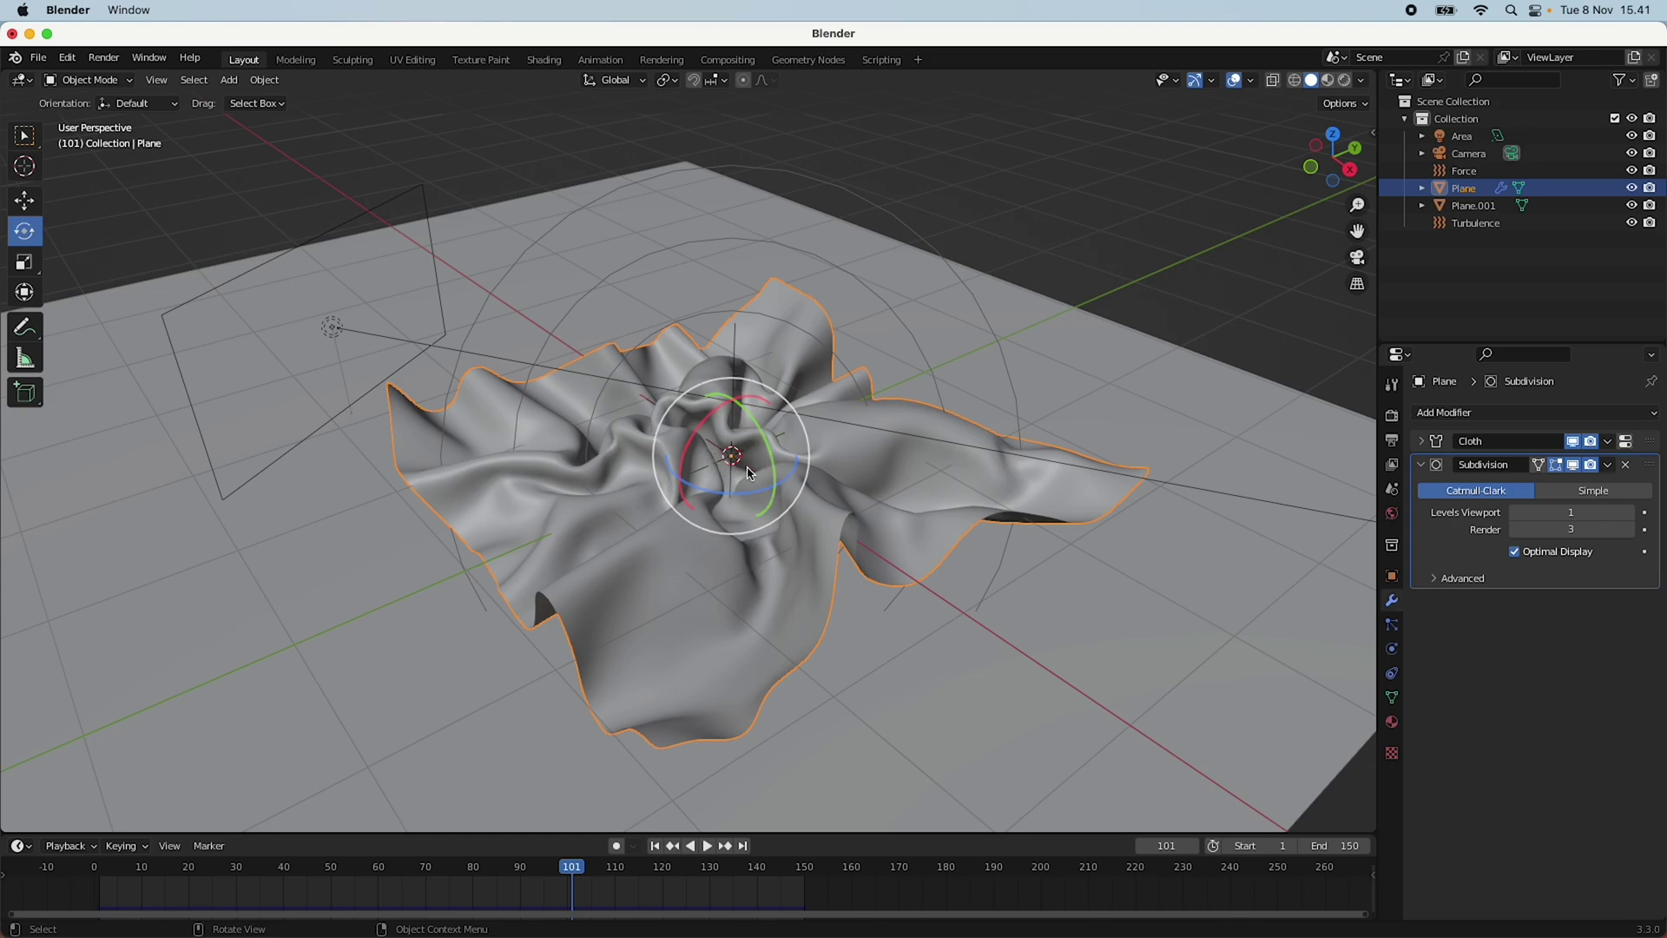
middle_drag(986, 504, 903, 547)
scroll(877, 519, down, 5)
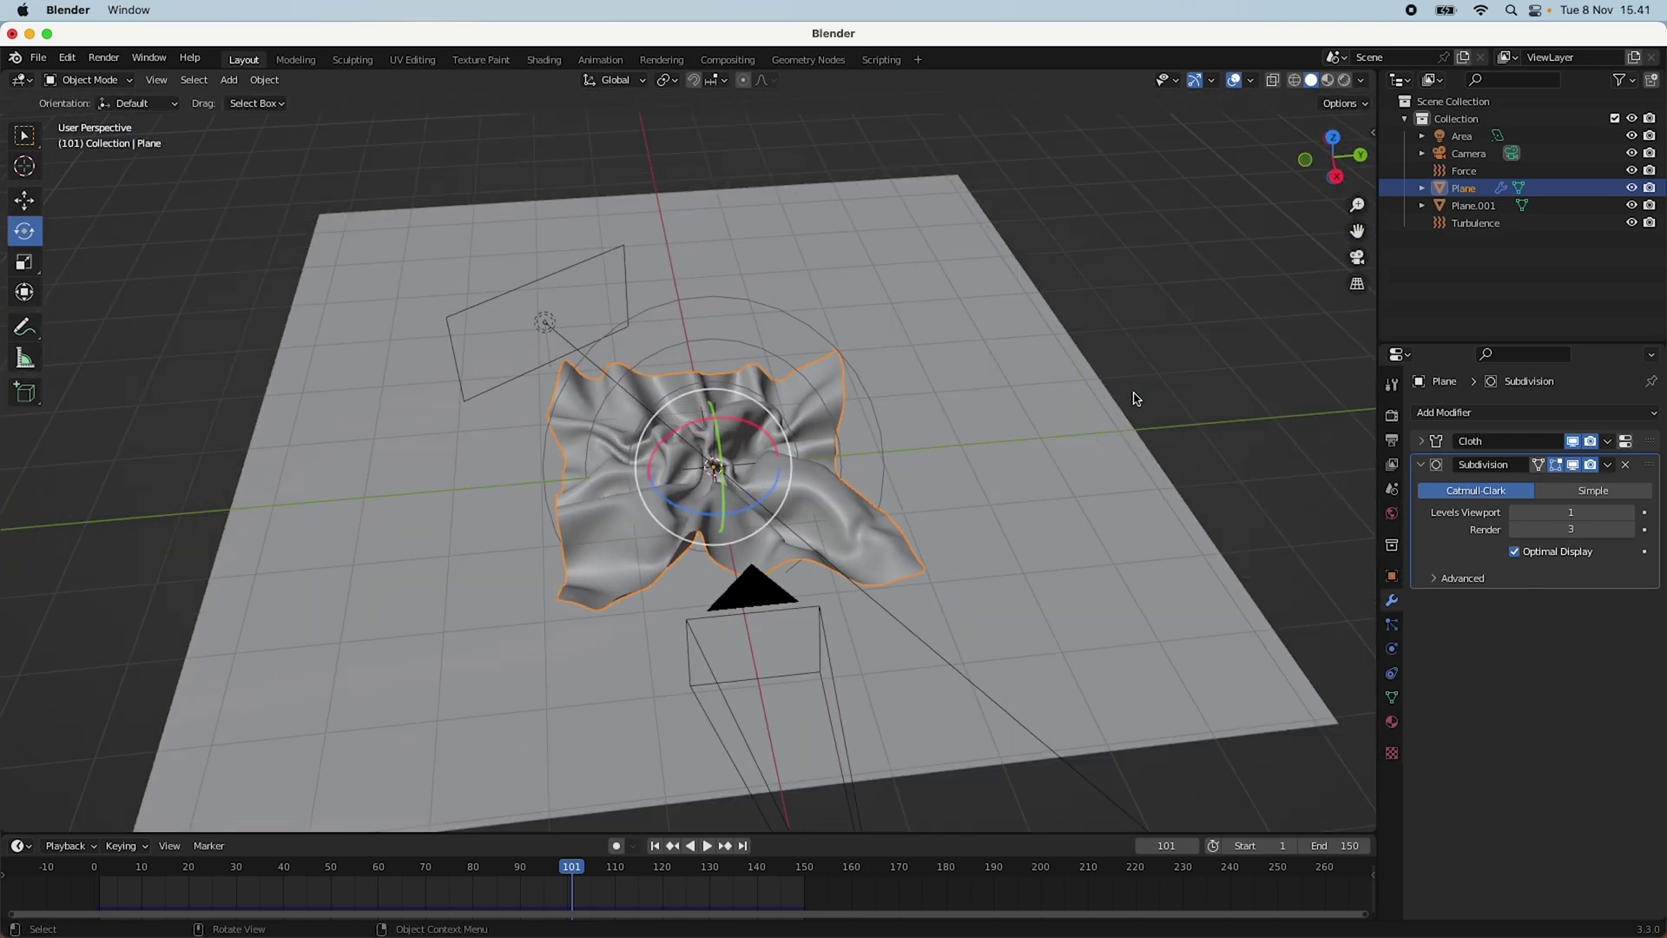
middle_drag(901, 464, 938, 516)
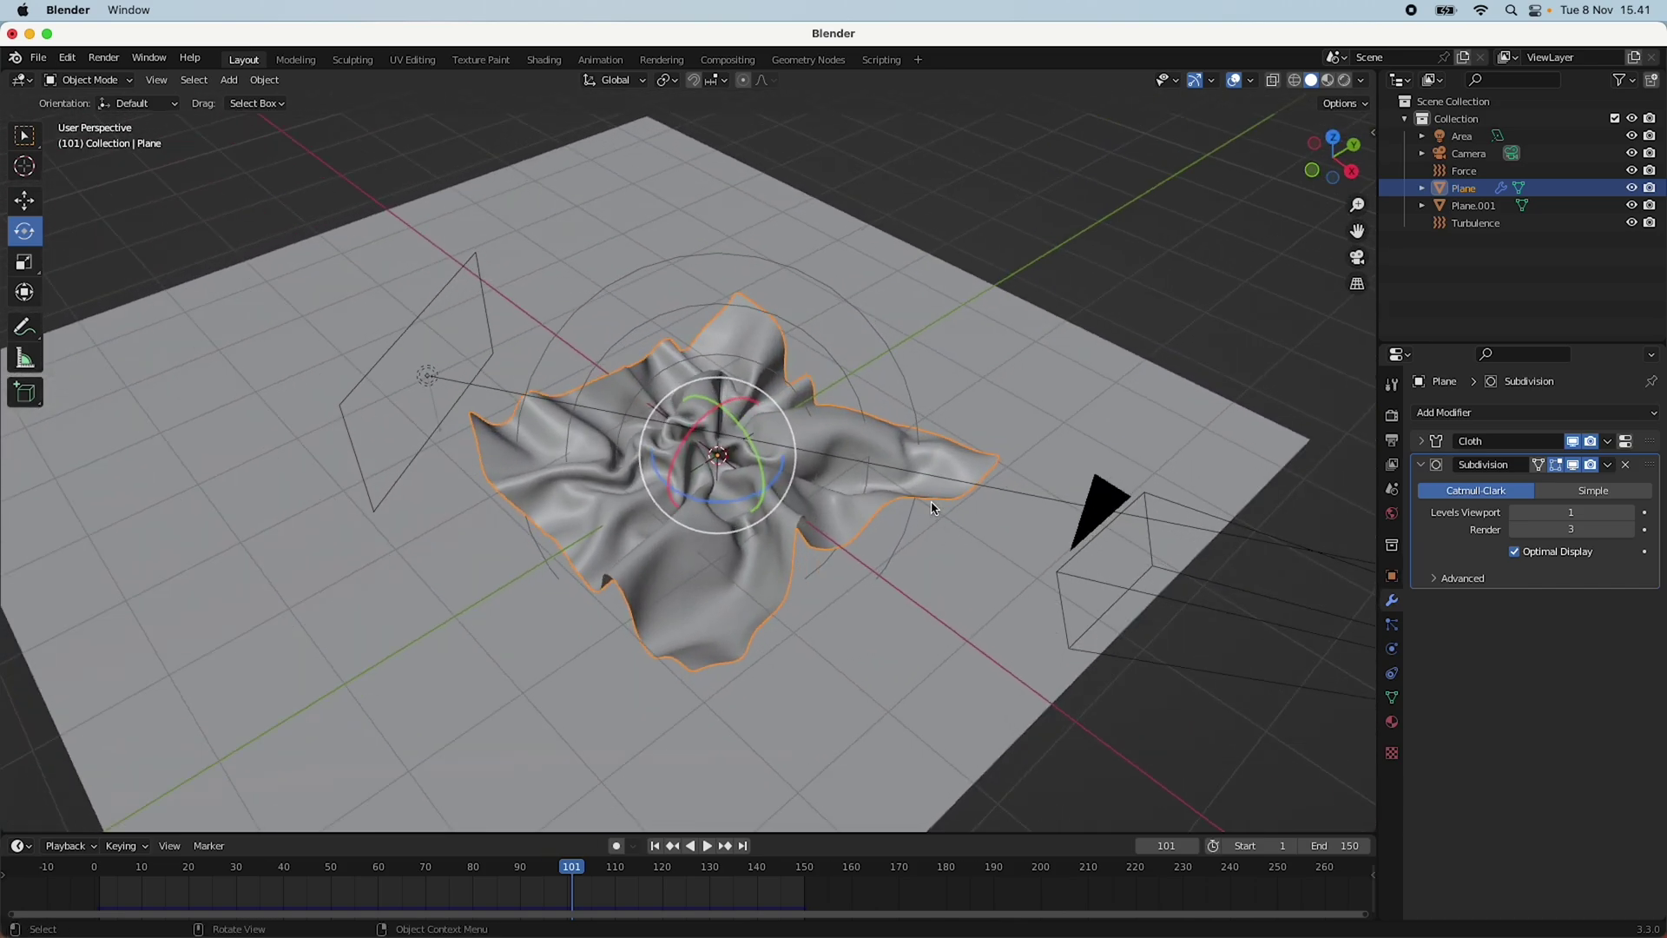
scroll(994, 515, up, 5)
scroll(1011, 530, down, 8)
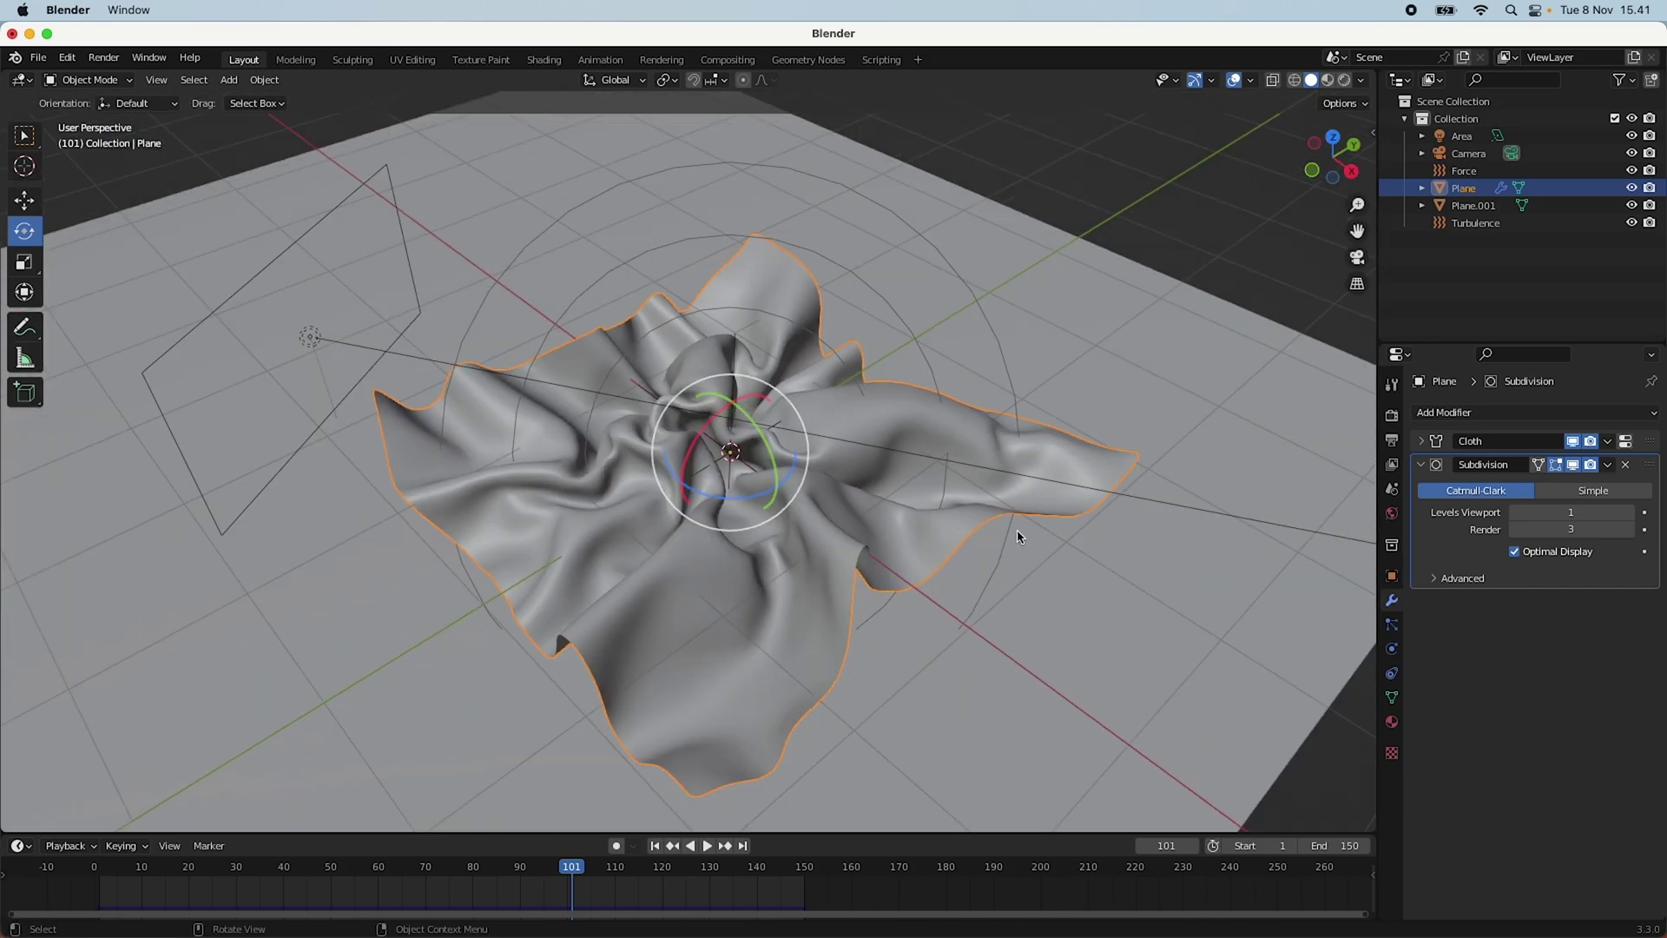
scroll(1042, 556, up, 3)
scroll(998, 551, up, 3)
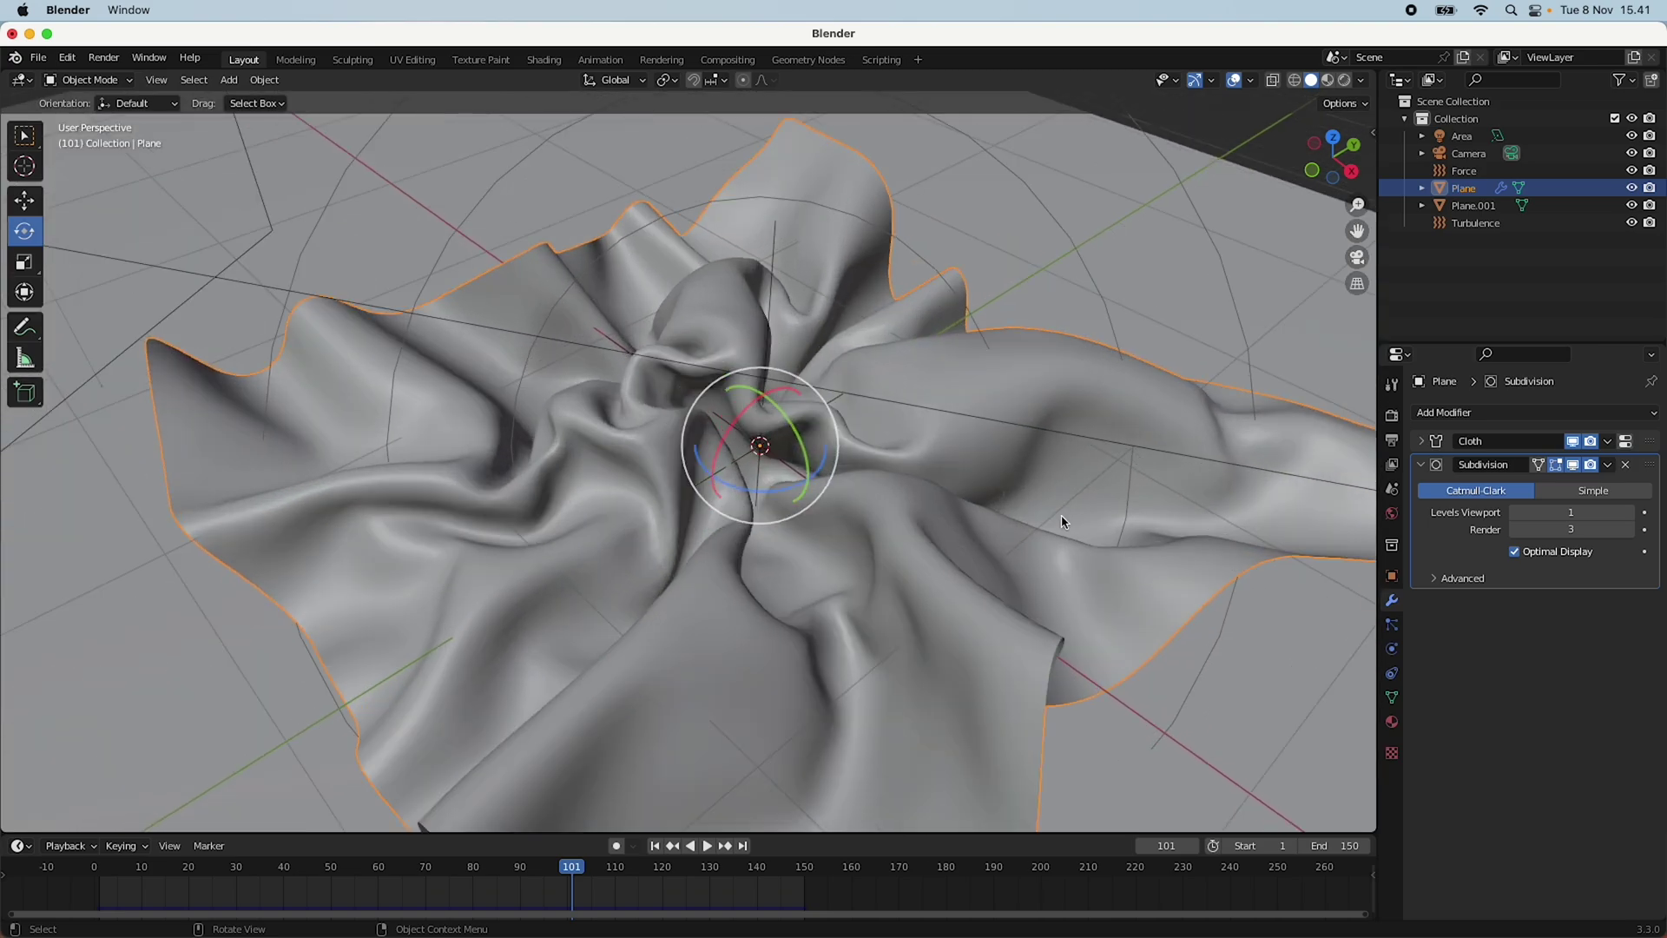
scroll(1285, 544, down, 8)
scroll(1199, 547, up, 3)
middle_drag(1163, 549, 1031, 531)
scroll(1033, 528, down, 5)
Return to the camera view and scrub the timeline to frame 80 to check the framing of the cloth.
click(1358, 259)
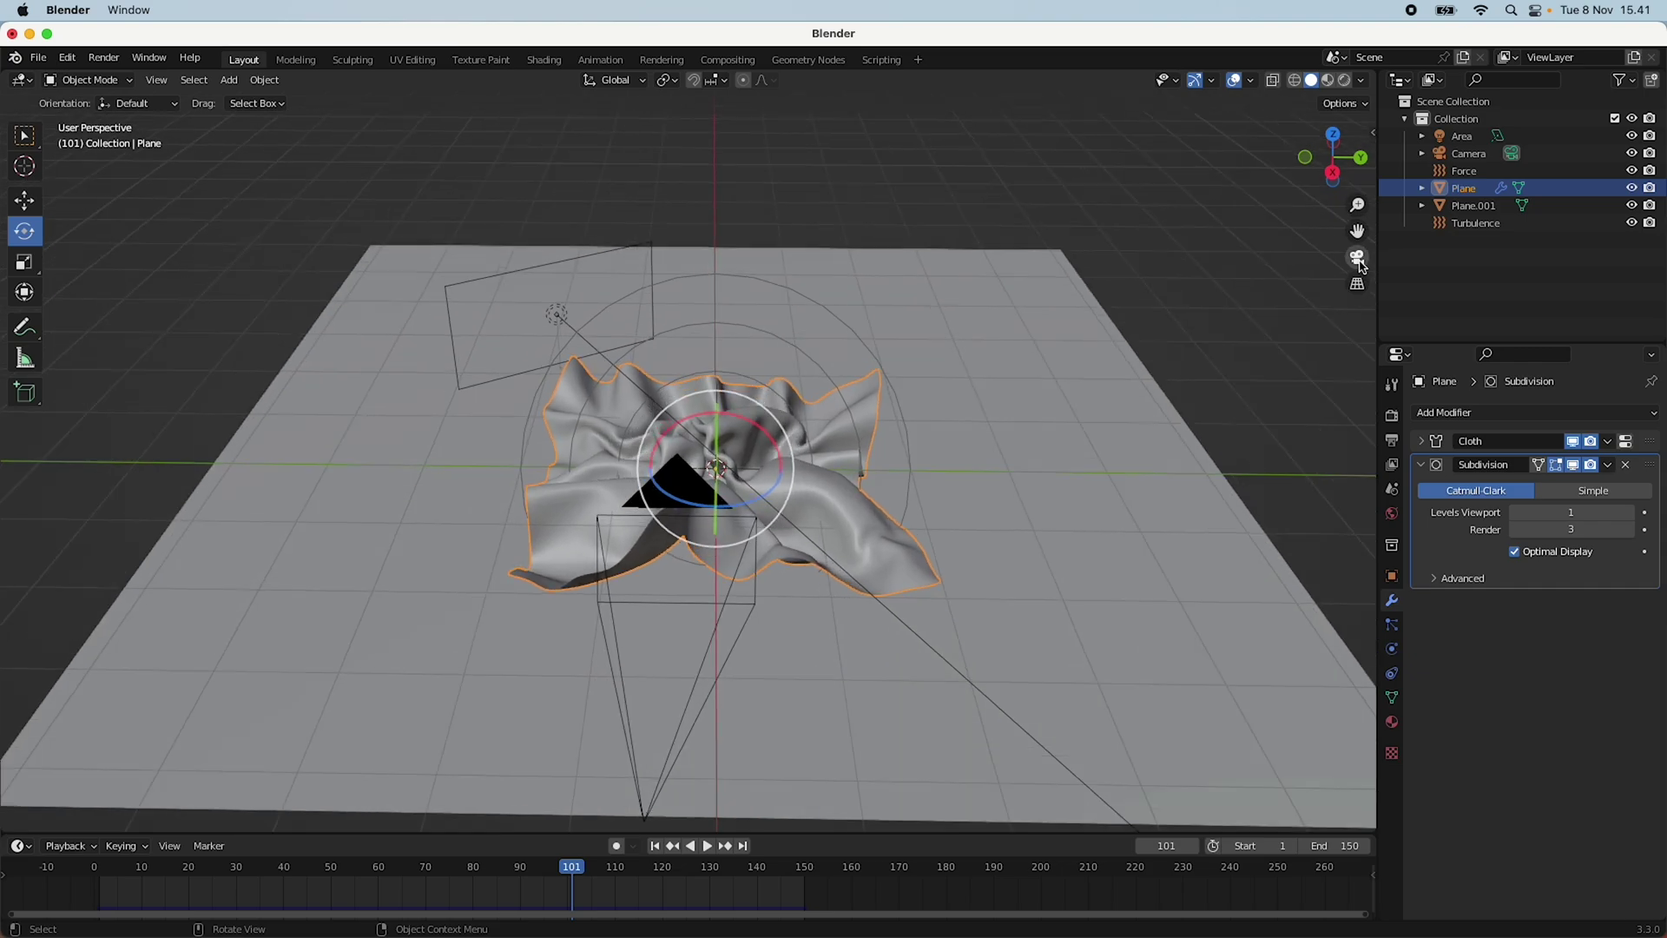
scroll(1053, 451, down, 2)
scroll(970, 580, up, 2)
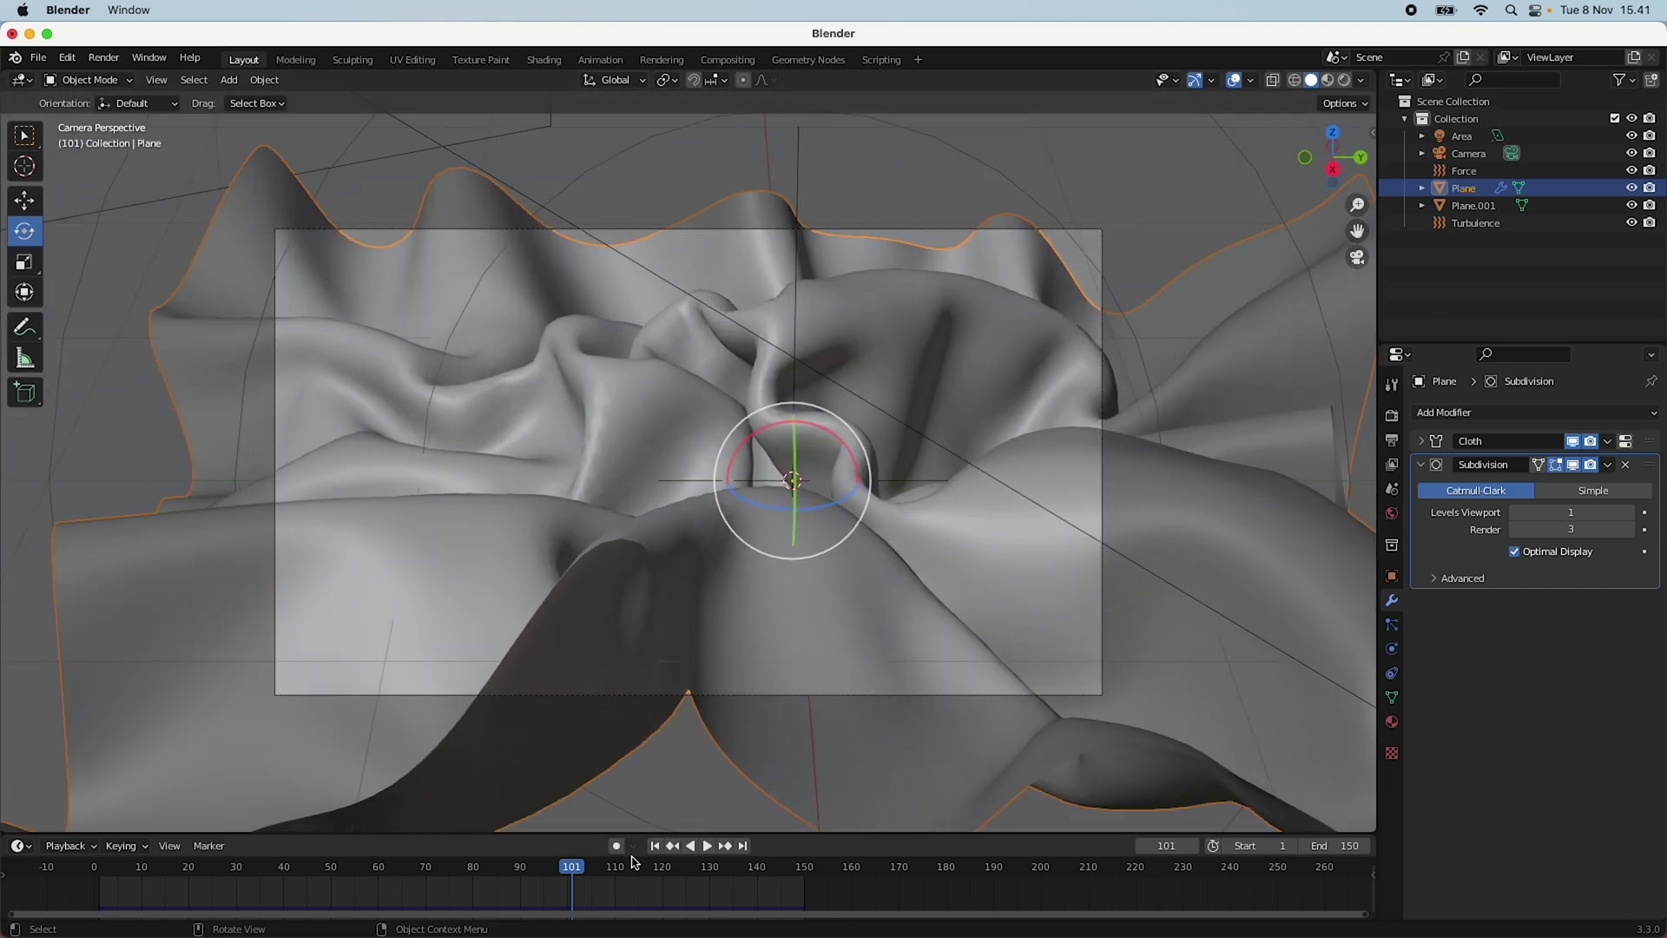
drag(574, 879, 475, 871)
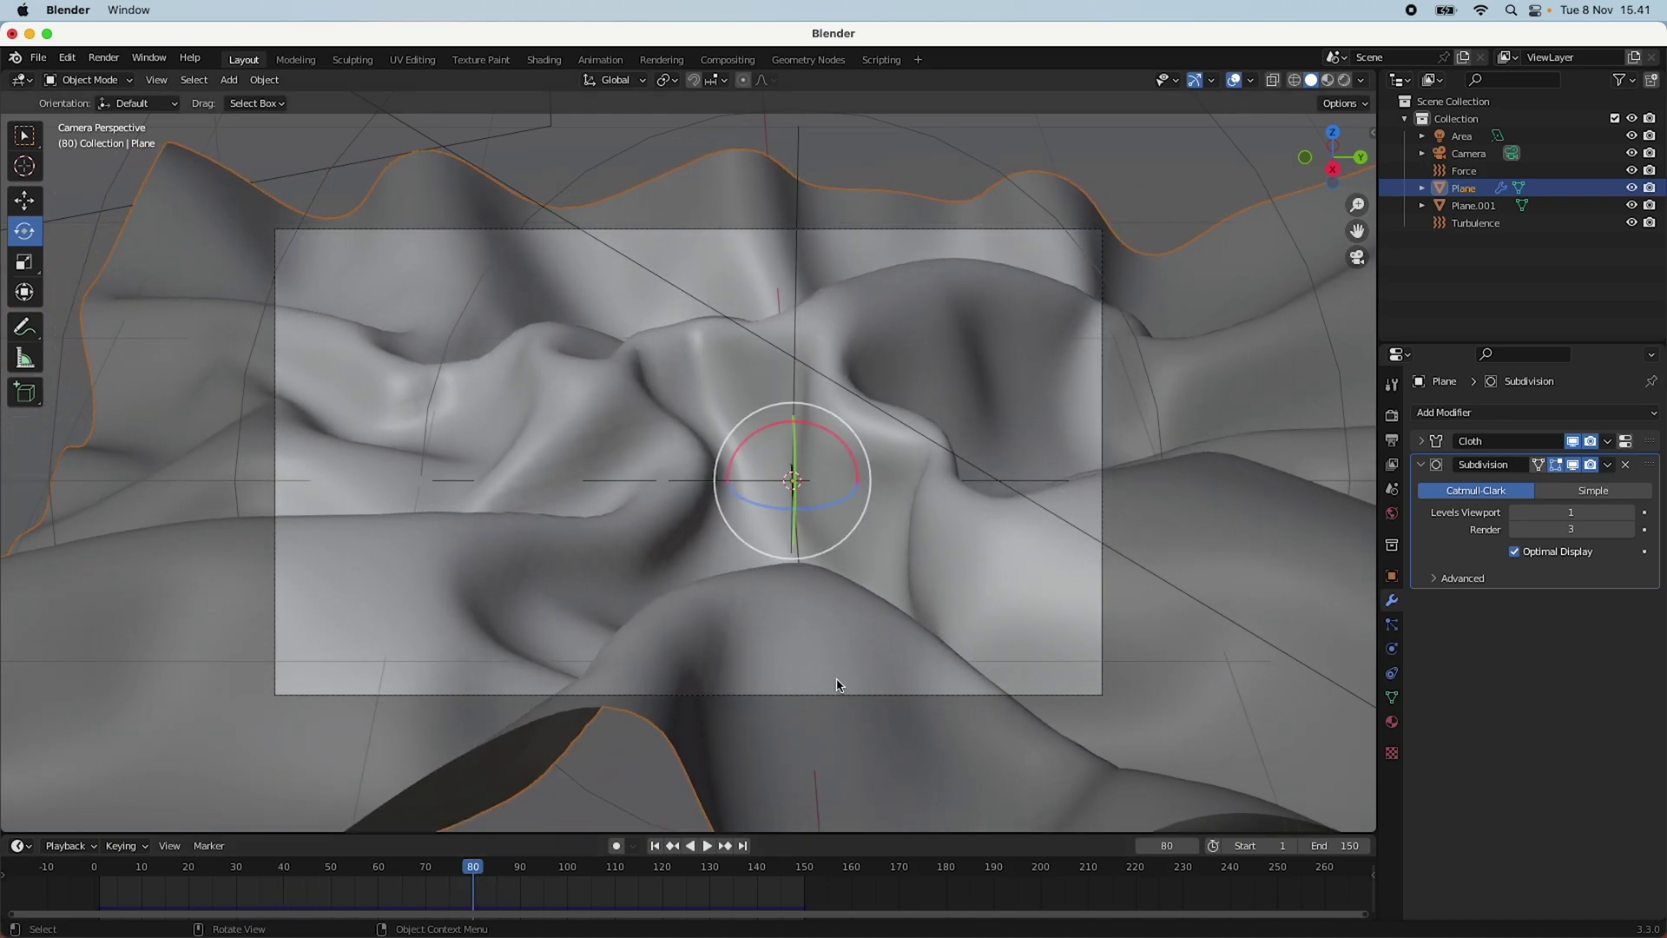
scroll(841, 686, down, 4)
key(Tab)
key(Tab)
Select the camera, move it slightly, and adjust its position along Z to a height of about 3.31 m.
click(1479, 160)
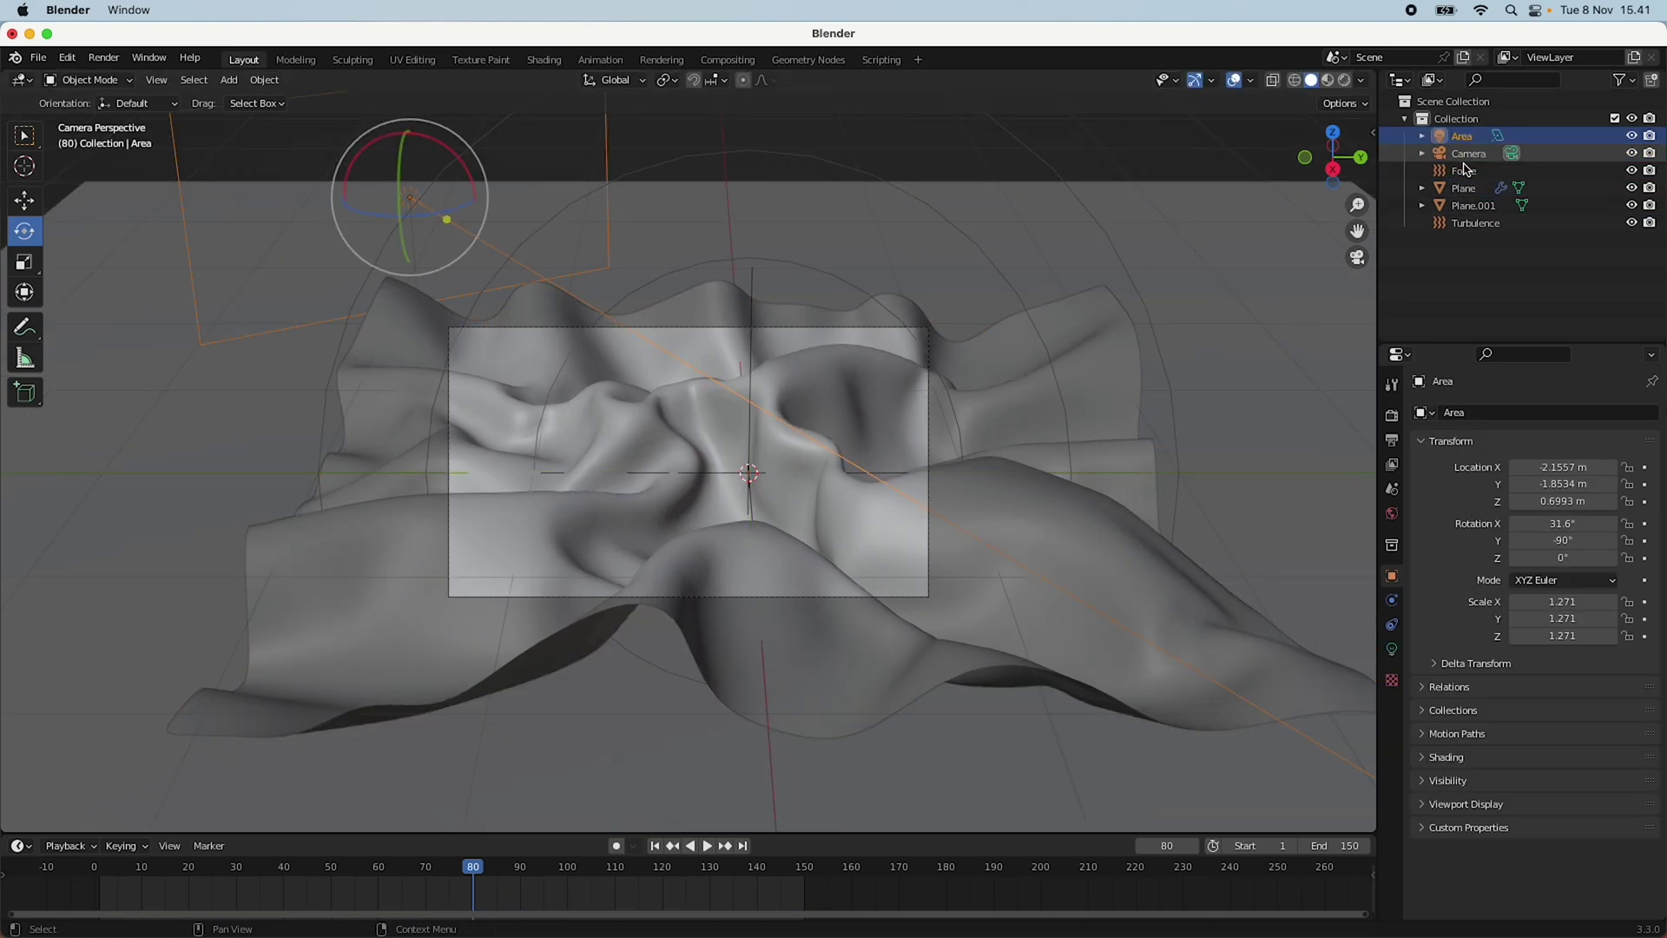
key(g)
click(1106, 443)
key(g)
key(z)
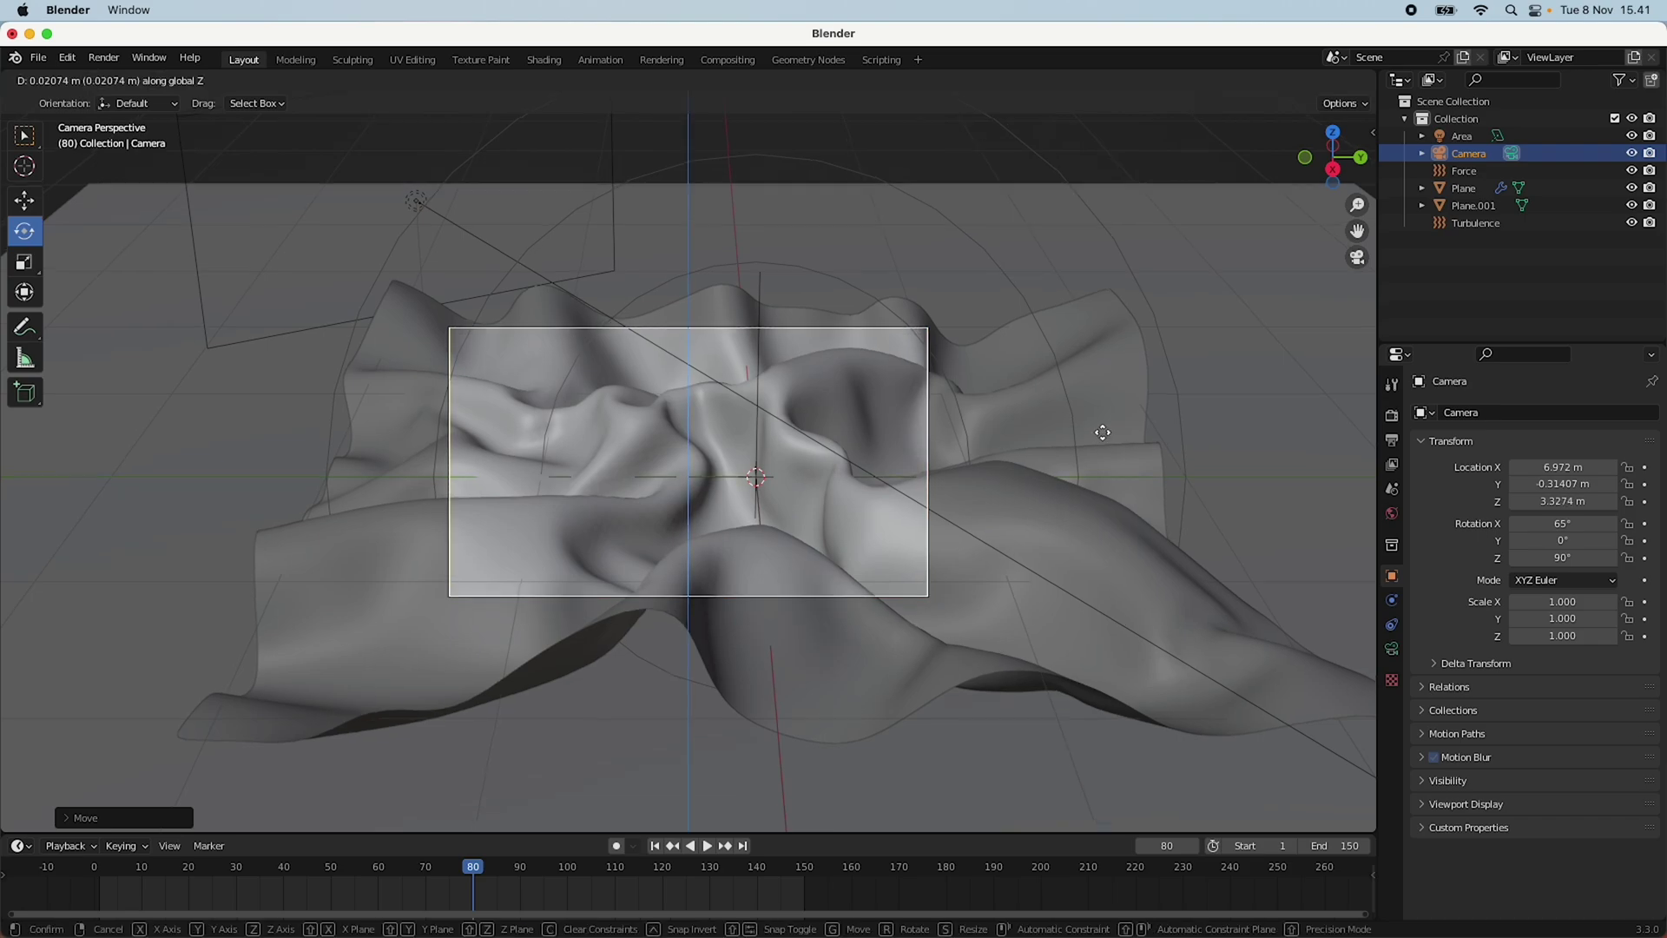
click(1106, 443)
scroll(1073, 468, up, 1)
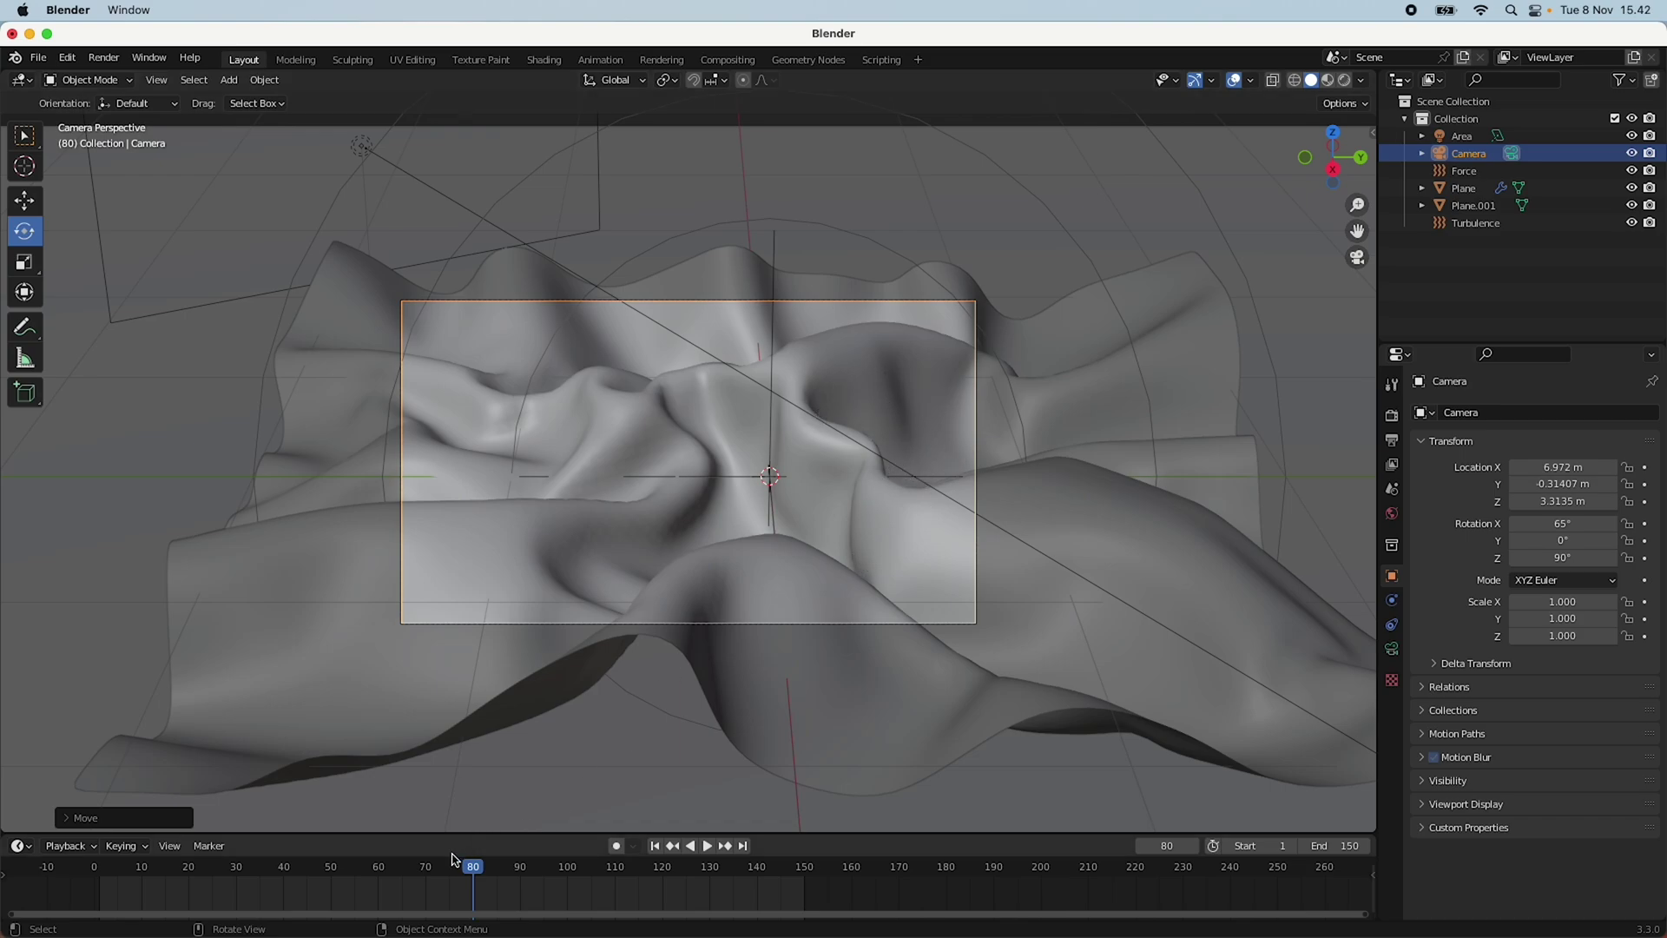
Play and scrub the animation, stop at frame 81, and examine the cloth inside and outside the camera frame.
key(space)
mouse_move(483, 868)
mouse_down()
mouse_move(290, 866)
mouse_move(480, 867)
mouse_up()
key(space)
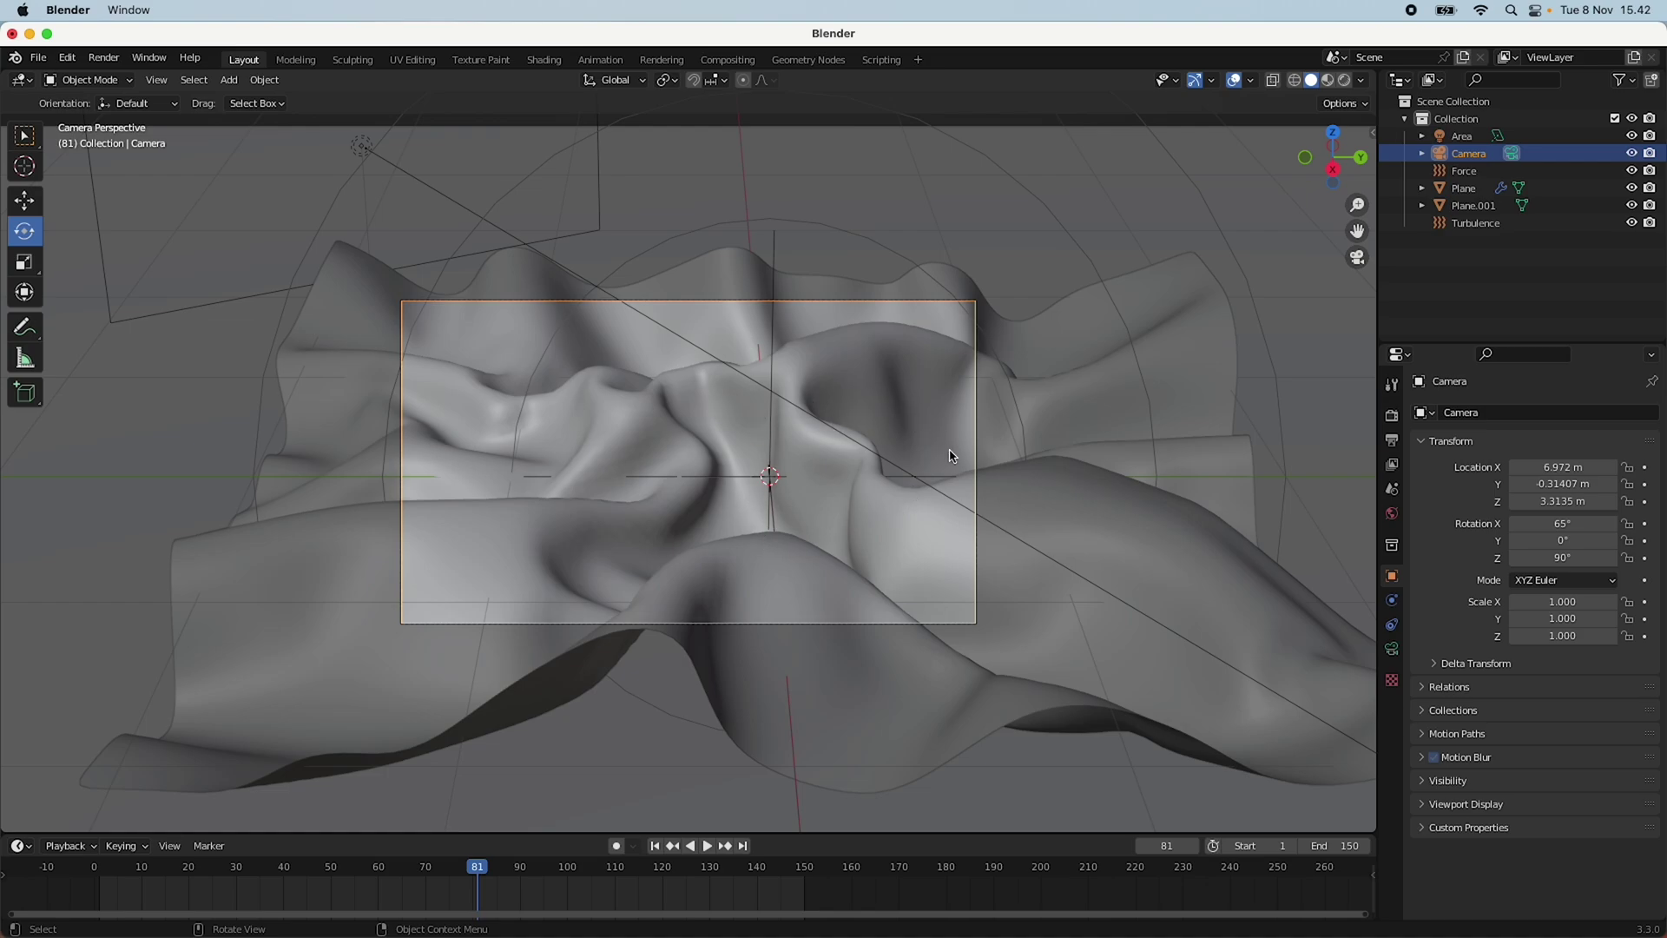
scroll(802, 519, up, 5)
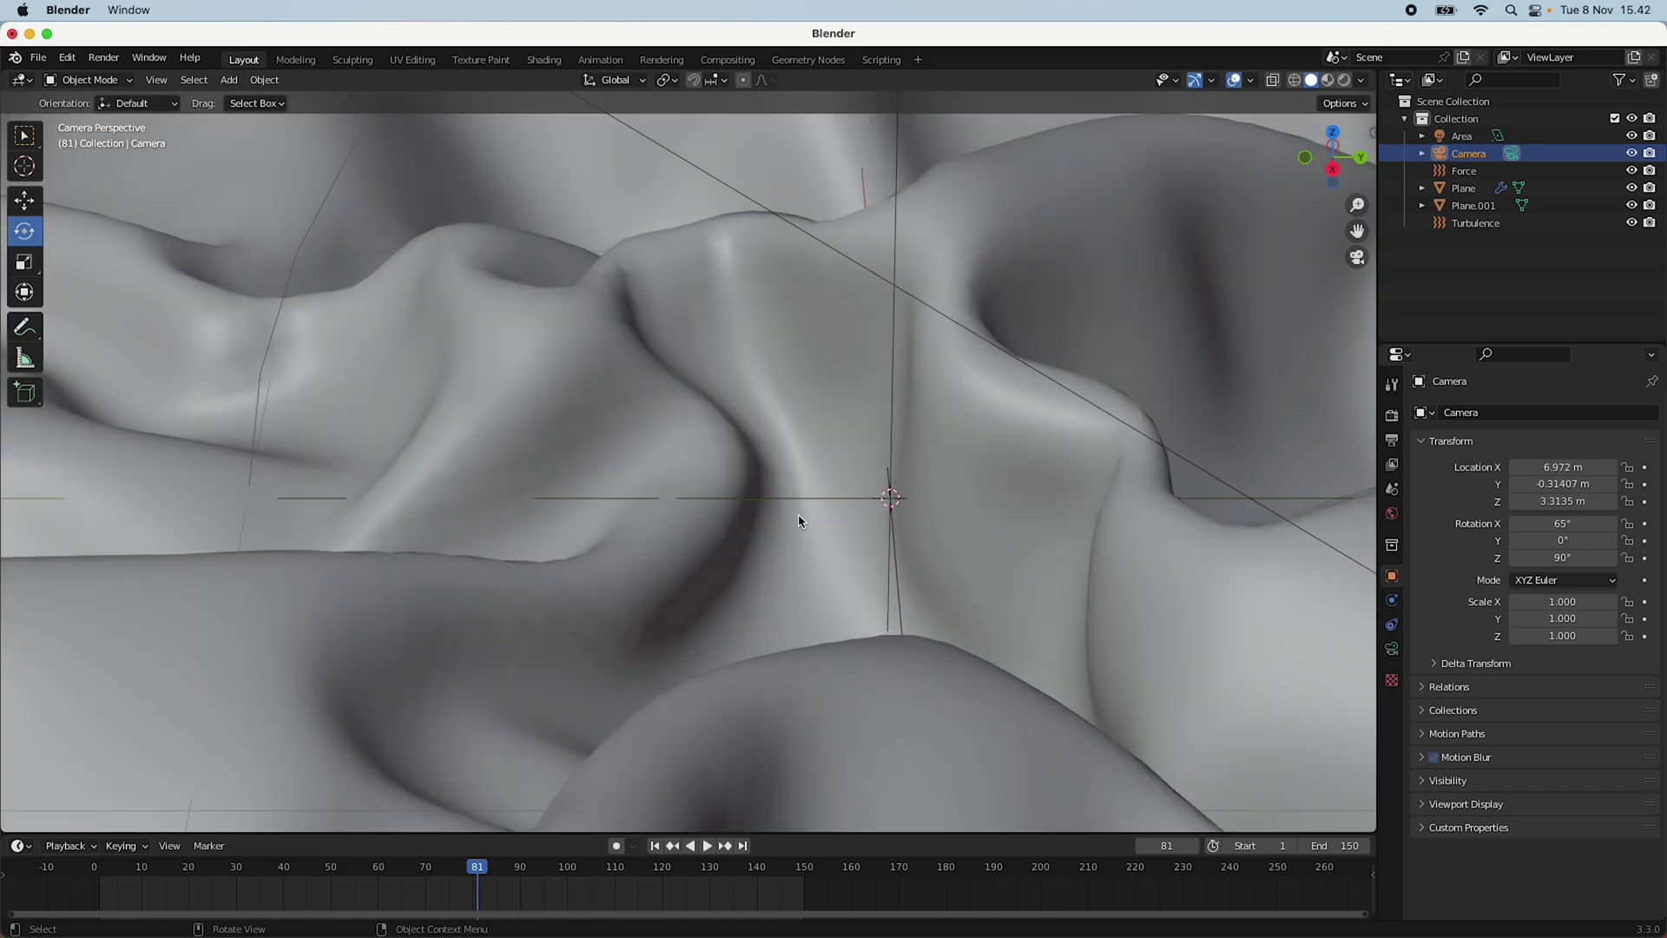
scroll(802, 520, down, 8)
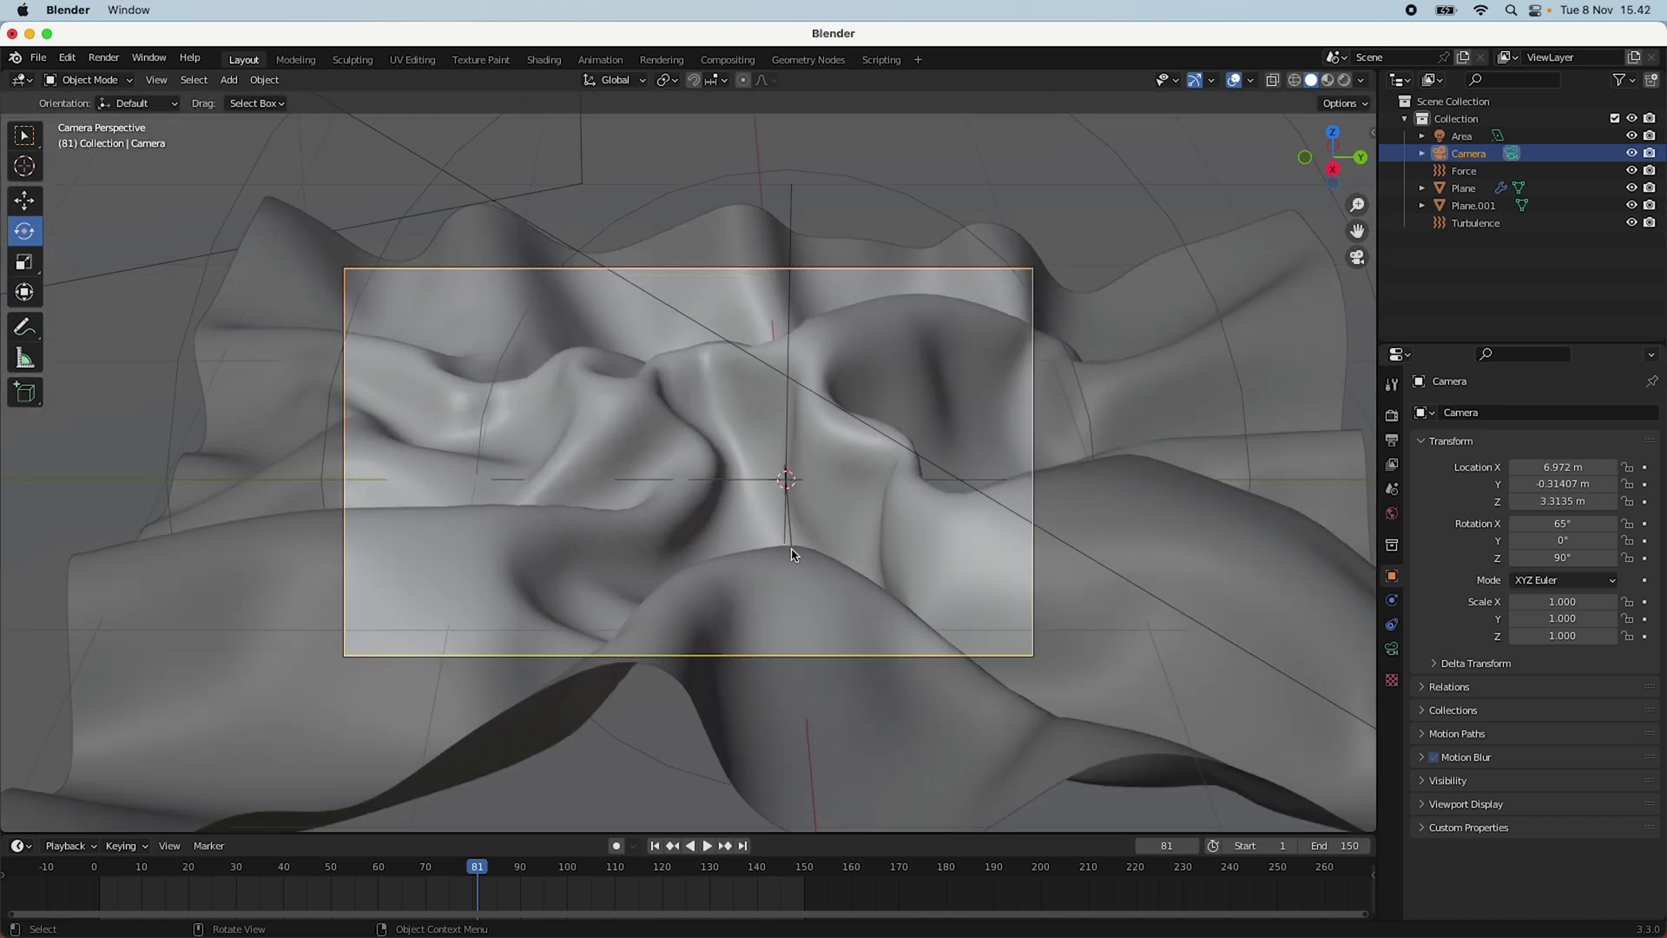
middle_drag(792, 552, 1298, 246)
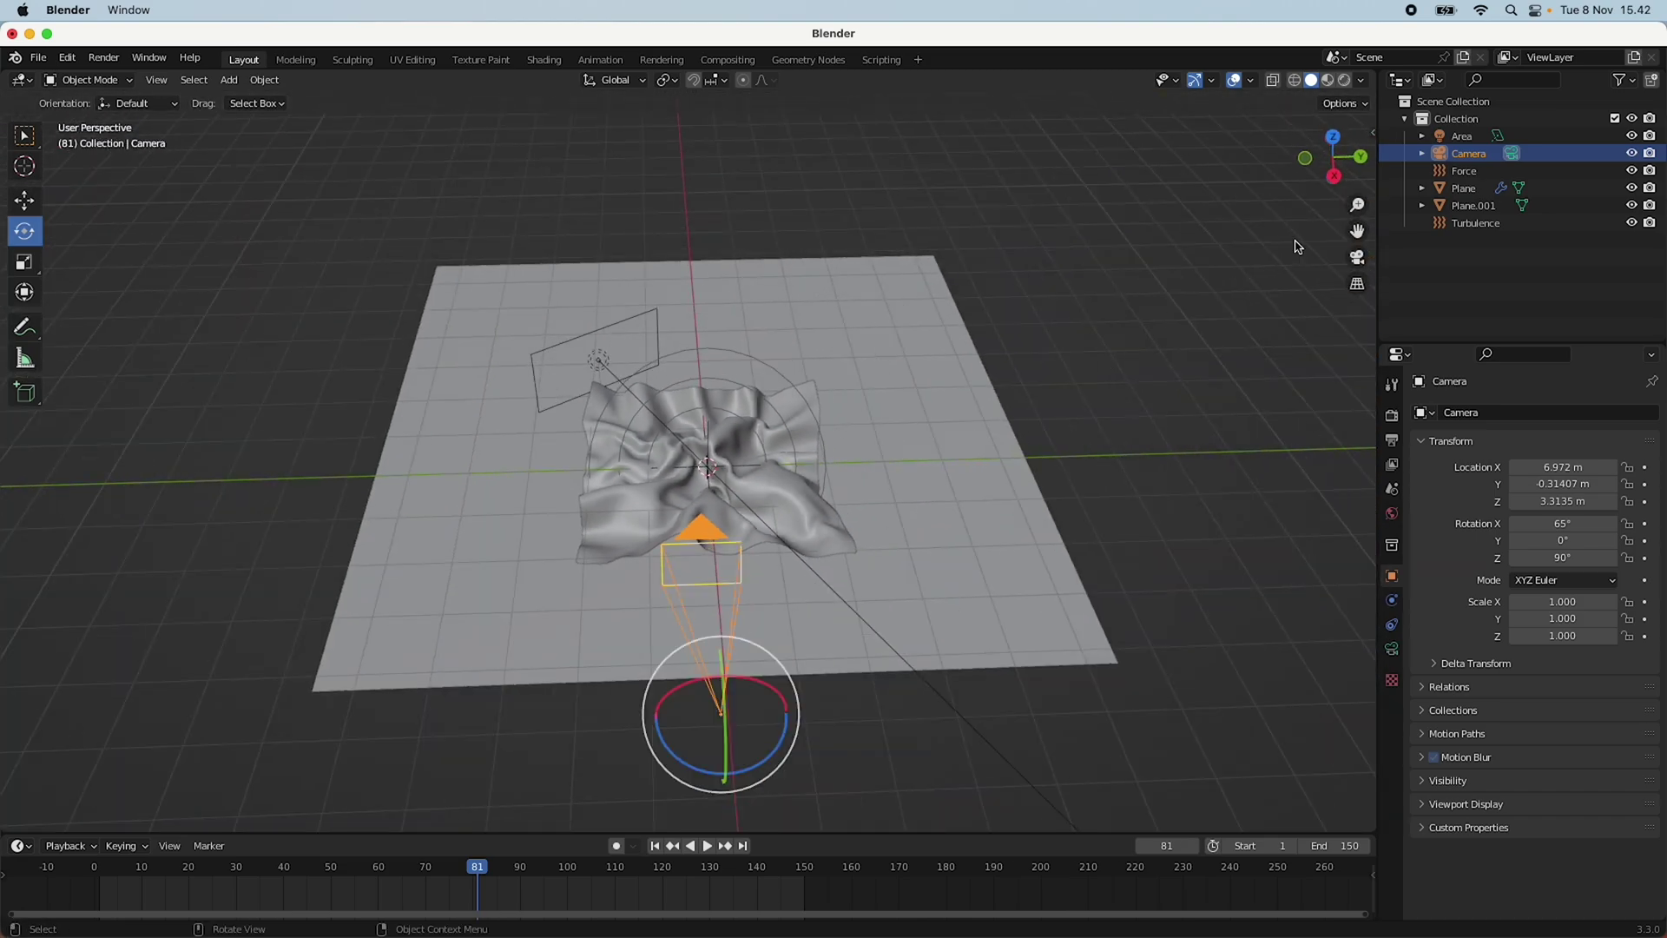
Return to the camera view and enable the camera's depth of field with the cloth plane as focus object.
click(1357, 257)
click(1392, 649)
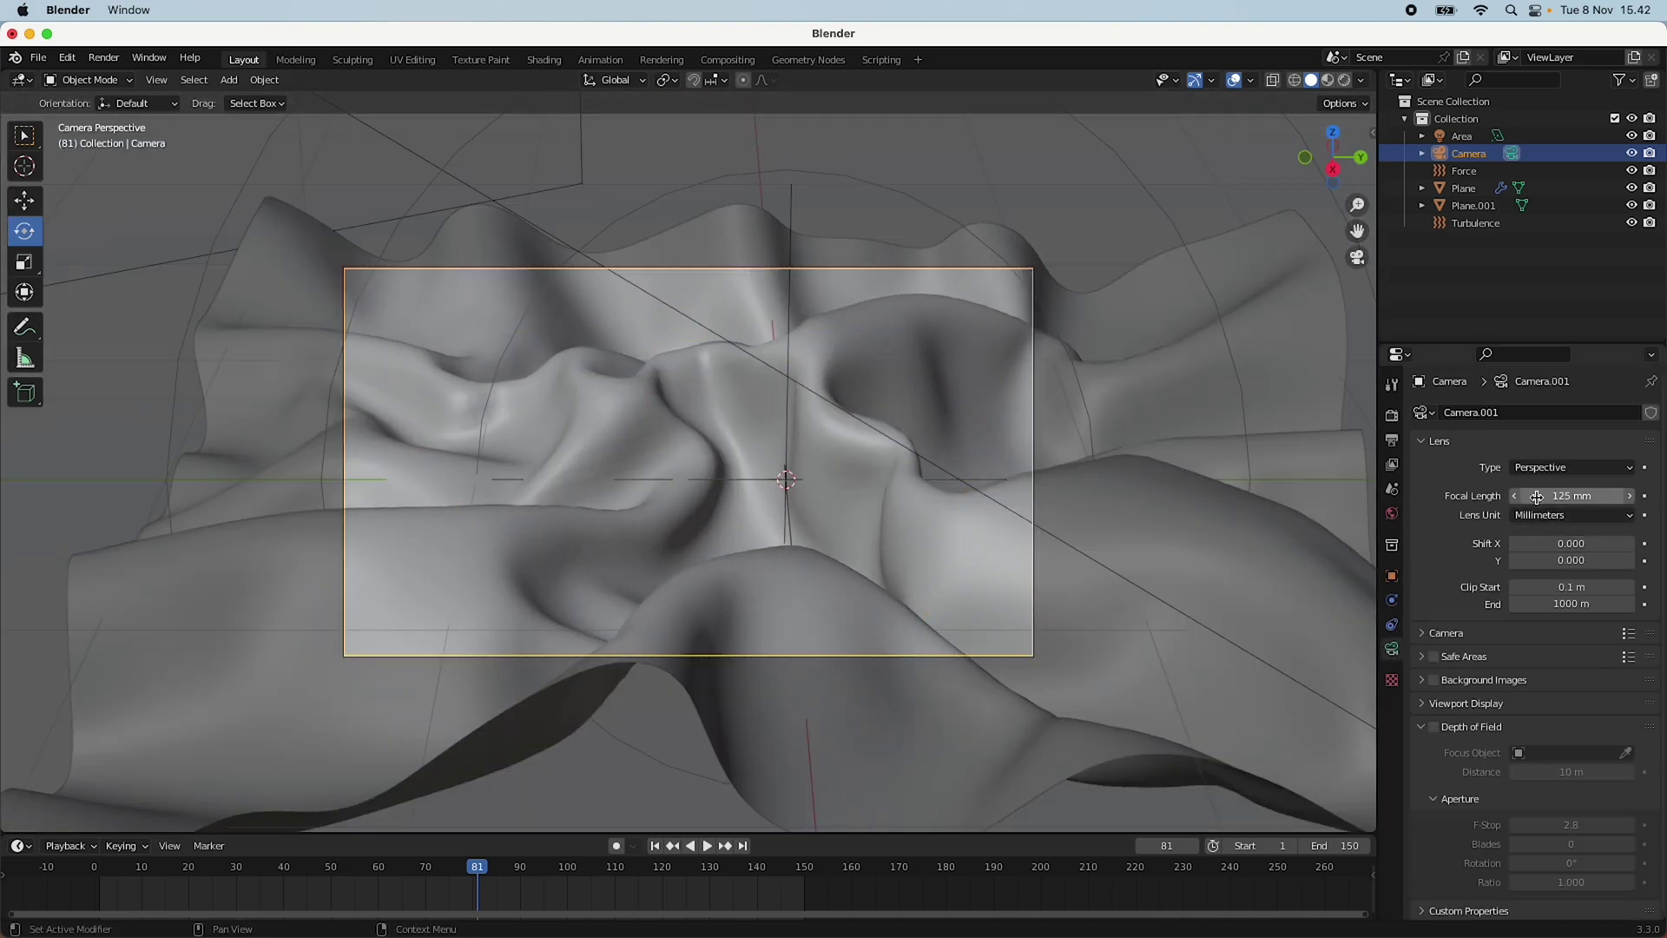
scroll(1042, 461, down, 3)
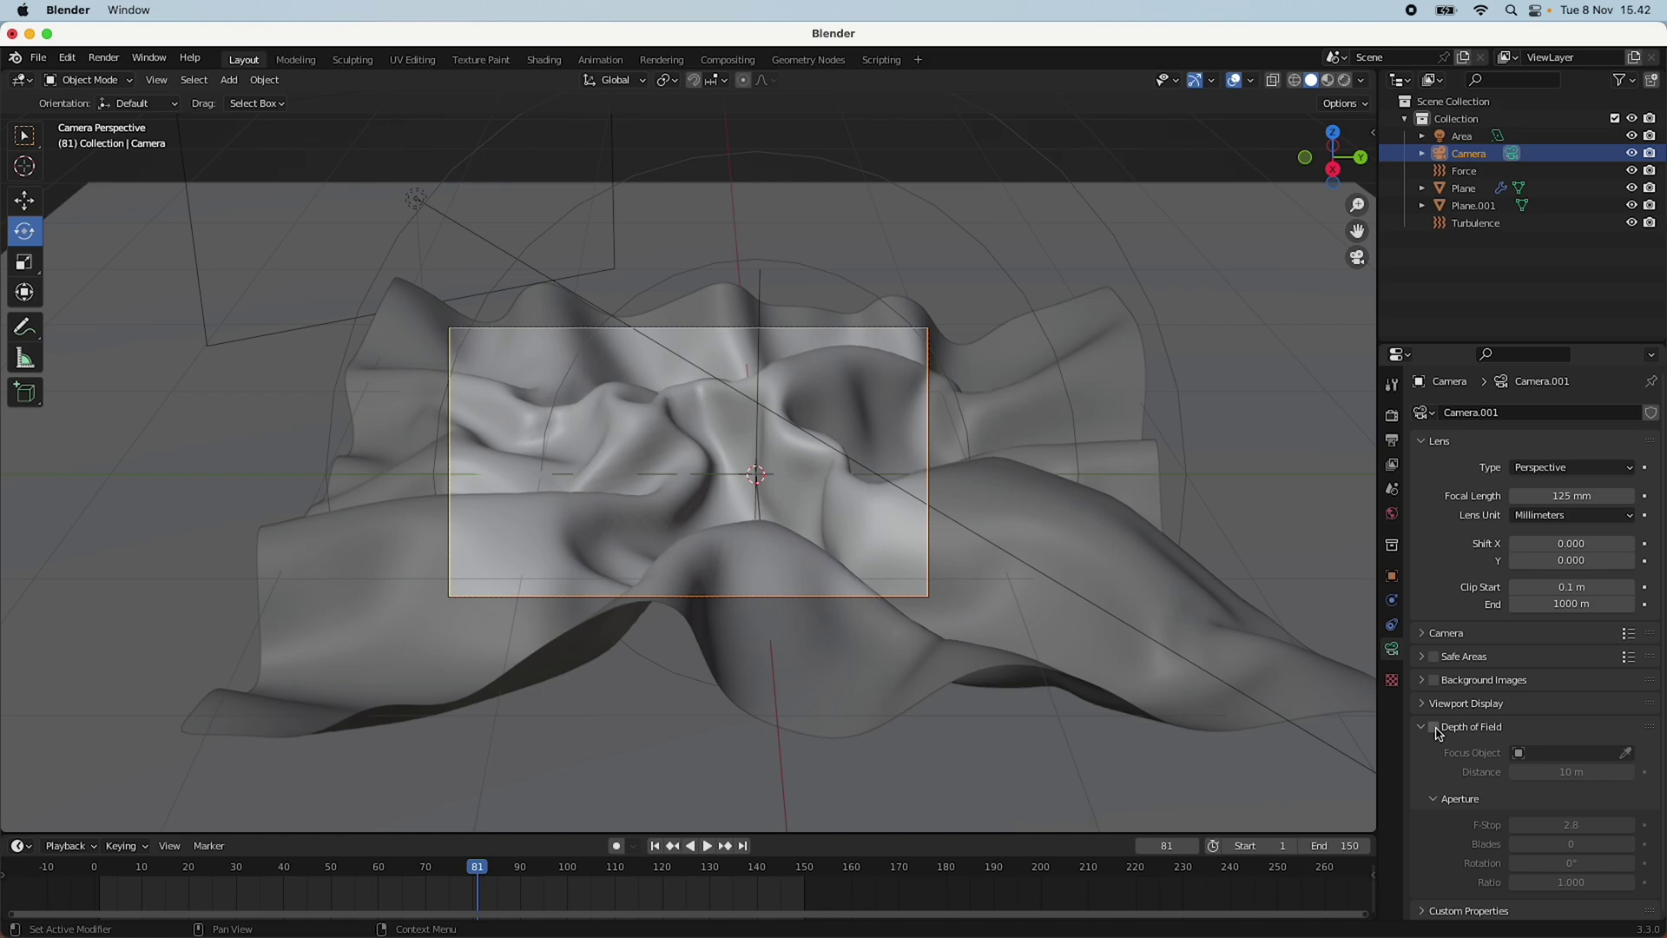
click(1435, 728)
click(1626, 753)
click(978, 512)
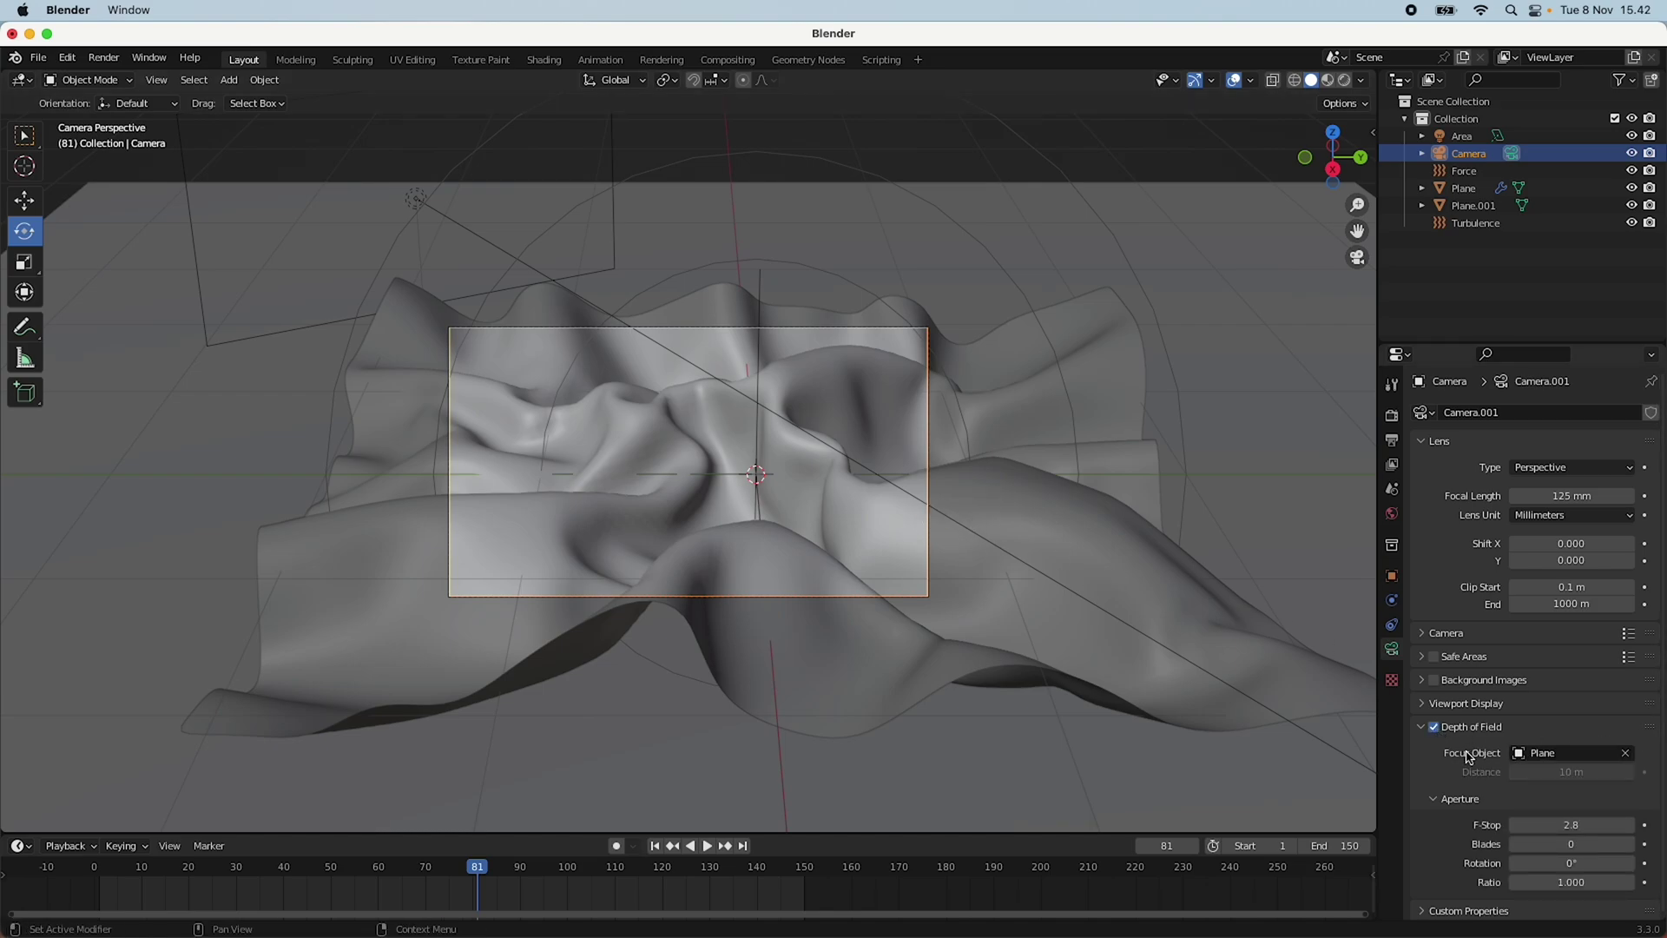
scroll(823, 487, up, 3)
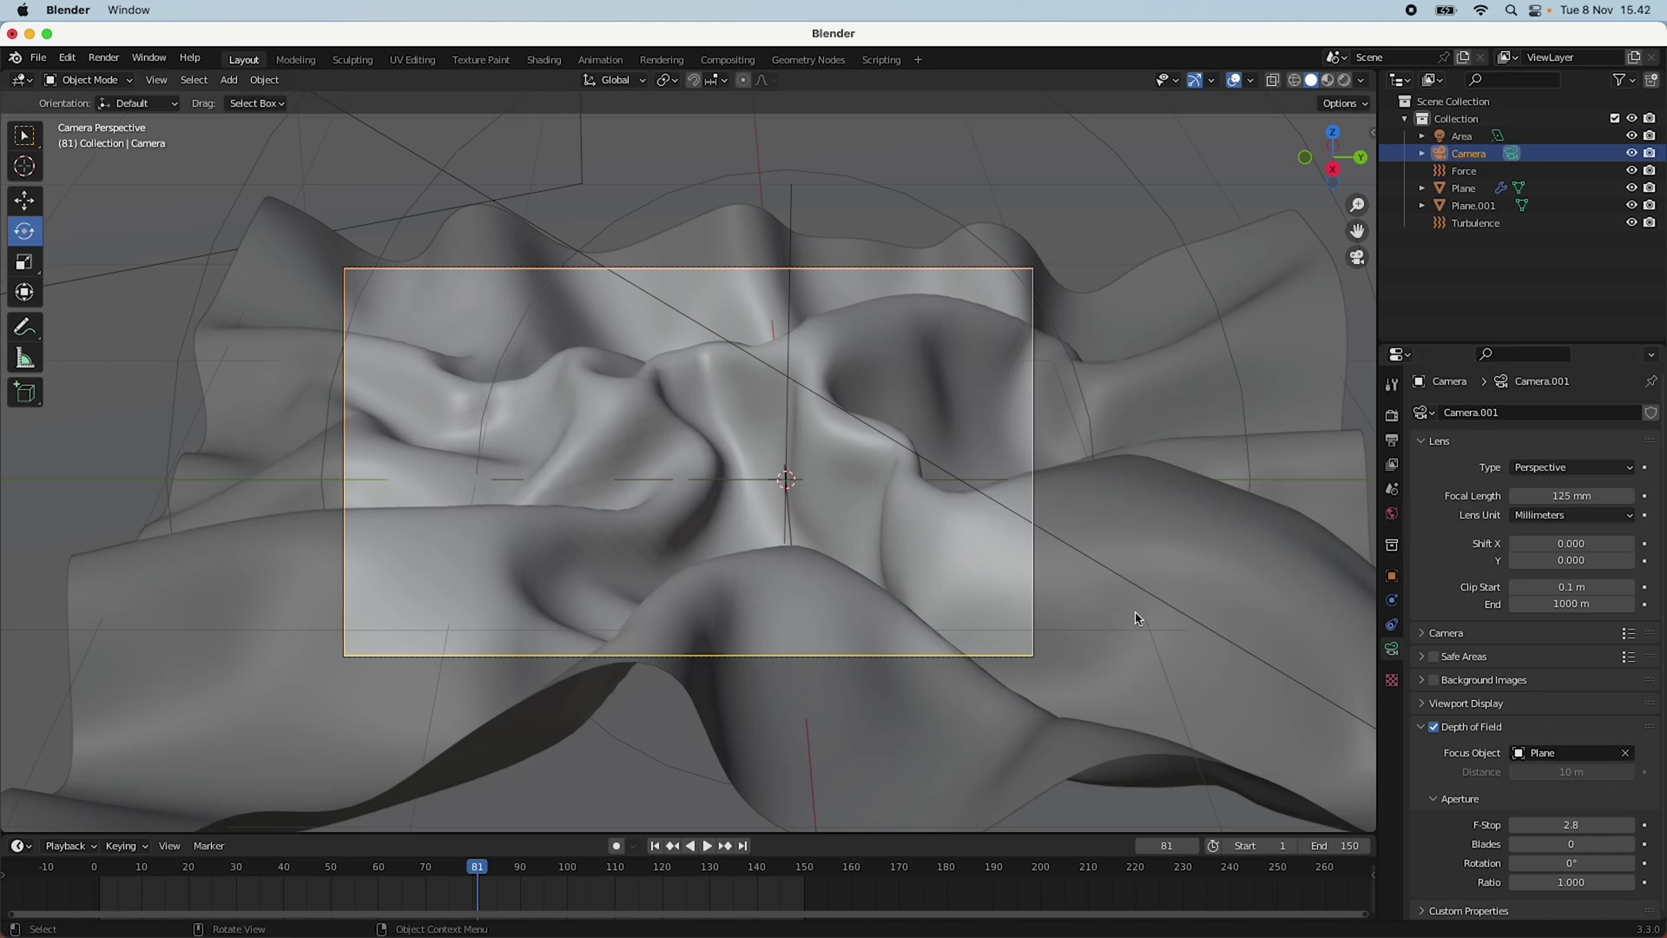
scroll(1034, 570, down, 3)
scroll(1033, 571, up, 4)
scroll(1032, 568, down, 5)
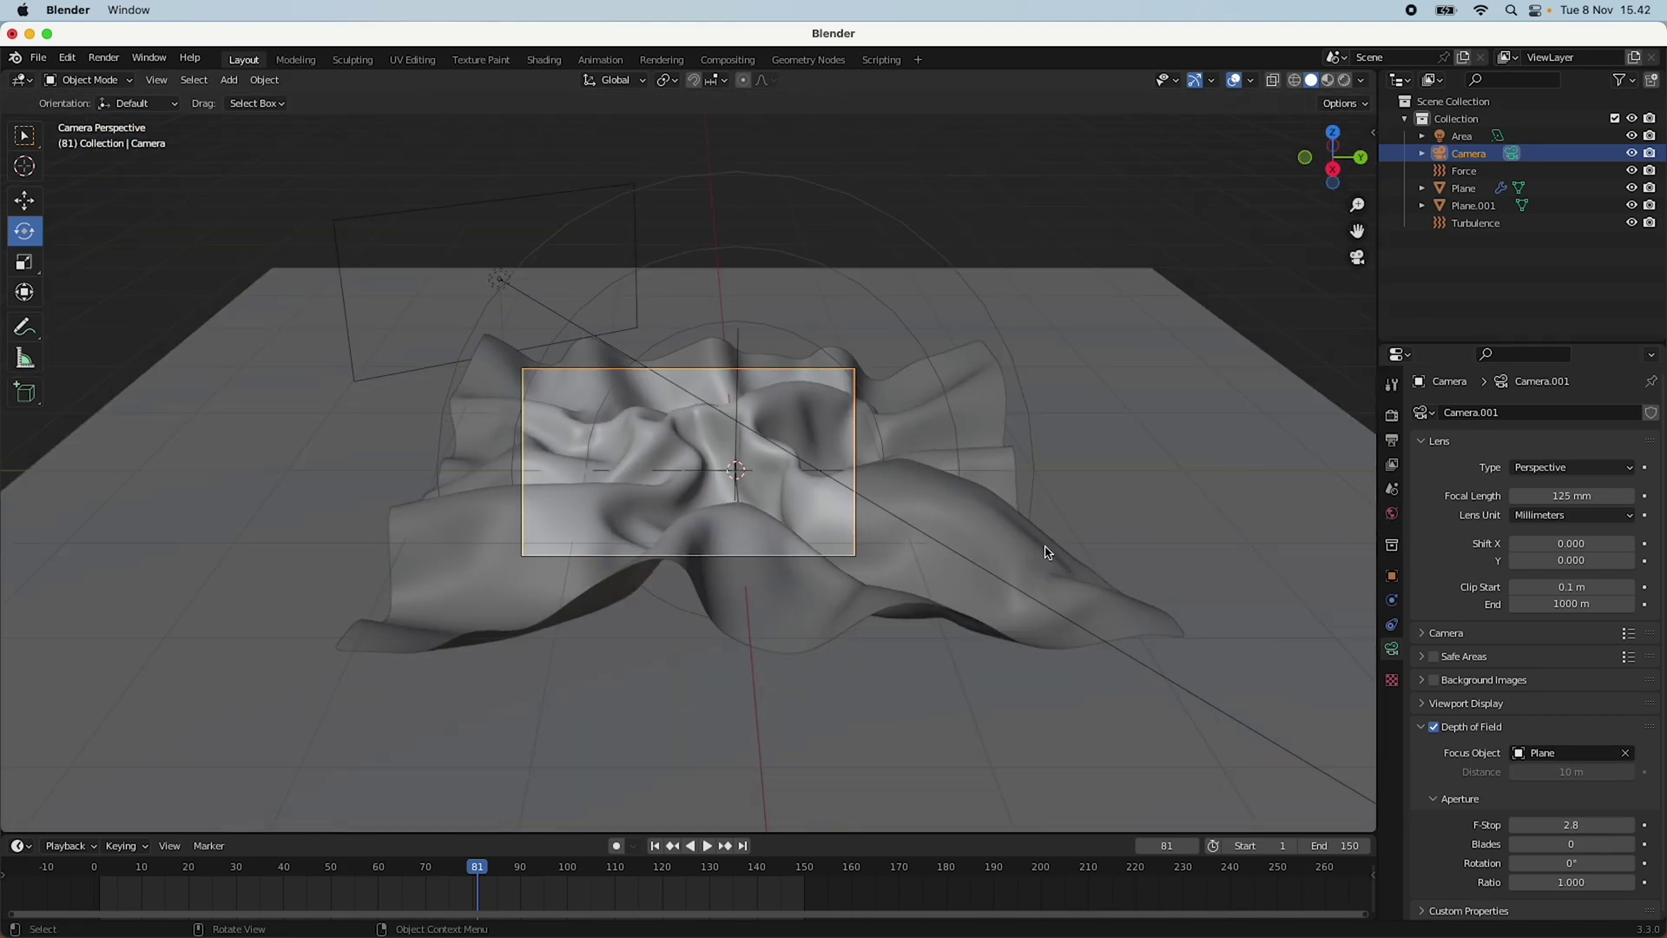
scroll(992, 487, up, 5)
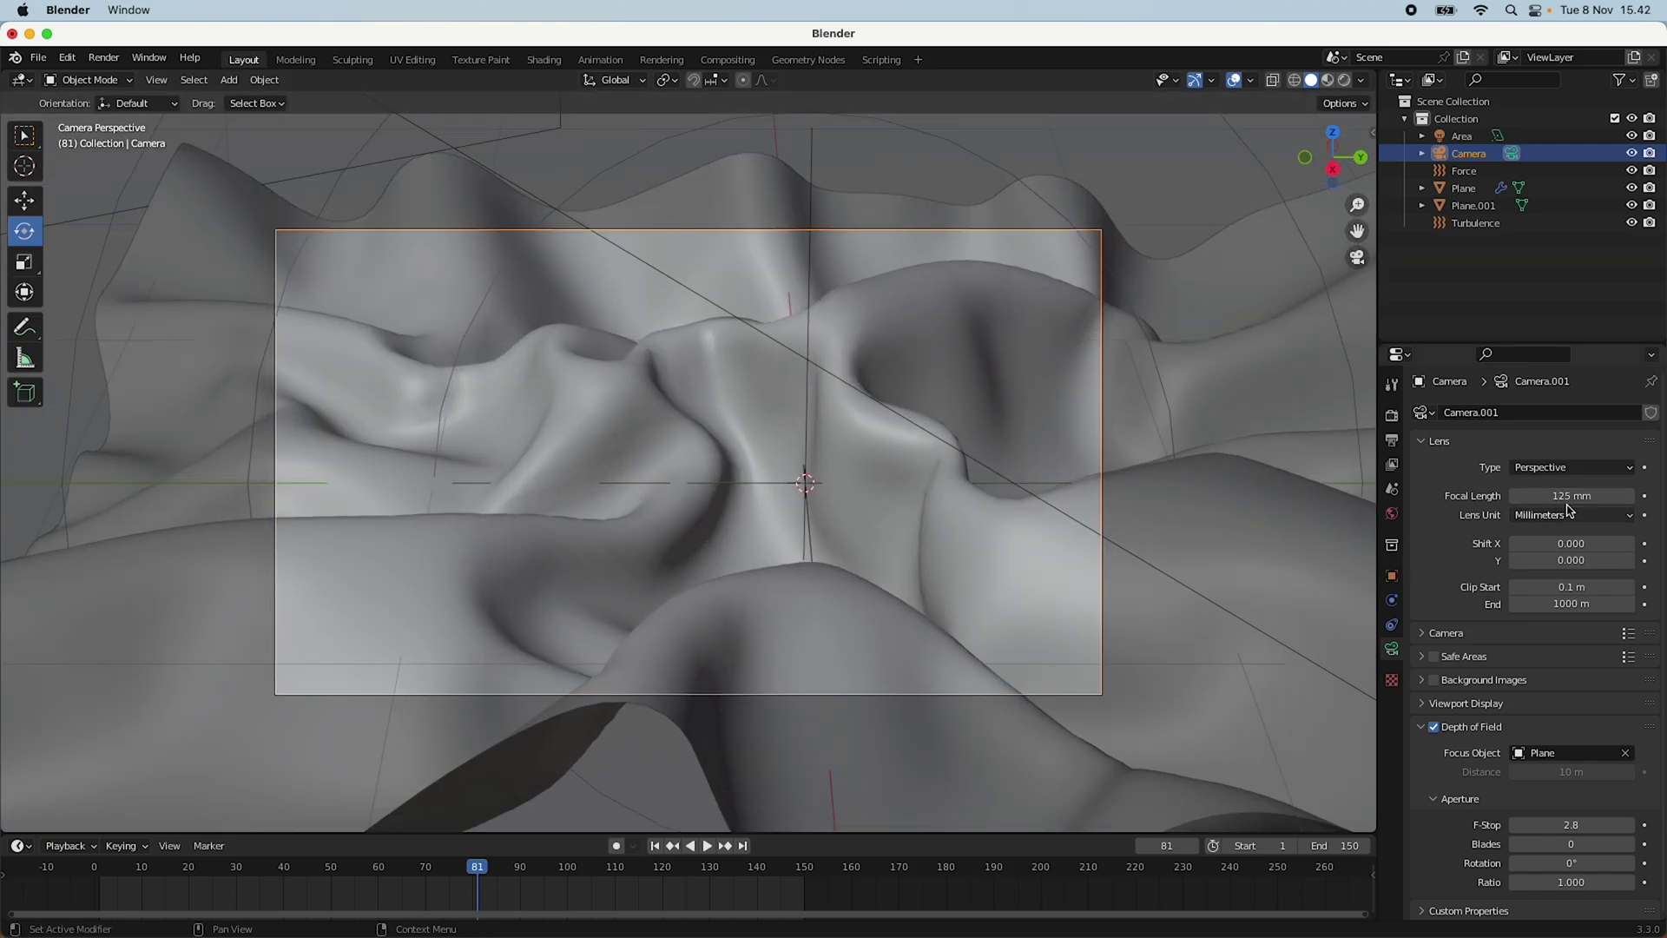
Select the cloth plane, preview the scene with material shading from outside the camera, and return to the camera view.
scroll(997, 571, down, 3)
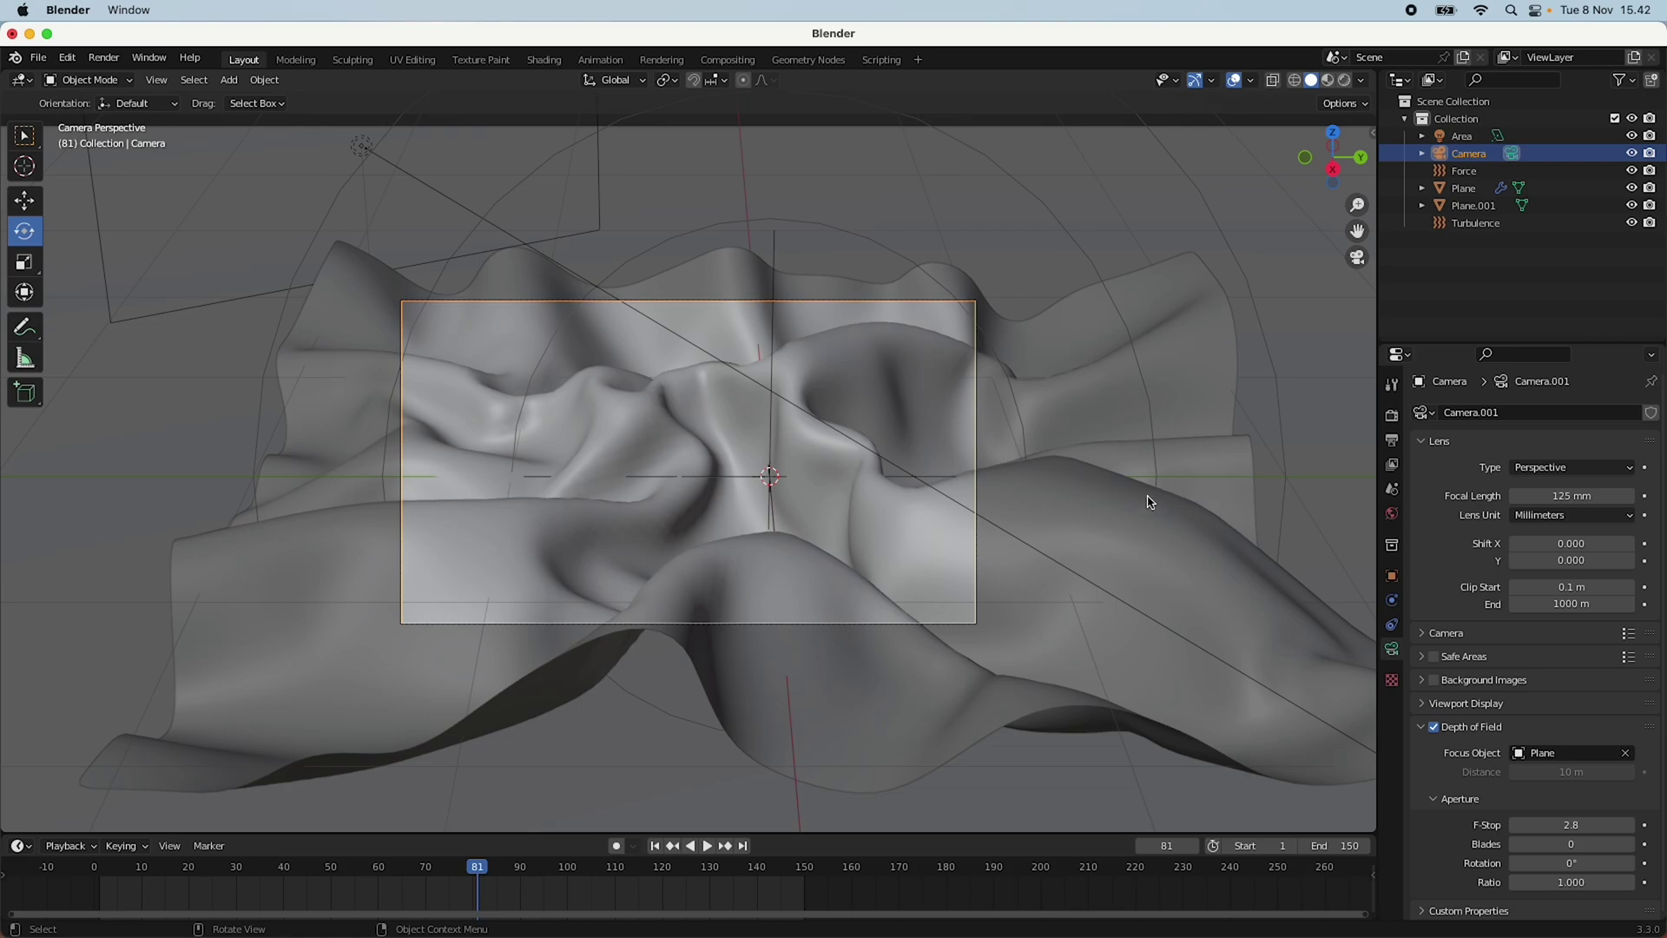
scroll(1077, 451, up, 5)
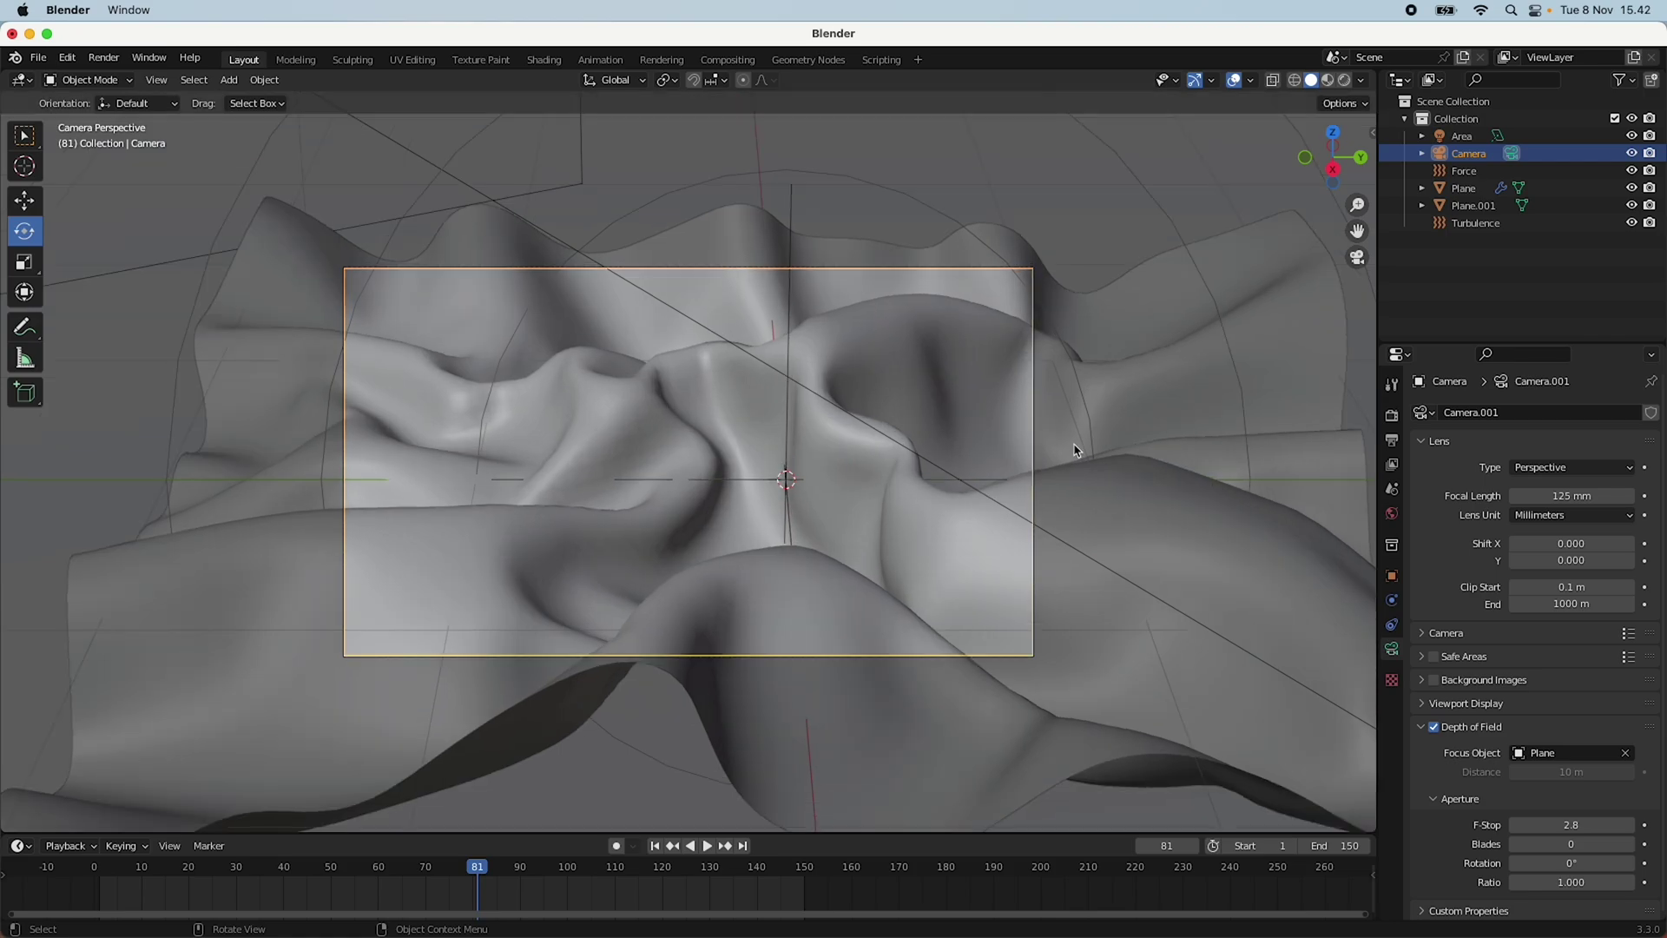
scroll(1077, 451, down, 4)
click(1170, 589)
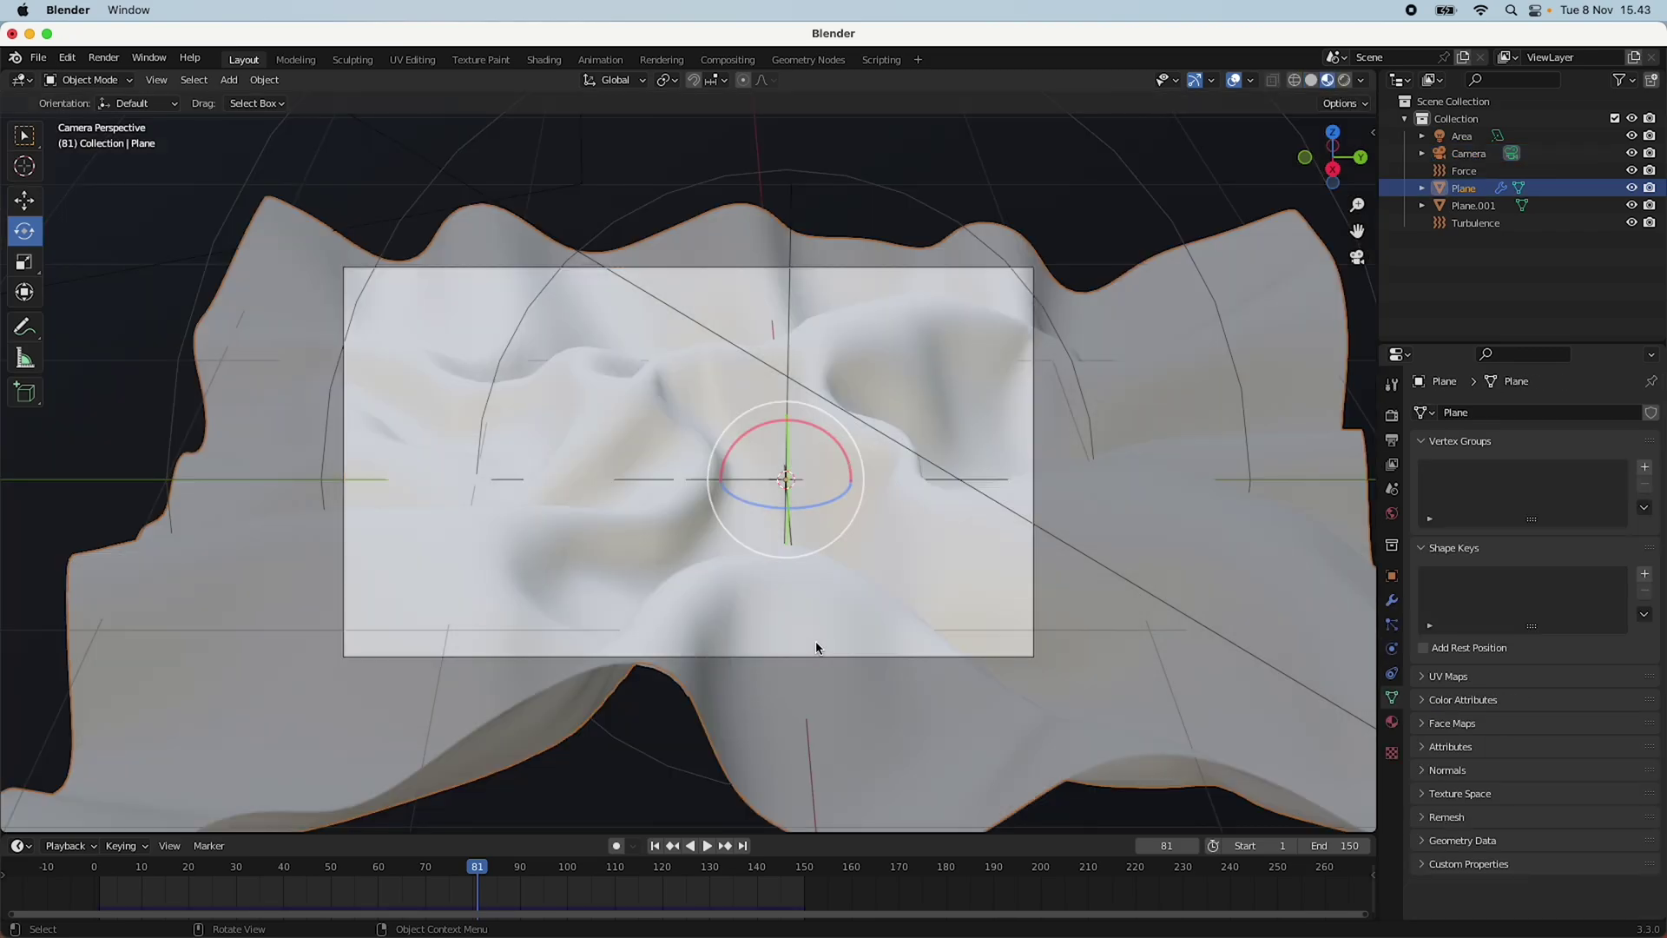
scroll(799, 643, down, 4)
mouse_move(747, 637)
middle_down()
mouse_move(957, 679)
mouse_move(737, 651)
middle_up()
scroll(767, 638, down, 4)
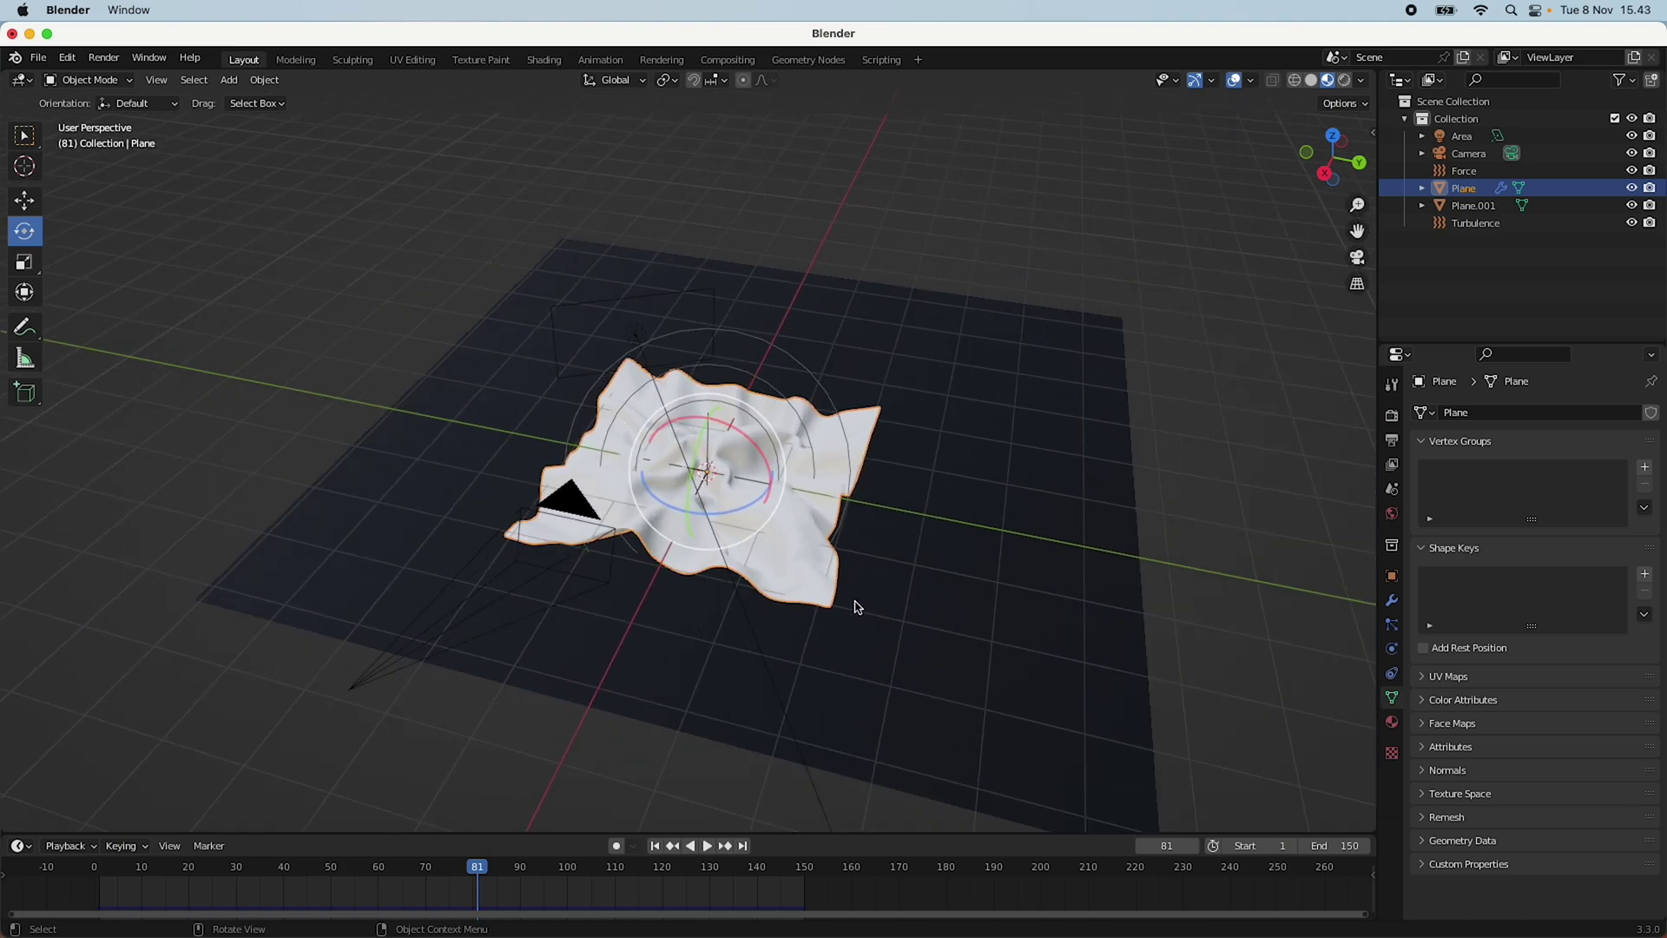
scroll(842, 618, up, 6)
click(1357, 257)
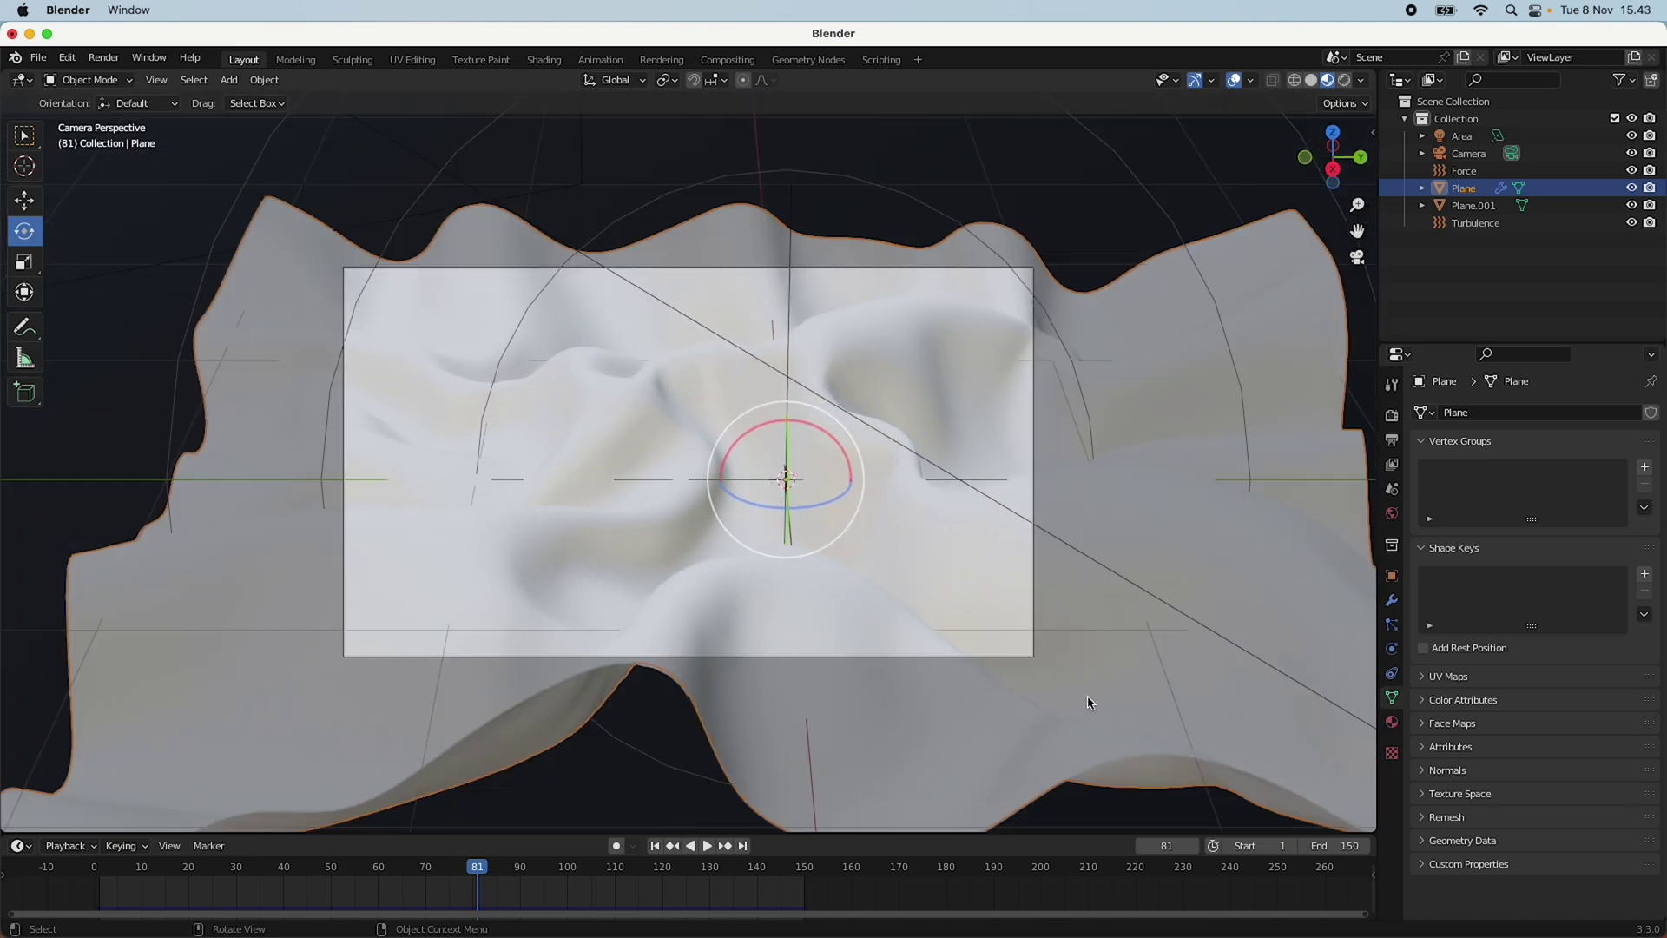
Create a new material on the cloth plane and set its base color to a fully saturated red.
click(1392, 722)
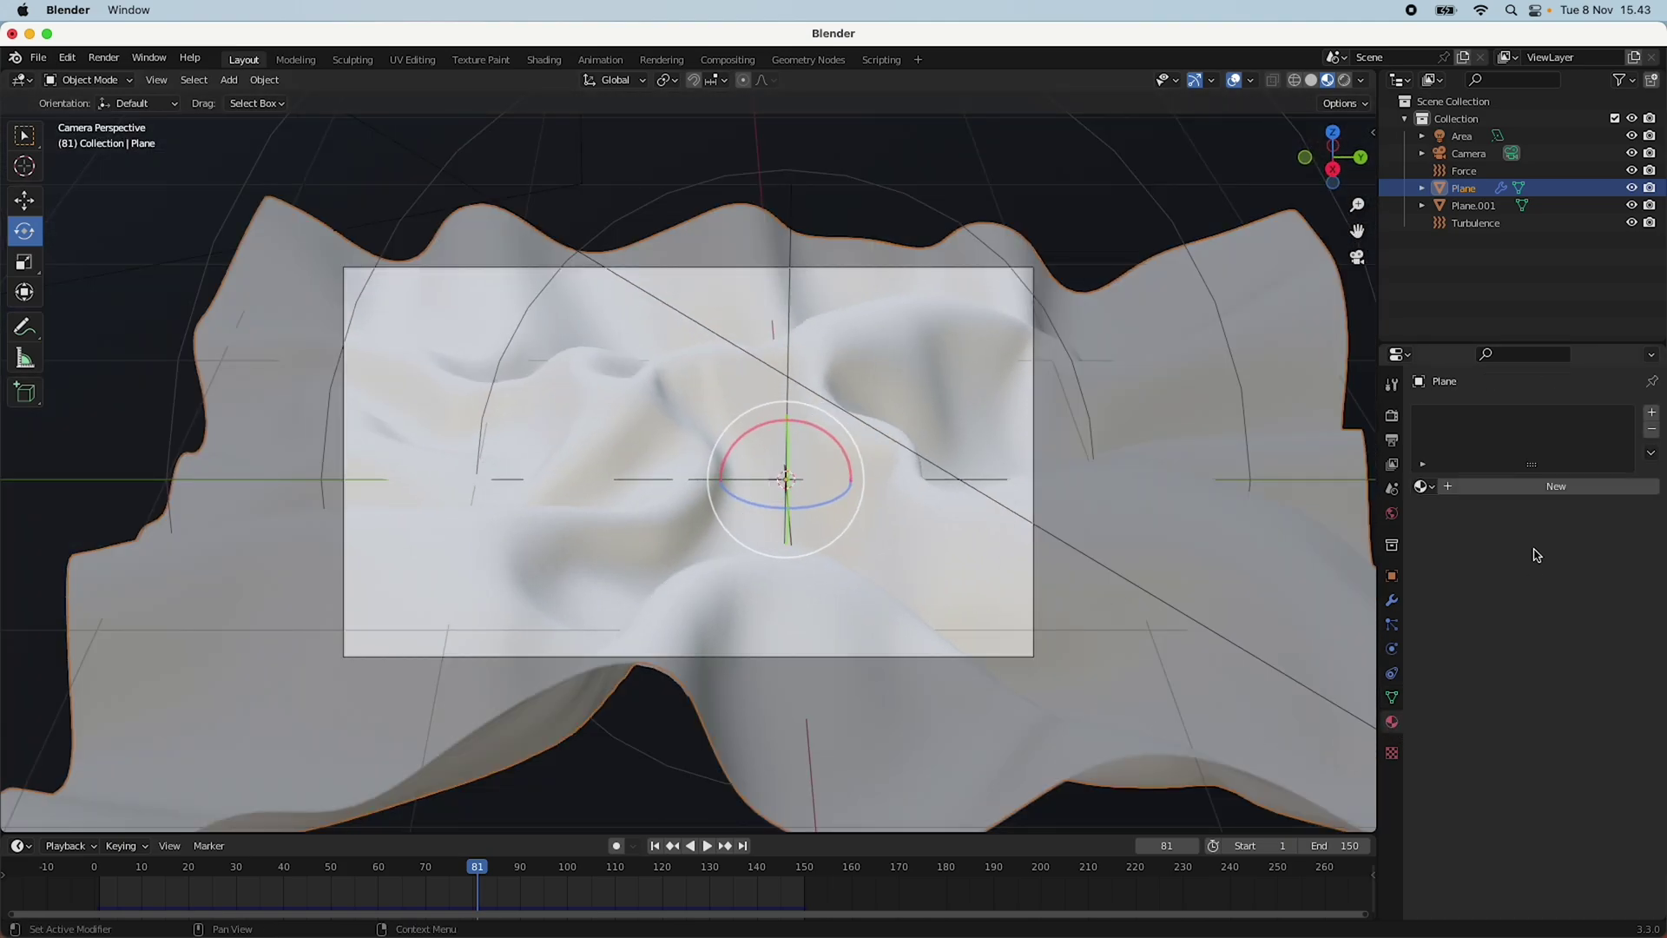
click(1556, 486)
scroll(1563, 745, down, 4)
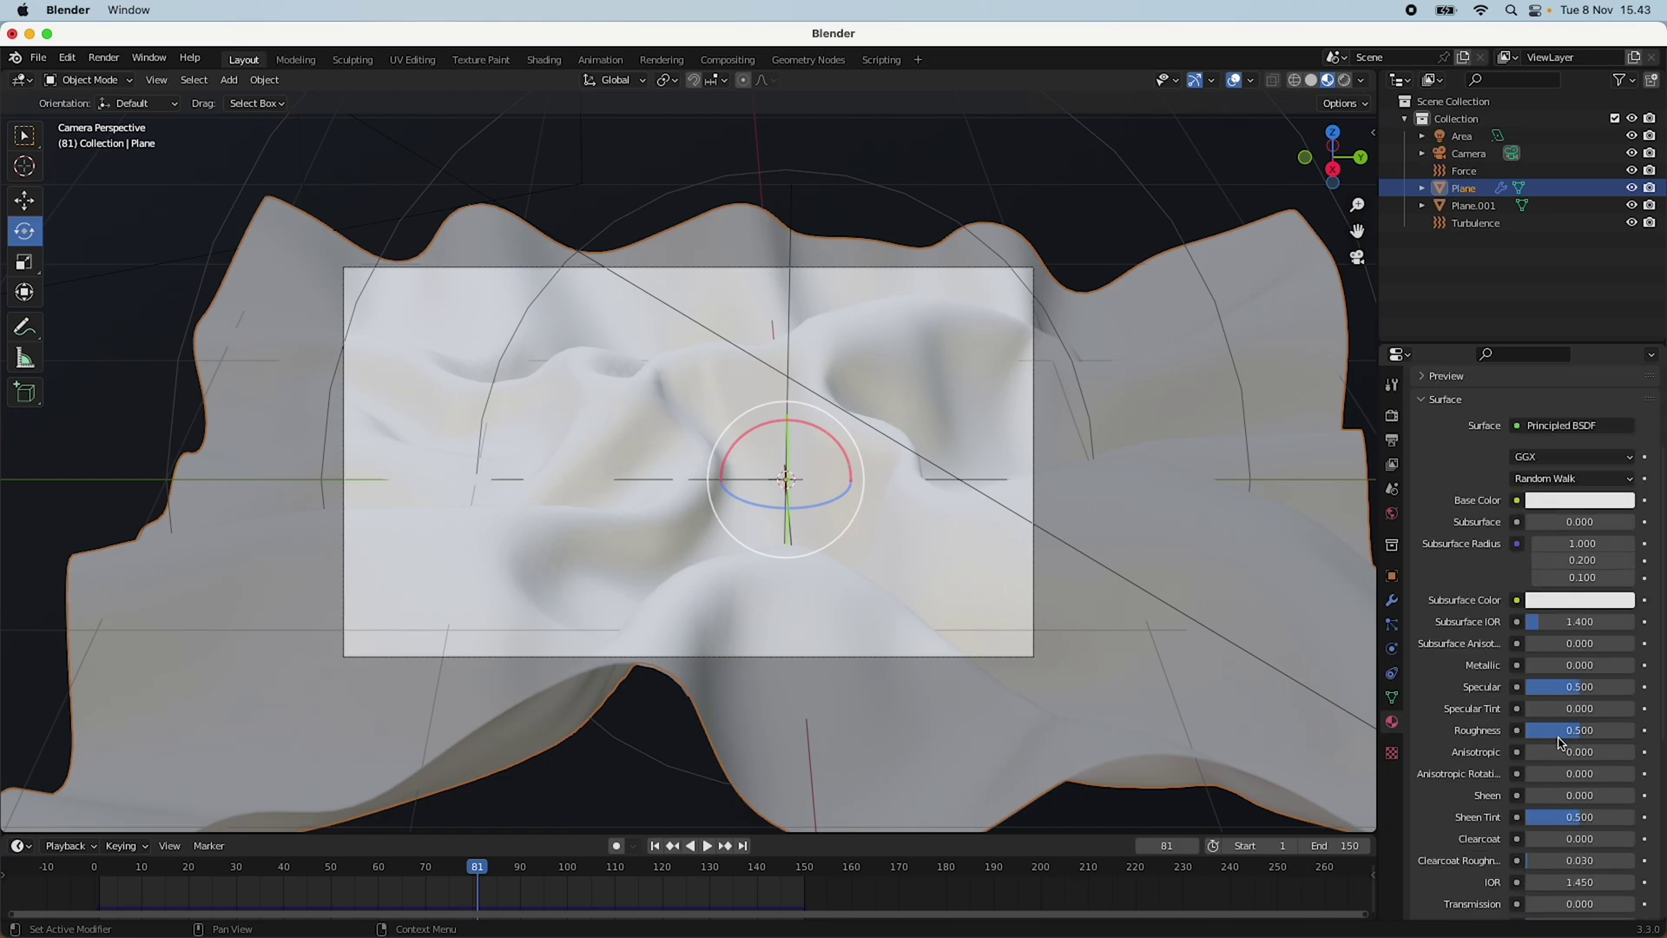
click(1559, 501)
click(1543, 326)
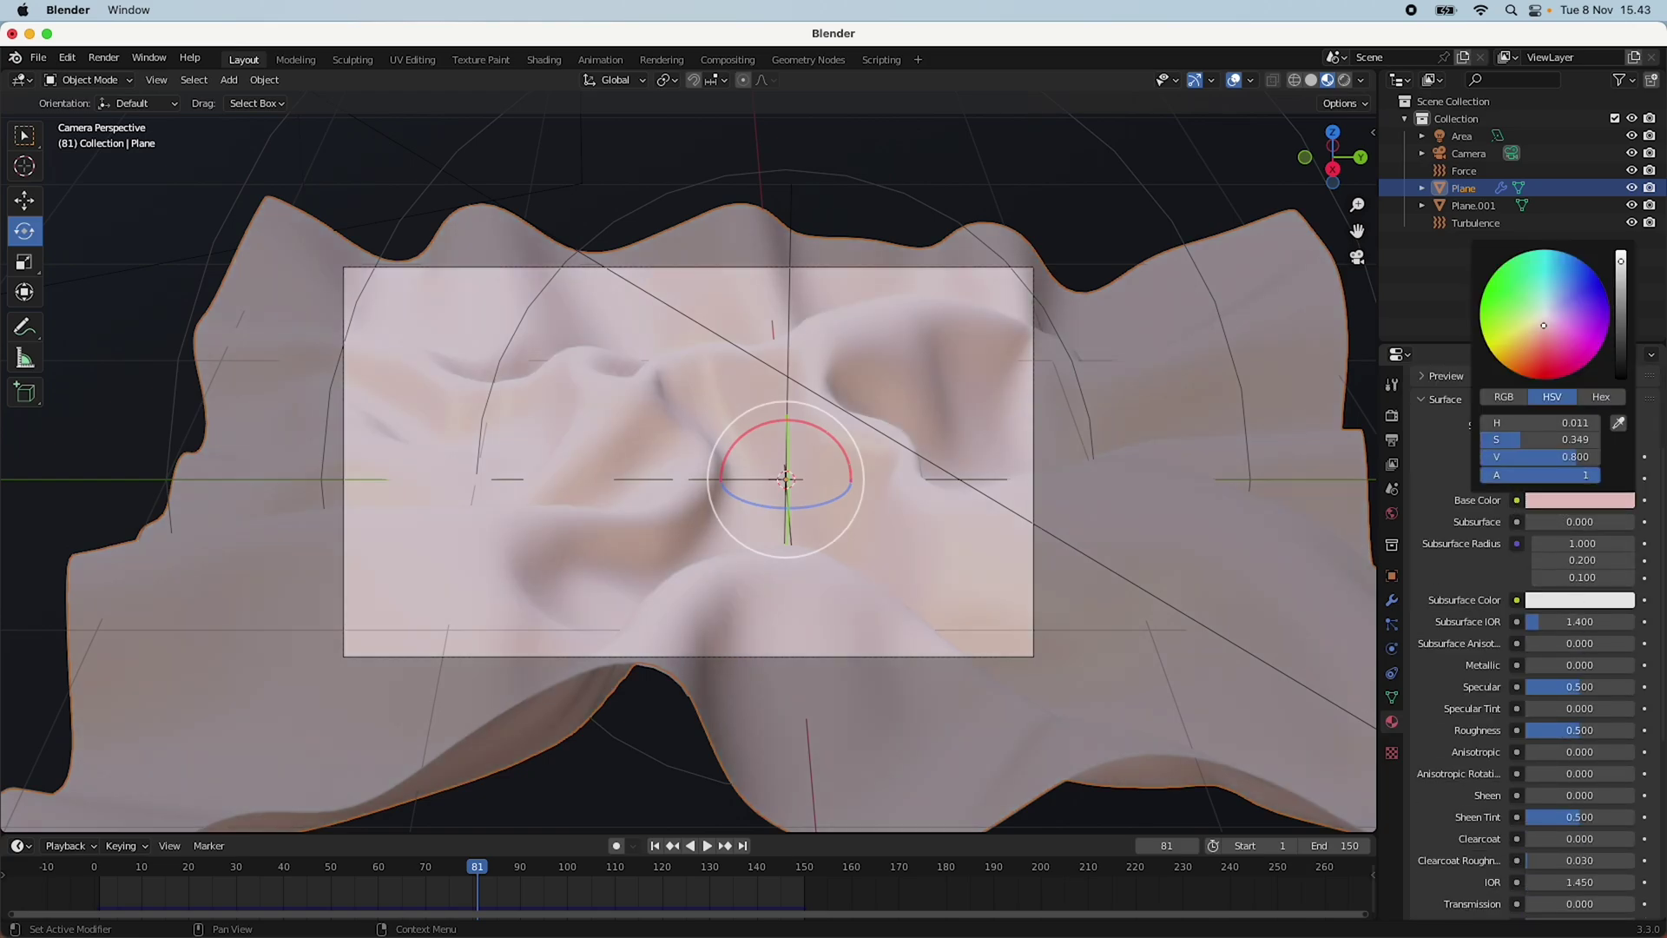
drag(1543, 326, 1542, 373)
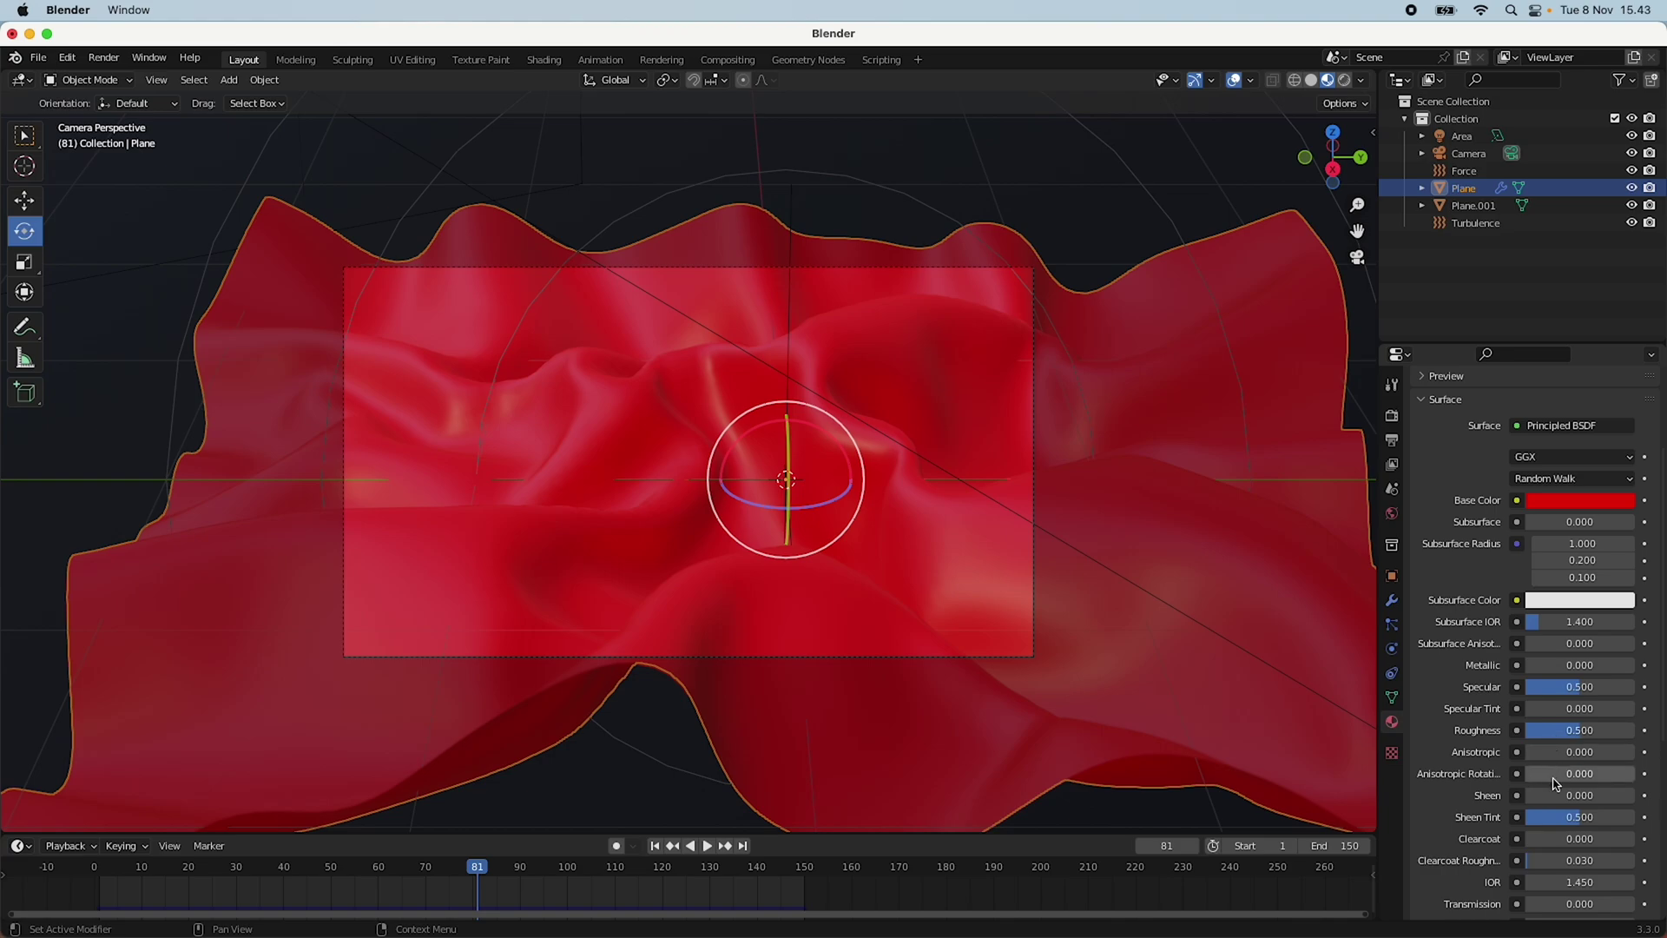
Set the red material's sheen to 1.000 and lower its roughness to 0.091.
drag(1556, 796, 1633, 795)
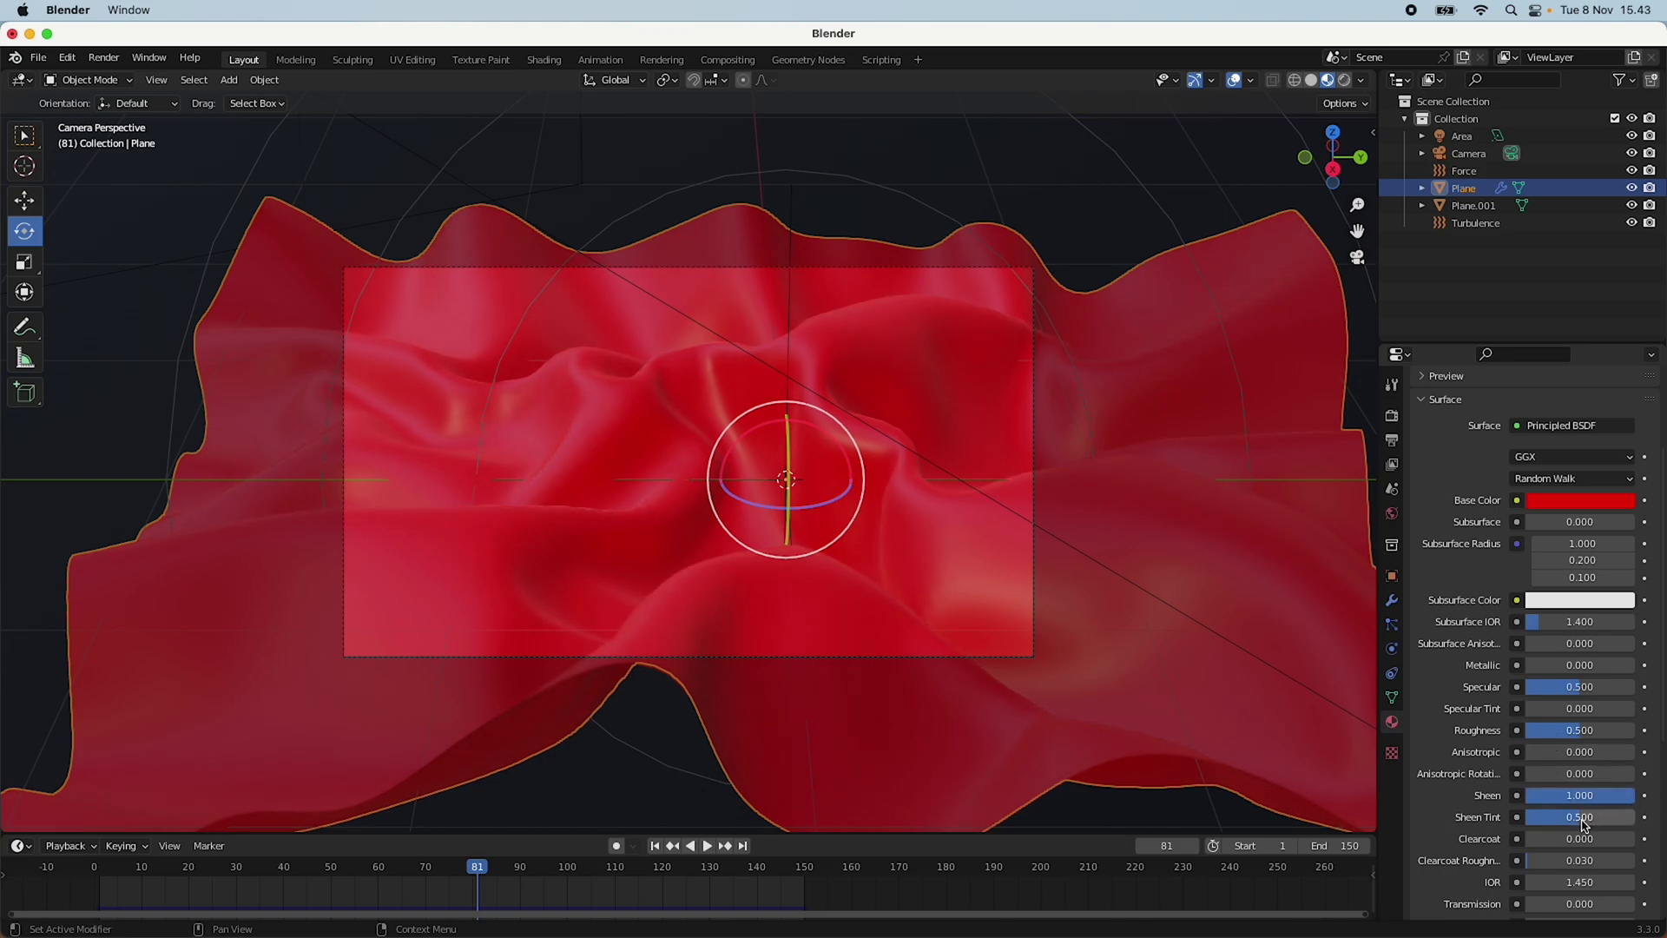
drag(1573, 738, 1591, 737)
drag(1548, 731, 1536, 730)
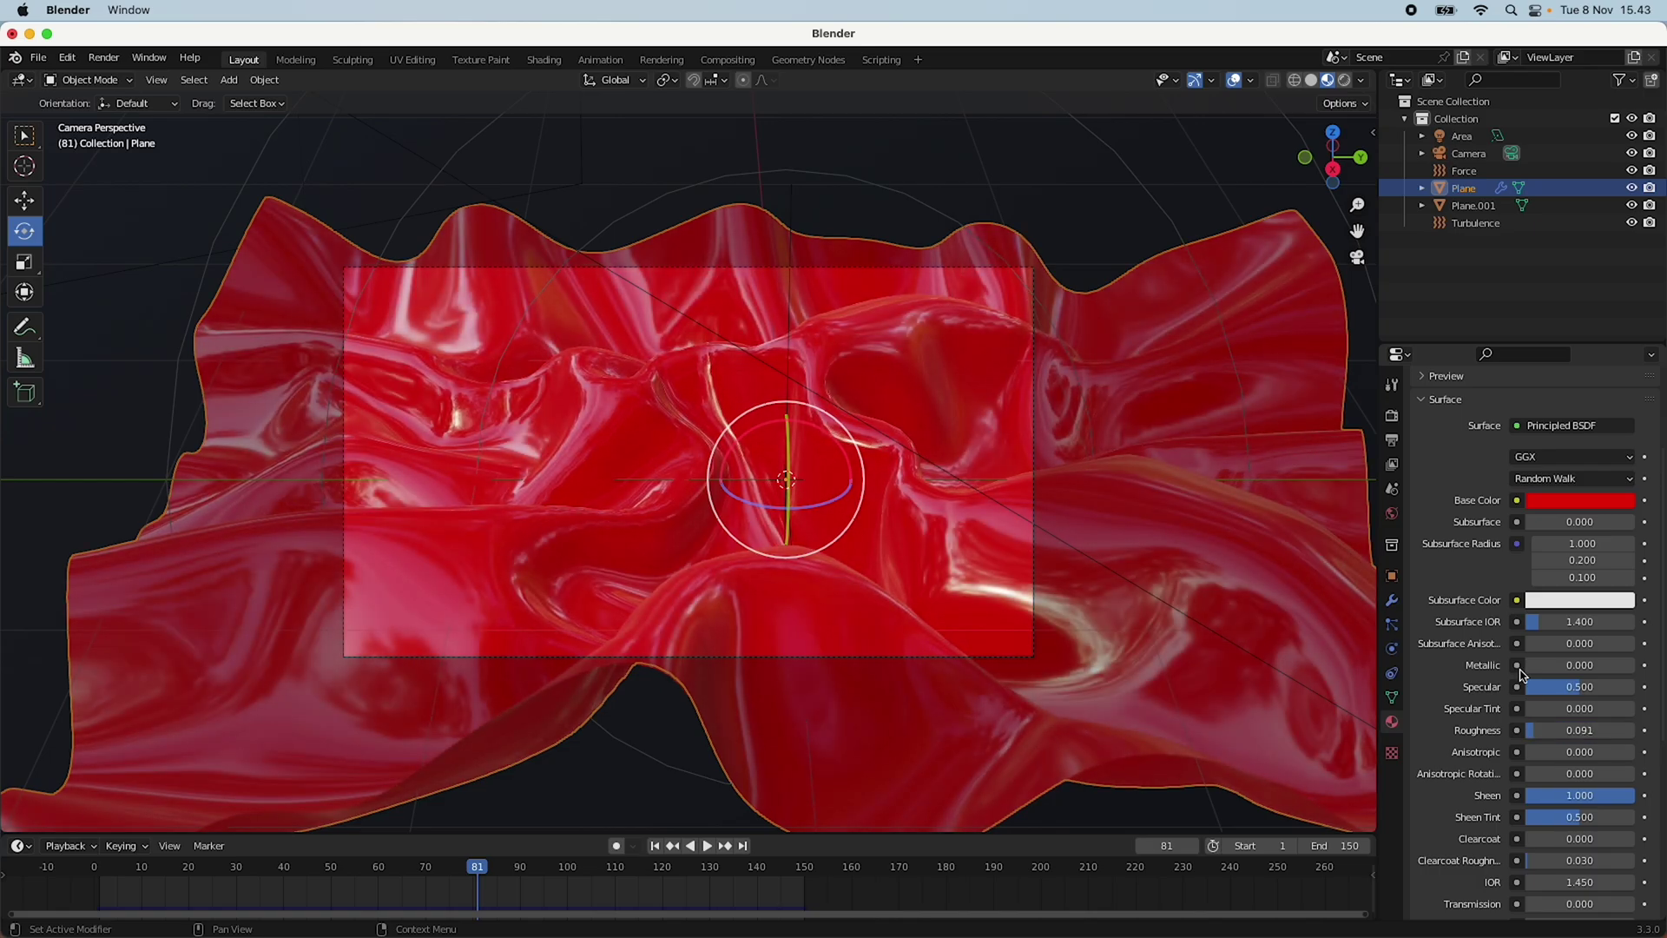
Inspect the glossy red cloth from another angle and through the camera, and unlink the red material from it.
middle_drag(904, 476, 1116, 361)
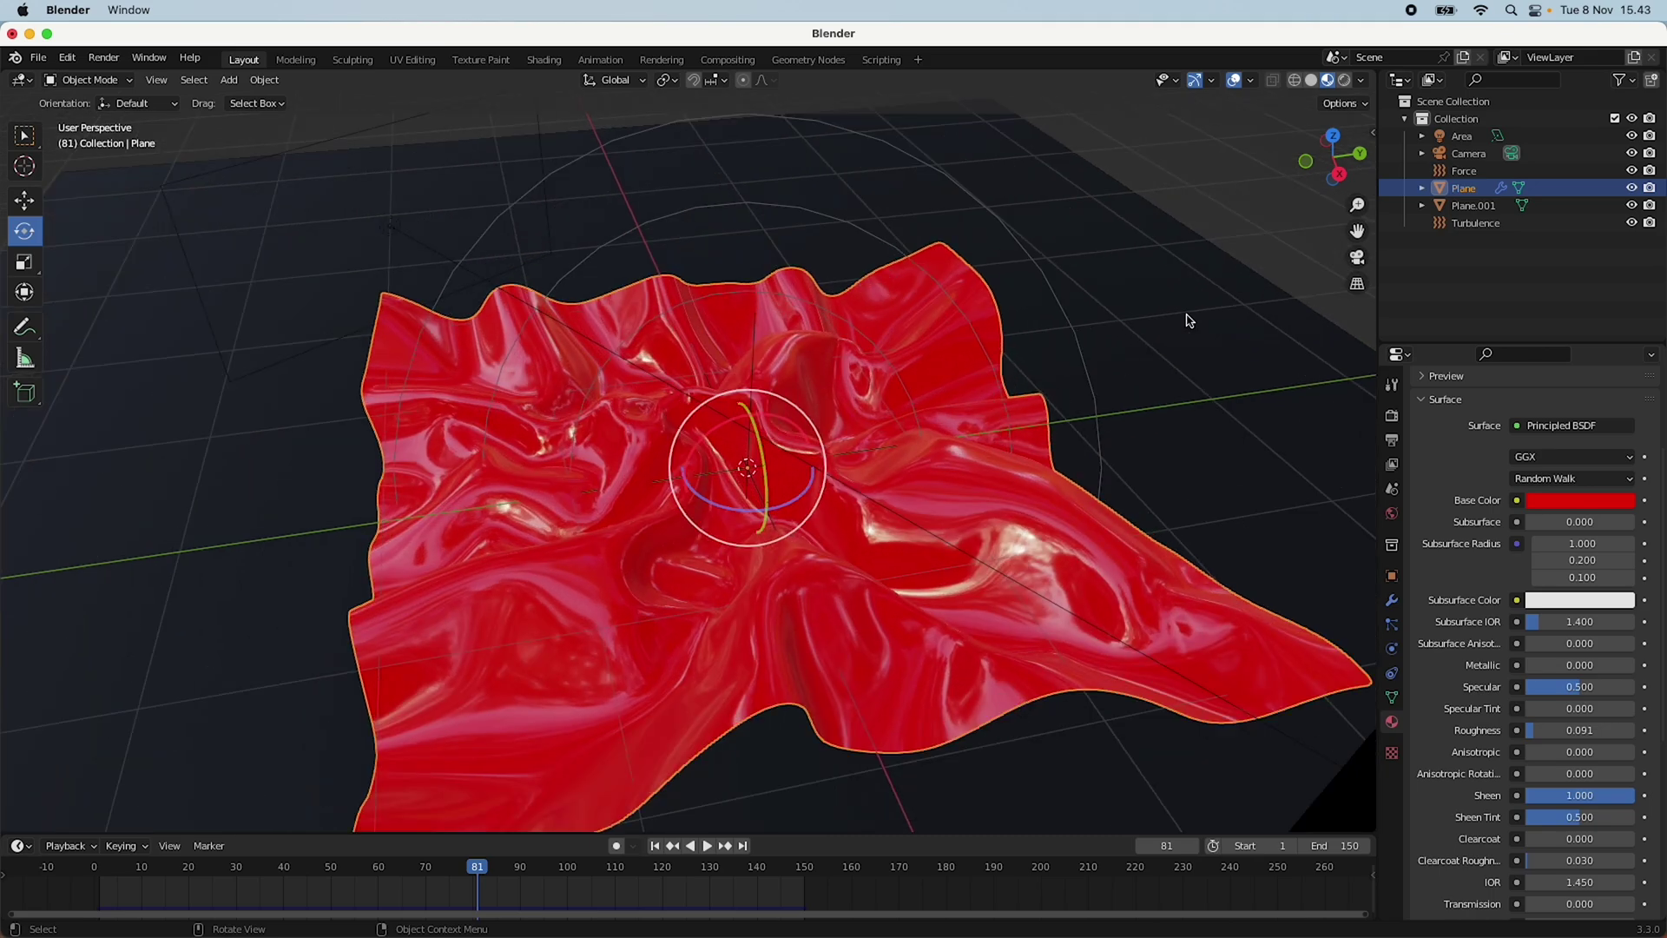
click(1358, 258)
scroll(1048, 476, down, 5)
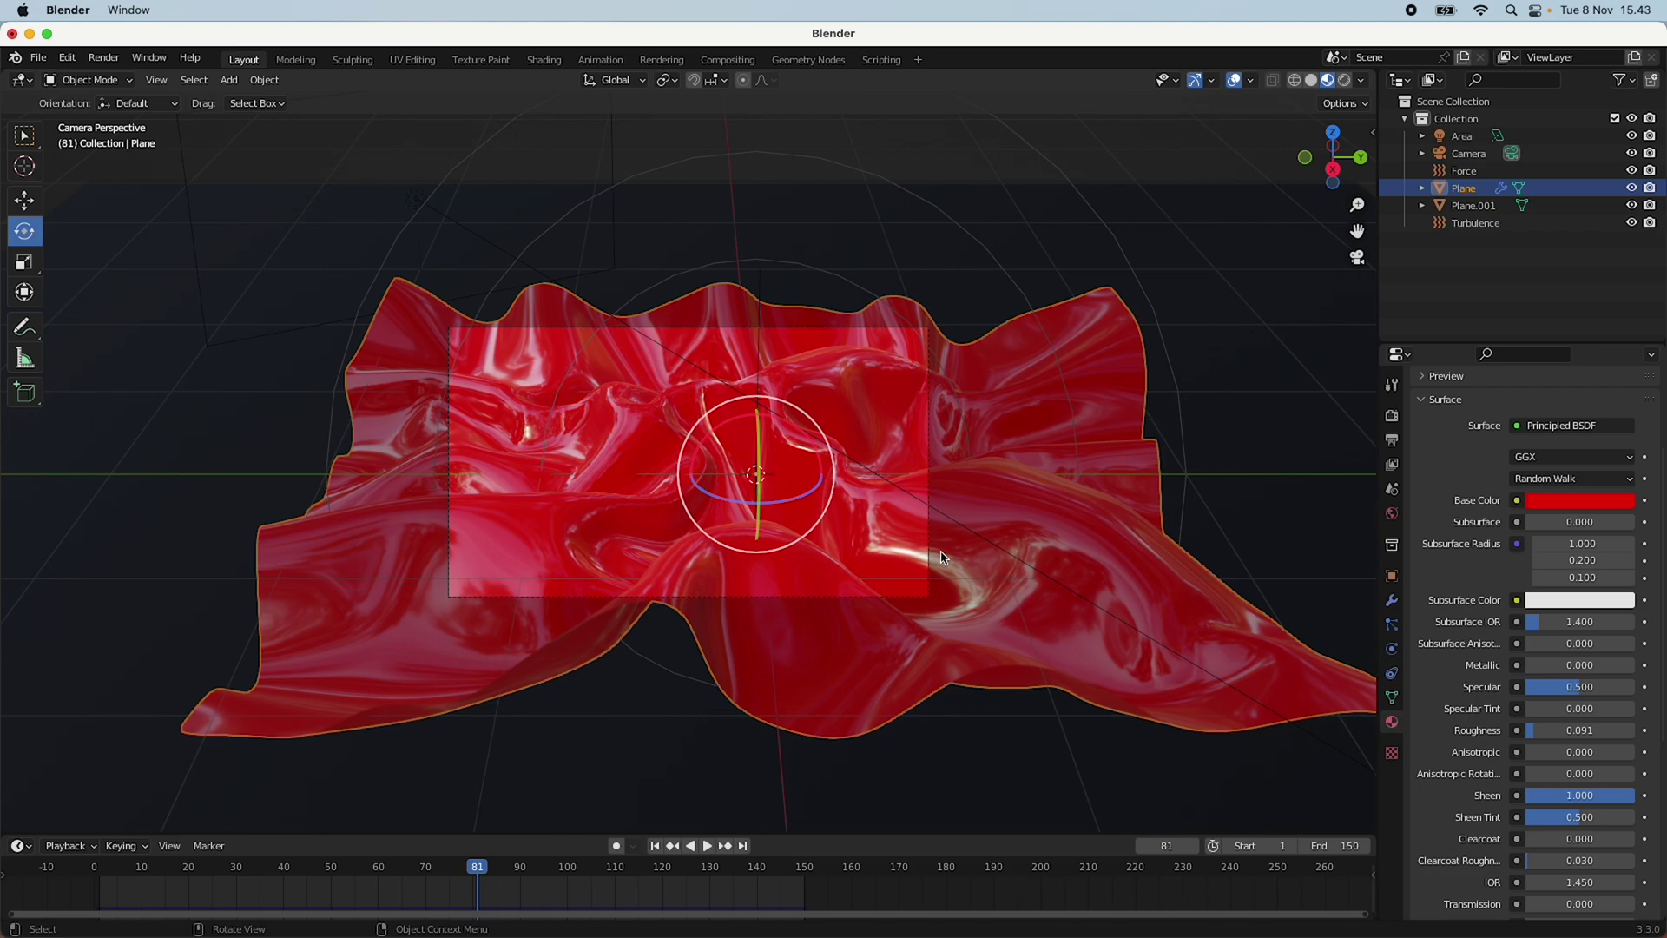
scroll(1259, 518, down, 3)
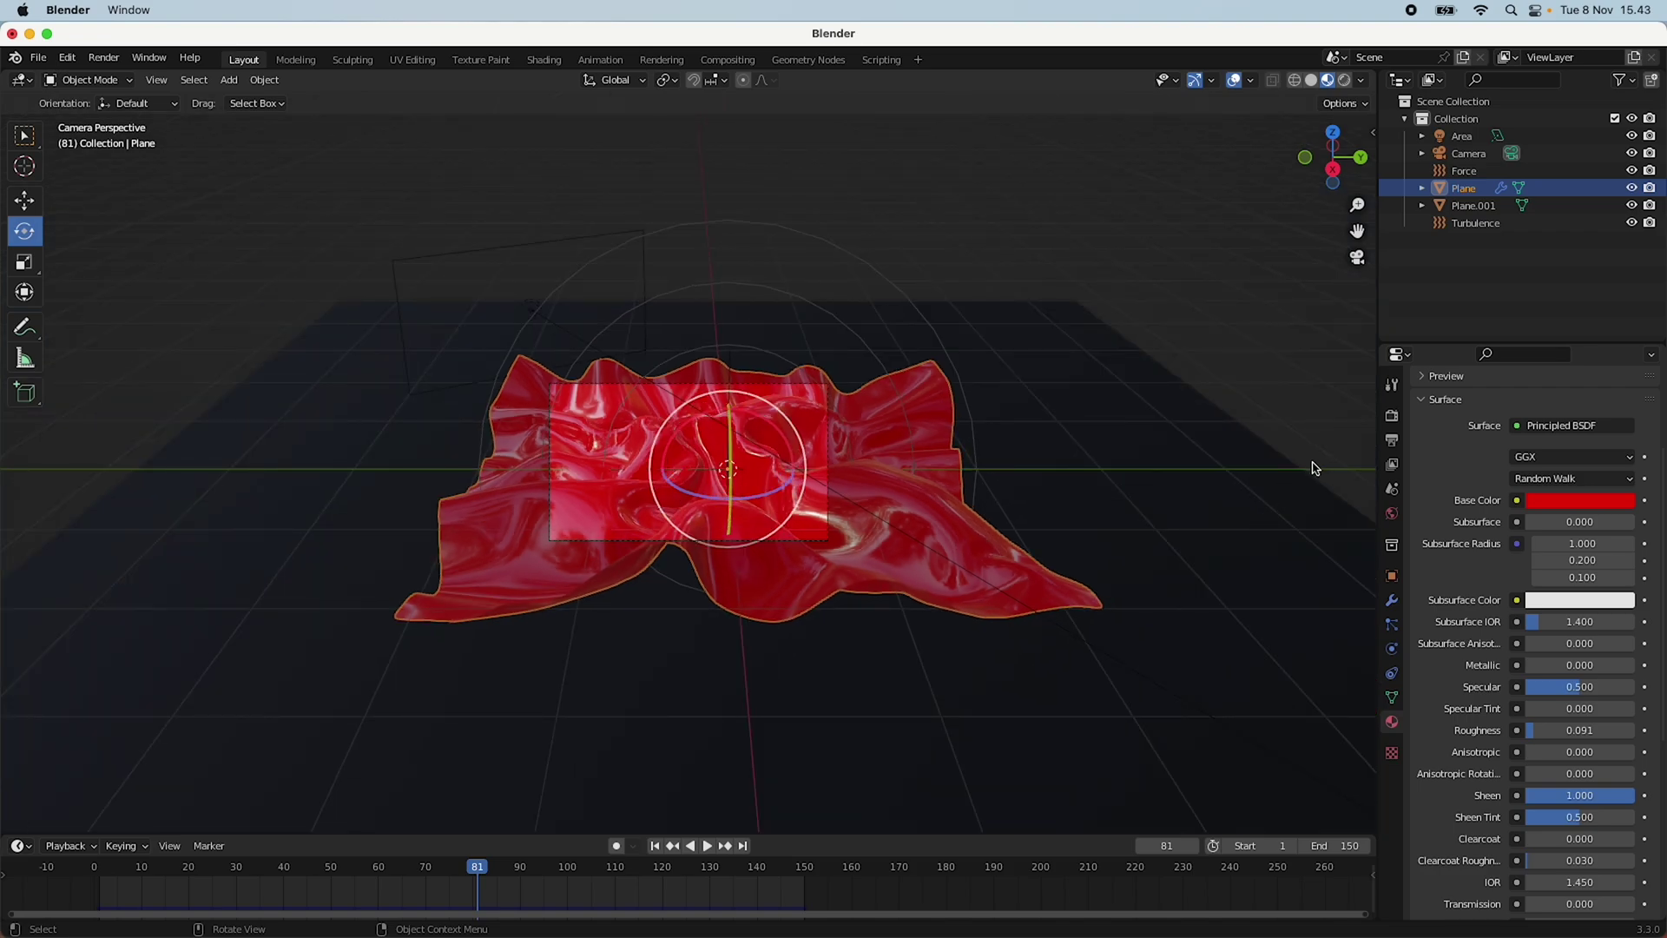
scroll(1098, 572, up, 3)
scroll(1098, 580, up, 3)
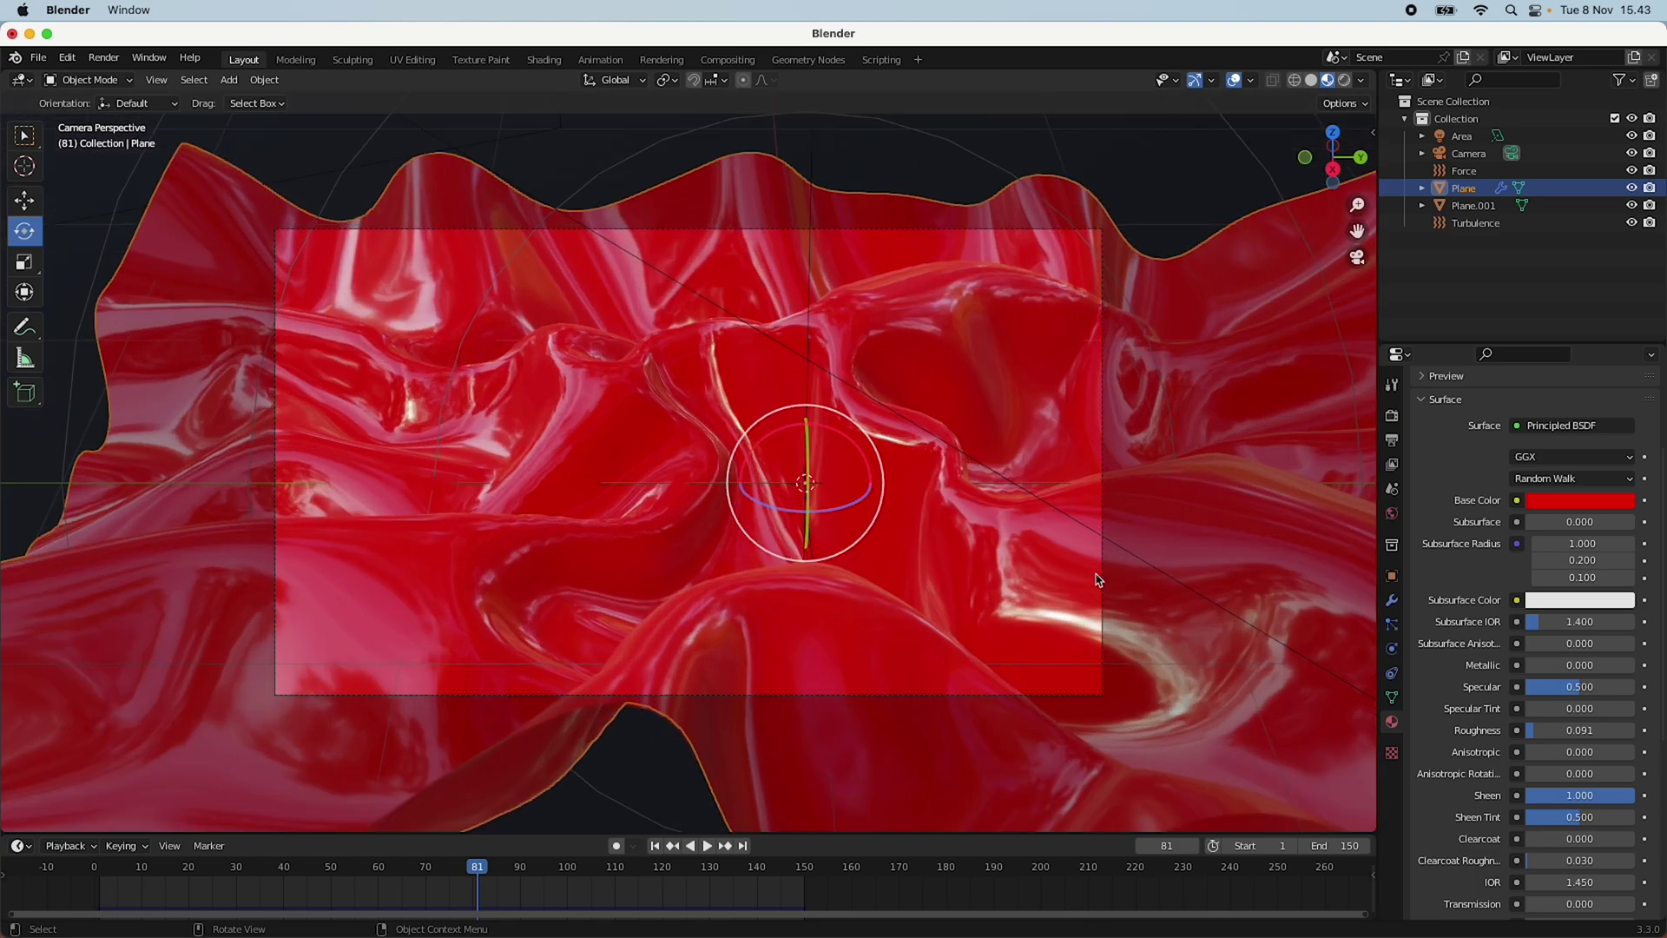
scroll(1098, 556, down, 2)
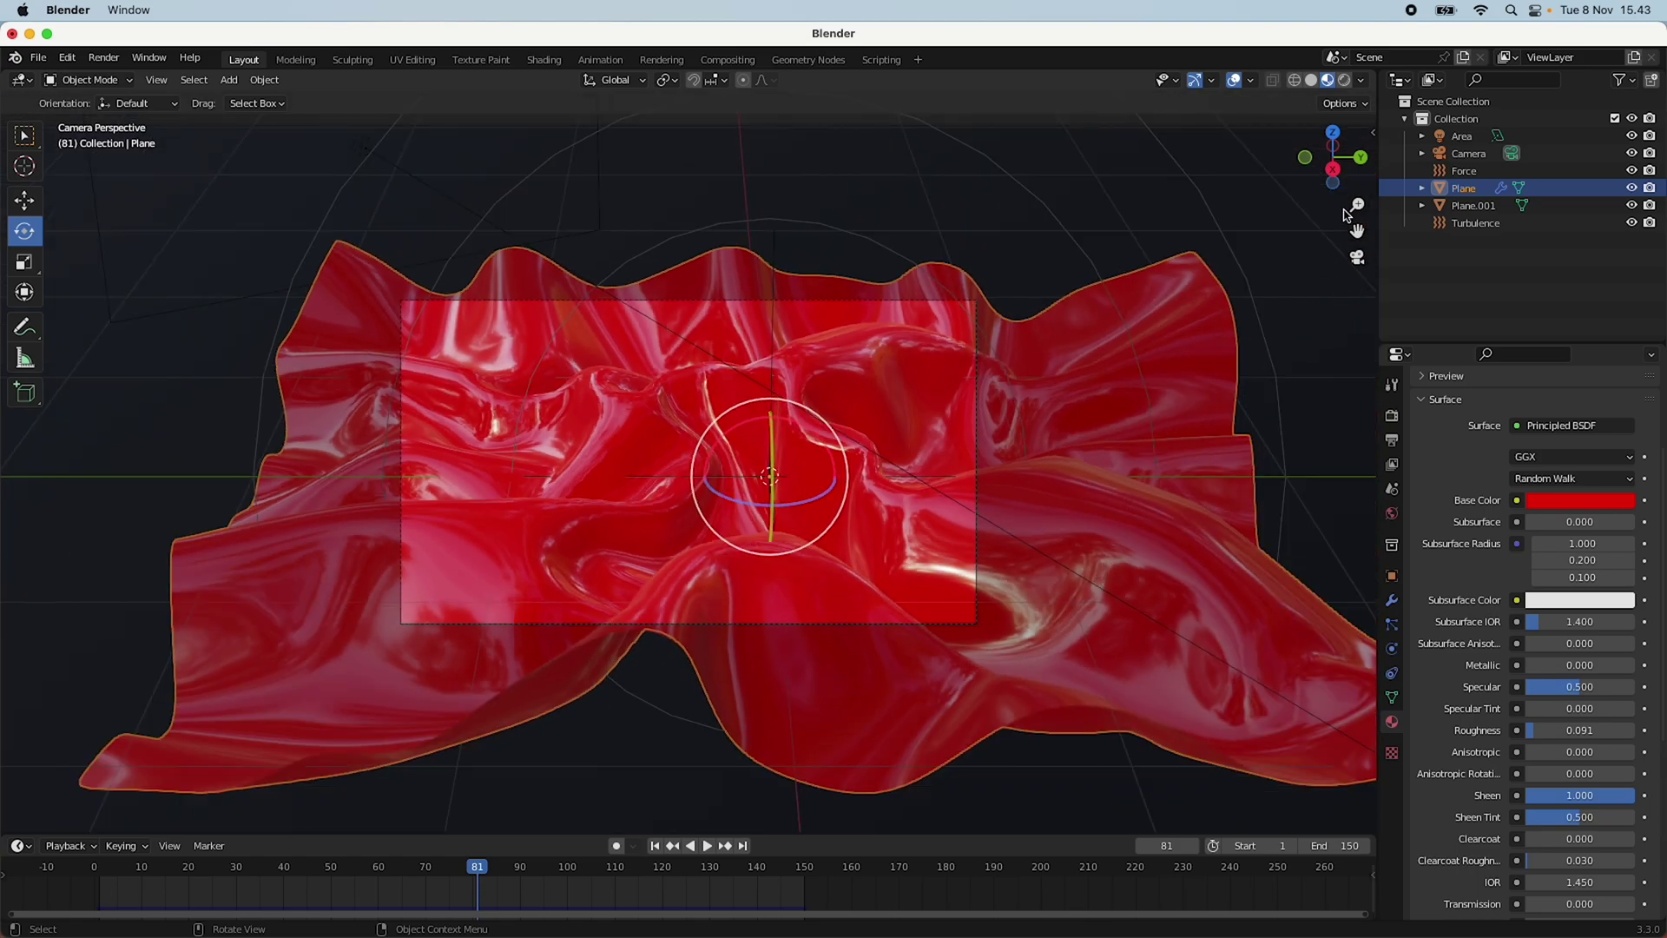
scroll(1563, 479, up, 3)
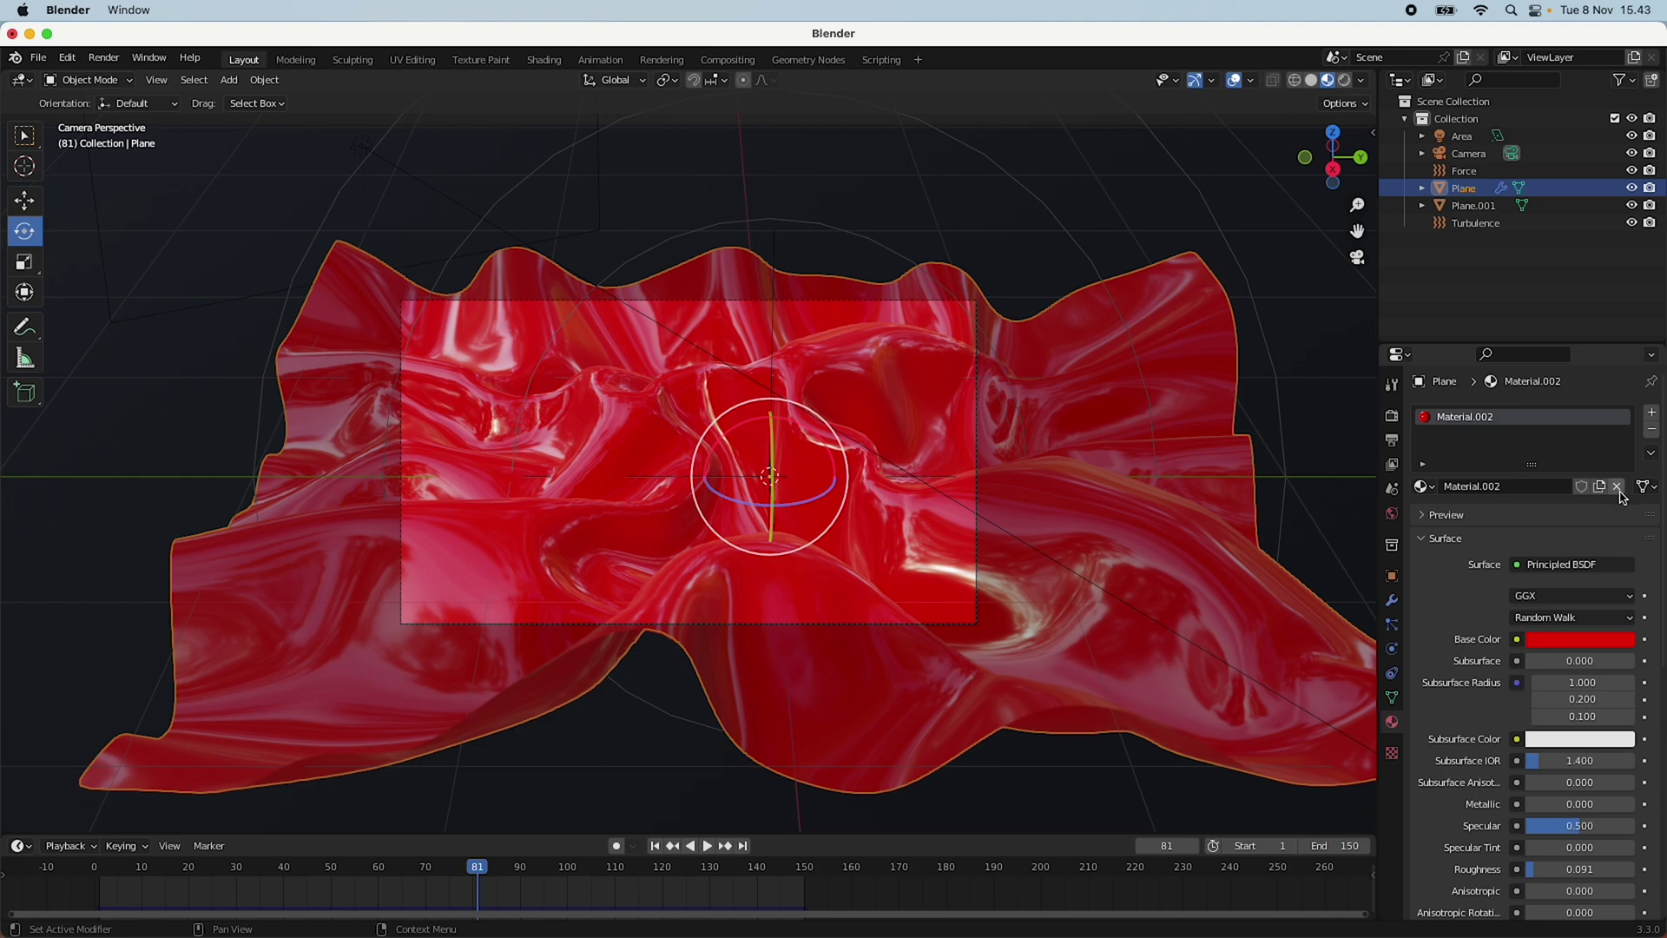
click(1629, 488)
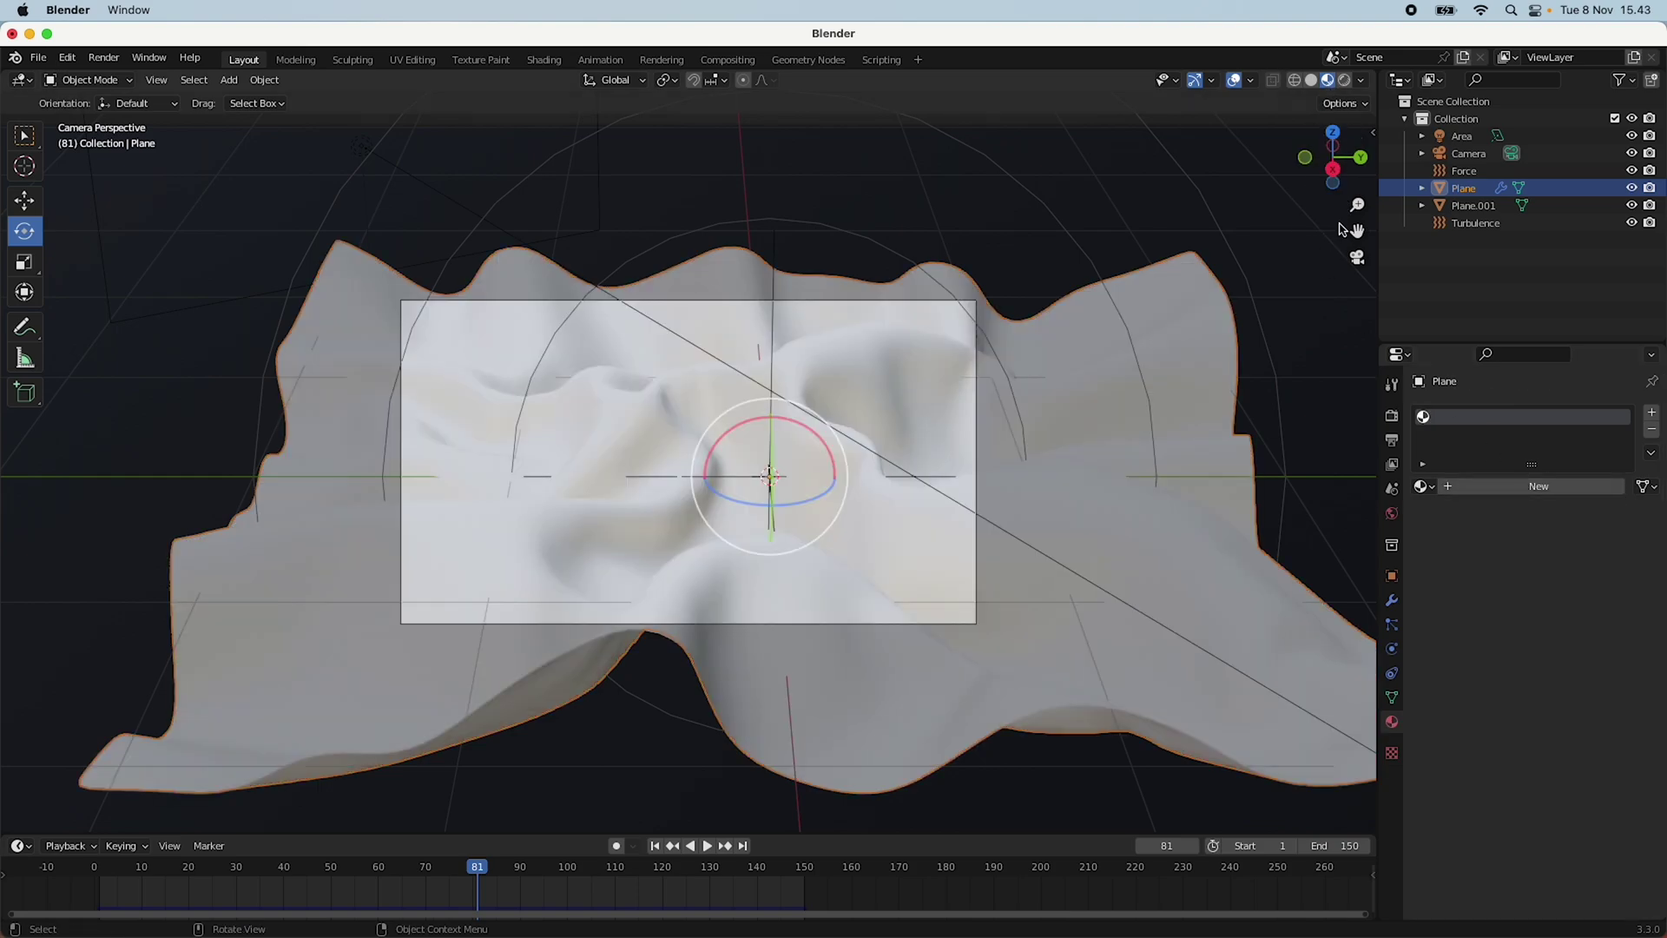
Open the Poliigon asset browser, search for "free", and browse the first page of assets.
key(n)
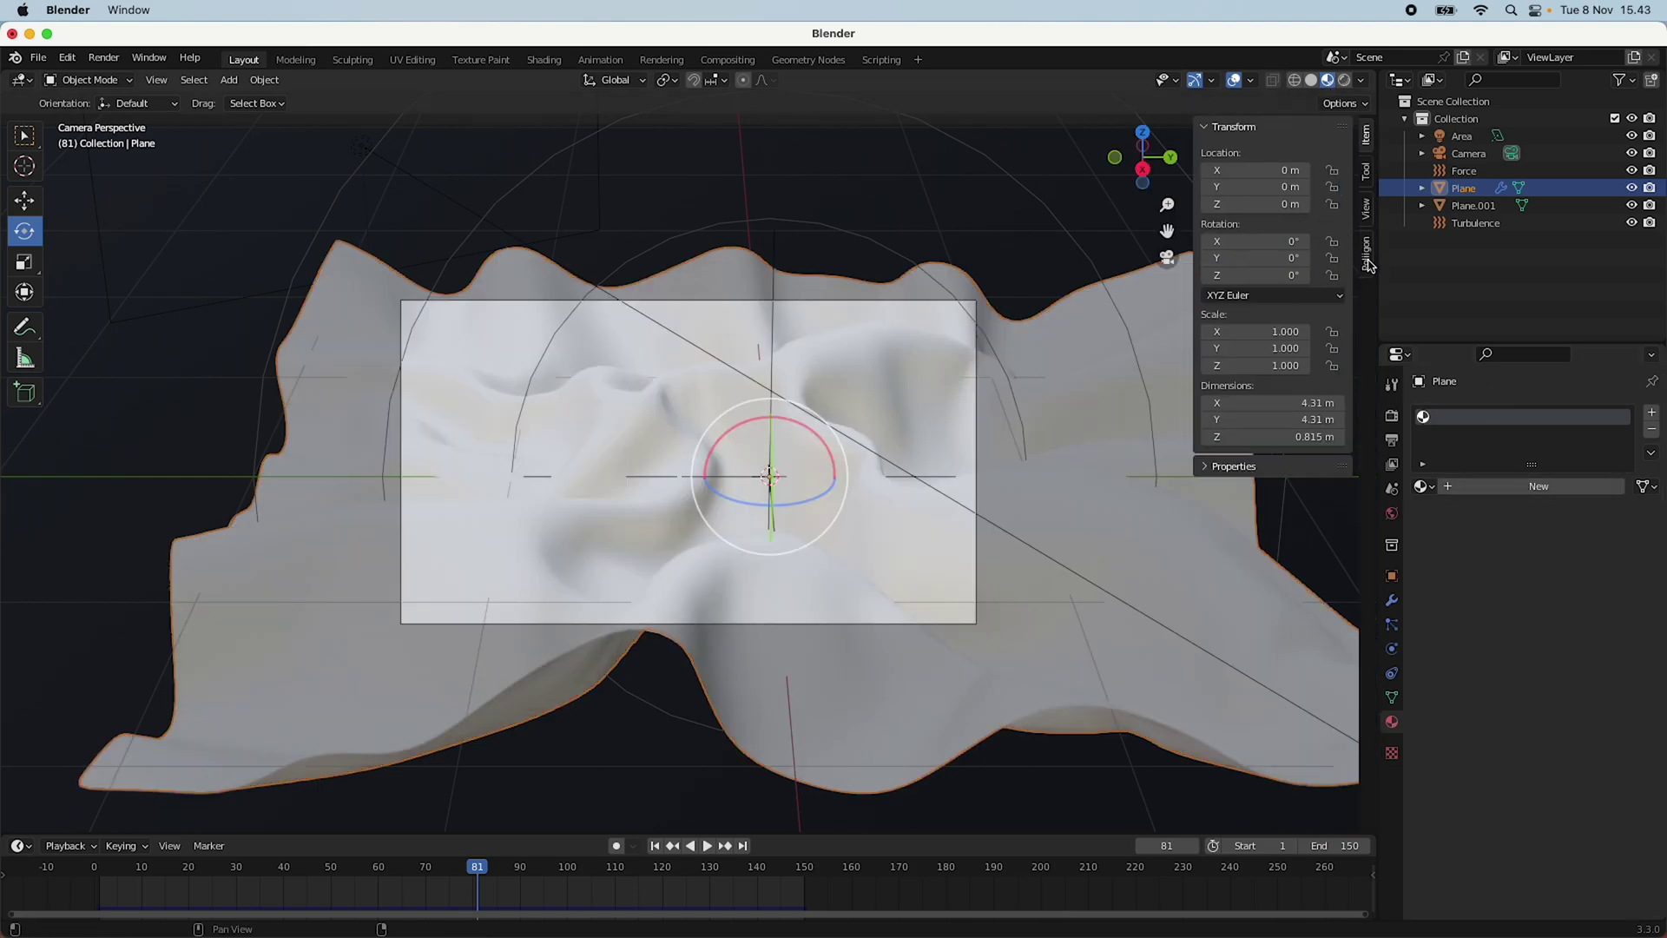
click(1367, 256)
click(1301, 206)
key(Return)
scroll(1316, 480, down, 20)
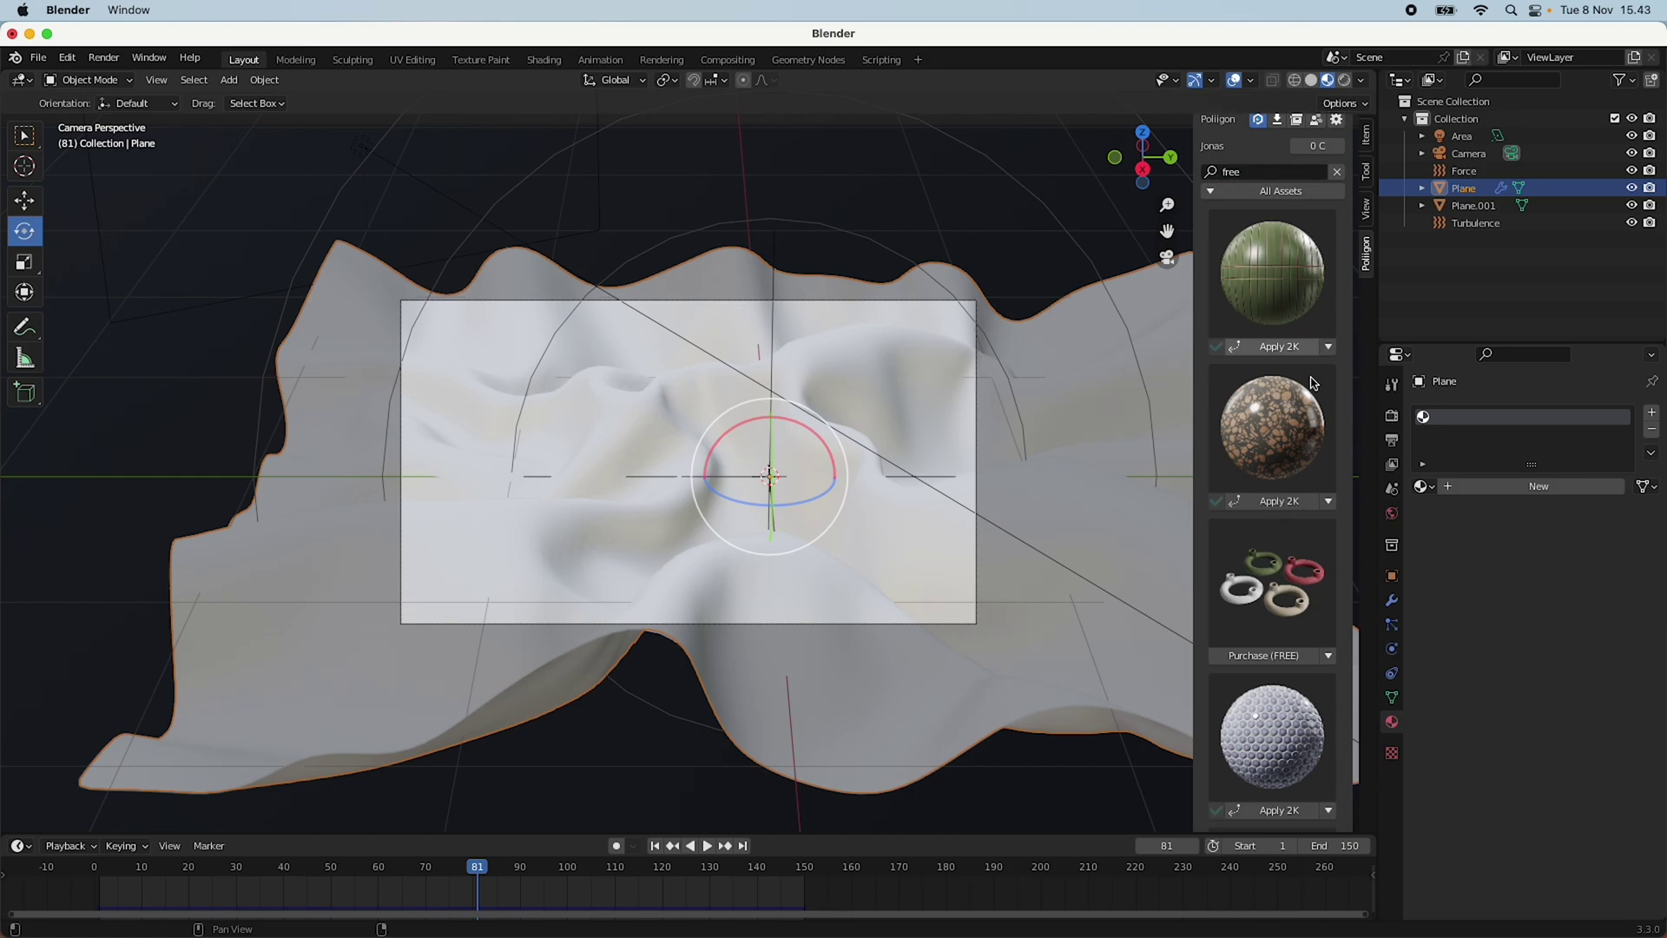
scroll(1315, 479, down, 2)
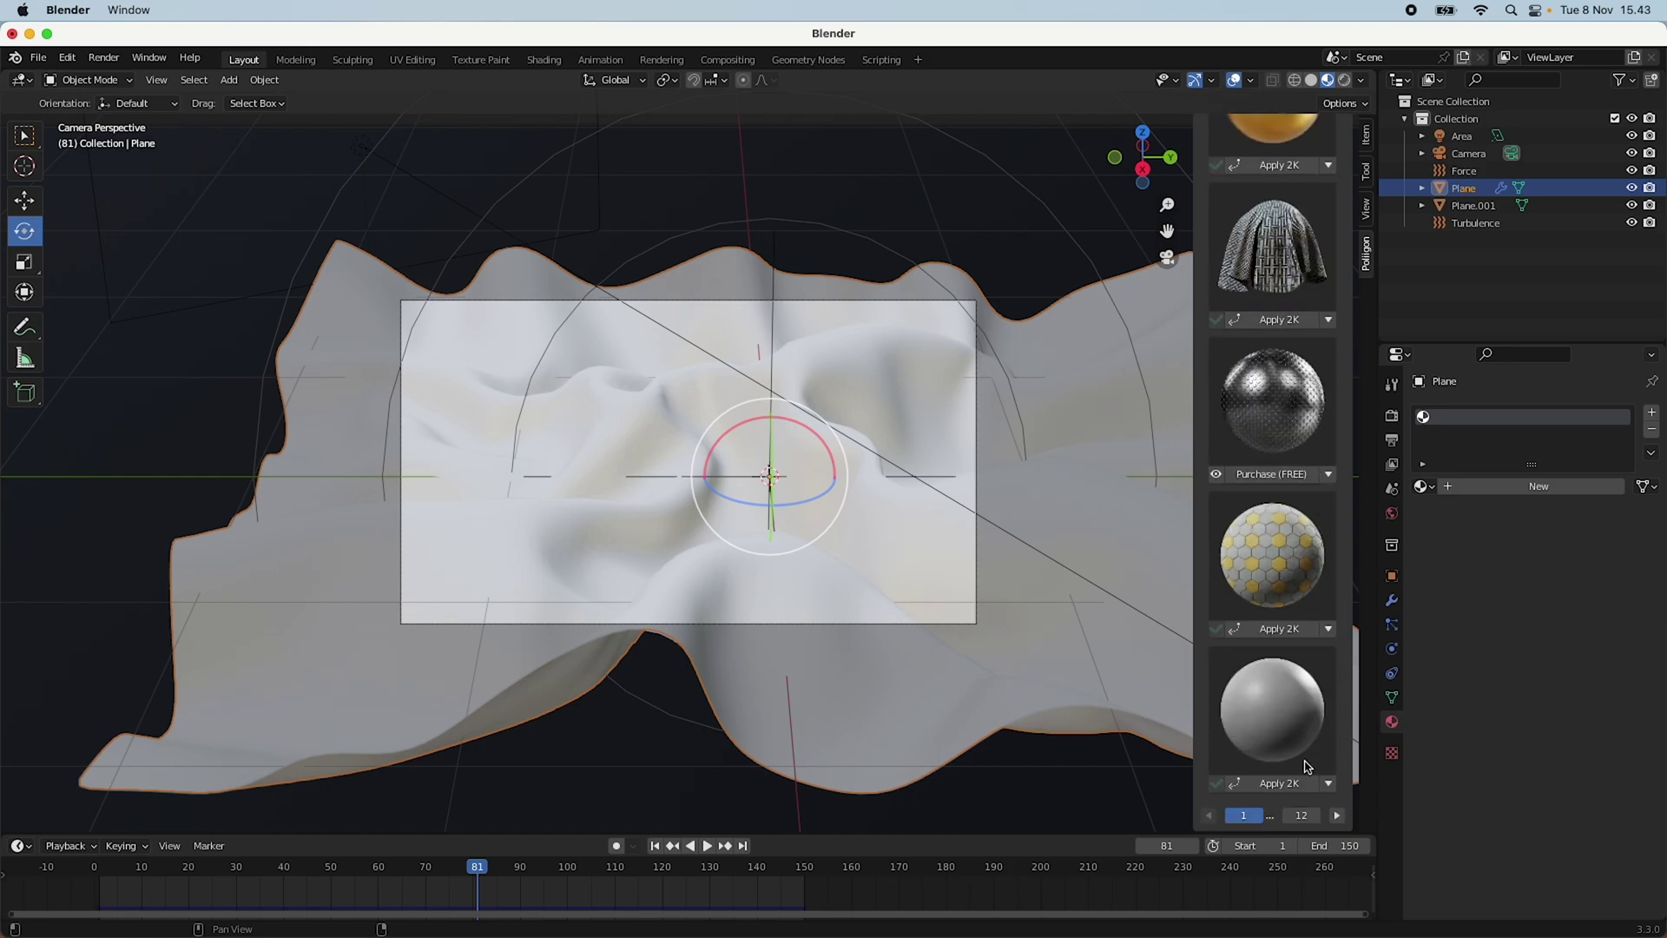
Go to the second page of the free Poliigon assets and look through the draped fabric materials.
click(1338, 816)
scroll(1320, 460, up, 20)
scroll(1302, 611, down, 4)
scroll(1297, 707, up, 3)
scroll(1300, 708, down, 2)
scroll(1289, 683, up, 2)
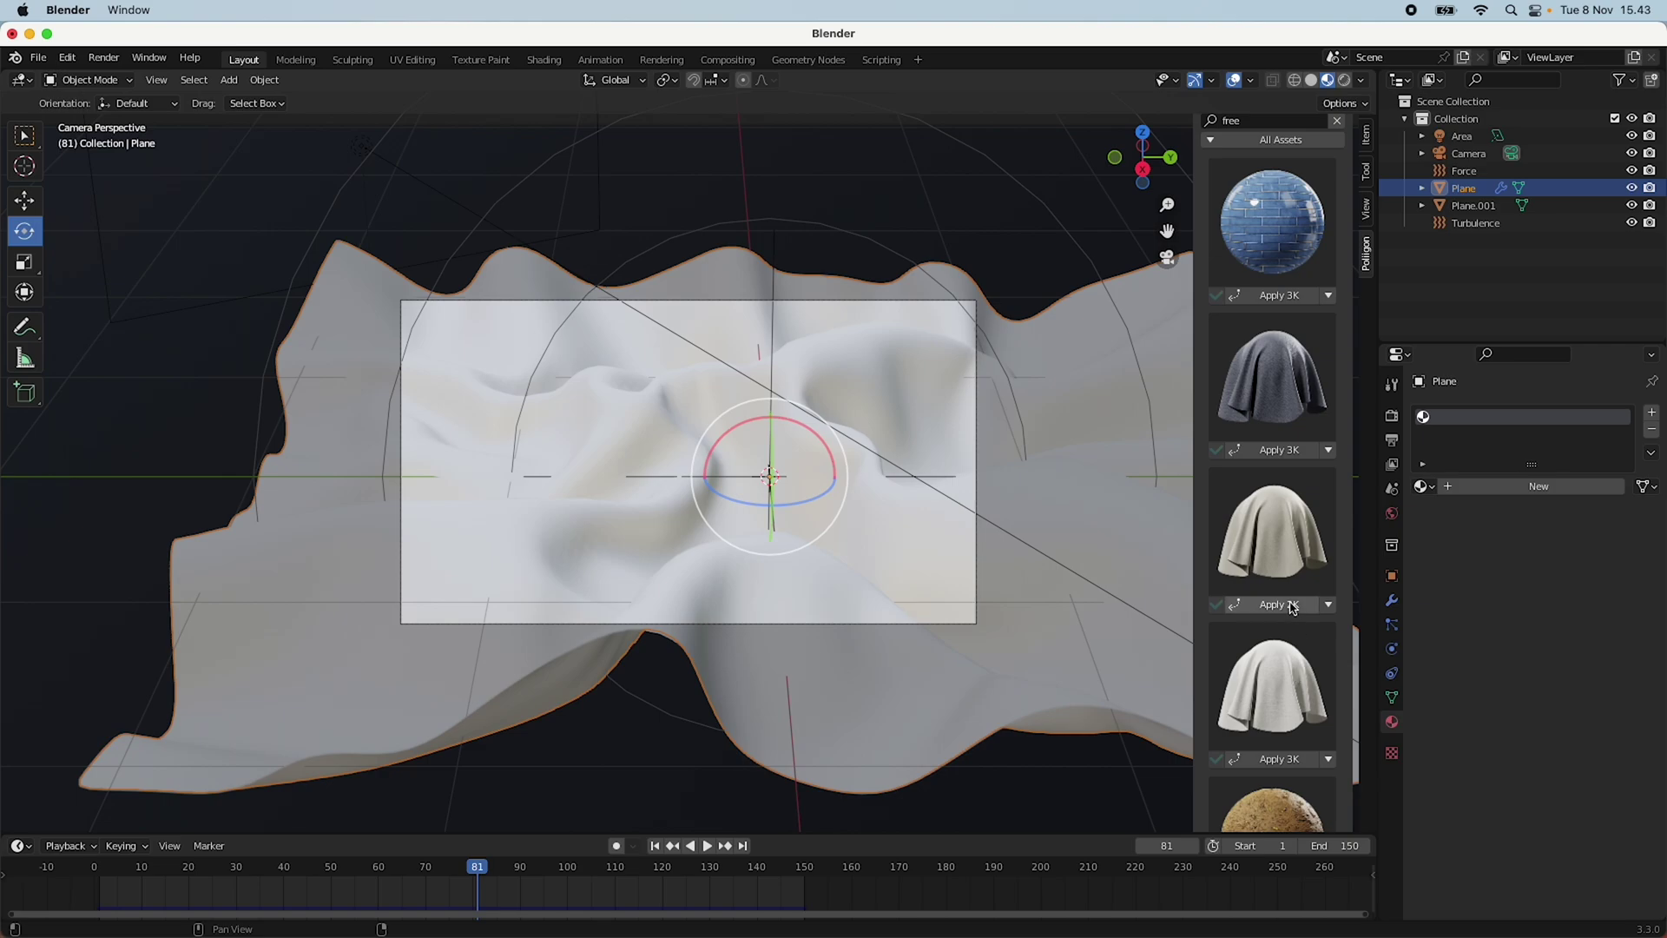
scroll(1294, 608, down, 5)
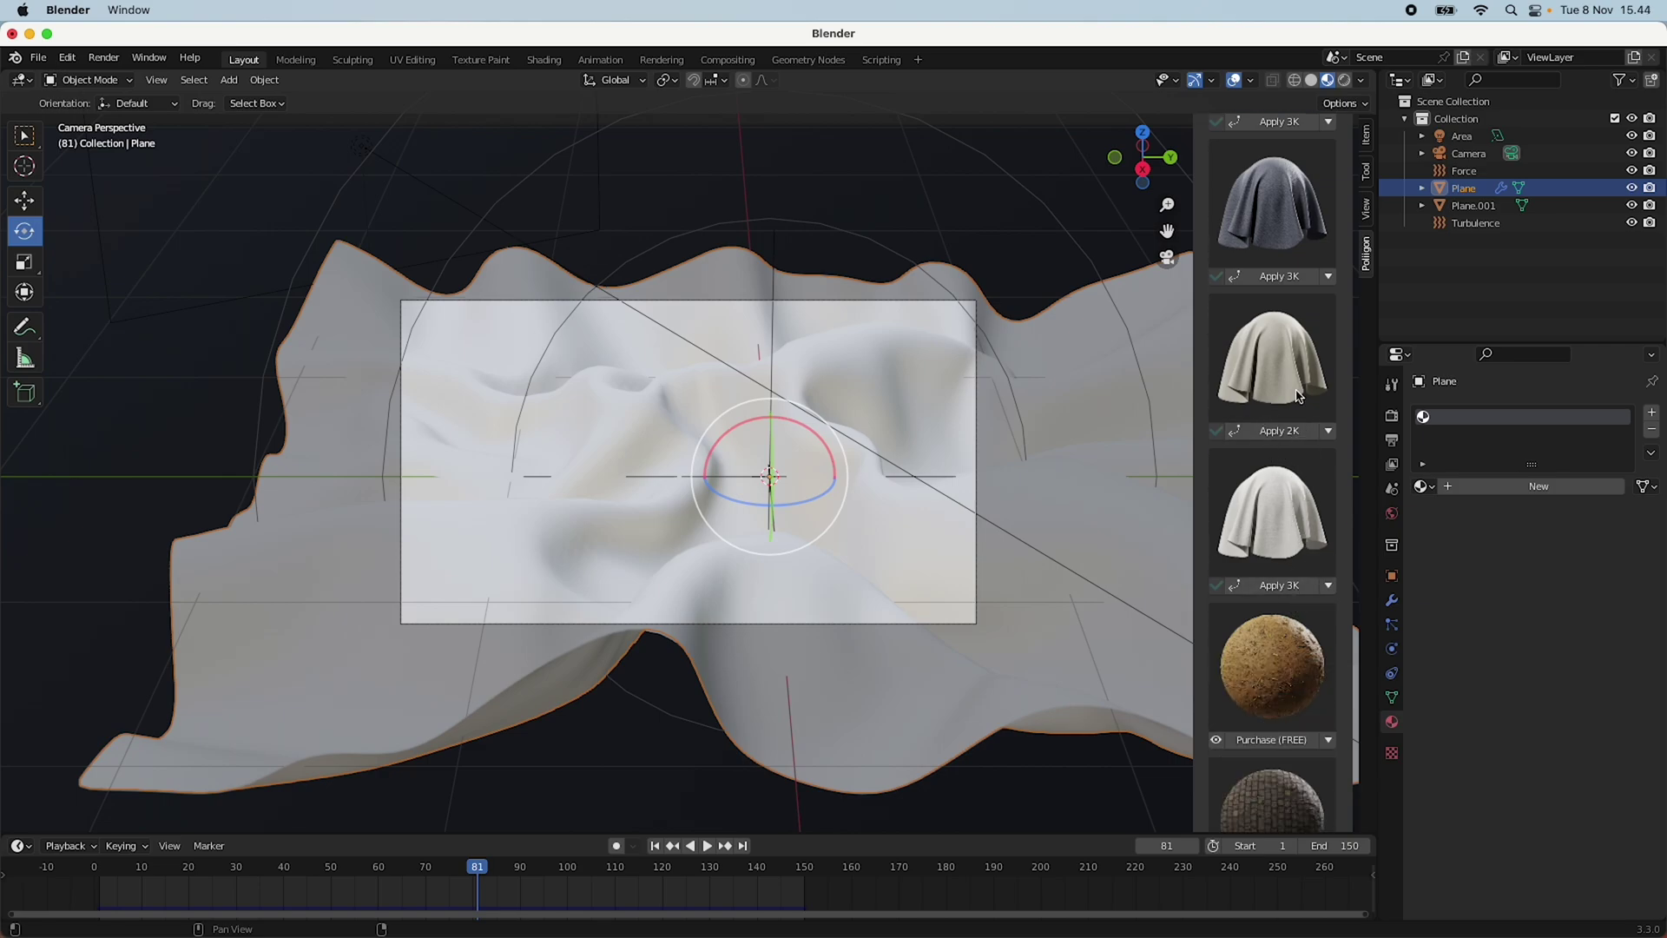
View the larger thumbnail of the white FabricPlainGreyFlat015 fabric, inspect its weave up close, and close the preview window.
click(1329, 587)
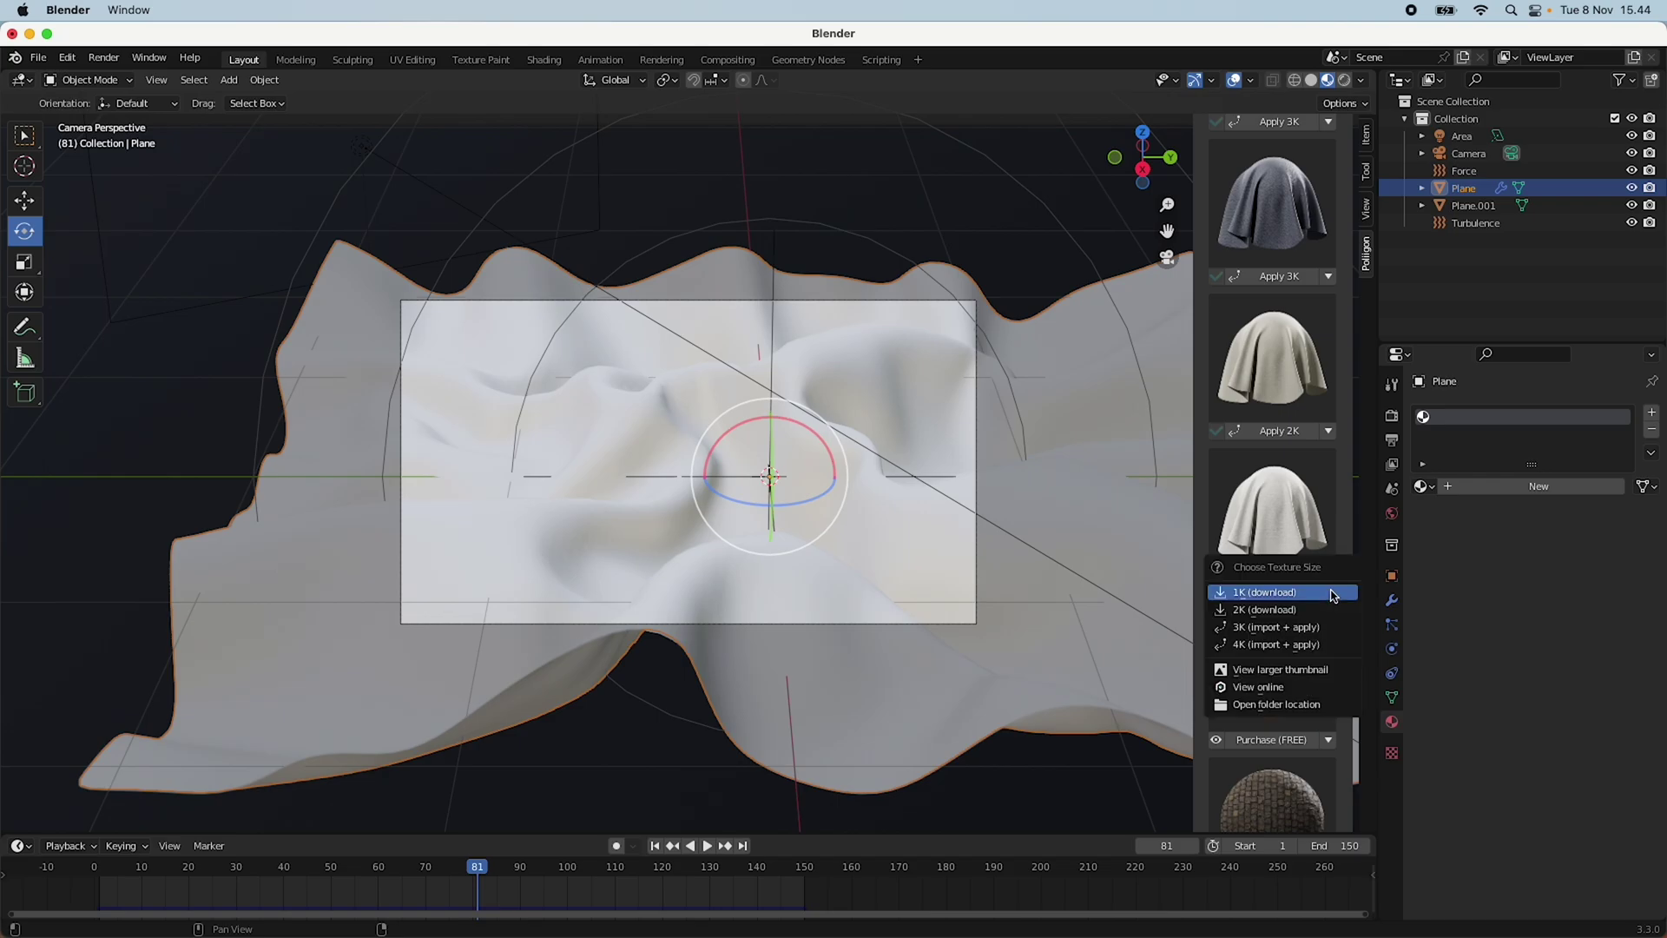
click(1300, 671)
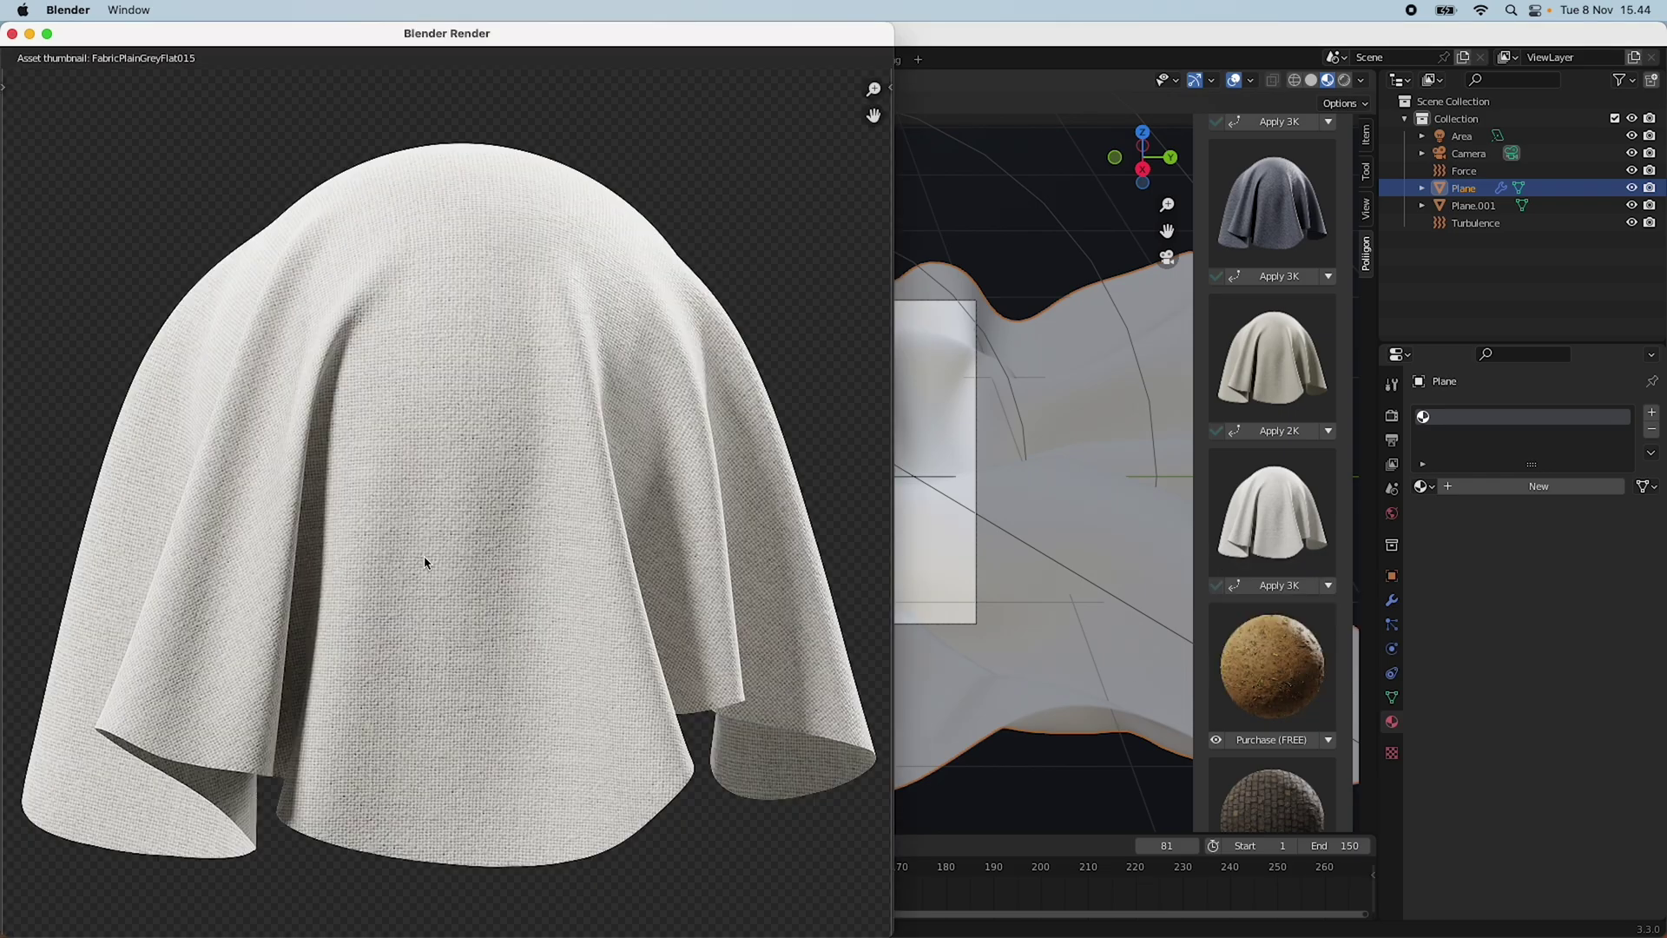
scroll(429, 564, up, 5)
scroll(613, 505, down, 5)
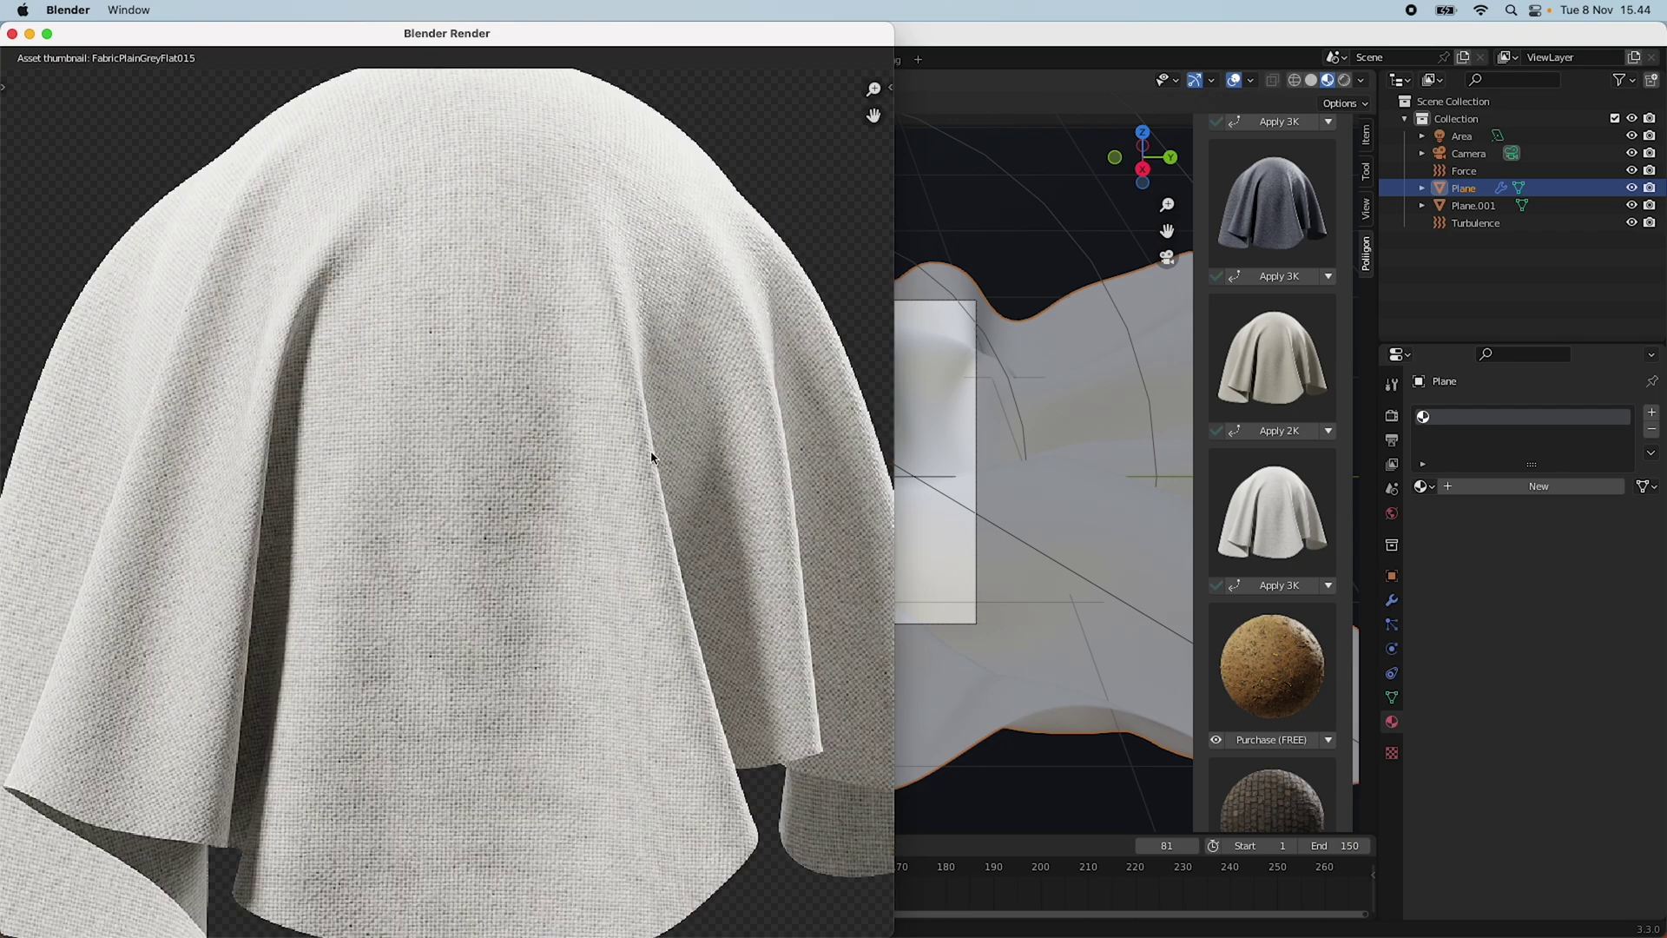
scroll(584, 528, down, 1)
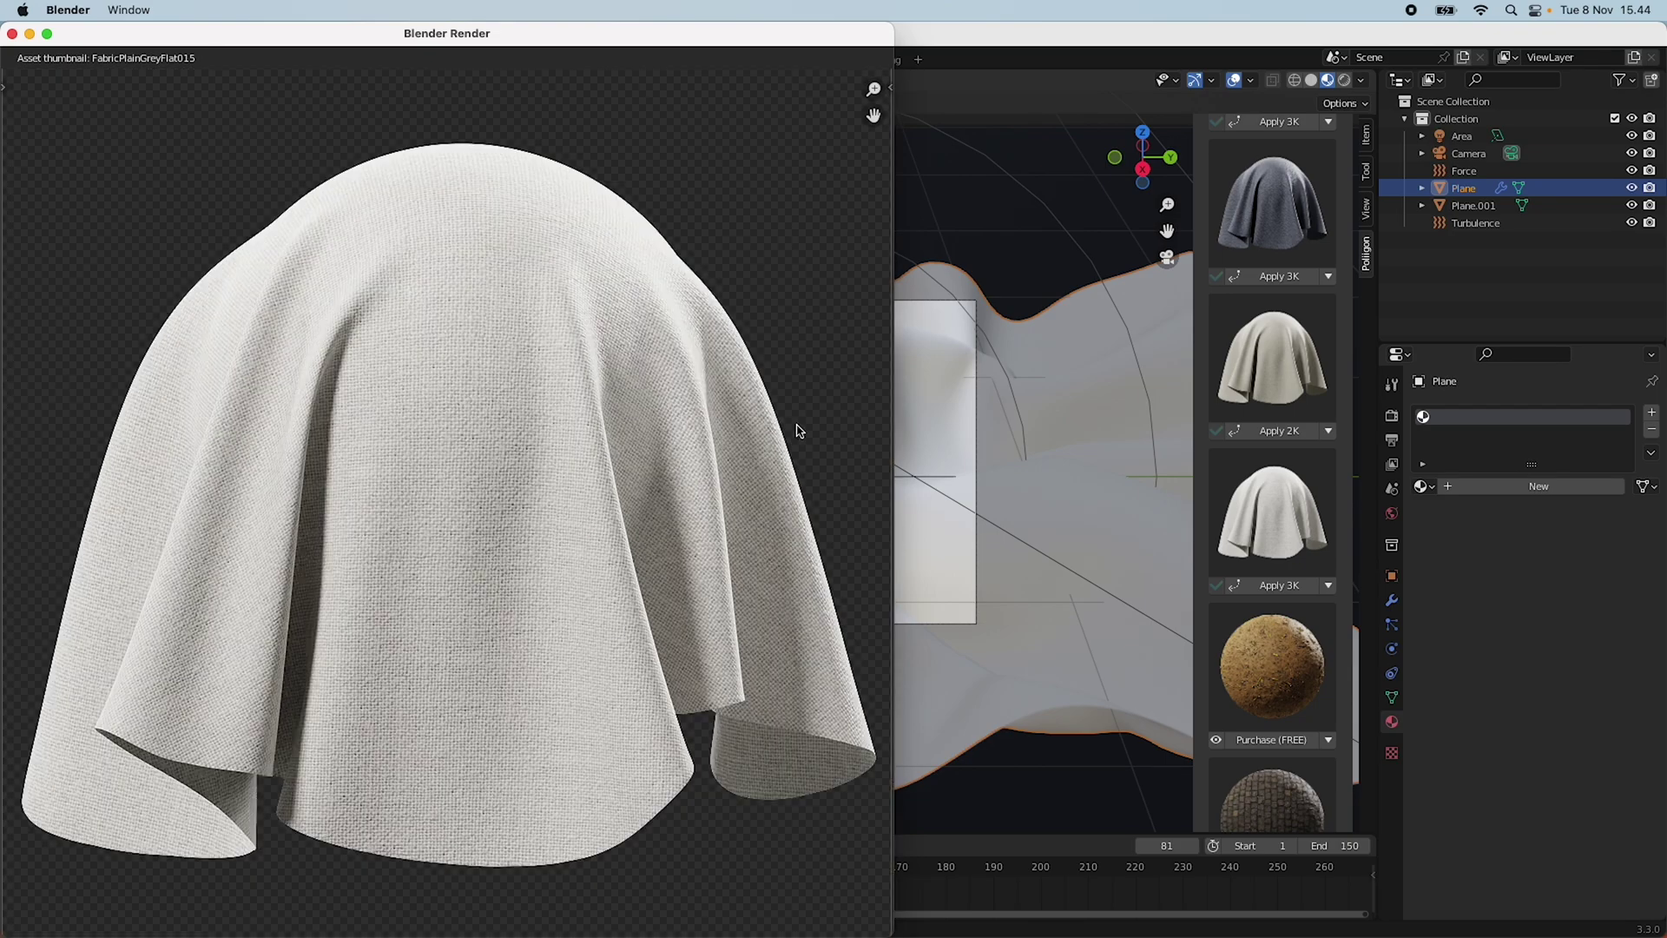
click(13, 36)
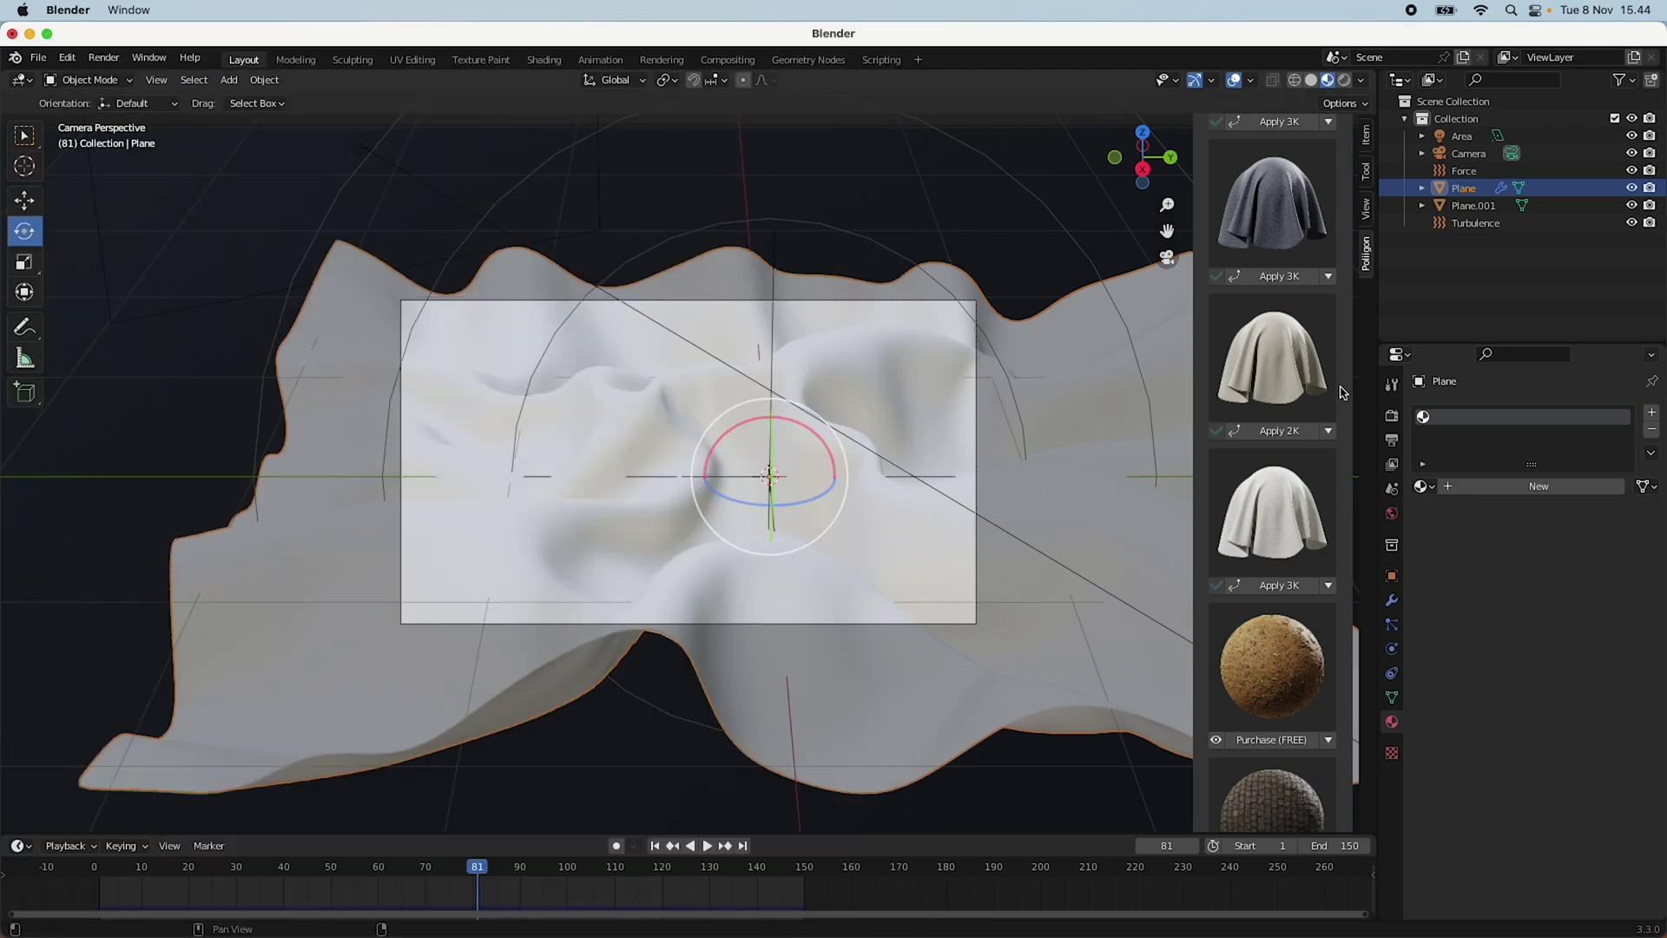
Import and apply the 4K version of FabricPlainGreyFlat015 to the cloth plane, and check the fabric through the camera.
click(1331, 588)
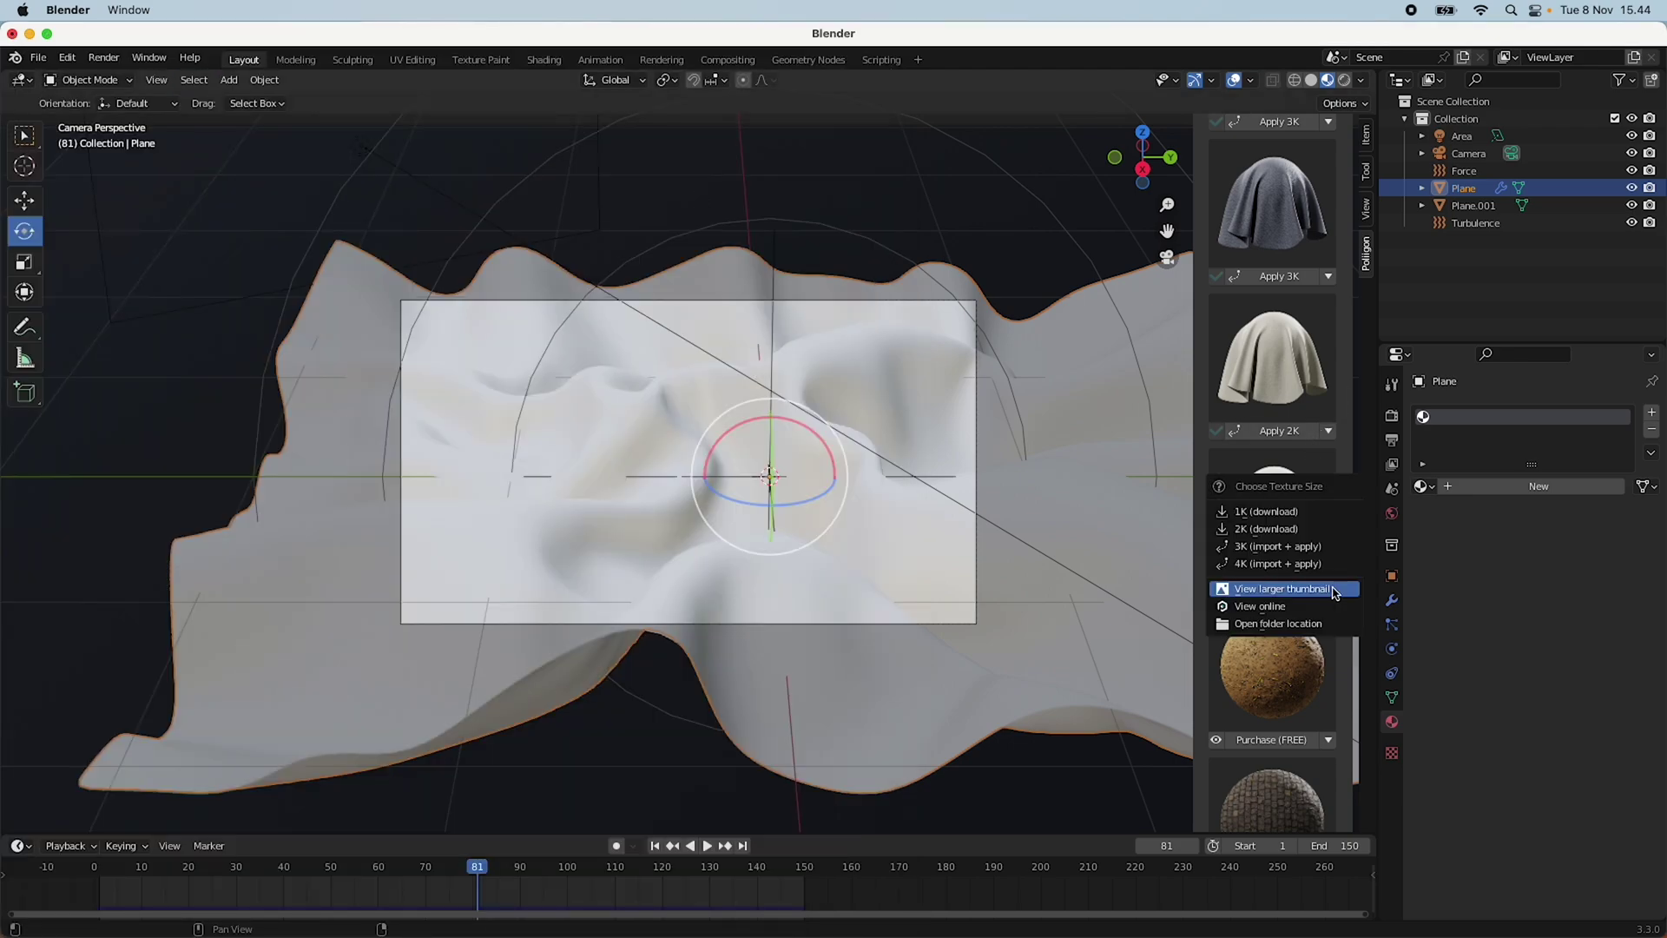
click(1271, 564)
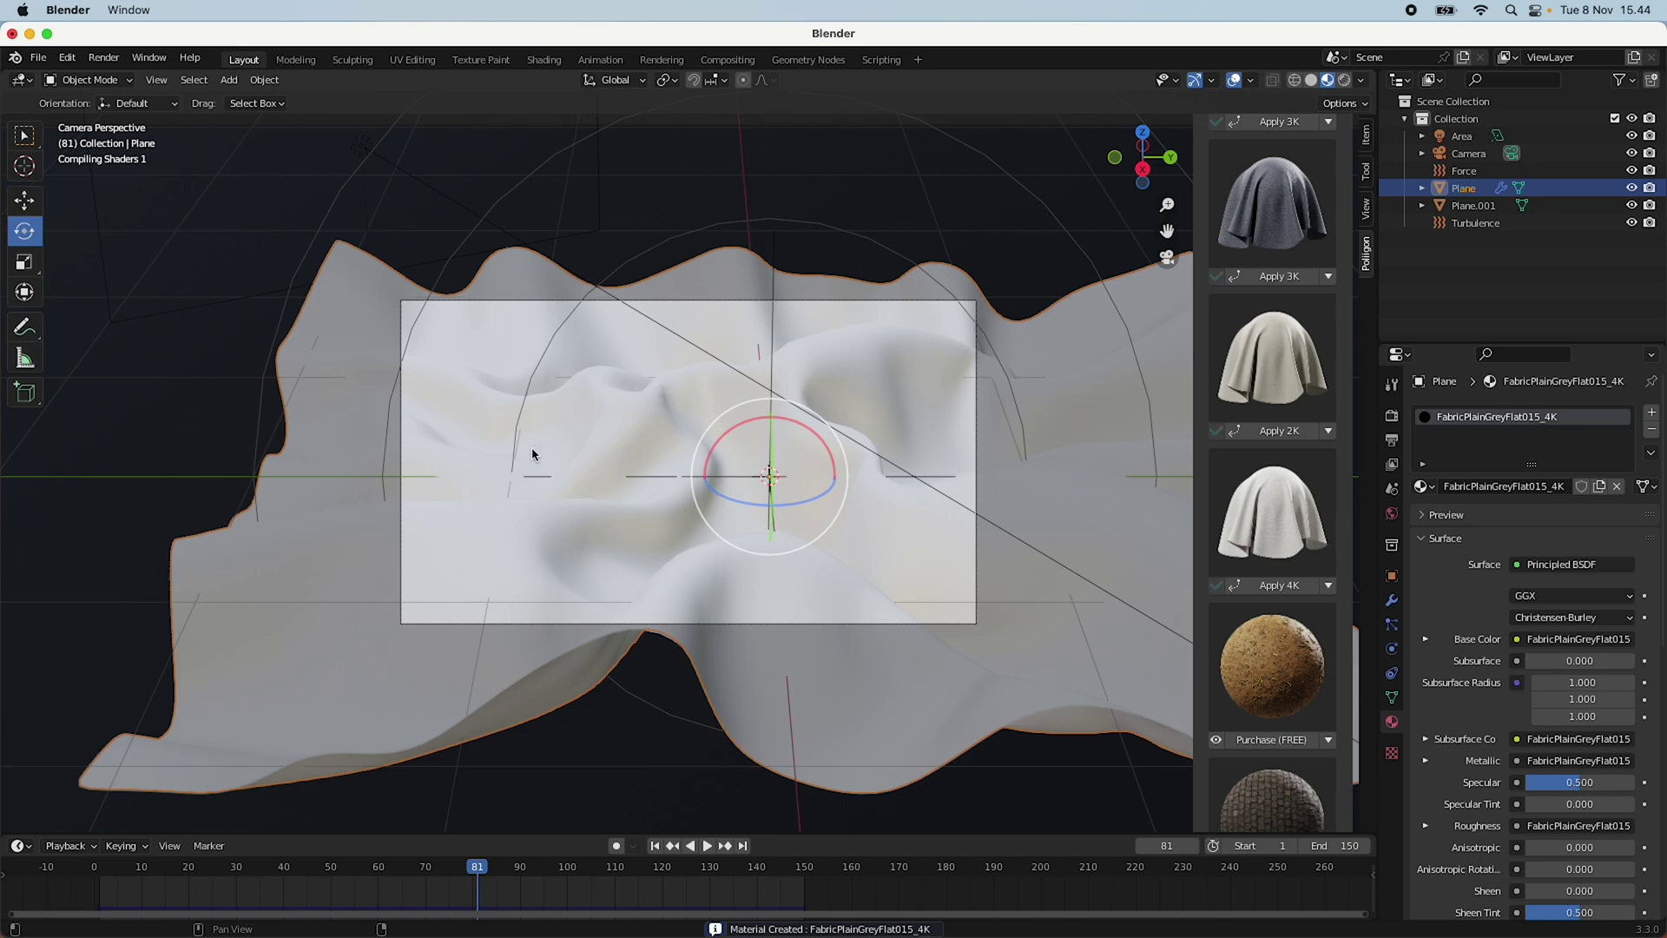
scroll(557, 613, up, 3)
scroll(708, 644, down, 1)
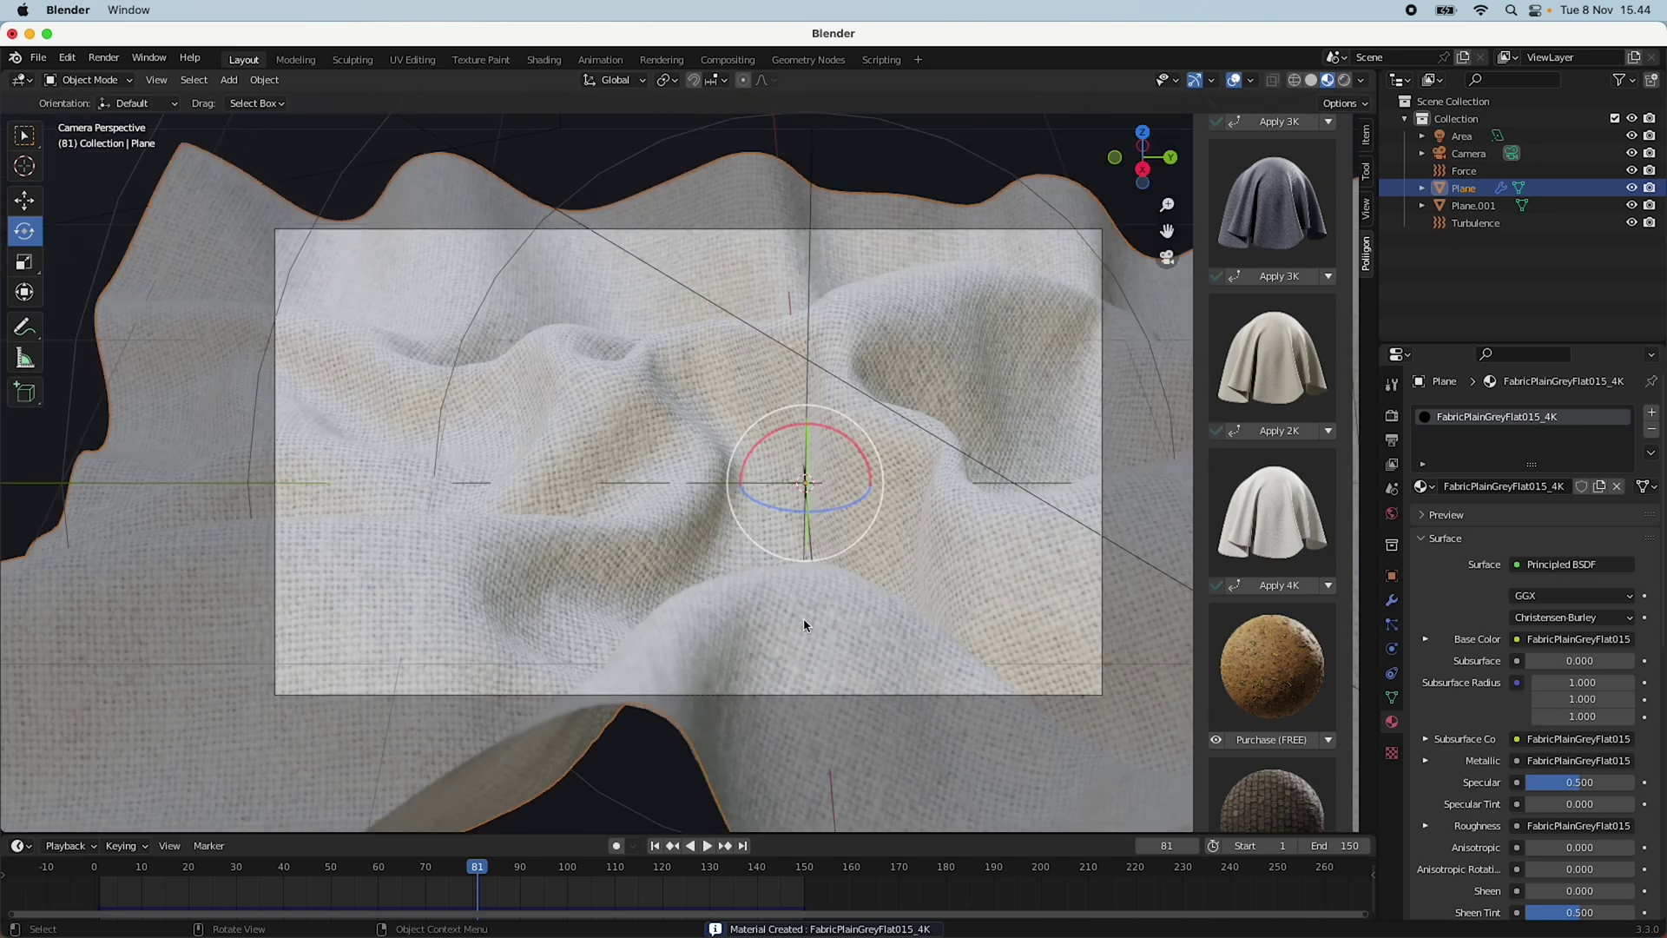
shift+middle_drag(797, 615, 739, 611)
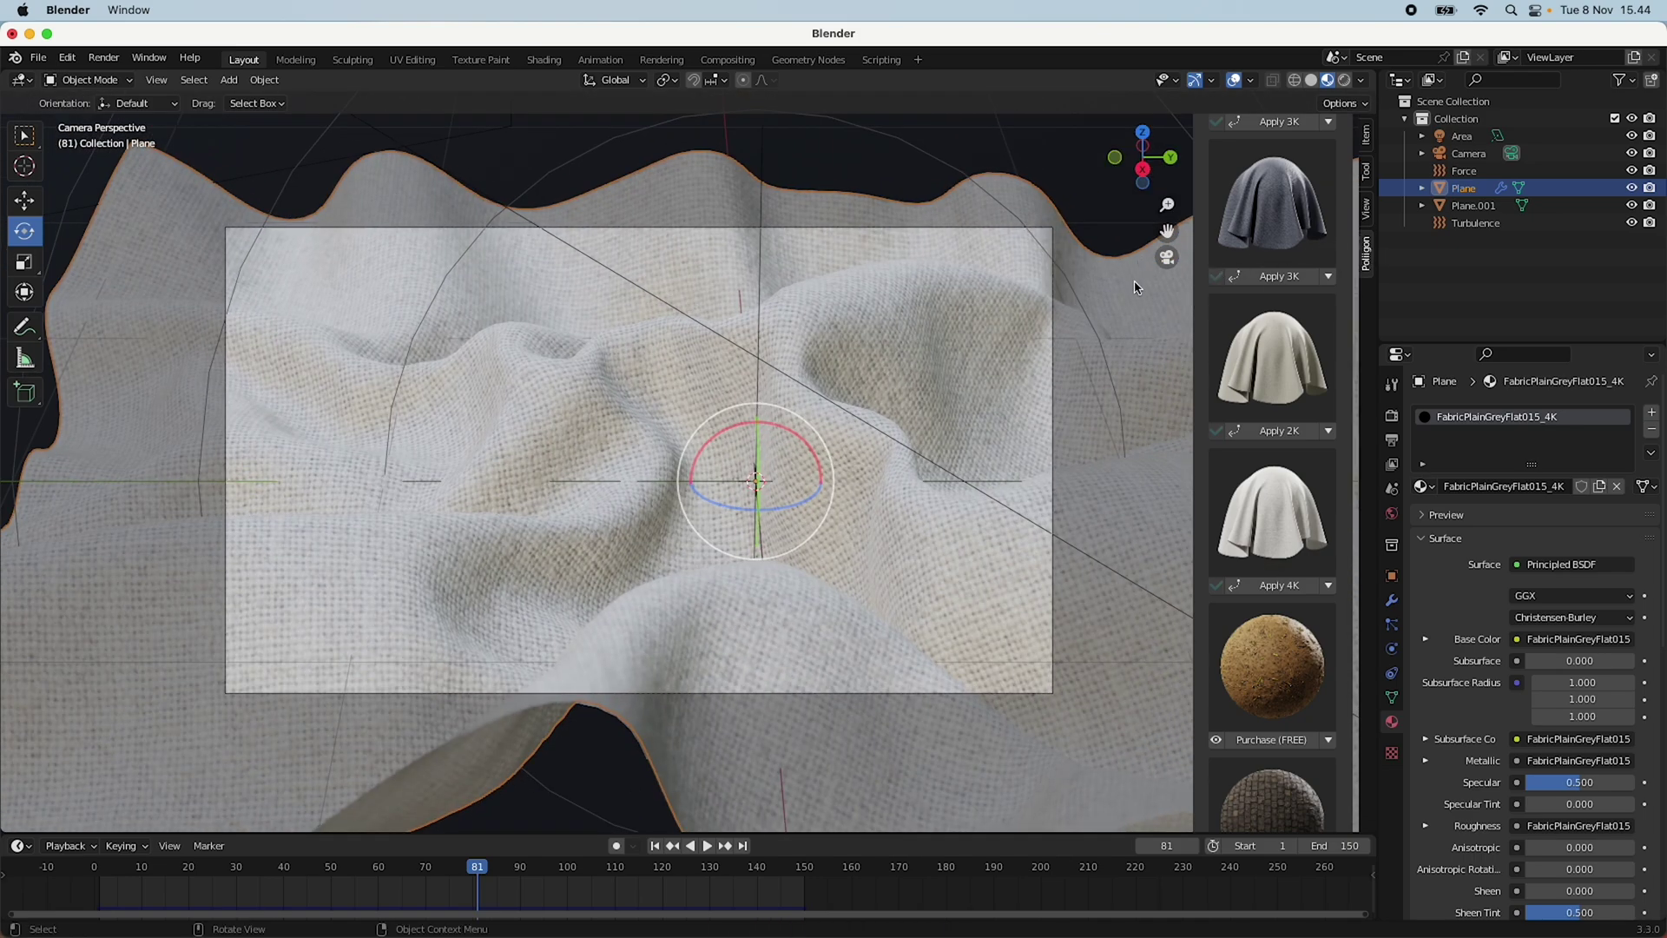
key(n)
scroll(815, 537, up, 1)
shift+middle_drag(814, 538, 864, 524)
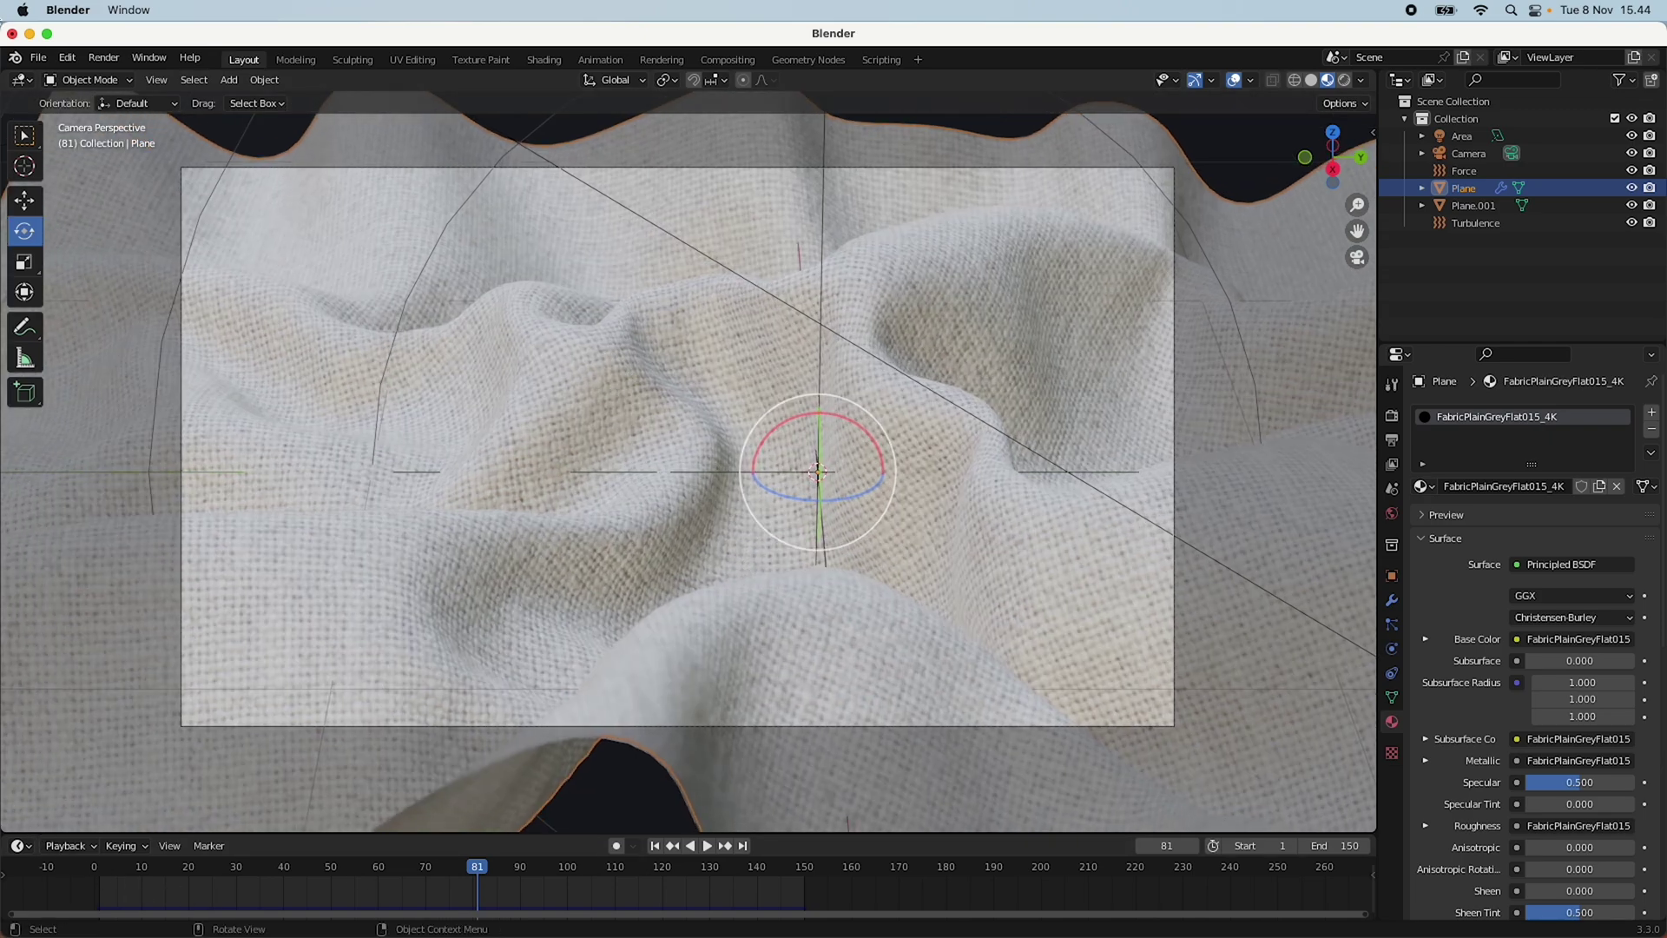
Split the 3D viewport vertically and change the new area to the Shader Editor showing the fabric material's nodes.
drag(5, 77, 515, 131)
scroll(44, 79, up, 3)
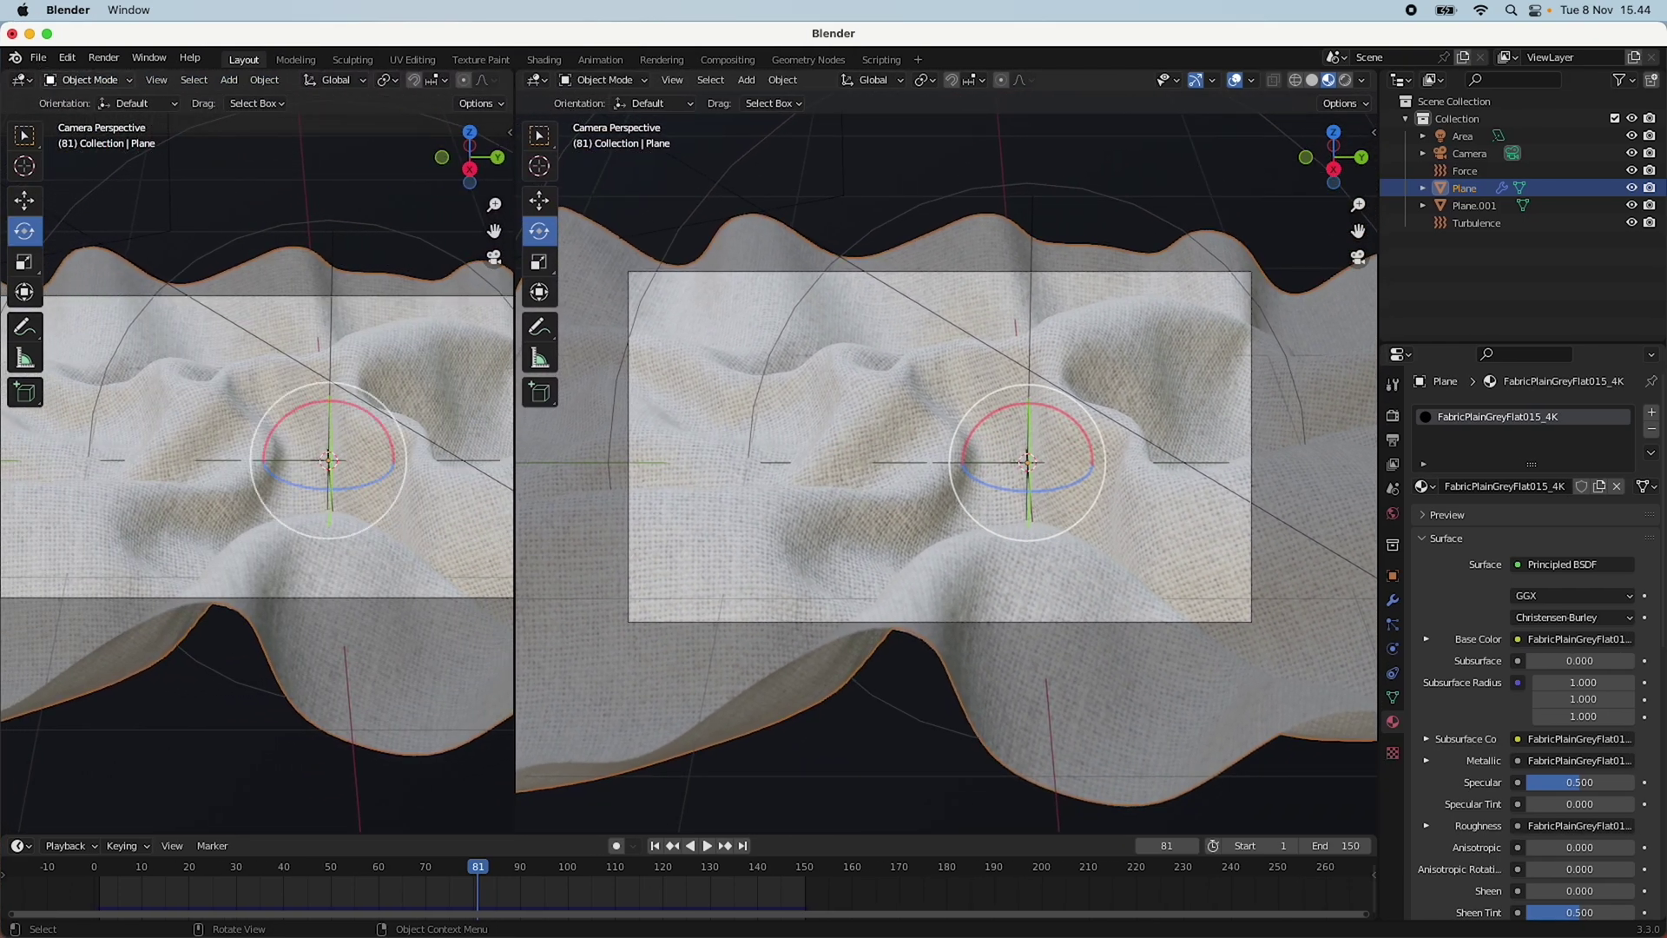
click(21, 79)
click(83, 243)
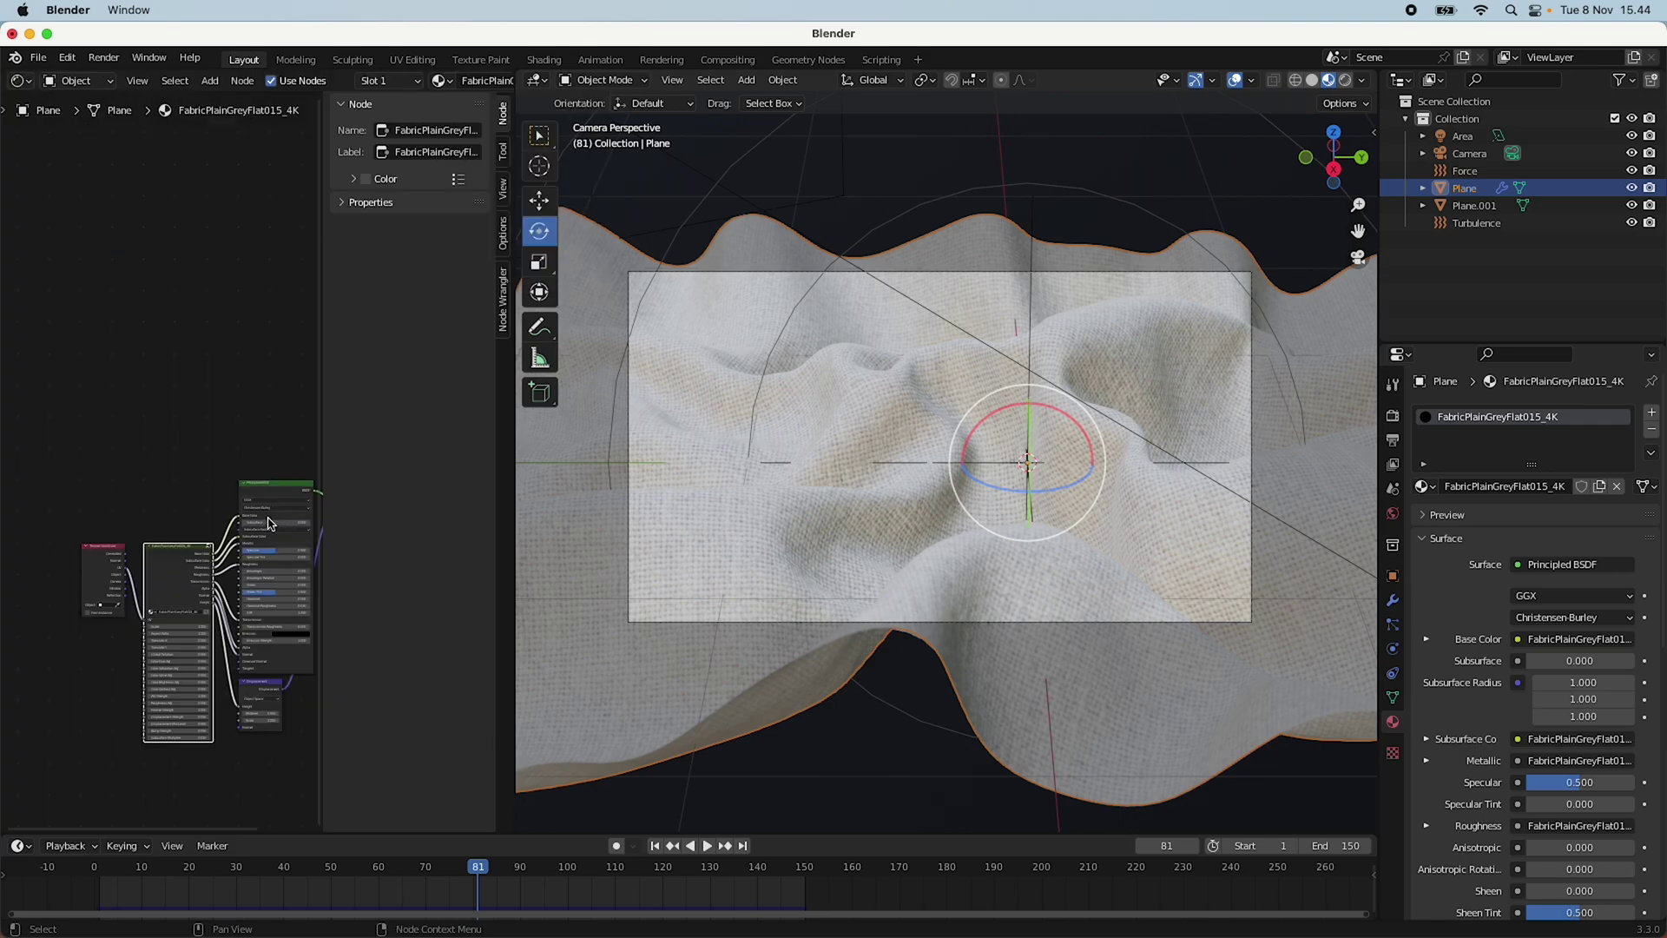
Hide the Shader Editor's sidebar and set the Scale of the FabricPlainGreyFlat015_4K node to 3.
key(n)
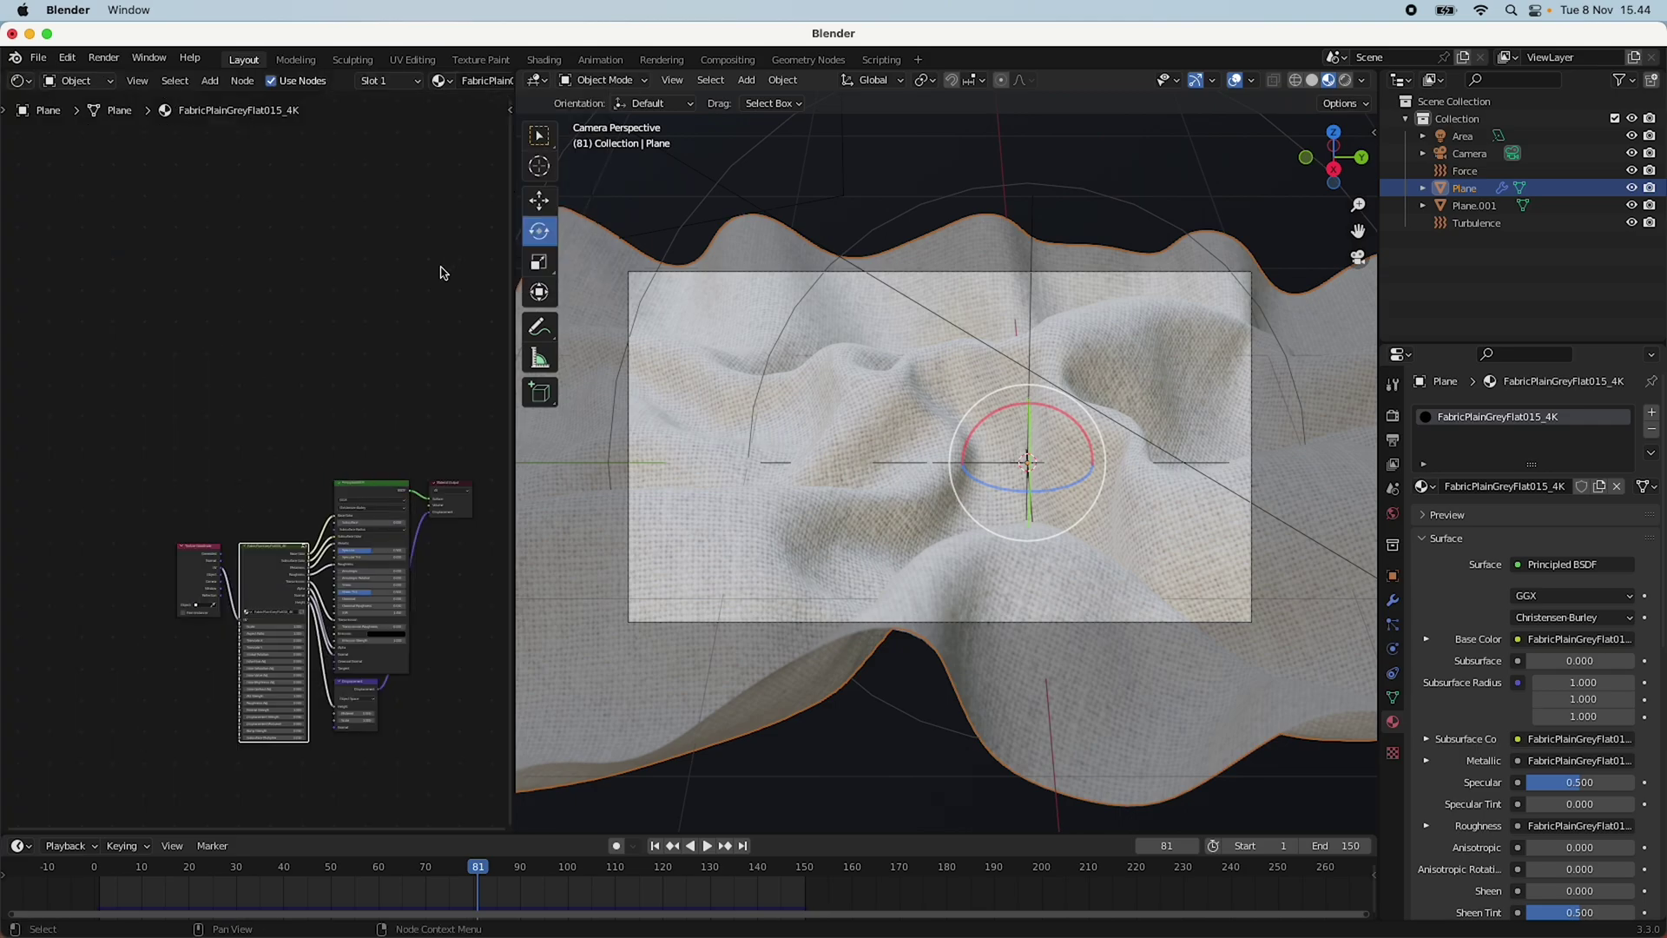
middle_drag(391, 504, 312, 397)
scroll(271, 470, up, 8)
middle_drag(235, 535, 347, 454)
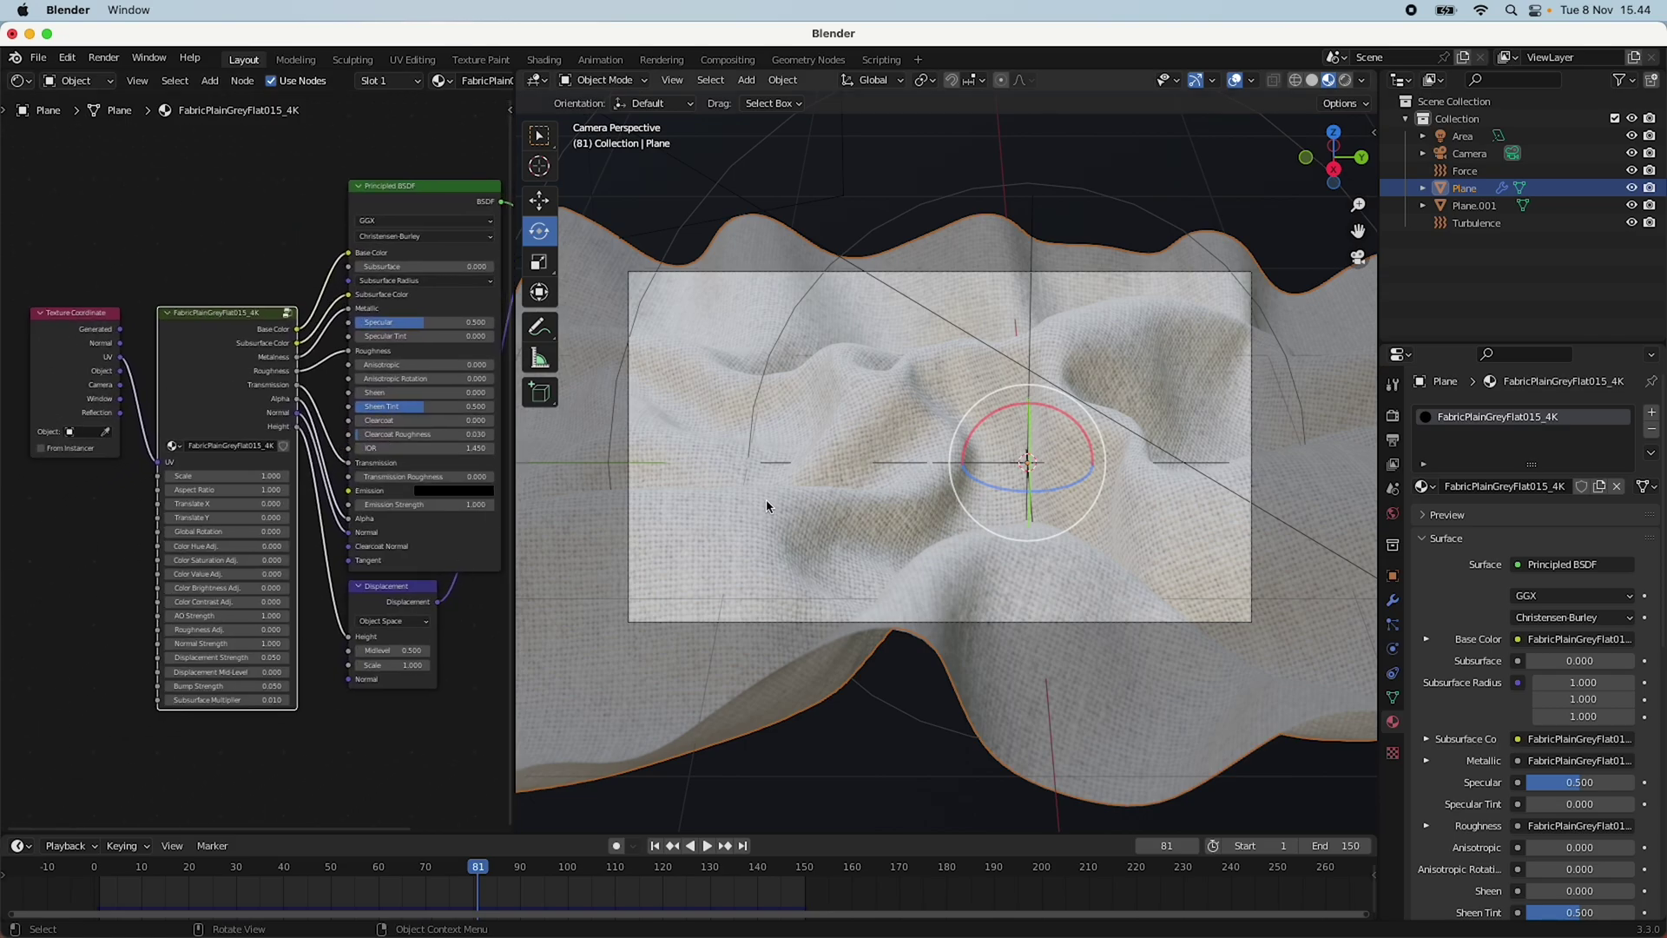
scroll(766, 499, up, 4)
scroll(310, 532, up, 6)
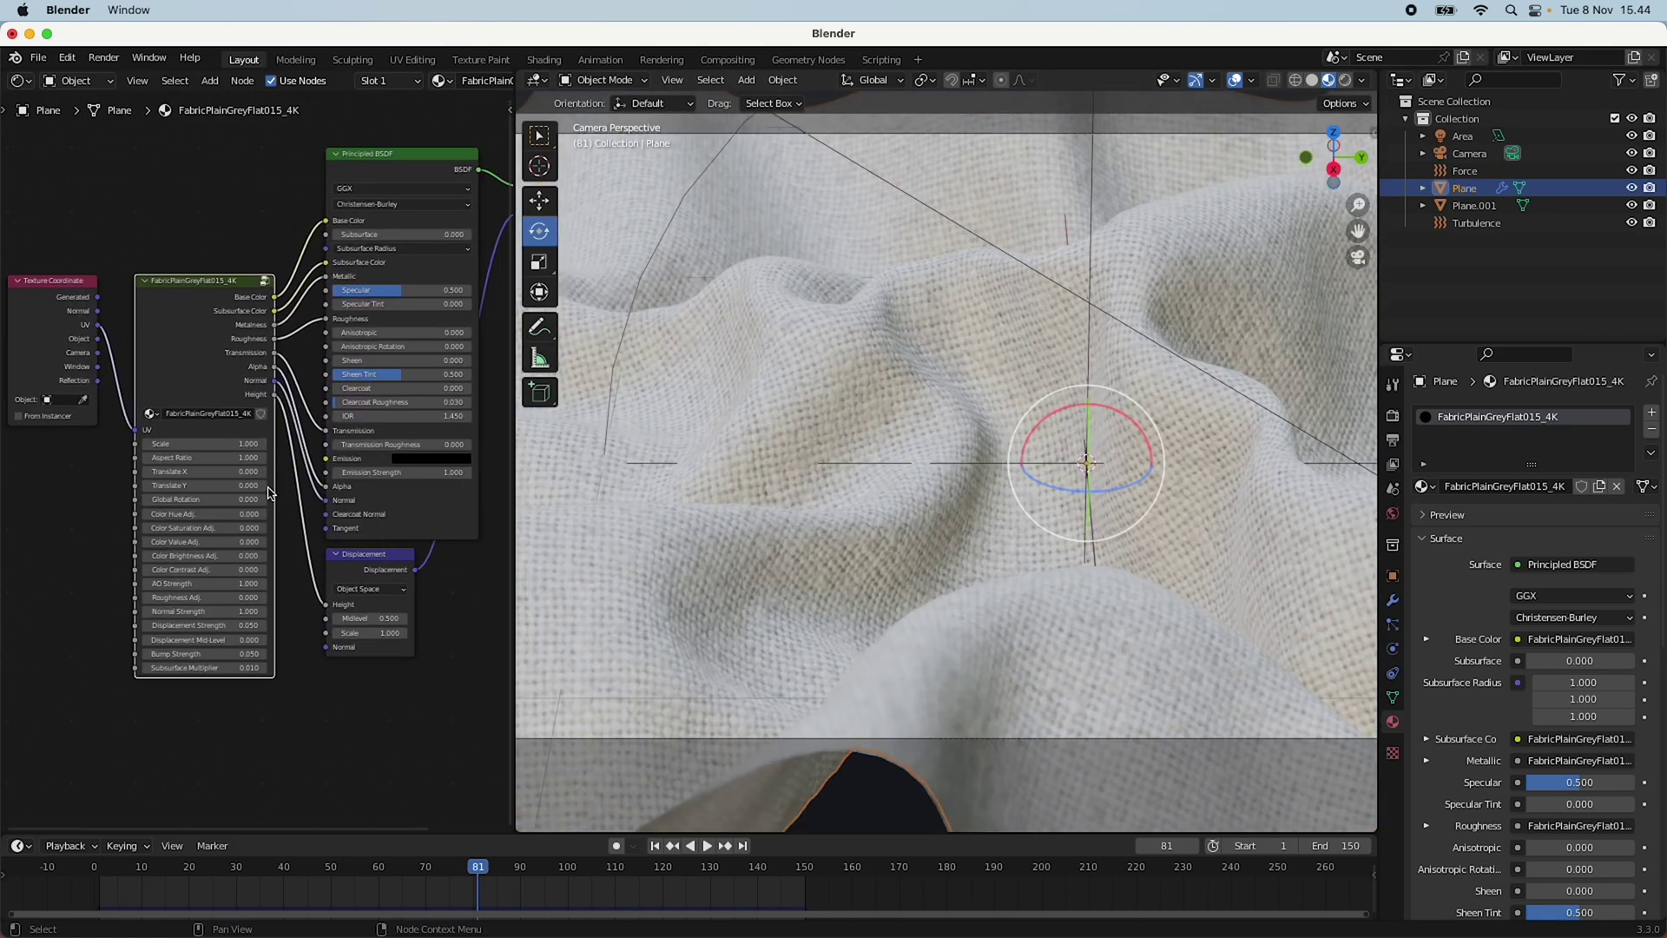
click(213, 431)
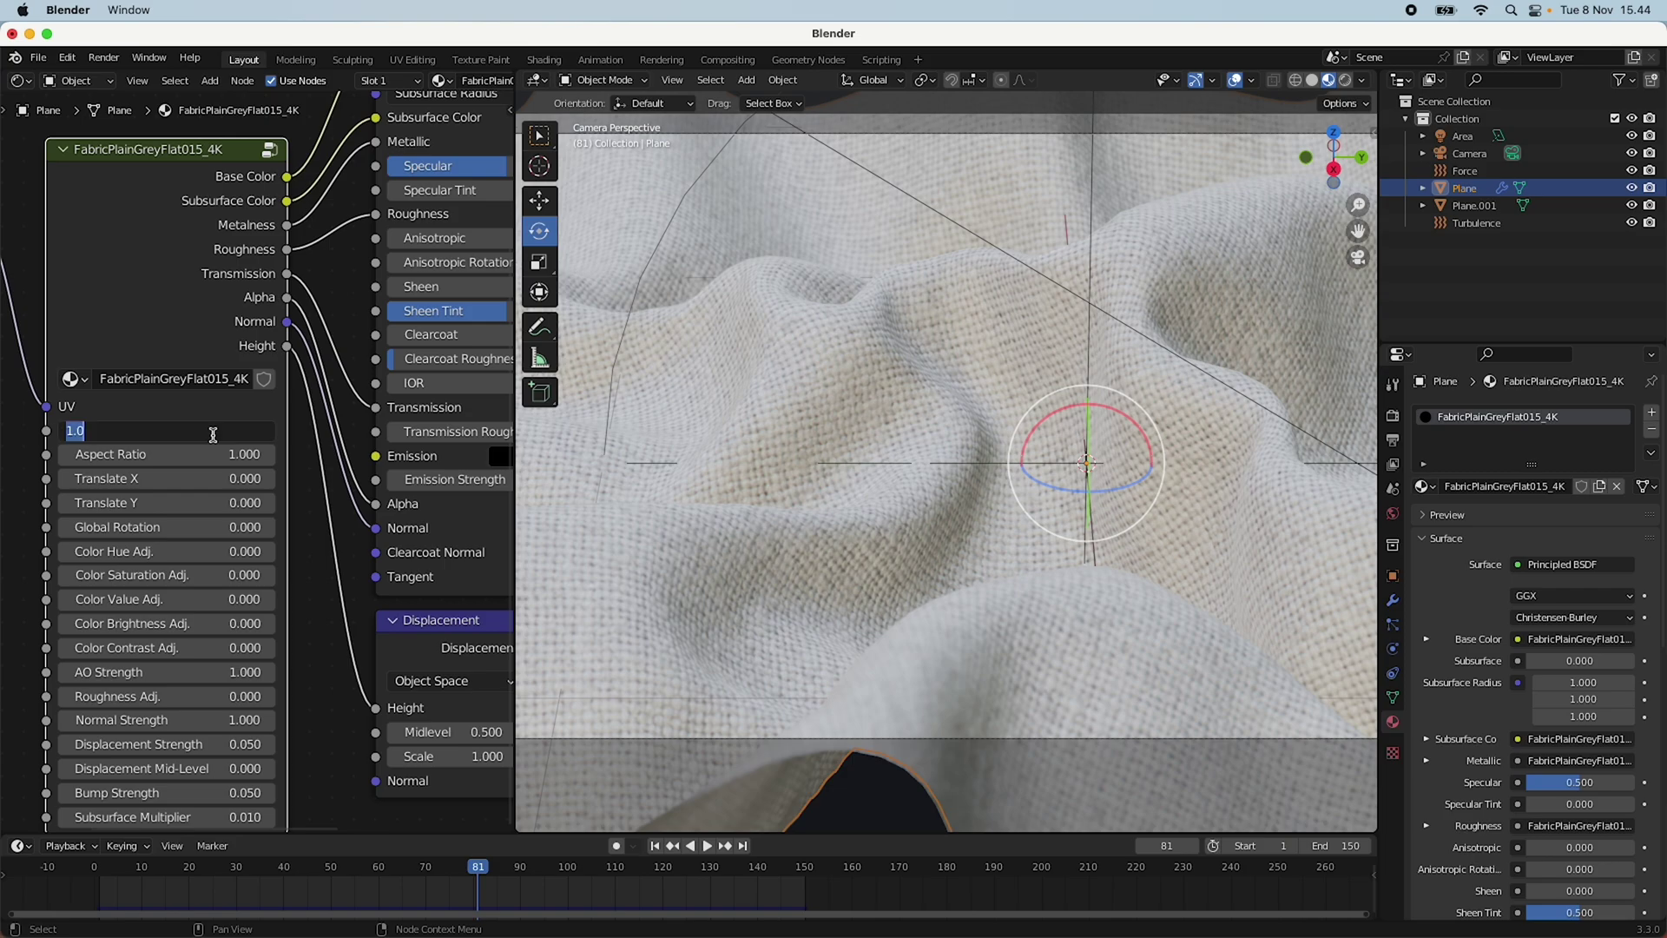
text(3)
key(Return)
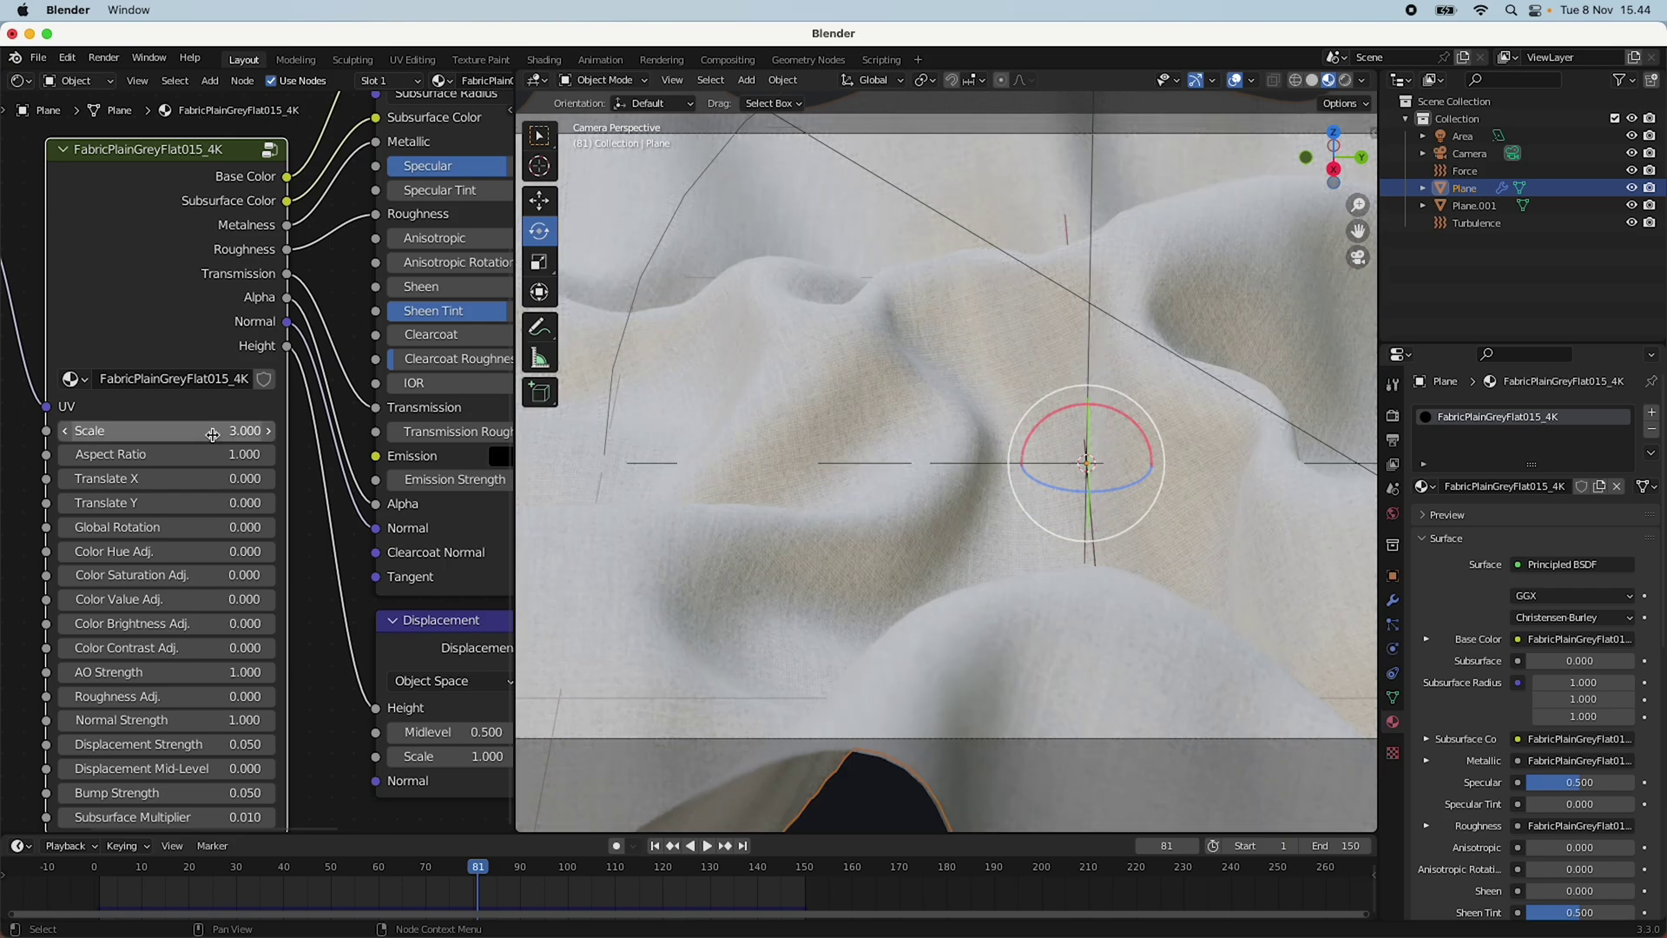
Examine the weave of the rescaled fabric on the cloth, both up close and in the full camera frame.
scroll(905, 403, up, 5)
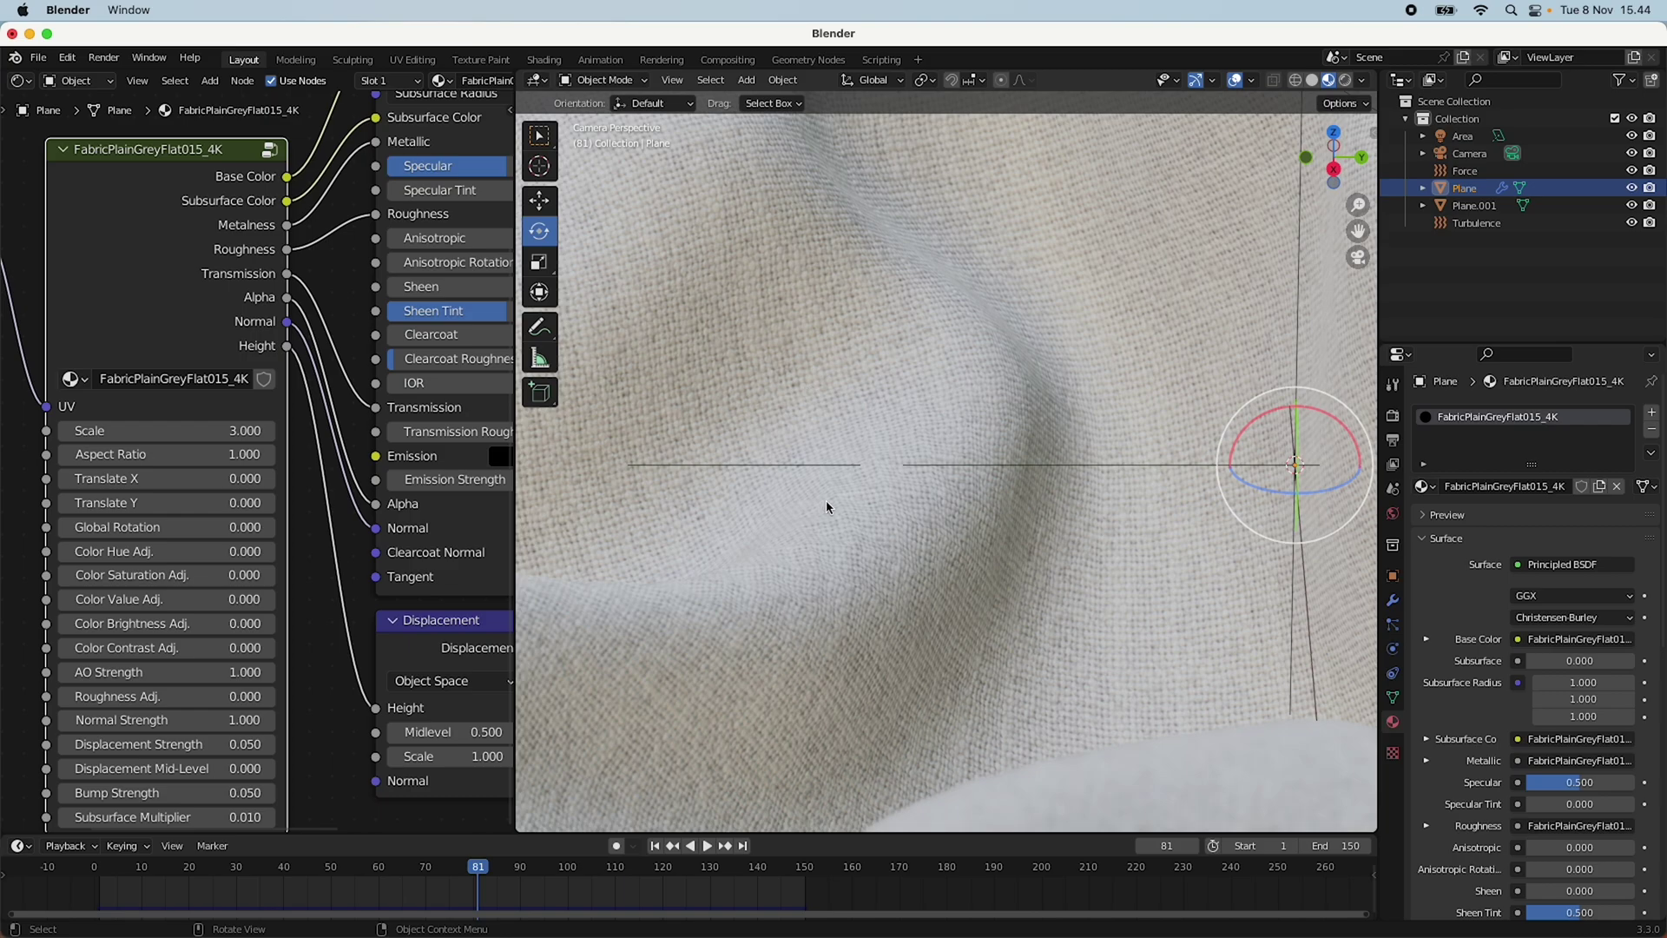
scroll(811, 499, down, 5)
scroll(909, 565, up, 2)
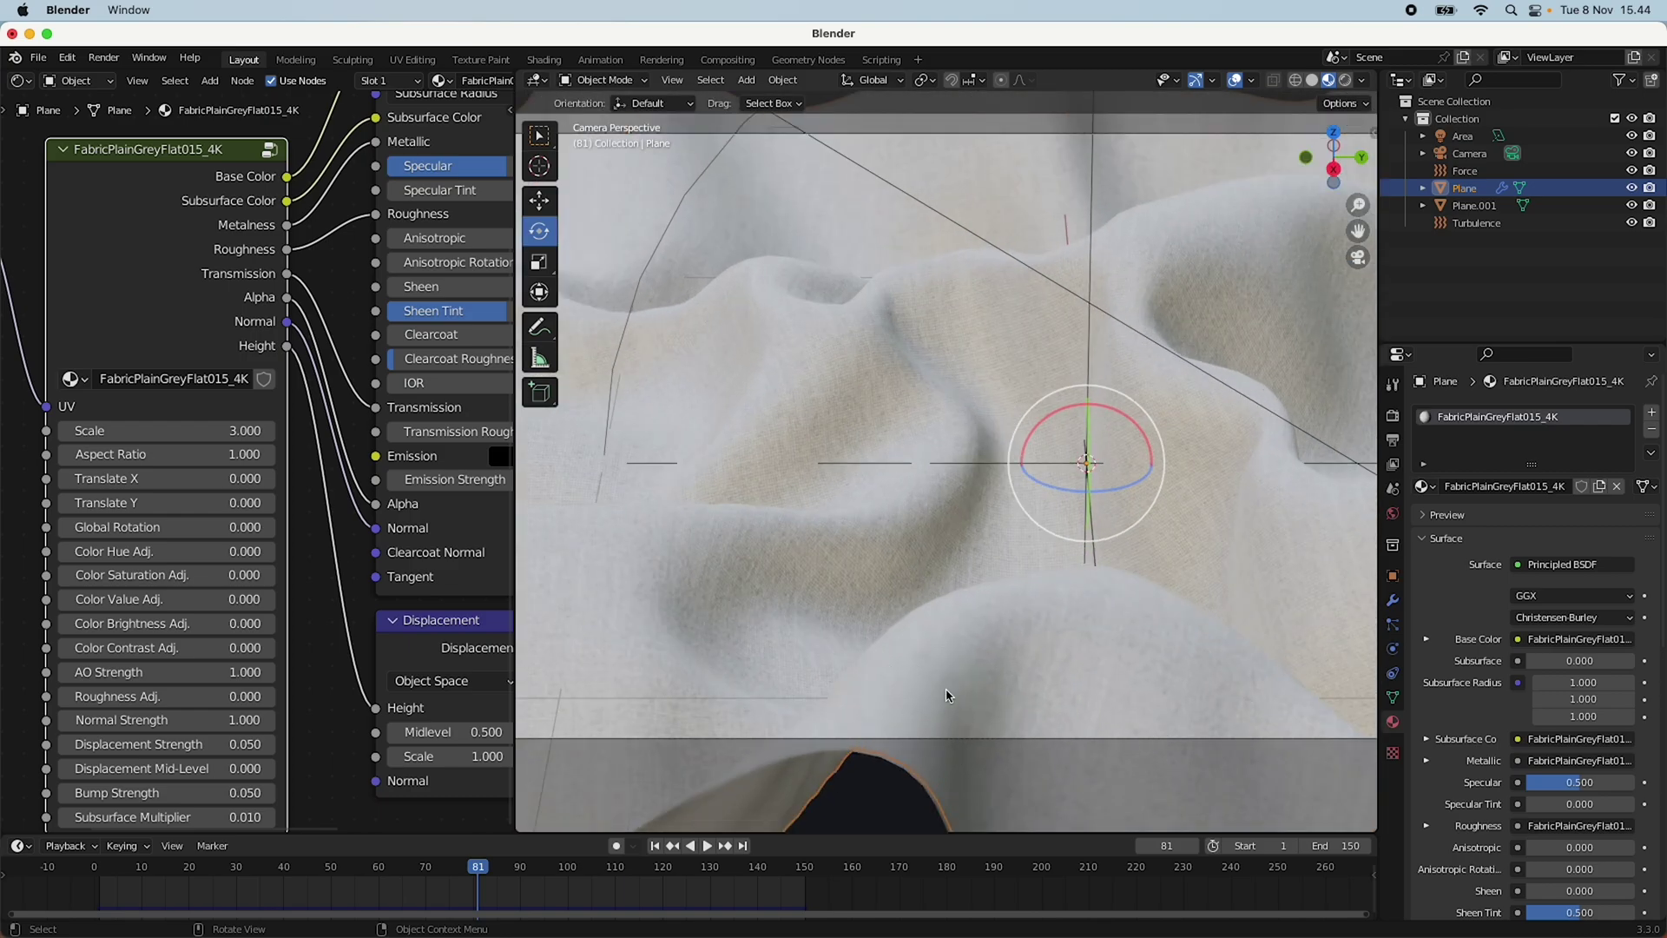
scroll(960, 685, down, 2)
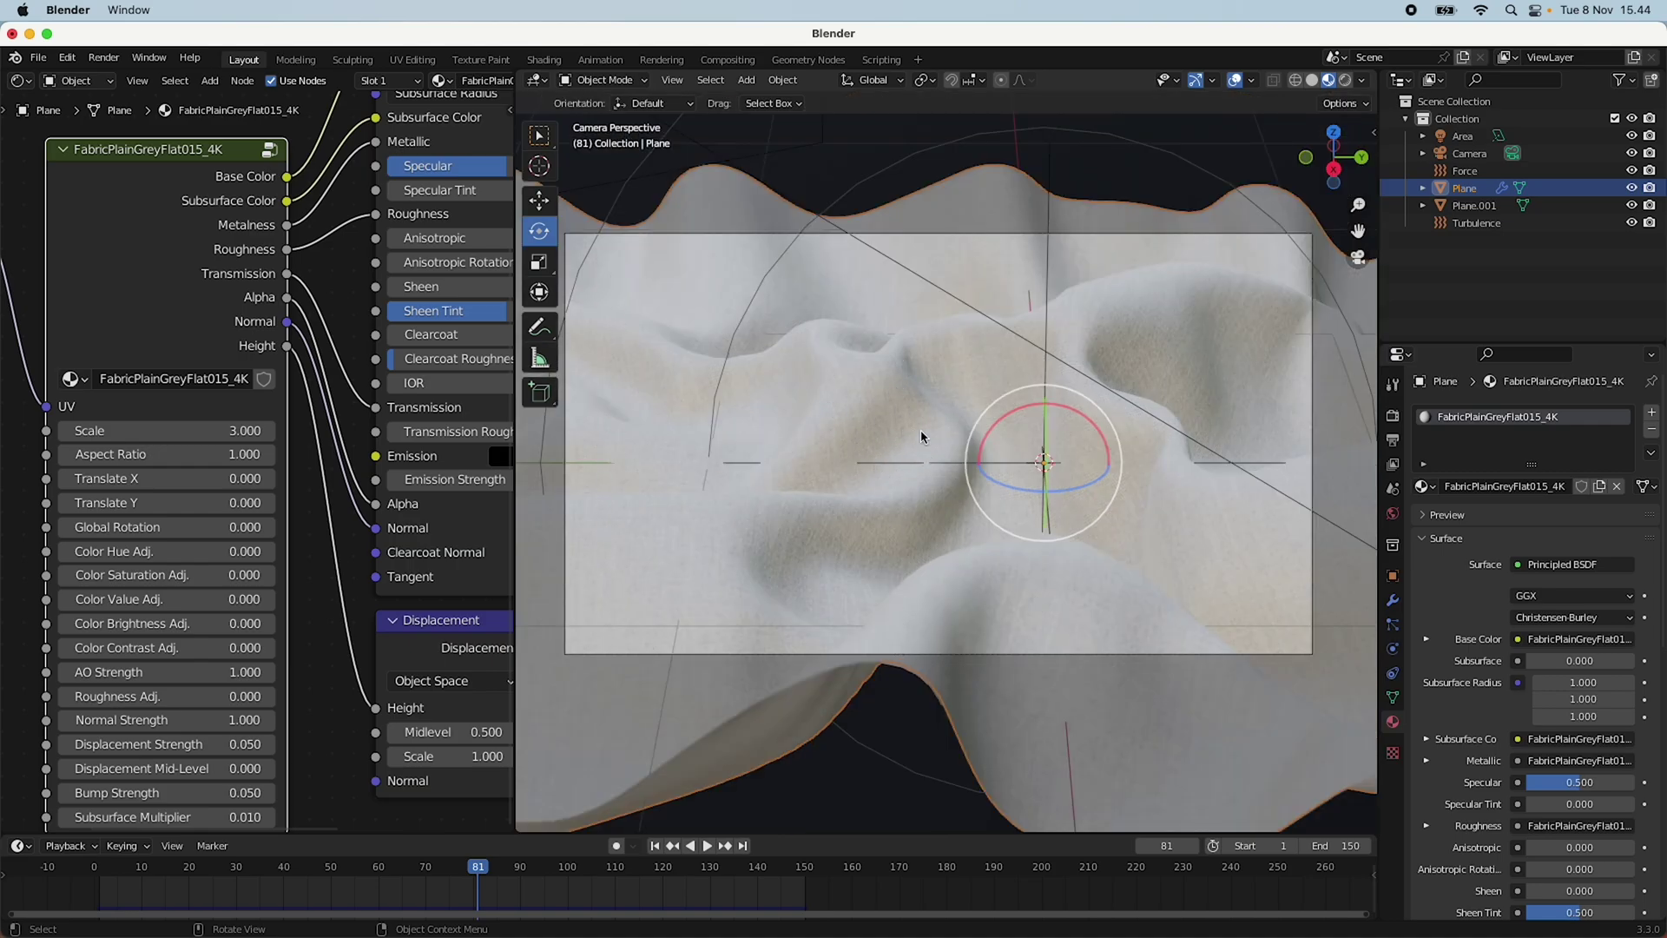
scroll(924, 425, up, 3)
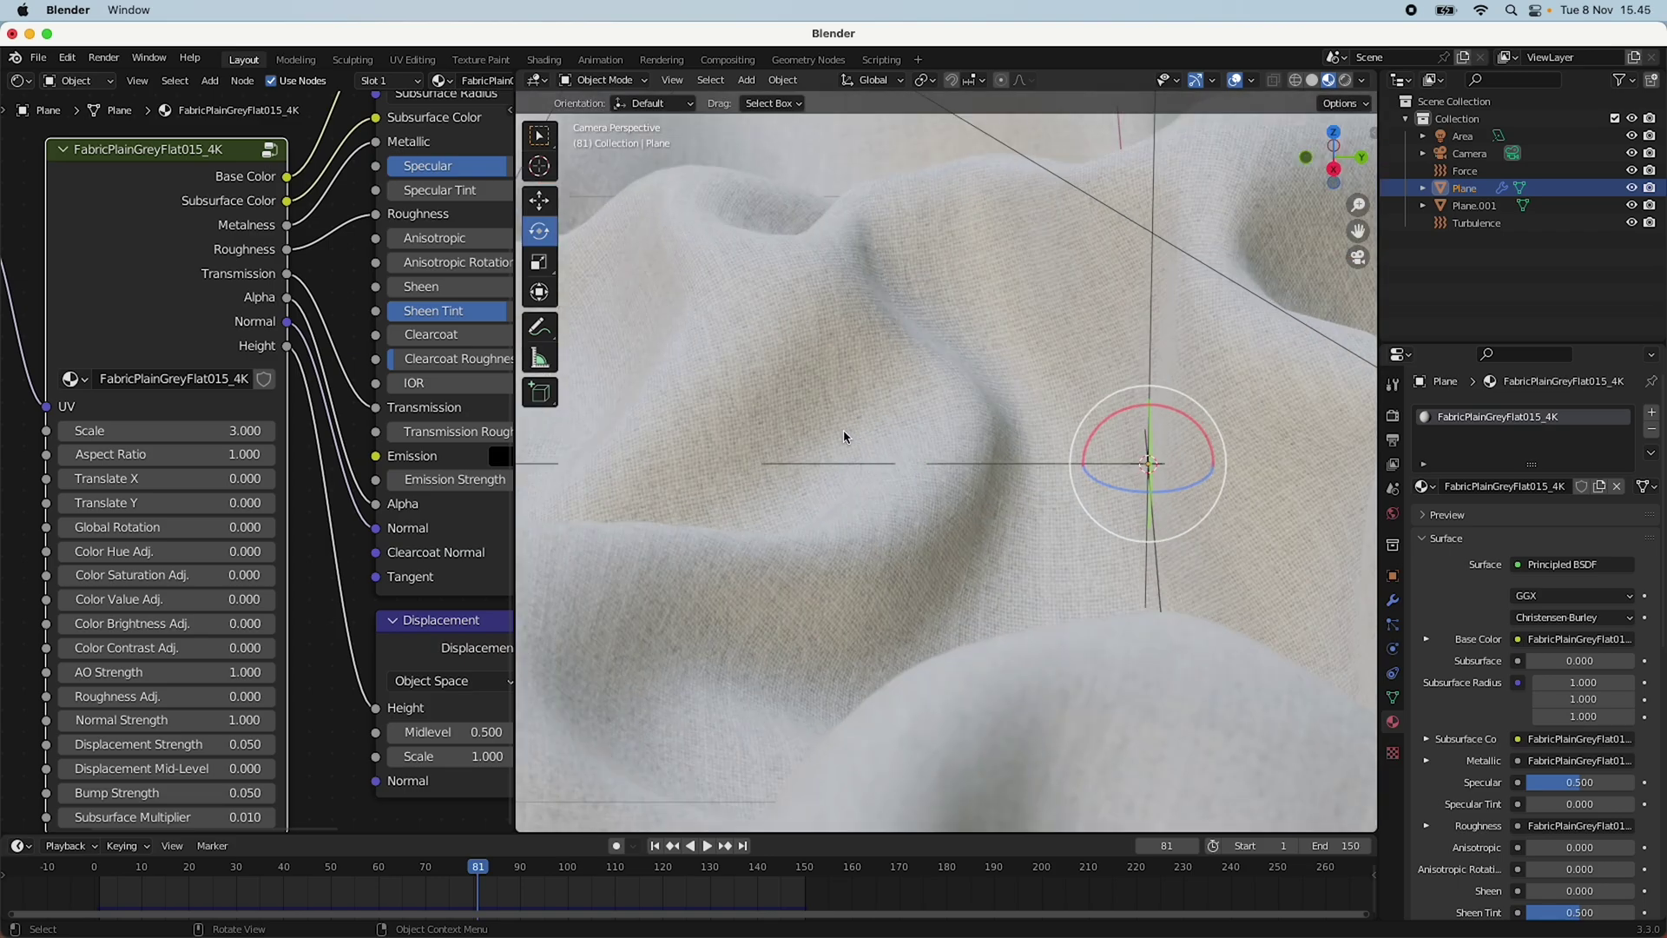
scroll(846, 424, down, 3)
scroll(894, 563, up, 3)
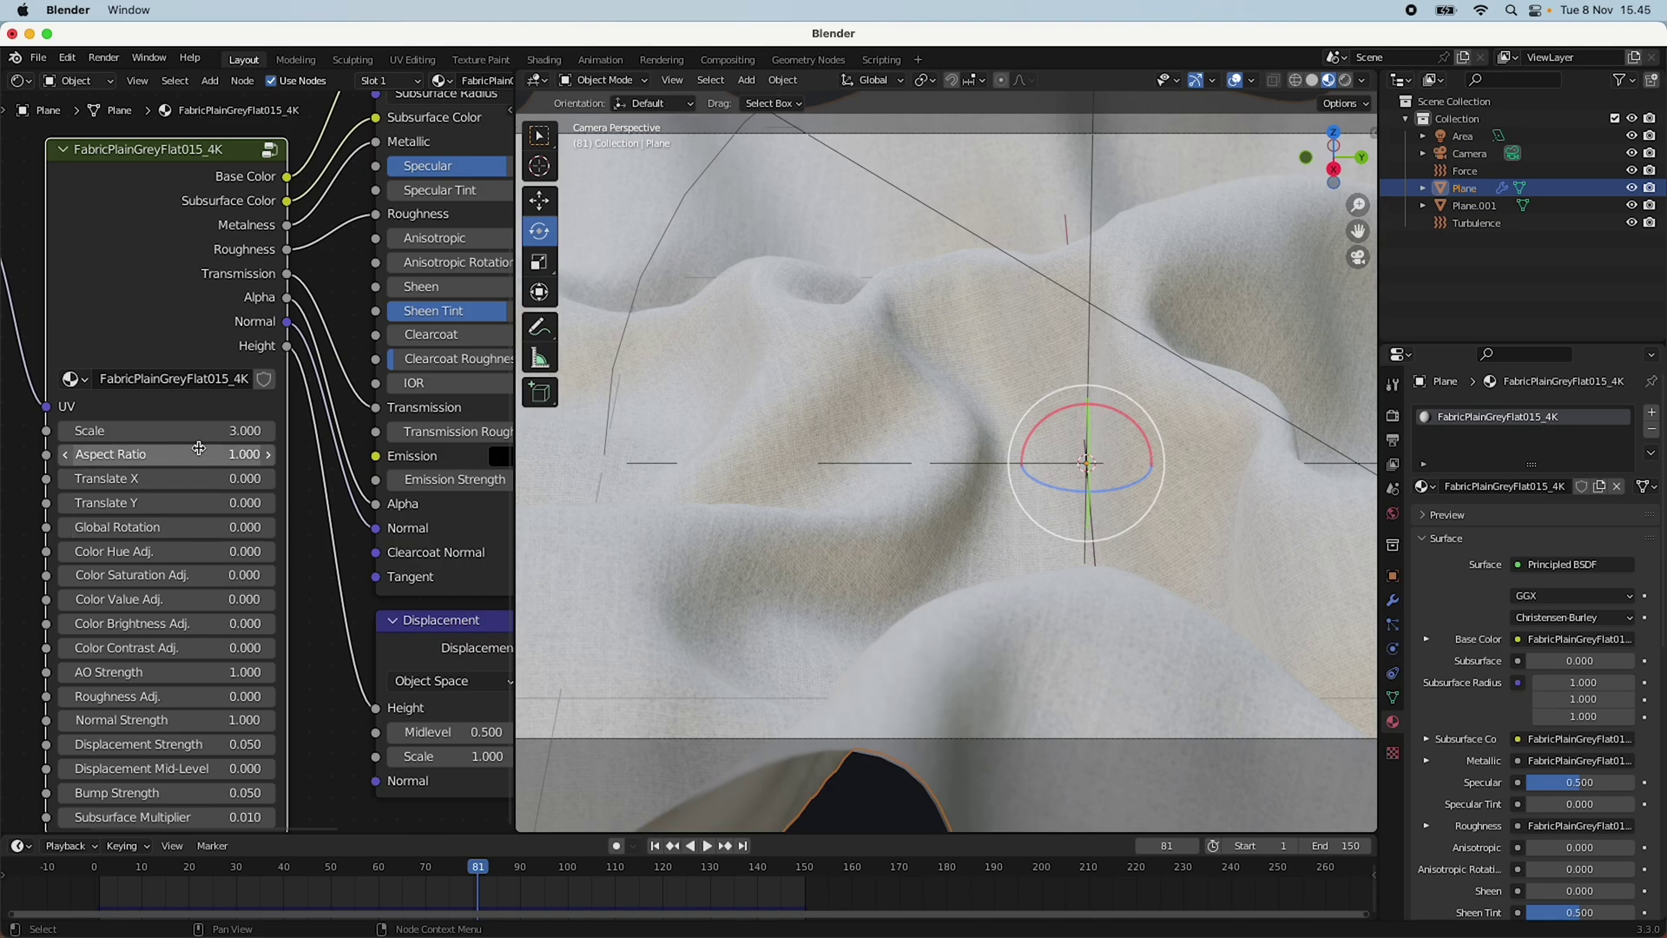
Set the Displacement Strength of the FabricPlainGreyFlat015_4K node to 0.01.
click(218, 747)
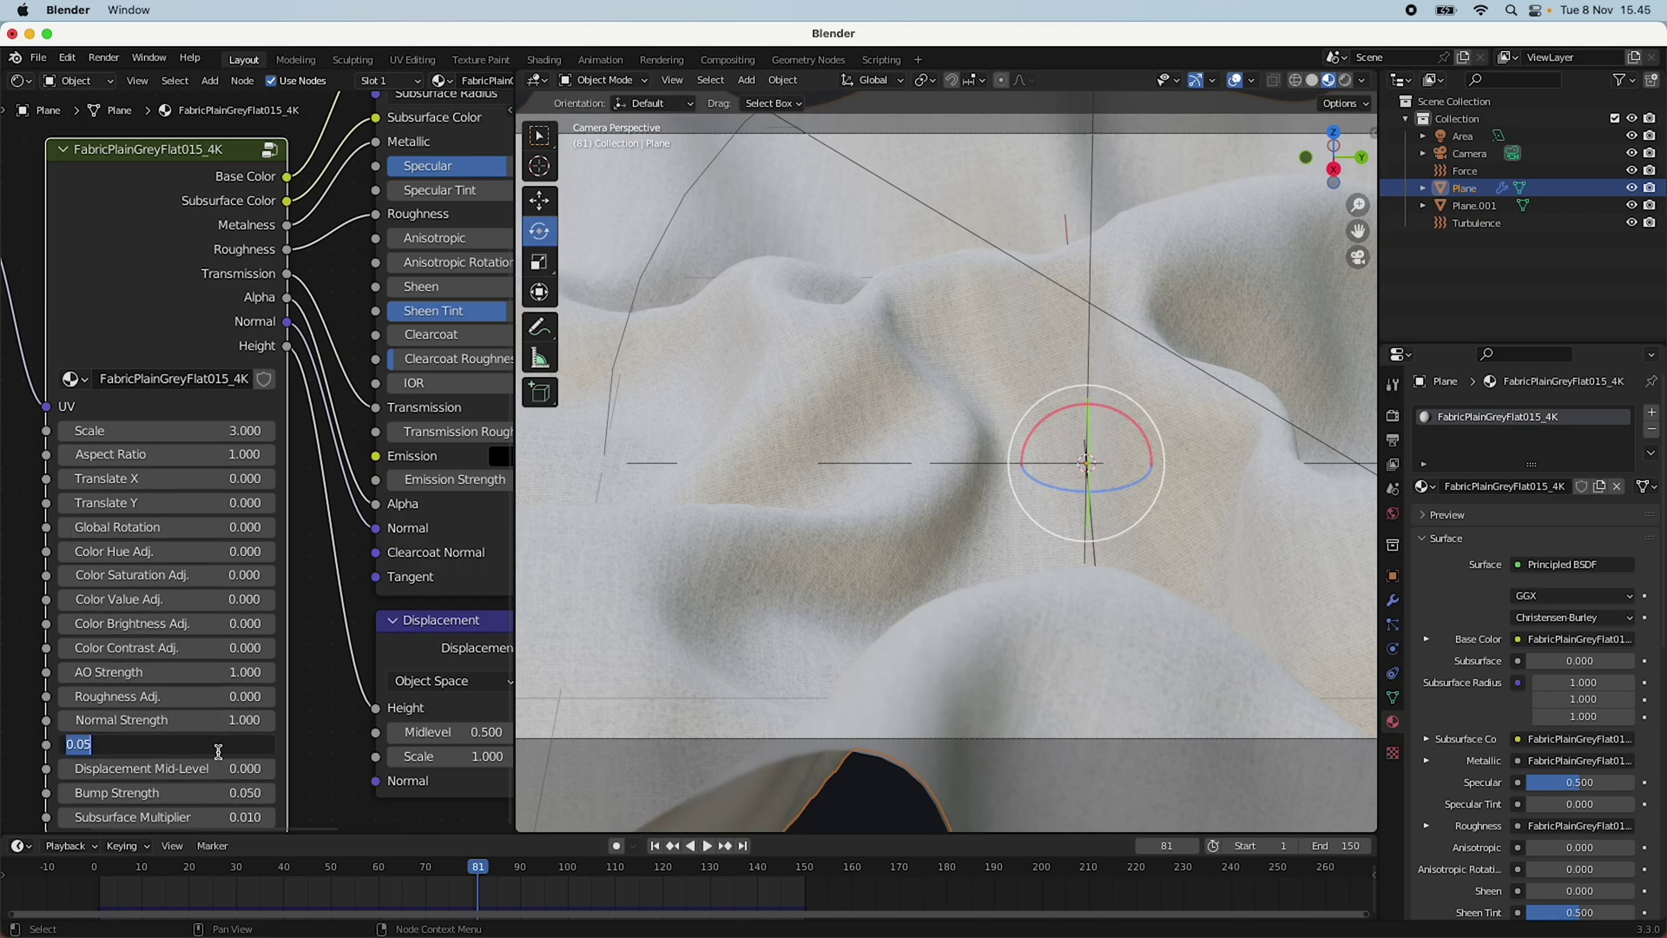
text(0.01)
key(Return)
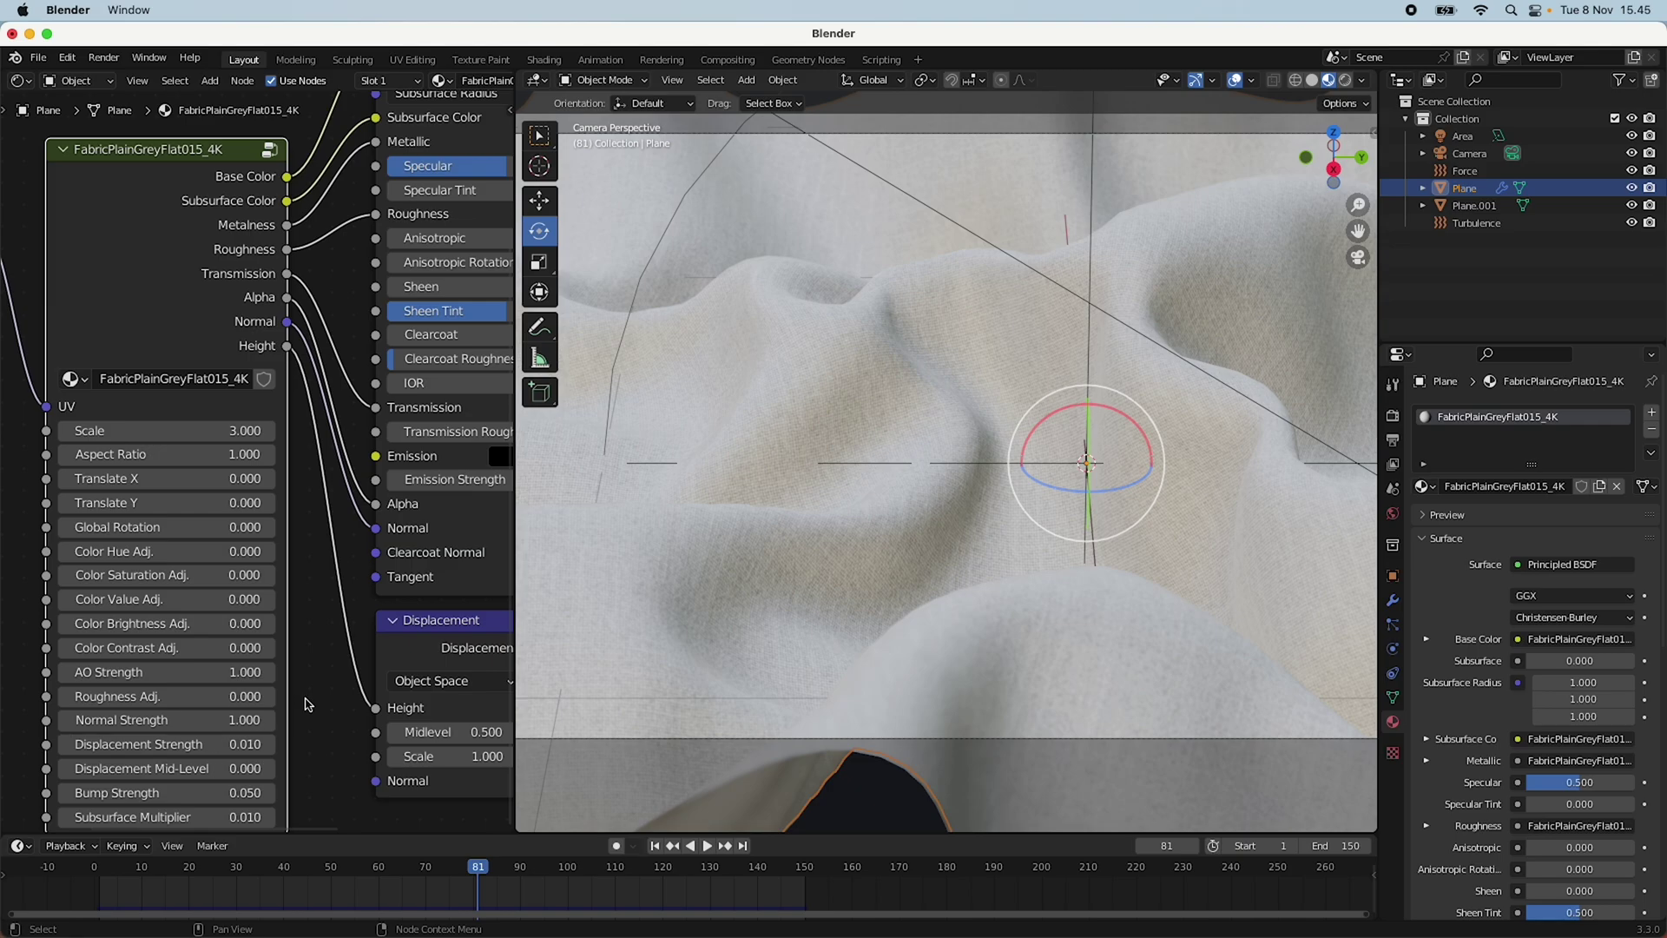
Widen the 3D viewport slightly and set the Principled BSDF's Sheen to 0.25.
scroll(281, 493, down, 4)
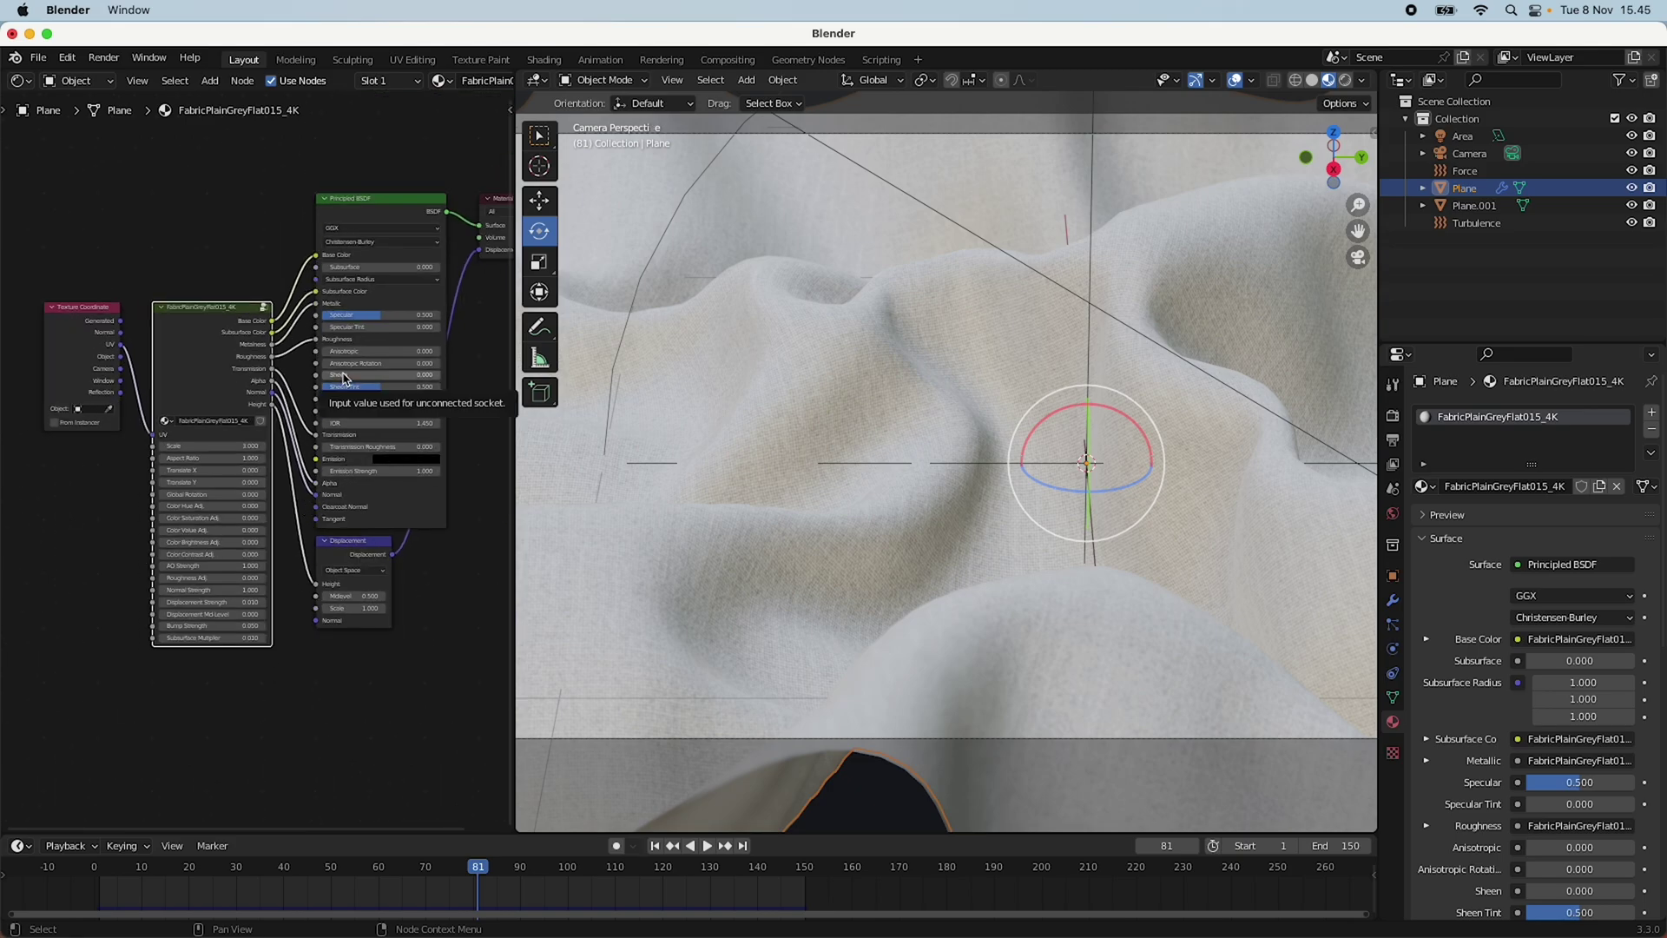
middle_drag(477, 472, 429, 546)
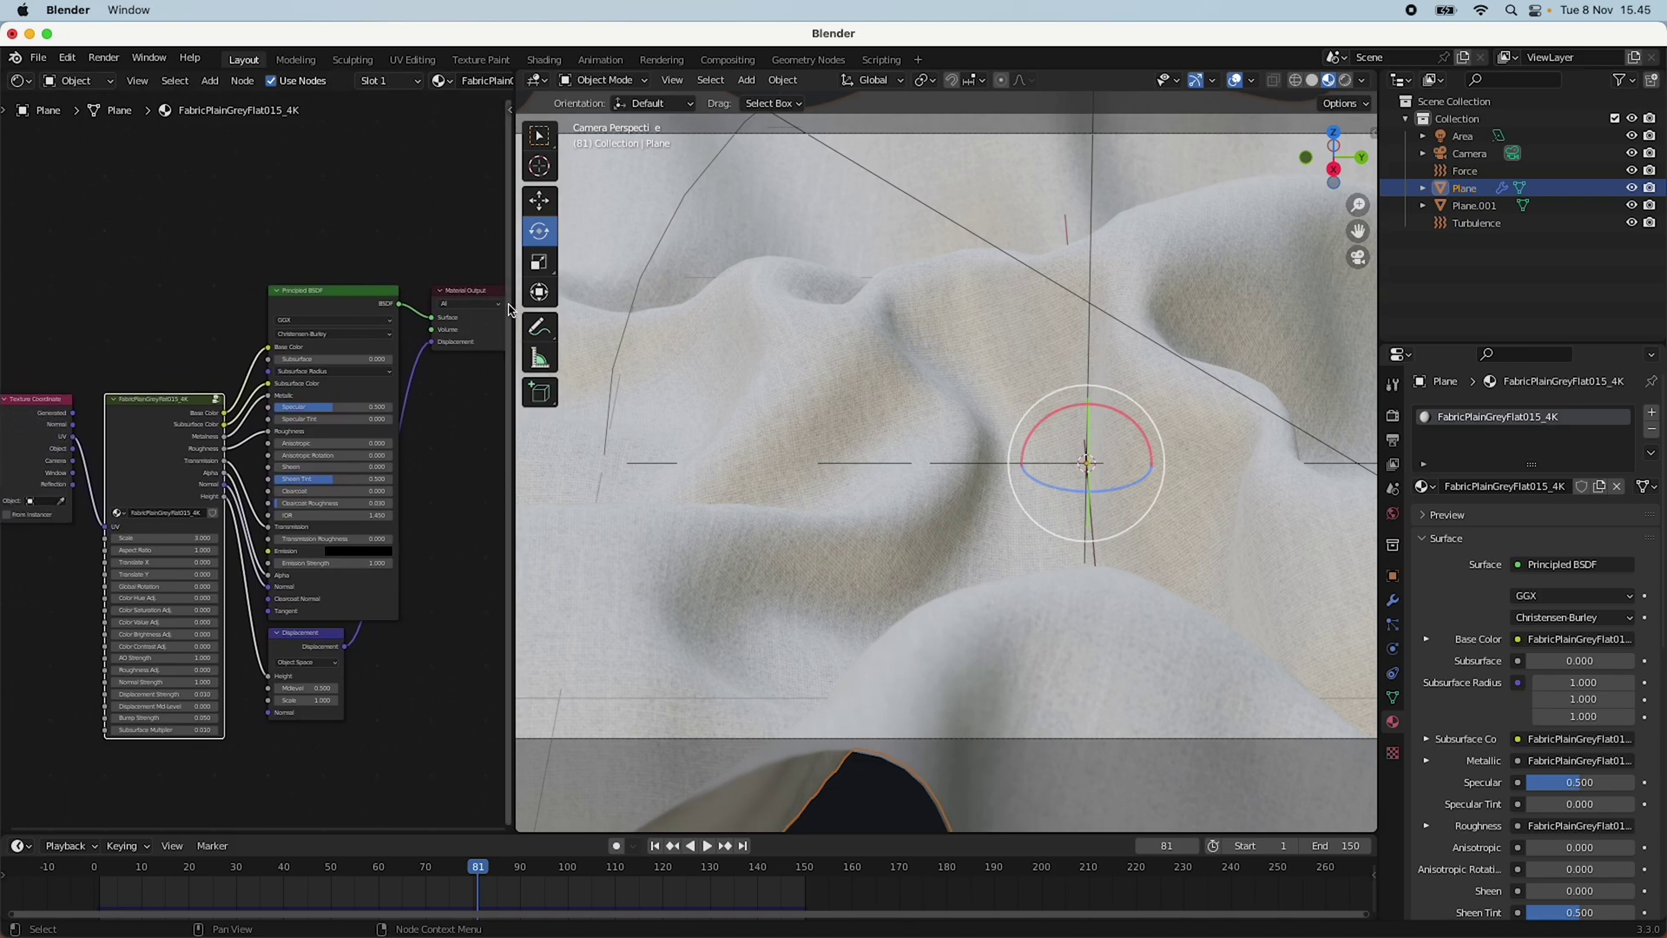
drag(517, 303, 478, 341)
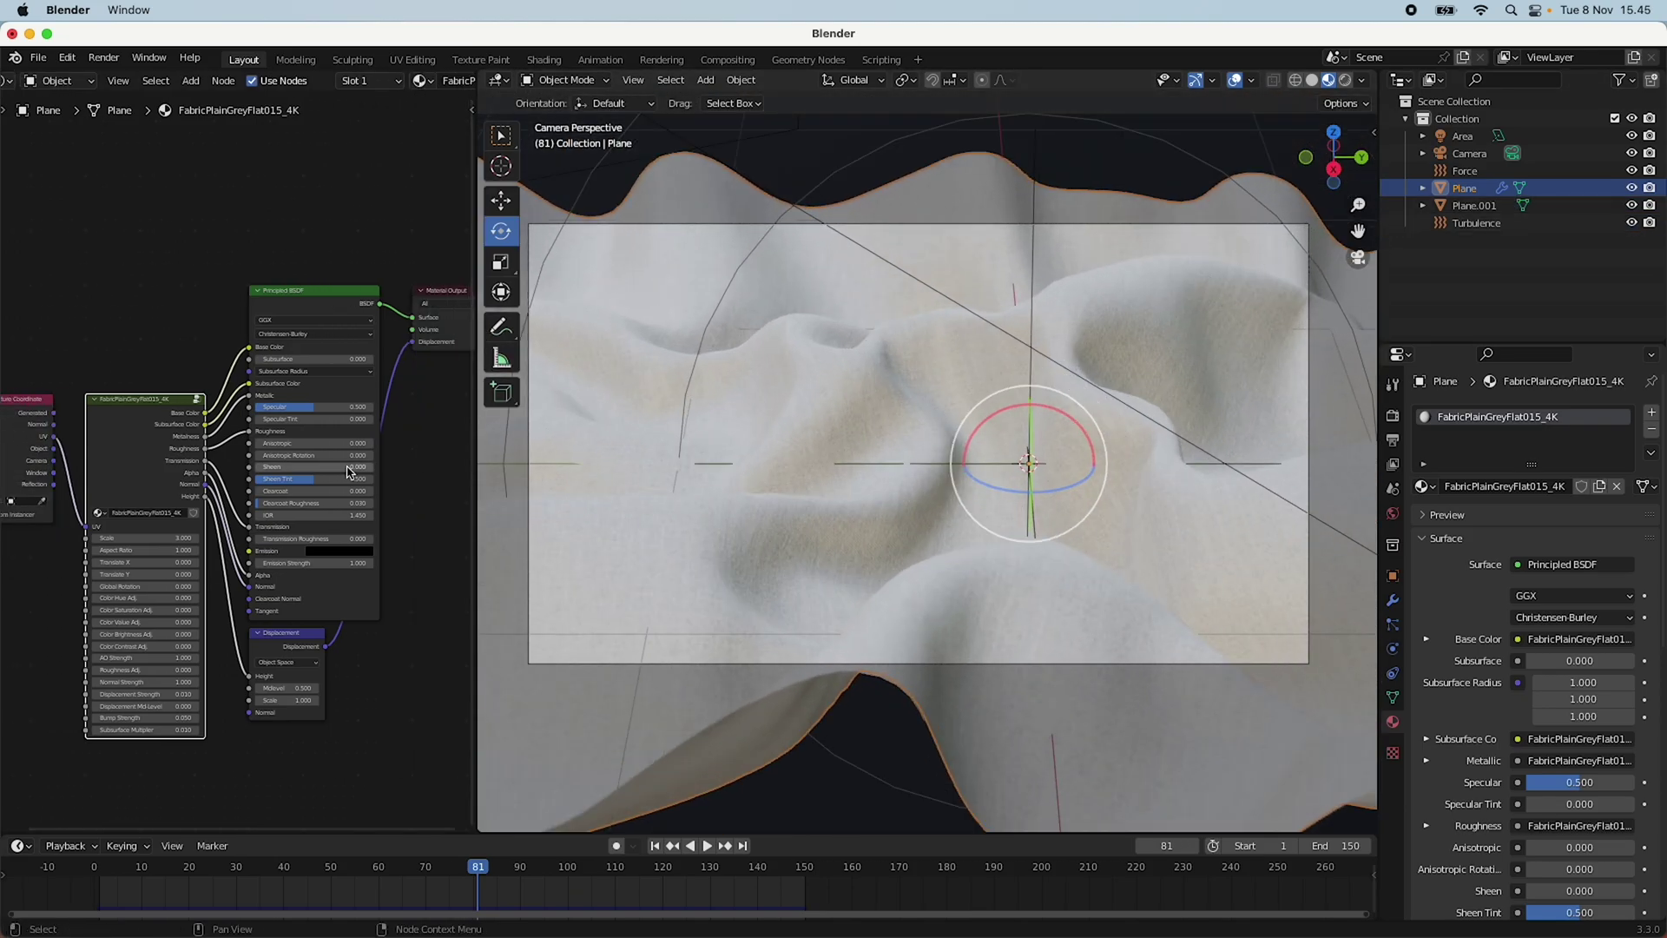
scroll(320, 470, up, 2)
click(319, 469)
text(0.25)
key(Return)
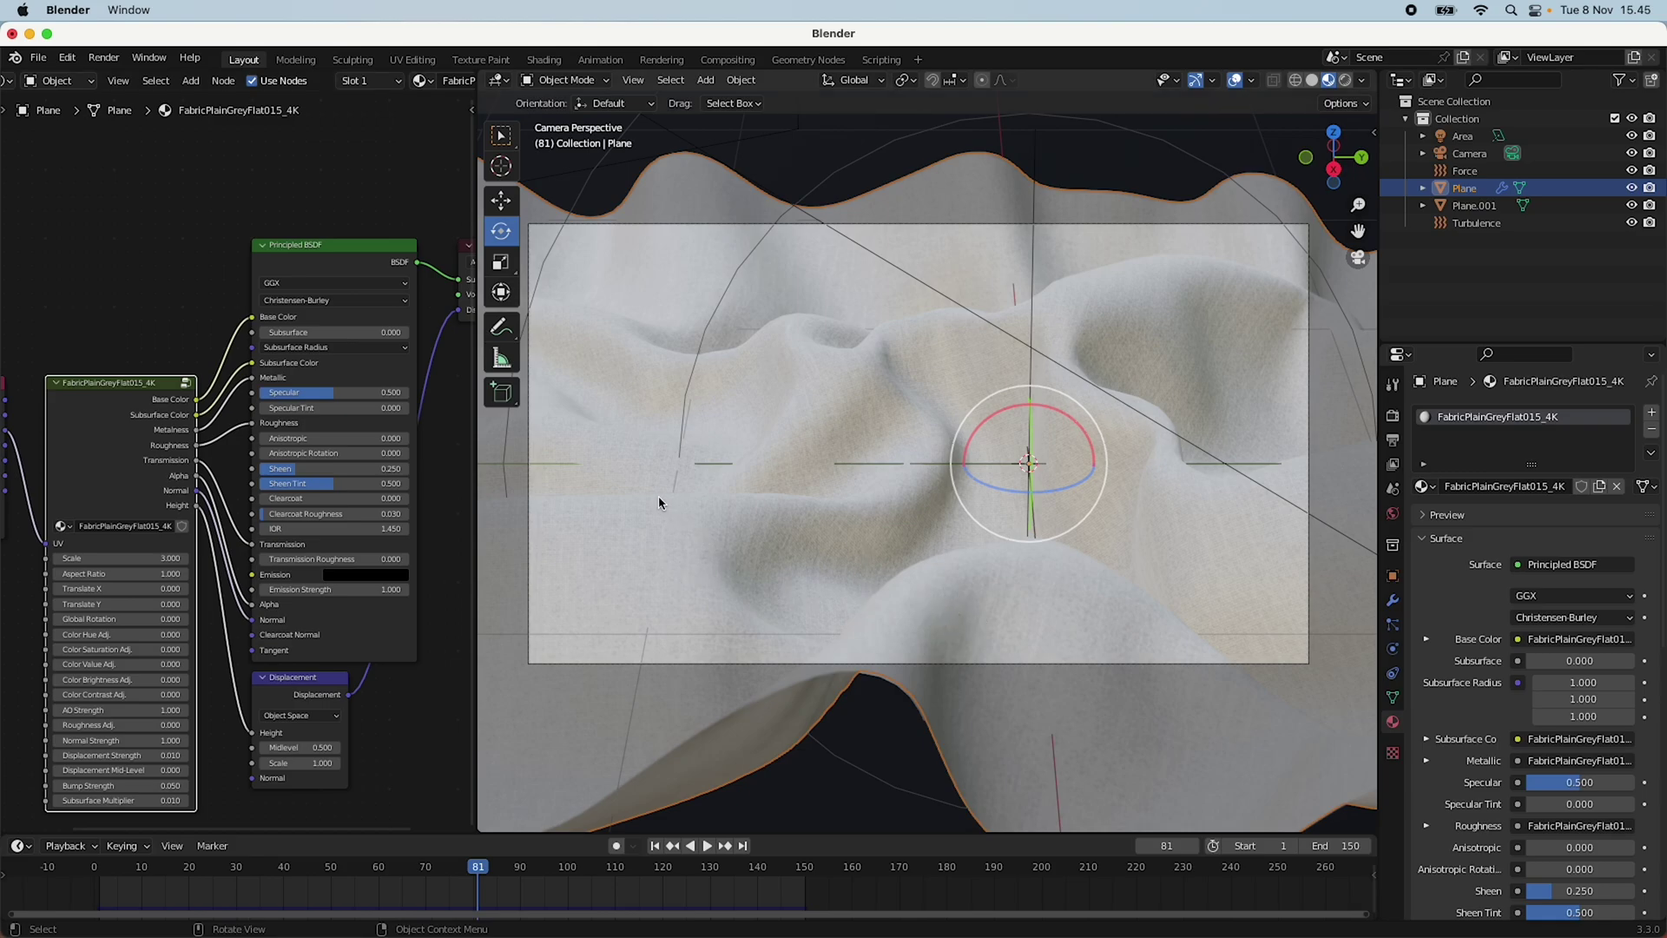
Unwrap the whole cloth mesh in Edit Mode with Smart UV Project at a 66° angle limit, and return to Object Mode.
click(563, 80)
click(581, 127)
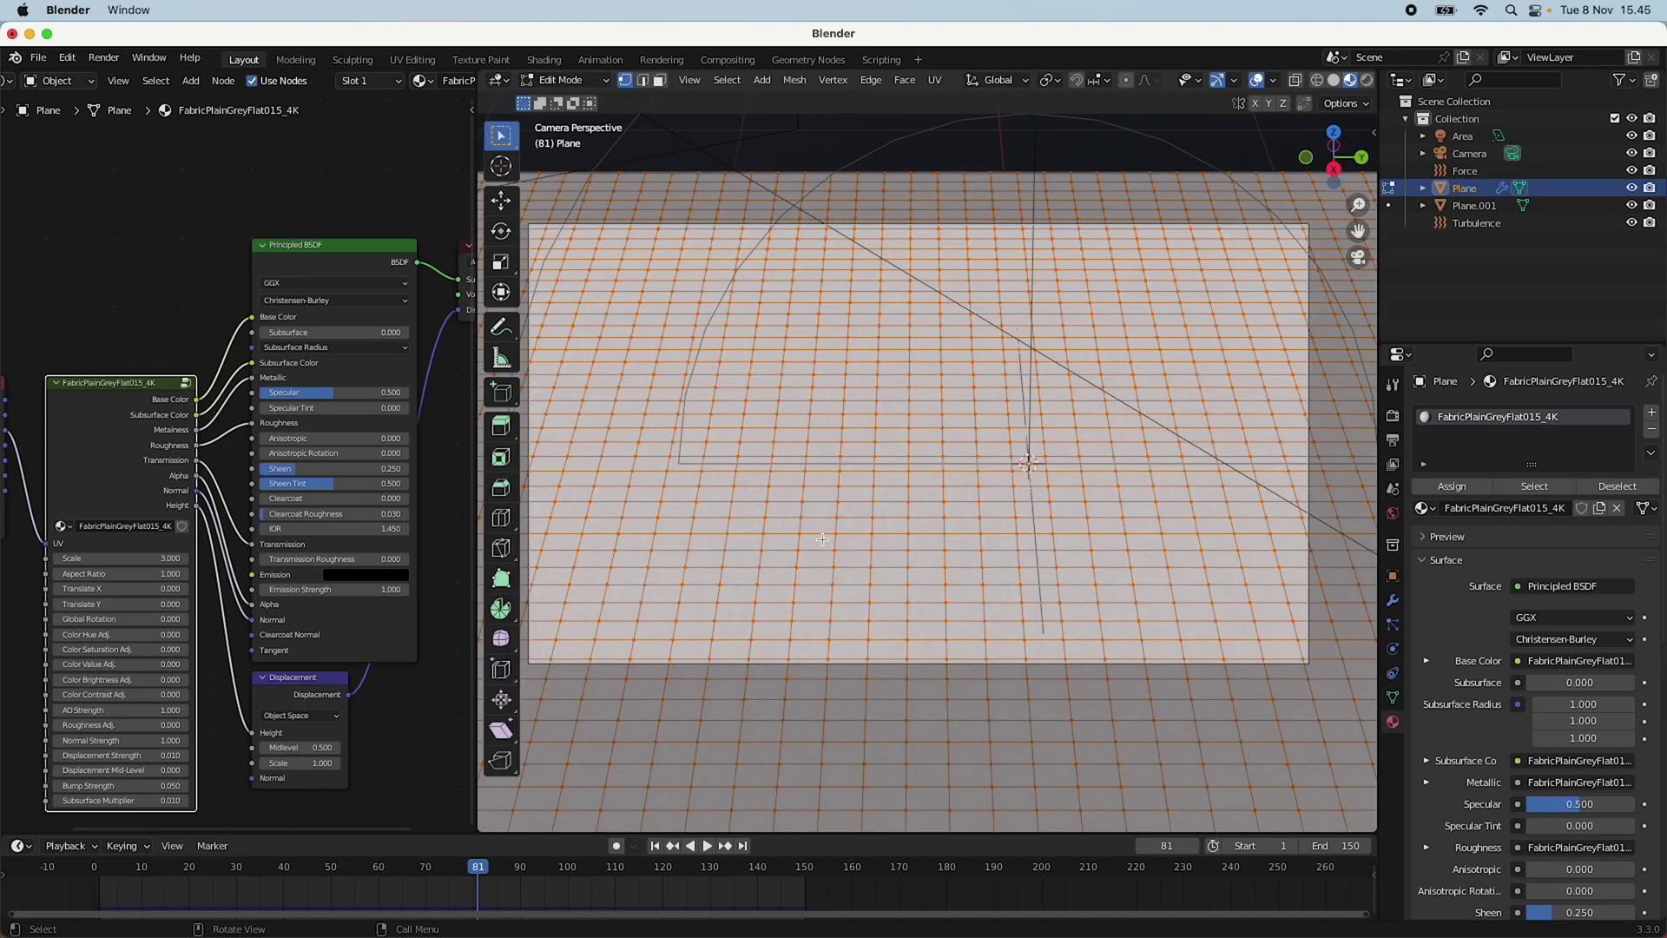
key(u)
click(804, 566)
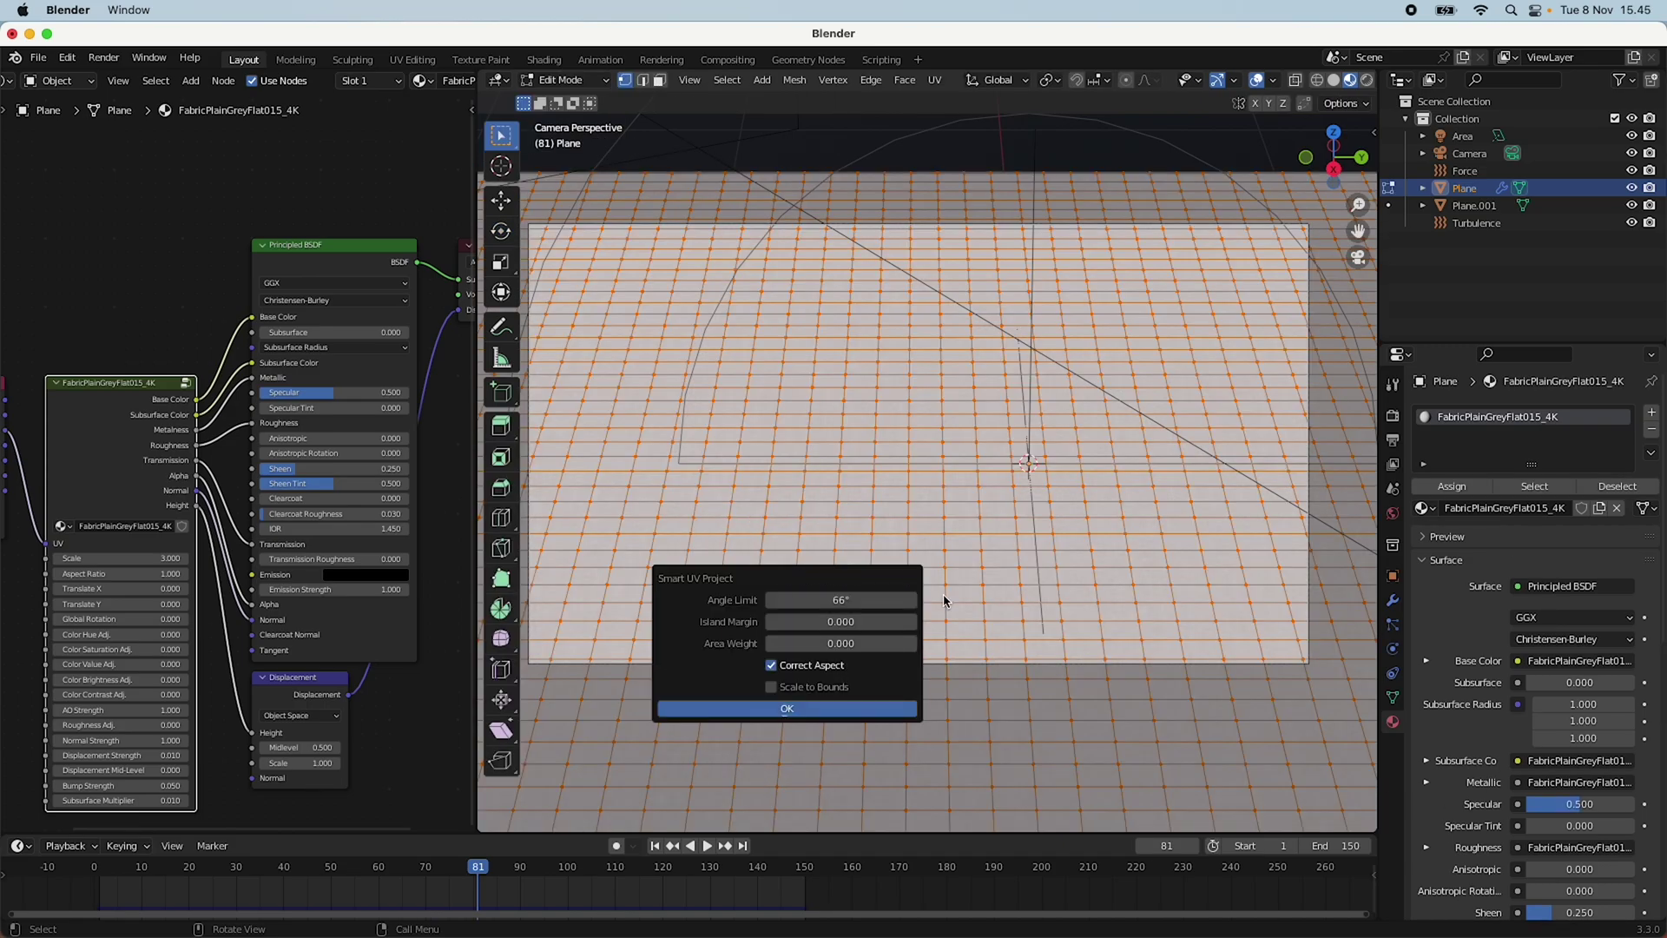
click(856, 707)
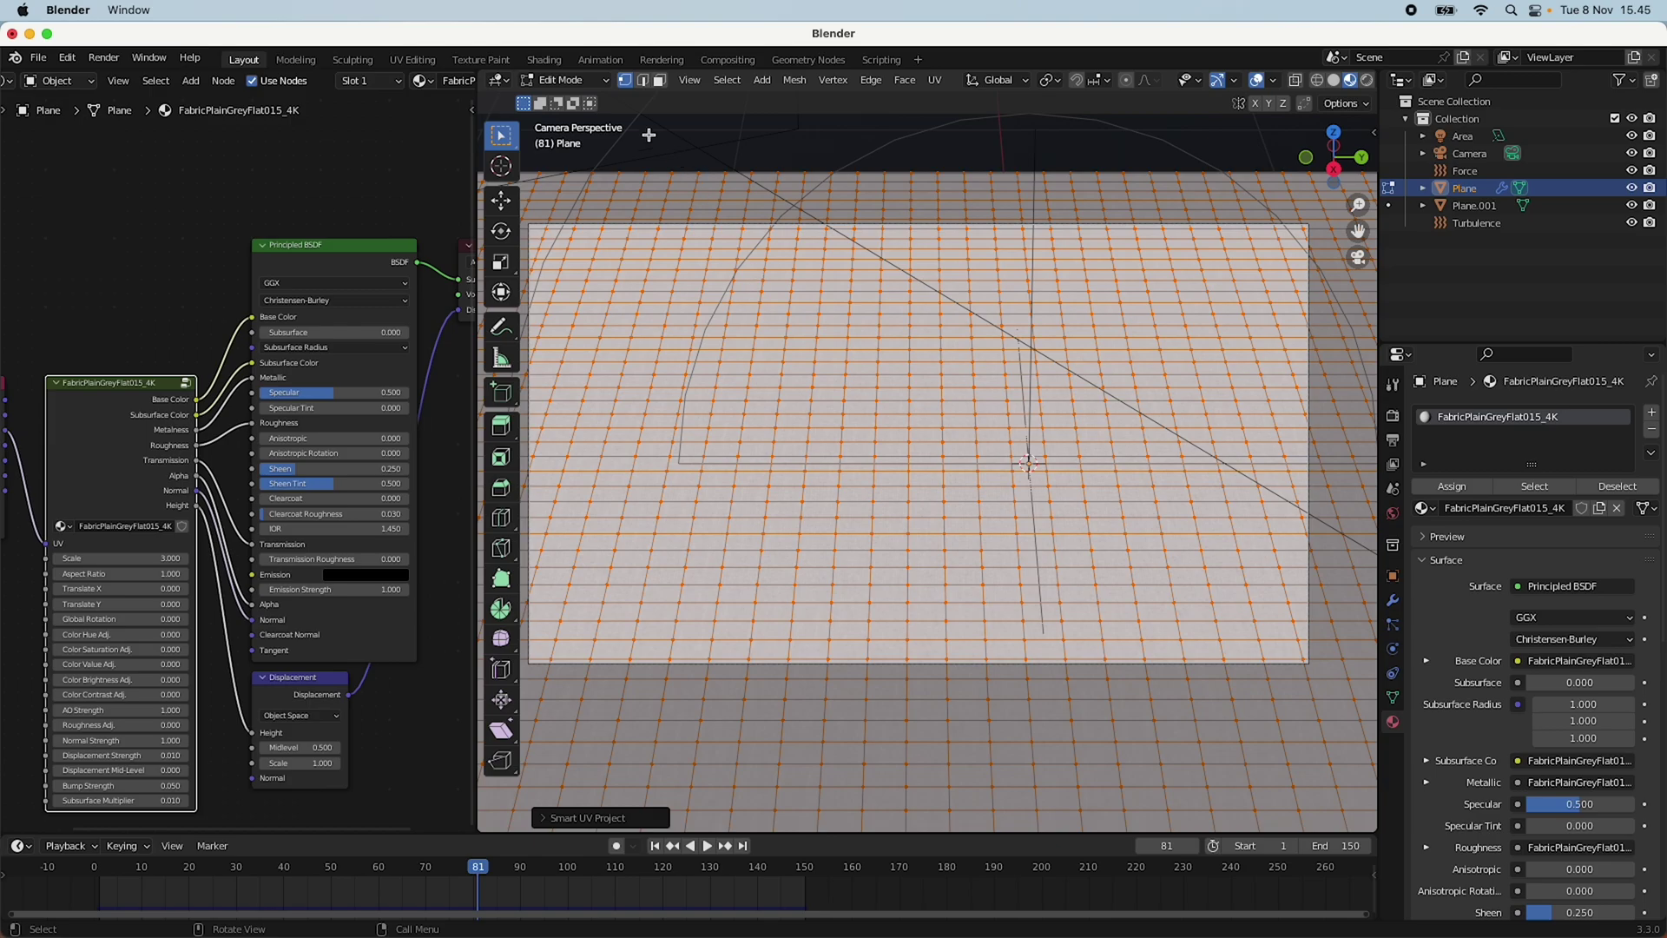
click(564, 80)
click(573, 95)
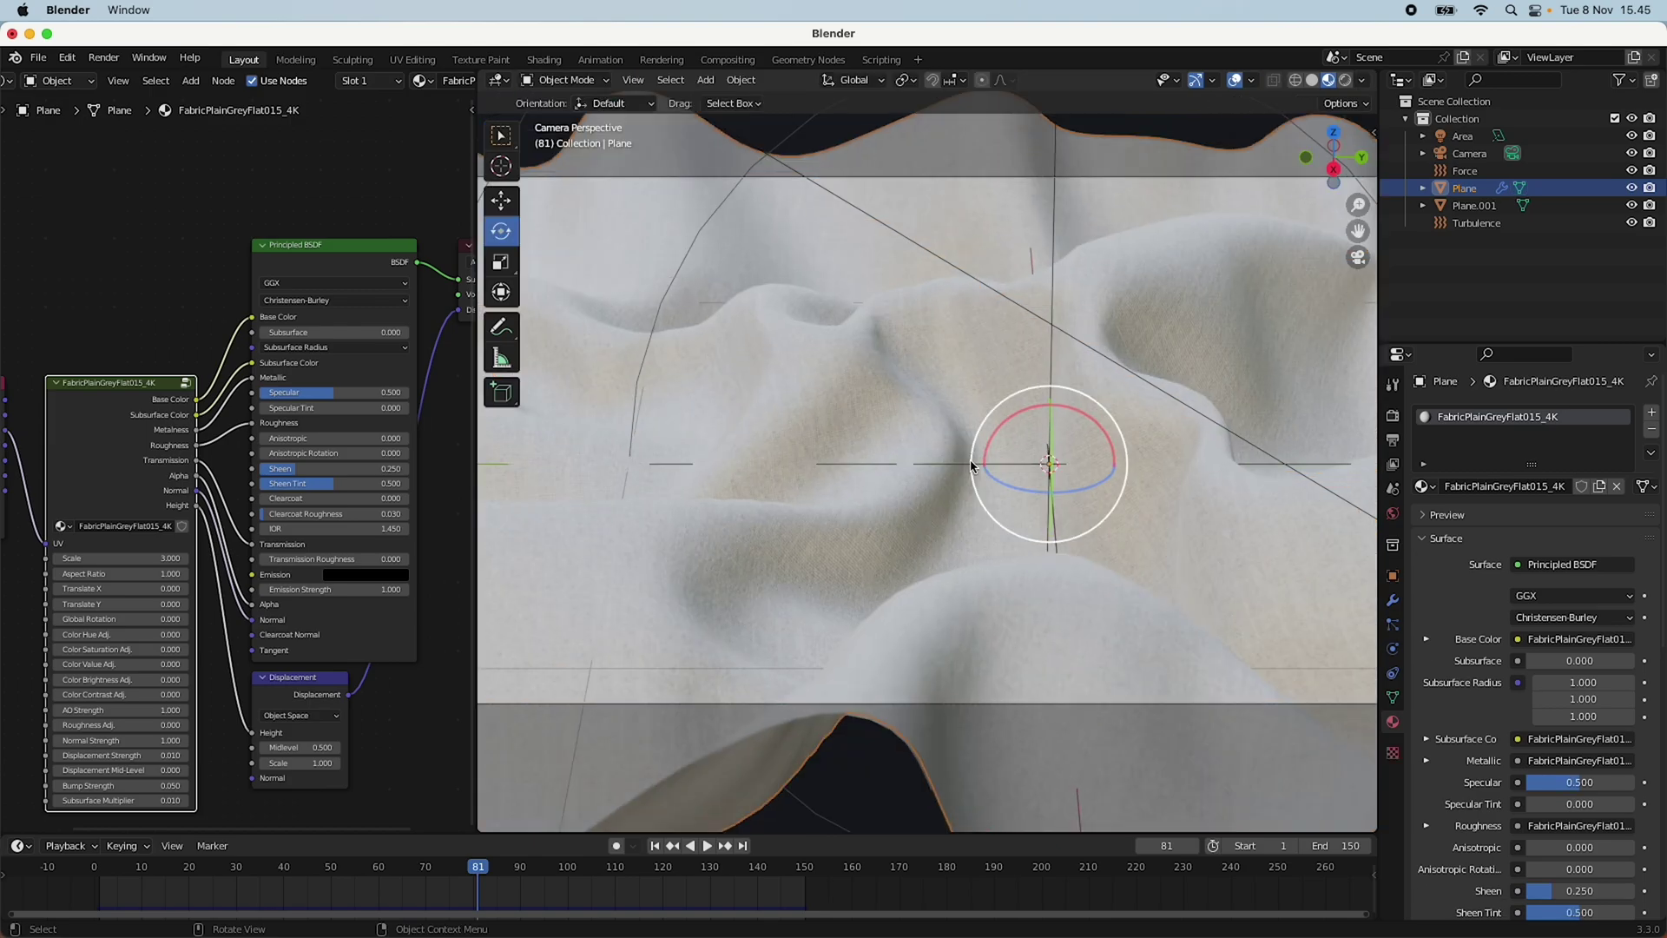
Inspect the unwrapped fabric texture on the cloth folds up close and in the full camera view.
scroll(841, 535, up, 4)
scroll(837, 530, down, 6)
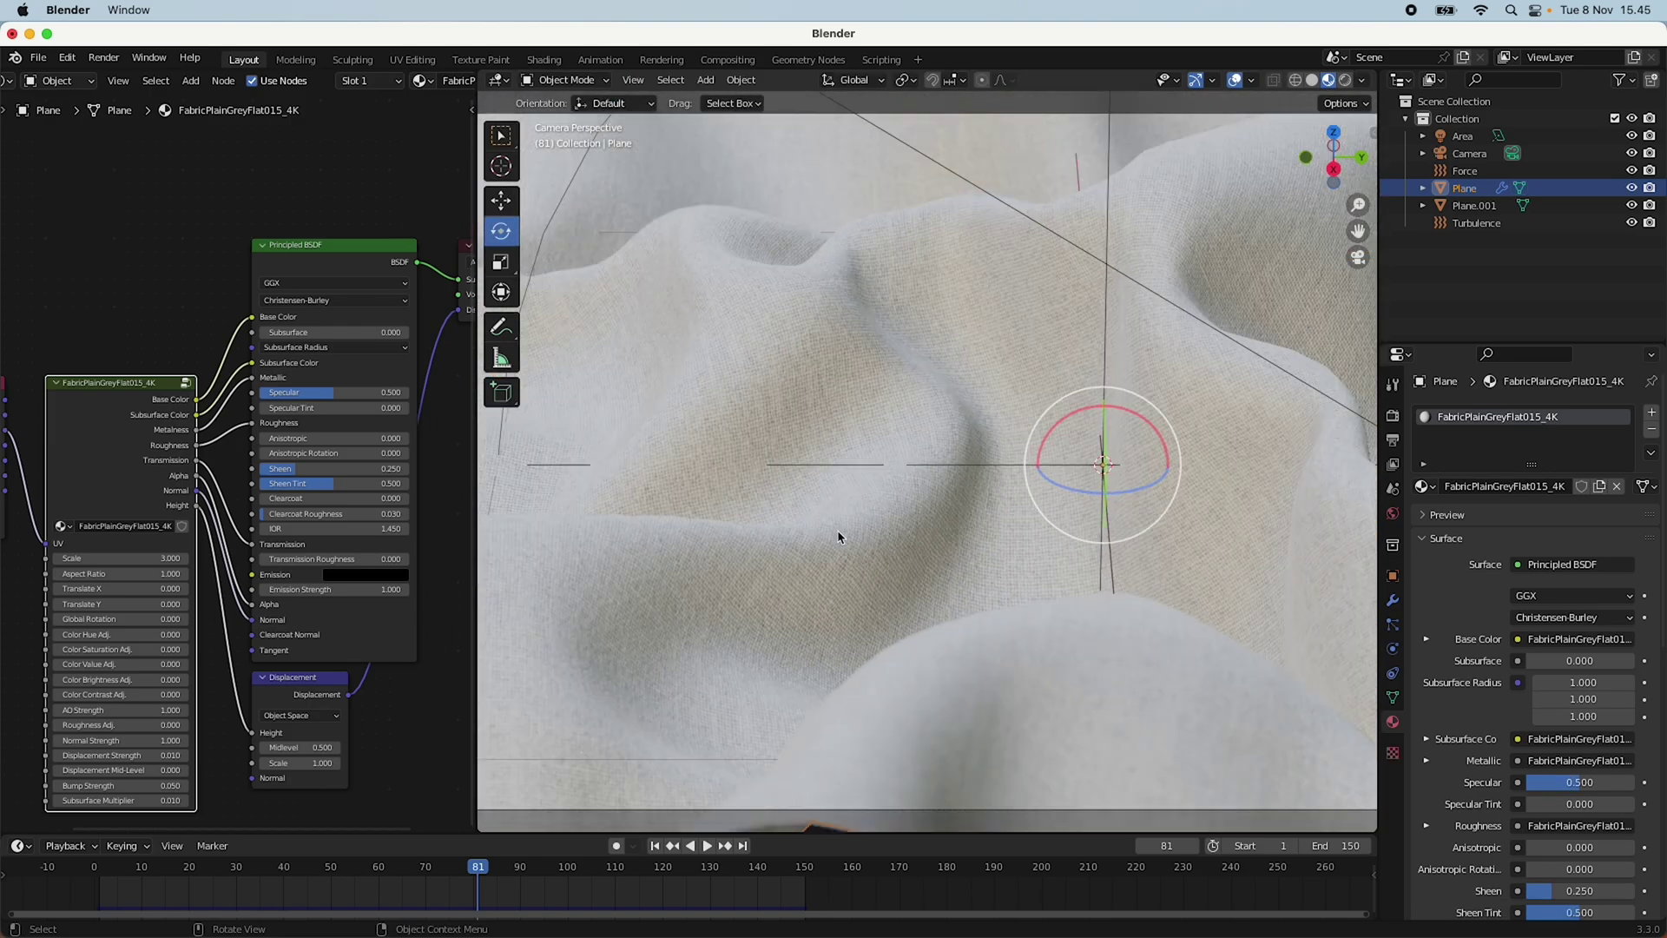
scroll(838, 530, down, 2)
scroll(837, 529, up, 6)
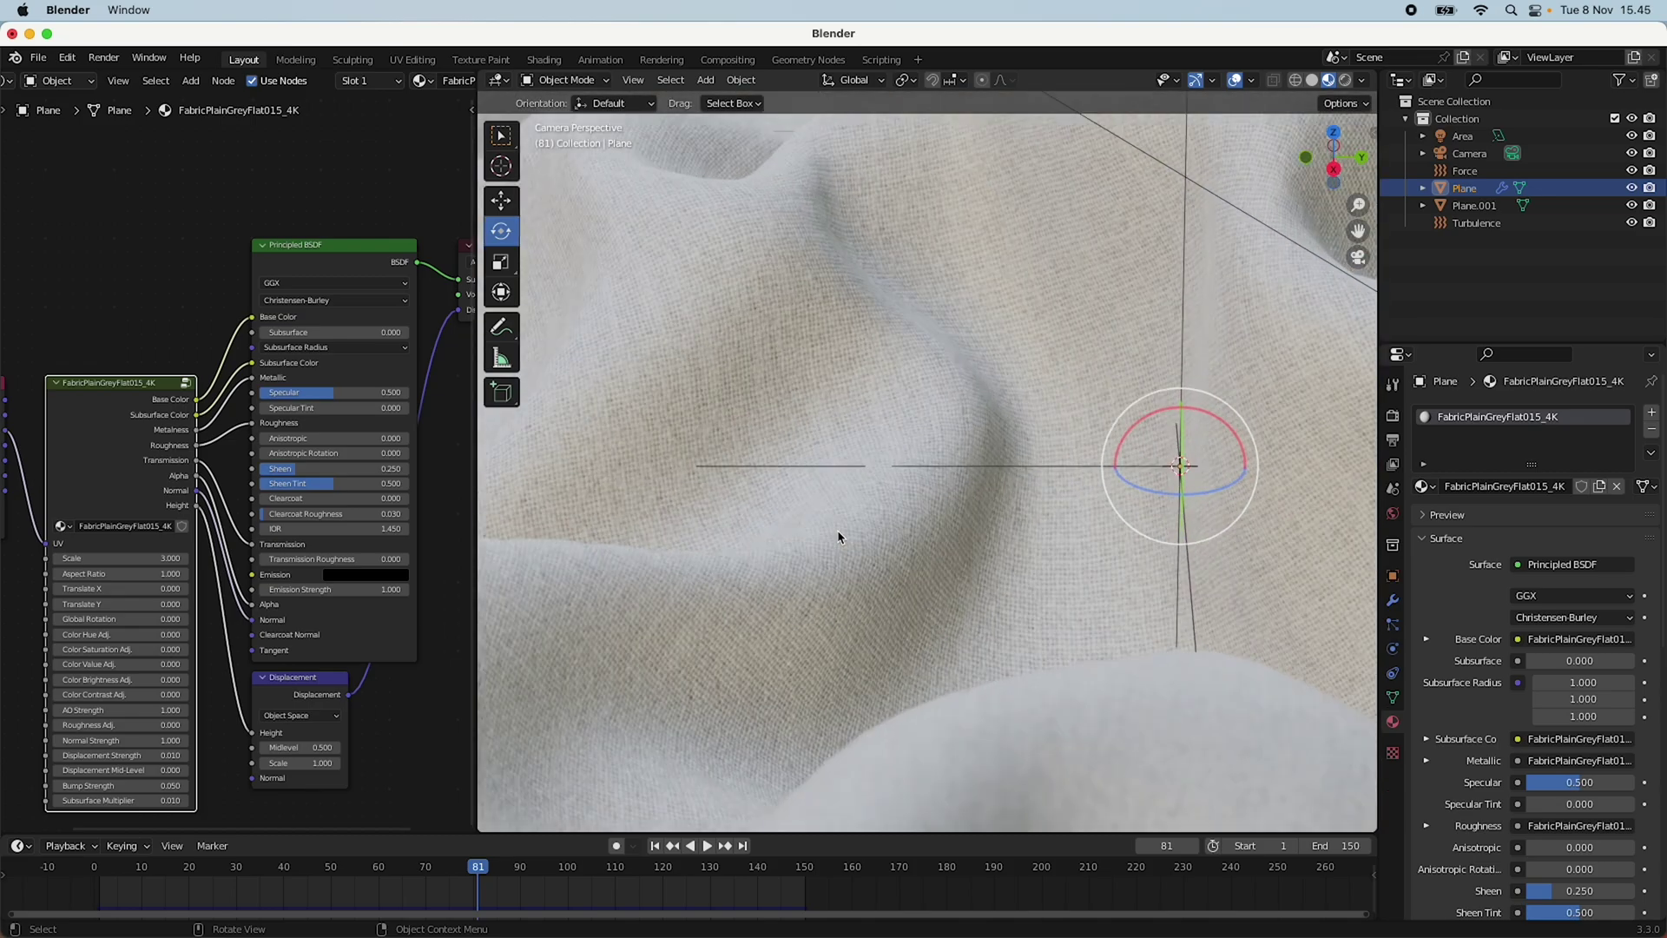
scroll(838, 530, down, 5)
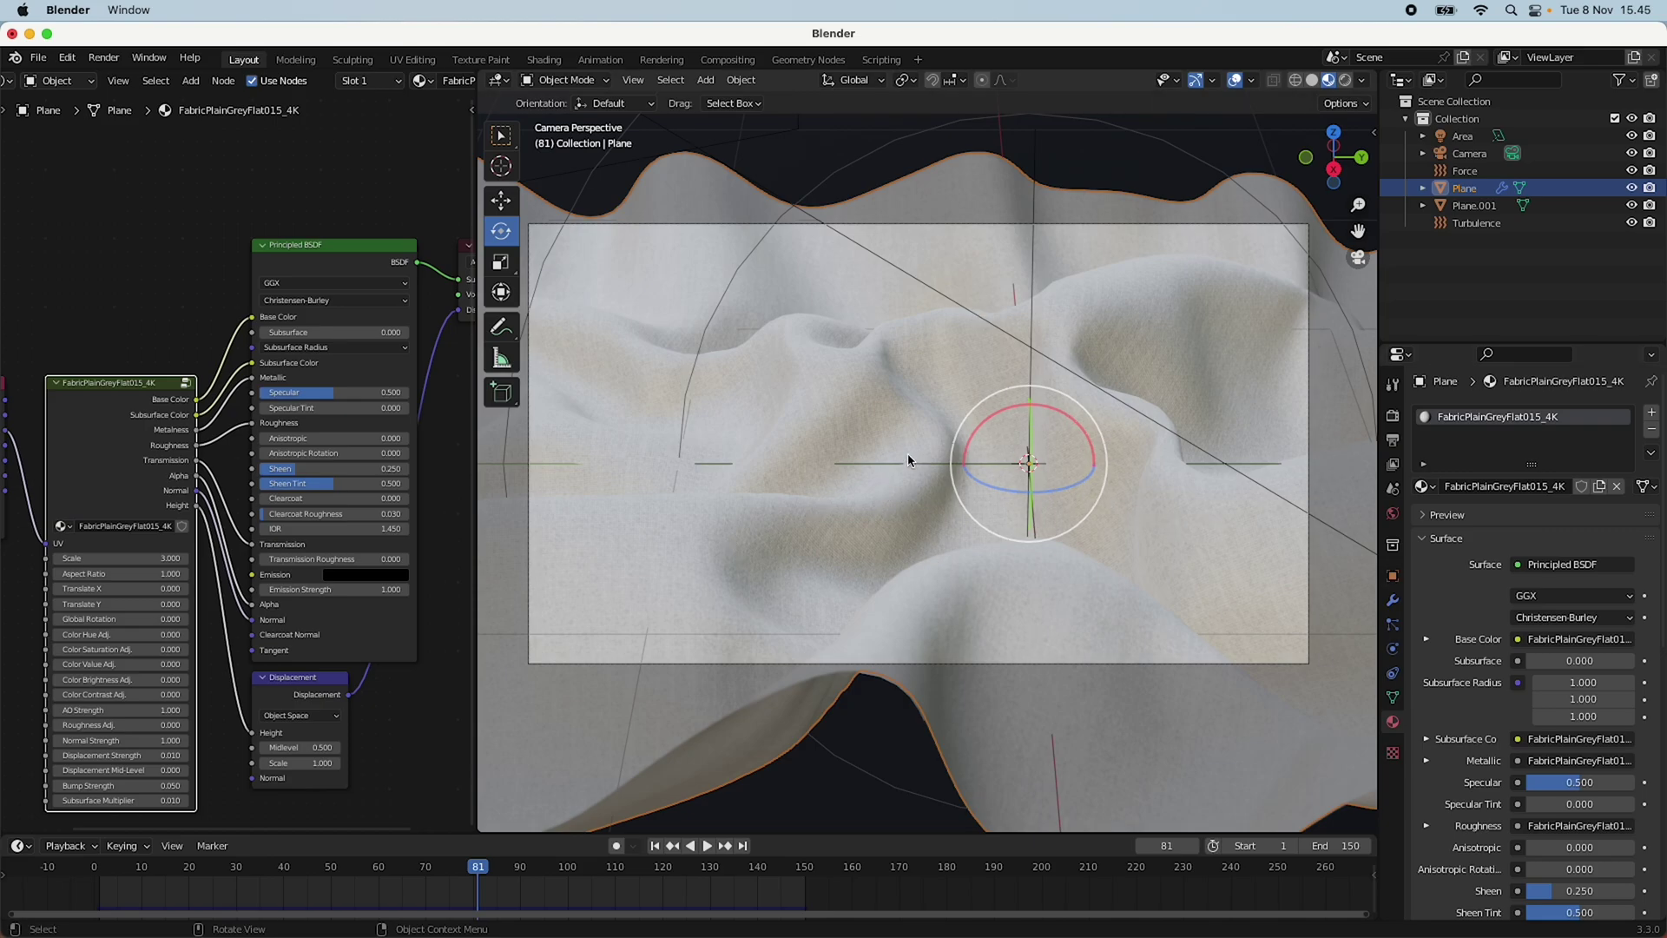
scroll(728, 397, up, 5)
scroll(795, 425, down, 5)
key(n)
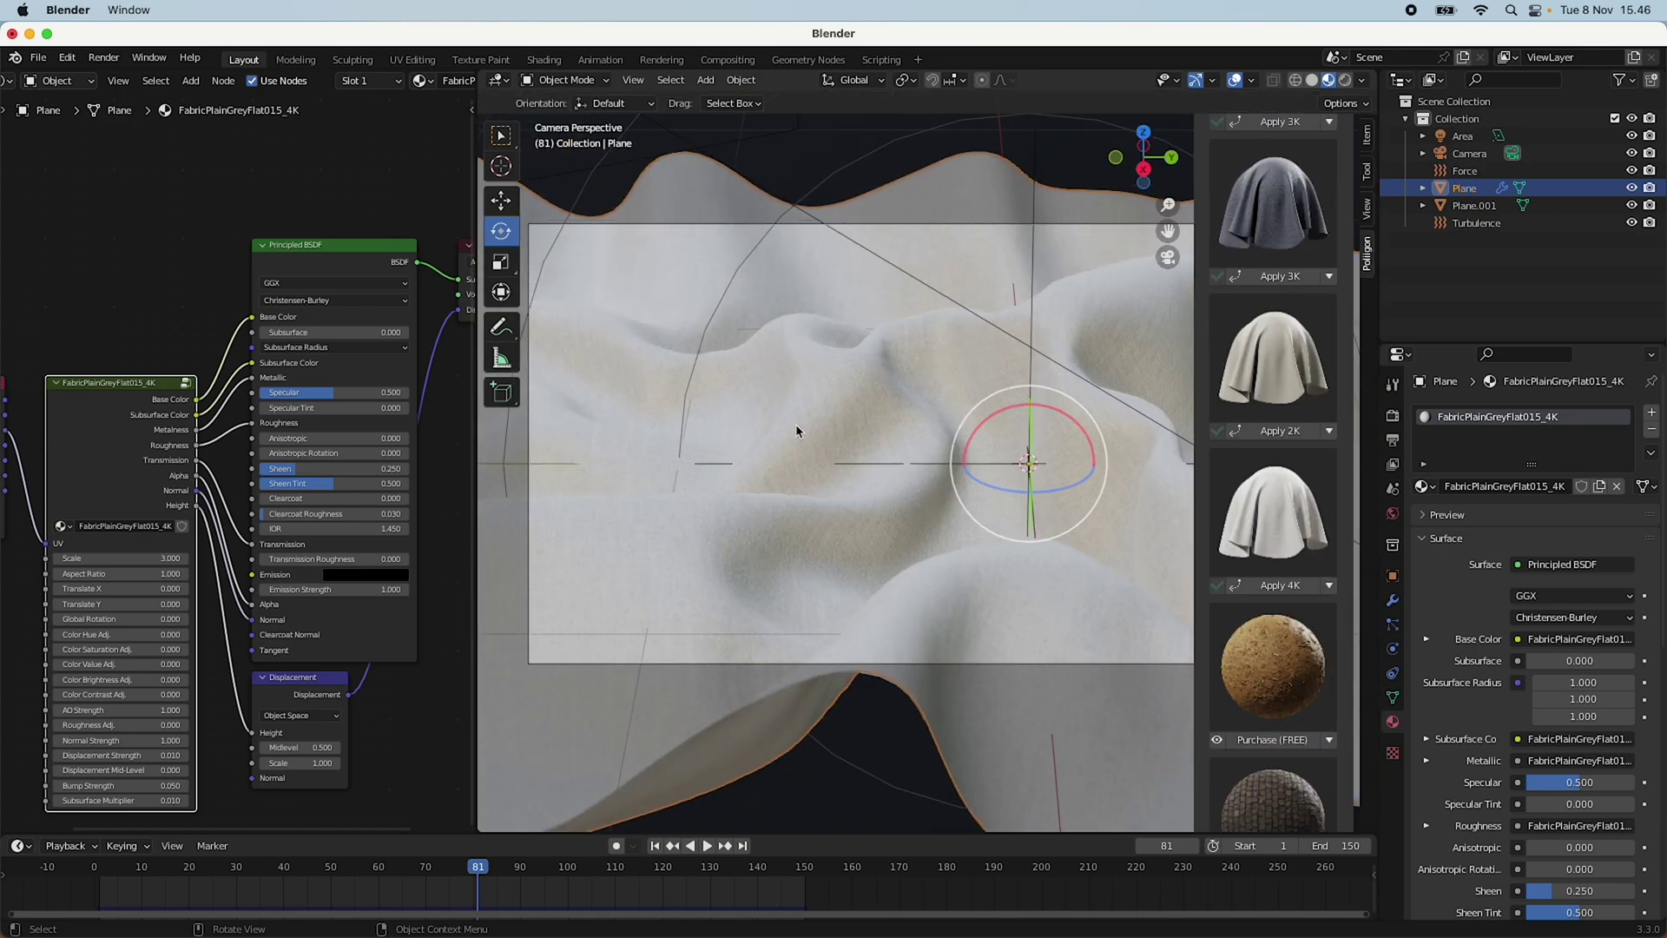
key(n)
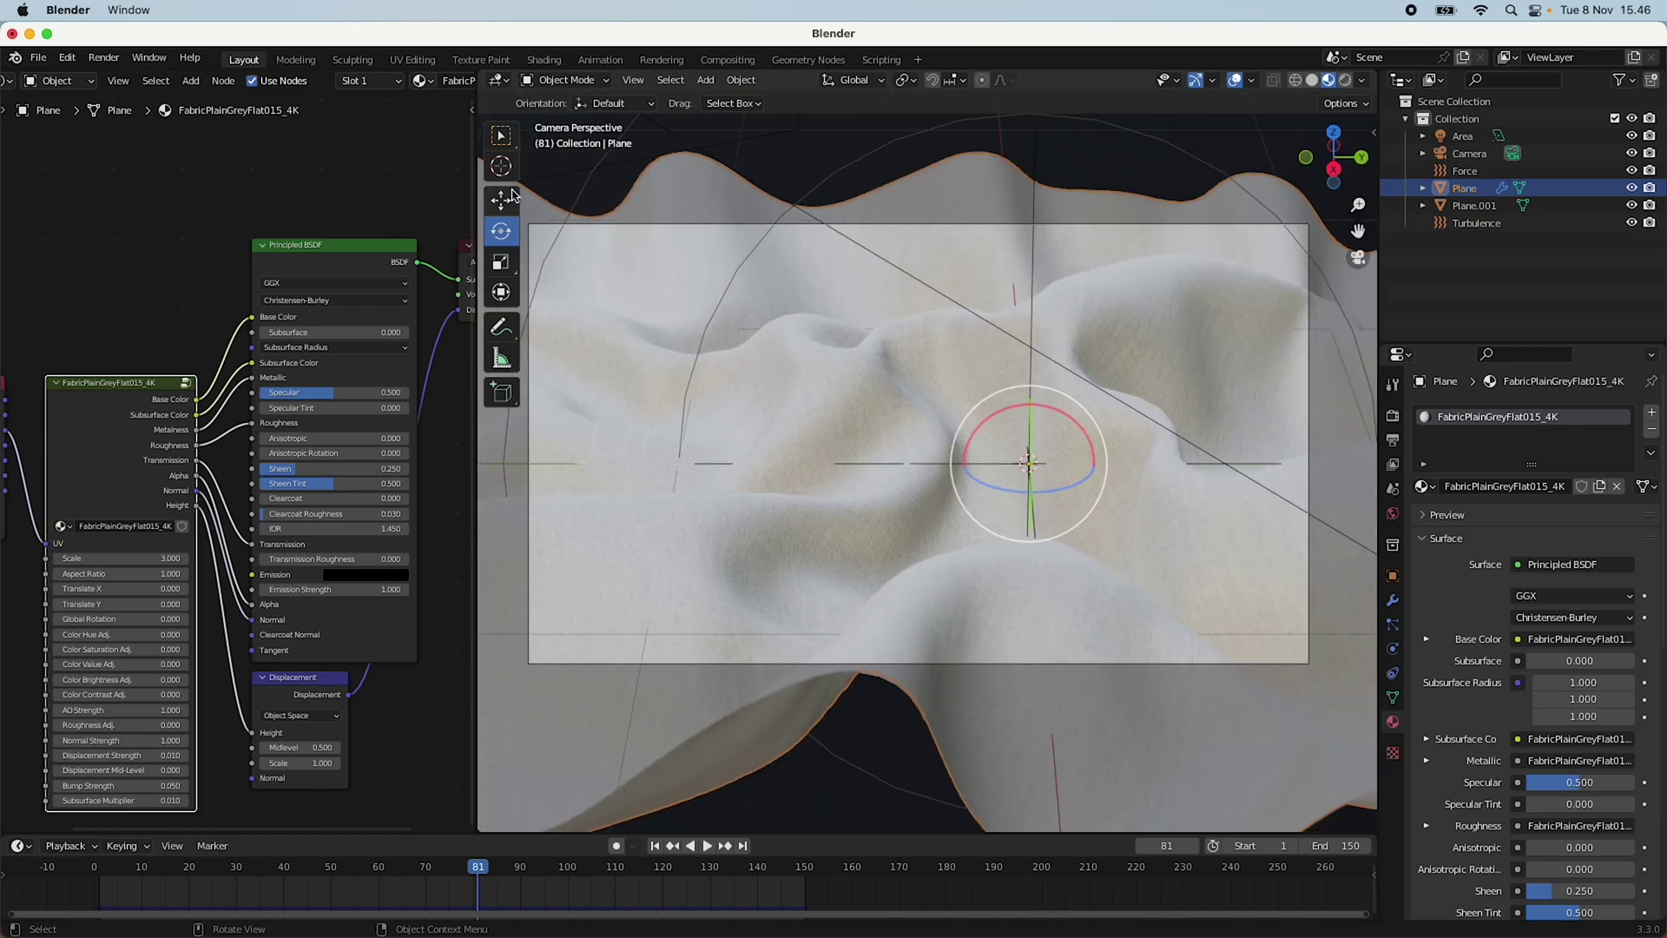
Close the Shader Editor area to give the 3D viewport the full width.
right_click(327, 87)
mouse_move(332, 97)
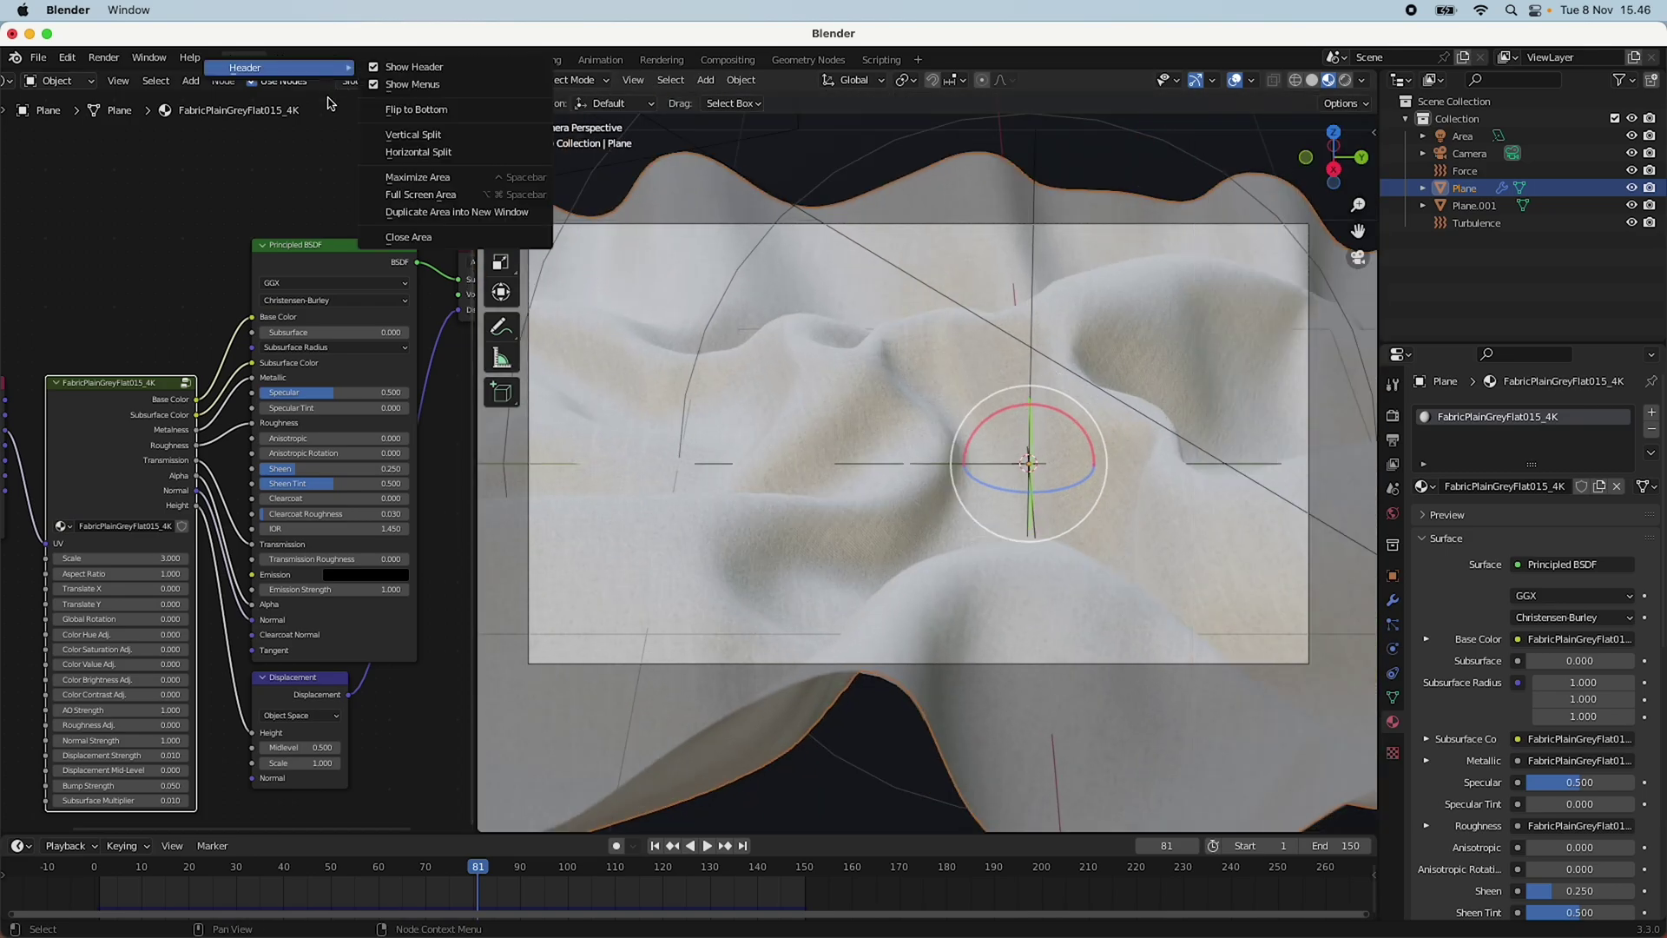
click(436, 238)
scroll(725, 424, down, 4)
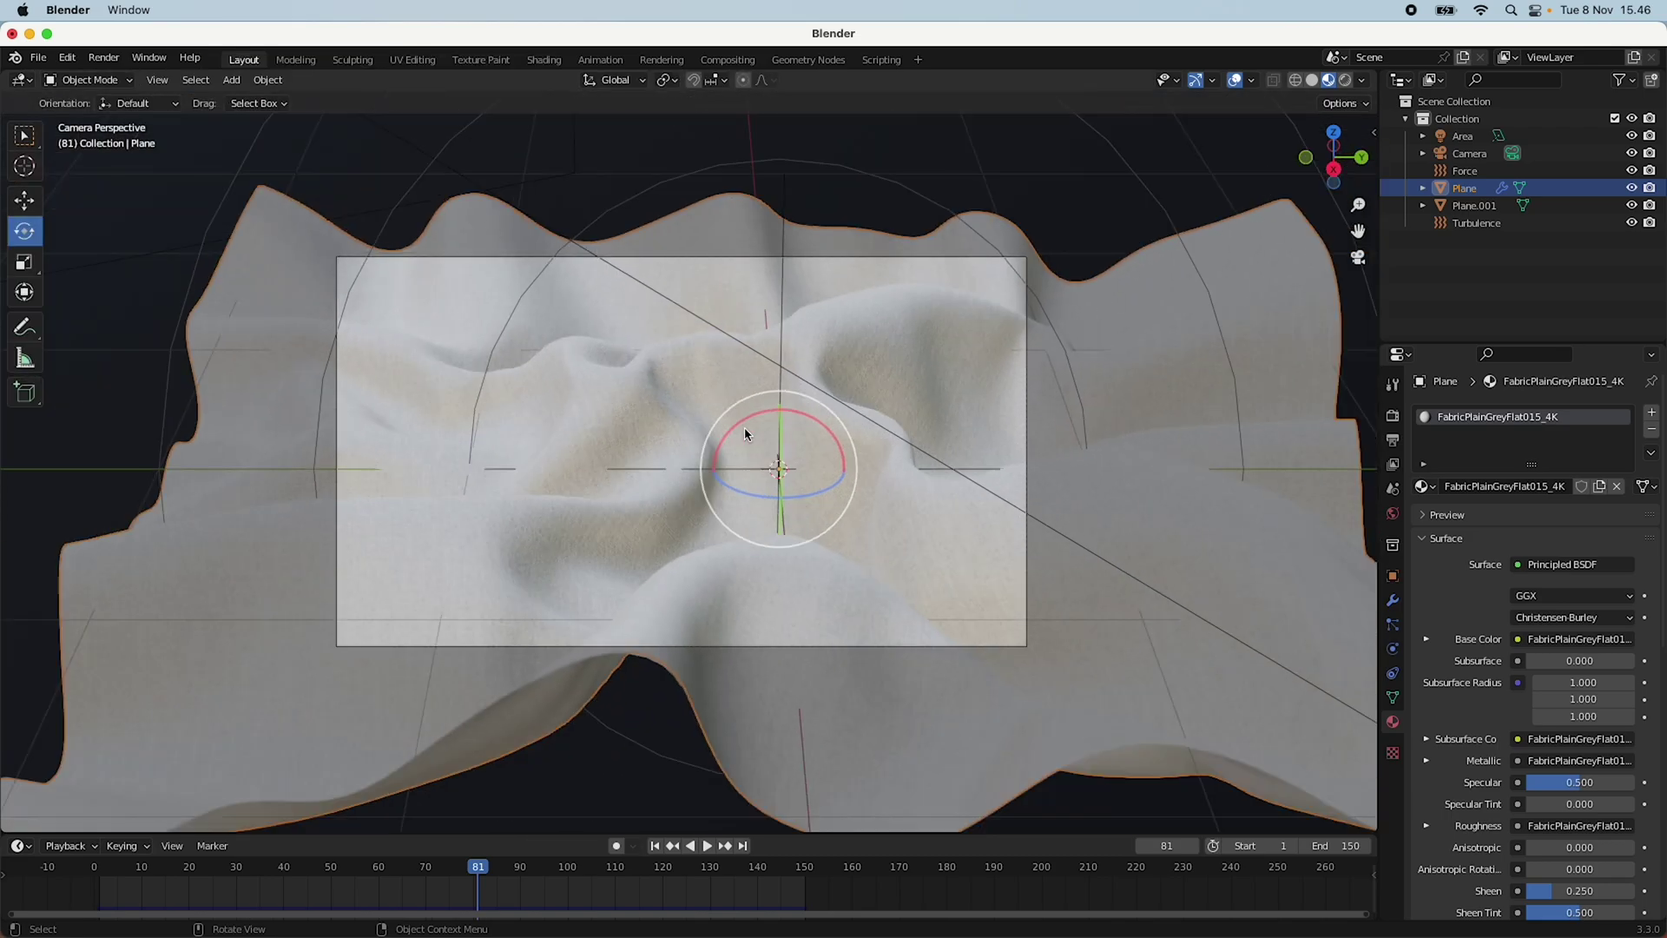
Leave the camera view and check the modifiers of the ground plane and the cloth plane.
click(534, 345)
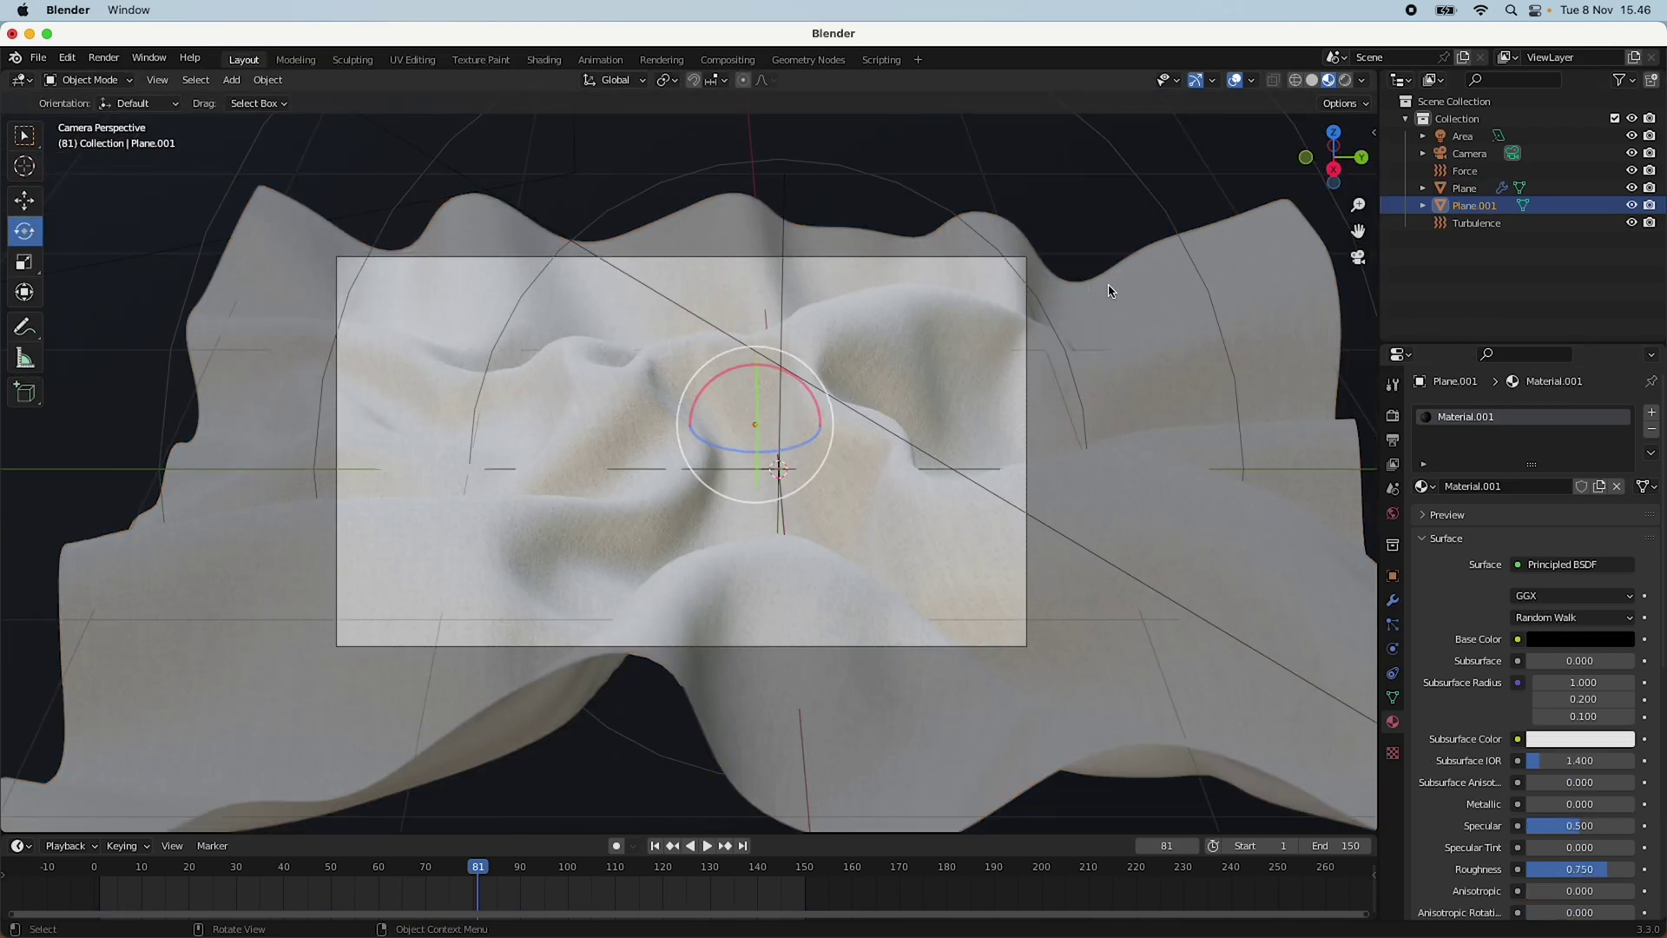
middle_drag(1077, 251, 1303, 556)
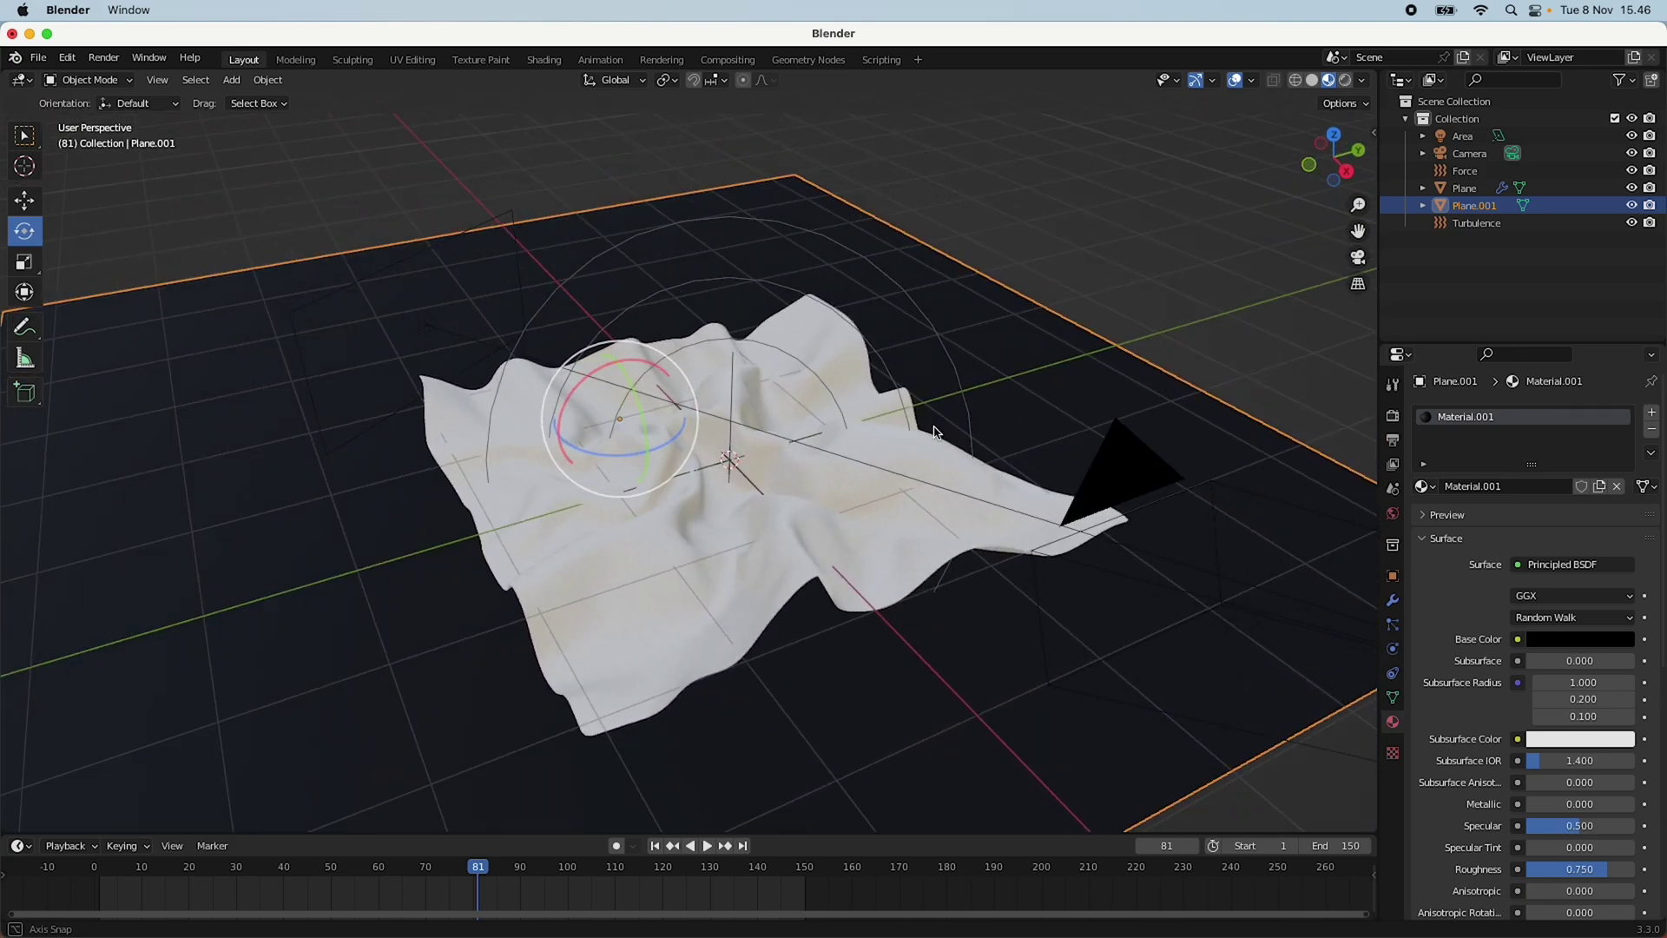
click(1393, 600)
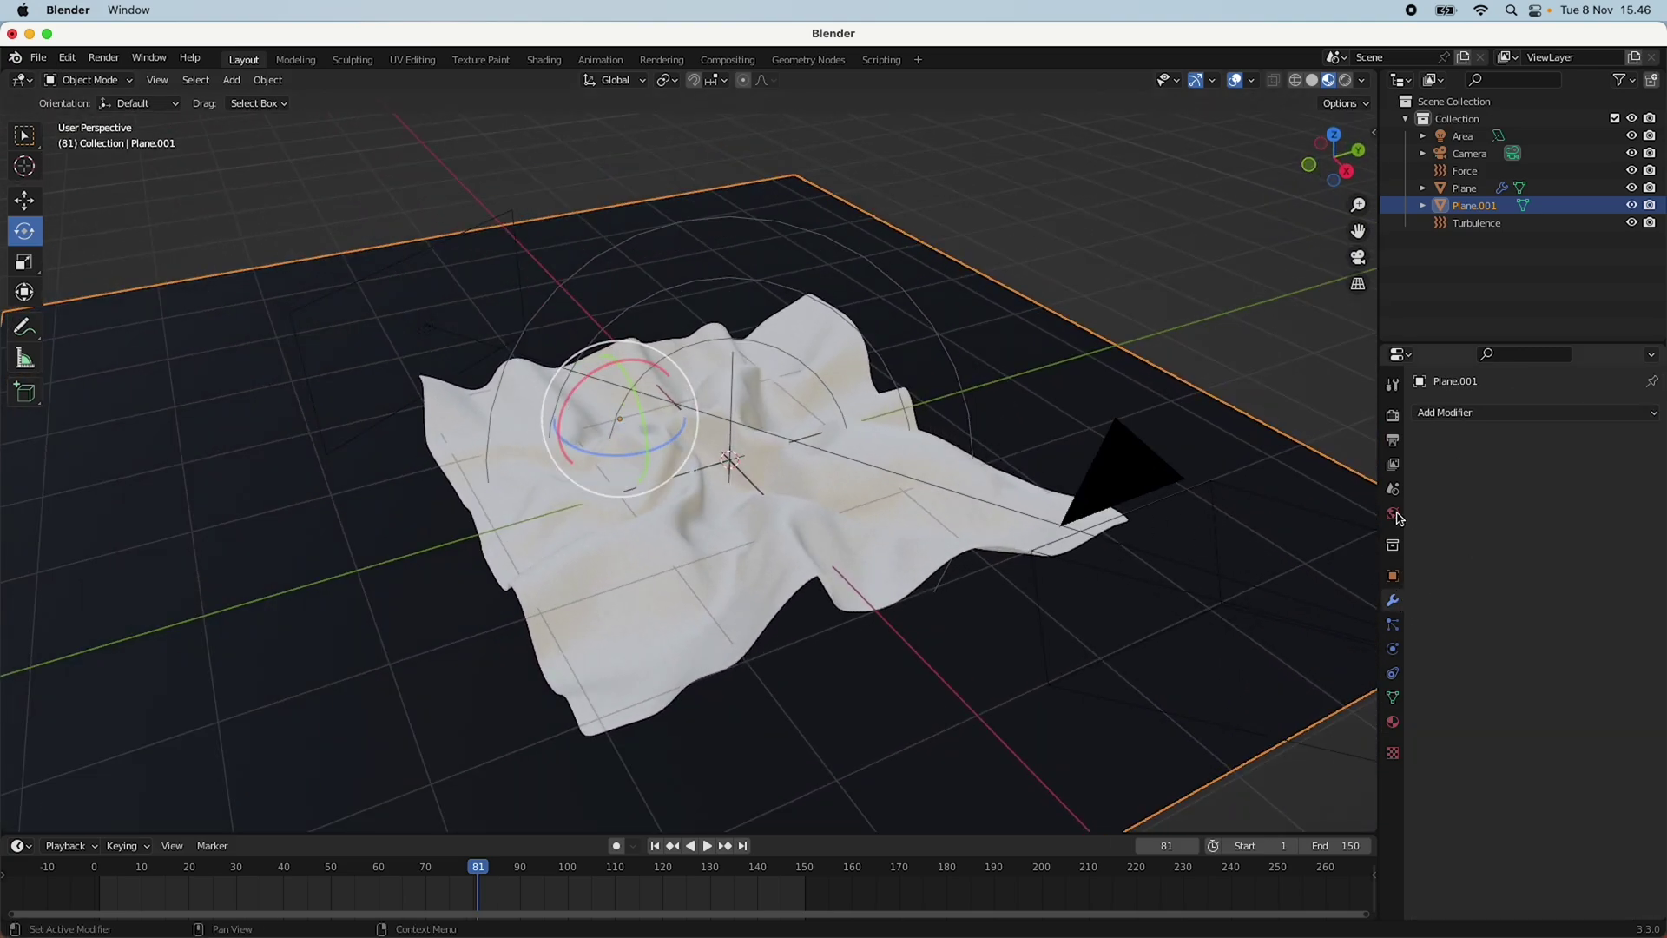
click(895, 522)
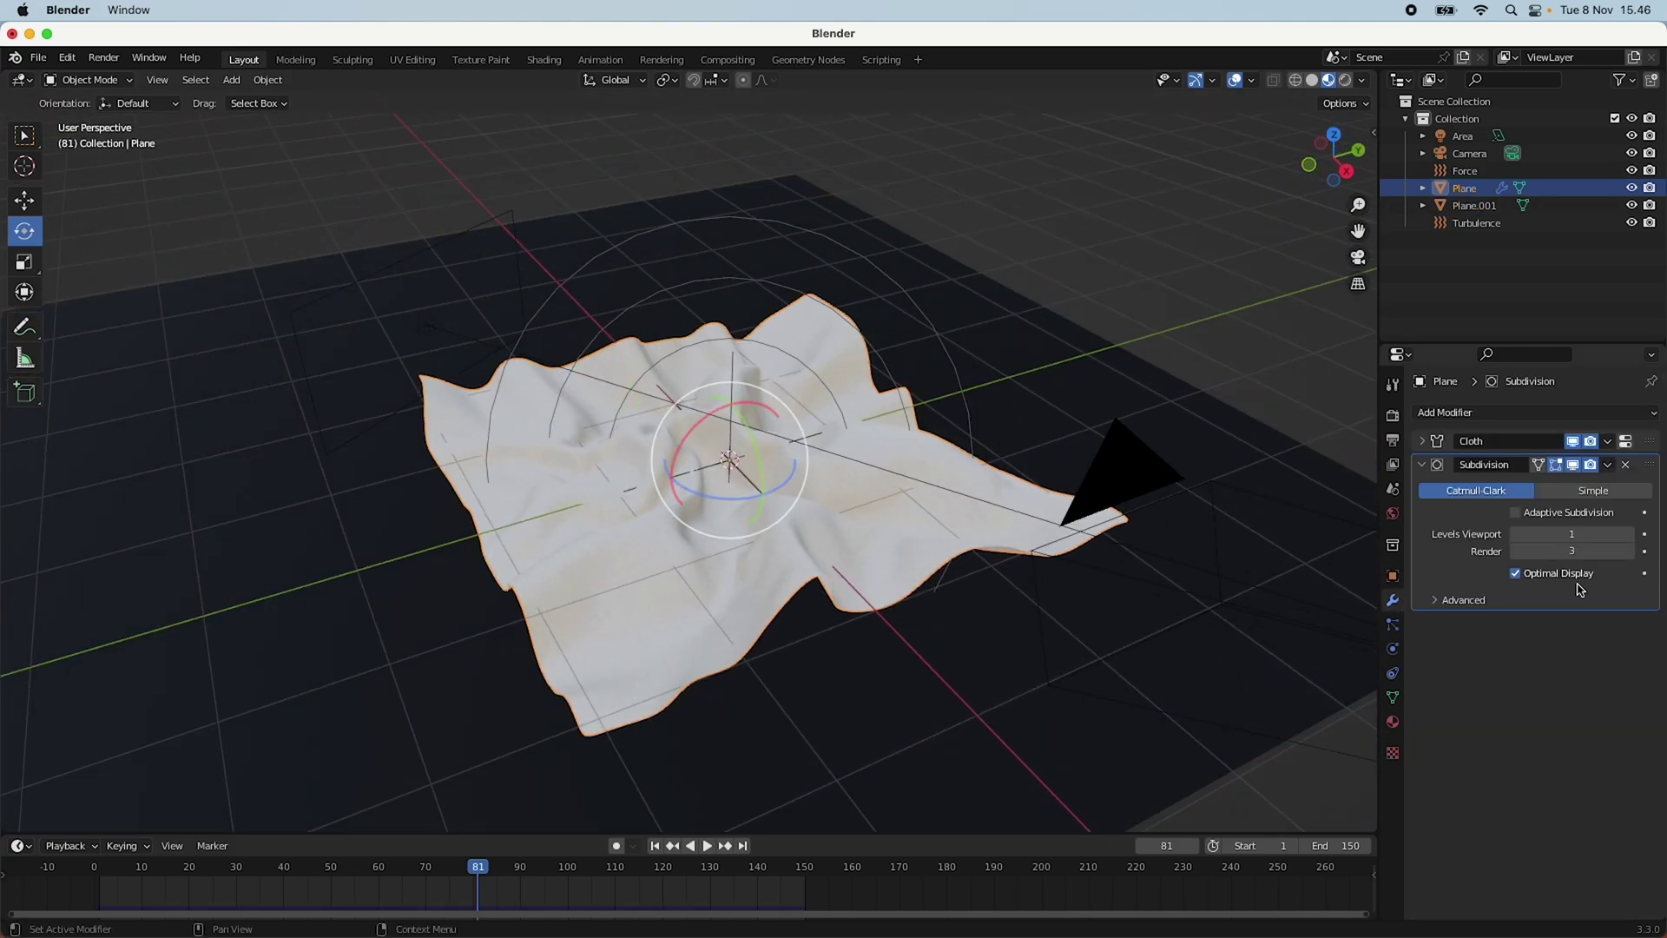
Set the Cycles device to GPU Compute and the final render's noise threshold to 0.1.
click(1393, 415)
click(1570, 467)
click(1572, 495)
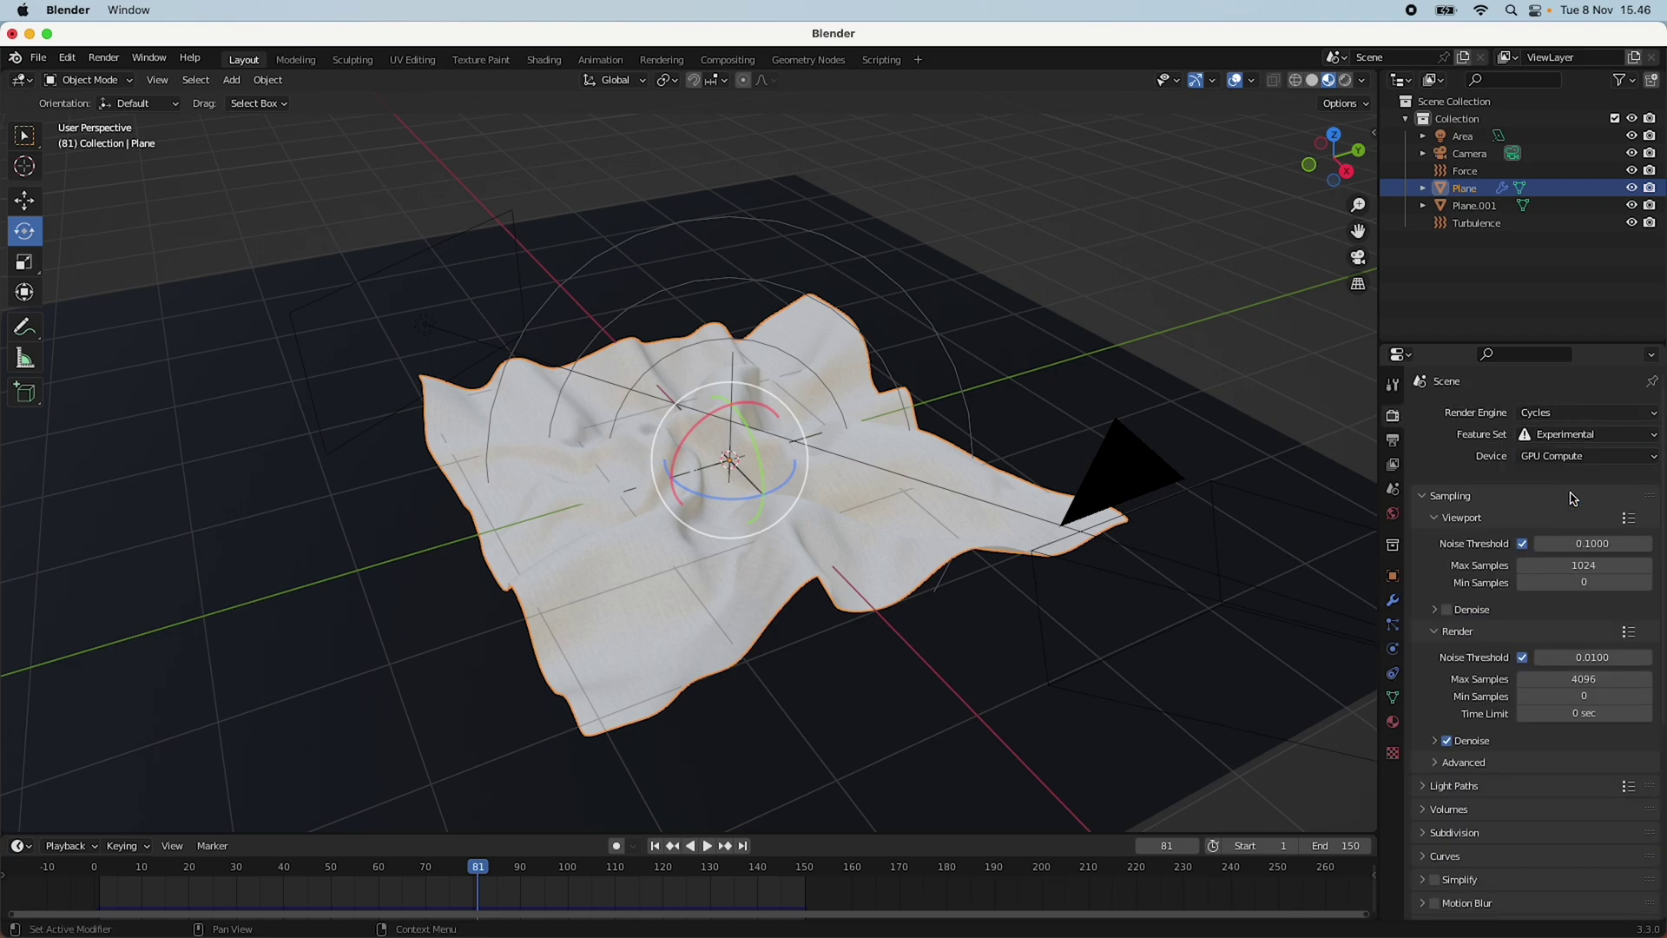
click(1607, 648)
text(0.1)
key(Return)
Limit the final render to 1000 max samples and turn off its denoising.
click(1598, 667)
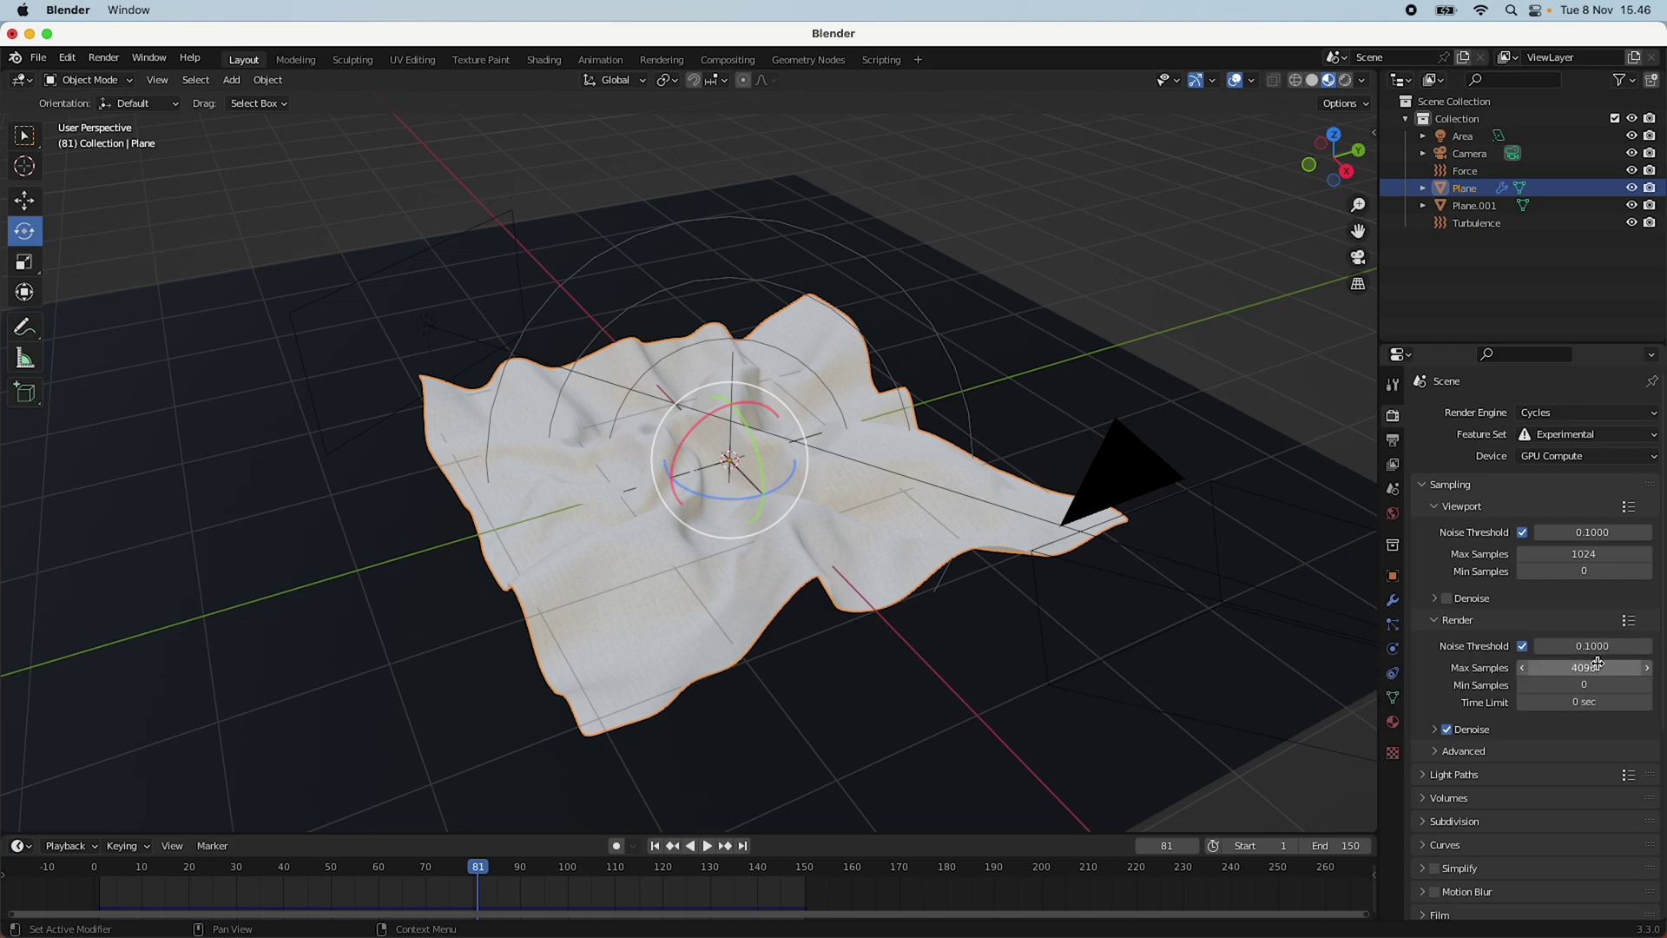
text(1000)
key(Return)
click(1447, 730)
Enable Persistent Data and Use Spatial Splits in the render performance settings.
scroll(1496, 791, down, 5)
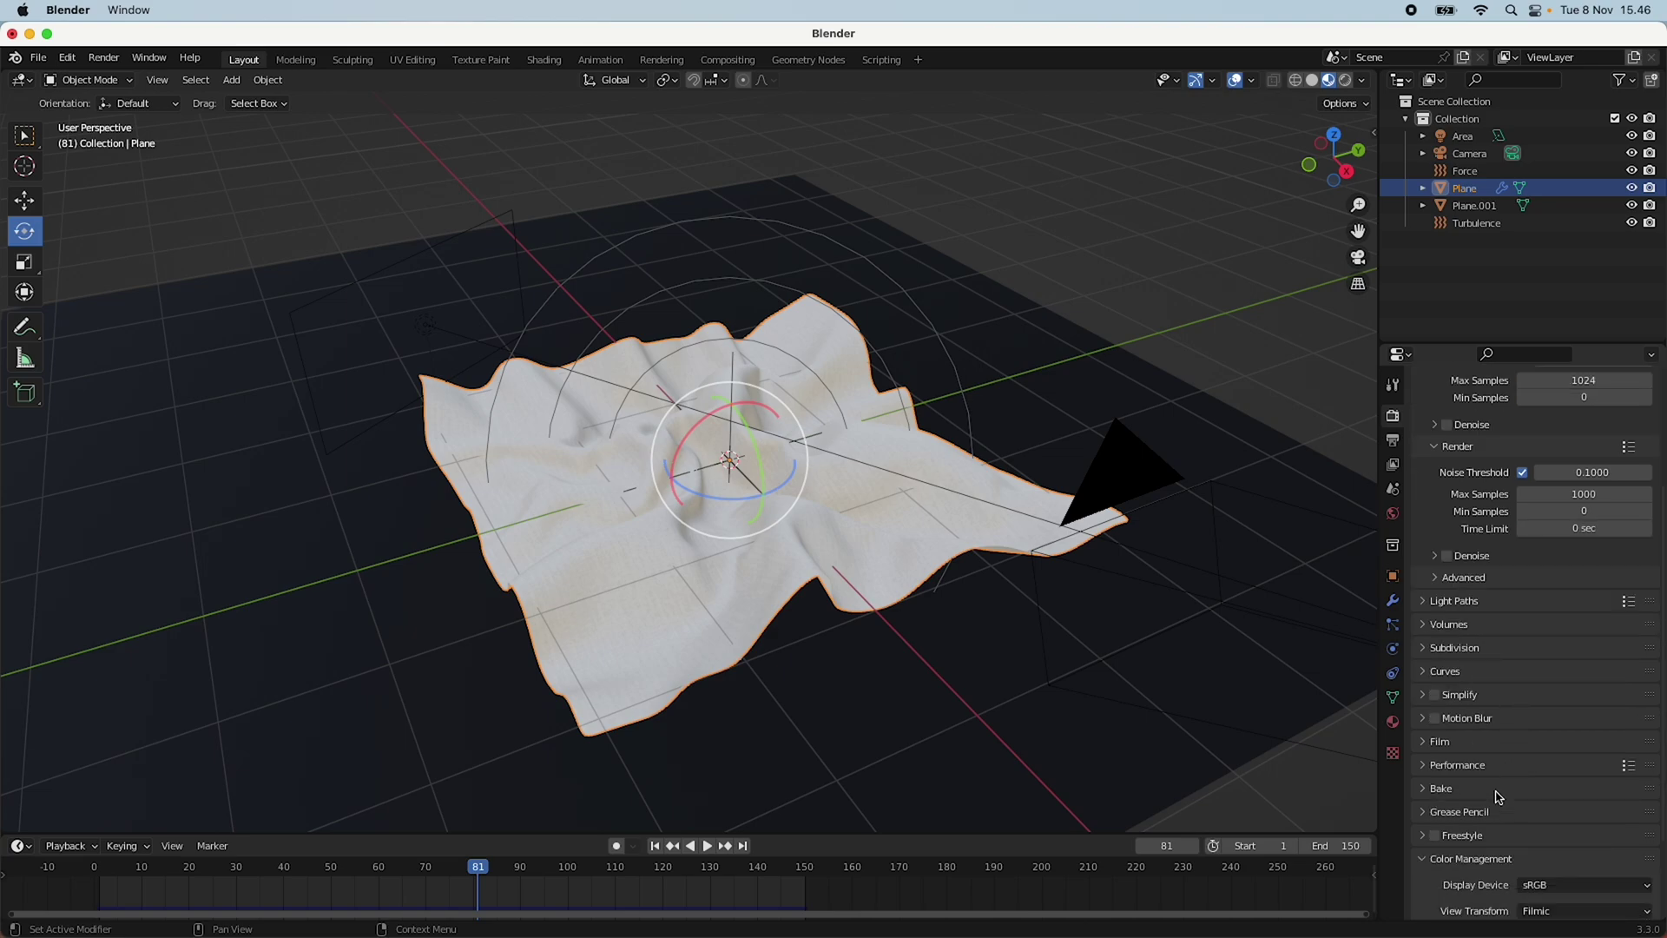
click(1432, 765)
scroll(1539, 786, down, 6)
click(1524, 860)
click(1522, 749)
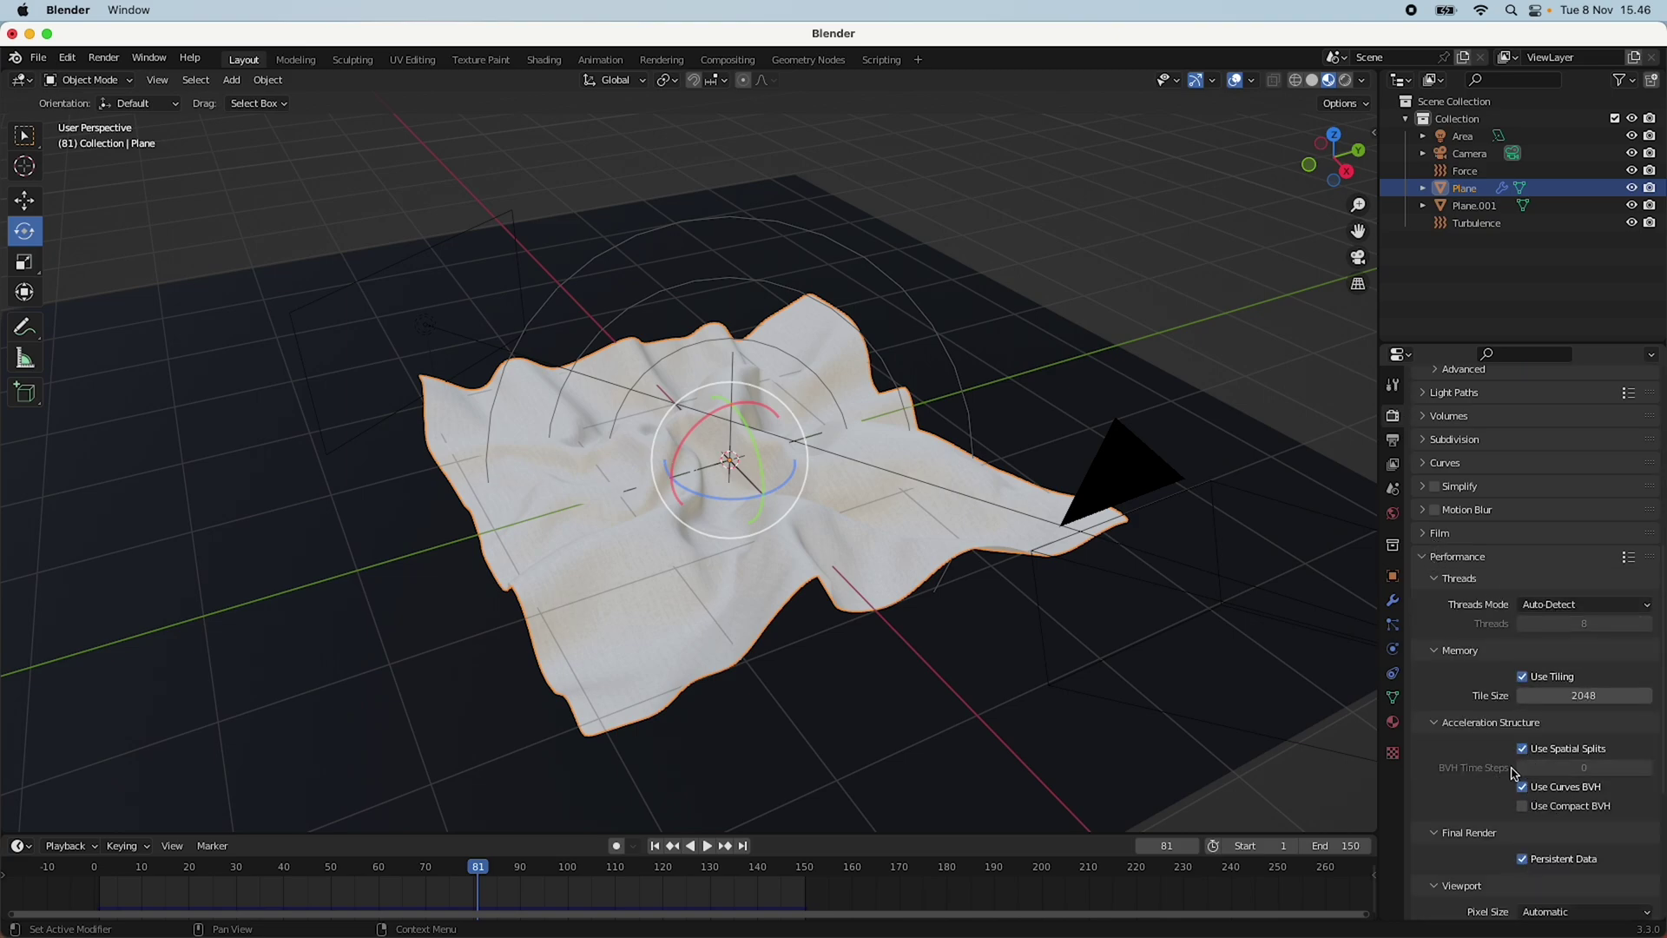
Choose High Contrast as the look in the render's color management settings.
scroll(1529, 781, down, 8)
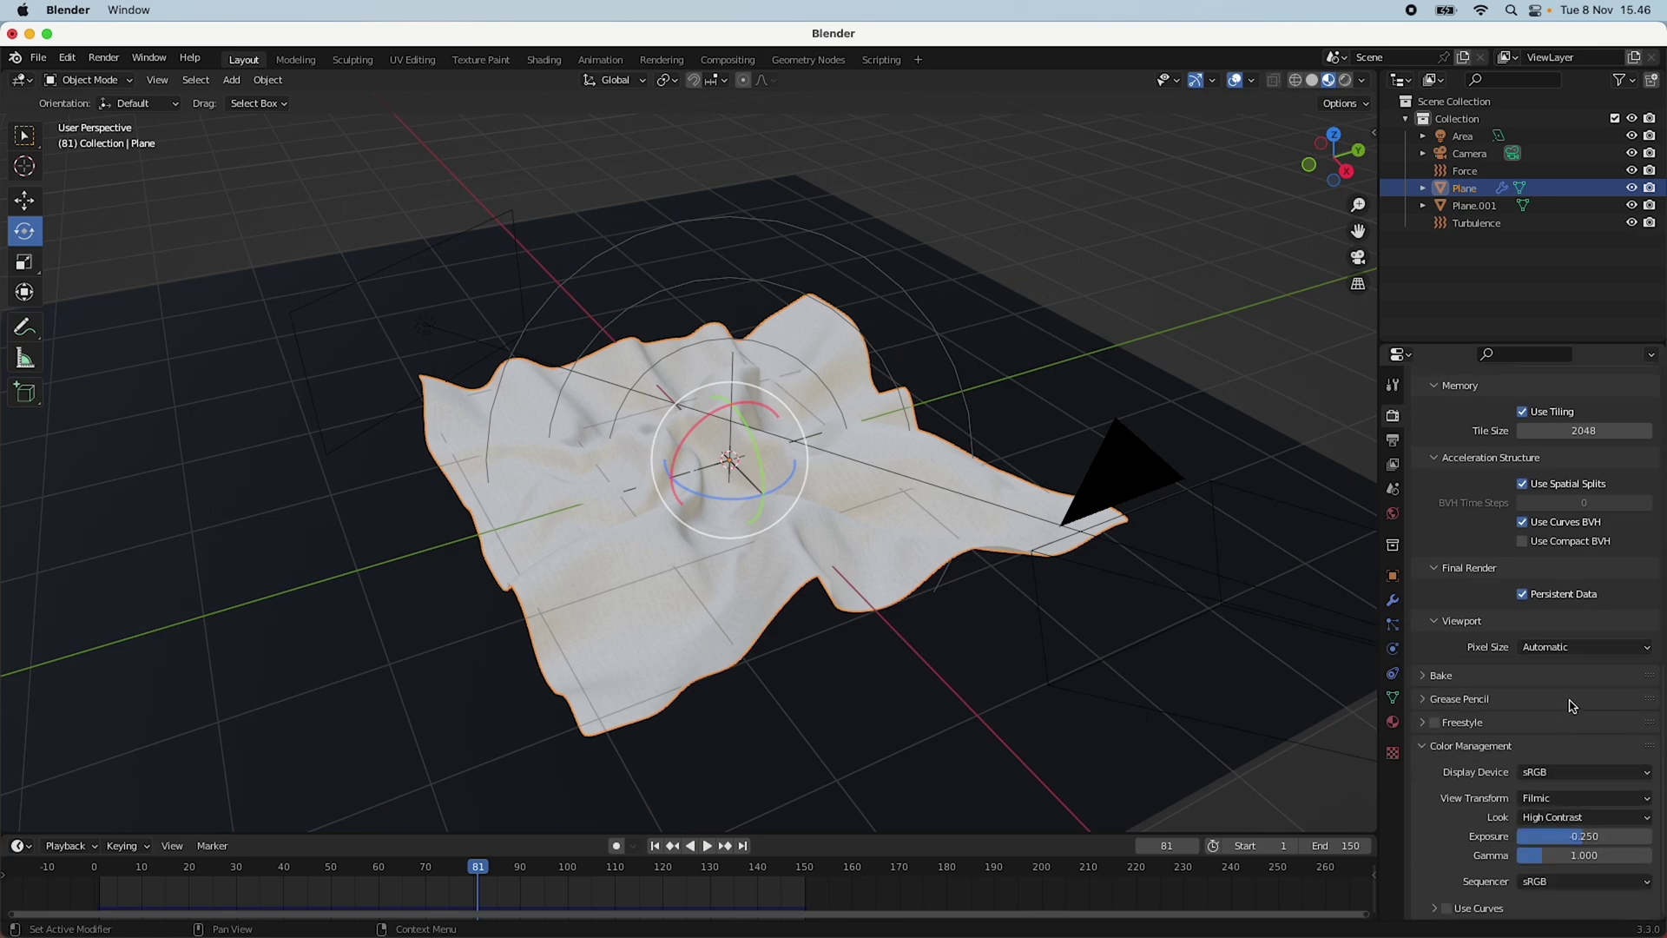
scroll(1555, 704, down, 7)
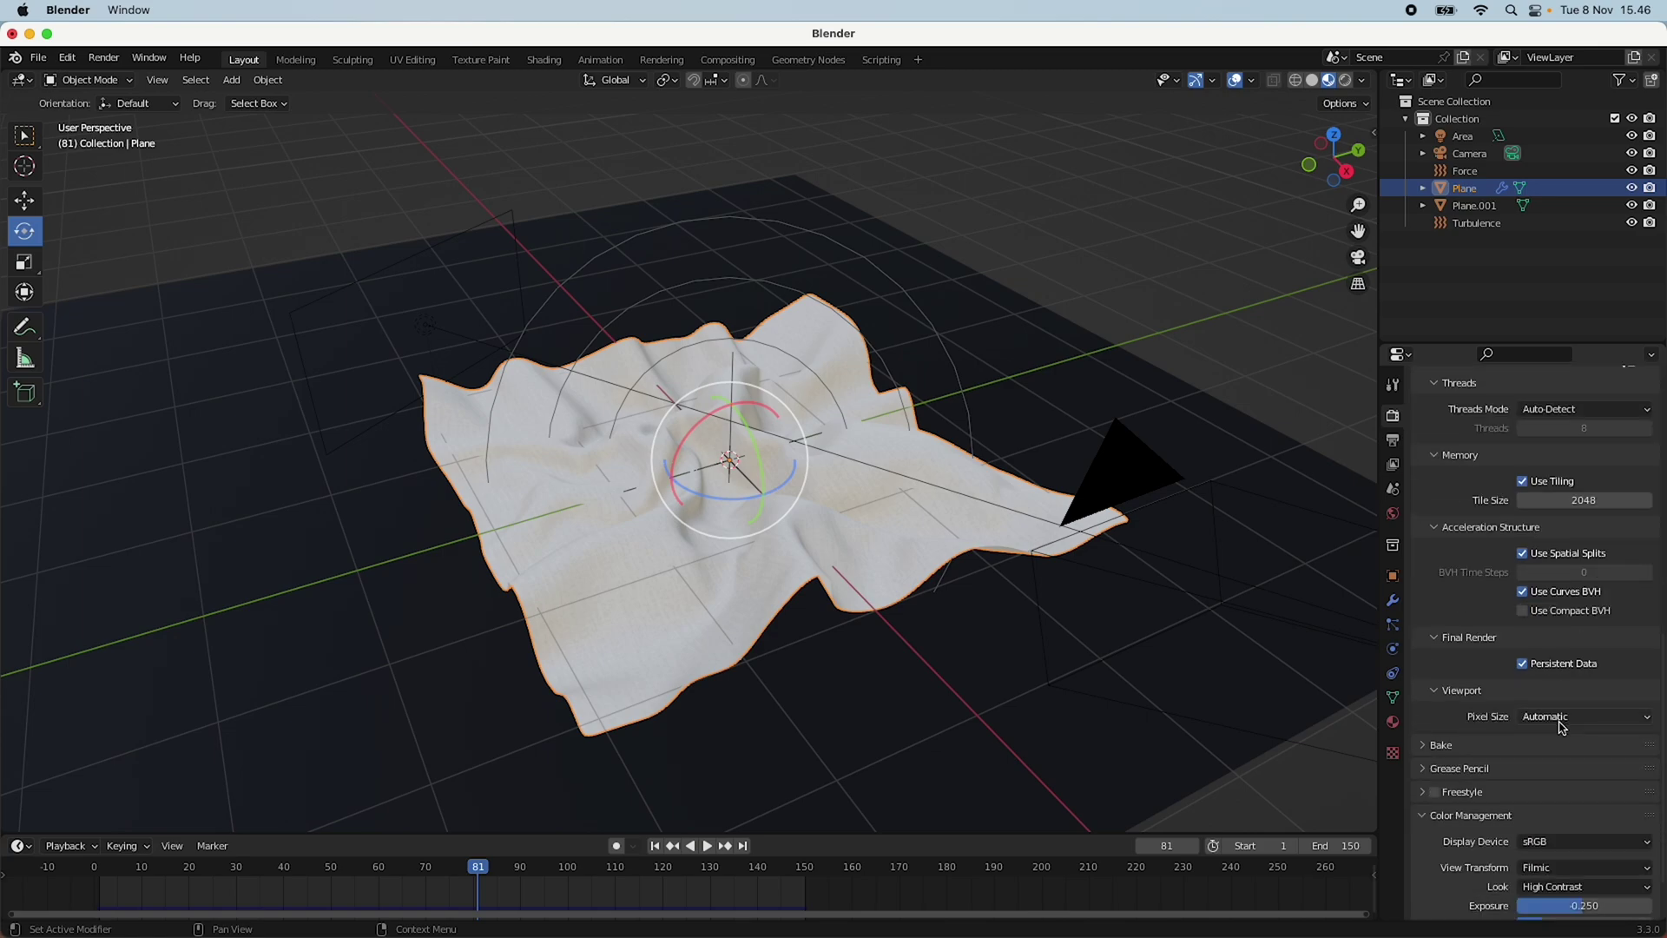
click(1582, 817)
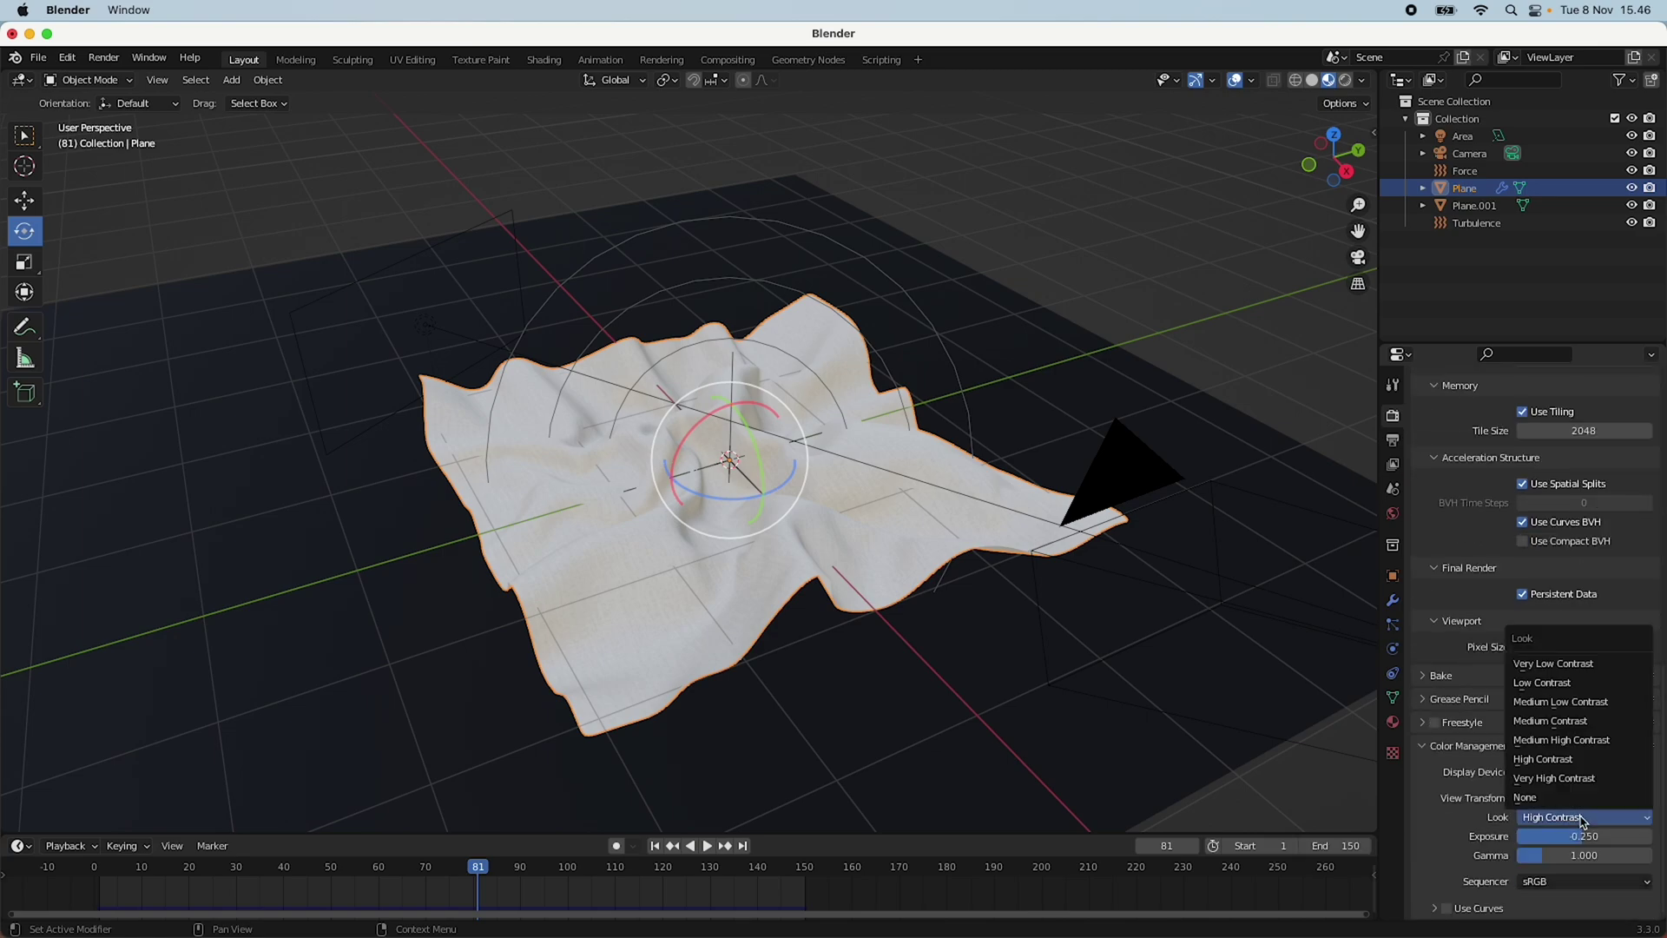
click(1563, 759)
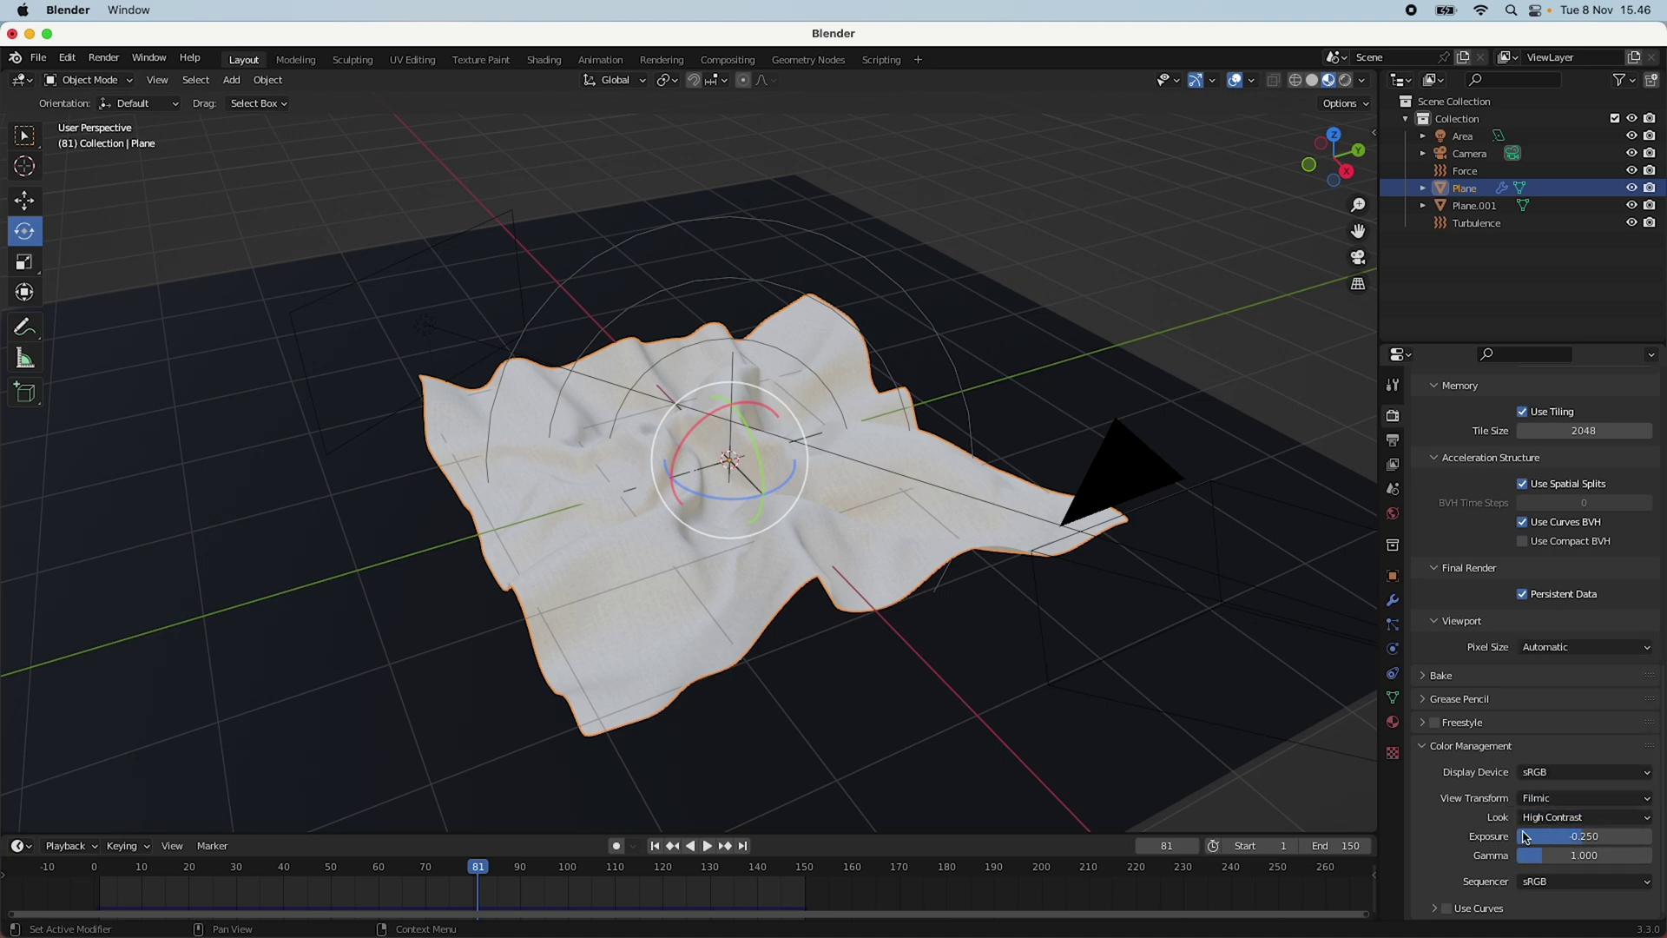
key(q)
Turn off both Reflective and Refractive caustics in the Cycles light path settings.
scroll(1468, 691, up, 10)
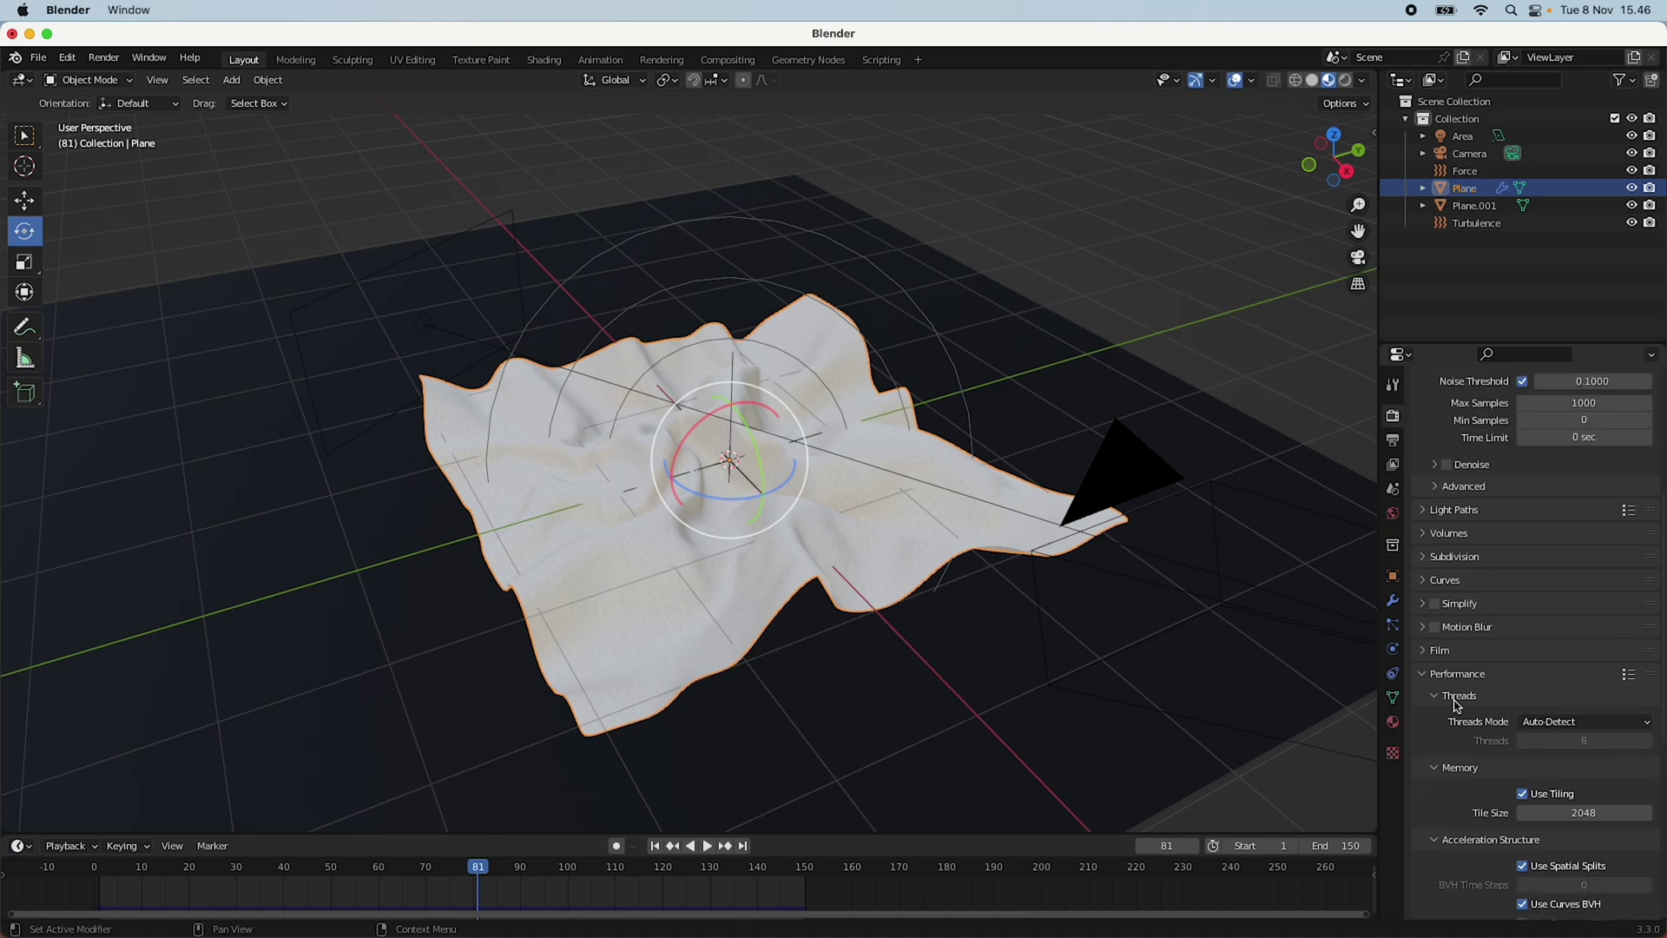
middle_drag(1031, 707, 938, 703)
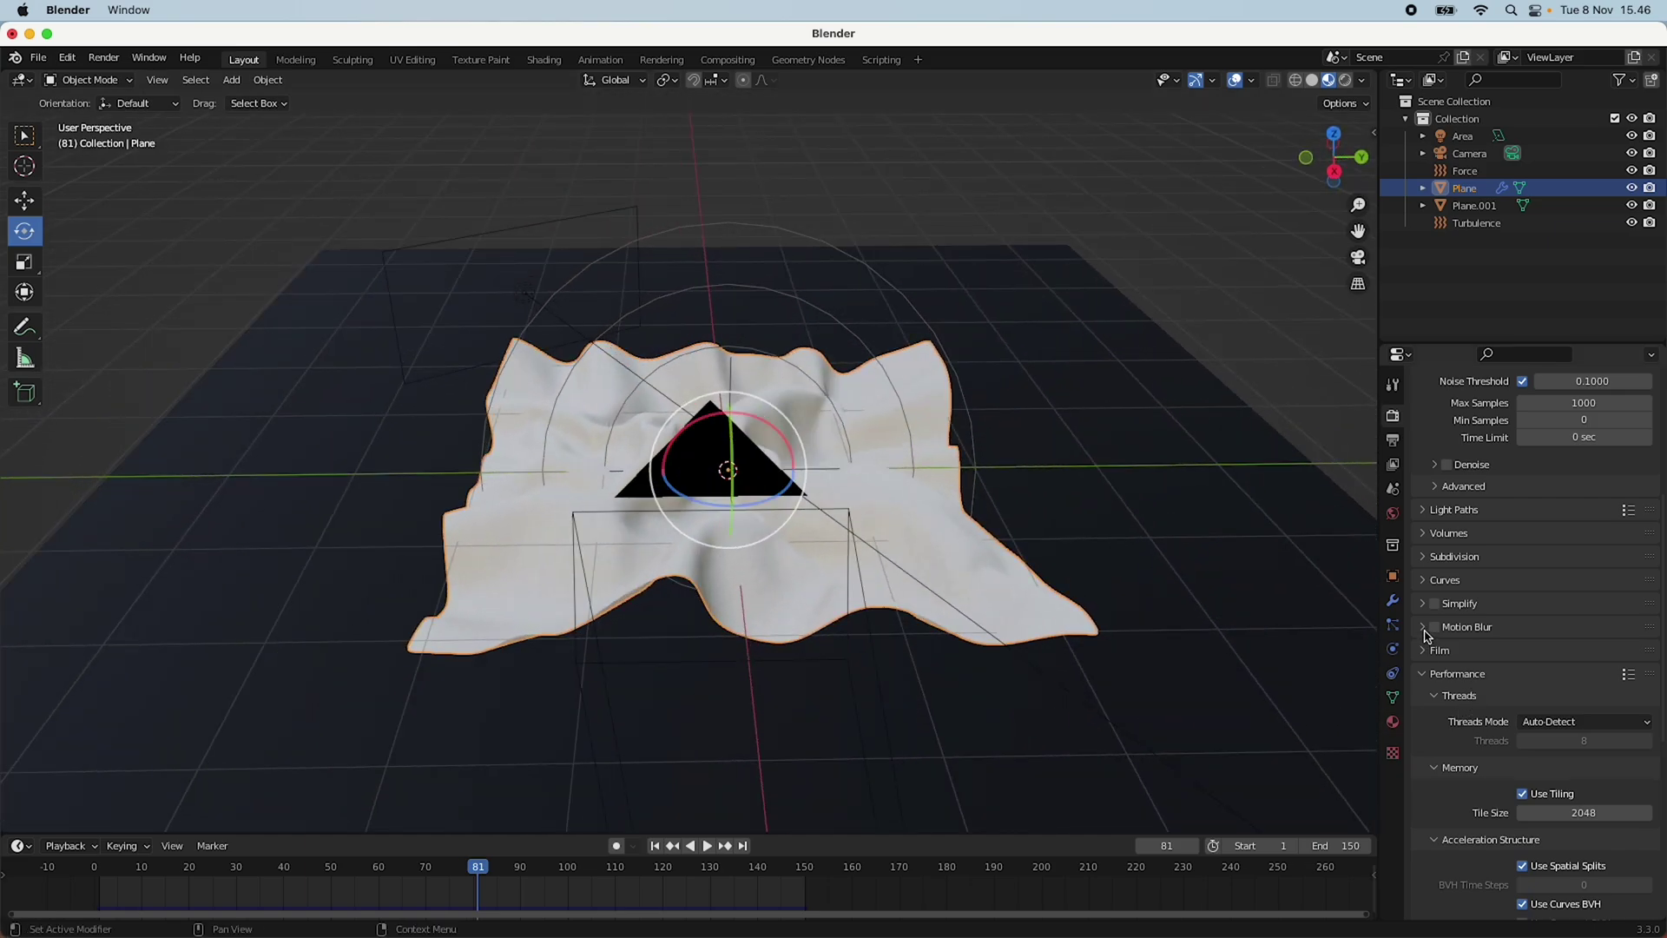
click(1429, 558)
click(1429, 559)
click(1429, 510)
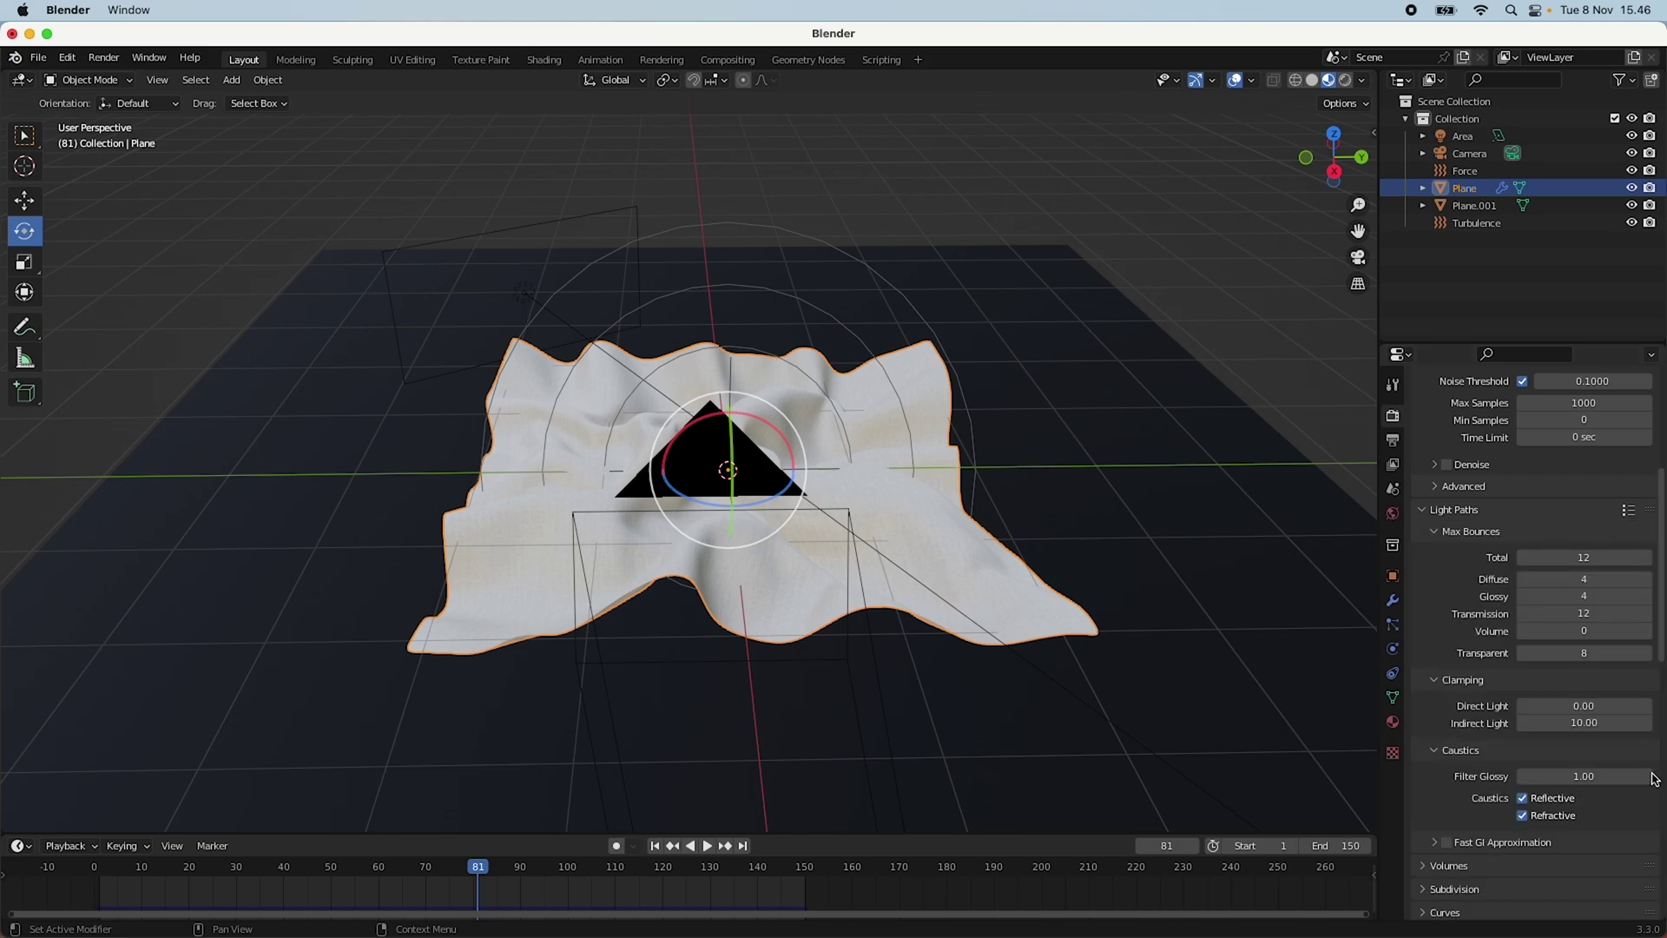
drag(1523, 799, 1523, 817)
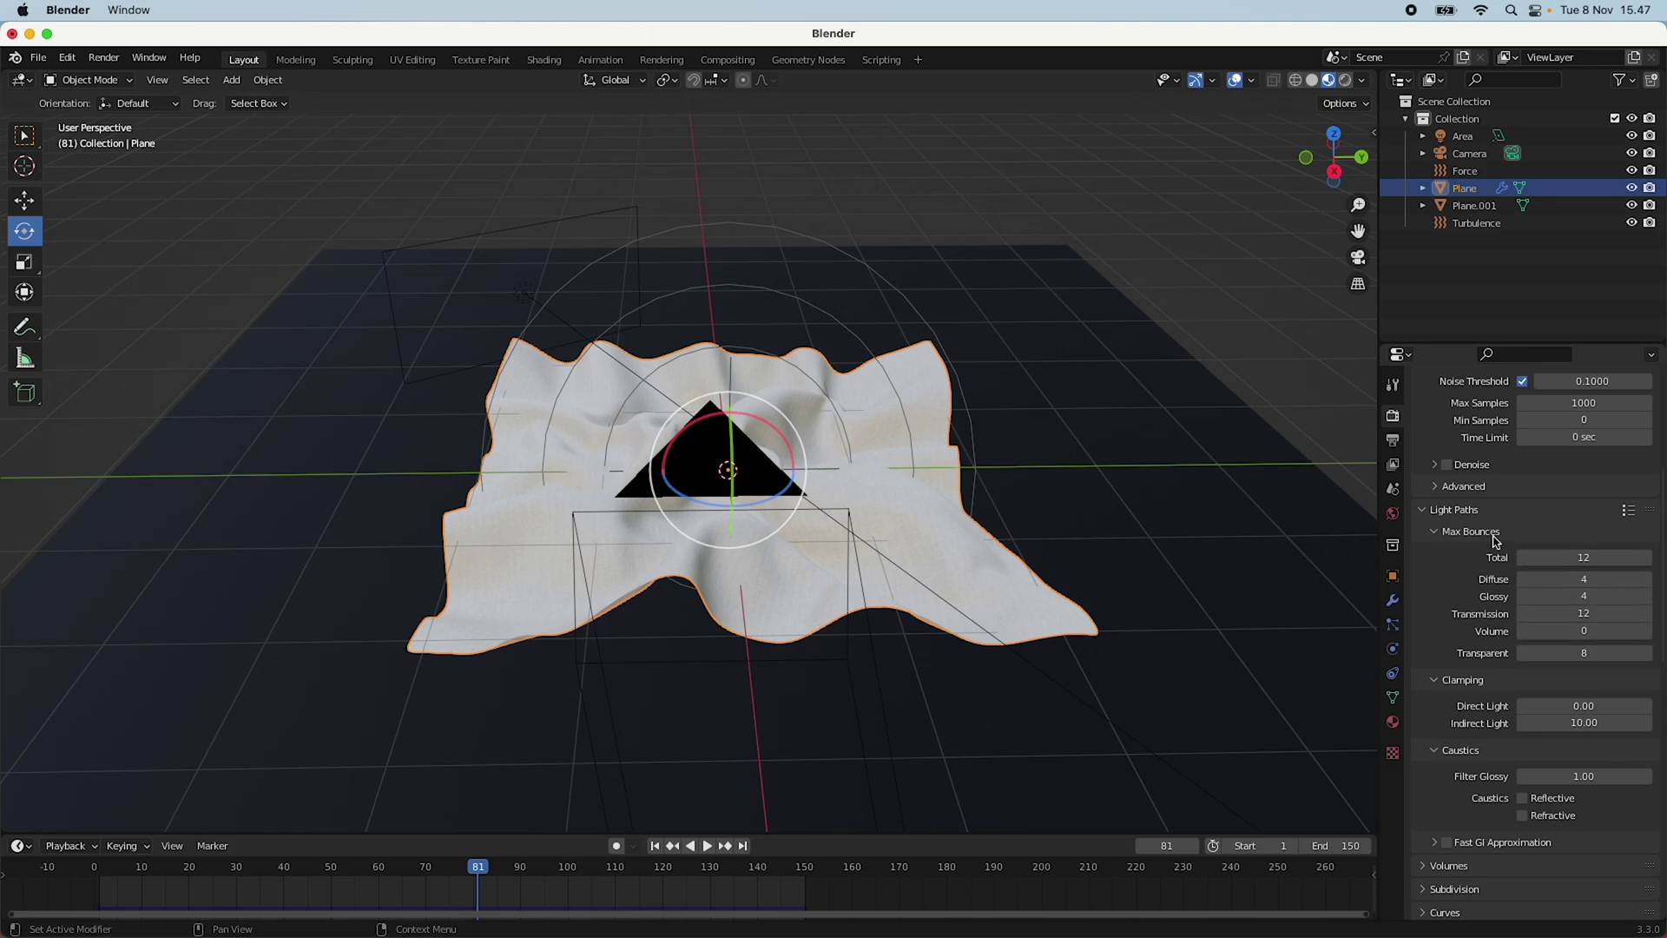
click(1423, 517)
Check the Feature Set options of the Cycles render engine.
scroll(1429, 504, up, 8)
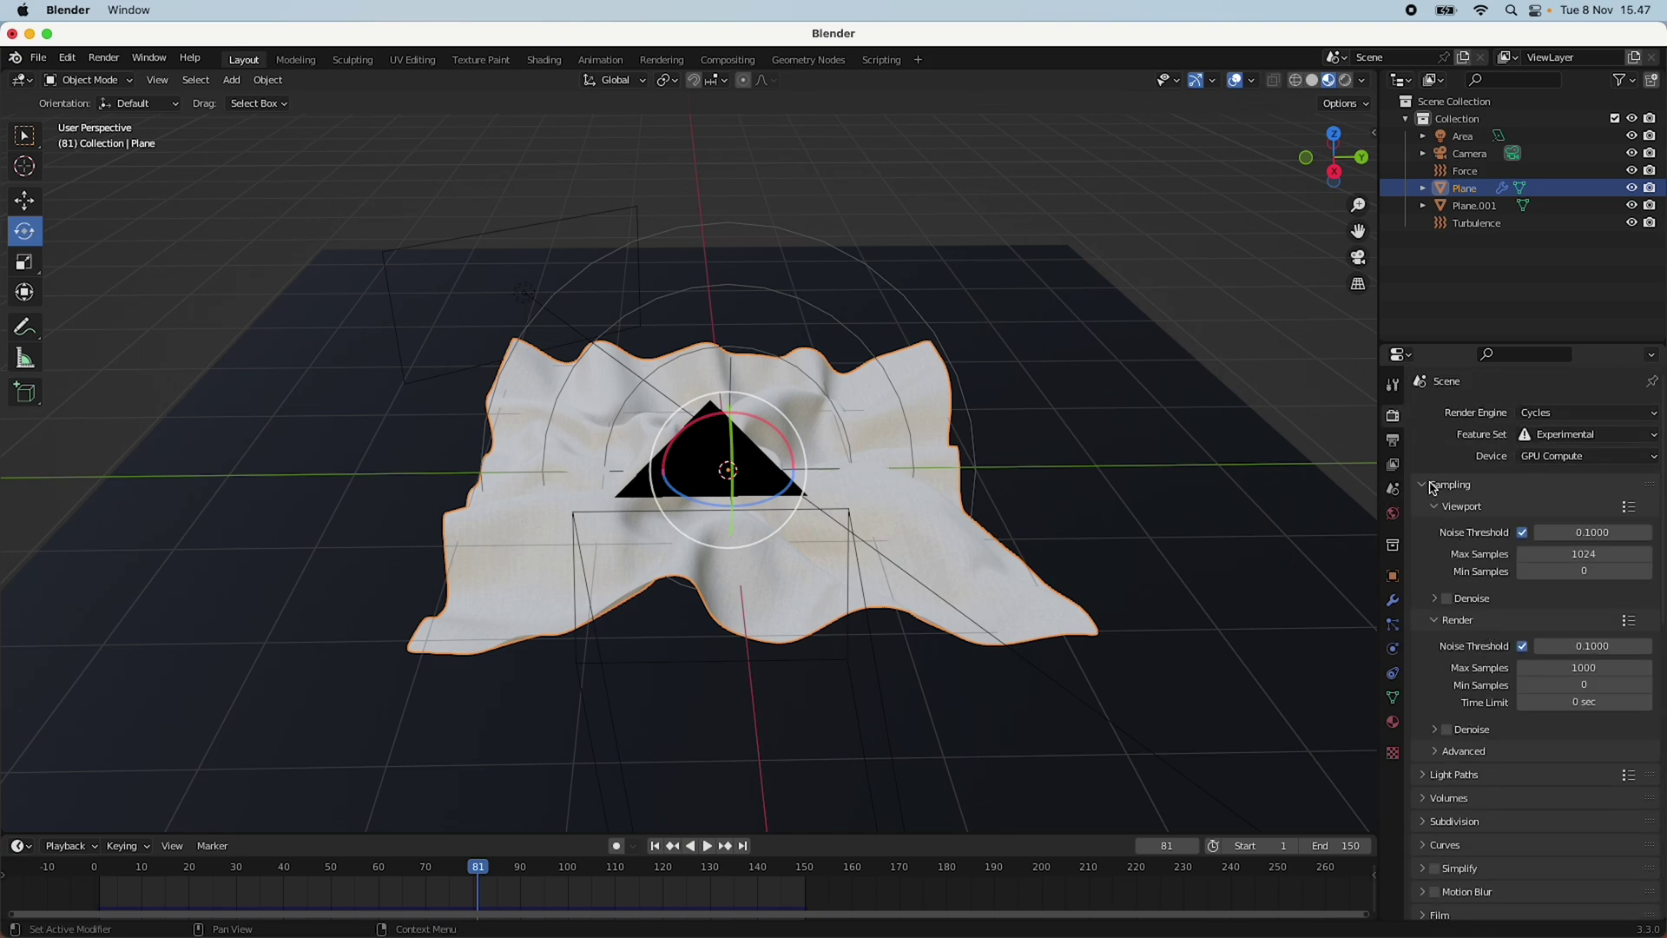
click(1574, 434)
click(1582, 436)
Set the output resolution scale to 90% and the PNG color depth to 16.
click(1393, 440)
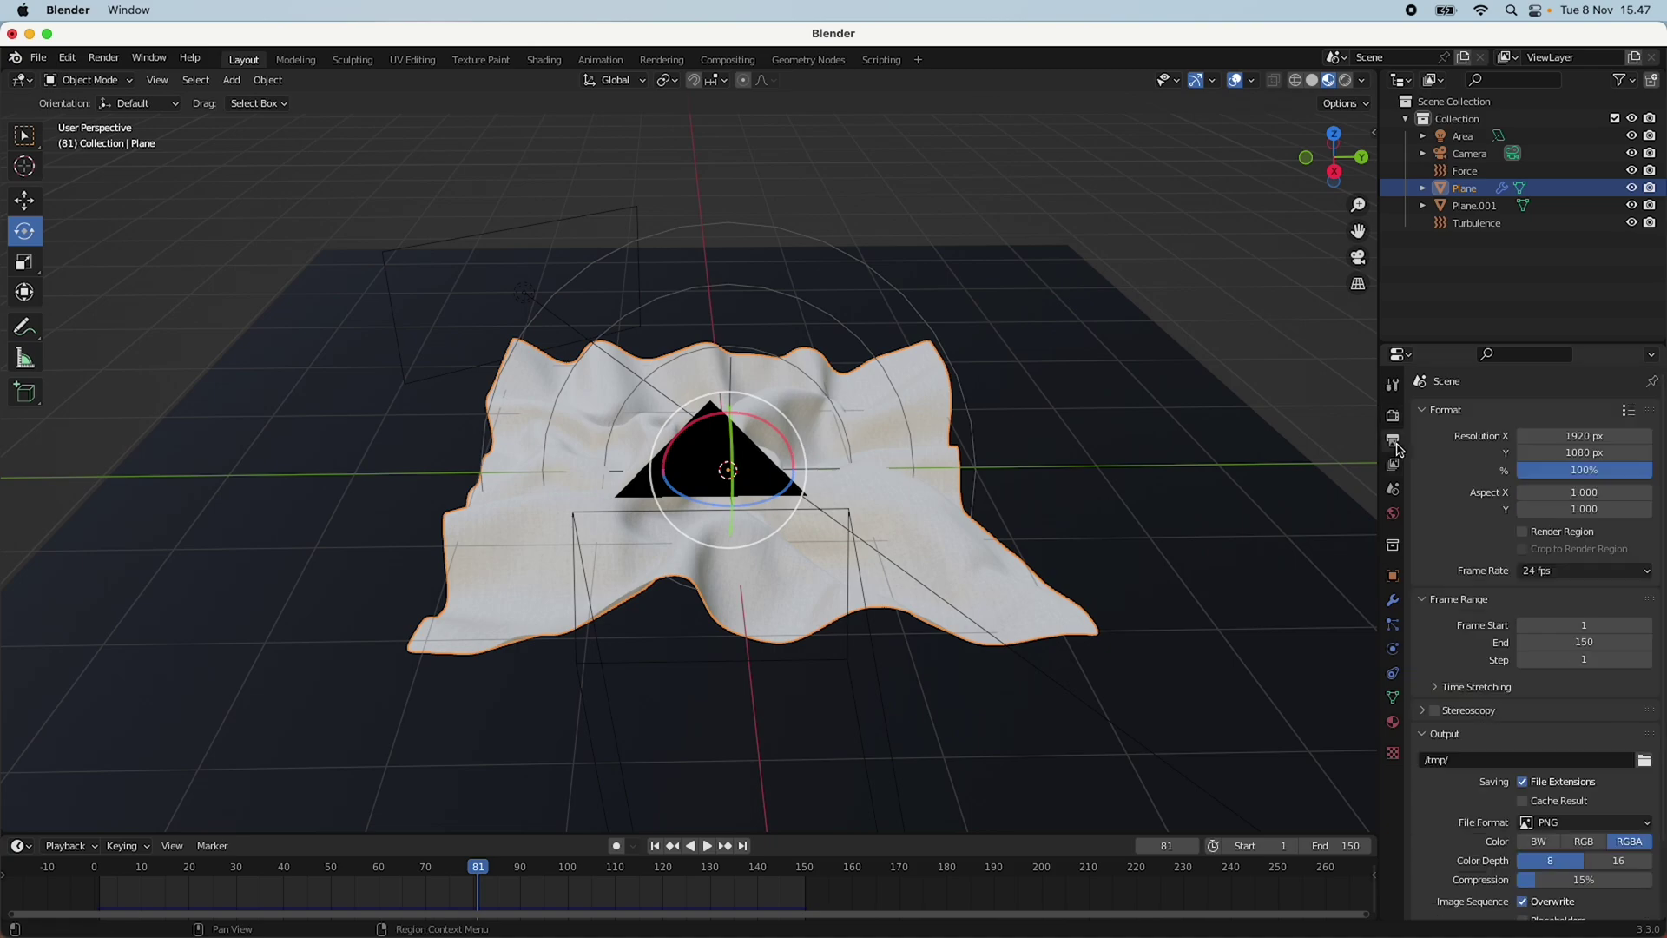
click(1608, 473)
text(90)
key(Return)
scroll(1601, 556, down, 3)
click(1627, 780)
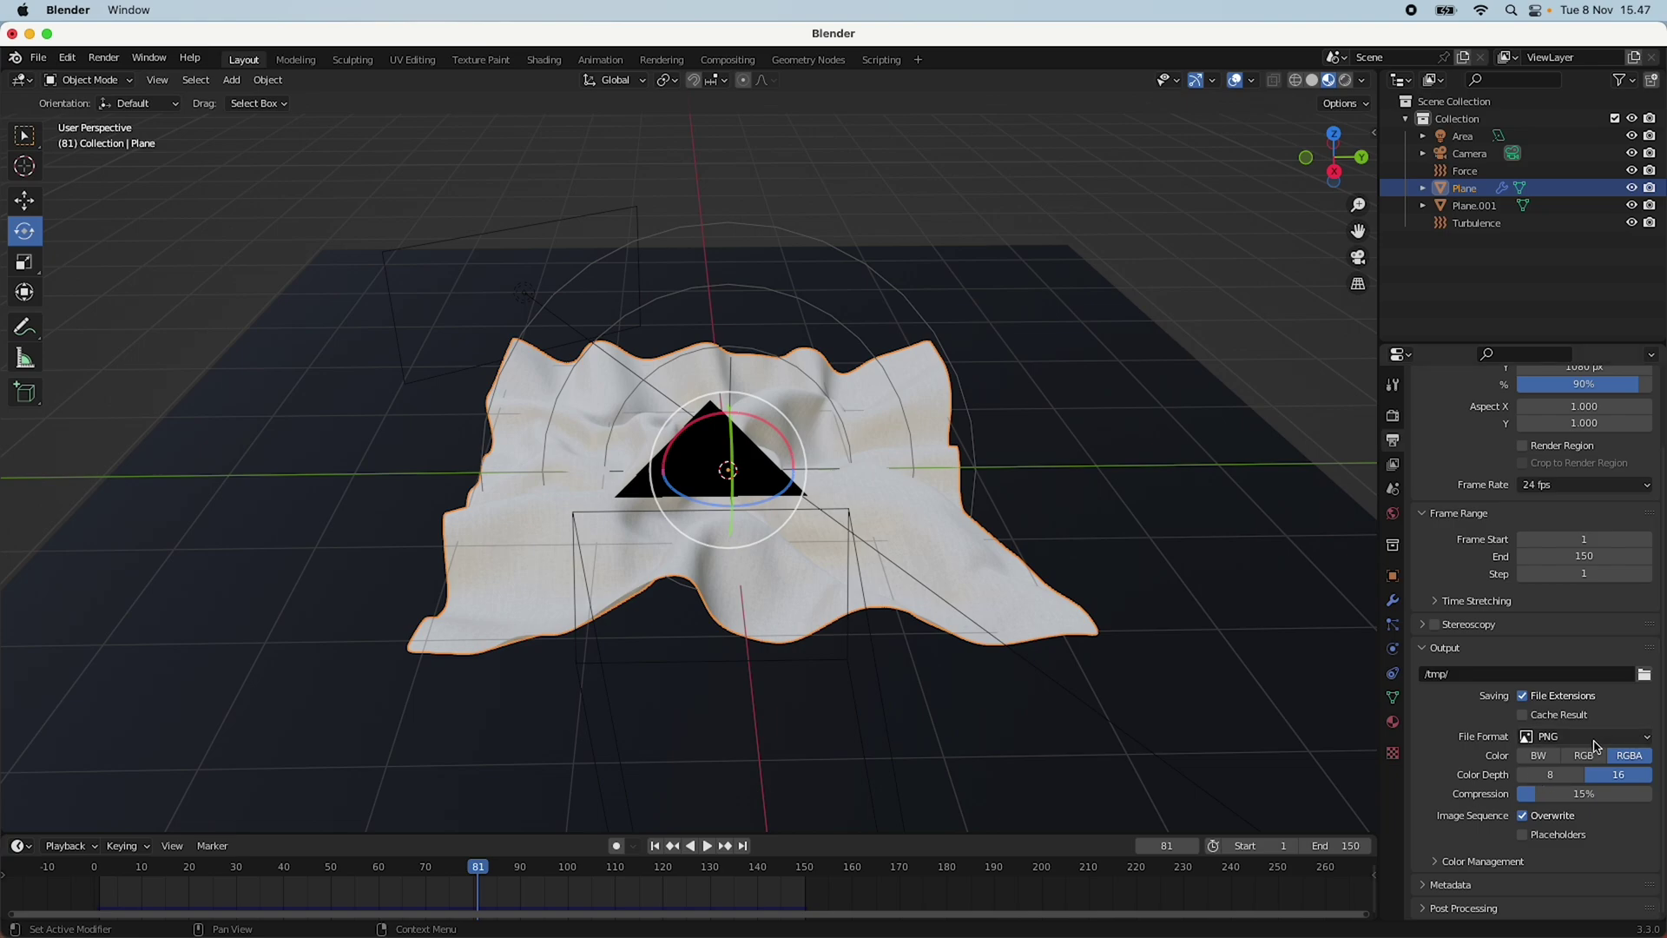
scroll(971, 506, up, 3)
scroll(971, 506, down, 5)
Switch the viewport to Solid shading.
middle_drag(827, 508, 1267, 389)
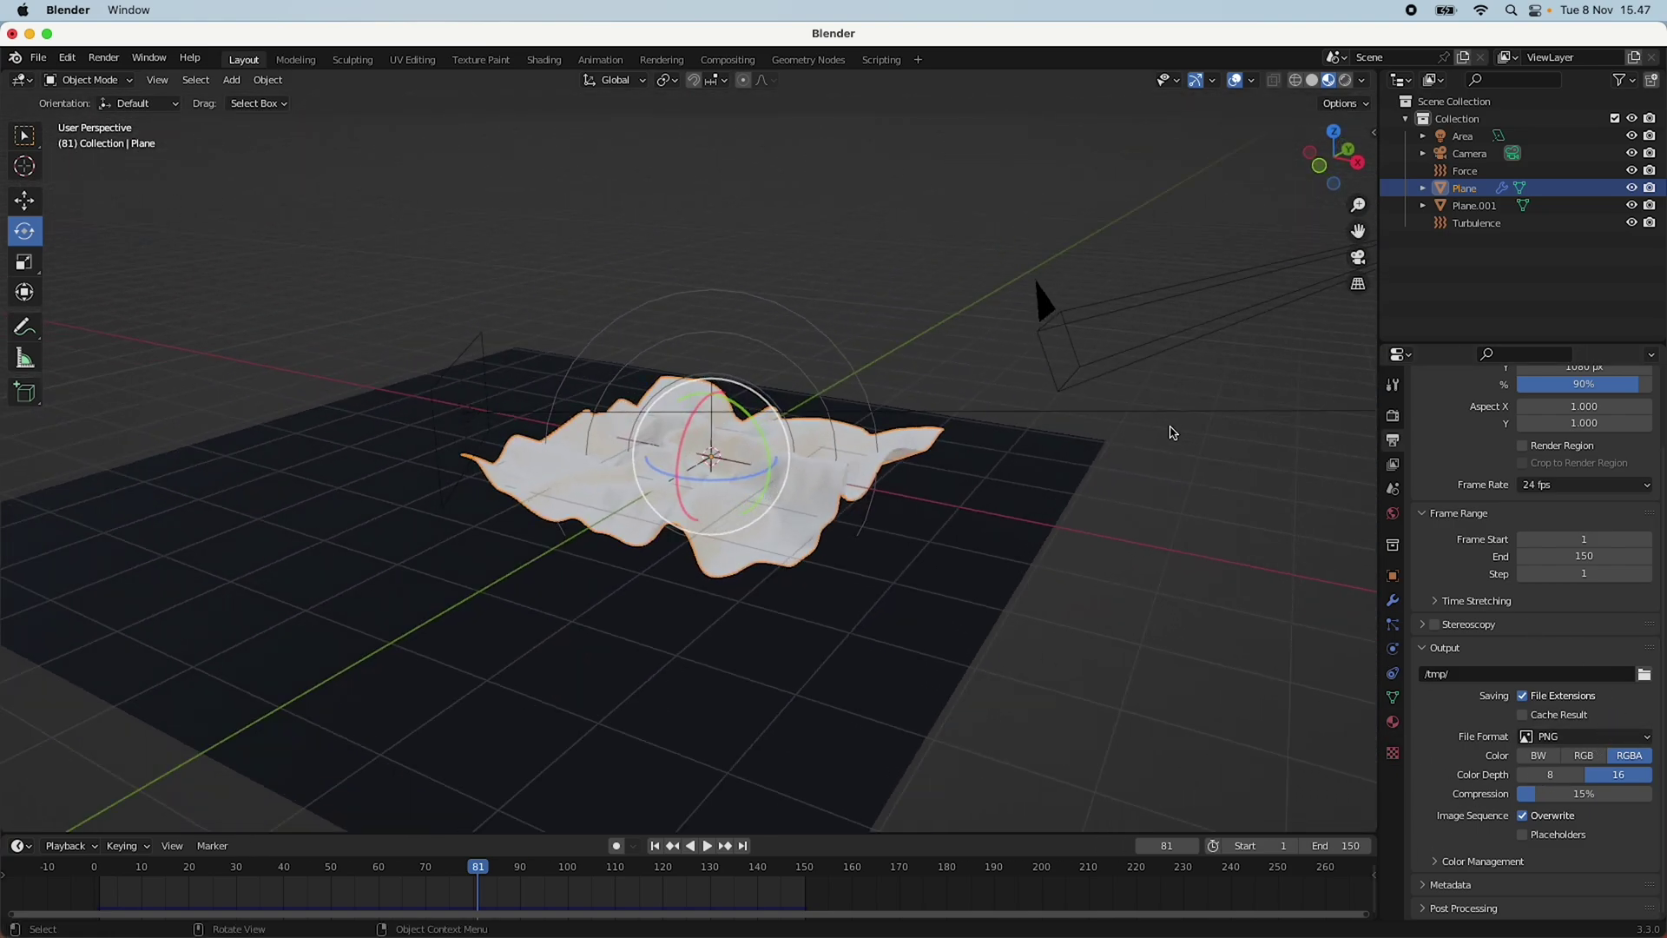
scroll(1172, 433, up, 3)
mouse_move(1288, 492)
middle_down()
mouse_move(1102, 651)
mouse_move(956, 674)
middle_up()
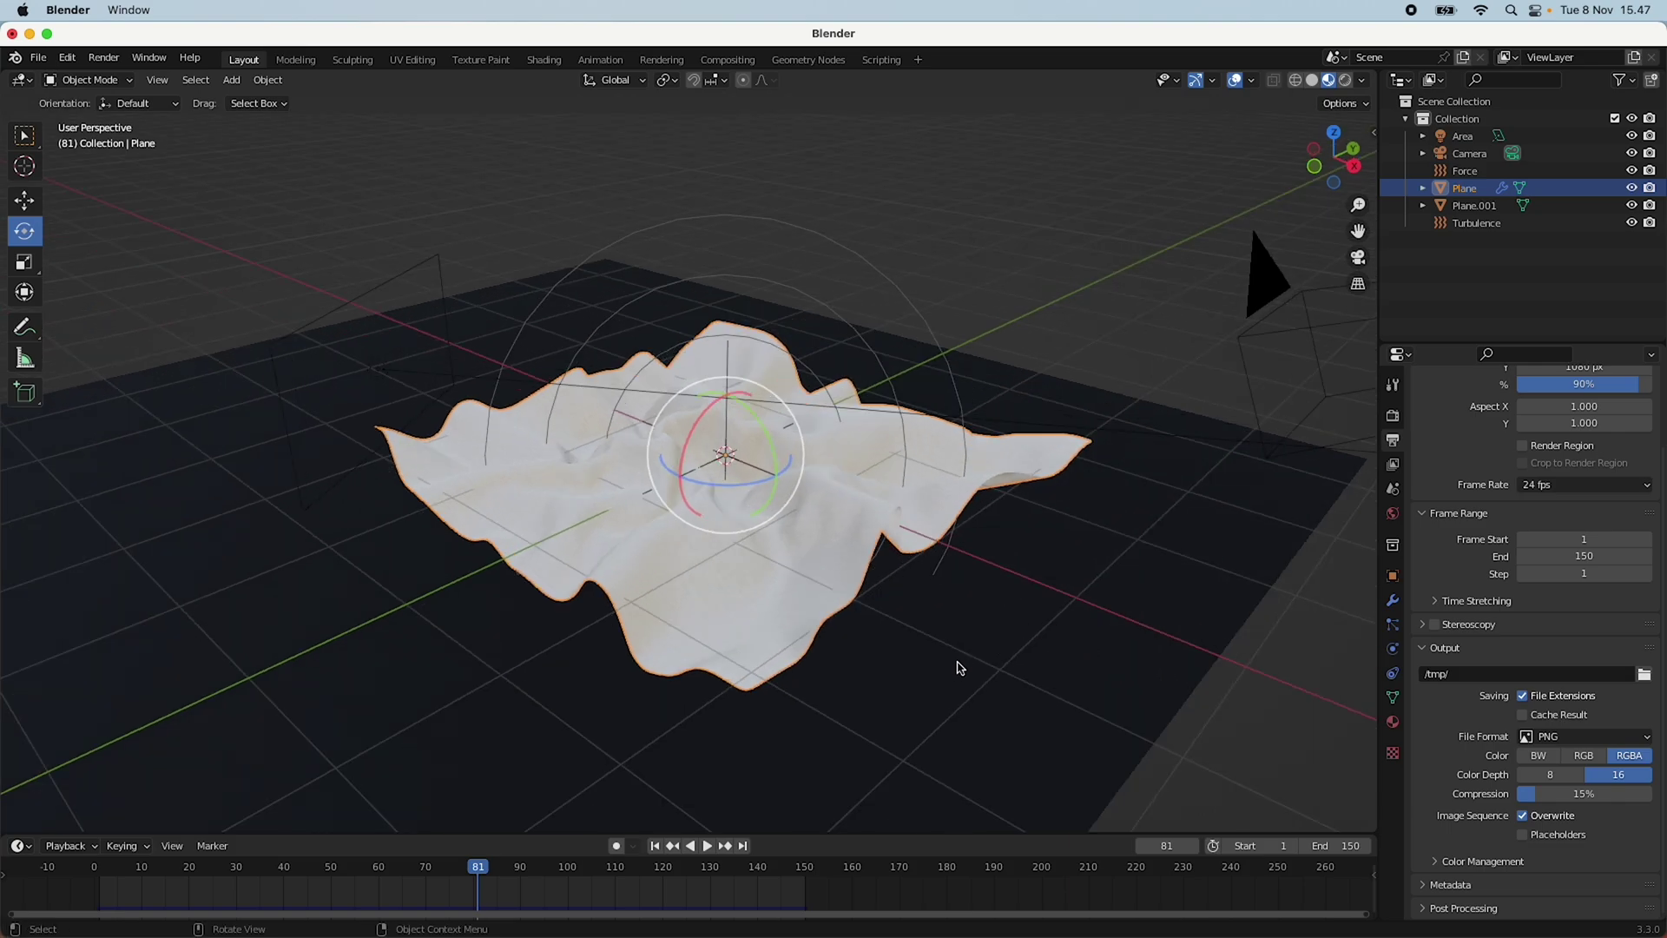
click(1313, 81)
Inspect the arrangement of the cloth, ground plane, area light and camera from several angles and distances.
middle_drag(919, 412, 942, 491)
scroll(921, 495, down, 5)
scroll(483, 872, down, 1)
mouse_move(494, 877)
mouse_down()
mouse_move(336, 880)
mouse_move(577, 880)
mouse_move(279, 880)
mouse_move(498, 895)
mouse_up()
scroll(961, 524, down, 1)
scroll(966, 525, up, 5)
mouse_move(971, 525)
middle_down()
mouse_move(832, 552)
mouse_move(714, 543)
mouse_move(977, 519)
middle_up()
scroll(1014, 529, up, 2)
scroll(1012, 528, down, 8)
middle_drag(1085, 509, 1023, 503)
scroll(989, 534, up, 3)
scroll(854, 562, up, 3)
scroll(853, 561, down, 1)
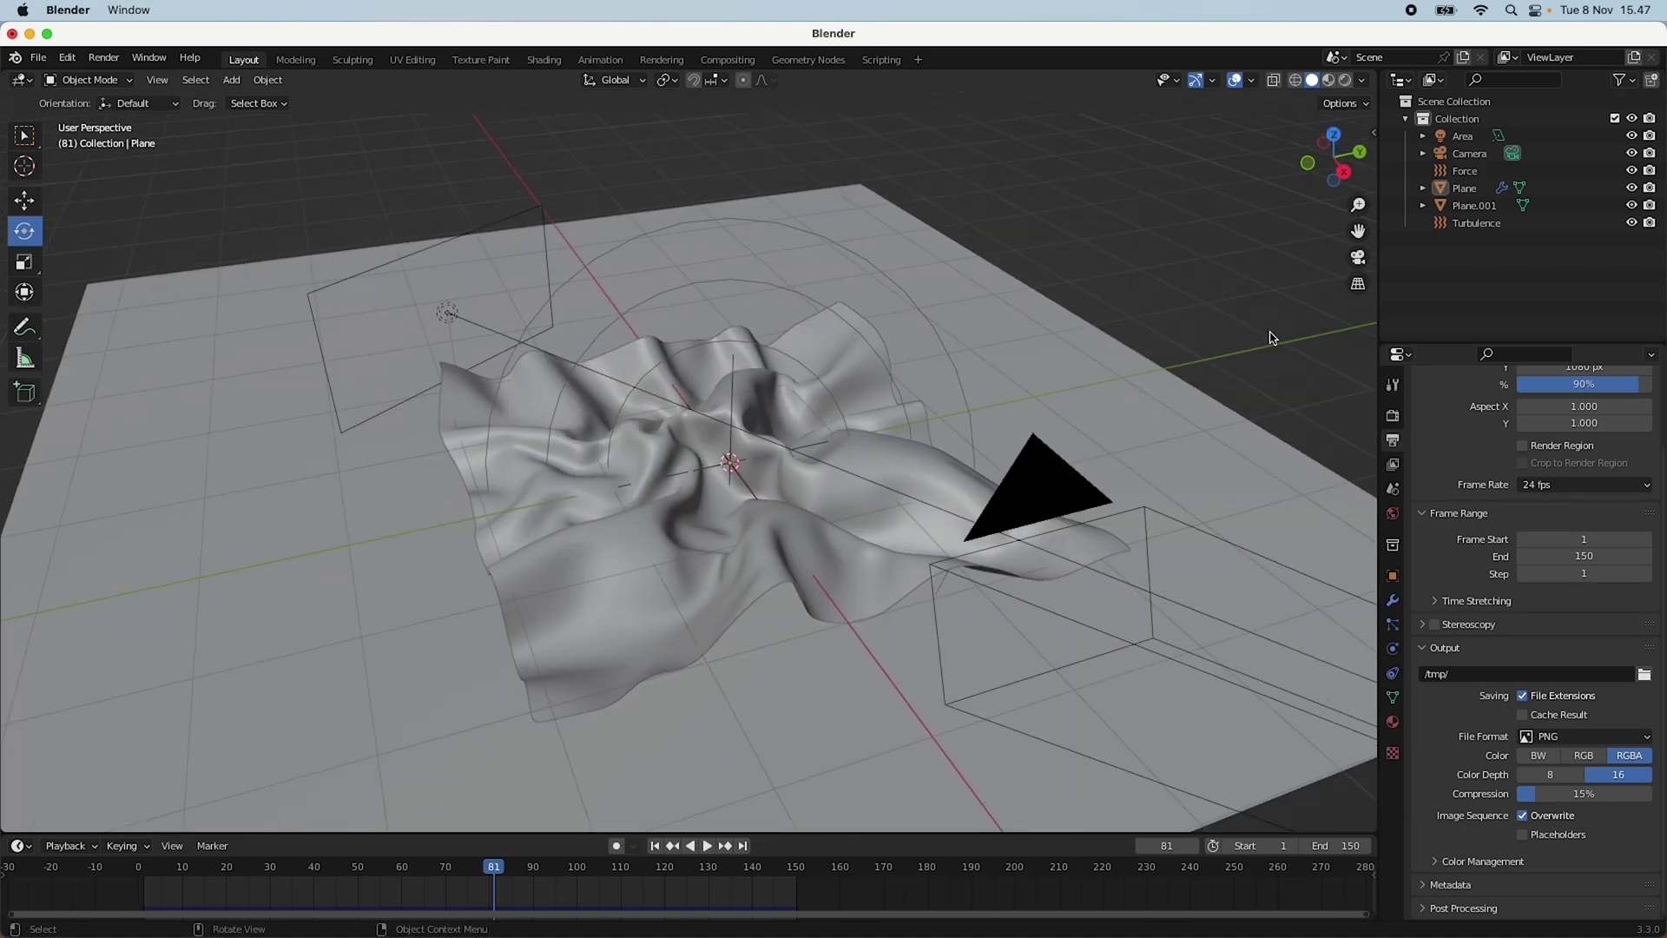
scroll(986, 531, down, 1)
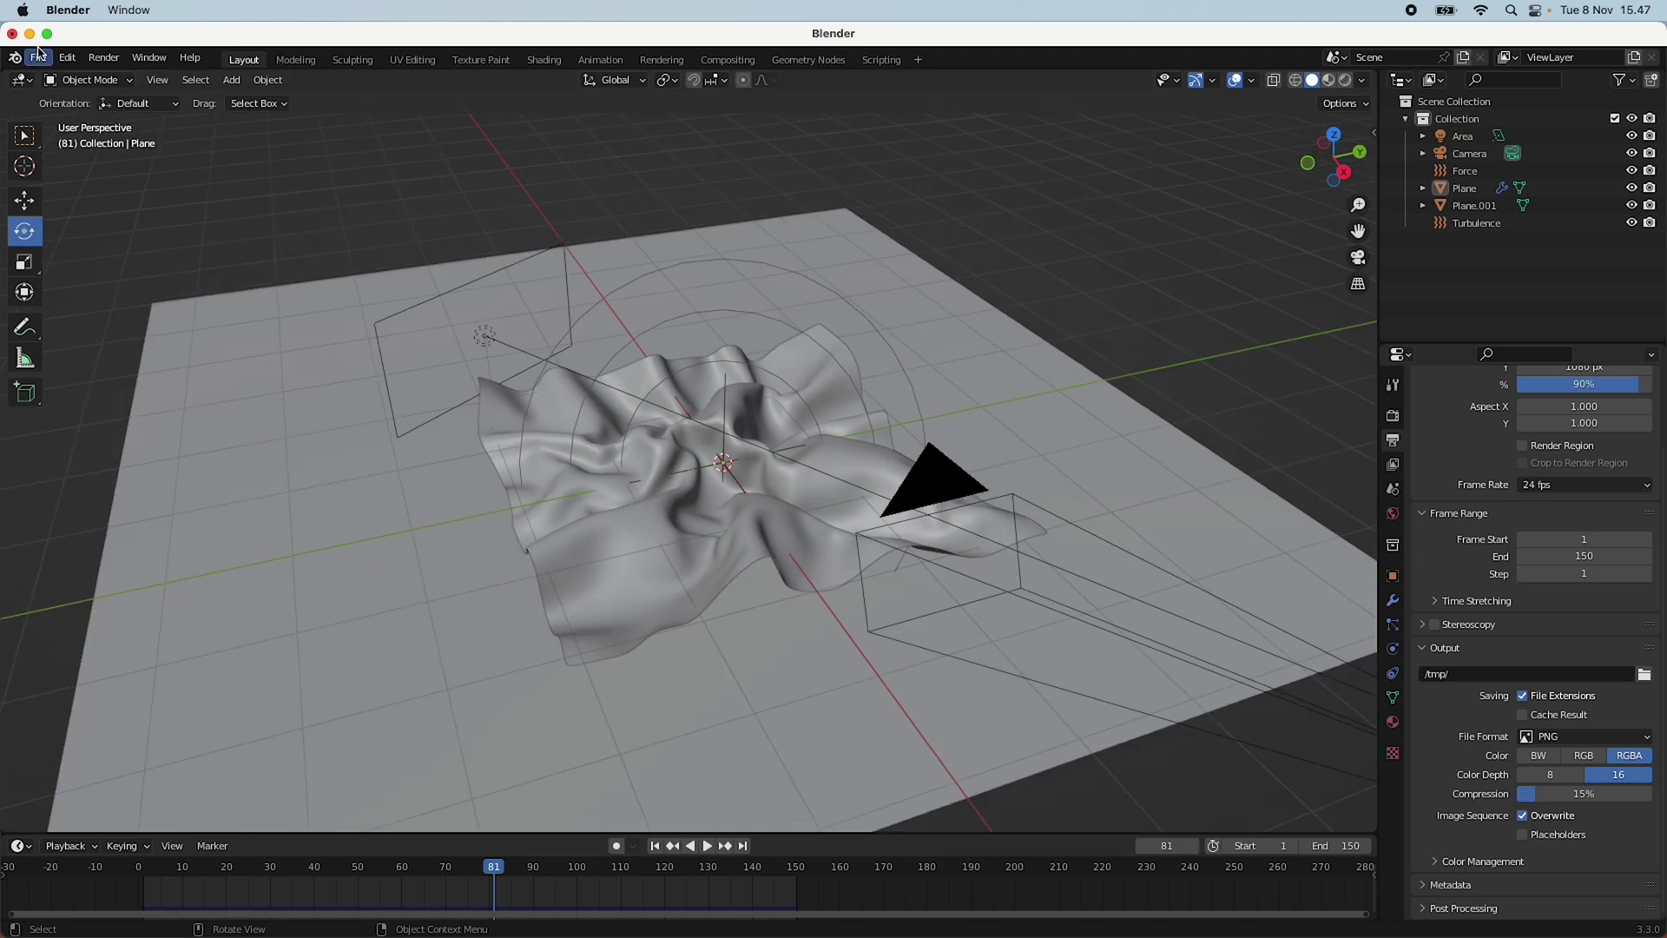
Save the project to the Desktop as DynamicCloth.blend.
key(ctrl+s)
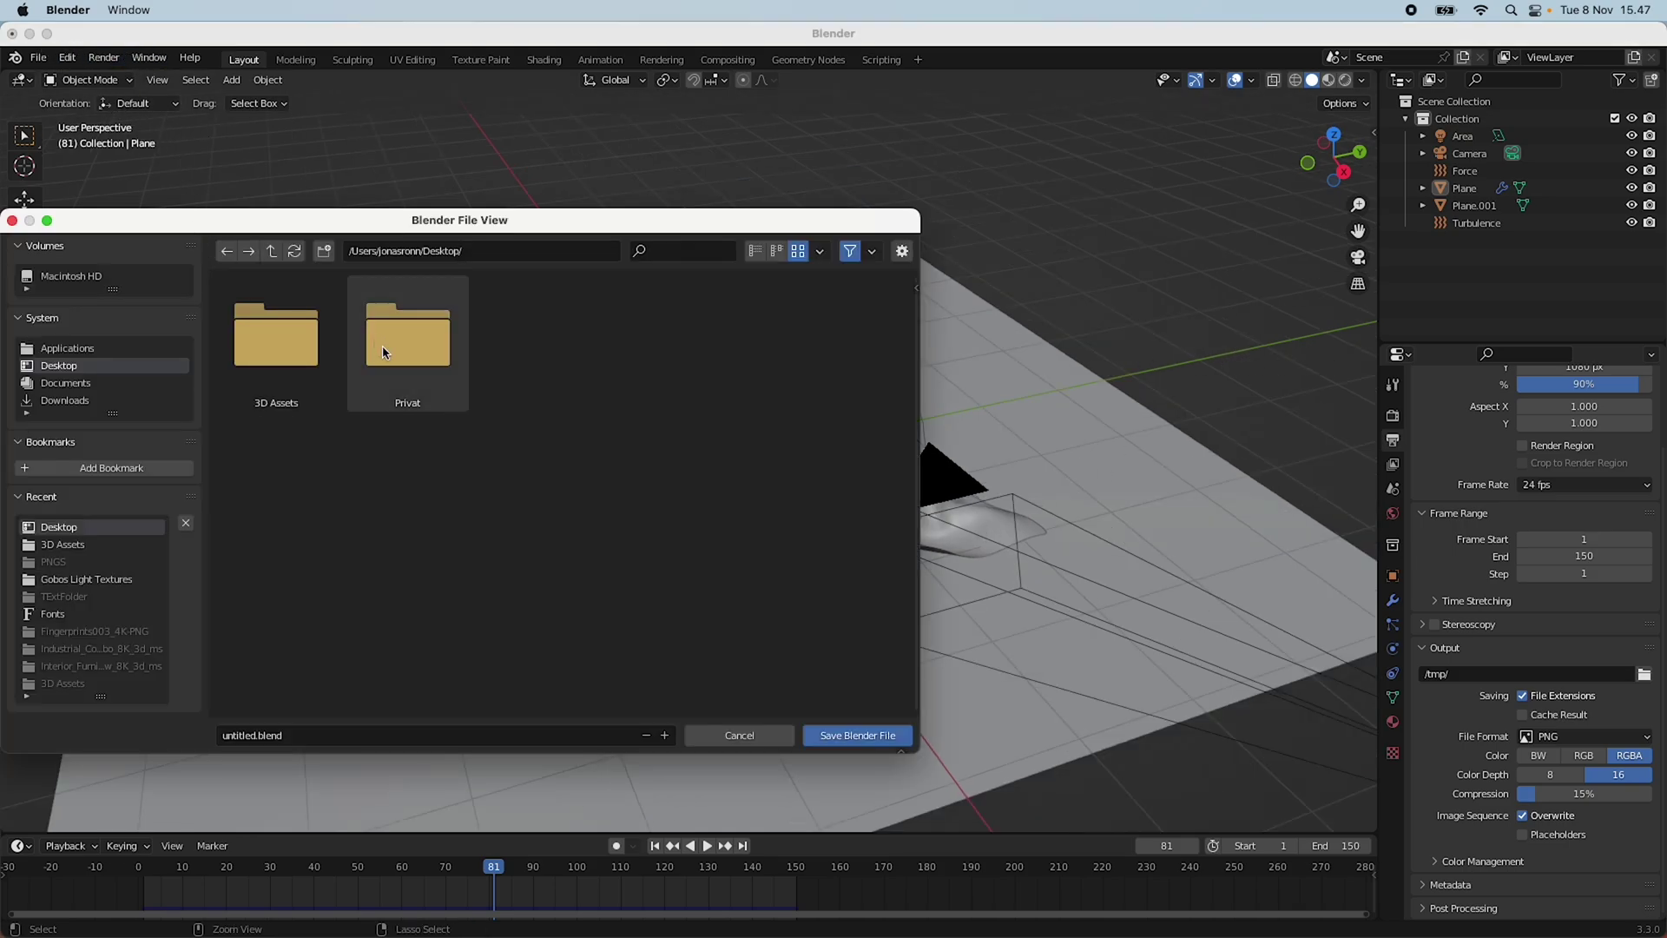
click(260, 736)
drag(256, 736, 181, 739)
text(DynamicCloth)
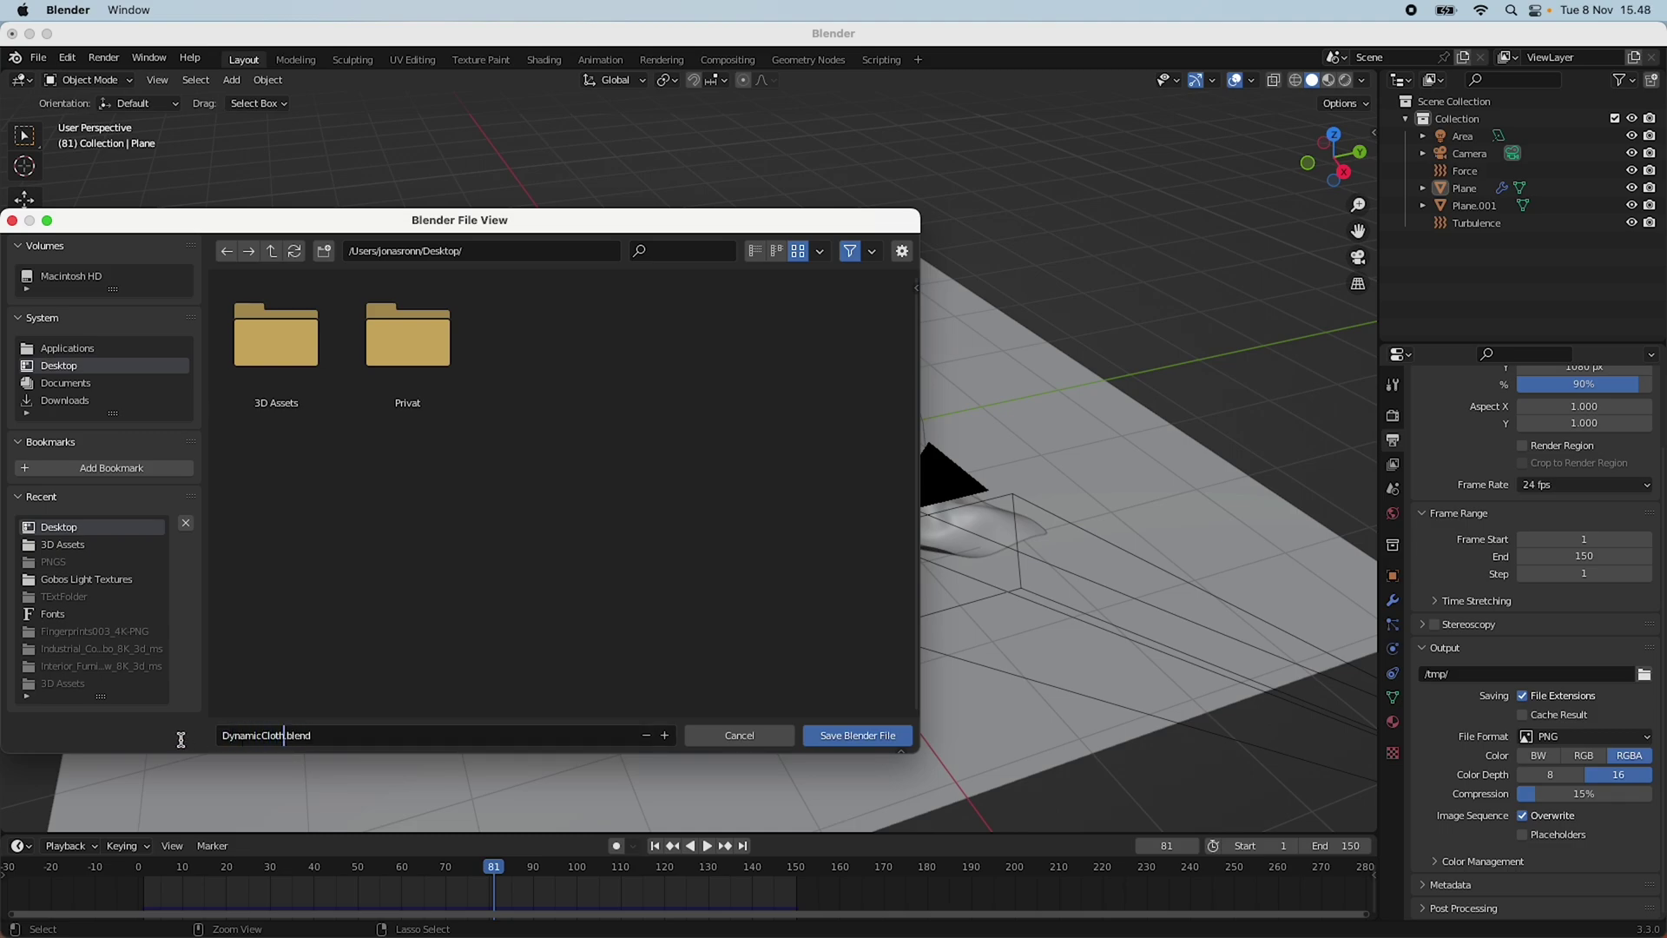
click(866, 744)
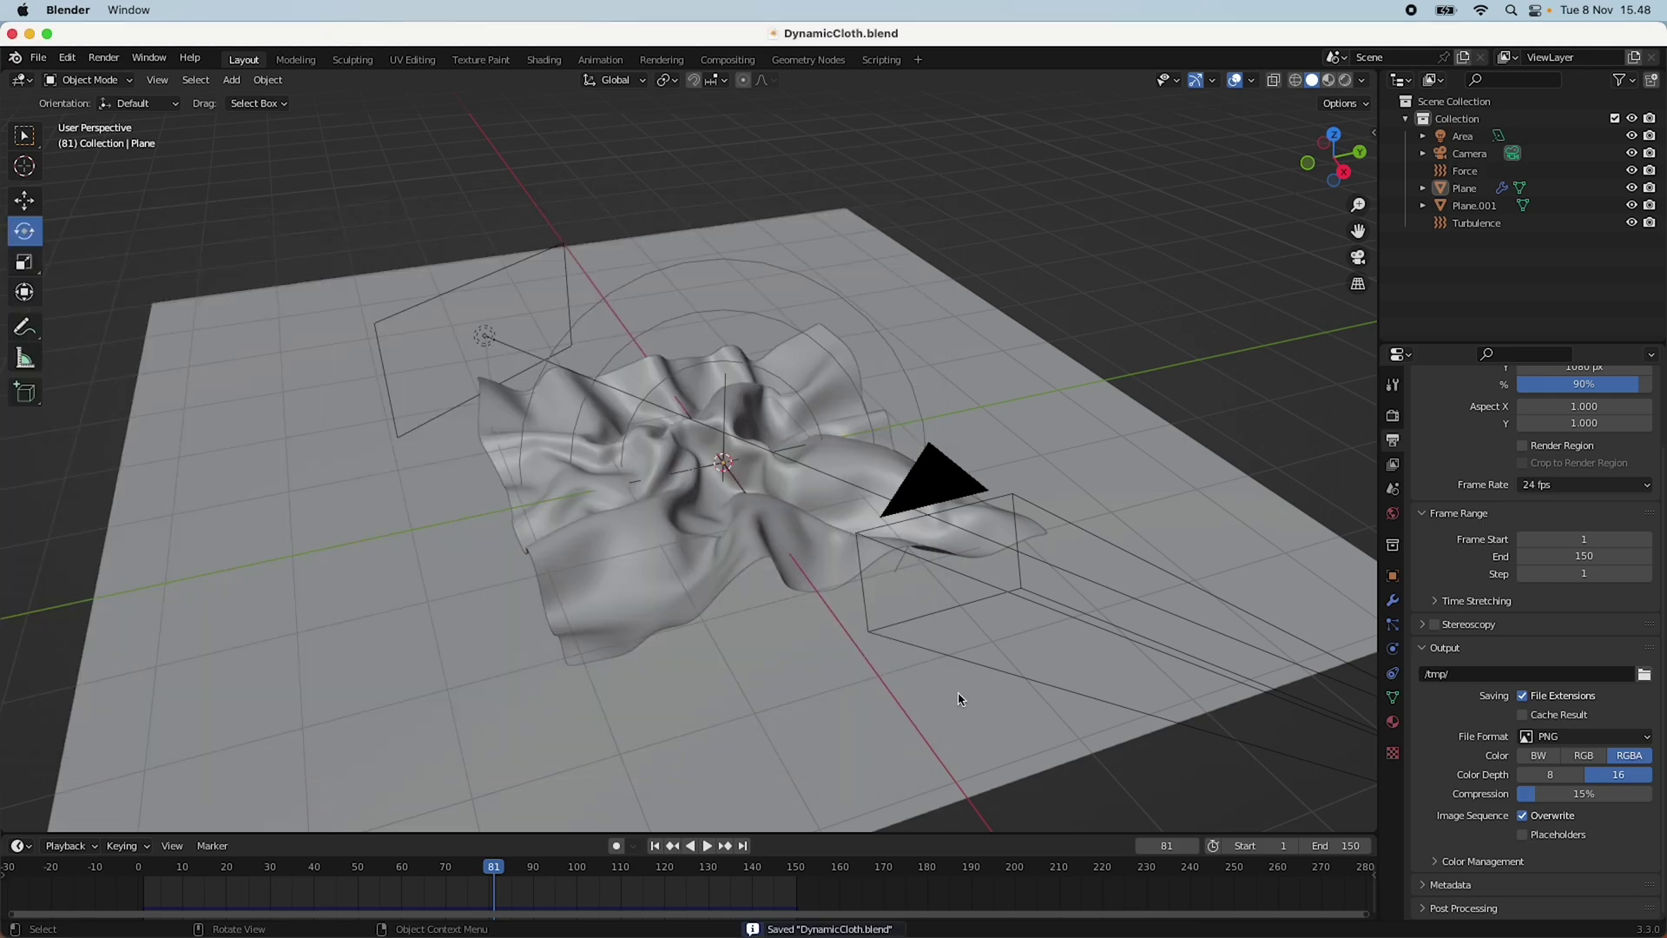
Render frame 81 as a still image and examine the fabric weave up close along the folds.
click(105, 60)
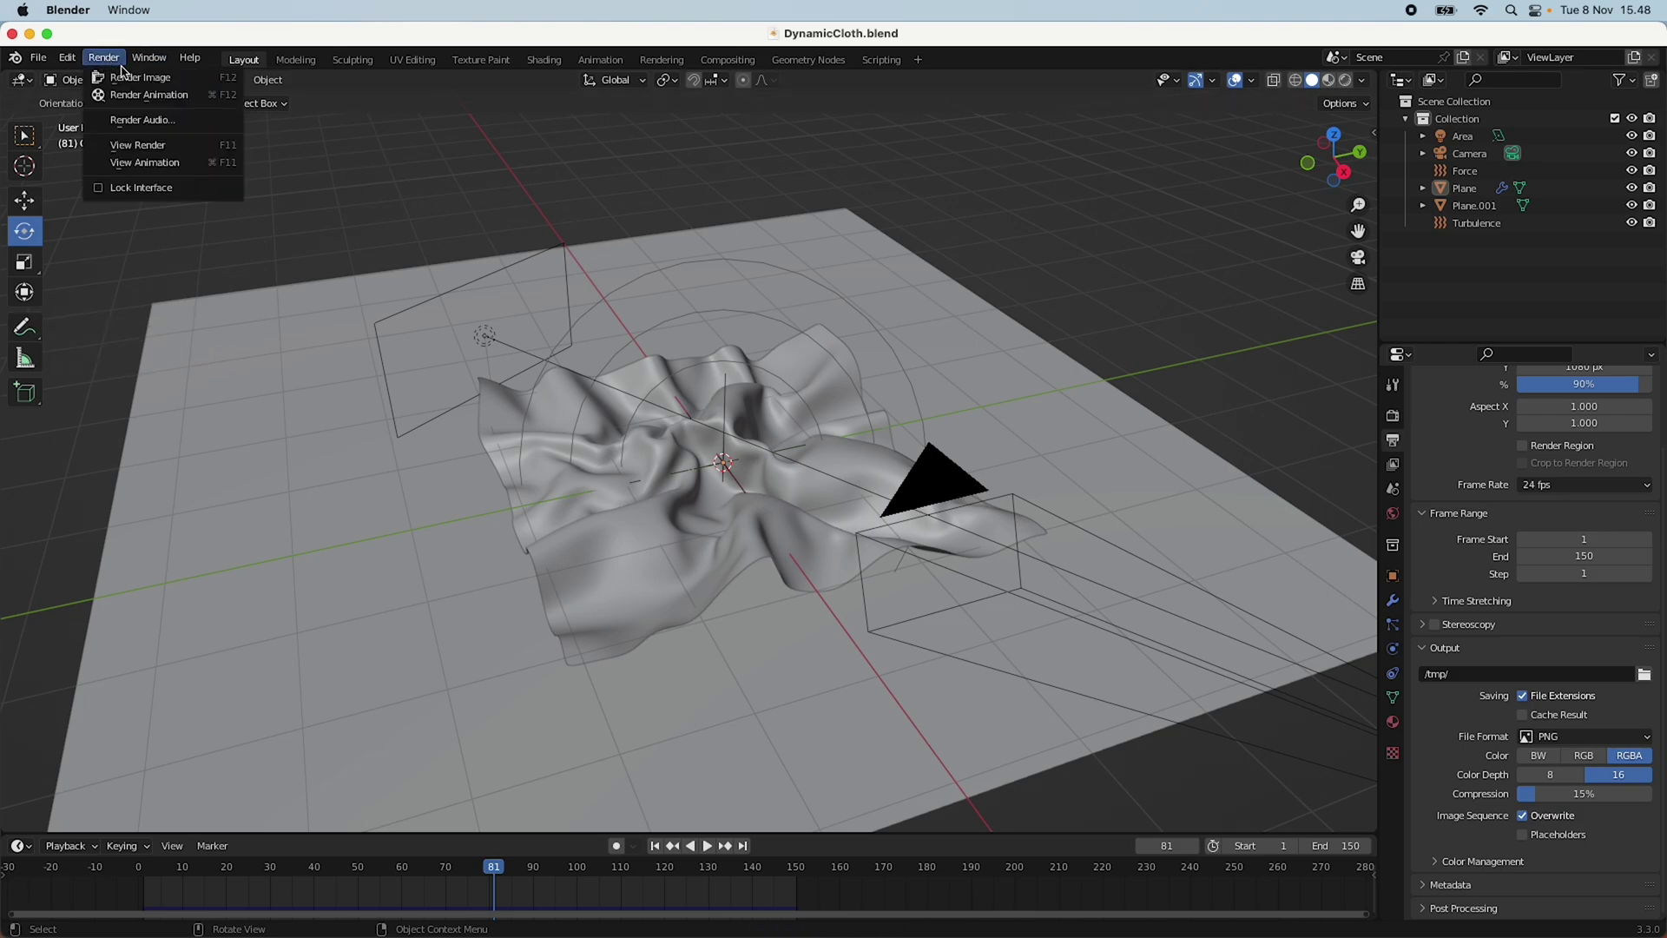
click(173, 85)
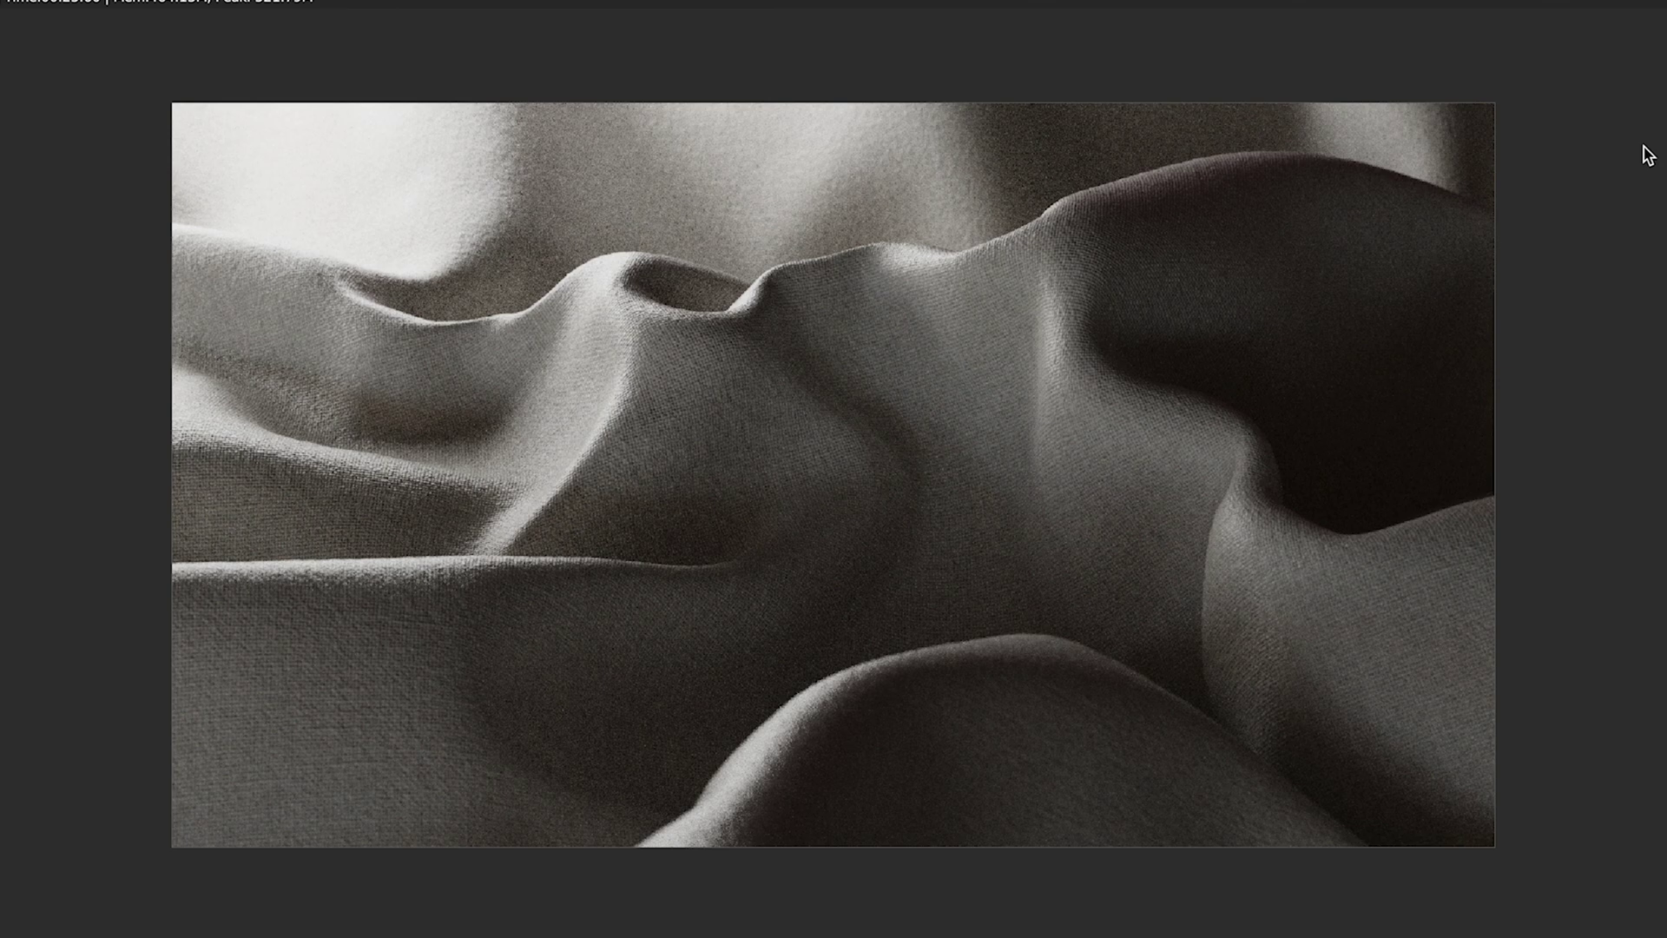
scroll(893, 424, up, 8)
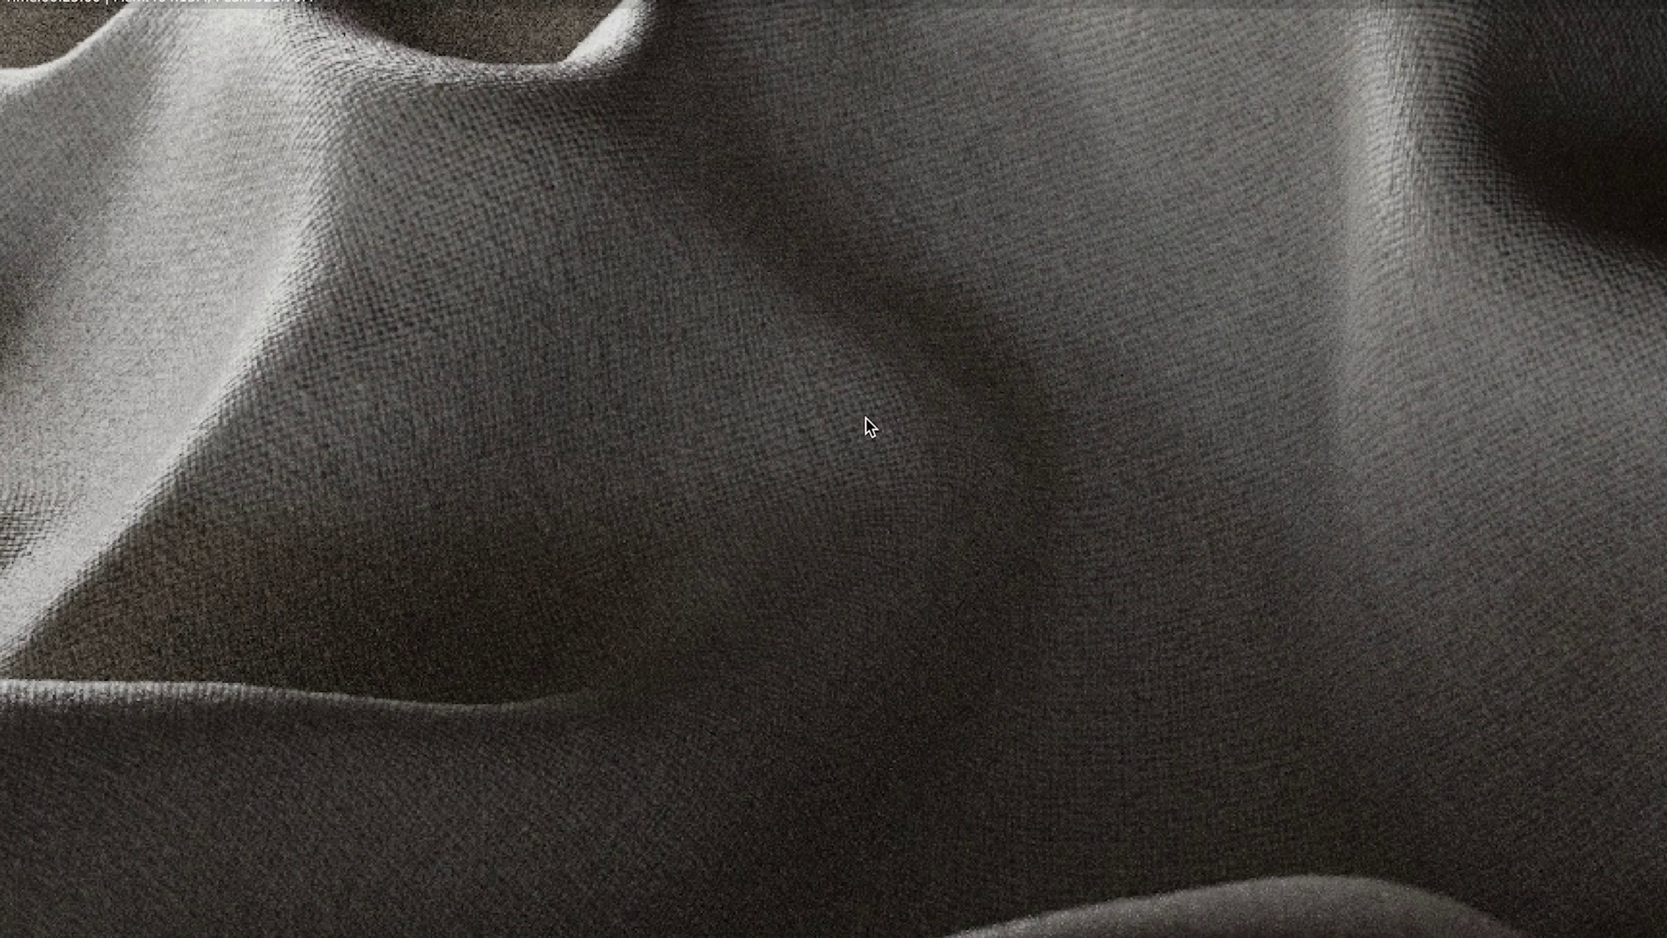
middle_drag(650, 410, 1026, 215)
middle_drag(774, 365, 1087, 226)
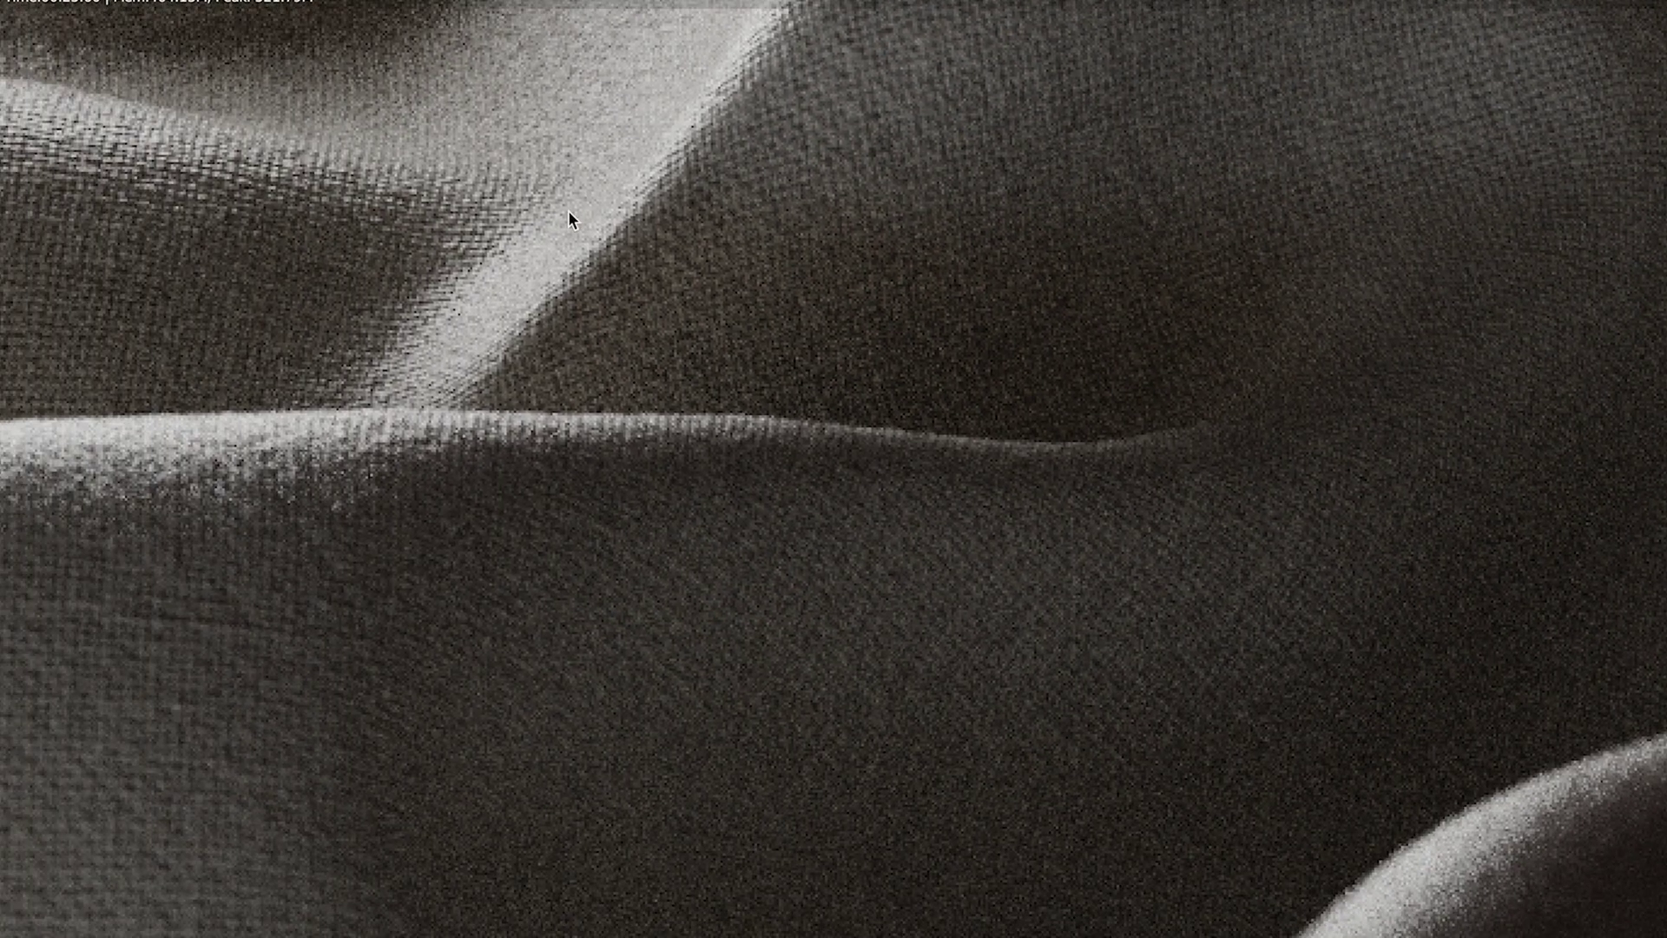
middle_drag(787, 242, 697, 448)
middle_drag(706, 154, 610, 524)
middle_drag(982, 223, 1008, 365)
middle_drag(1097, 318, 657, 510)
middle_drag(245, 544, 1182, 659)
middle_drag(660, 403, 618, 369)
middle_drag(854, 578, 1033, 291)
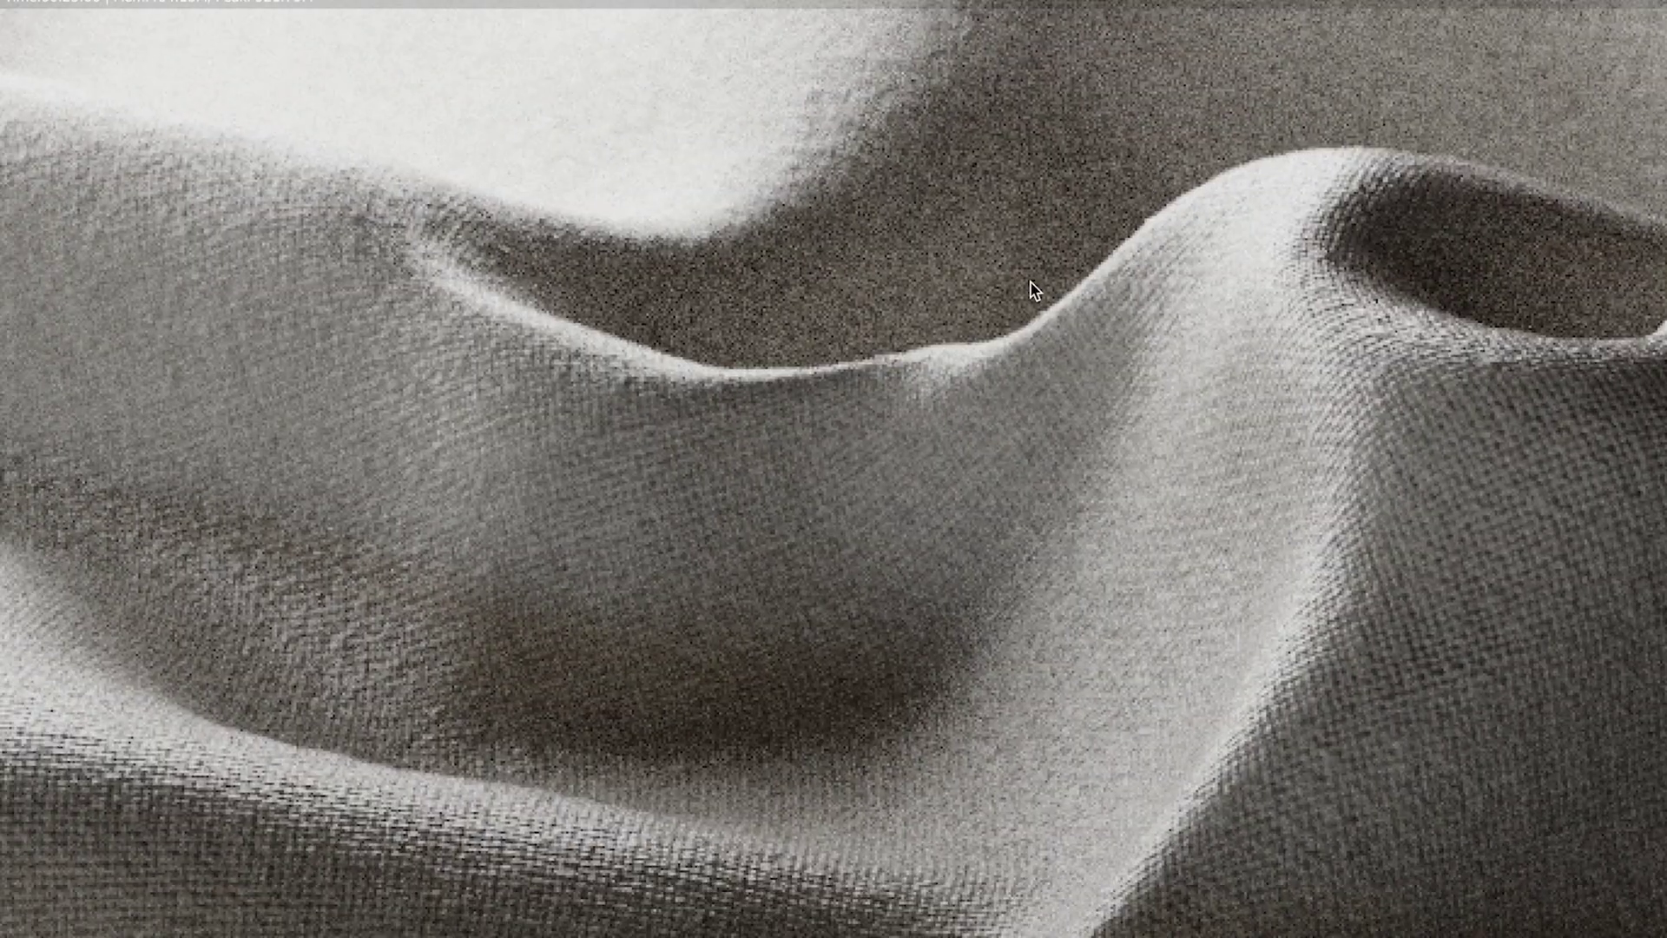
middle_drag(794, 590, 1085, 276)
middle_drag(1009, 419, 710, 190)
middle_drag(971, 365, 966, 248)
scroll(970, 270, down, 3)
middle_drag(829, 433, 519, 385)
middle_drag(1098, 464, 699, 506)
middle_drag(1167, 451, 820, 480)
scroll(1202, 451, up, 5)
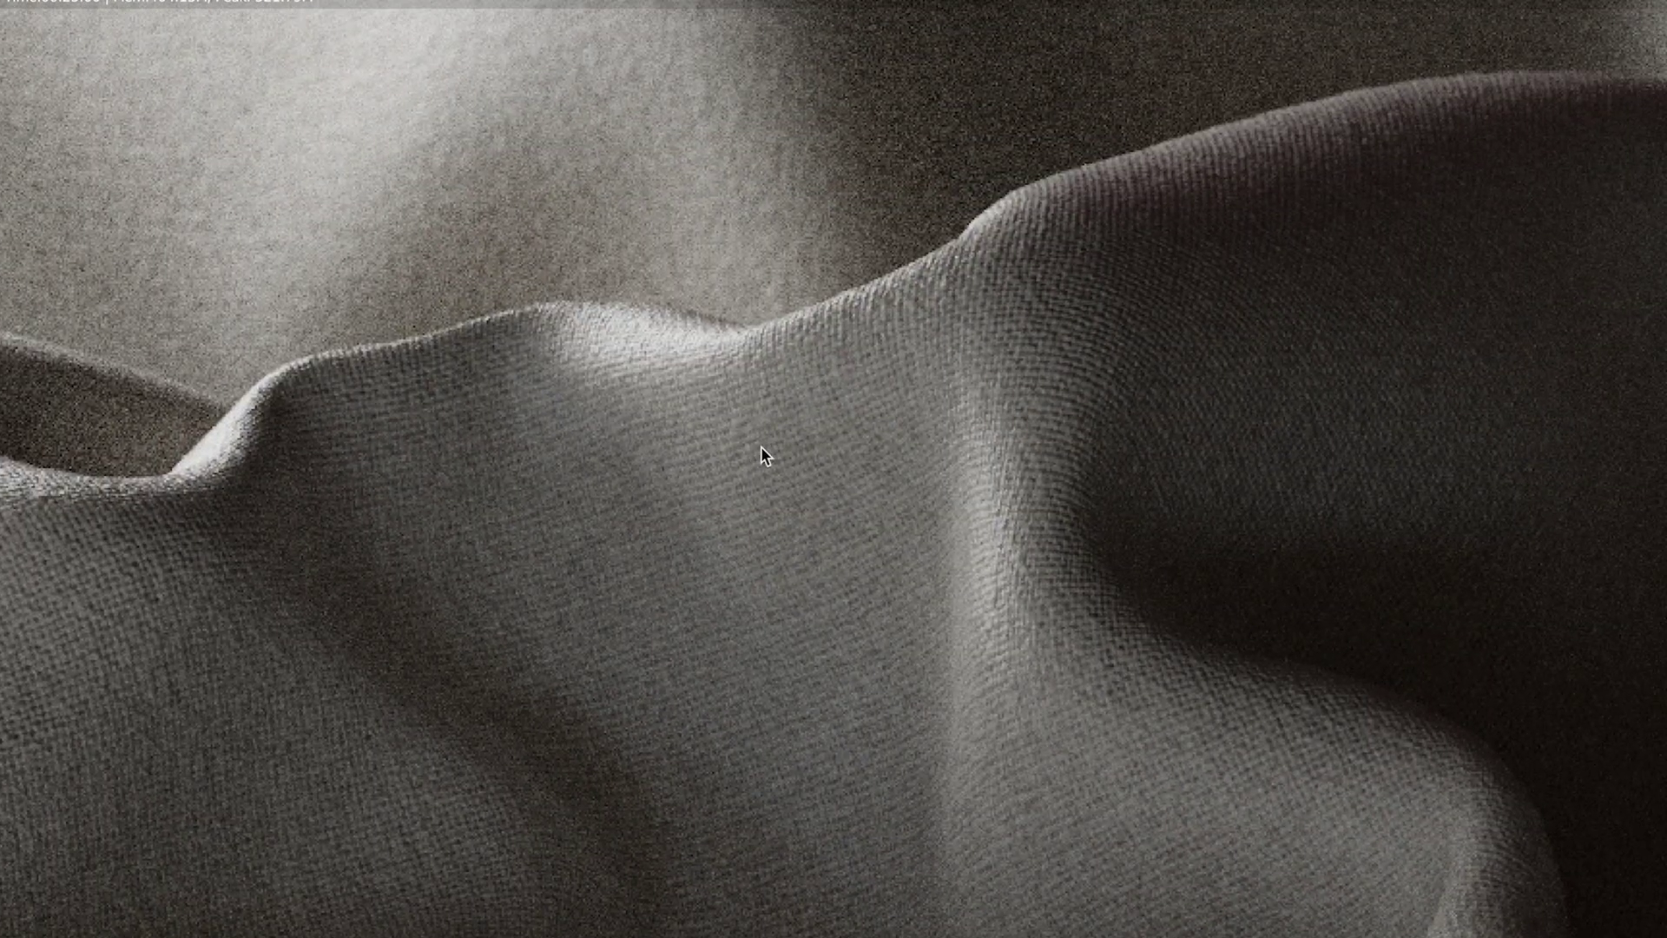
Examine the rendered image as a whole, checking the composition, shadows and depth of field.
scroll(1133, 330, down, 4)
middle_drag(981, 594, 1102, 380)
scroll(987, 473, down, 1)
scroll(987, 472, up, 1)
middle_drag(1043, 504, 1020, 548)
scroll(995, 523, up, 2)
scroll(995, 522, down, 2)
scroll(988, 476, down, 1)
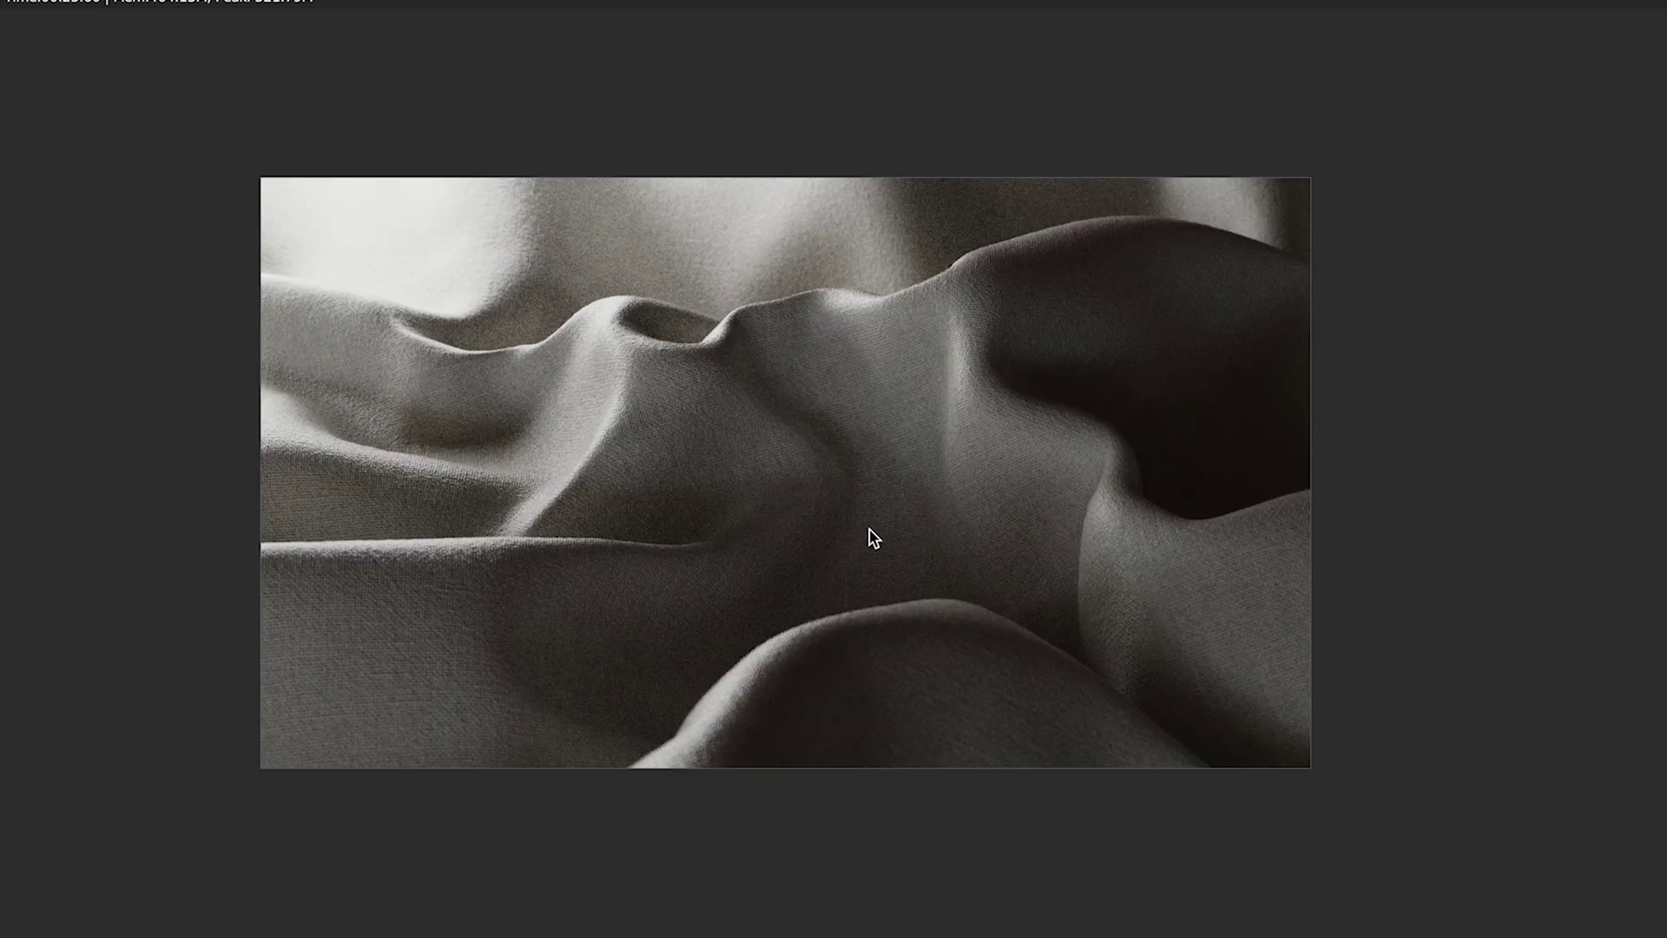
scroll(871, 532, up, 2)
scroll(873, 535, down, 1)
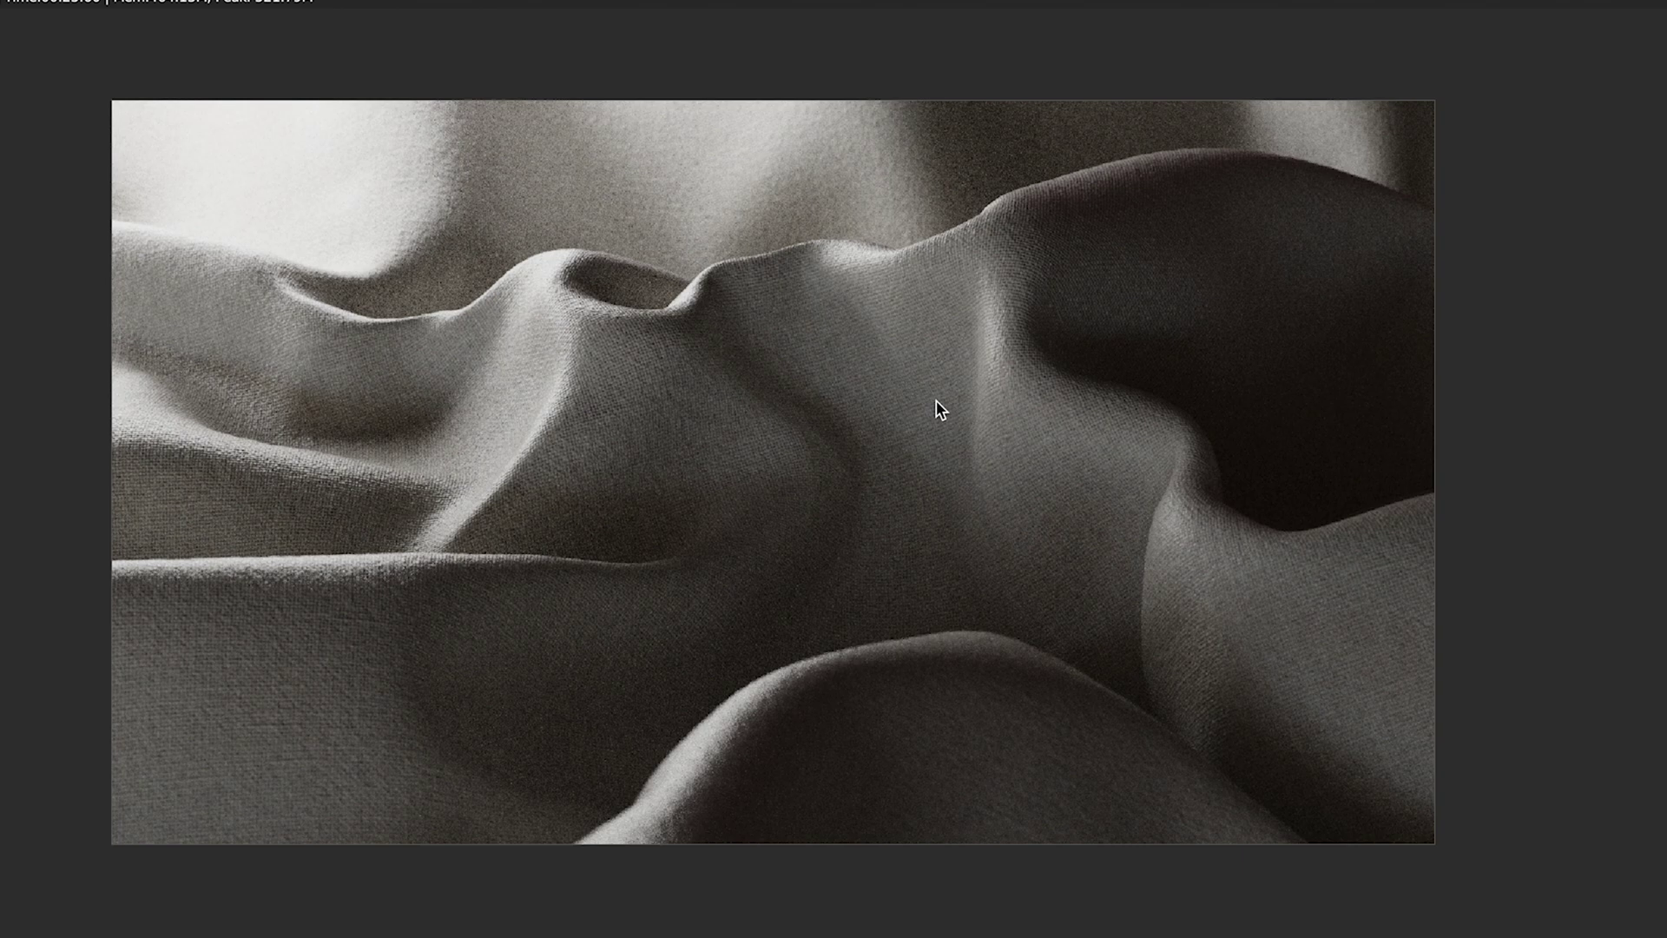
scroll(805, 444, up, 1)
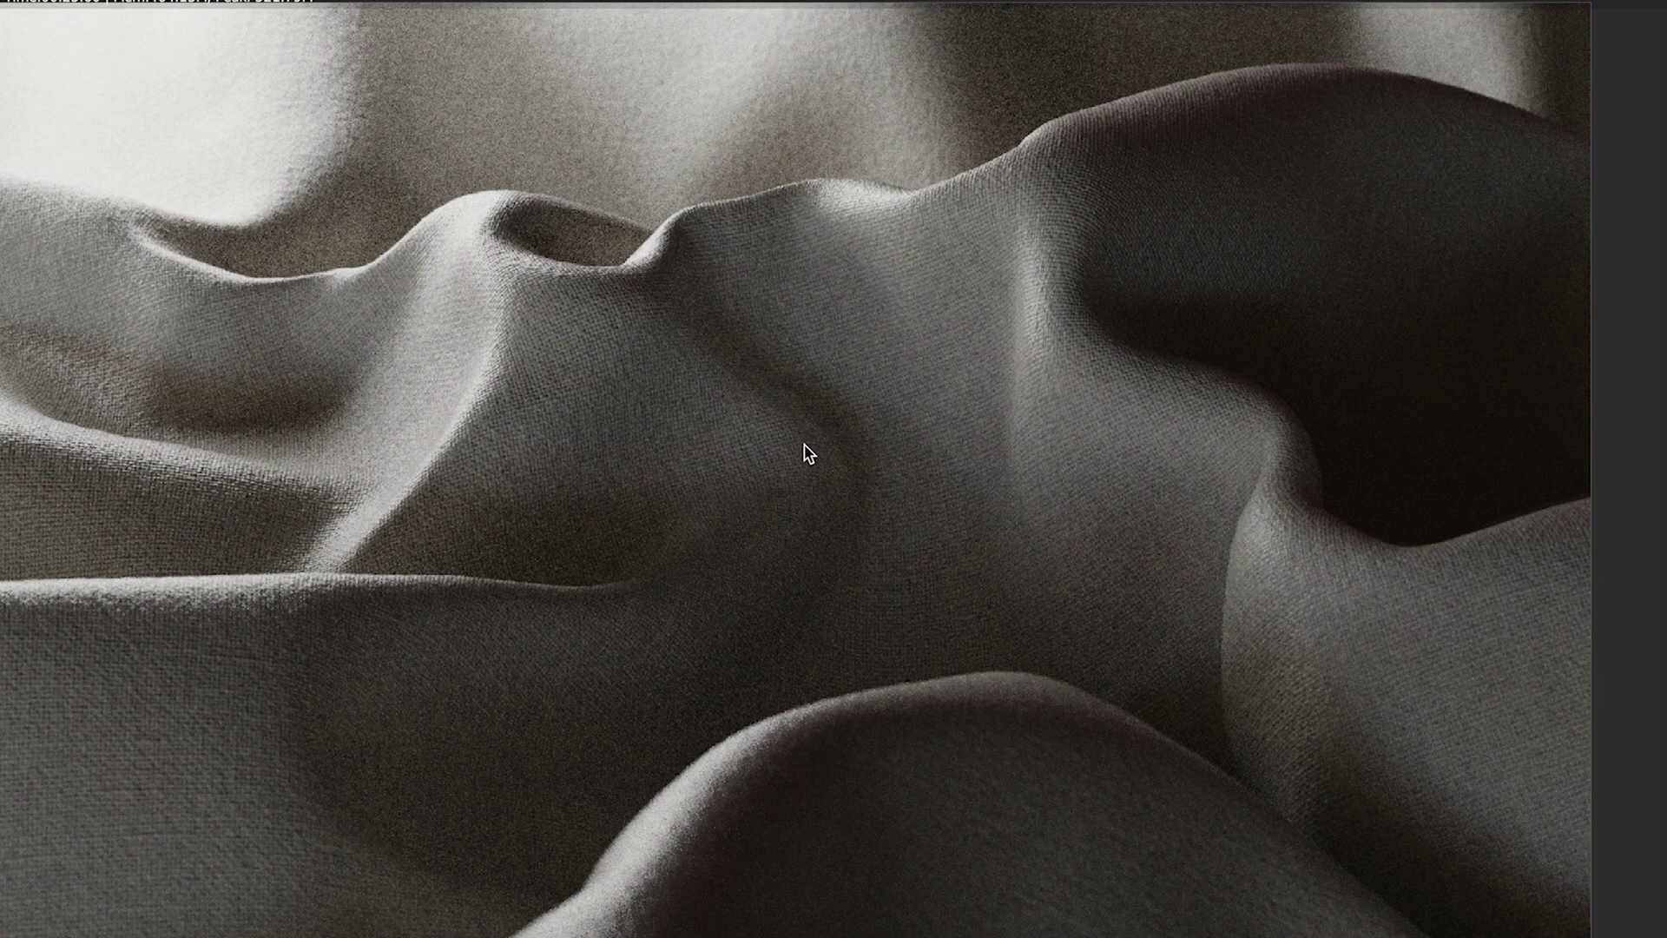
middle_drag(805, 444, 869, 457)
scroll(869, 456, down, 1)
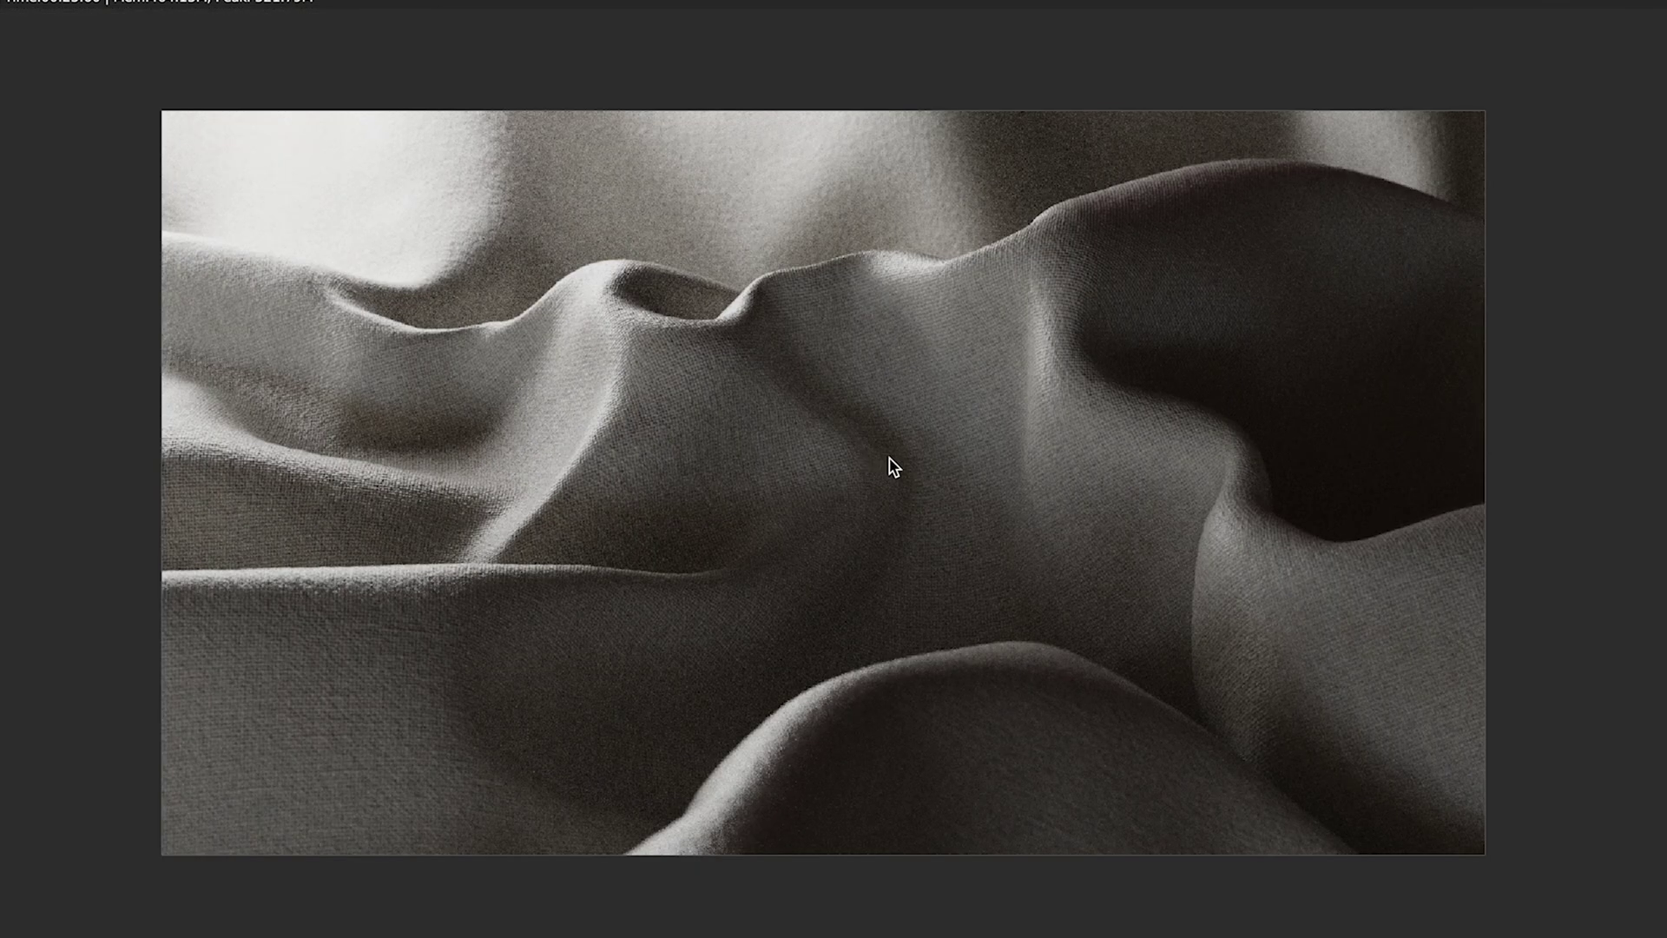